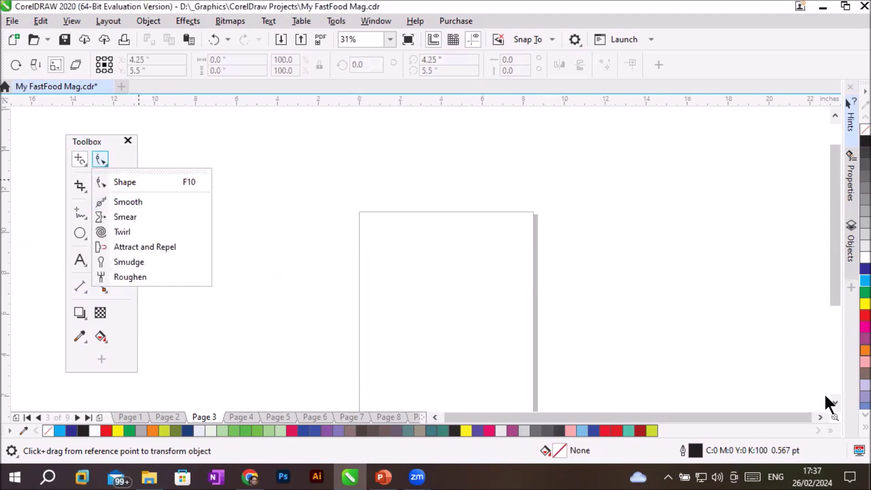
# - Draw a rectangle about 4.97 by 7.43 inches in the middle of Page 3
pyautogui.click(834, 401)
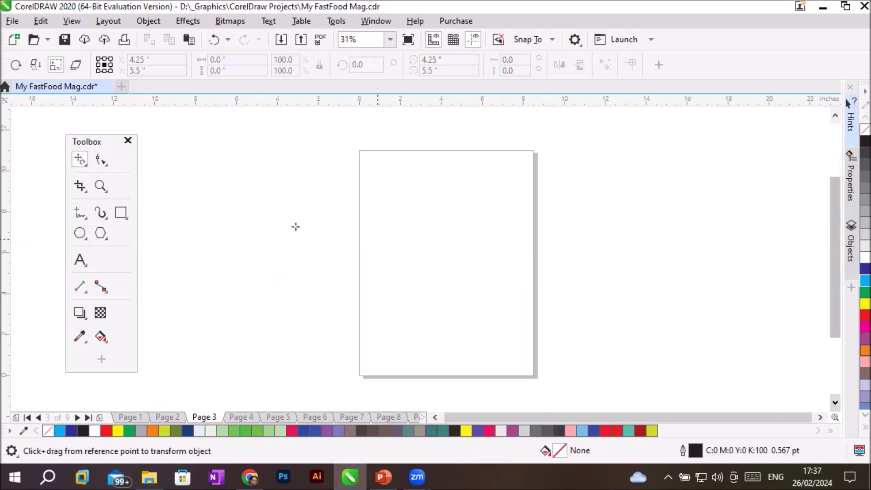
pyautogui.click(120, 212)
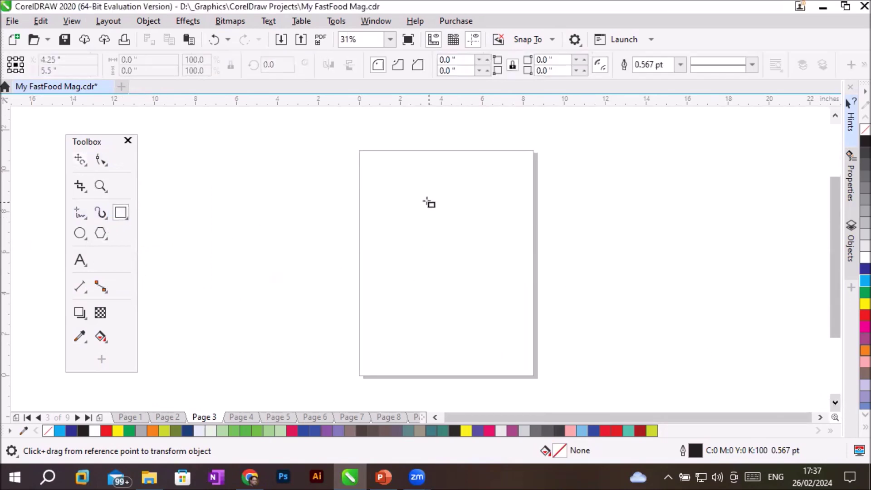
pyautogui.moveTo(399, 179); pyautogui.dragTo(501, 331)
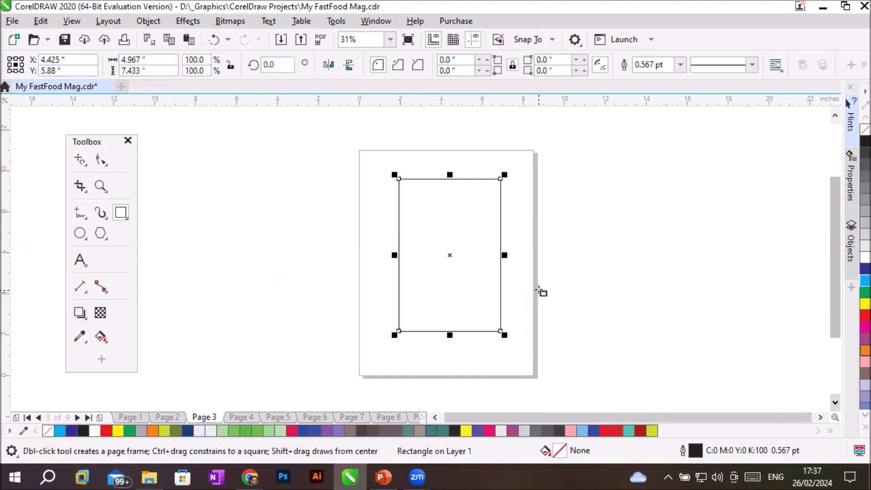
pyautogui.scroll(1, 540, 312)
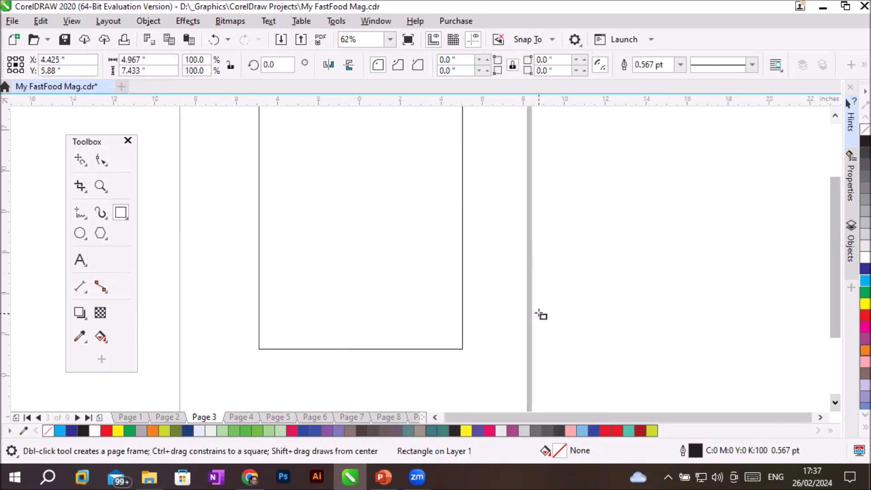
pyautogui.scroll(-1, 538, 314)
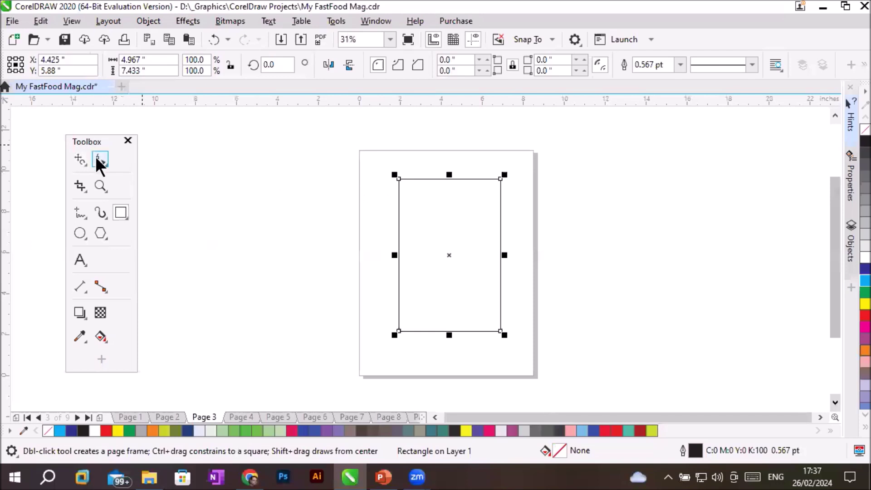
# - Round all four corners of the rectangle to 2.483 inches with the Shape tool and undo the rounding
pyautogui.click(98, 159)
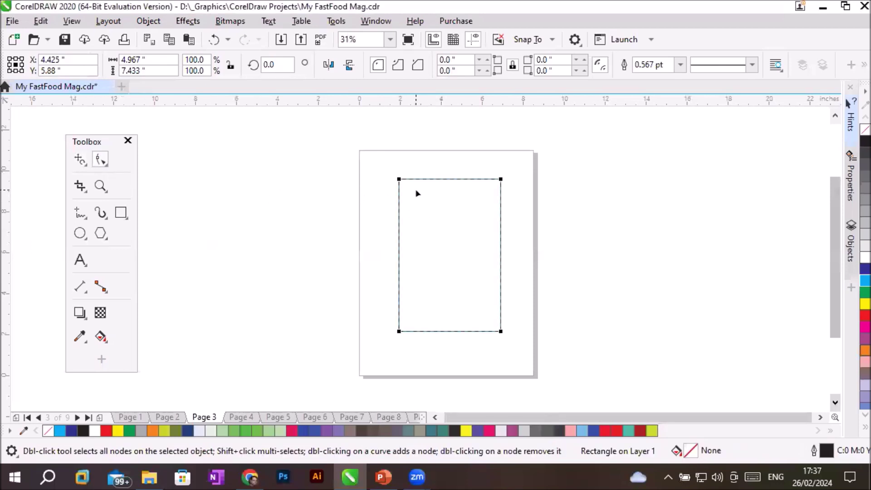
pyautogui.moveTo(398, 180); pyautogui.dragTo(433, 261)
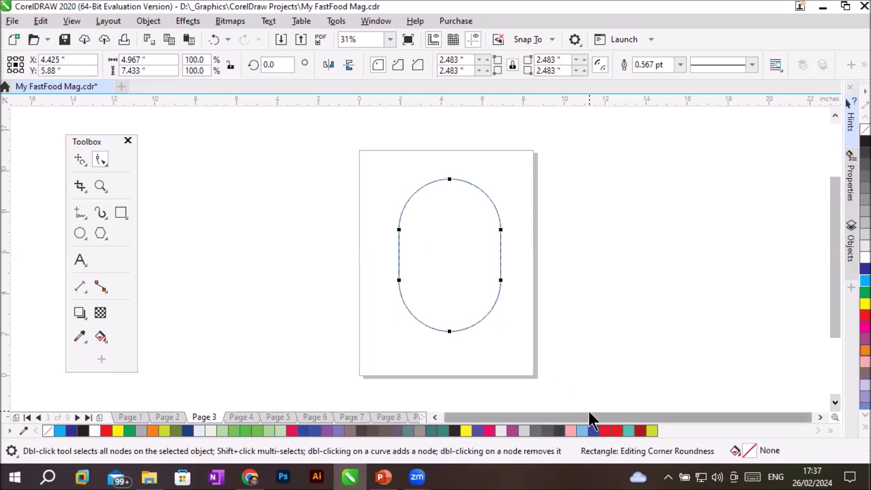
pyautogui.hotkey('ctrl', 'z')
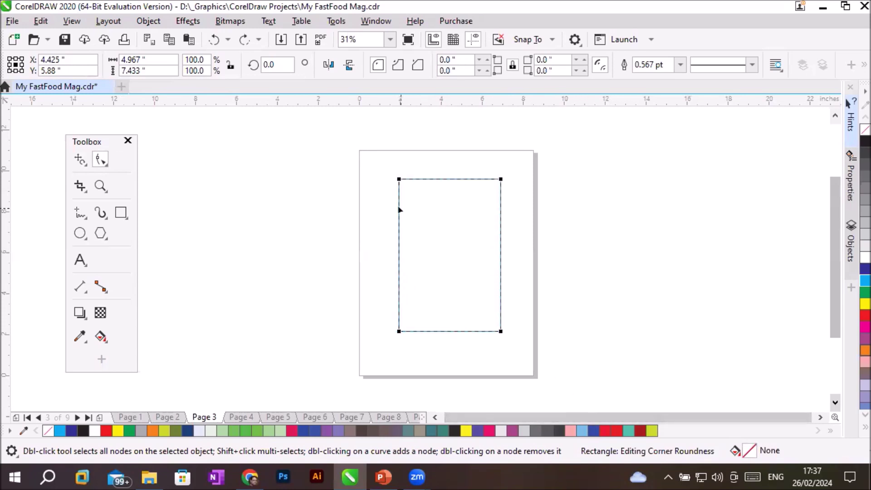
# - Round only the rectangle's upper-left corner to 2.483 inches and undo the change
pyautogui.click(398, 179)
pyautogui.moveTo(399, 180); pyautogui.dragTo(472, 277)
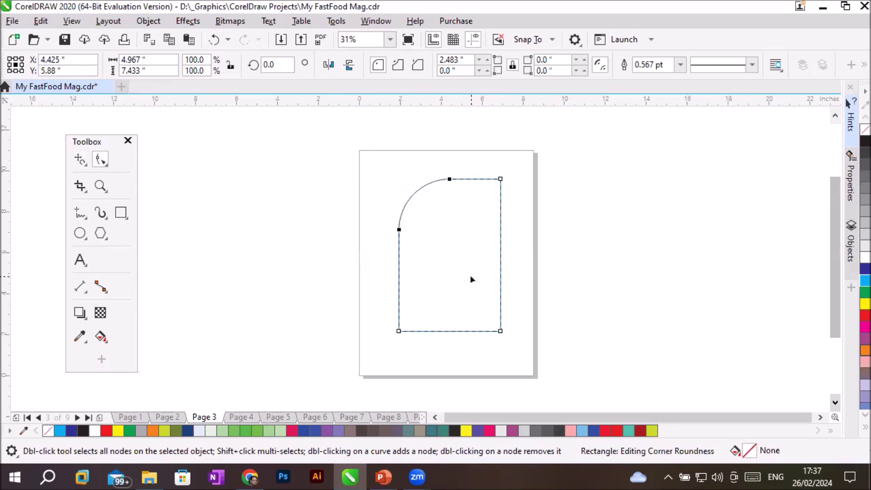
pyautogui.hotkey('ctrl', 'z')
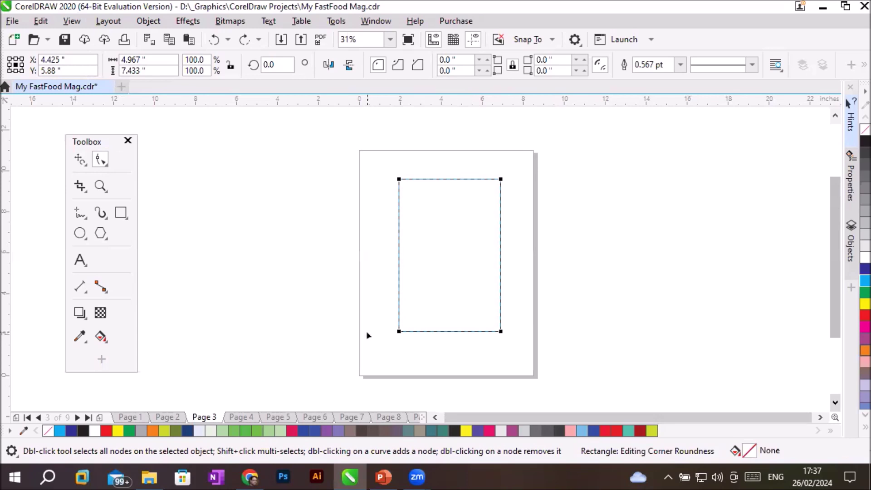
# - Convert the rectangle to curves, keeping it selected with the Pick tool
pyautogui.click(83, 159)
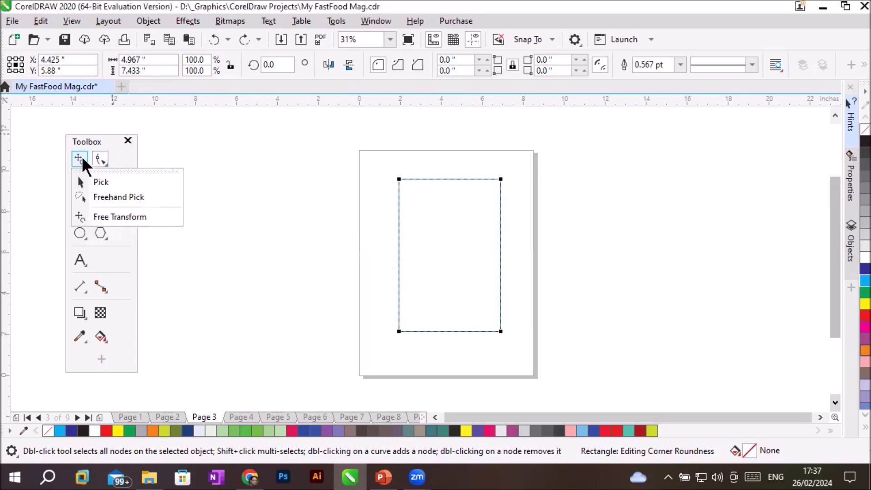
pyautogui.click(91, 176)
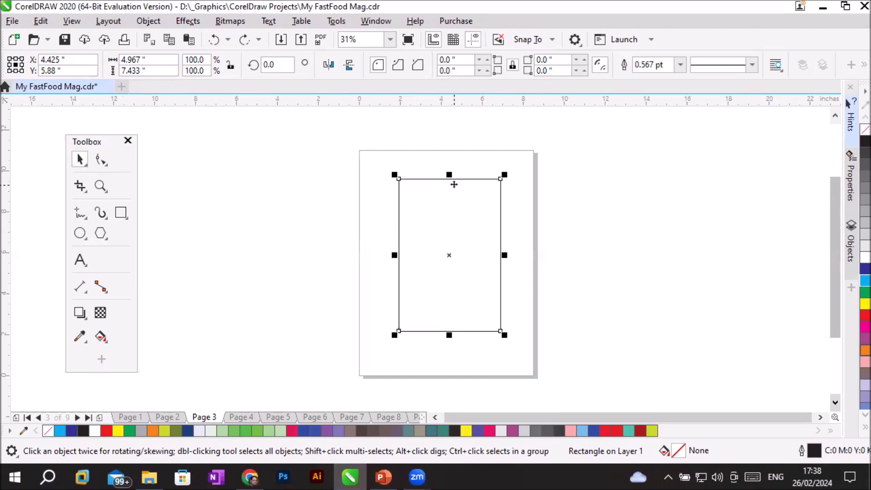
pyautogui.rightClick(416, 179)
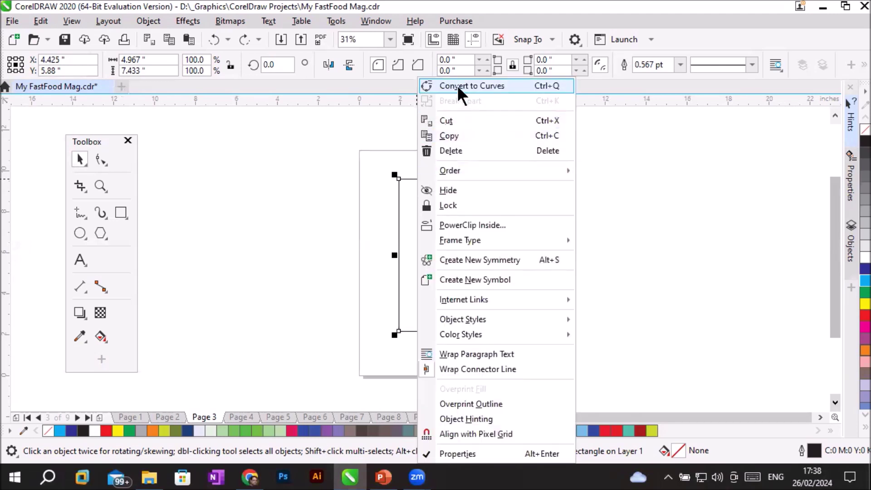
pyautogui.click(154, 20)
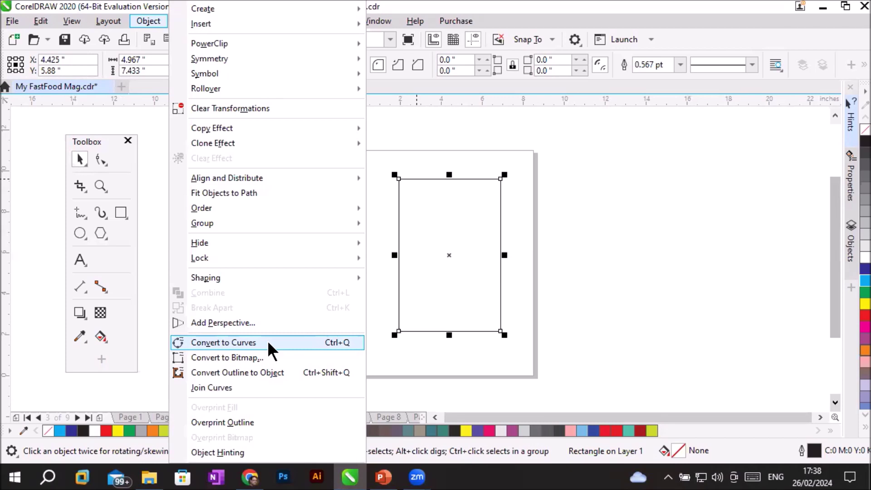
pyautogui.click(407, 229)
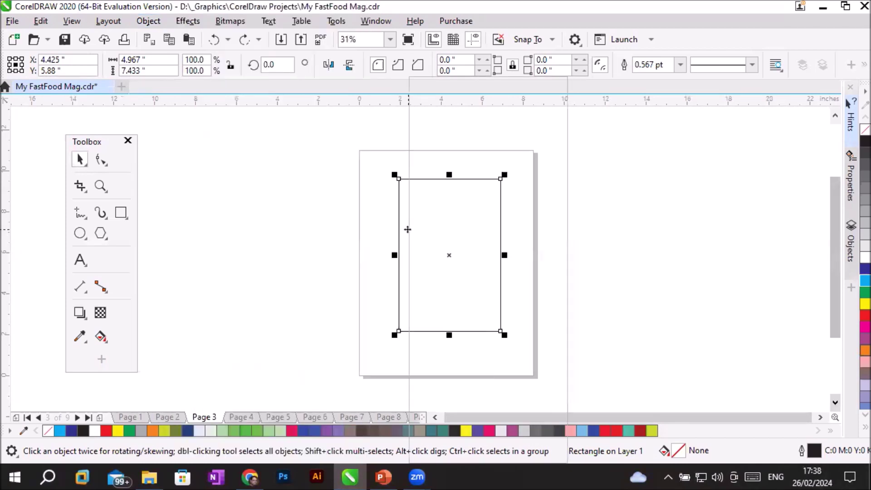
pyautogui.rightClick(407, 229)
pyautogui.press('Escape')
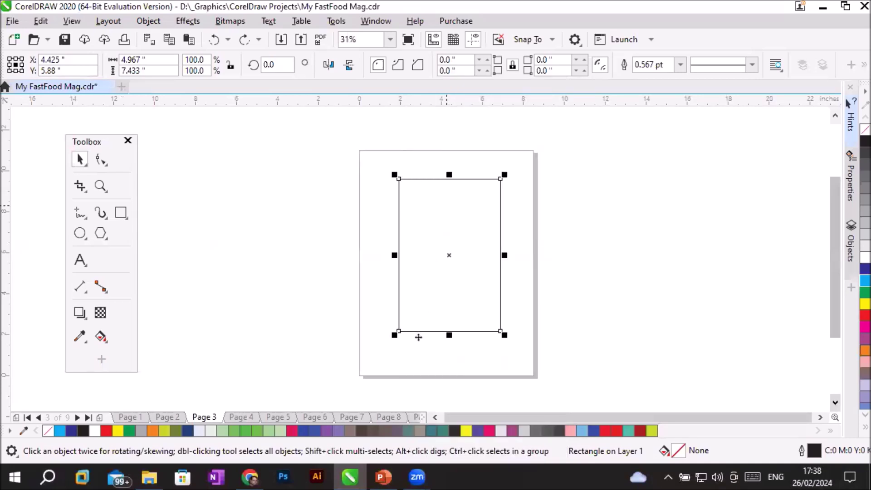
pyautogui.hotkey('ctrl', 'q')
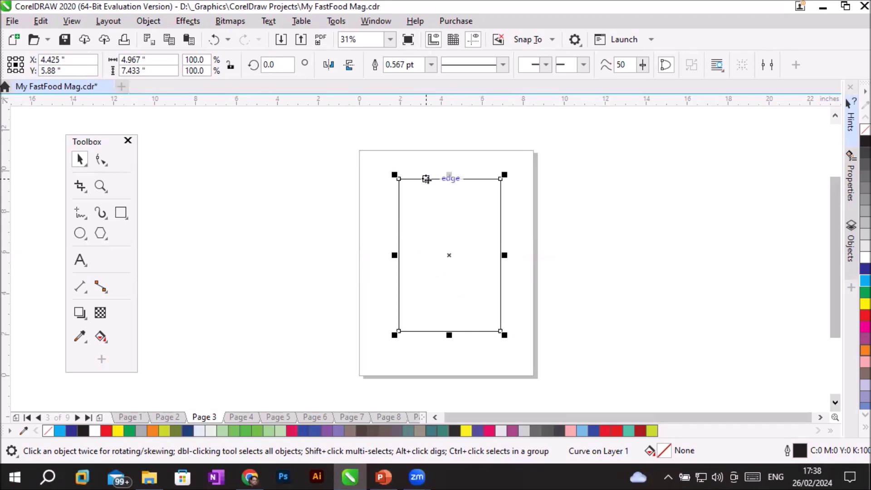
pyautogui.scroll(2, 429, 178)
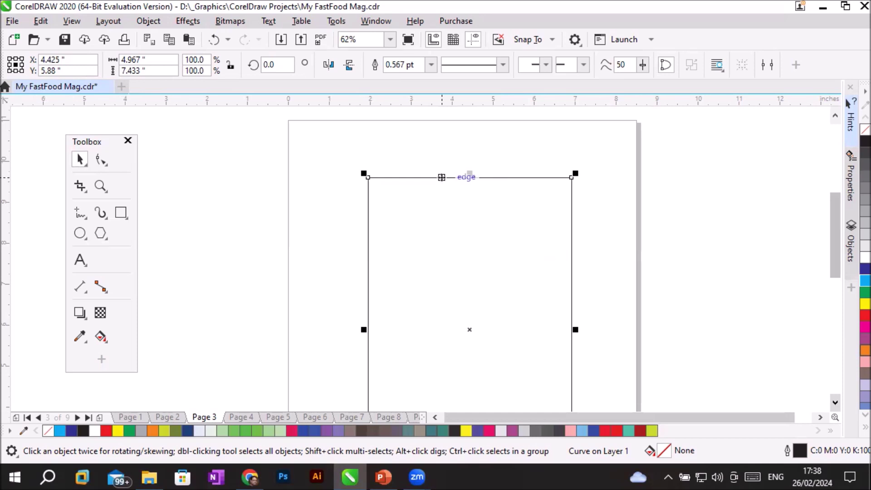
pyautogui.click(71, 21)
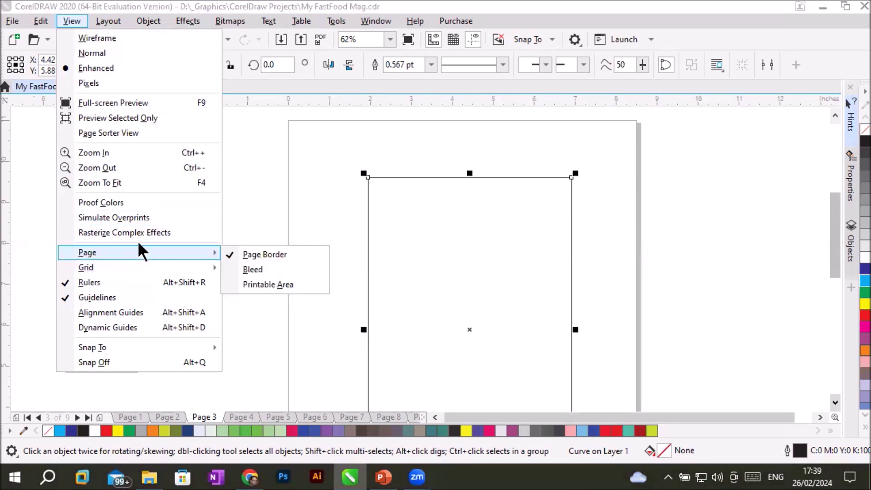
pyautogui.moveTo(91, 27)
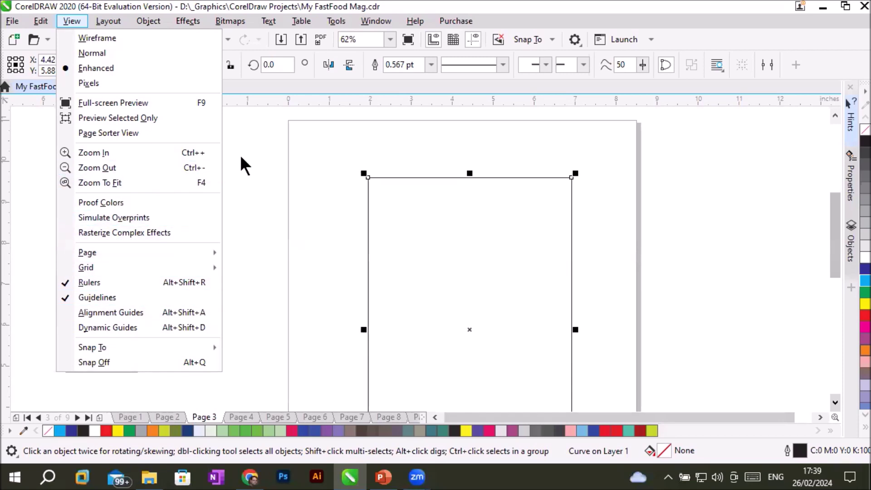
pyautogui.click(477, 159)
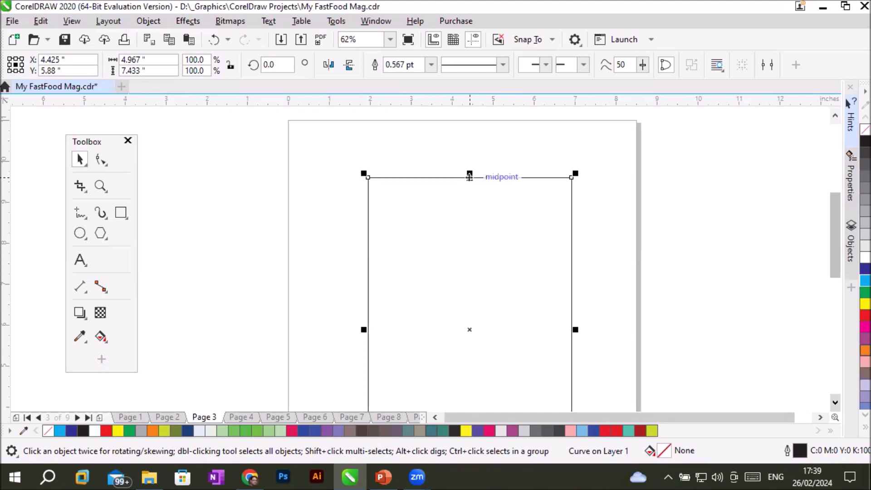
# - Select the upper-left node of the converted rectangle with the Shape tool and bring the whole page into view
pyautogui.click(101, 159)
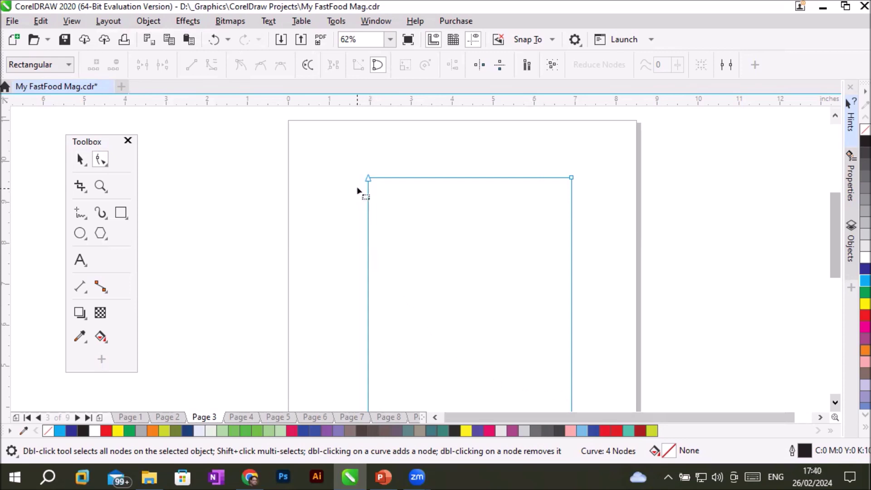
pyautogui.click(368, 179)
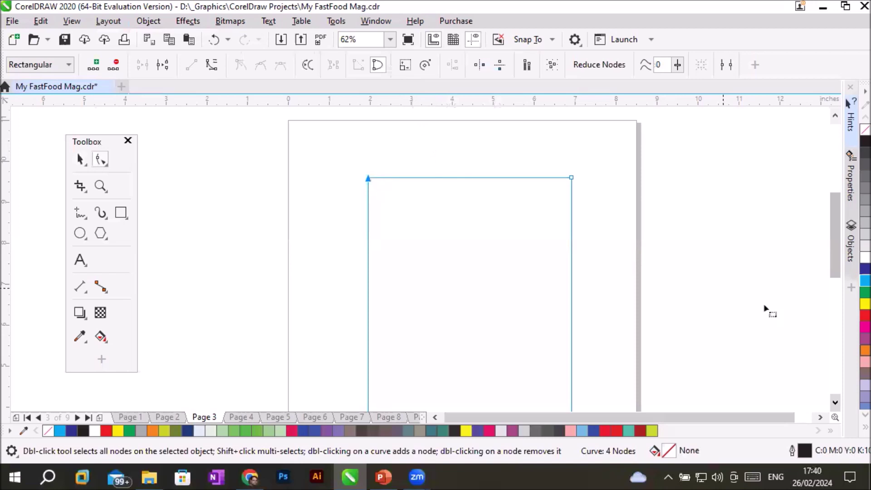
pyautogui.click(835, 402)
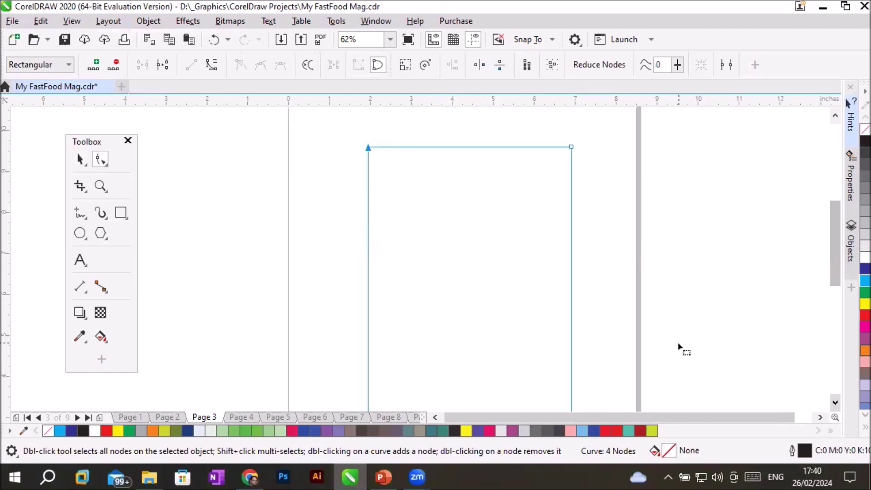
pyautogui.scroll(-1, 678, 345)
pyautogui.click(819, 416)
pyautogui.click(819, 416)
pyautogui.click(835, 403)
pyautogui.click(835, 402)
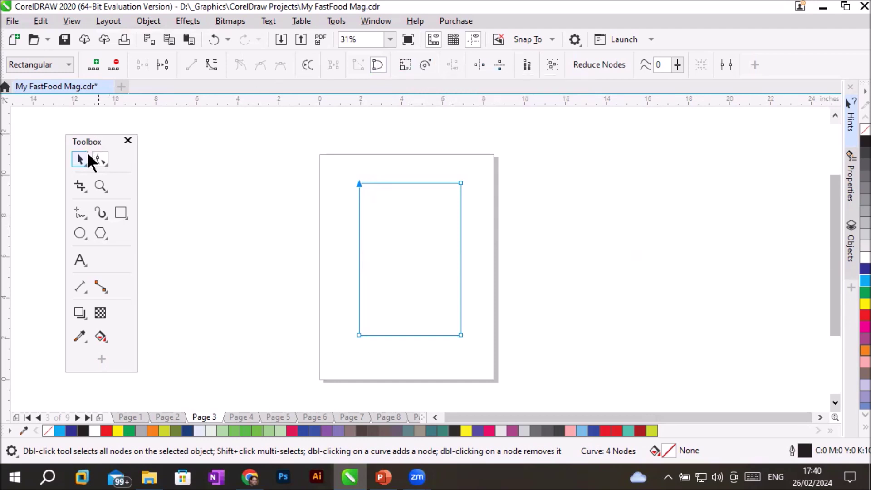
# - Select all four nodes of the shape, review the available node commands, and clear the selection
pyautogui.moveTo(341, 171); pyautogui.dragTo(483, 367)
pyautogui.rightClick(408, 183)
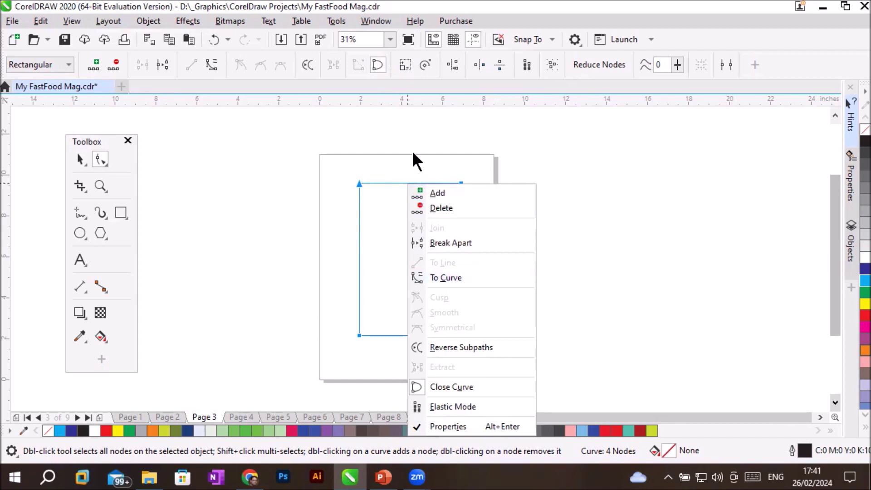
pyautogui.click(487, 181)
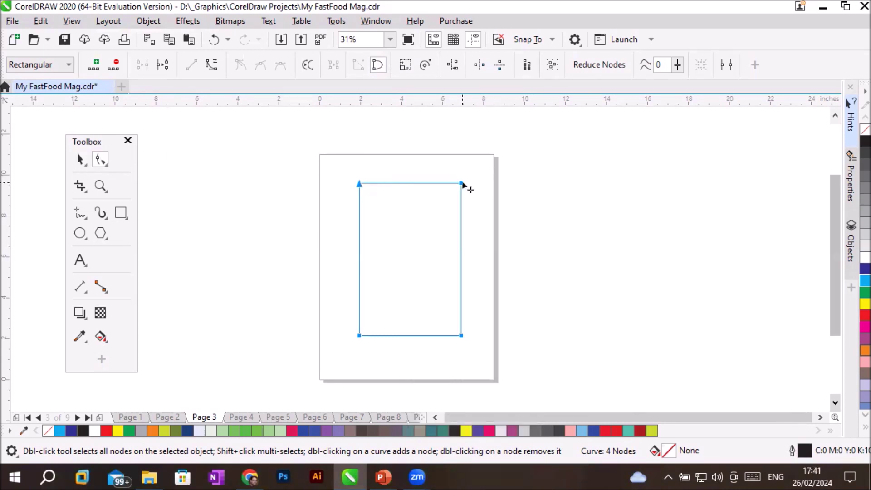
pyautogui.click(486, 179)
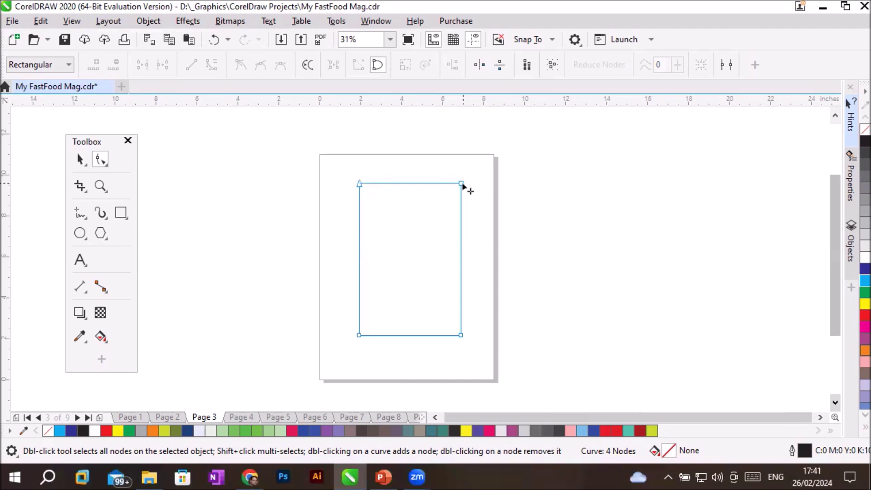
# - Convert the shape's top edge to a curve from its upper-right node and bend it downward near that corner
pyautogui.click(461, 183)
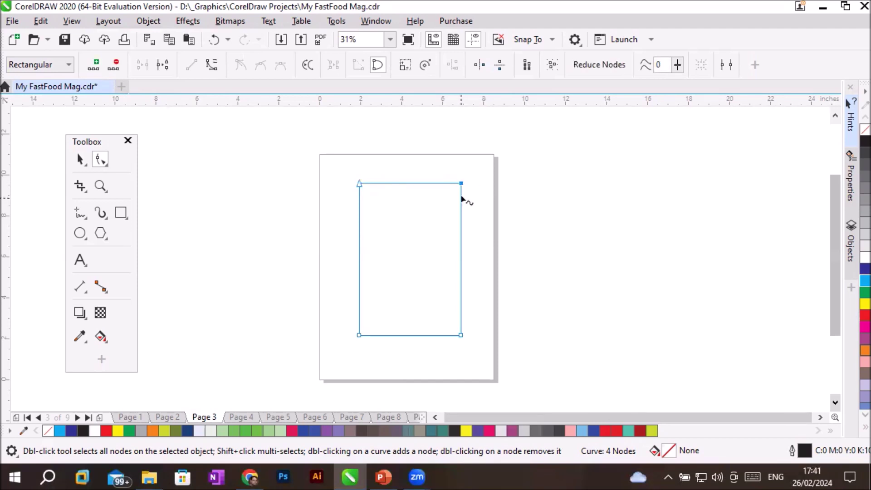
pyautogui.rightClick(463, 185)
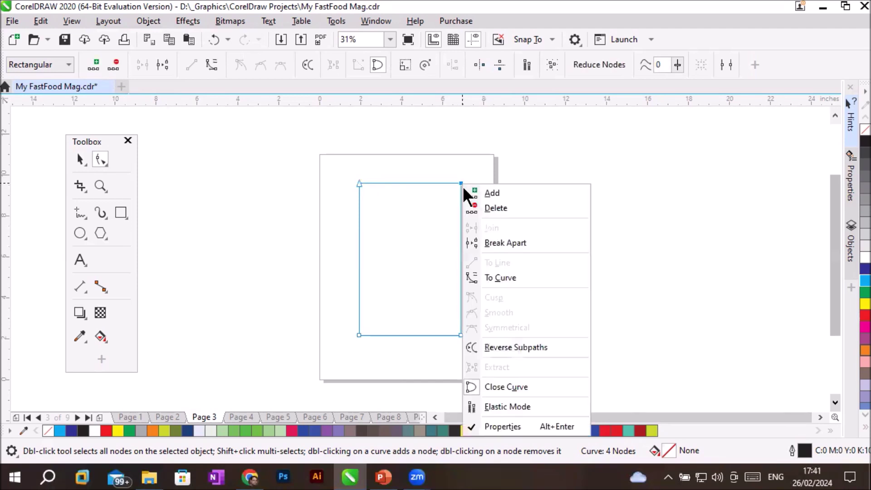
pyautogui.click(499, 276)
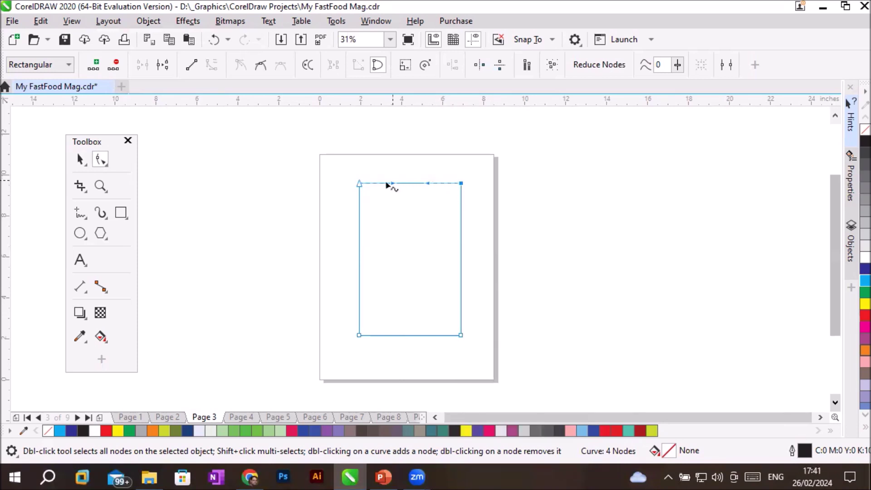
pyautogui.moveTo(428, 184); pyautogui.dragTo(434, 211)
# - Convert the shape's right edge to a curve from its lower-right node and bend it into an S shape
pyautogui.click(461, 335)
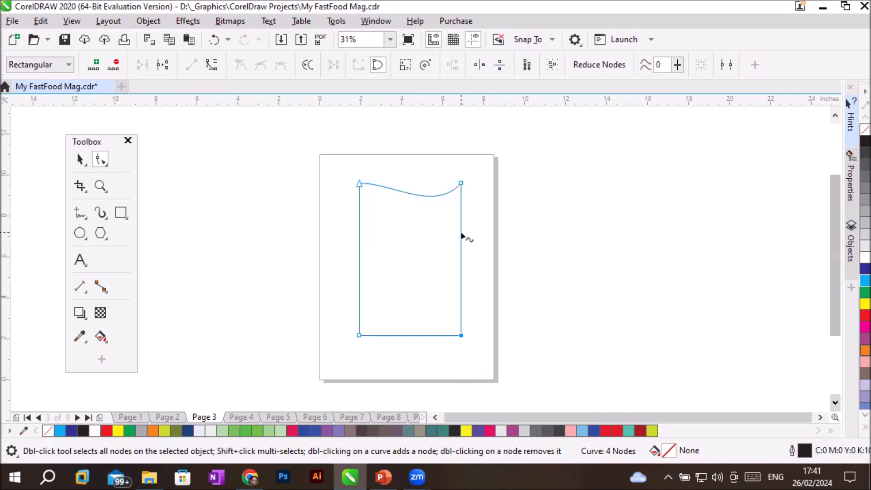
pyautogui.rightClick(460, 335)
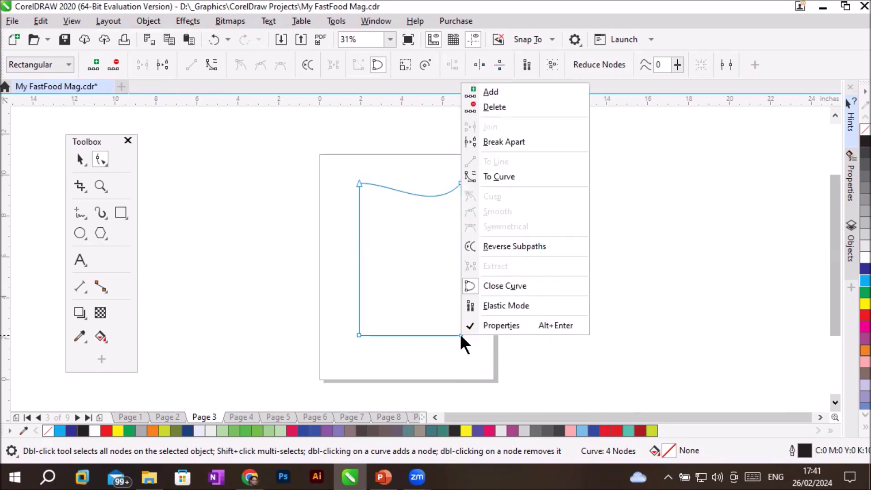
pyautogui.click(507, 177)
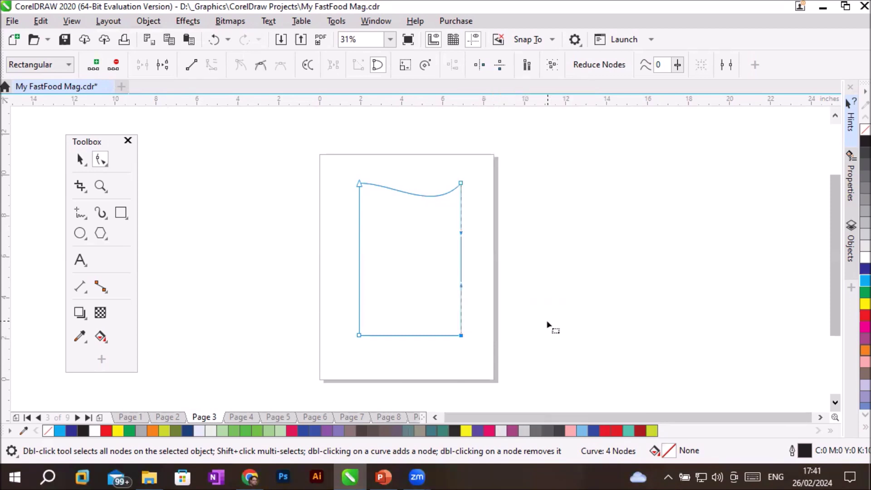
pyautogui.moveTo(461, 289); pyautogui.dragTo(467, 267)
pyautogui.moveTo(463, 234); pyautogui.dragTo(484, 237)
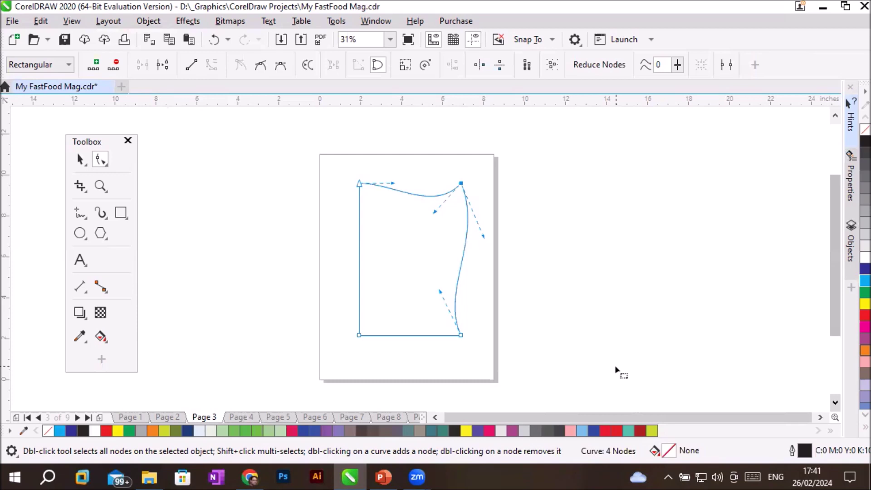
# - Undo the curve bends on the top and right edges of the shape
pyautogui.hotkey('ctrl', 'z')
pyautogui.hotkey('ctrl', 'z')
pyautogui.hotkey('ctrl', 'z')
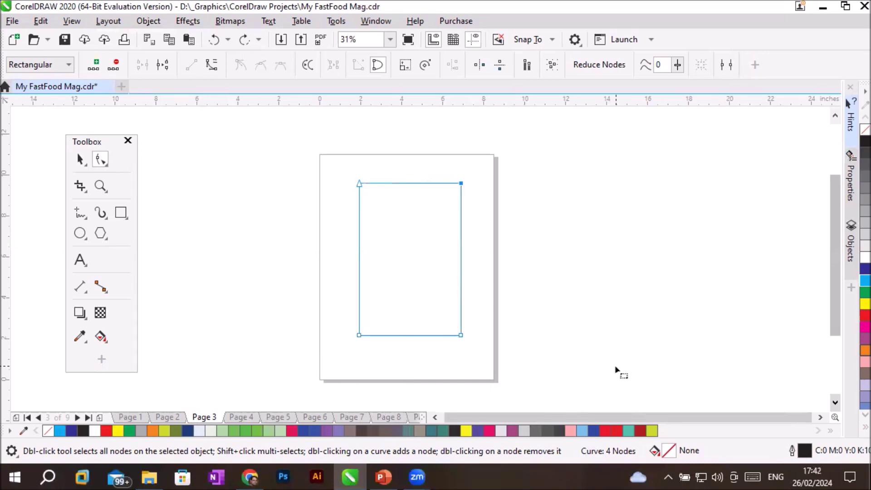
# - Select all four nodes of the rectangle and convert its straight segments to curves
pyautogui.moveTo(343, 165); pyautogui.dragTo(490, 373)
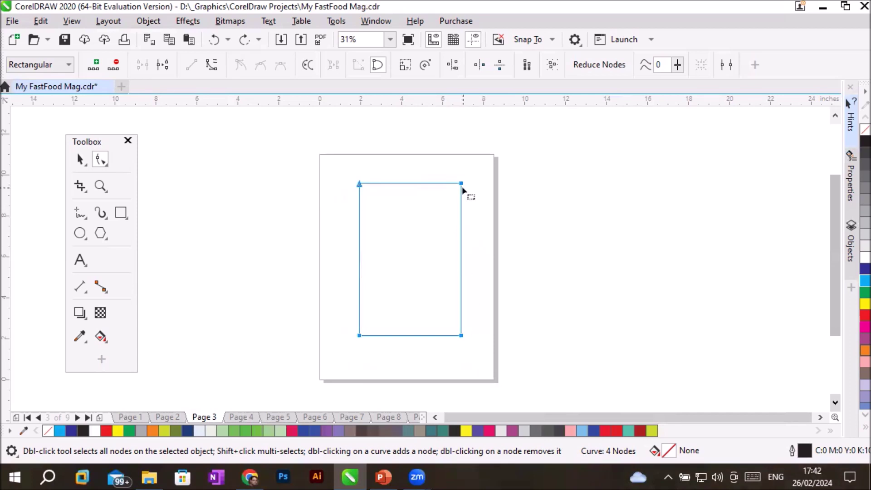
pyautogui.click(210, 64)
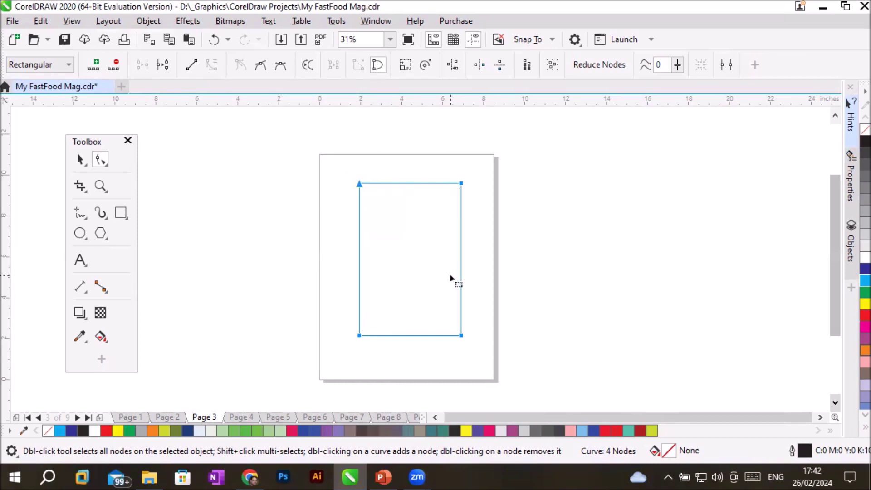
pyautogui.click(456, 284)
pyautogui.click(461, 336)
pyautogui.click(360, 336)
pyautogui.click(361, 184)
pyautogui.click(461, 184)
# - Rotate the two lower nodes about half a turn up to the top edge and fill the crossed shape red
pyautogui.moveTo(339, 319); pyautogui.dragTo(484, 353)
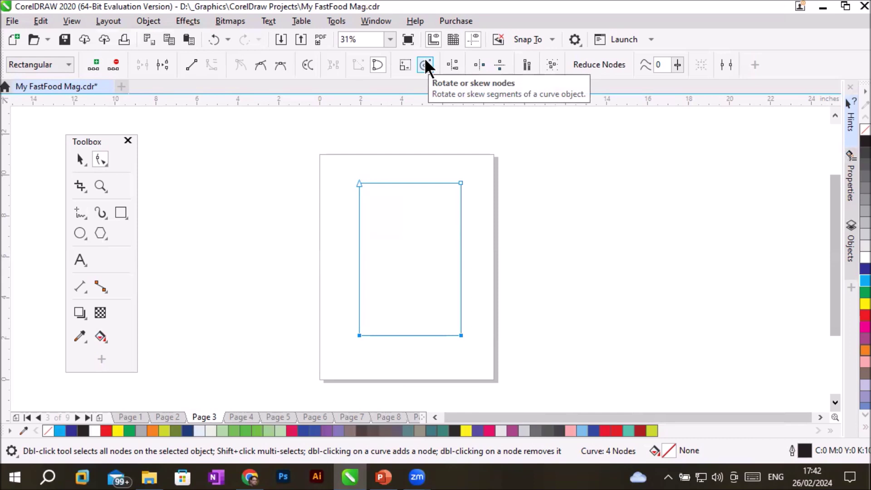
pyautogui.click(425, 65)
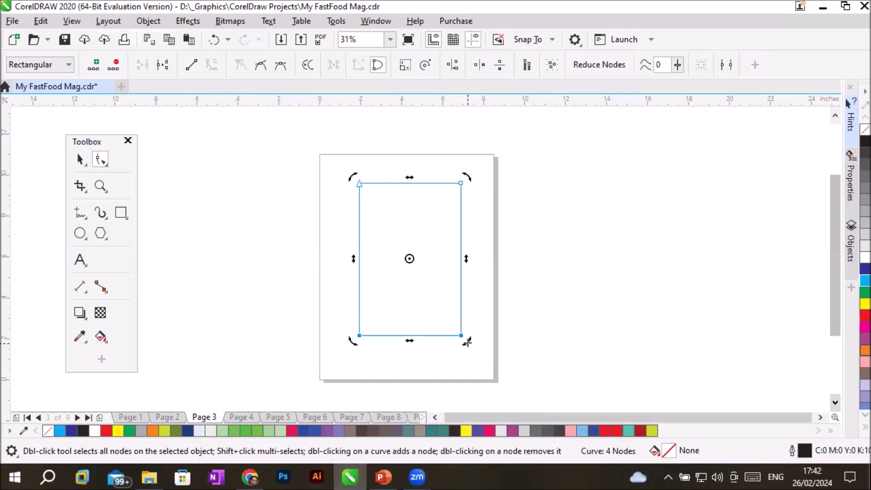
pyautogui.moveTo(467, 341); pyautogui.dragTo(360, 188)
pyautogui.scroll(1, 436, 132)
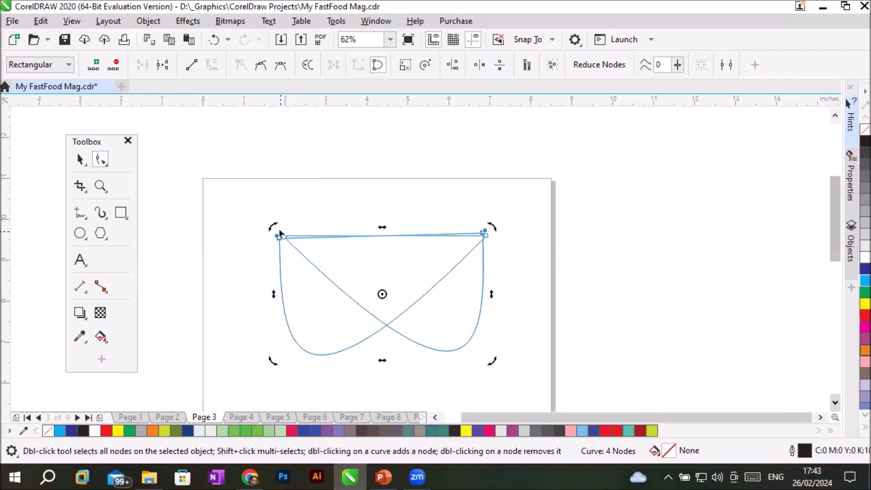
pyautogui.moveTo(273, 227); pyautogui.dragTo(292, 239)
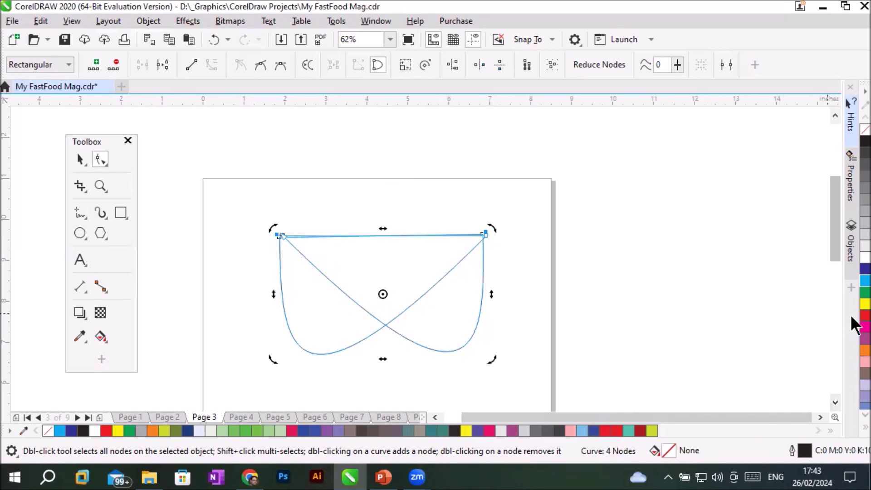
pyautogui.click(864, 315)
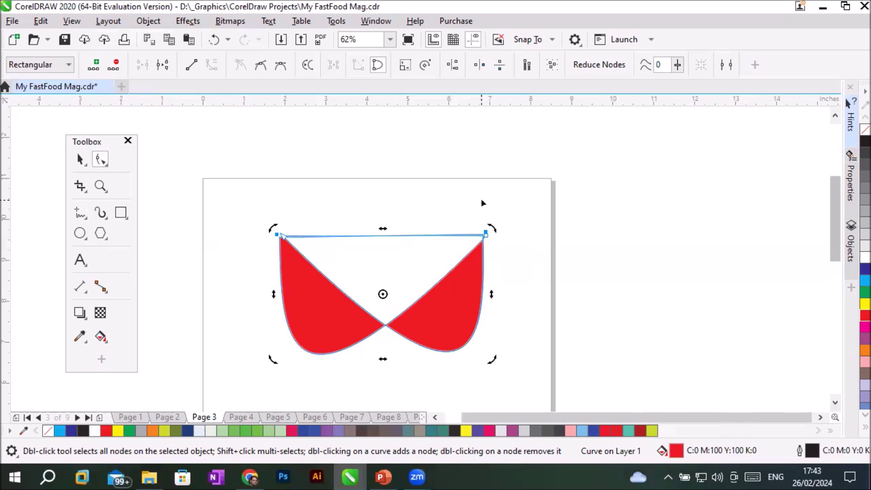
pyautogui.click(479, 172)
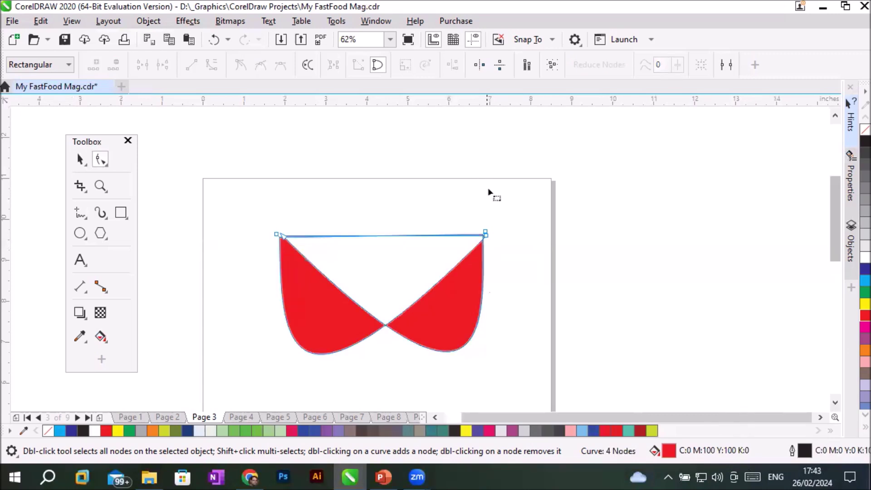
# - Undo the red fill and the rotation of the lower nodes
pyautogui.hotkey('ctrl', 'z')
pyautogui.hotkey('ctrl', 'z')
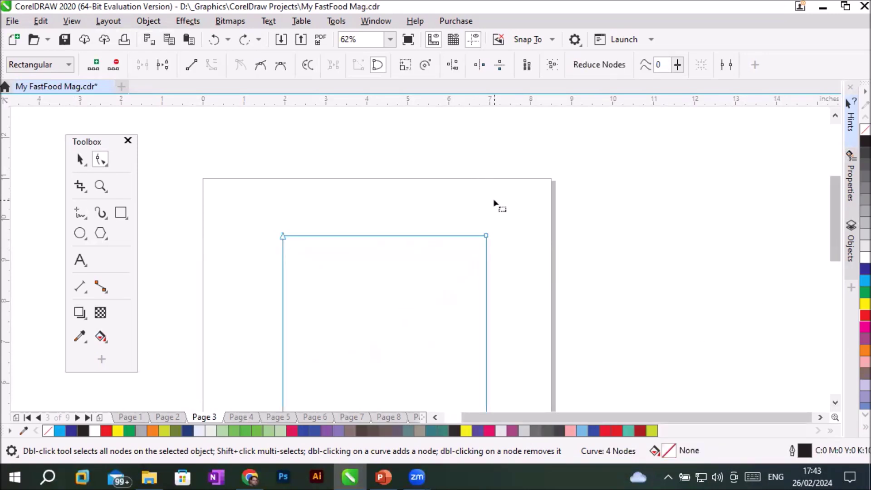
pyautogui.scroll(-5, 834, 402)
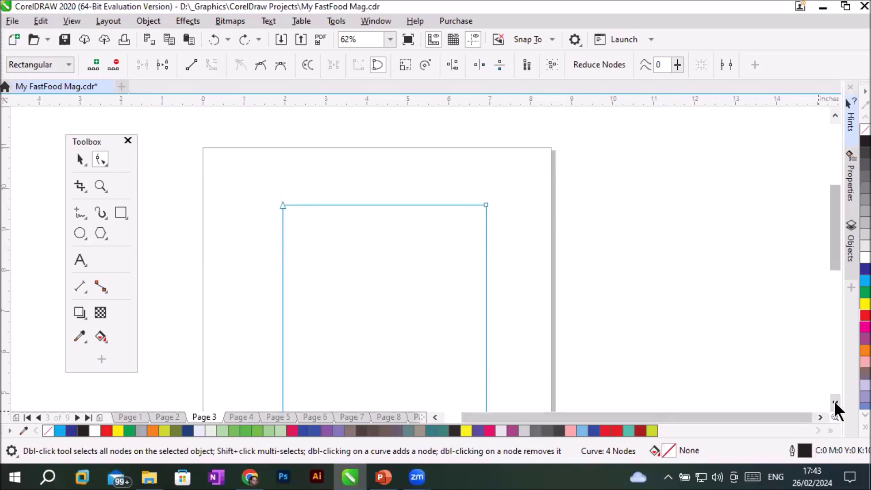
pyautogui.scroll(-2, 534, 241)
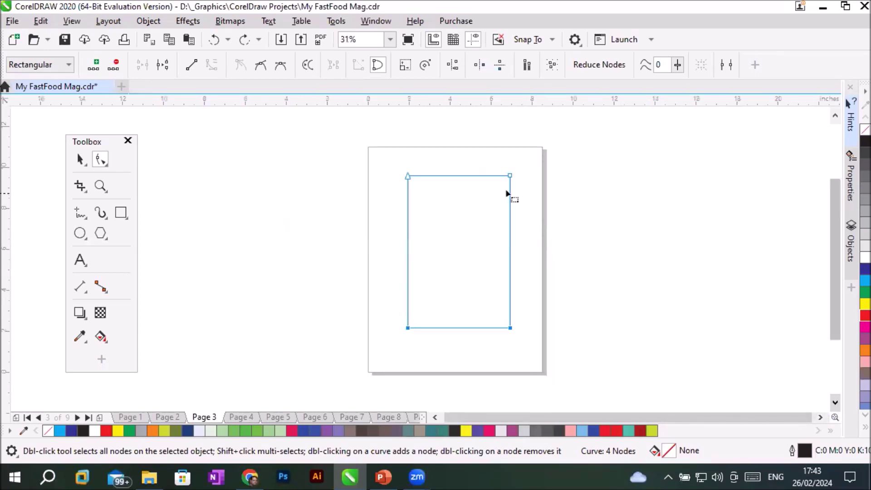
# - Select the two upper nodes and move them about 10.2 inches right and 1.5 inches up, slanting the shape
pyautogui.moveTo(379, 157); pyautogui.dragTo(530, 206)
pyautogui.moveTo(530, 207); pyautogui.dragTo(529, 206)
pyautogui.moveTo(511, 178); pyautogui.dragTo(719, 146)
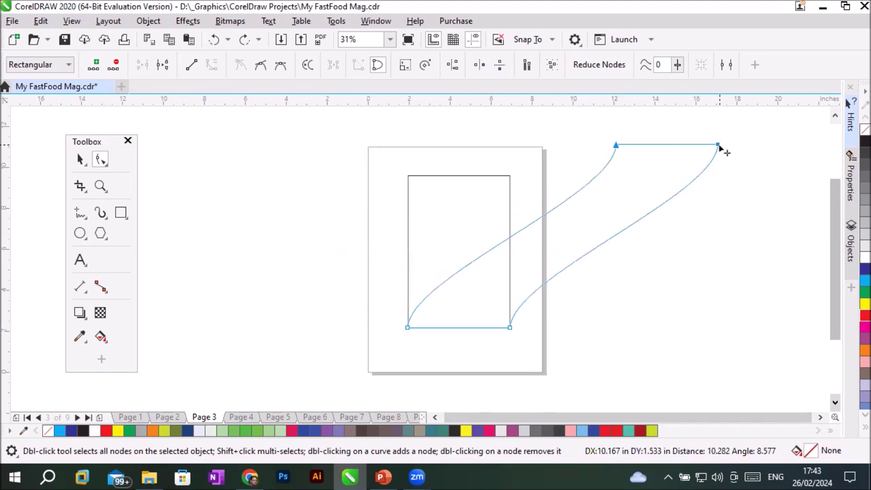
pyautogui.moveTo(719, 146); pyautogui.dragTo(720, 147)
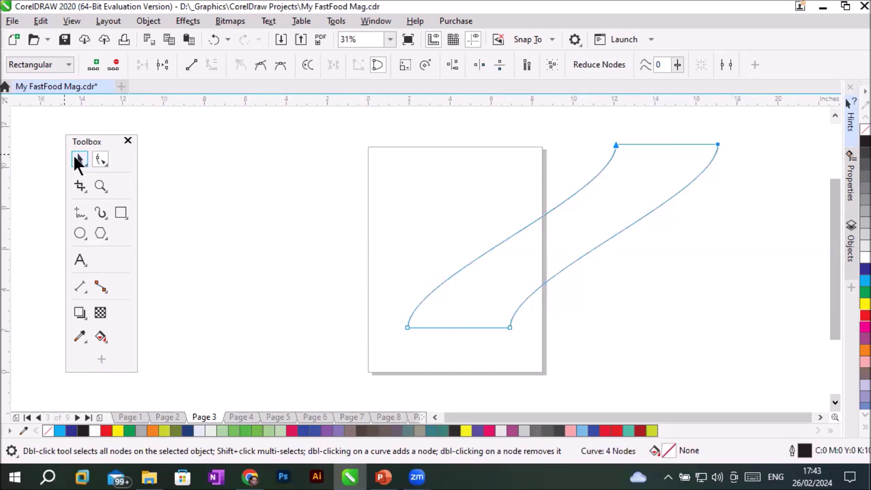
# - Create a mirrored copy on the left side of the slanted shape, then fill the original blue and the copy red
pyautogui.click(78, 160)
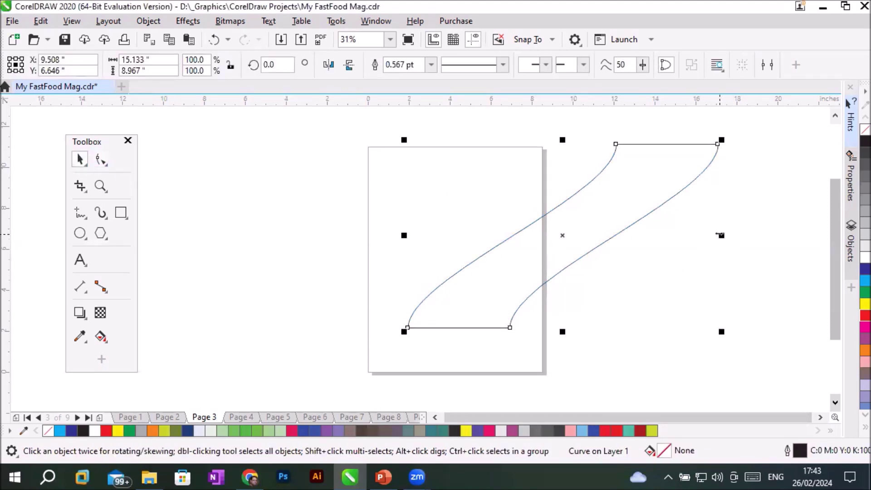
pyautogui.moveTo(721, 235); pyautogui.dragTo(361, 247)
pyautogui.click(523, 376)
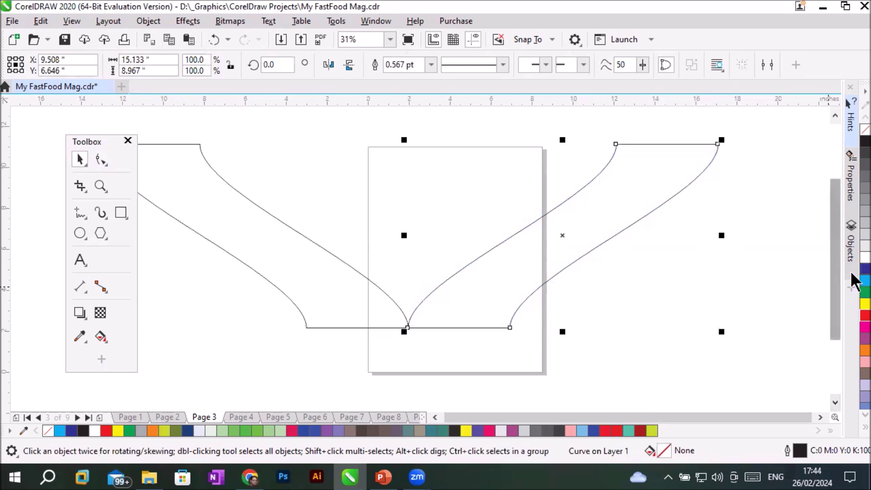
pyautogui.click(865, 270)
pyautogui.click(370, 284)
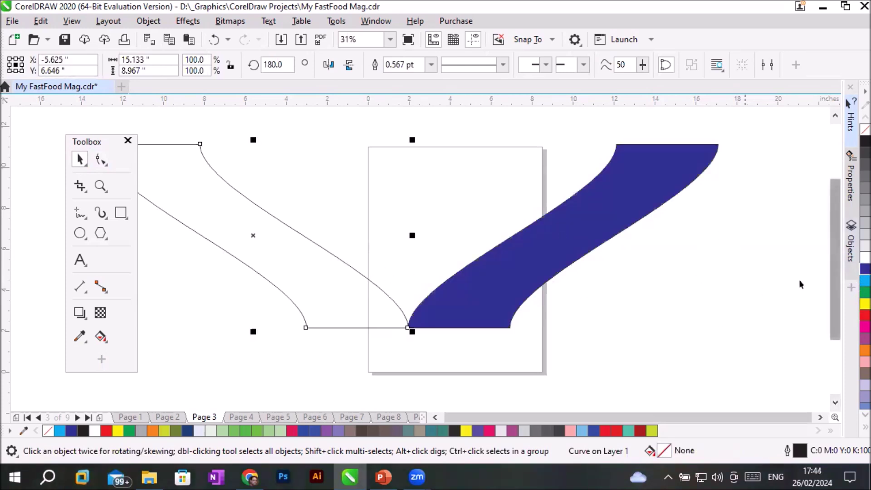
pyautogui.click(864, 315)
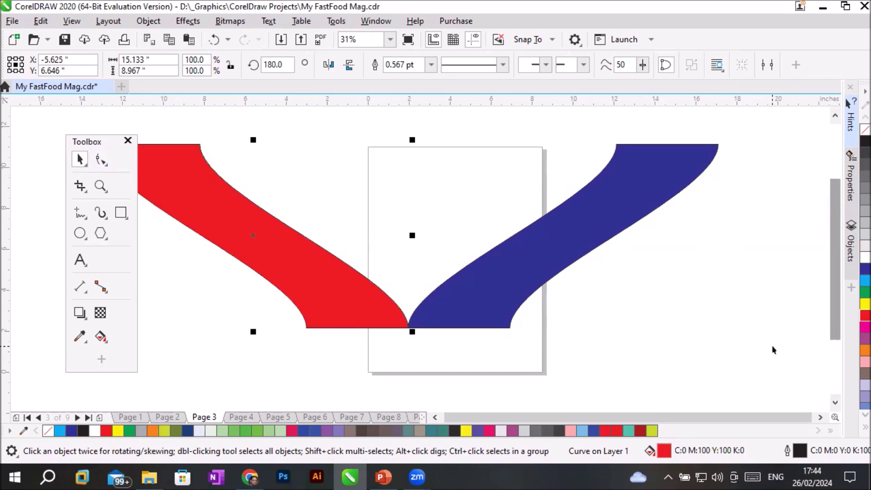
# - Undo the fills, the mirrored copy and the node move to restore the plain rectangle
pyautogui.hotkey('ctrl', 'z')
pyautogui.hotkey('ctrl', 'z')
pyautogui.hotkey('ctrl', 'z')
pyautogui.hotkey('ctrl', 'z')
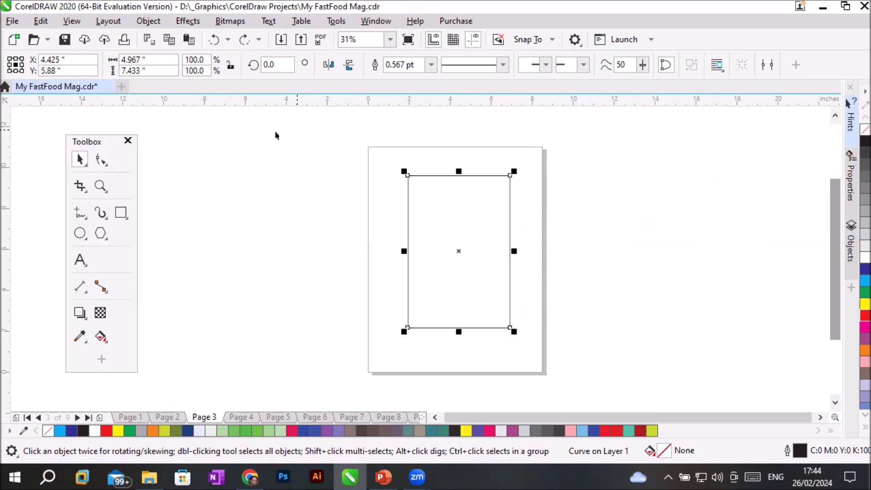
# - Rotate the two upper nodes about half a turn down to the bottom edge and fill the resulting shape red
pyautogui.click(99, 159)
pyautogui.moveTo(390, 161); pyautogui.dragTo(529, 201)
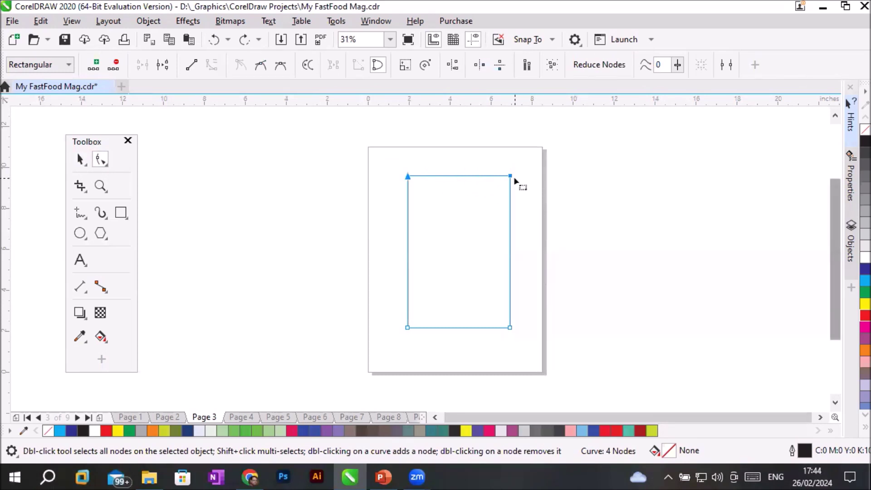
pyautogui.click(423, 64)
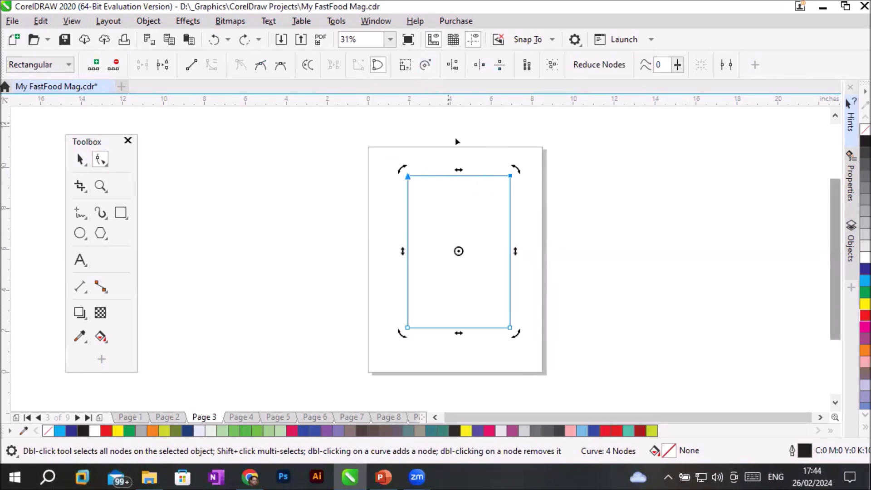
pyautogui.moveTo(516, 170); pyautogui.dragTo(432, 289)
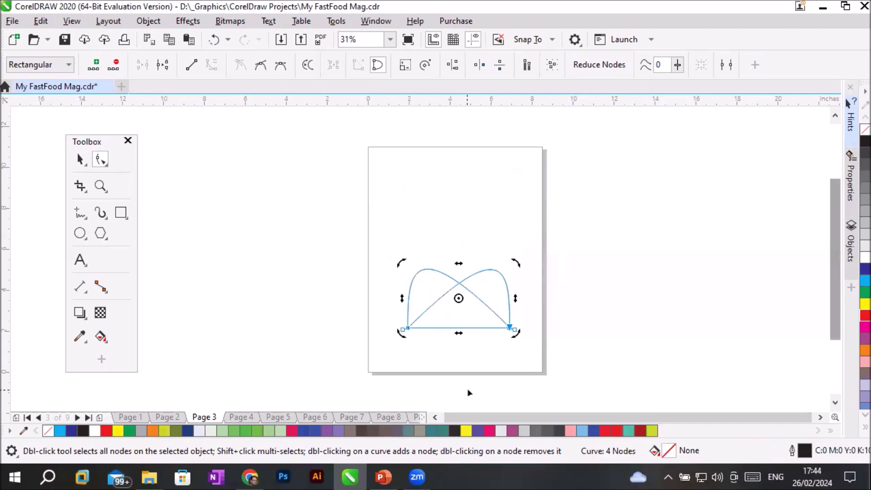
pyautogui.click(855, 317)
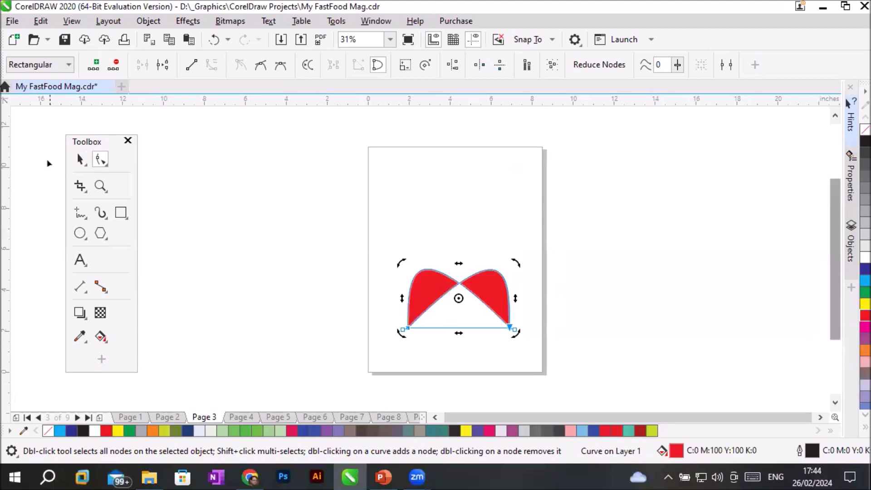
# - Move the red shape to the top of the page and mirror a copy of it directly below
pyautogui.click(80, 159)
pyautogui.moveTo(486, 290); pyautogui.dragTo(481, 169)
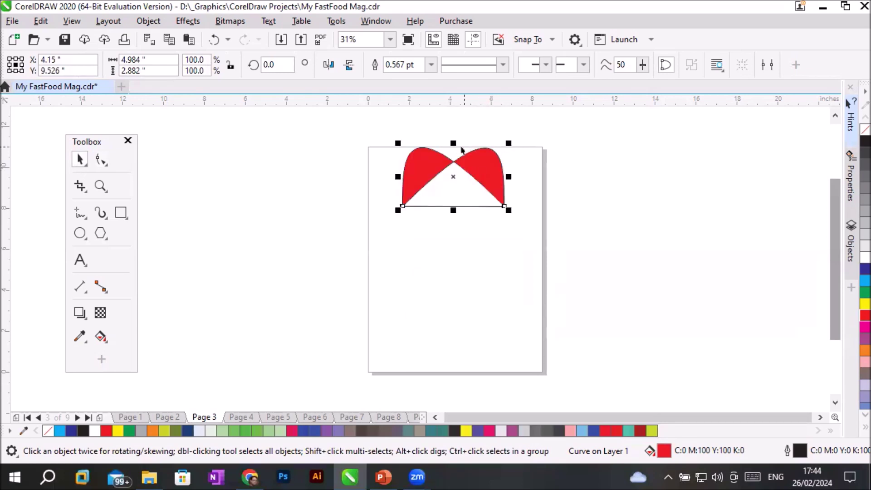
pyautogui.moveTo(453, 142); pyautogui.dragTo(449, 245)
pyautogui.click(467, 315)
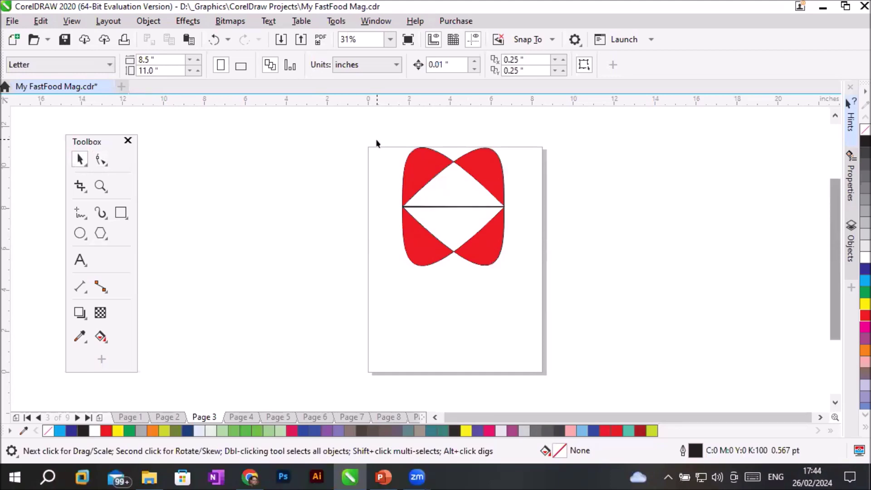
# - Undo the mirrored copy, the move, the red fill and the rotation of the upper nodes
pyautogui.hotkey('ctrl', 'z')
pyautogui.hotkey('ctrl', 'z')
pyautogui.hotkey('ctrl', 'z')
pyautogui.hotkey('ctrl', 'z')
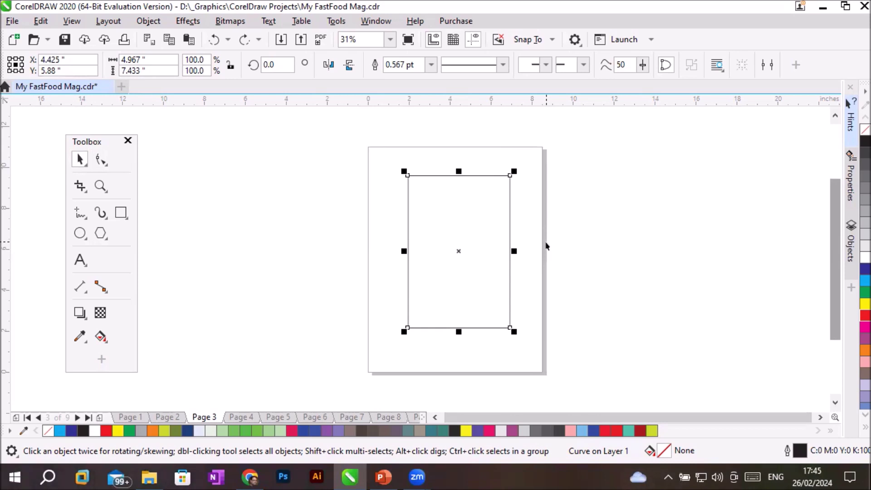
# - Show the curve handles at the rectangle's upper-right node and delete the rectangle from the page
pyautogui.click(100, 159)
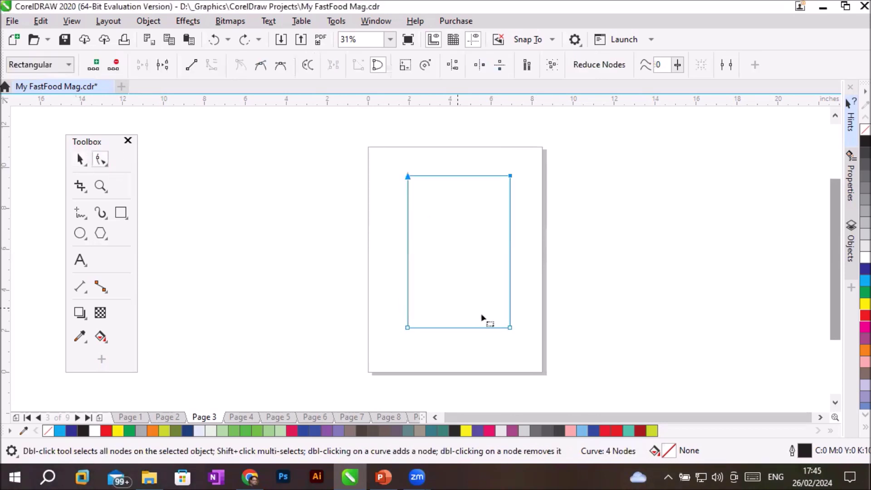
pyautogui.click(521, 180)
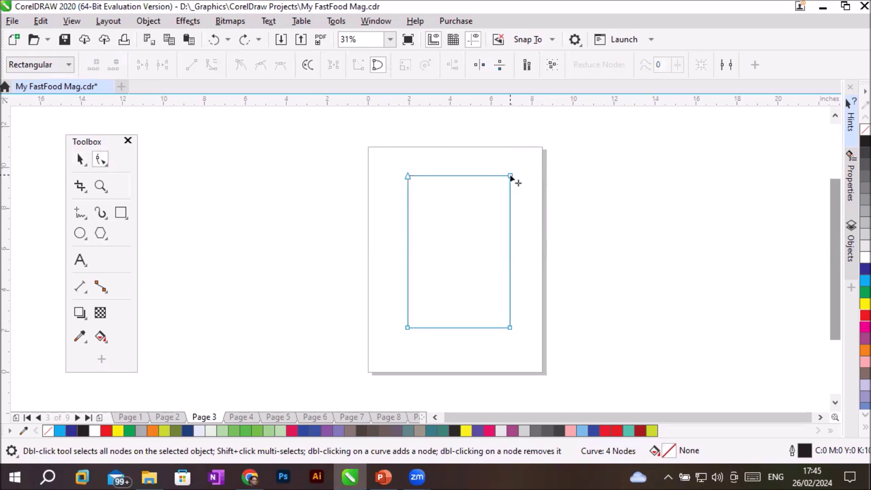
pyautogui.click(511, 176)
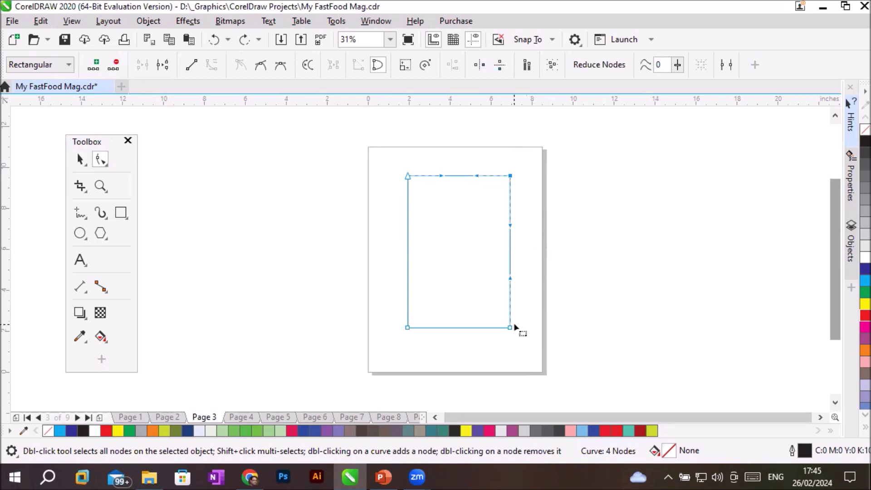
pyautogui.press('Delete')
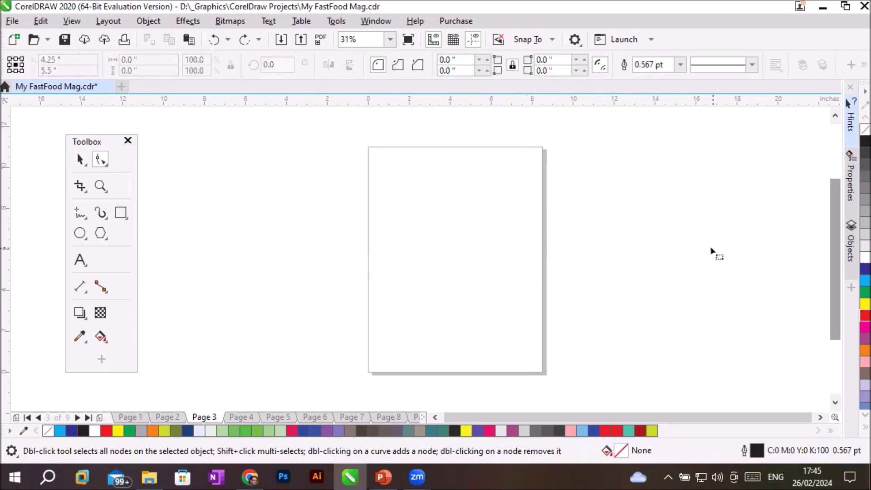
# - Draw a new rectangle about 5.5 by 8.4 inches on the page and convert it to curves
pyautogui.click(120, 213)
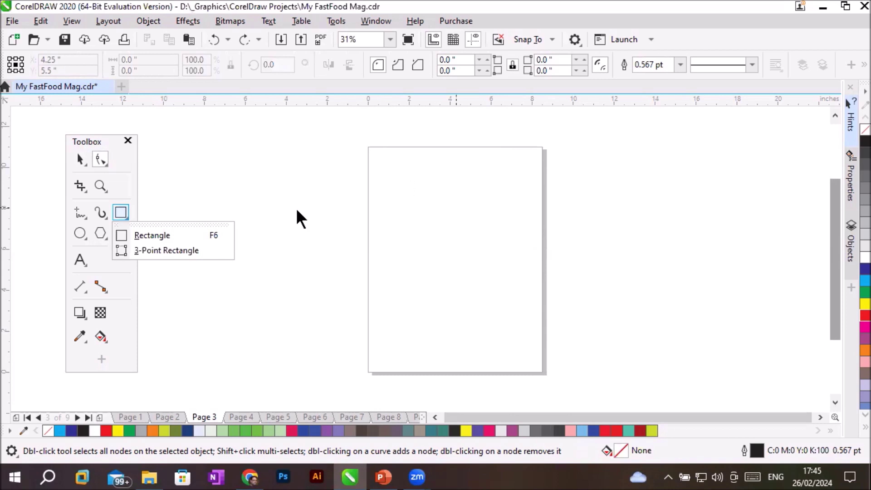
pyautogui.click(159, 235)
pyautogui.moveTo(407, 178); pyautogui.dragTo(520, 351)
pyautogui.rightClick(463, 236)
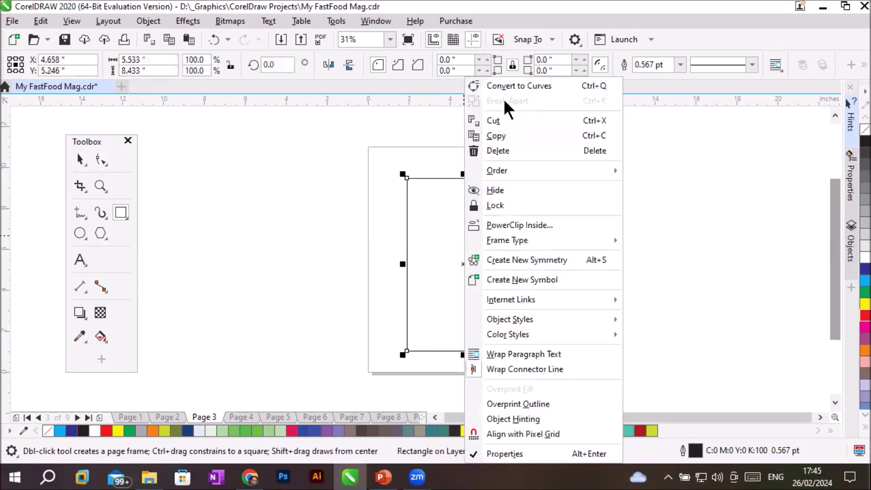
pyautogui.click(509, 85)
# - Rotate the rectangle's two upper nodes clockwise with the Shape tool while its segments are straight, and undo the rotation
pyautogui.click(102, 159)
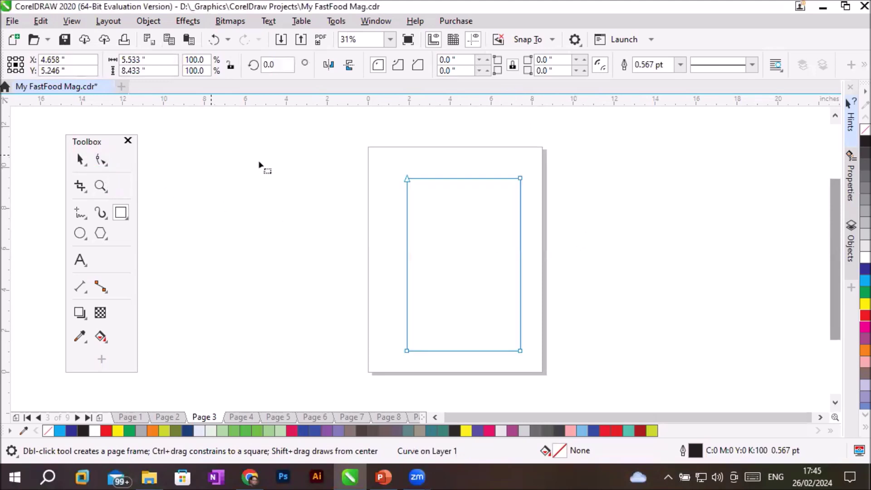
pyautogui.moveTo(394, 162); pyautogui.dragTo(549, 210)
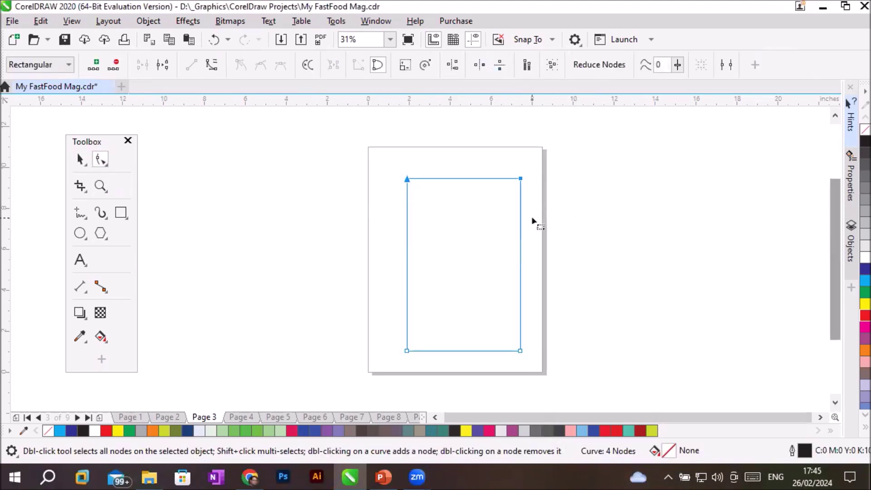
pyautogui.click(423, 64)
pyautogui.moveTo(529, 175); pyautogui.dragTo(596, 185)
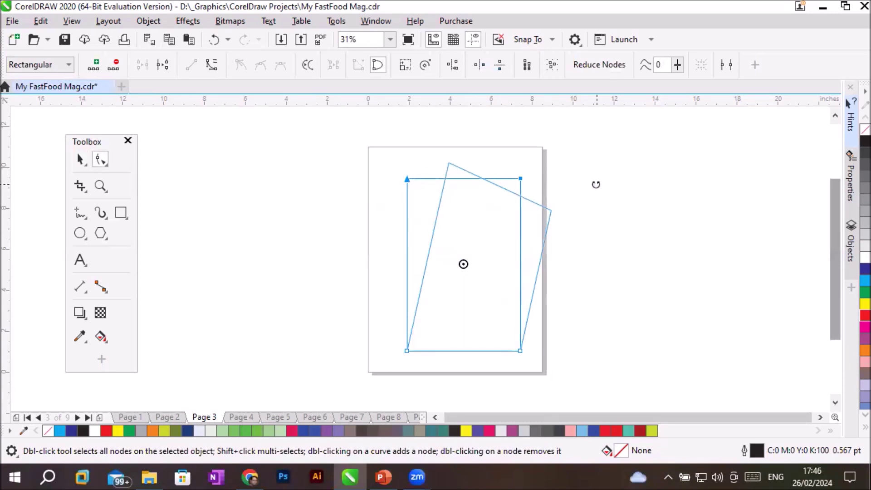
pyautogui.moveTo(595, 185); pyautogui.dragTo(595, 185)
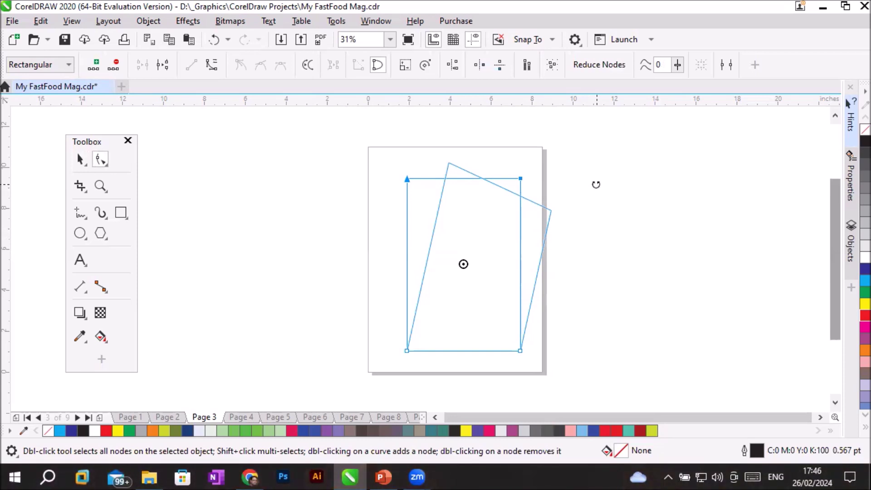
pyautogui.moveTo(595, 184); pyautogui.dragTo(595, 184)
pyautogui.hotkey('ctrl', 'z')
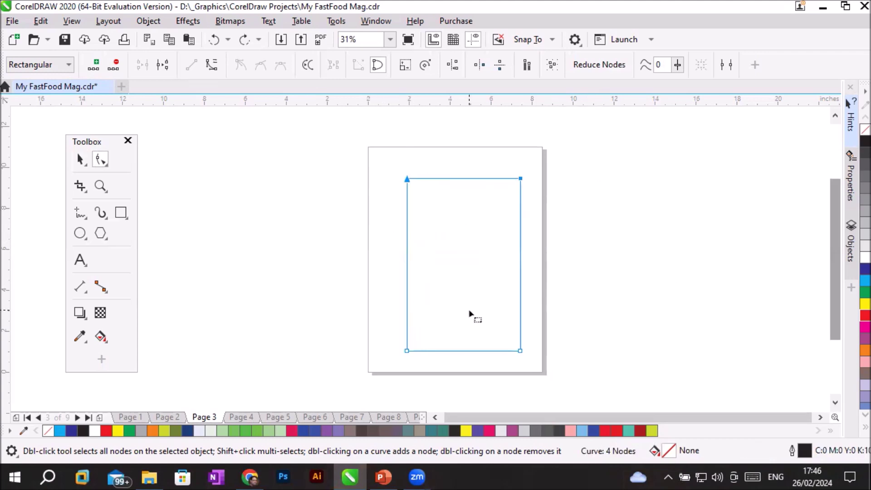
# - Select all four nodes of the rectangle and convert its line segments to curves
pyautogui.moveTo(375, 159); pyautogui.dragTo(559, 375)
pyautogui.click(209, 62)
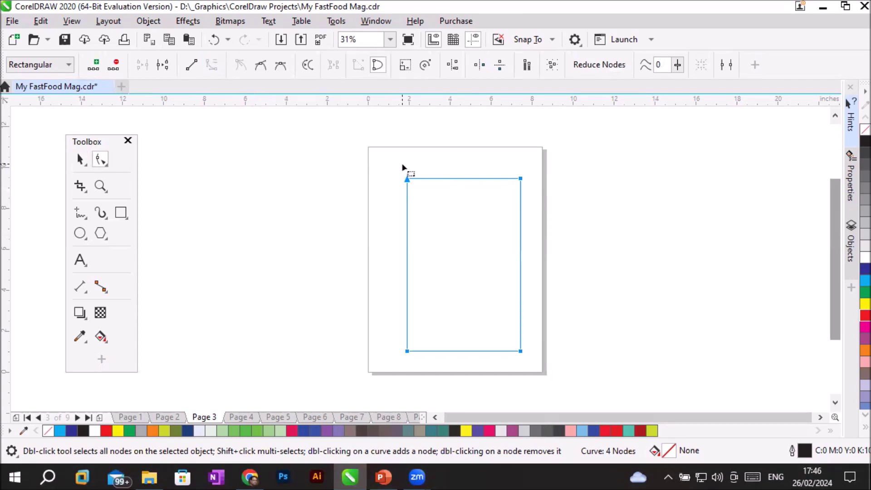
# - Move the upper-right and upper-left nodes outward and down beyond the page edges, and fill the shape red
pyautogui.click(526, 184)
pyautogui.moveTo(520, 178); pyautogui.dragTo(648, 248)
pyautogui.click(405, 181)
pyautogui.moveTo(406, 181); pyautogui.dragTo(273, 239)
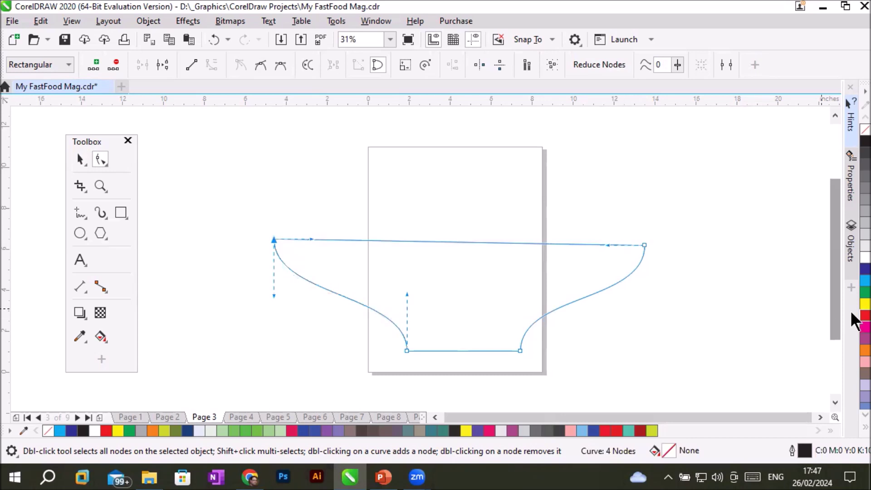
pyautogui.click(864, 314)
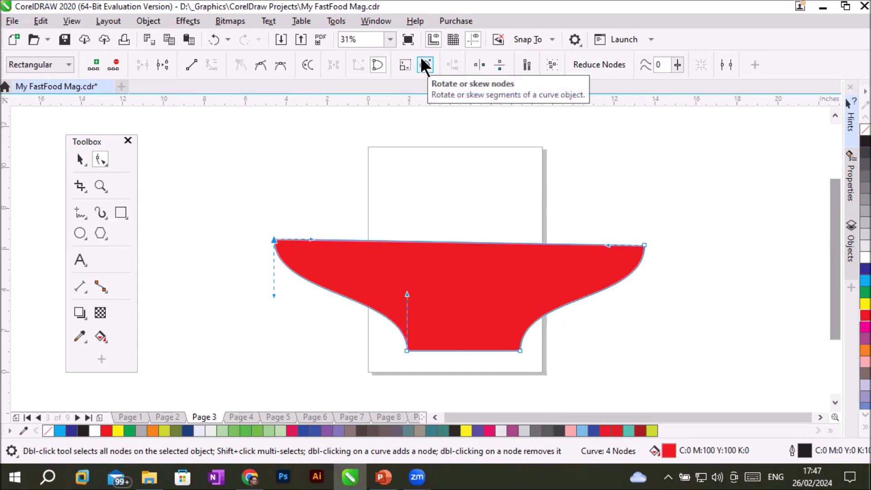
# - Undo the red fill and the moves of both upper nodes
pyautogui.hotkey('ctrl', 'z')
pyautogui.hotkey('ctrl', 'z')
pyautogui.hotkey('ctrl', 'z')
pyautogui.hotkey('ctrl', 'z')
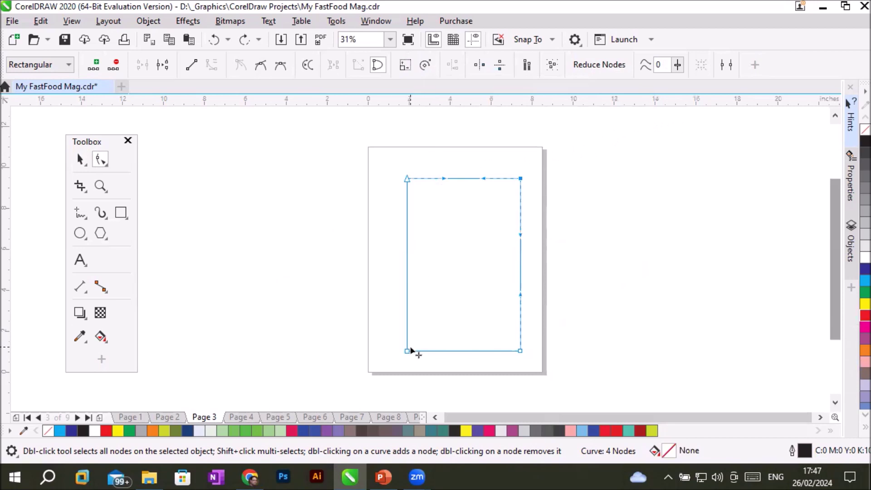
# - Rotate the rectangle's two right-hand nodes about half a turn onto its left edge, and fill the resulting shape red
pyautogui.click(499, 154)
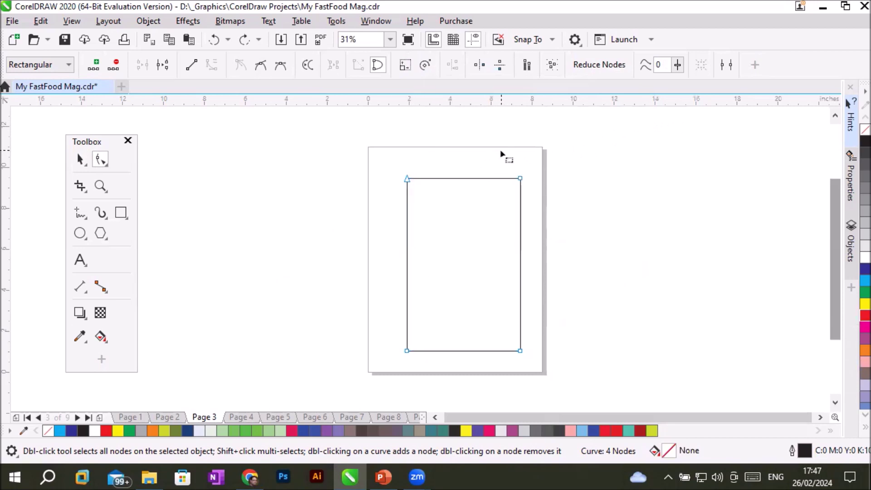
pyautogui.moveTo(507, 154); pyautogui.dragTo(537, 362)
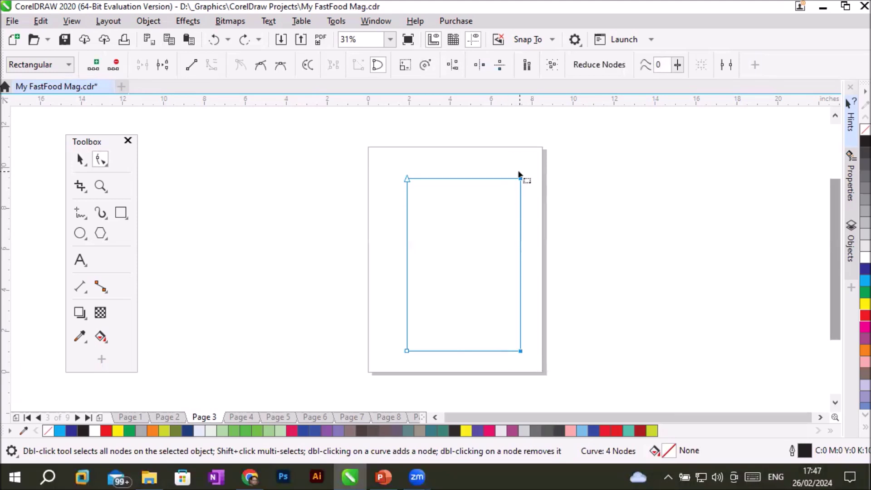
pyautogui.click(425, 63)
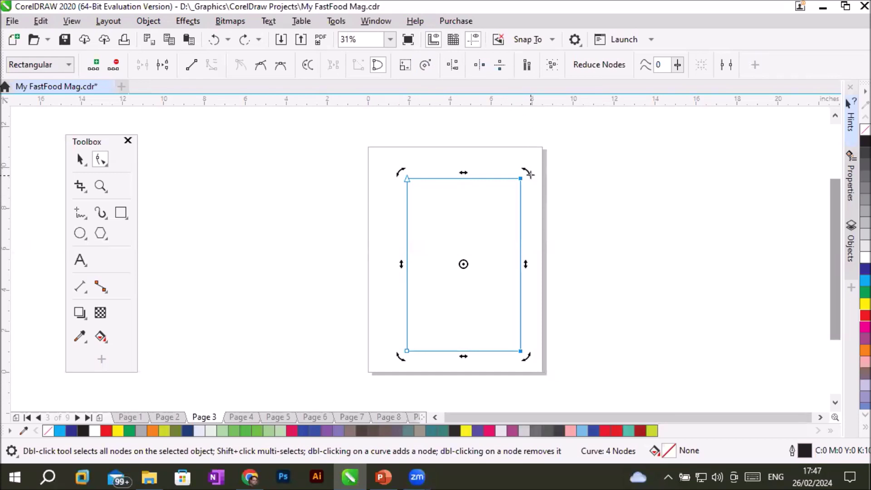
pyautogui.moveTo(528, 173); pyautogui.dragTo(395, 357)
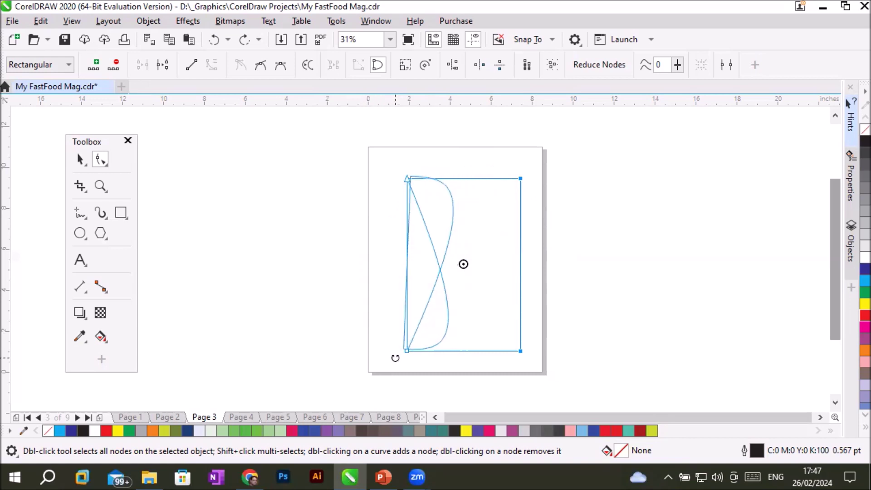
pyautogui.moveTo(395, 357); pyautogui.dragTo(396, 358)
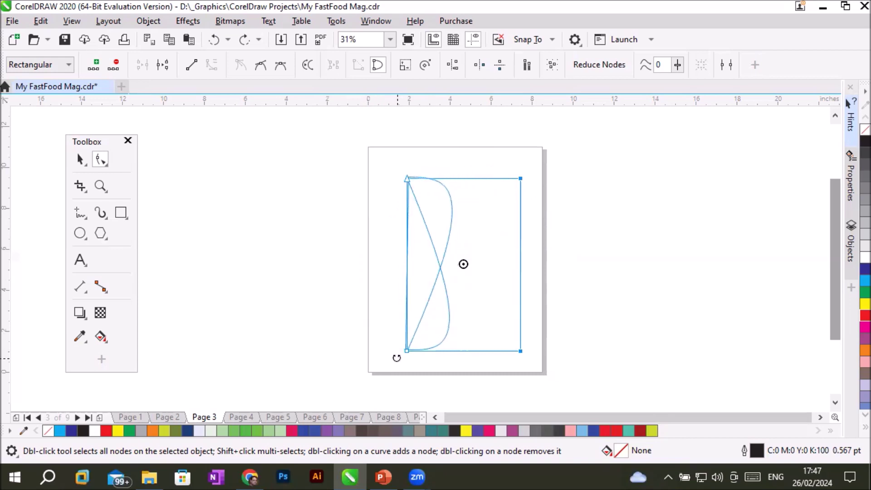
pyautogui.moveTo(396, 358); pyautogui.dragTo(399, 358)
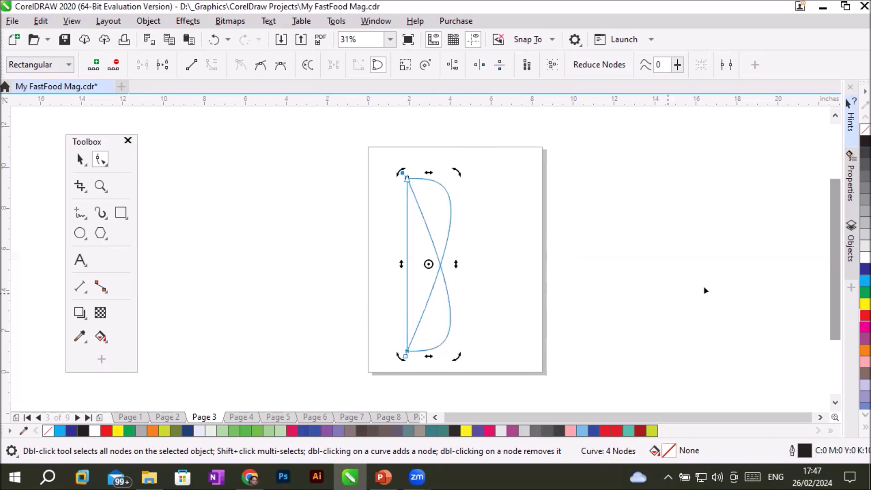
pyautogui.click(864, 315)
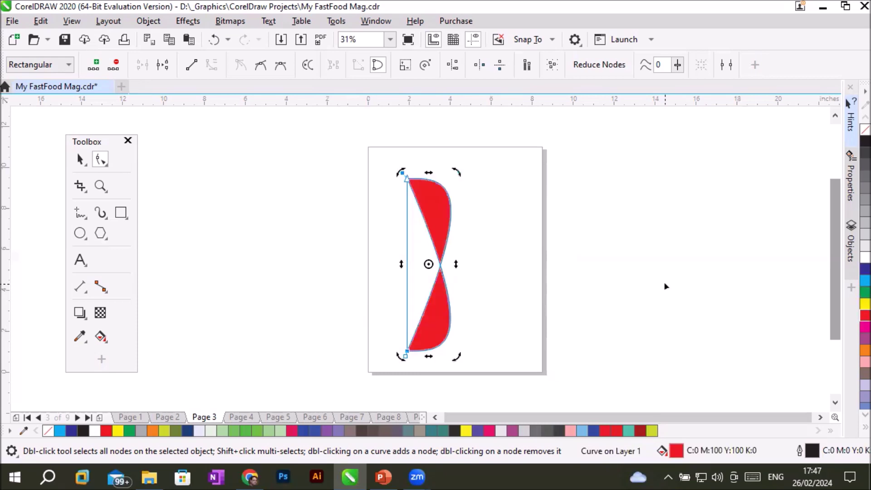
# - Move the red shape to the right side of the page
pyautogui.click(81, 159)
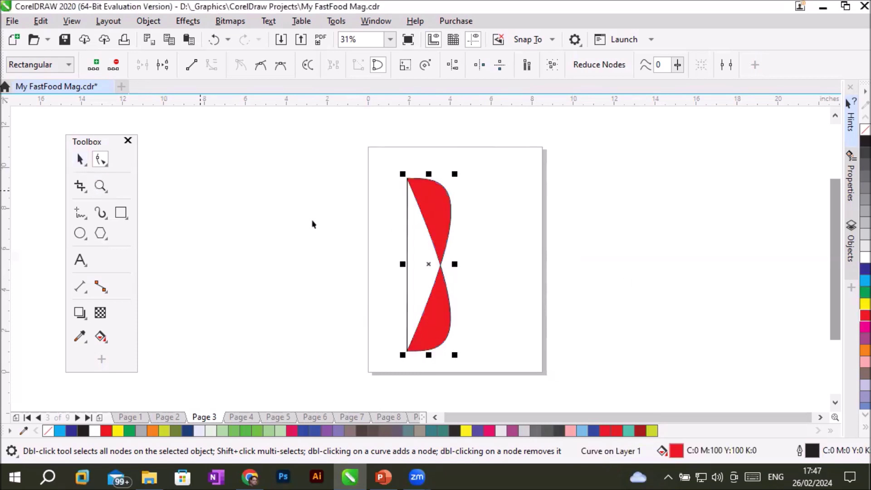
pyautogui.click(497, 264)
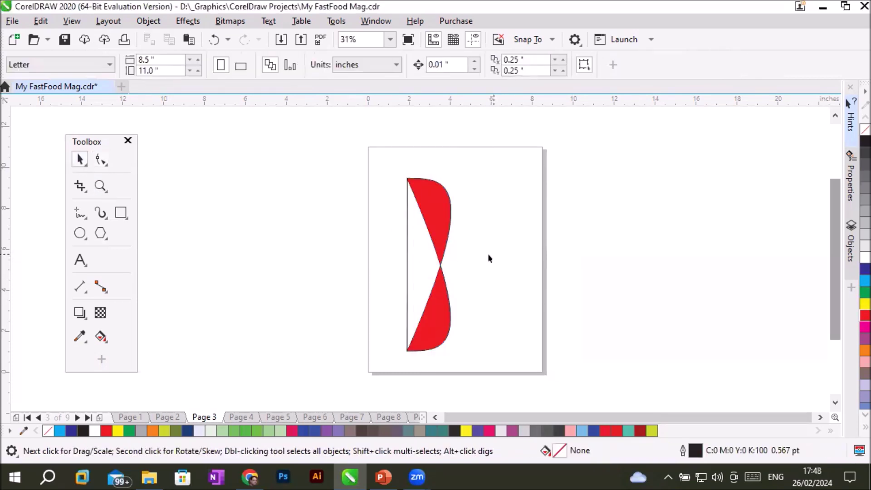
pyautogui.moveTo(440, 241); pyautogui.dragTo(516, 220)
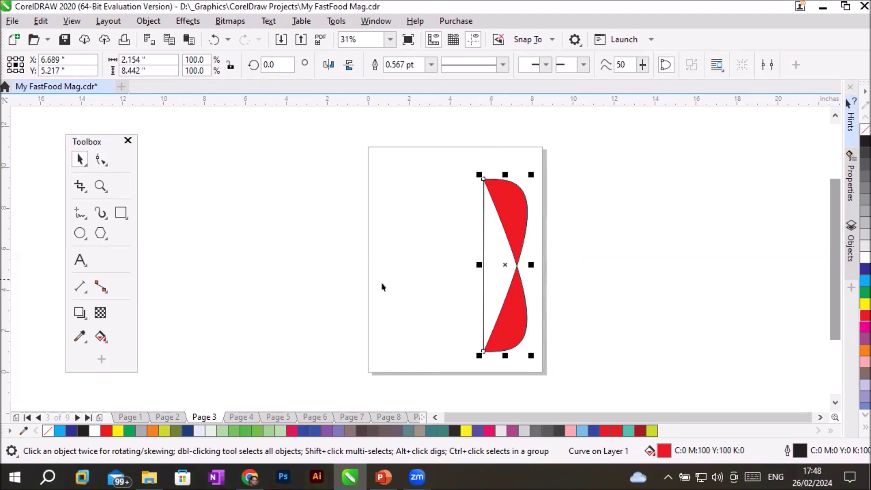
# - Create Smart Fill shapes with No Fill over the upper red lobe and the empty area between the two lobes
pyautogui.click(98, 334)
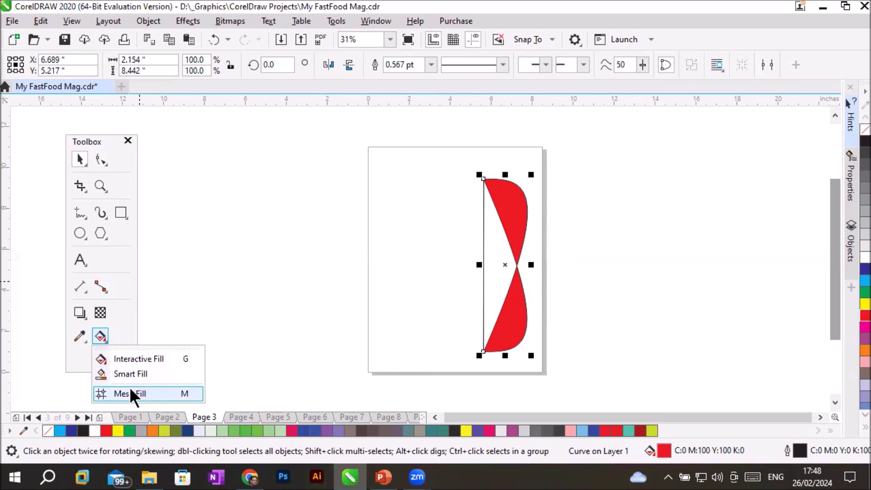
pyautogui.click(140, 373)
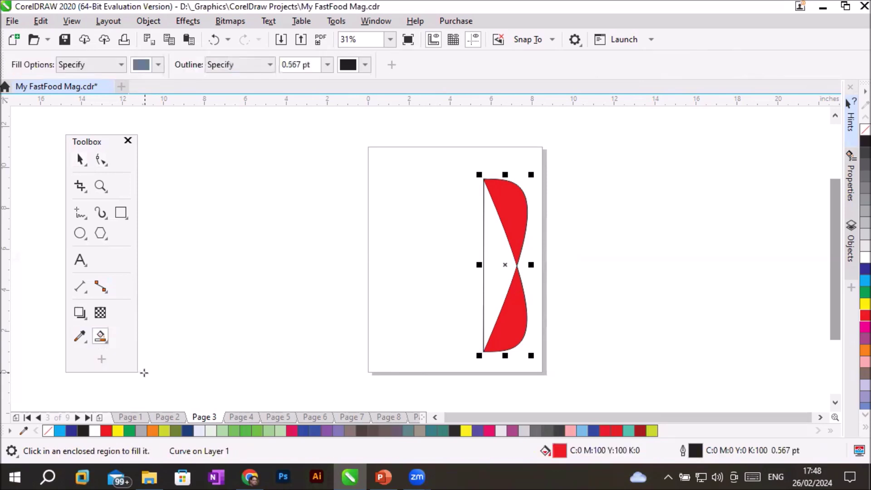
pyautogui.scroll(1, 542, 220)
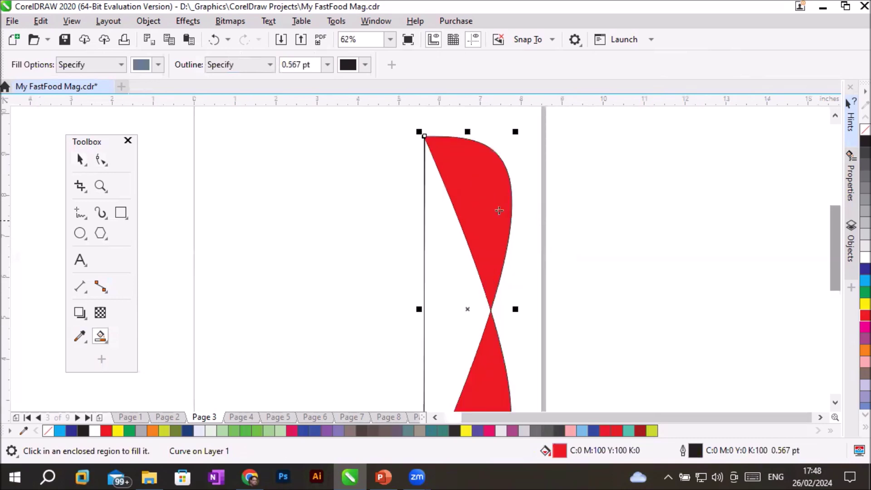
pyautogui.click(122, 64)
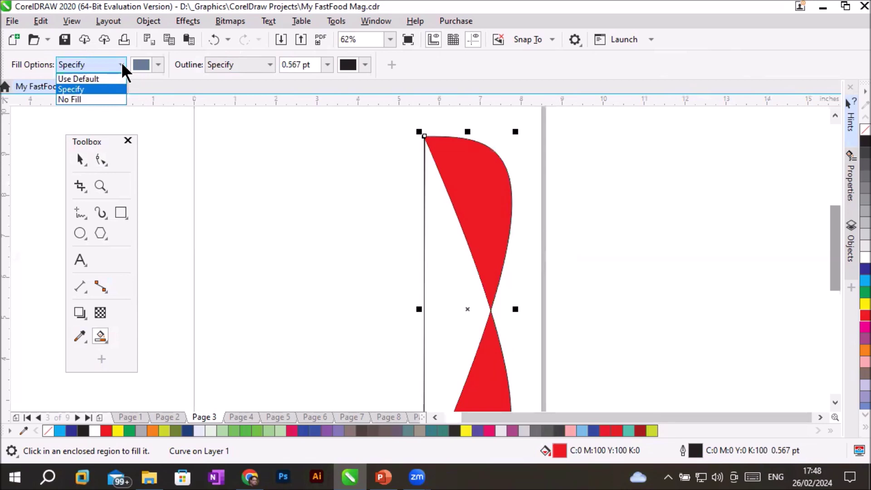
pyautogui.click(101, 97)
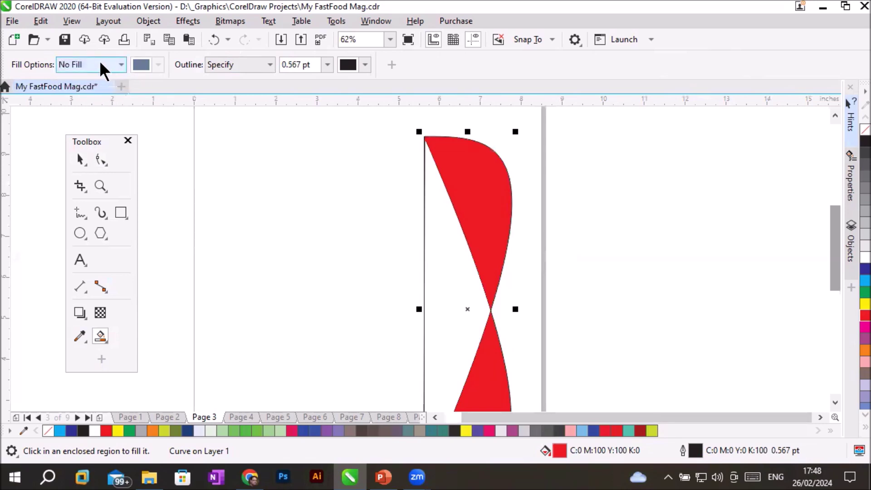
pyautogui.click(469, 190)
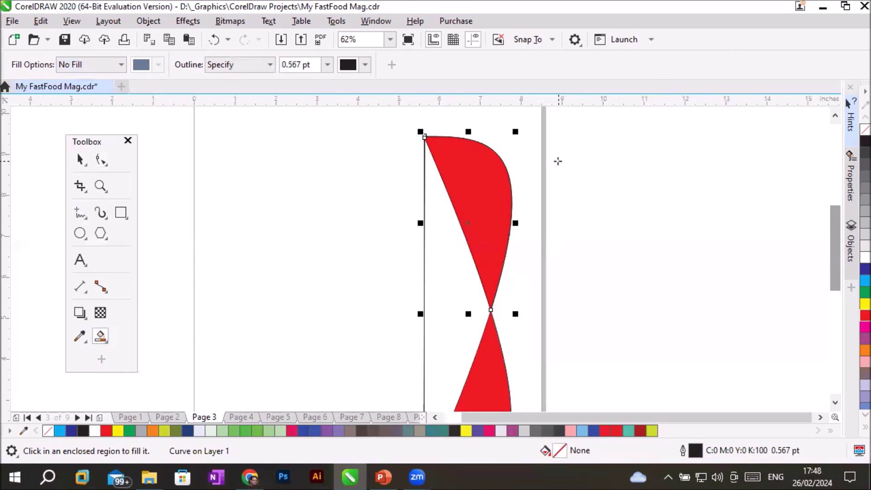
pyautogui.scroll(-1, 564, 169)
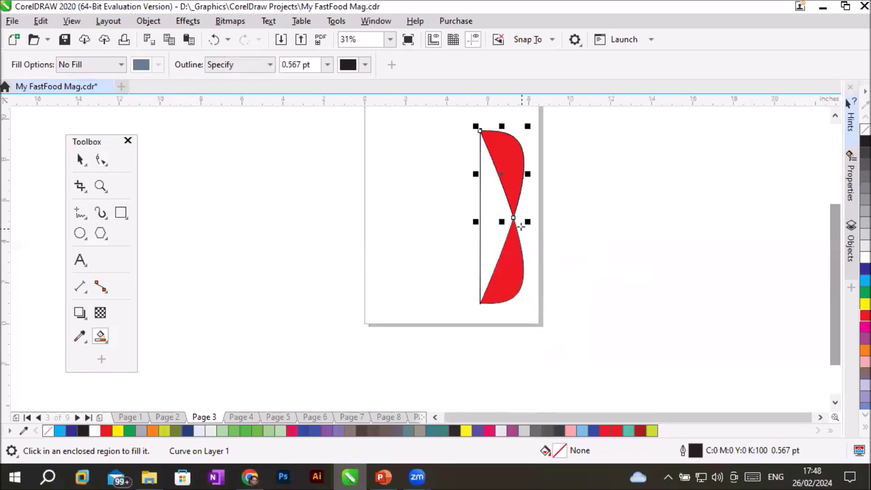
pyautogui.click(485, 212)
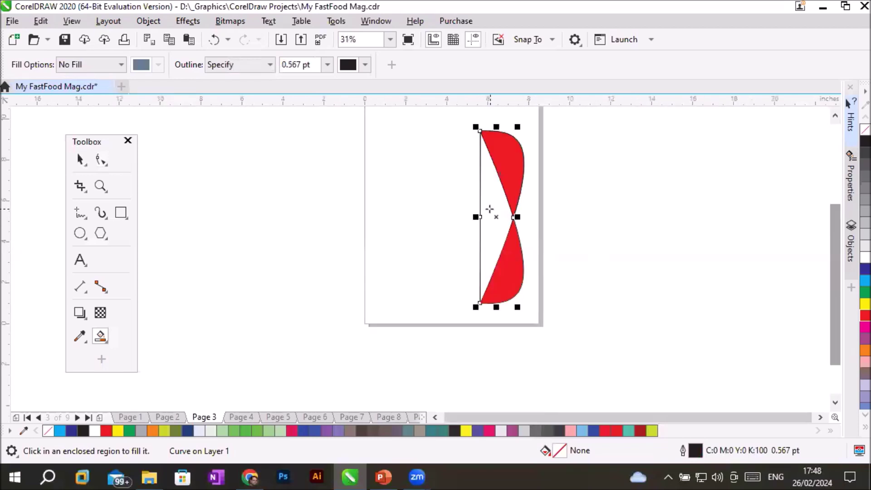
# - Set Smart Fill to a specified yellow, C 19, M 0, Y 100, K 0, and fill the empty area between the red lobes
pyautogui.click(119, 66)
pyautogui.click(95, 90)
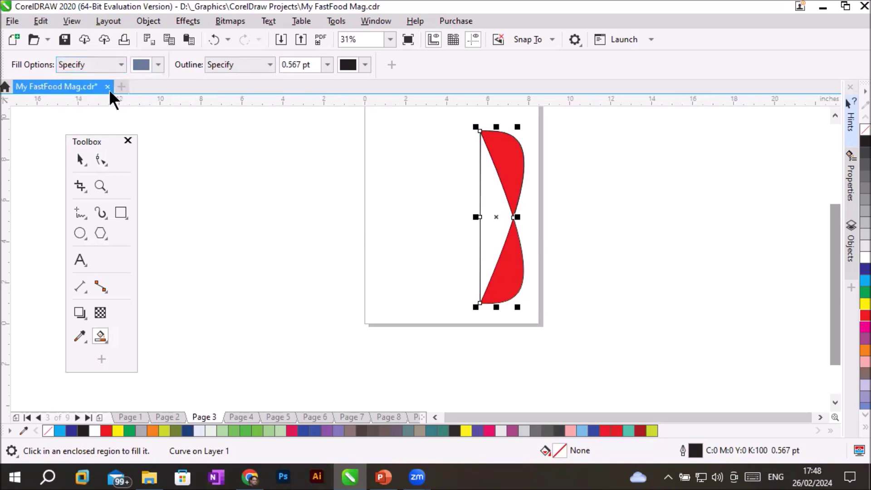
pyautogui.click(157, 63)
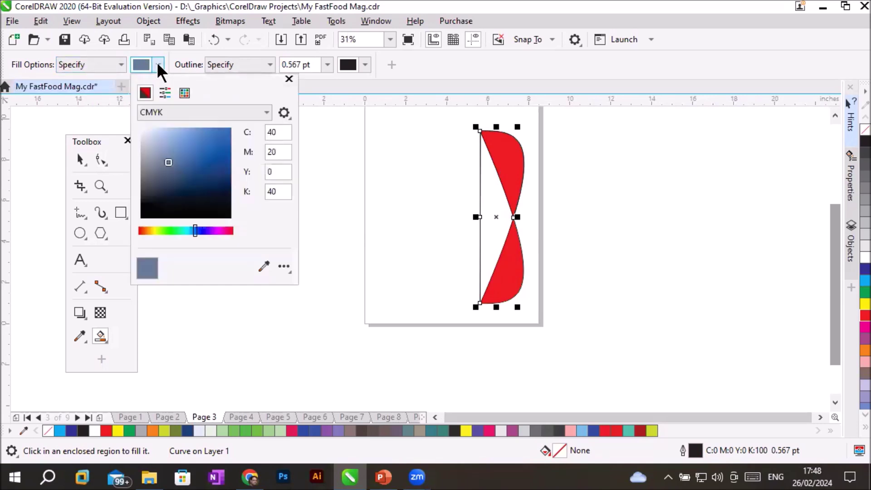
pyautogui.click(155, 230)
pyautogui.click(219, 133)
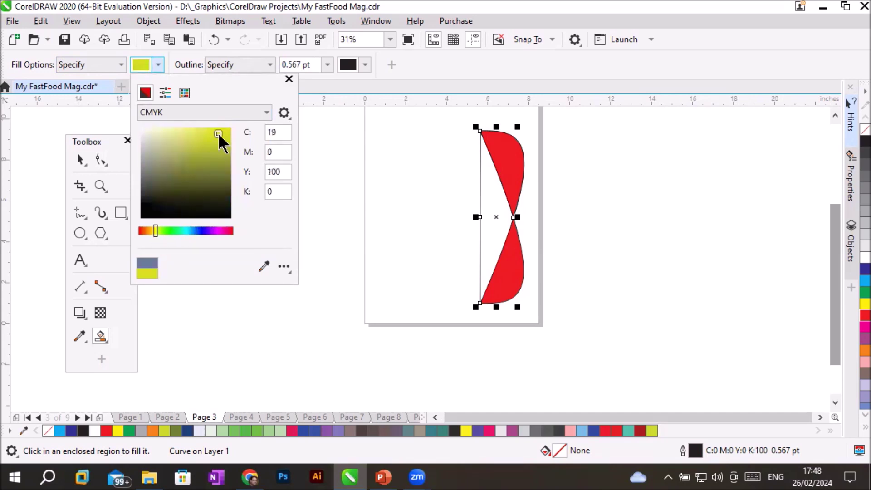
pyautogui.click(492, 186)
pyautogui.click(491, 190)
# - Set the Smart Fill color to green, C 63, M 0, Y 93, K 0, and fill the upper red lobe
pyautogui.scroll(1, 596, 181)
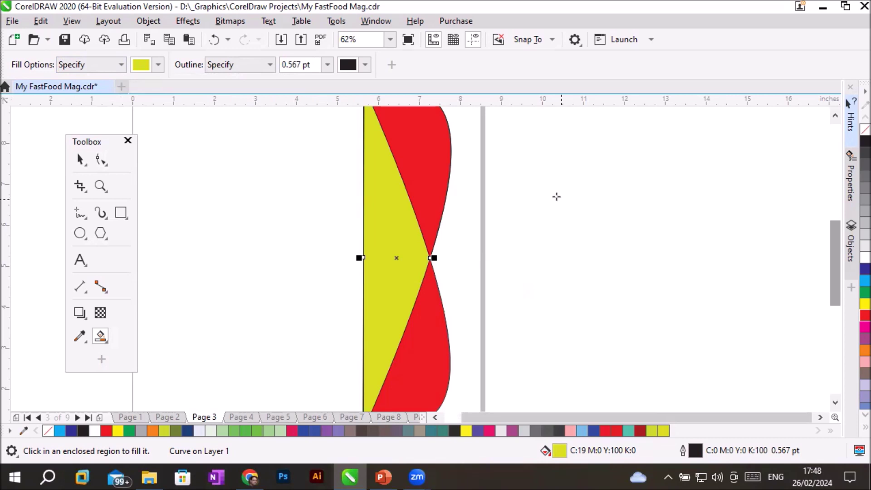
pyautogui.click(152, 66)
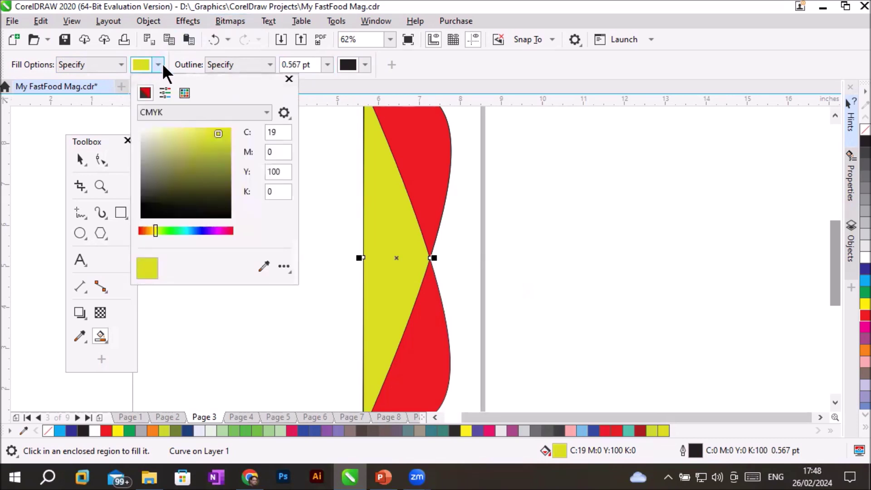
pyautogui.click(176, 232)
pyautogui.moveTo(226, 136); pyautogui.dragTo(228, 131)
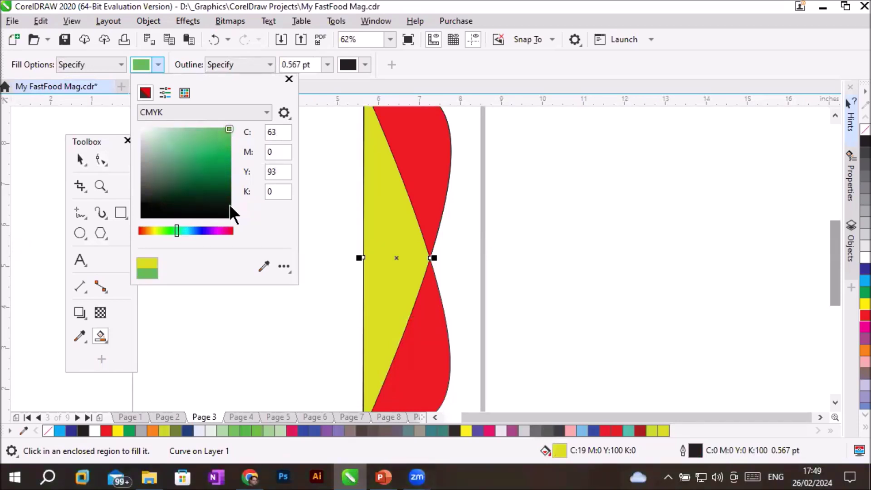
pyautogui.click(438, 134)
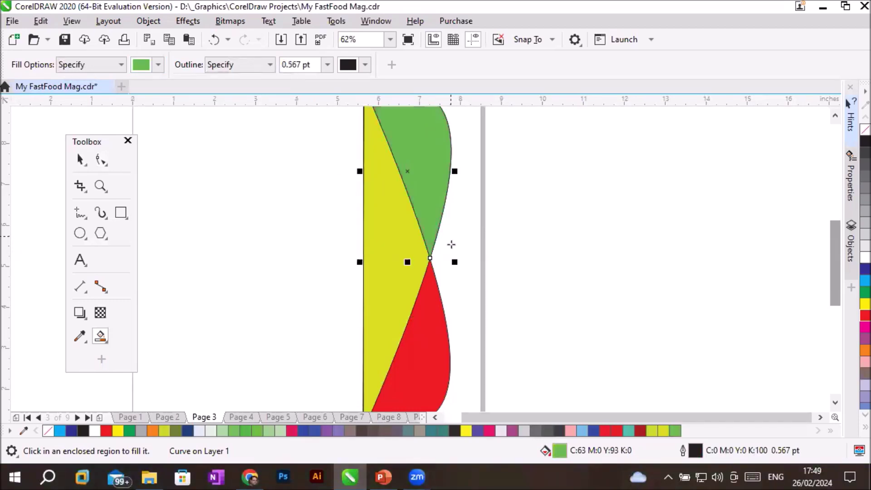
pyautogui.scroll(-4, 462, 191)
pyautogui.scroll(2, 466, 191)
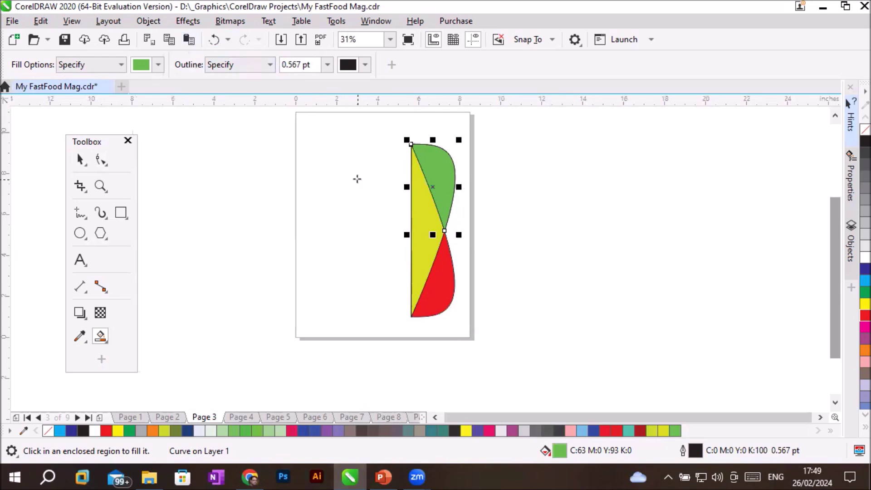
# - Display the Shape tool's Parallel Drawing property bar, place it beside the page, toggle its visibility, and hide it
pyautogui.click(98, 158)
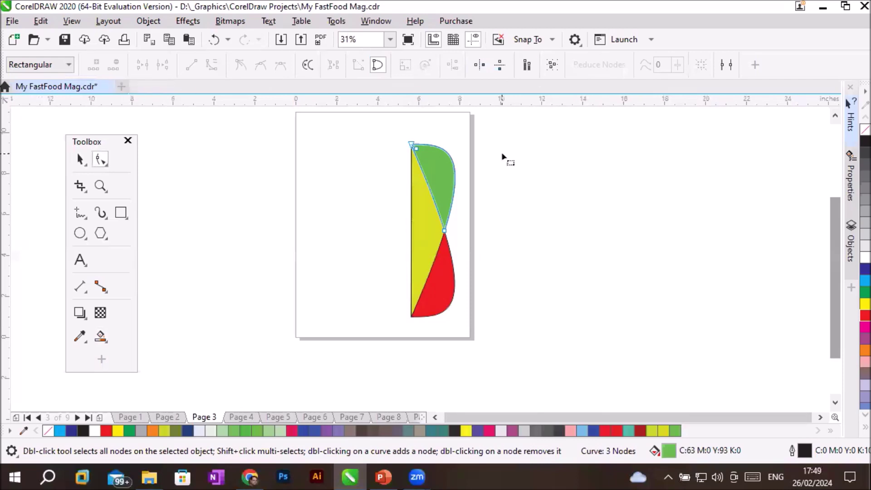
pyautogui.click(724, 63)
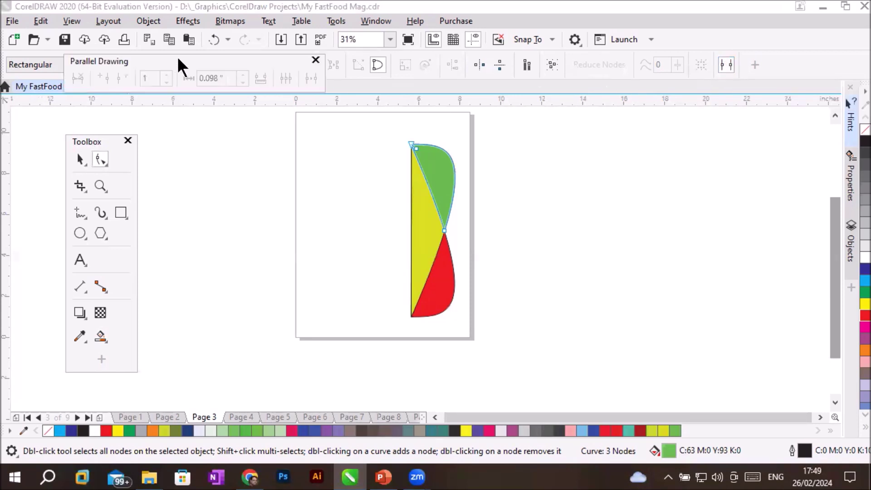
pyautogui.moveTo(179, 64); pyautogui.dragTo(620, 156)
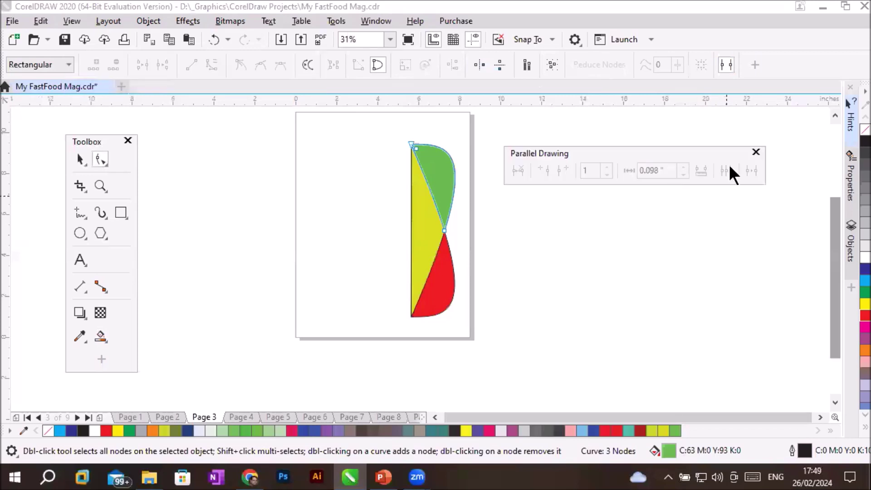
pyautogui.click(724, 64)
pyautogui.click(720, 65)
pyautogui.click(720, 65)
pyautogui.click(720, 64)
pyautogui.click(724, 63)
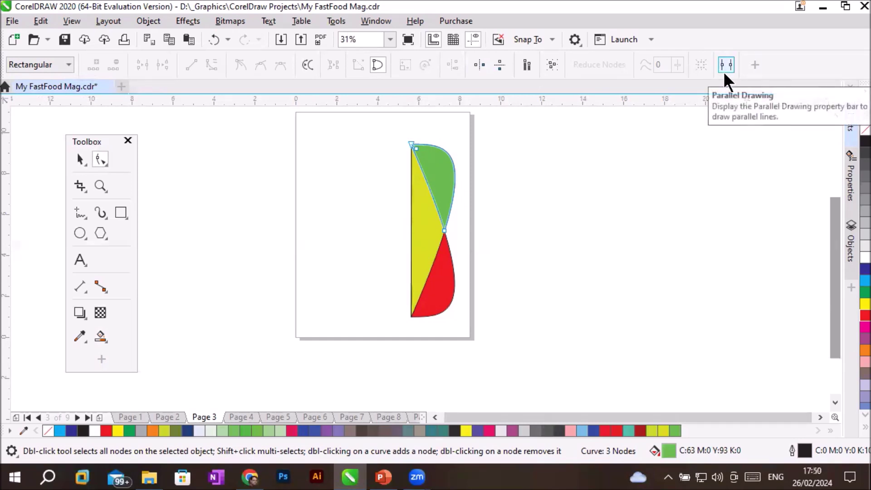
pyautogui.click(724, 63)
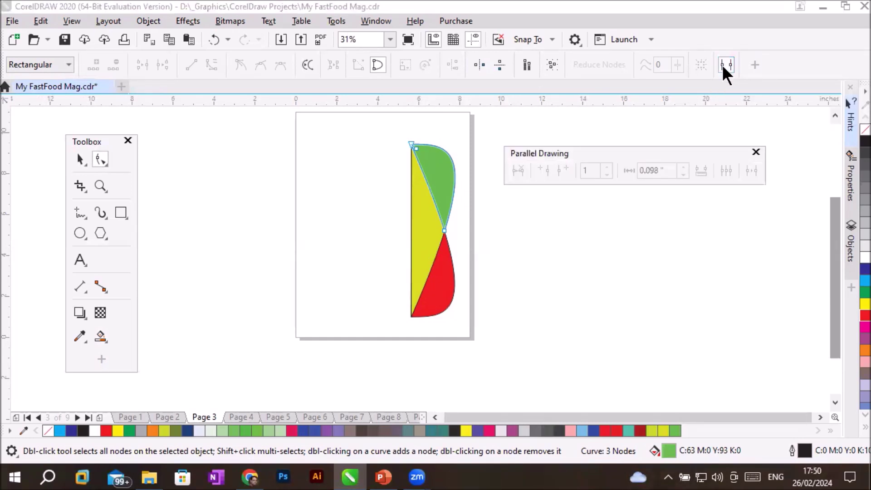
pyautogui.click(754, 151)
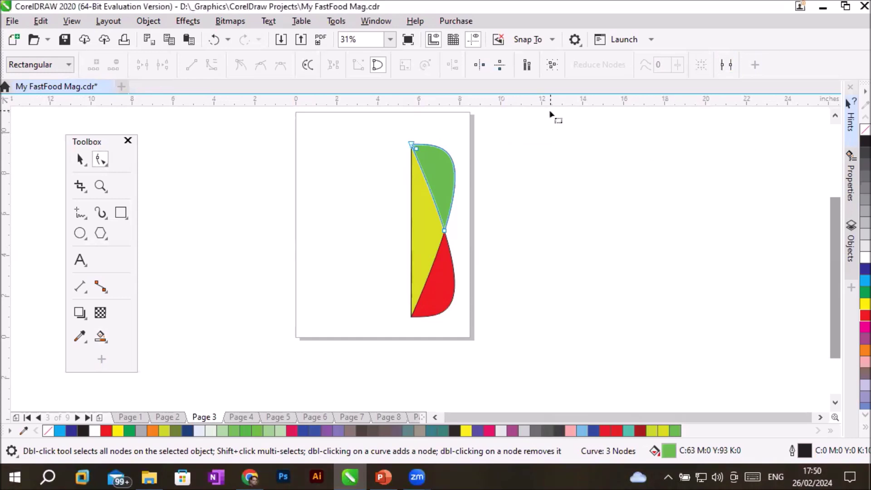
# - Examine the Parallel Drawing property bar alongside the available line and dimension tools
pyautogui.click(725, 67)
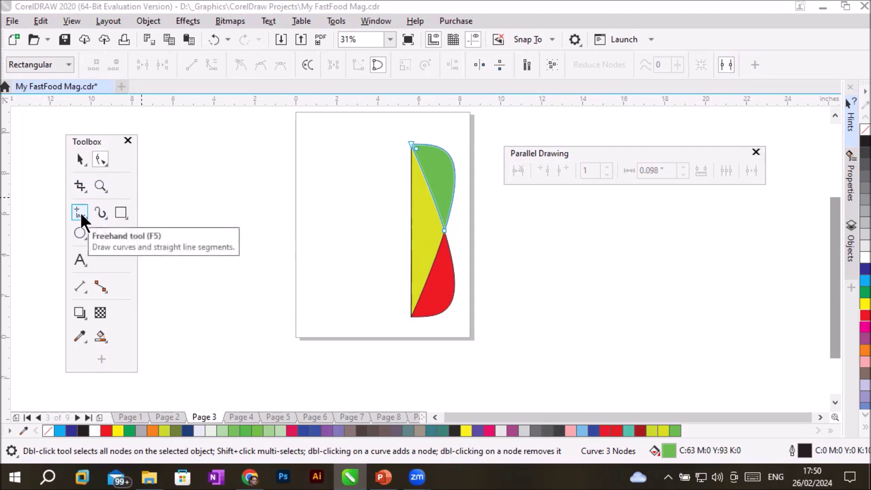
pyautogui.click(80, 286)
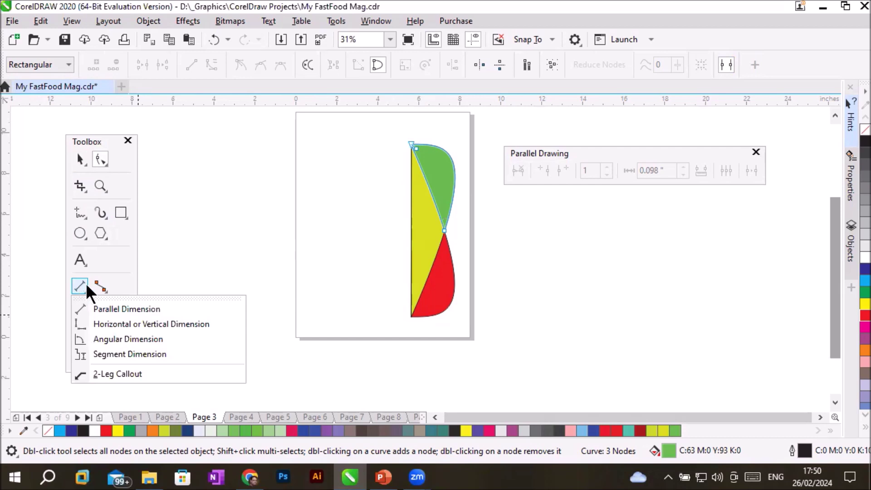
pyautogui.moveTo(79, 211)
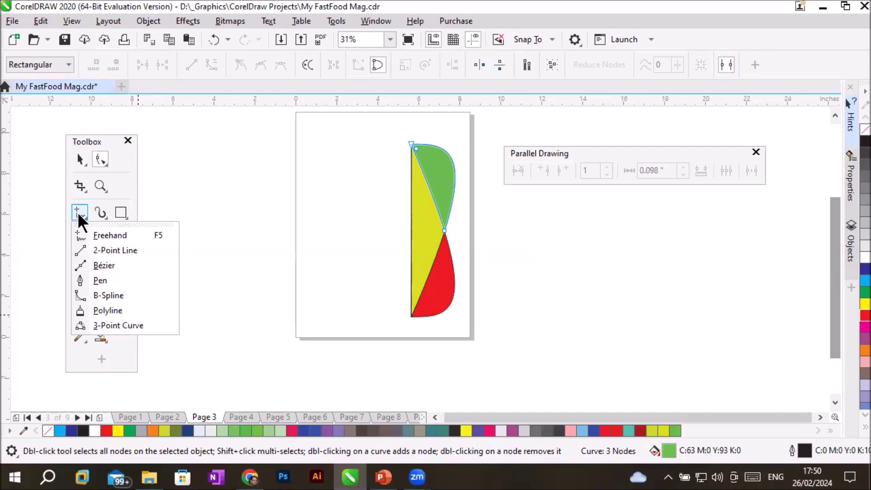
pyautogui.moveTo(74, 293)
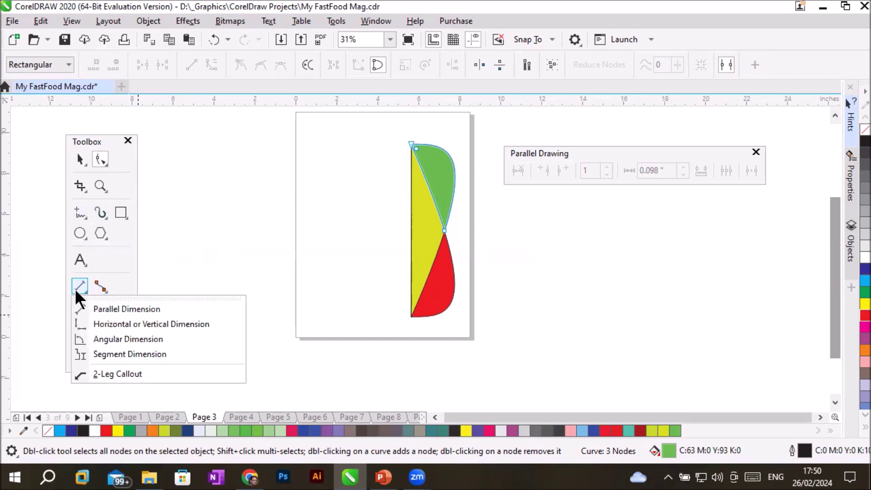
pyautogui.click(624, 152)
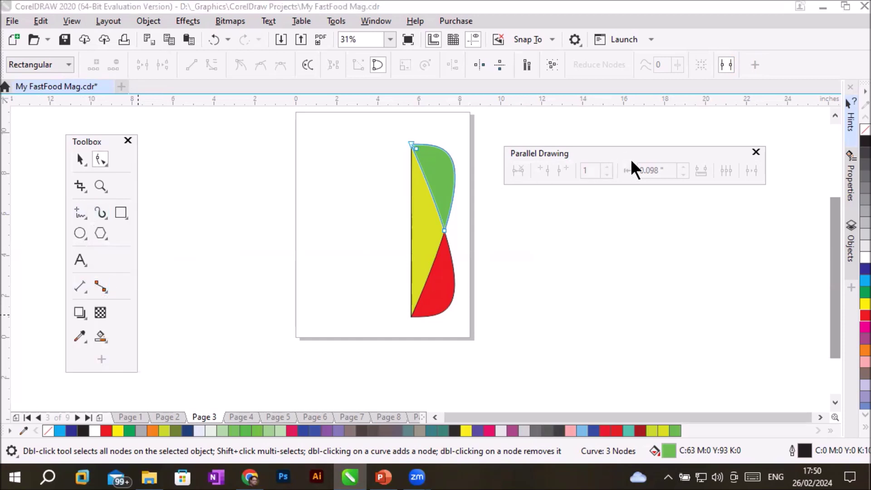
pyautogui.moveTo(630, 159); pyautogui.dragTo(662, 170)
pyautogui.click(788, 164)
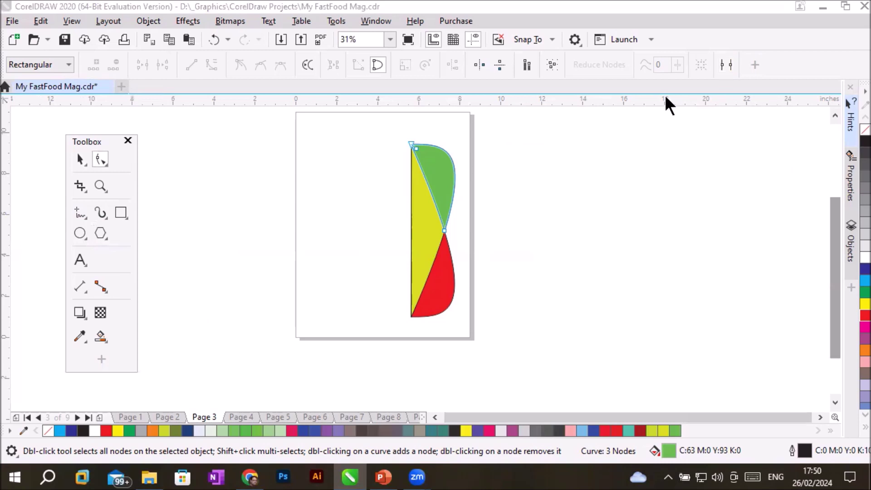
pyautogui.click(720, 62)
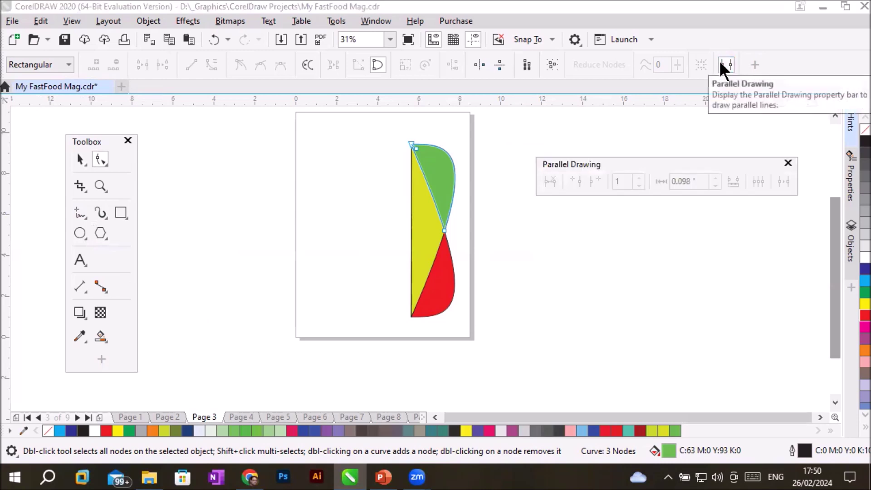
pyautogui.click(720, 62)
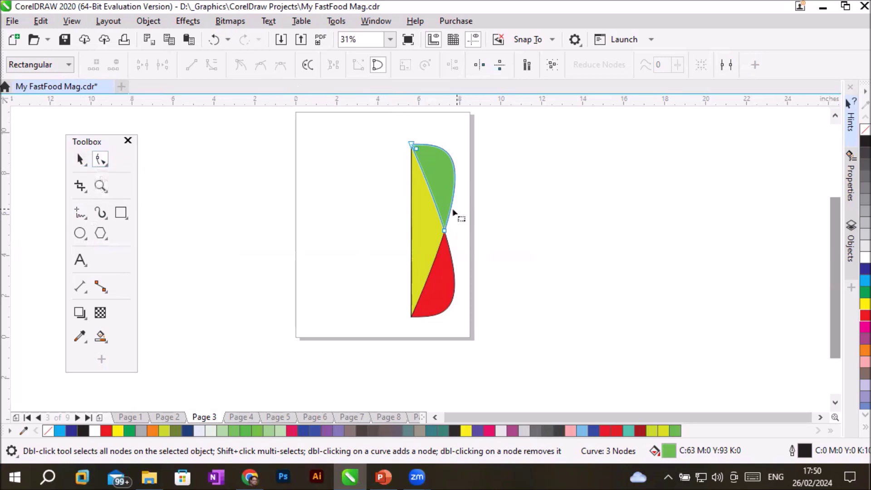
# - Separate the green, red and yellow pieces by moving them apart, and delete all the objects
pyautogui.press('space')
pyautogui.moveTo(447, 205); pyautogui.dragTo(578, 195)
pyautogui.click(439, 274)
pyautogui.moveTo(440, 275); pyautogui.dragTo(560, 298)
pyautogui.moveTo(420, 250); pyautogui.dragTo(307, 276)
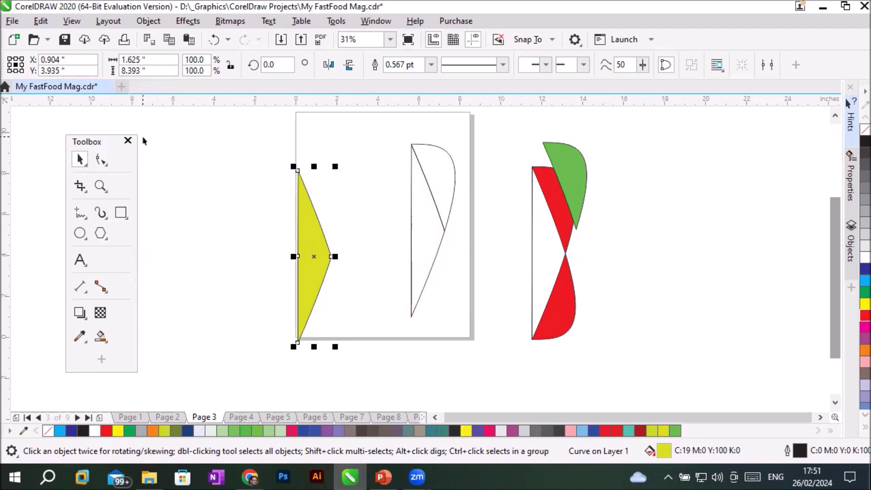
pyautogui.moveTo(228, 126); pyautogui.dragTo(652, 400)
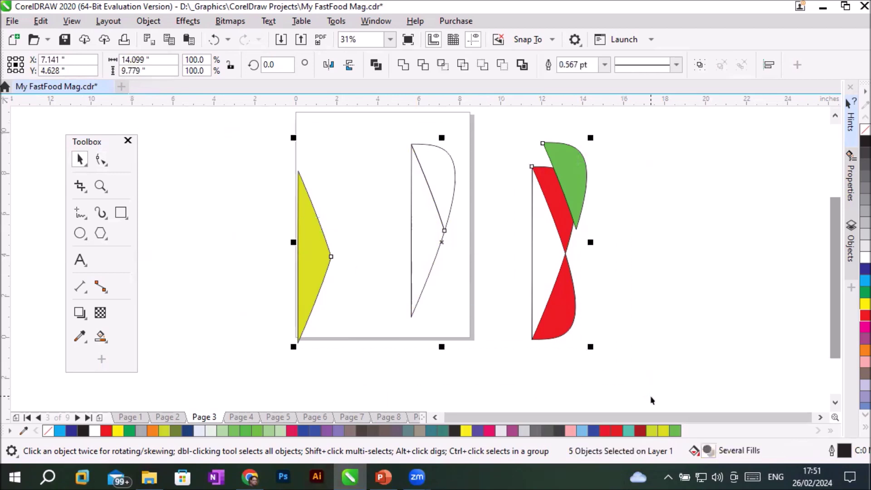
pyautogui.press('Delete')
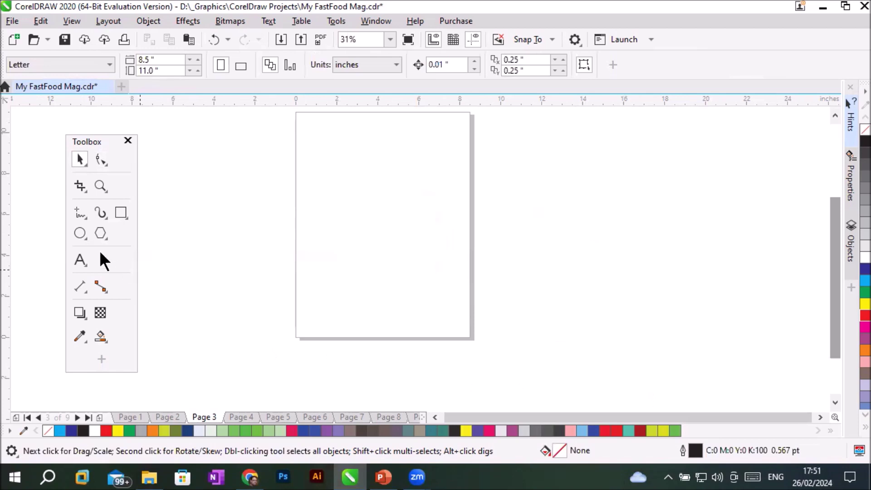
pyautogui.click(101, 232)
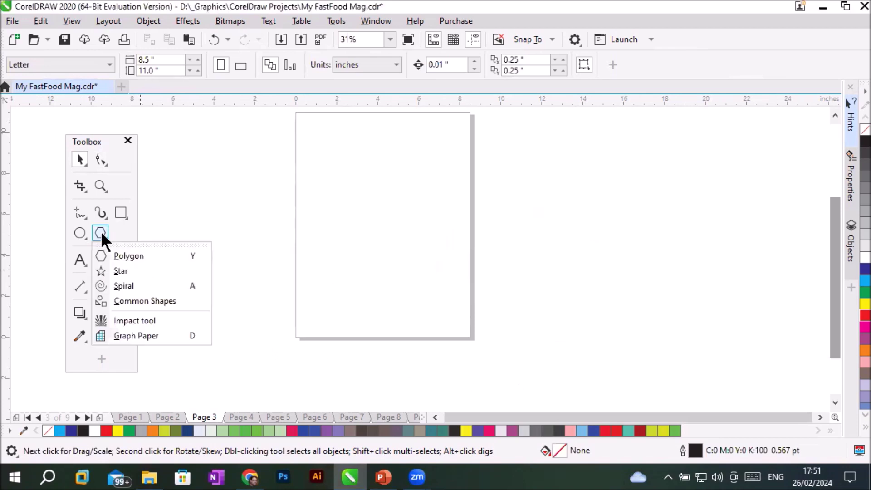
pyautogui.click(121, 271)
pyautogui.moveTo(338, 199); pyautogui.dragTo(459, 313)
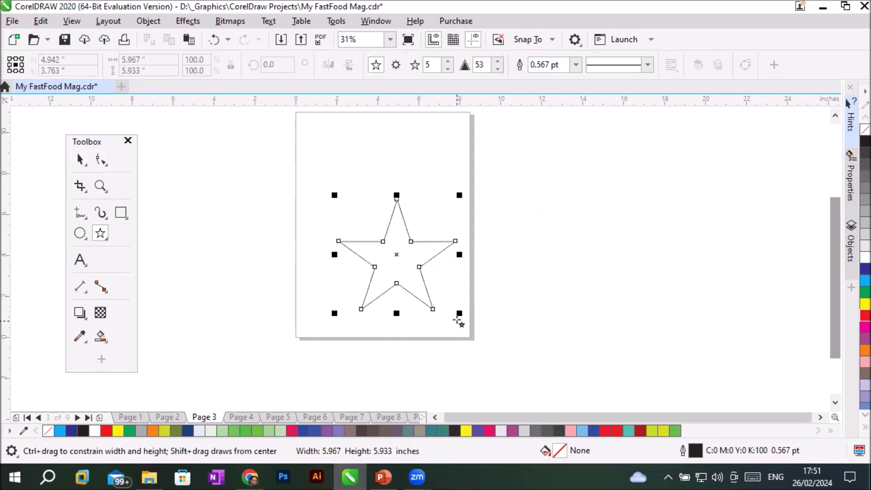
pyautogui.click(79, 160)
pyautogui.moveTo(396, 282); pyautogui.dragTo(386, 239)
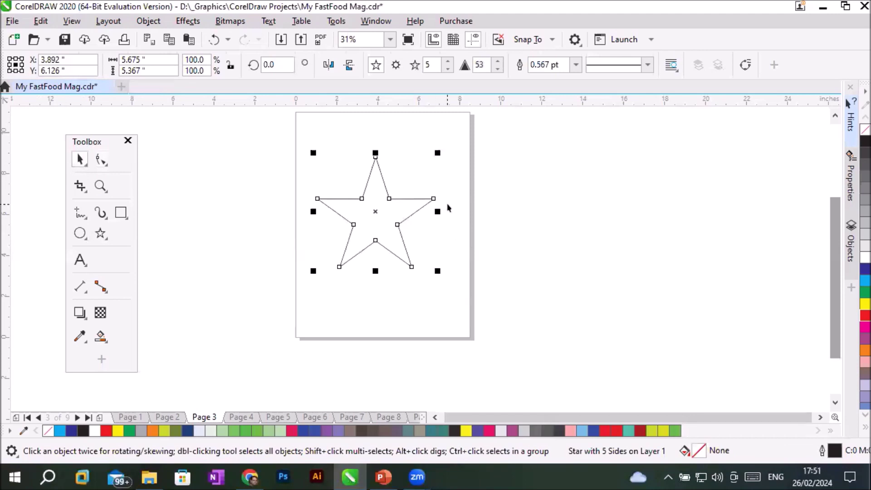
pyautogui.press('Delete')
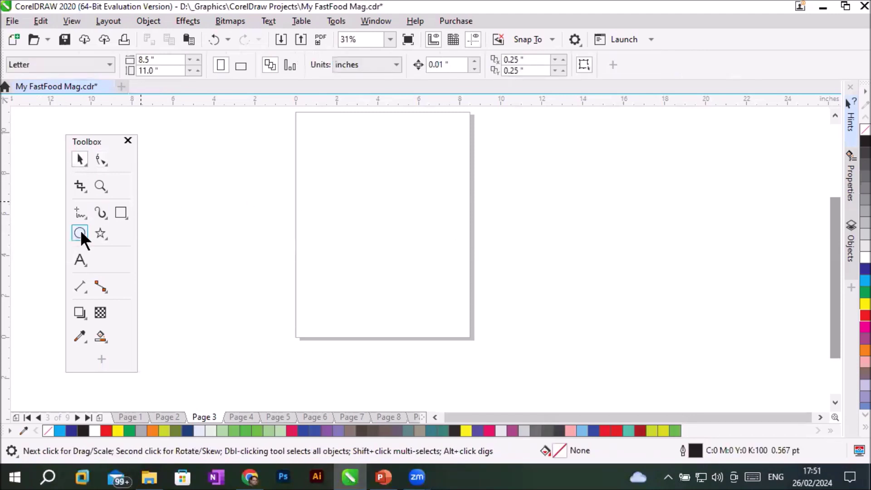
# - Draw a five-pointed star about 5.96 in wide and 5.67 in high in the middle of the page
pyautogui.click(100, 233)
pyautogui.moveTo(329, 162); pyautogui.dragTo(452, 286)
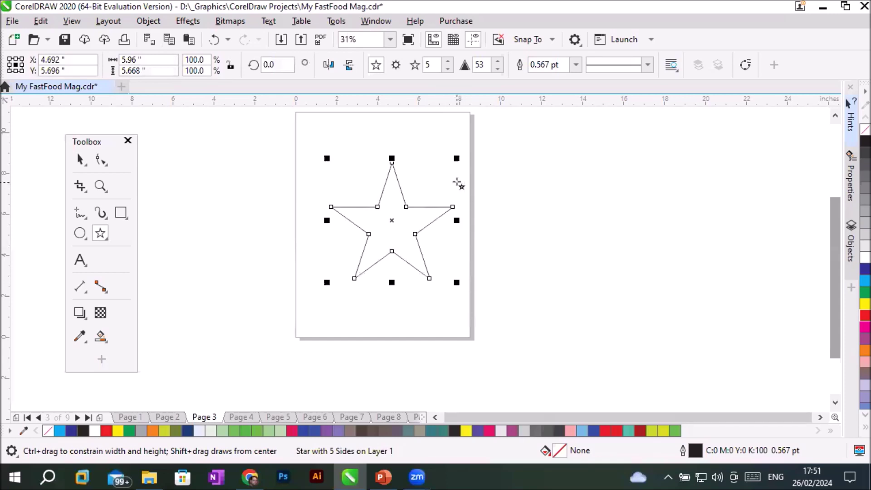
pyautogui.scroll(4, 461, 181)
pyautogui.scroll(-2, 462, 184)
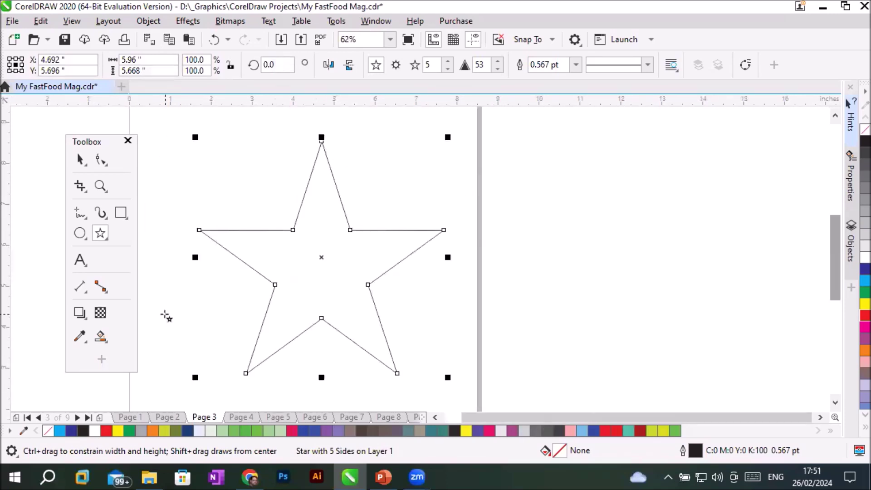
# - Draw a vertical 2-Point Line about 4.33 in long from the star's top tip to its bottom inner corner
pyautogui.click(80, 210)
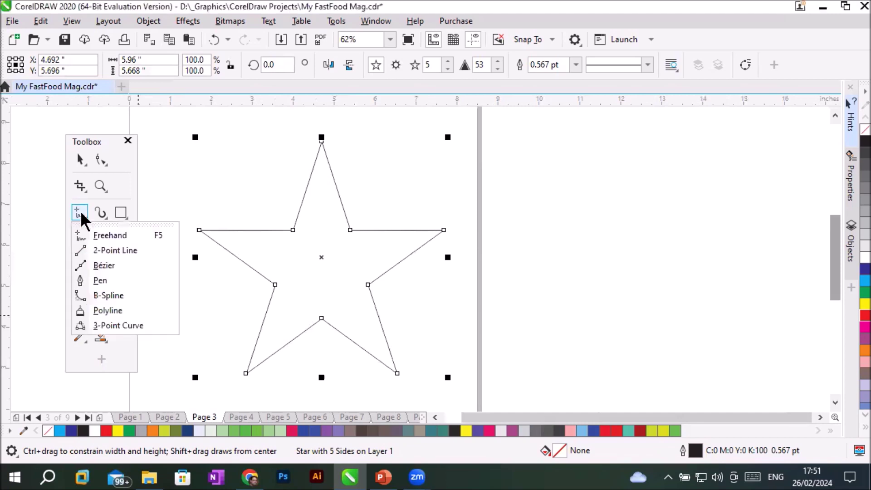
pyautogui.click(129, 248)
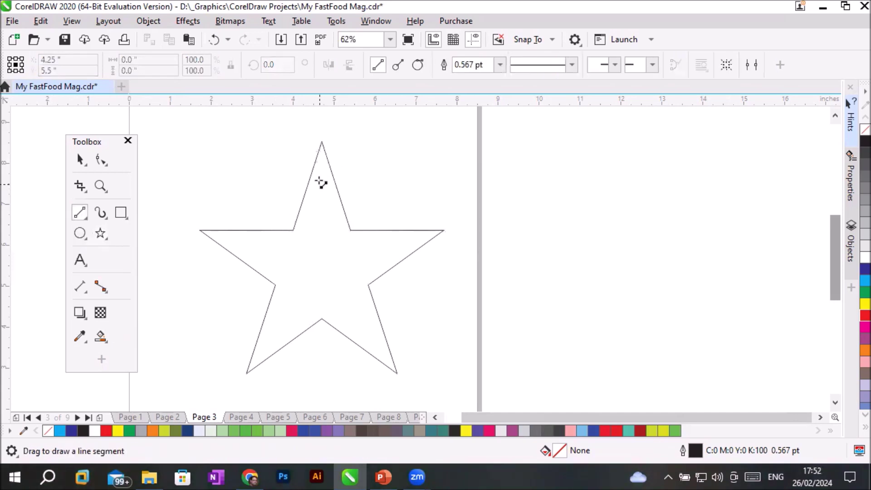
pyautogui.moveTo(323, 146); pyautogui.dragTo(331, 267)
pyautogui.hotkey('ctrl', 'z')
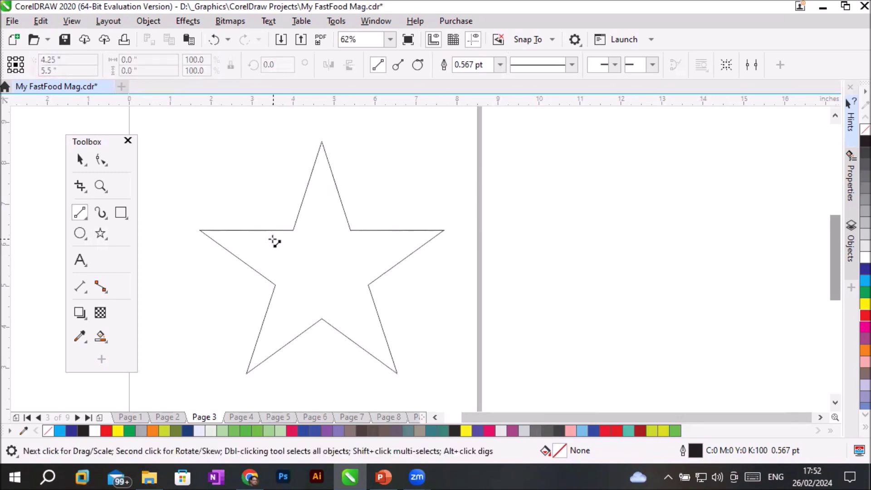
pyautogui.scroll(3, 318, 145)
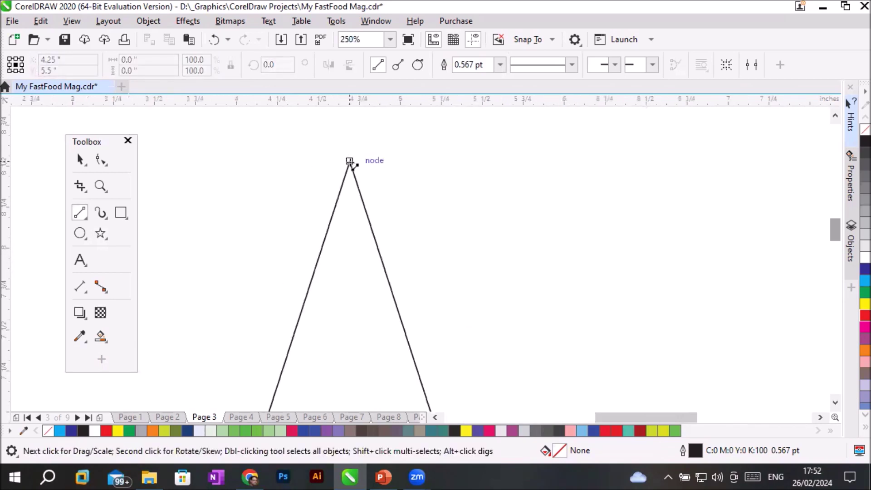
pyautogui.scroll(-3, 381, 252)
pyautogui.click(834, 403)
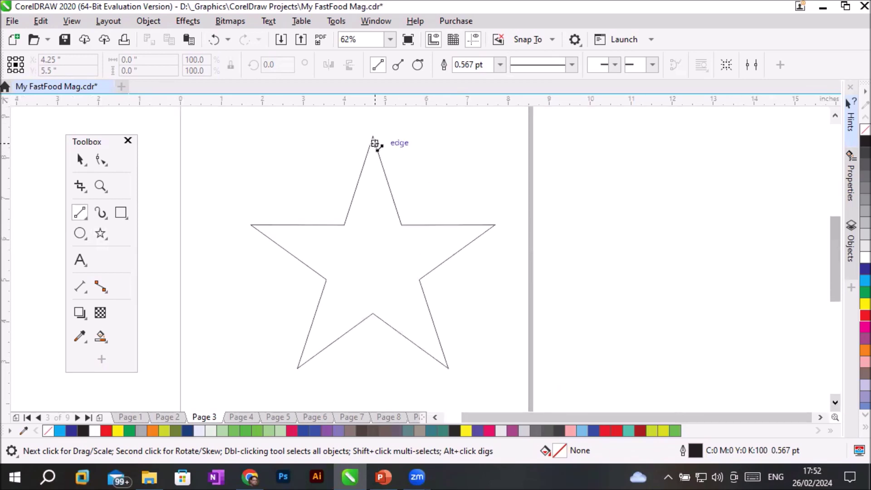
pyautogui.moveTo(372, 136); pyautogui.dragTo(373, 313)
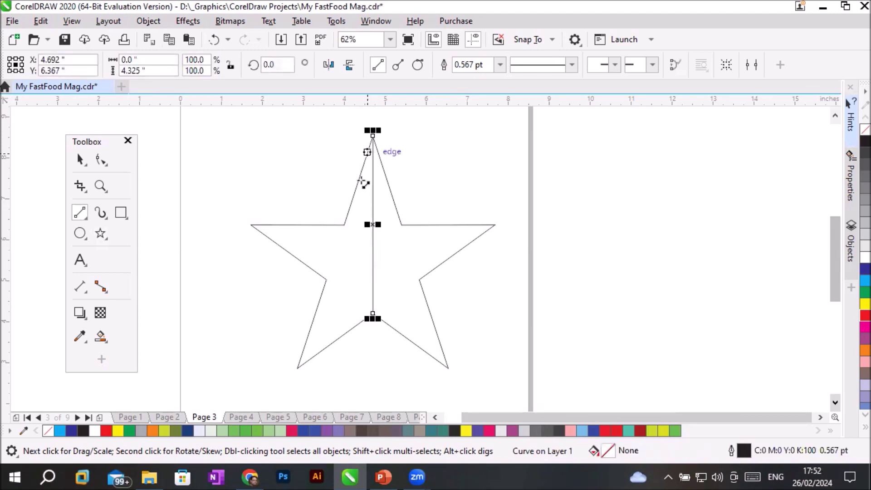
# - Examine how the vertical line's ends meet the star's bottom inner corner and top tip
pyautogui.scroll(2, 375, 317)
pyautogui.scroll(8, 393, 312)
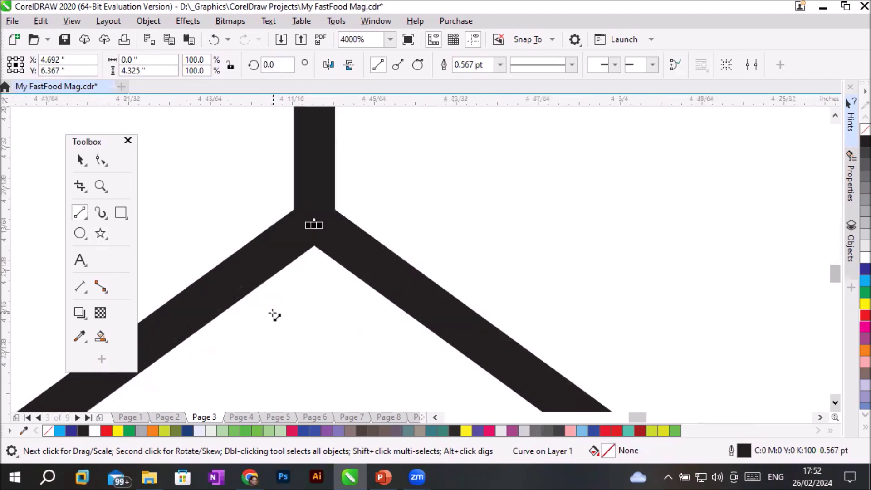
pyautogui.scroll(-12, 316, 222)
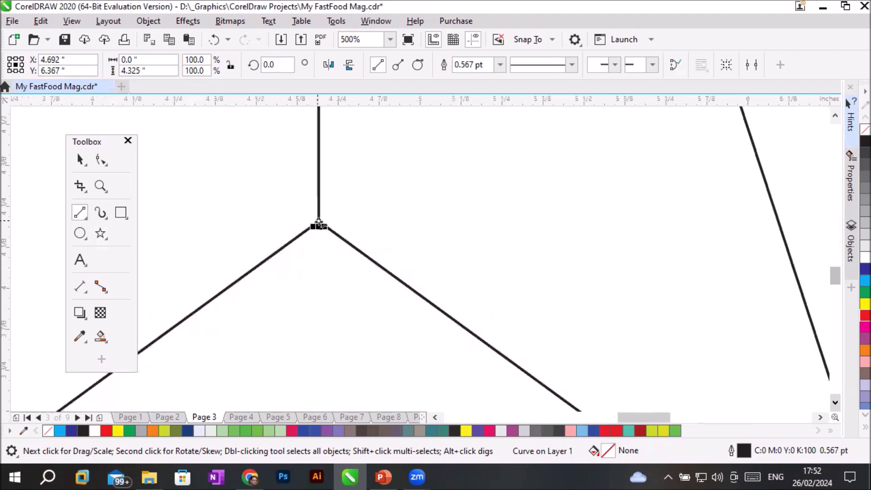
pyautogui.click(835, 116)
pyautogui.scroll(4, 342, 167)
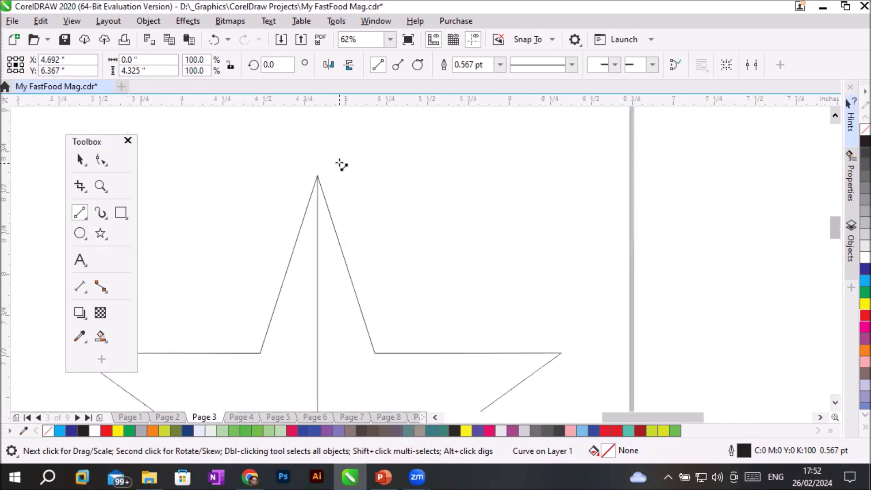
pyautogui.scroll(2, 310, 193)
pyautogui.scroll(-1, 321, 175)
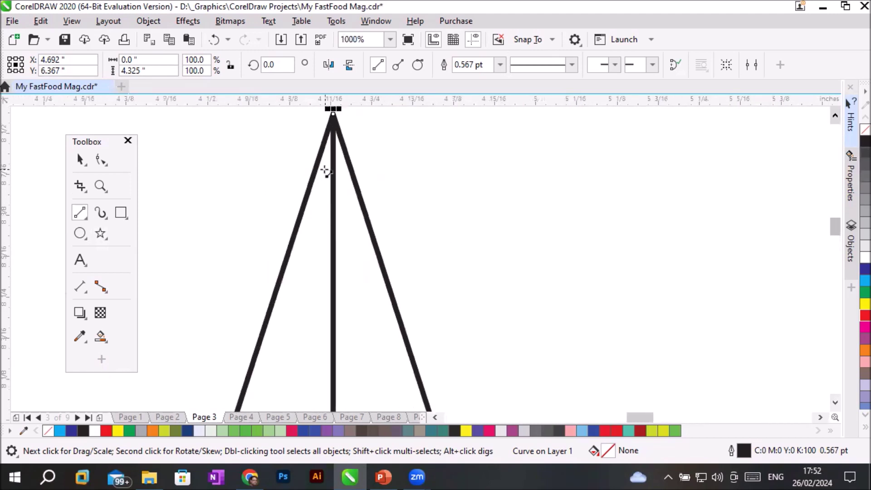
pyautogui.click(835, 116)
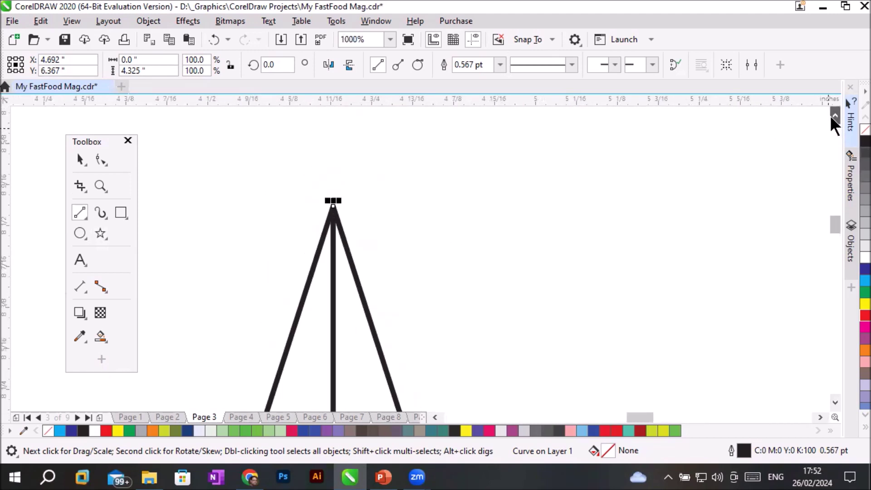
pyautogui.scroll(1, 322, 187)
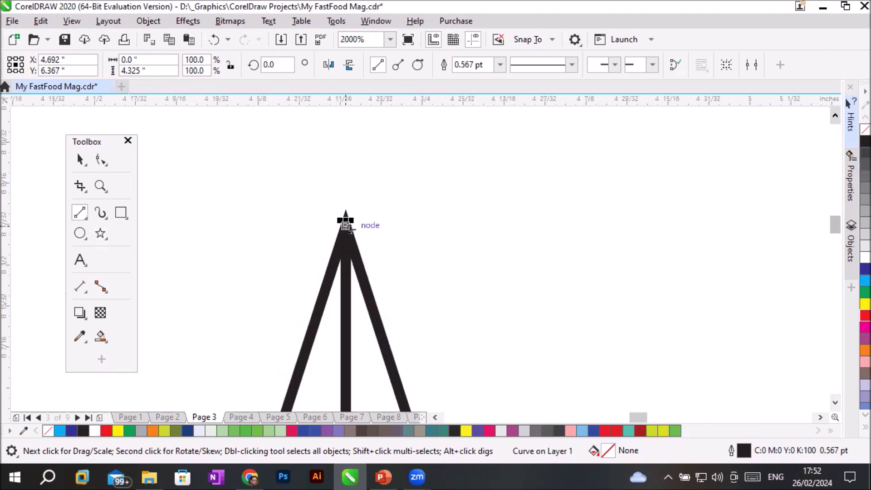
# - Draw the remaining 2-Point Lines from each star tip to its opposite inner corner, dividing the whole star into ten facets
pyautogui.scroll(-8, 458, 255)
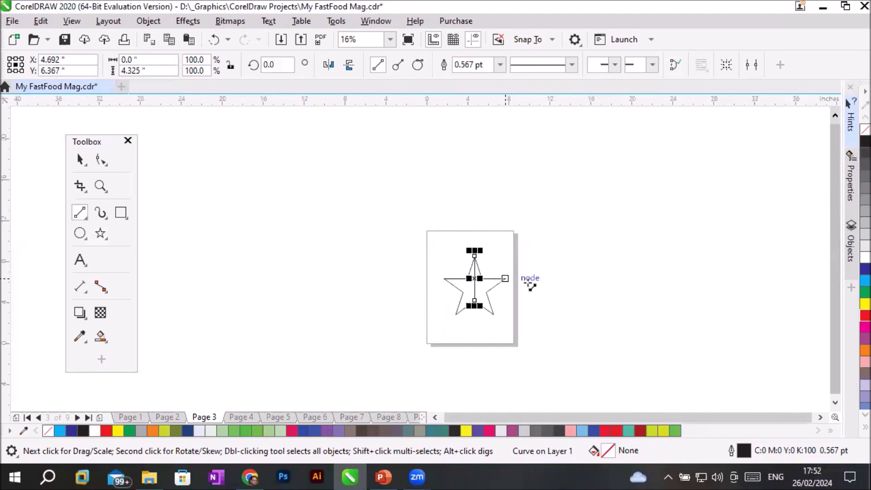
pyautogui.click(820, 416)
pyautogui.click(819, 417)
pyautogui.scroll(1, 360, 304)
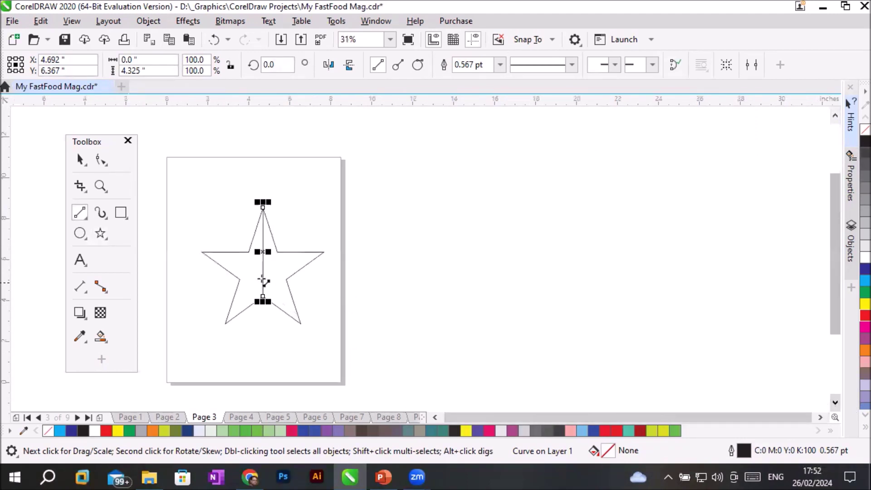
pyautogui.moveTo(203, 253)
pyautogui.mouseDown()
pyautogui.moveTo(292, 307)
pyautogui.moveTo(286, 279)
pyautogui.mouseUp()
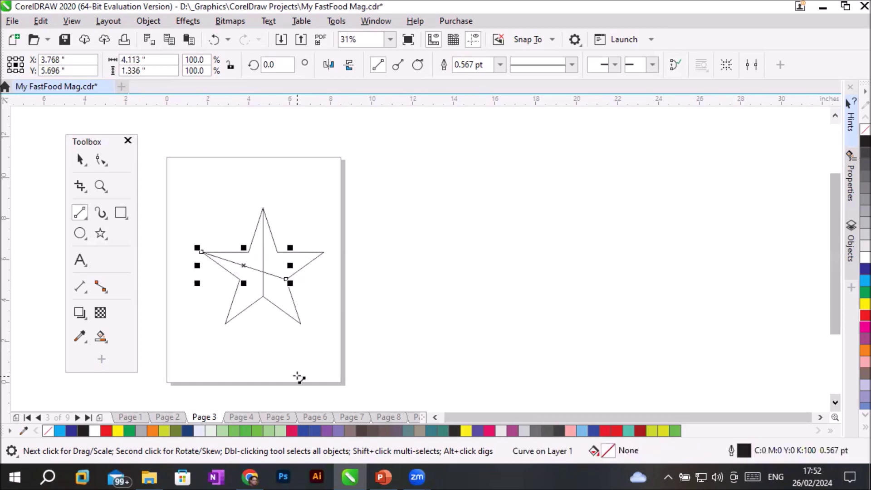
pyautogui.moveTo(323, 252); pyautogui.dragTo(300, 323)
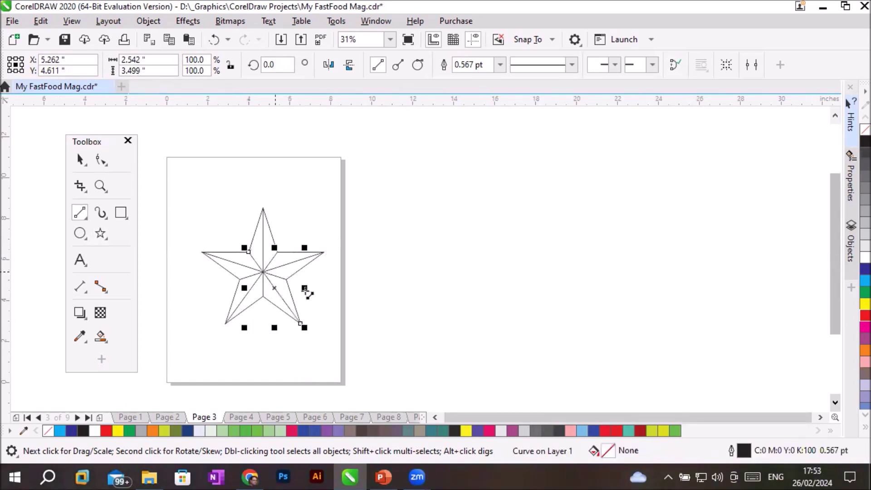
# - Set the Smart Fill colour to light grey C22 M9 Y18 K0 and fill the left facet of the star's top arm
pyautogui.scroll(2, 209, 308)
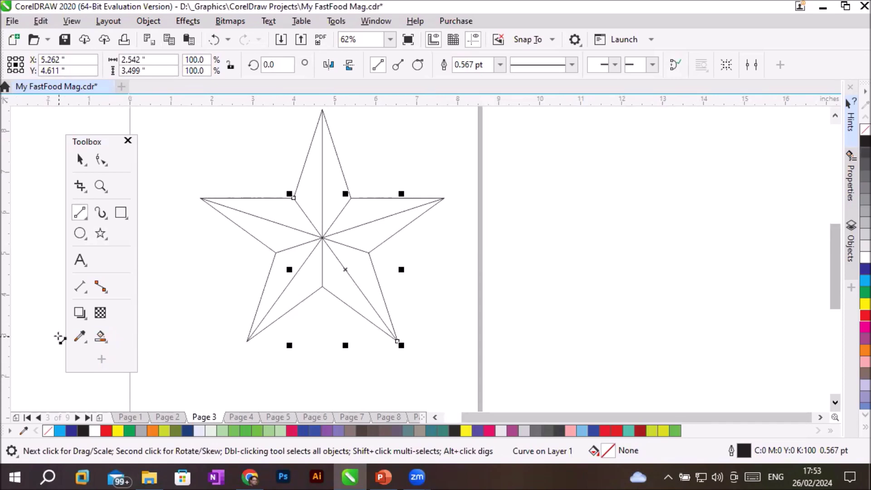
pyautogui.click(103, 336)
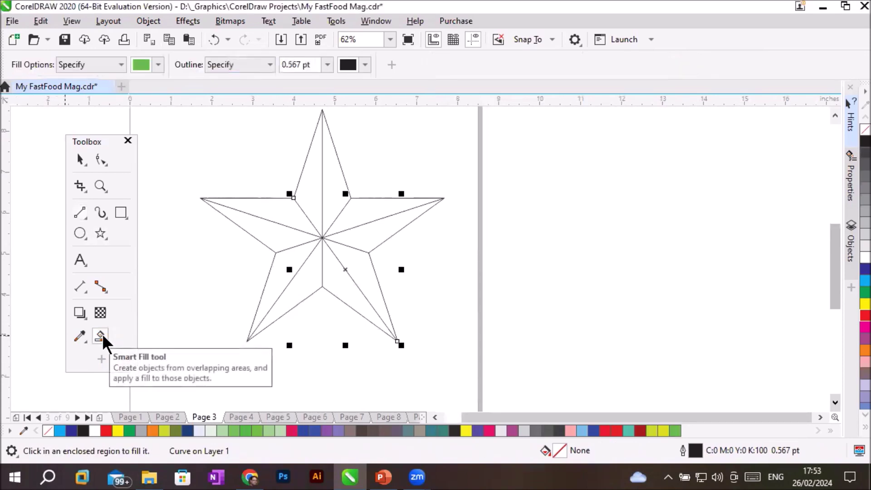
pyautogui.click(157, 65)
pyautogui.click(157, 65)
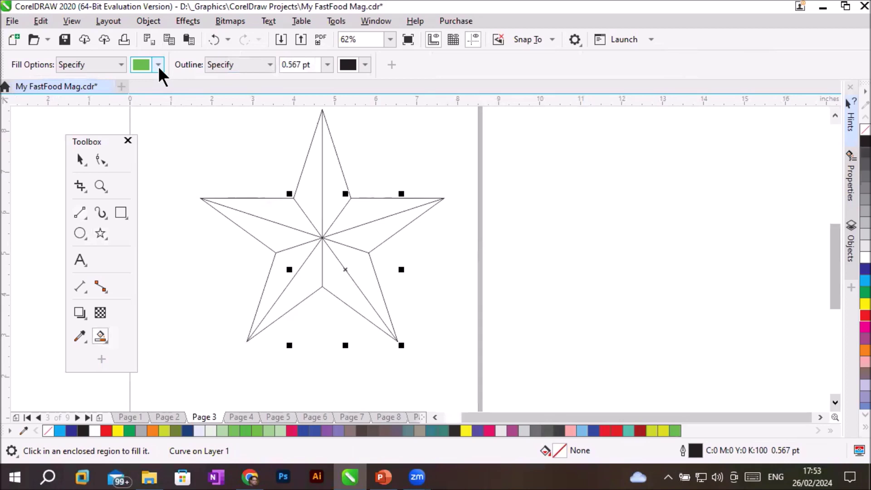
pyautogui.click(156, 66)
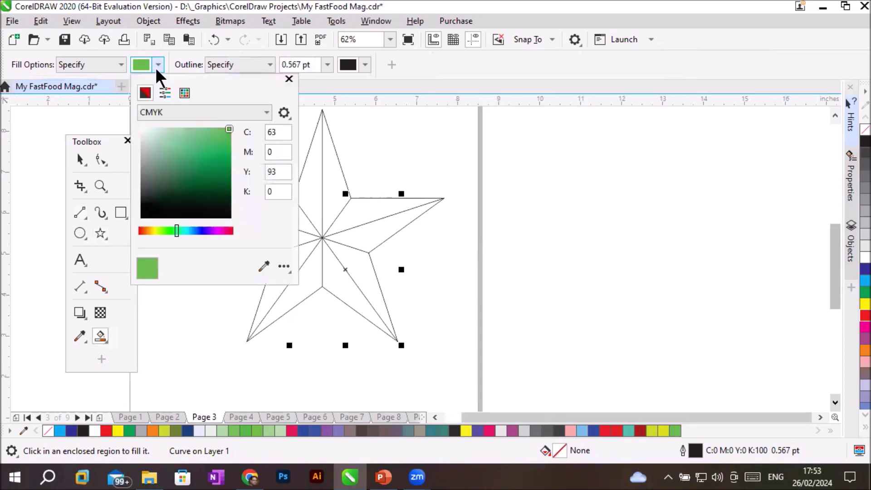
pyautogui.click(146, 142)
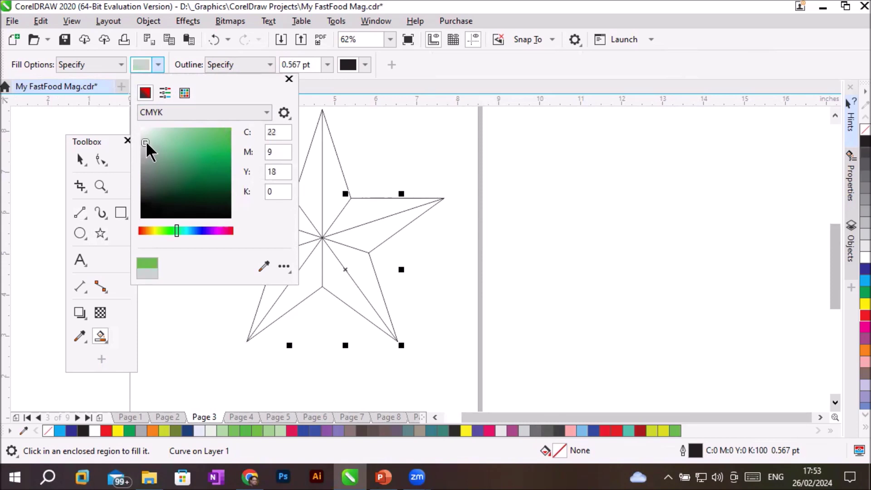
pyautogui.click(311, 164)
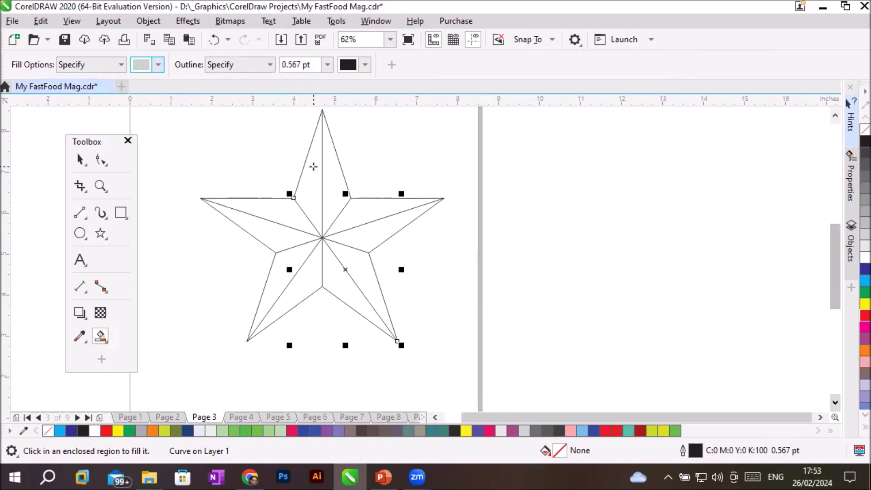
pyautogui.click(313, 166)
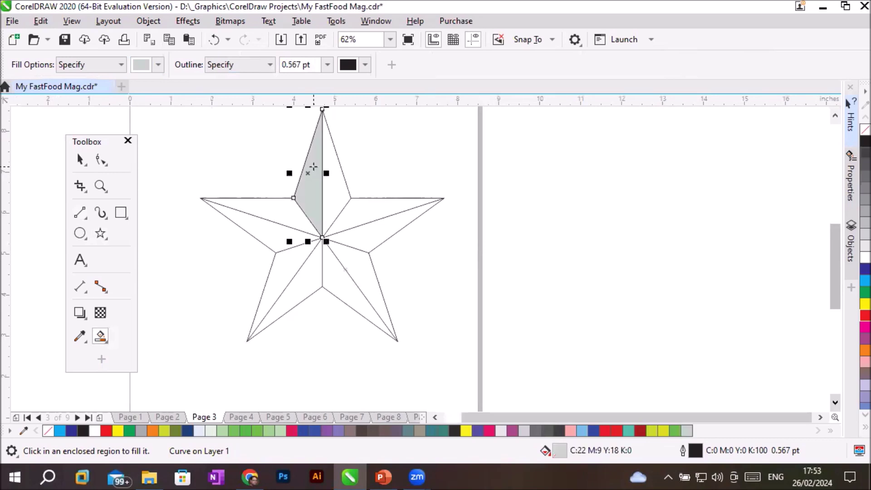
# - Smart Fill alternate facets of the star's other four arms with the same light grey, plus the upper facet of the left arm
pyautogui.click(363, 210)
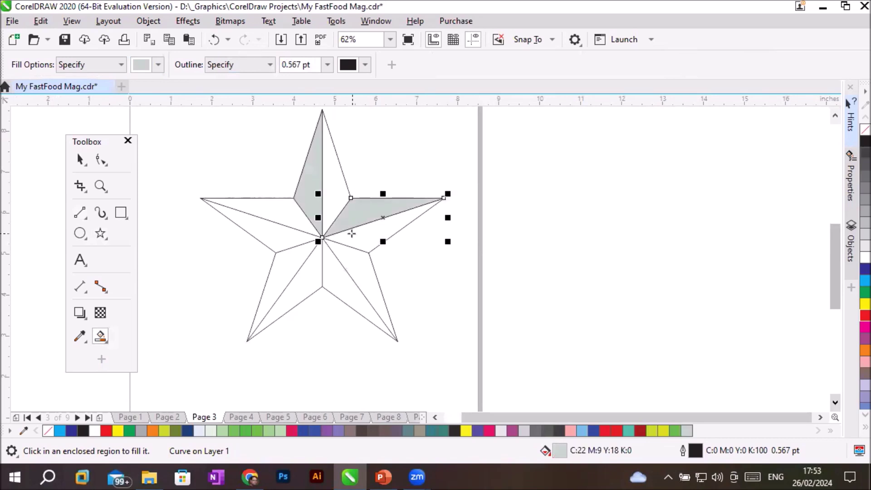
pyautogui.click(348, 264)
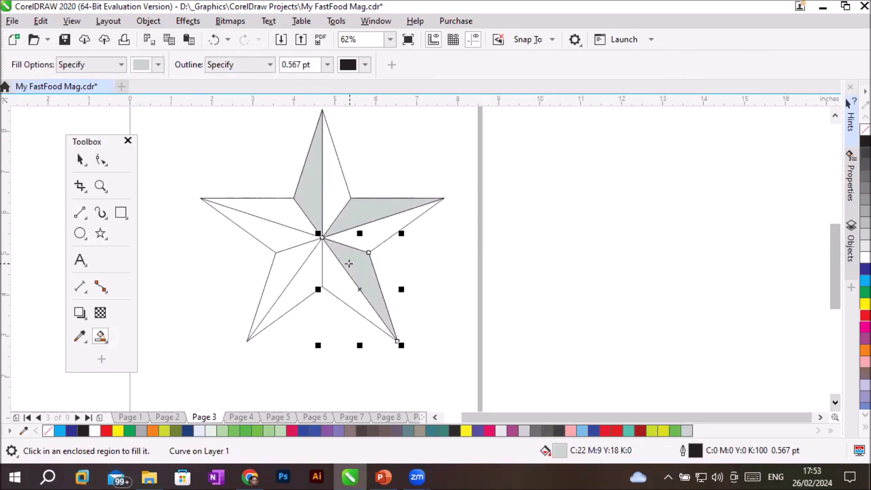
pyautogui.click(303, 283)
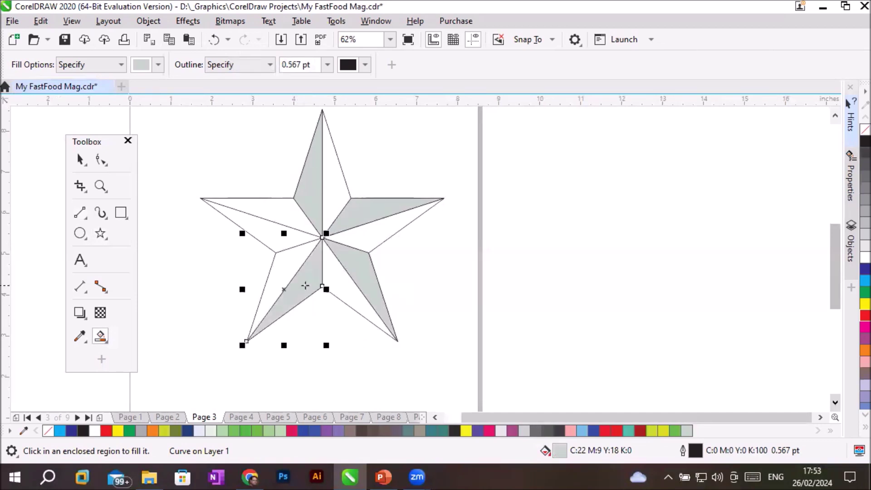
pyautogui.click(258, 231)
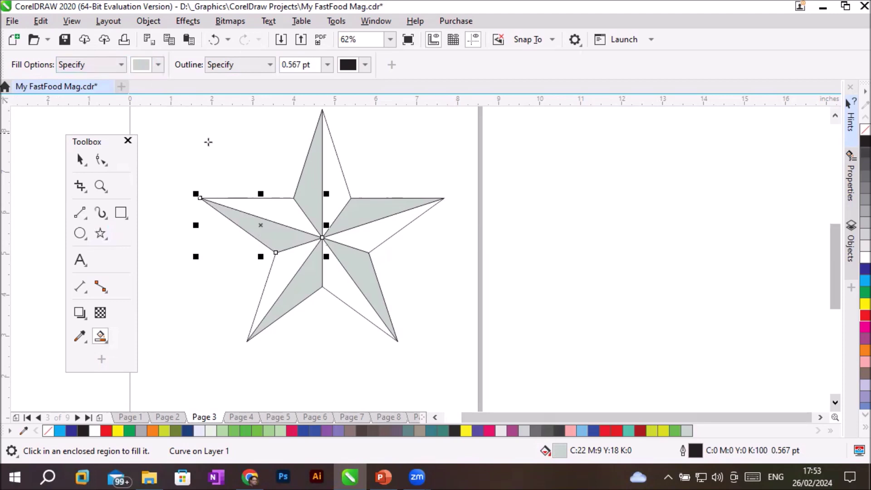
pyautogui.click(275, 203)
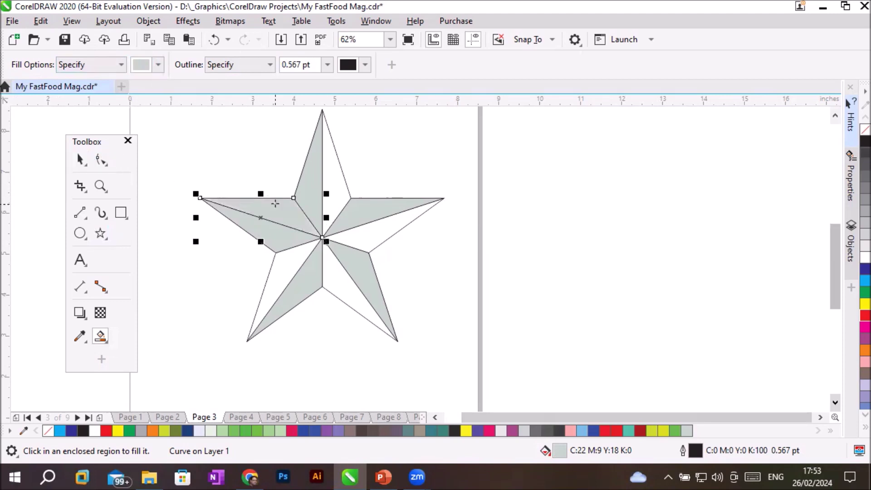
# - Set the Smart Fill colour to dark red C20 M100 Y87 K16 and fill the right facet of the star's top arm
pyautogui.click(159, 66)
pyautogui.click(159, 66)
pyautogui.click(156, 64)
pyautogui.click(157, 65)
pyautogui.click(158, 64)
pyautogui.click(157, 52)
pyautogui.click(157, 62)
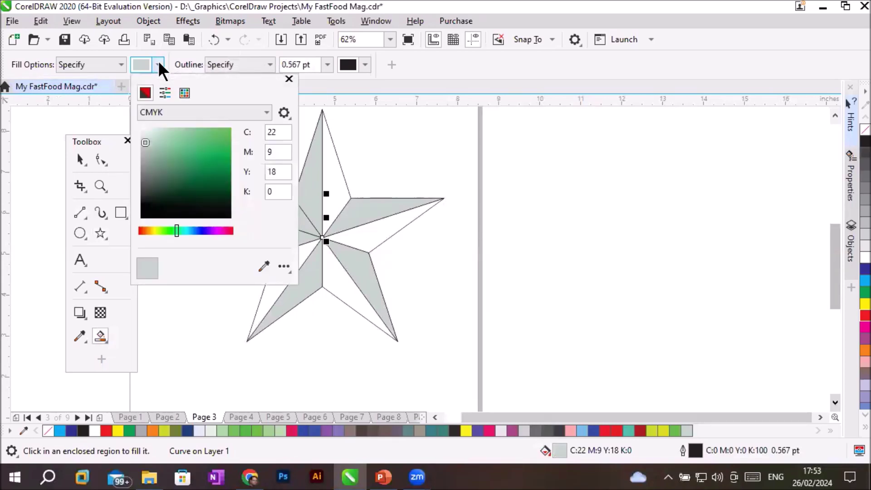
pyautogui.click(228, 230)
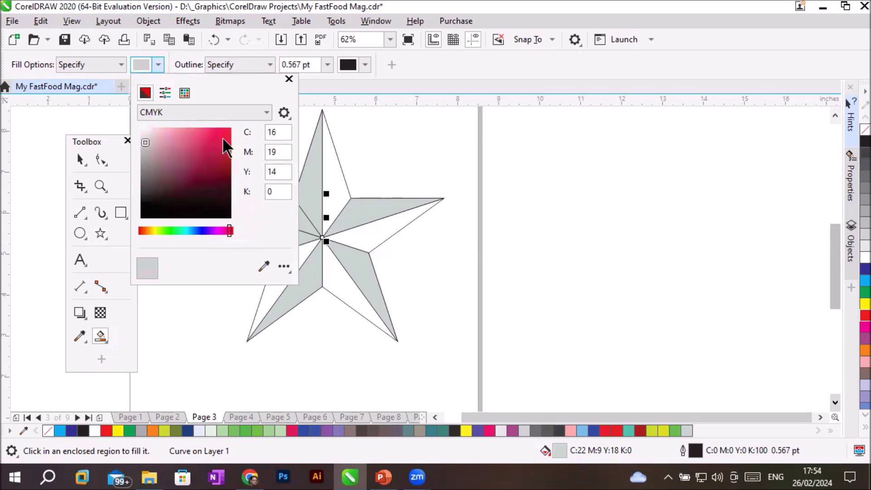
pyautogui.click(226, 154)
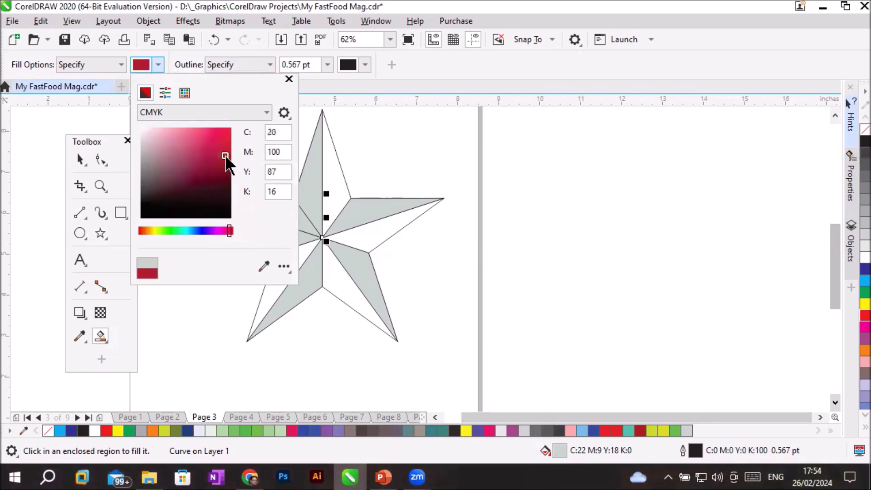
pyautogui.click(80, 159)
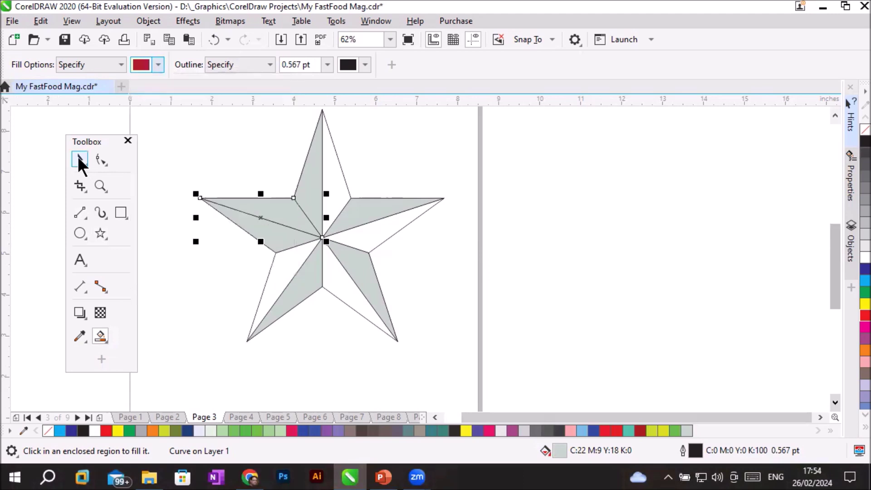
pyautogui.click(345, 183)
# - Smart Fill the white facets of the right and two lower arms and the left arm's upper facet dark red, and deselect
pyautogui.click(379, 227)
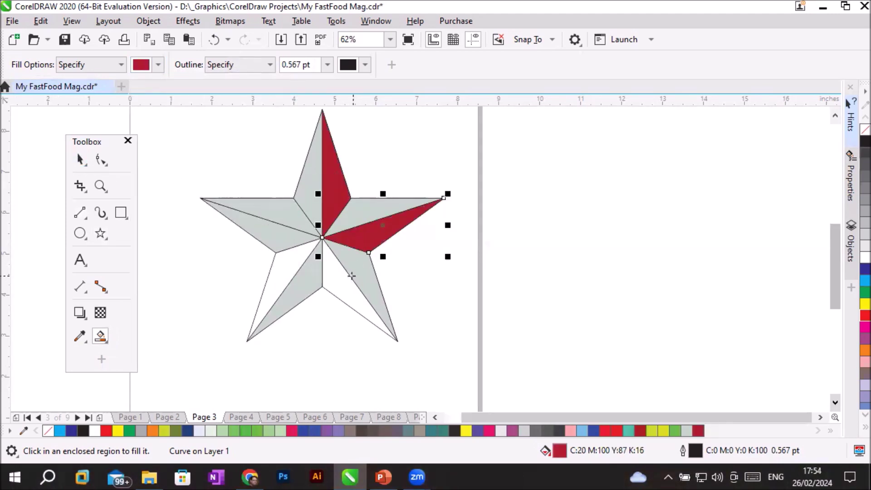
pyautogui.click(348, 290)
pyautogui.click(287, 278)
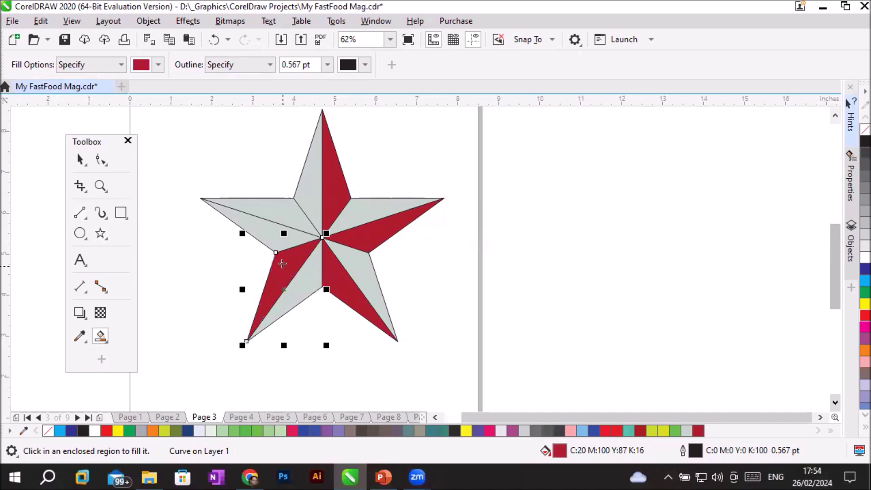
pyautogui.click(275, 213)
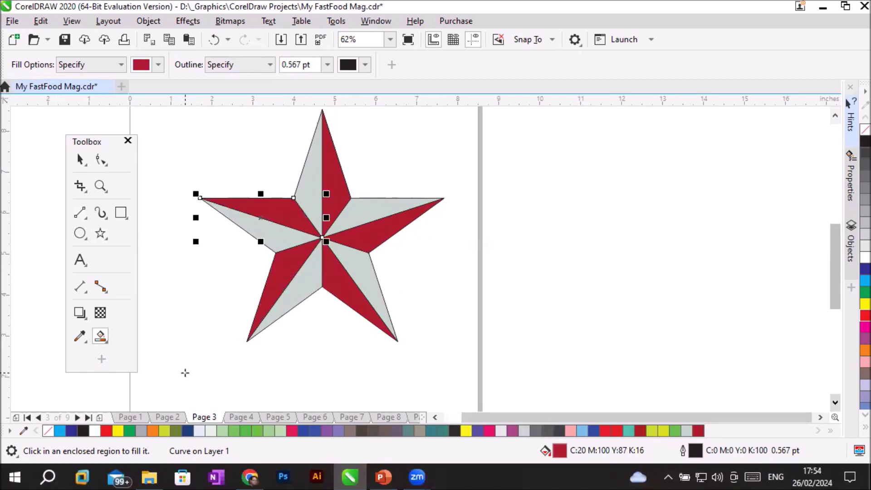
pyautogui.click(77, 160)
pyautogui.click(468, 323)
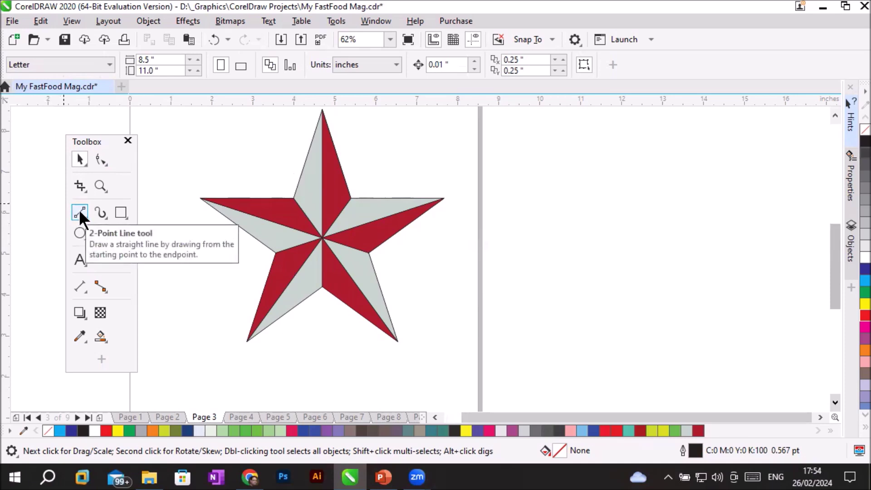
# - Draw a square about 2.95 in wide beside the page and move it up and further from the star
pyautogui.click(119, 212)
pyautogui.moveTo(513, 184); pyautogui.dragTo(633, 278)
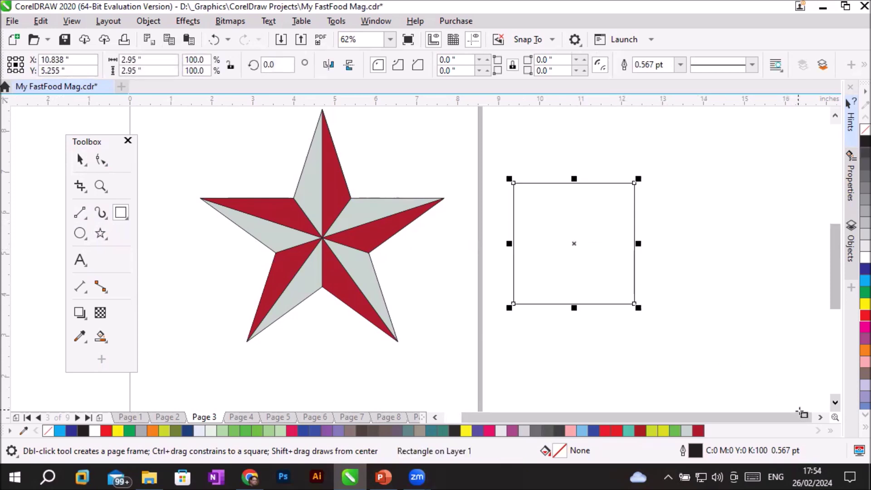
pyautogui.click(820, 416)
pyautogui.click(820, 417)
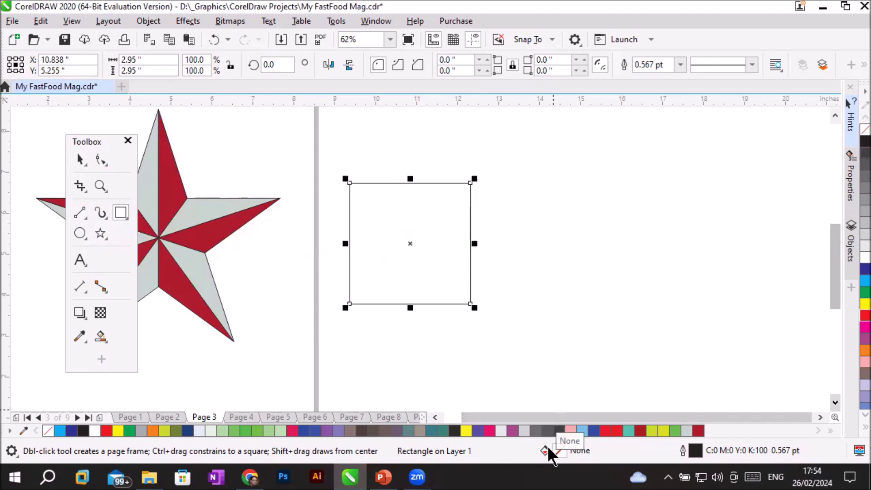
pyautogui.moveTo(410, 244); pyautogui.dragTo(488, 220)
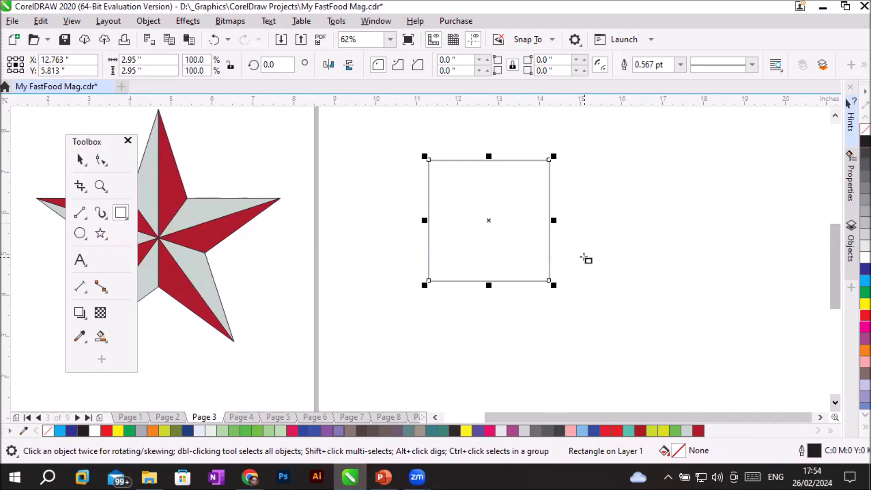
pyautogui.click(608, 295)
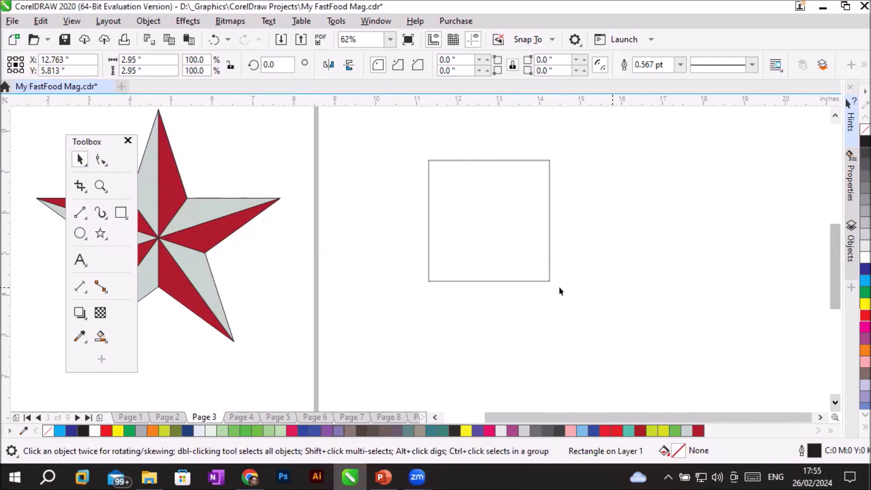
pyautogui.click(116, 212)
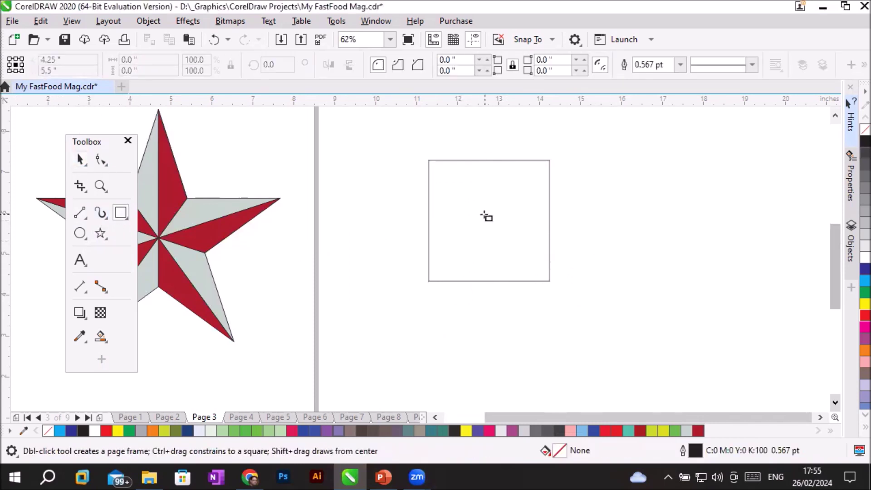
pyautogui.moveTo(489, 220); pyautogui.dragTo(608, 338)
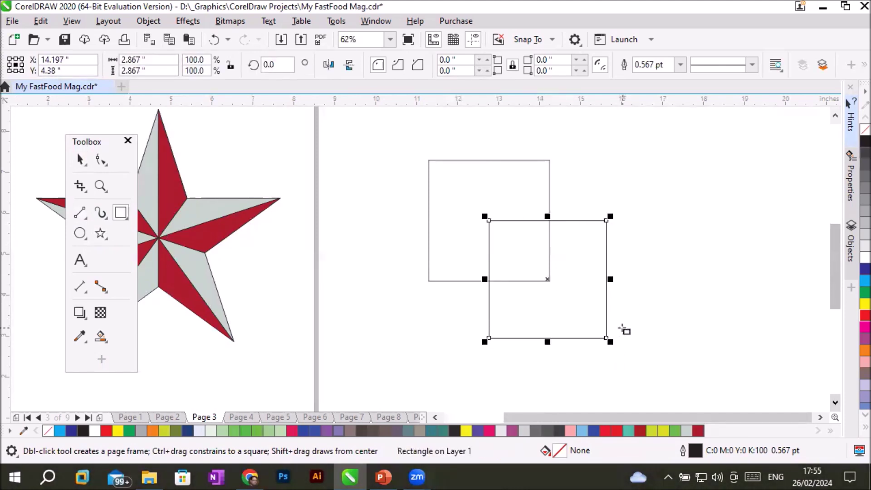
pyautogui.click(80, 160)
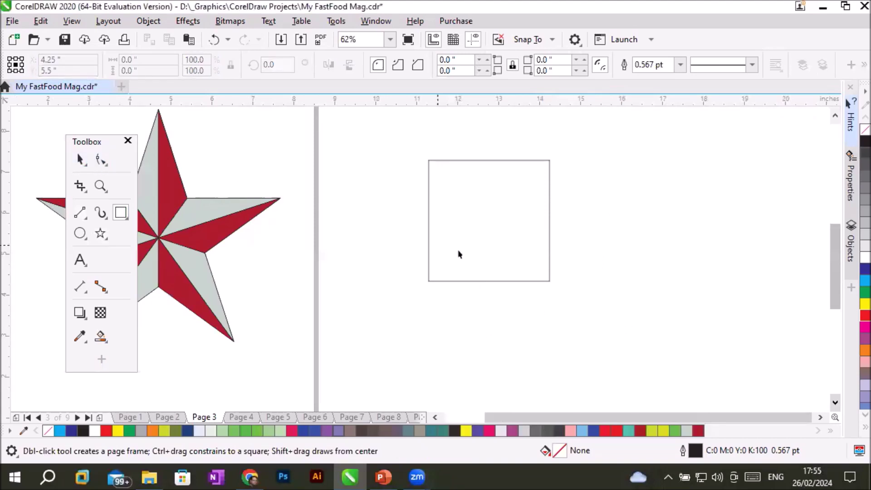
# - Duplicate the square diagonally down to the right so the copy overlaps the original's lower-right corner, centred at about X 14.347, Y 4.238 in
pyautogui.click(494, 266)
pyautogui.moveTo(510, 284); pyautogui.dragTo(575, 345)
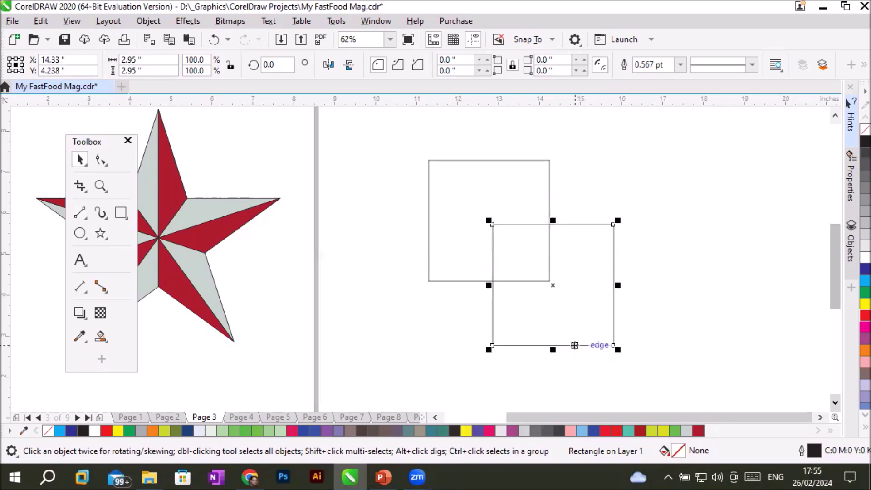
pyautogui.click(648, 386)
pyautogui.moveTo(591, 344)
pyautogui.mouseDown()
pyautogui.moveTo(617, 349)
pyautogui.moveTo(585, 344)
pyautogui.moveTo(602, 344)
pyautogui.moveTo(595, 344)
pyautogui.mouseUp()
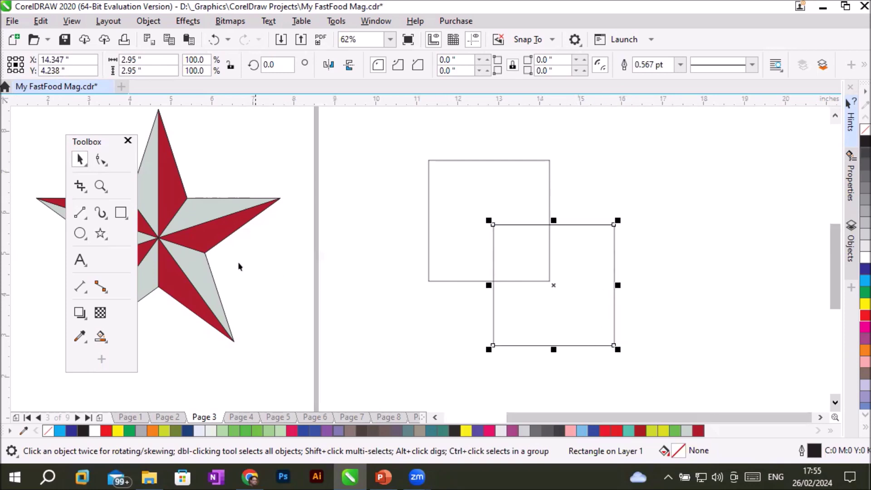
# - Connect the four matching corners of the two overlapping squares with diagonal 2-Point Lines to form a wireframe cube
pyautogui.click(80, 212)
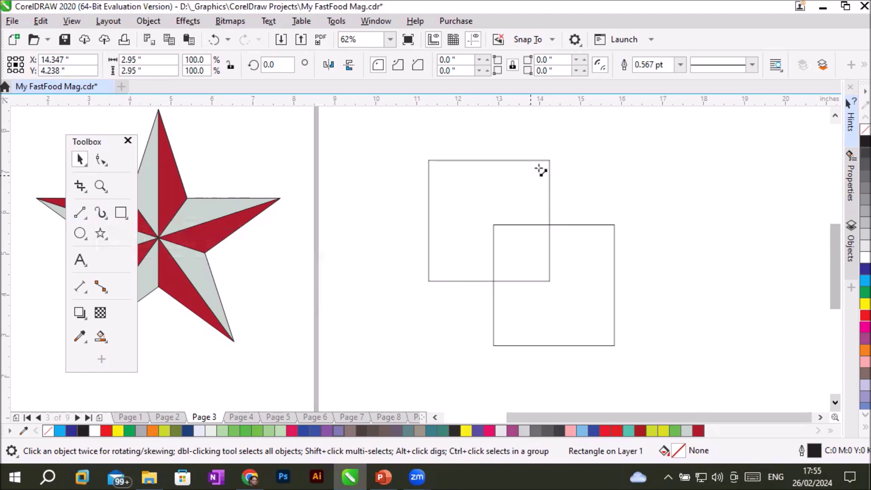
pyautogui.moveTo(549, 159); pyautogui.dragTo(614, 224)
pyautogui.moveTo(428, 159); pyautogui.dragTo(493, 224)
pyautogui.moveTo(429, 281); pyautogui.dragTo(493, 345)
pyautogui.moveTo(549, 280); pyautogui.dragTo(614, 346)
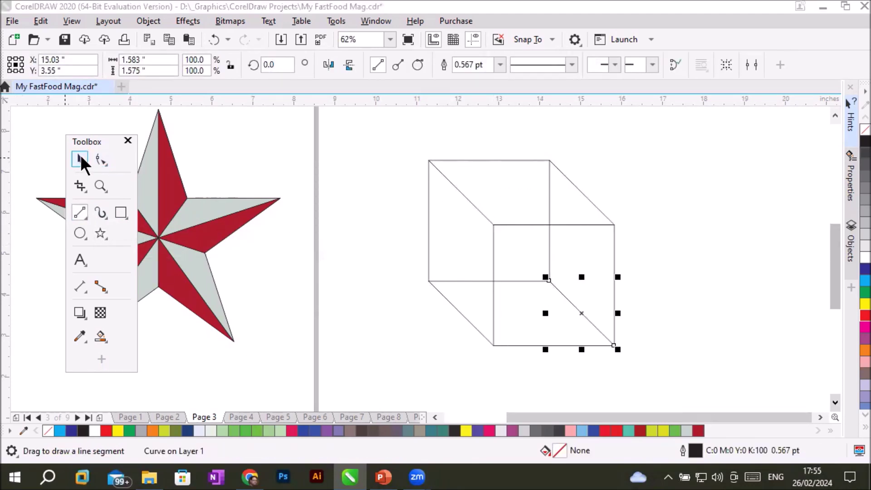
# - Deselect the last line and Smart Fill the cube's right side, left side and lower front regions dark red
pyautogui.click(81, 160)
pyautogui.click(660, 234)
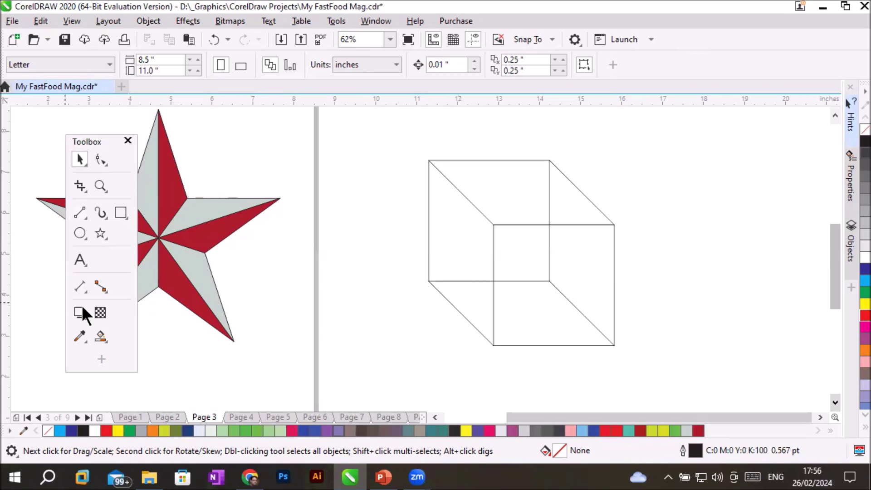
pyautogui.click(98, 333)
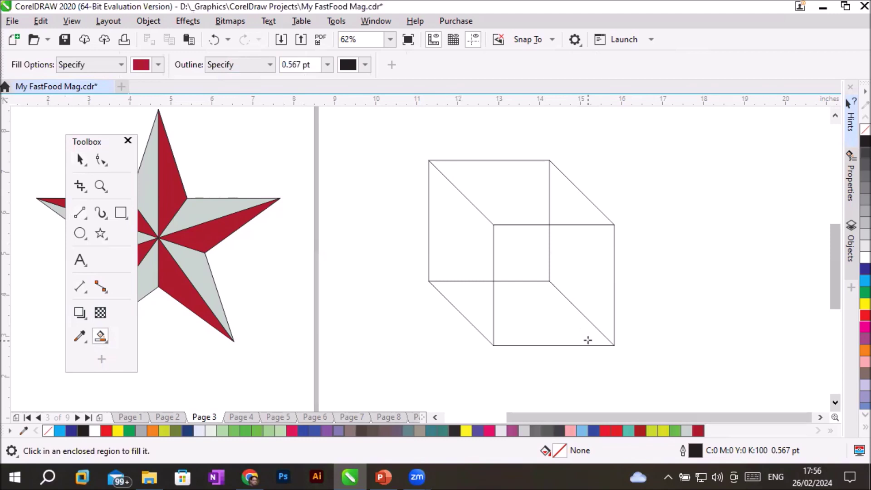
pyautogui.click(580, 256)
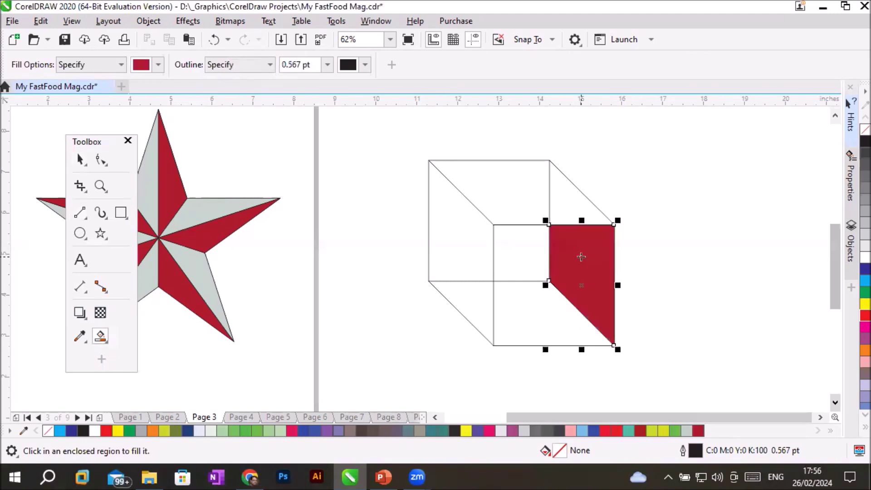
pyautogui.click(574, 203)
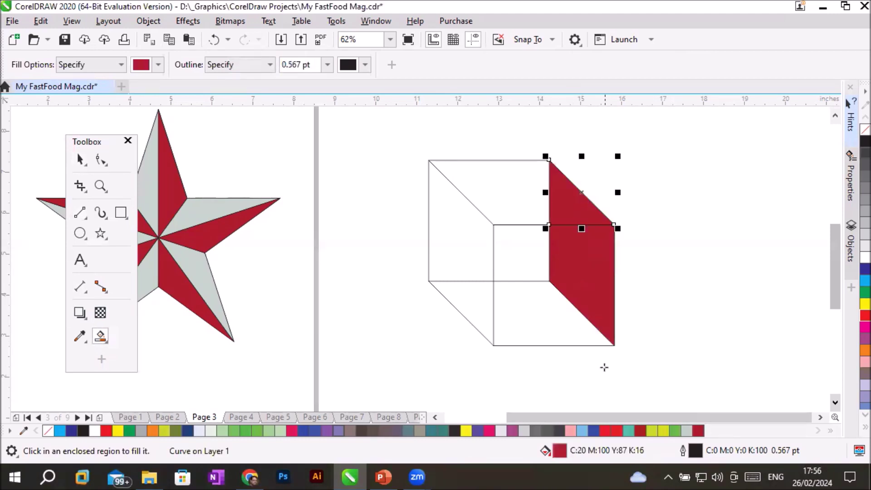
pyautogui.click(460, 231)
pyautogui.click(478, 298)
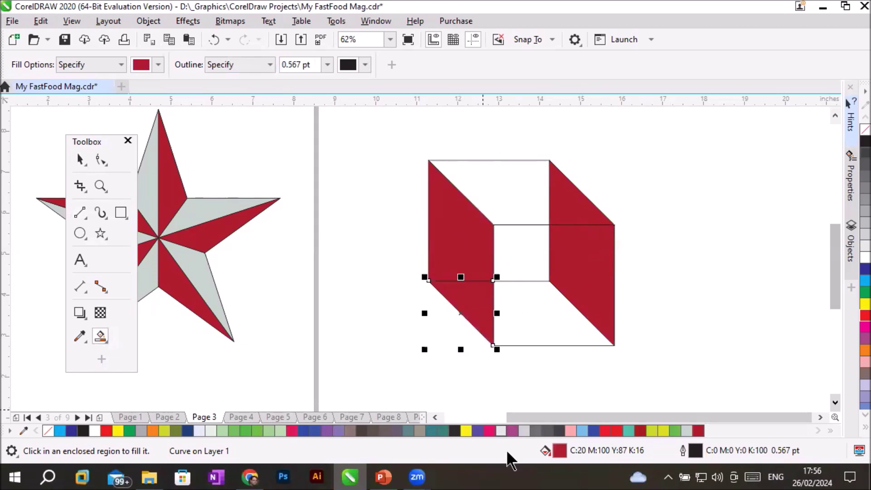
pyautogui.click(531, 320)
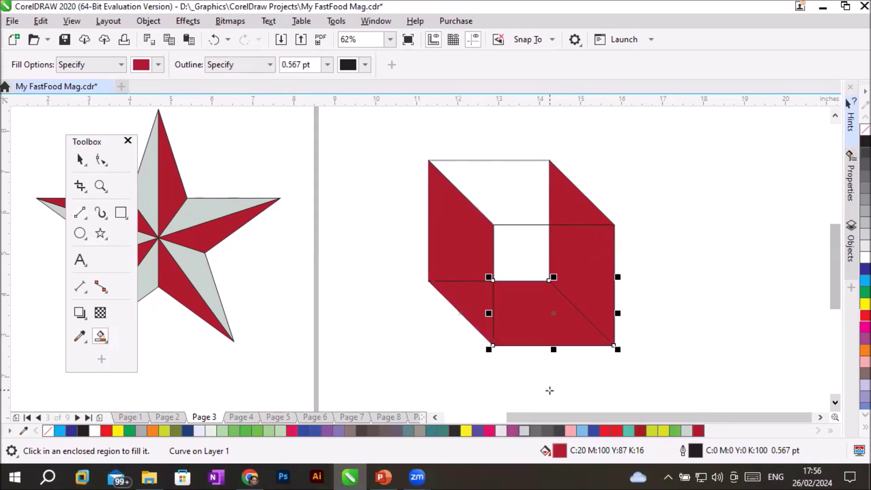
# - Set the Smart Fill colour to green (C71 M0 Y100 K0) and fill the cube's lower front region
pyautogui.click(157, 67)
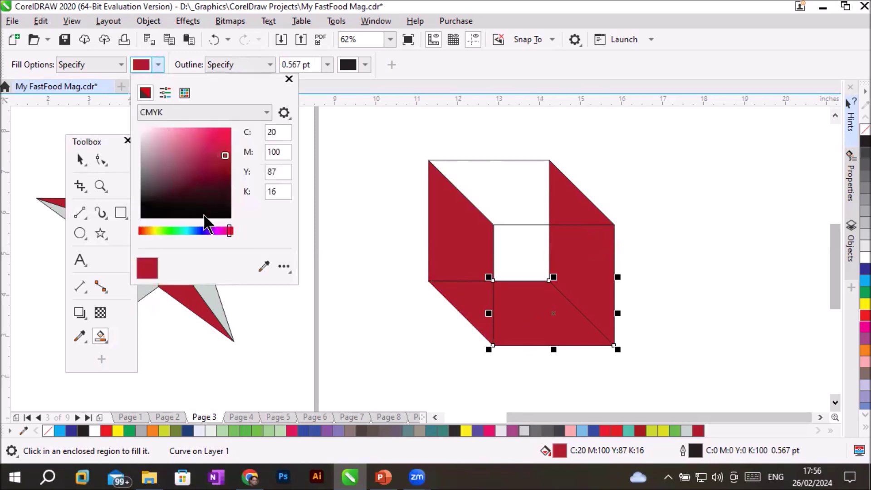
pyautogui.click(173, 231)
pyautogui.click(211, 143)
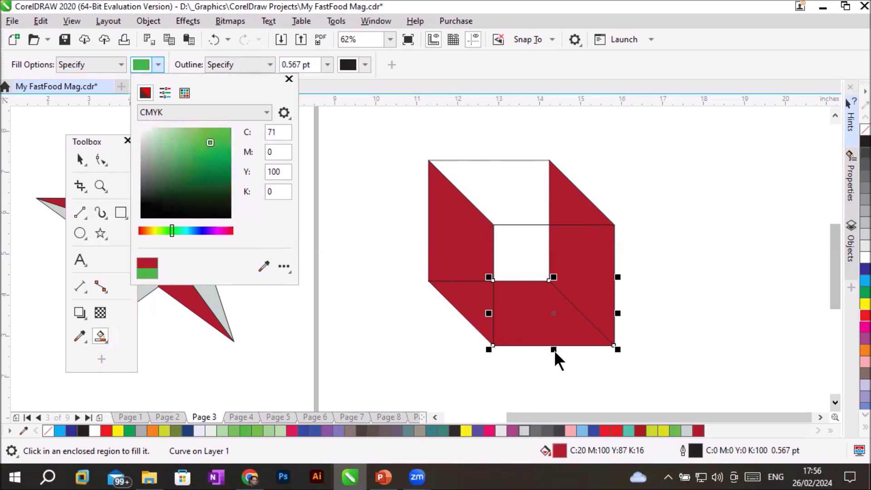
pyautogui.click(521, 317)
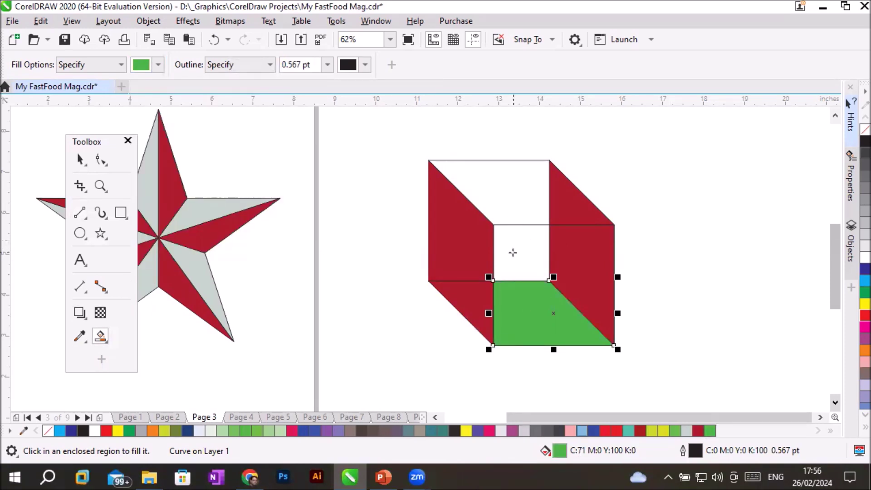
# - Set the Smart Fill colour to dark blue (C100 M95 Y1 K7) and fill the small central square of the cube
pyautogui.click(160, 62)
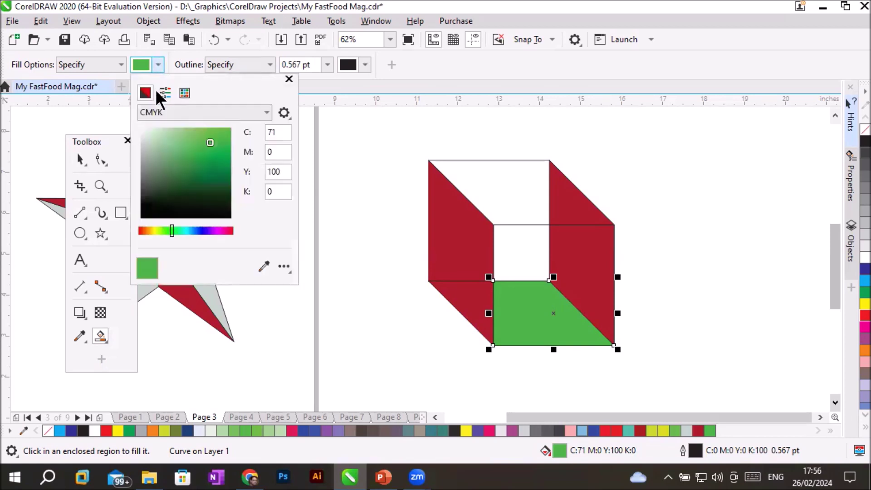
pyautogui.click(203, 231)
pyautogui.click(226, 155)
pyautogui.click(529, 262)
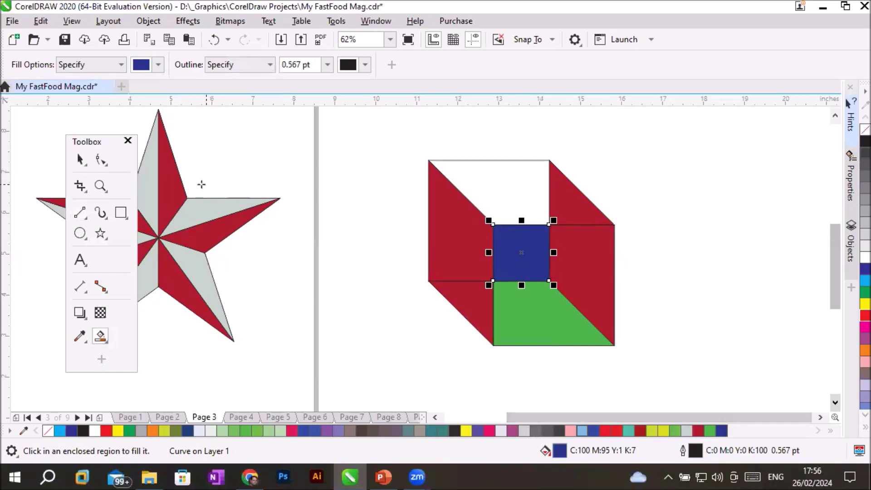
# - Try moving the cube's two right-hand dark red pieces together out beside the cube, undo the move and deselect
pyautogui.click(78, 159)
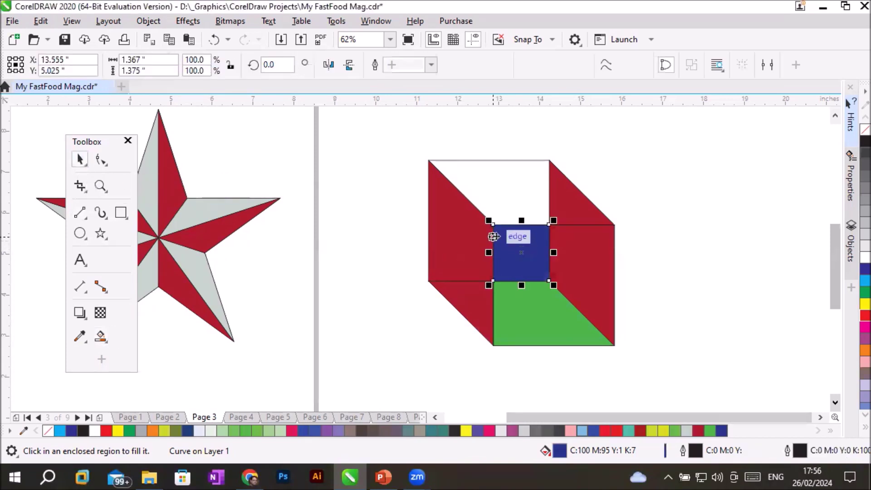
pyautogui.click(572, 213)
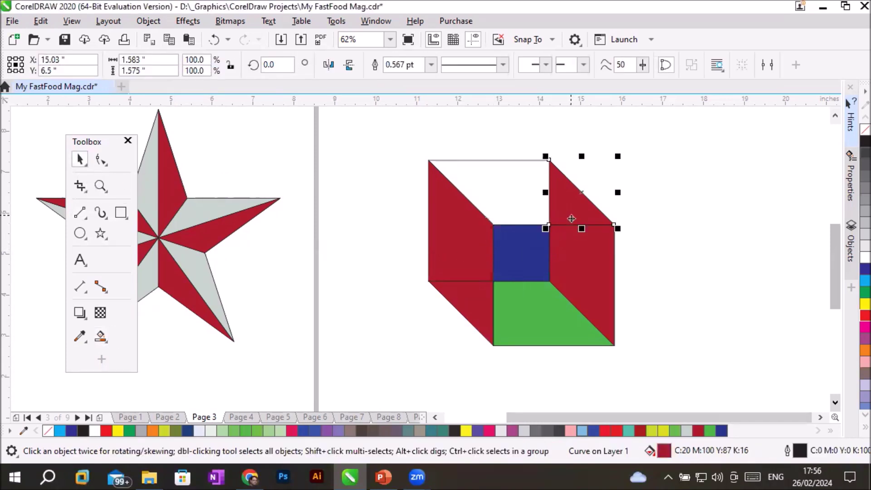
pyautogui.click(579, 267)
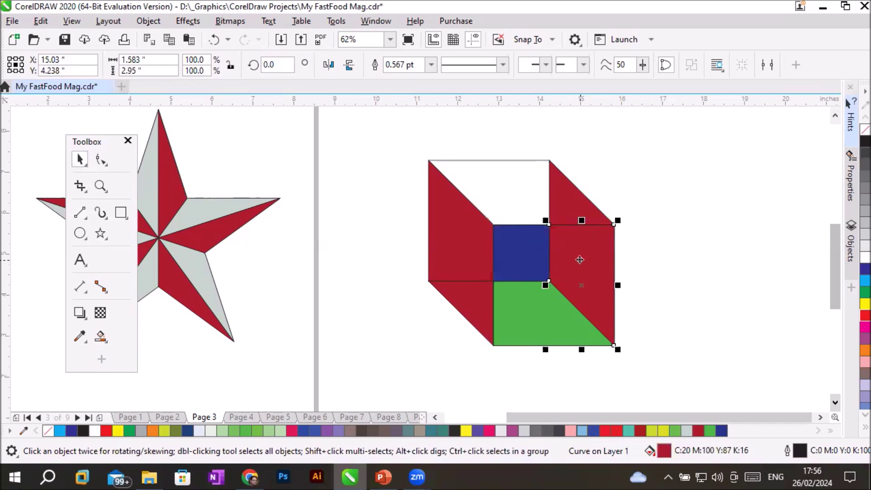
pyautogui.keyDown('shift'); pyautogui.click(572, 204); pyautogui.keyUp('shift')
pyautogui.moveTo(570, 201); pyautogui.dragTo(677, 208)
pyautogui.scroll(3, 678, 230)
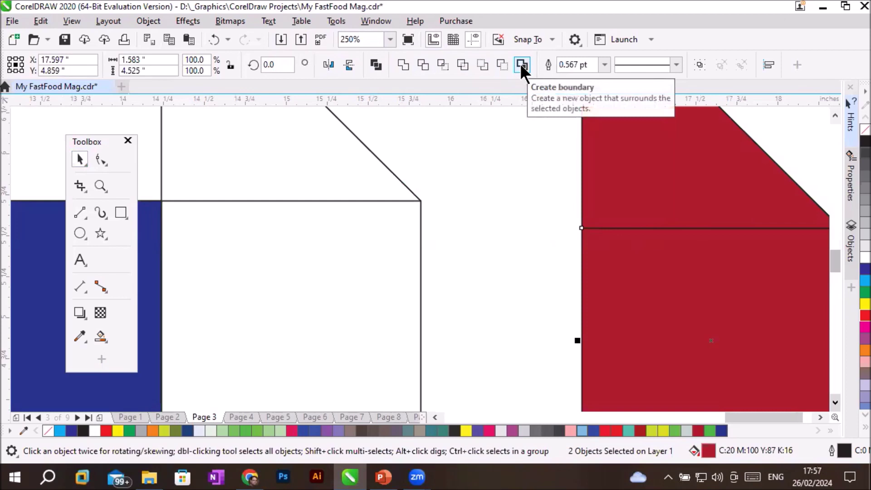
pyautogui.scroll(-5, 574, 188)
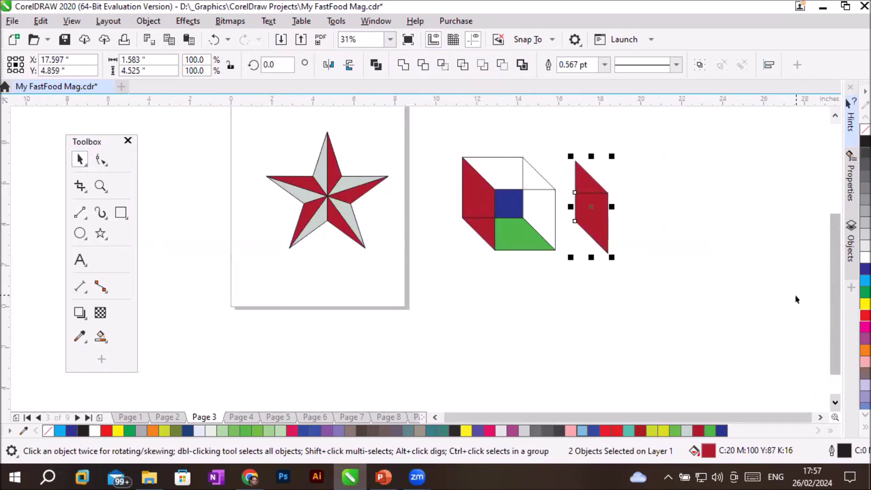
pyautogui.hotkey('ctrl', 'z')
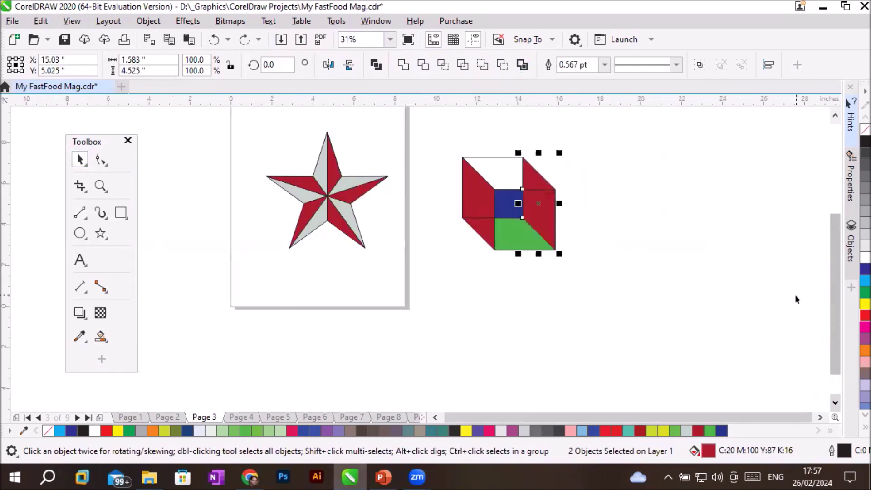
pyautogui.click(612, 179)
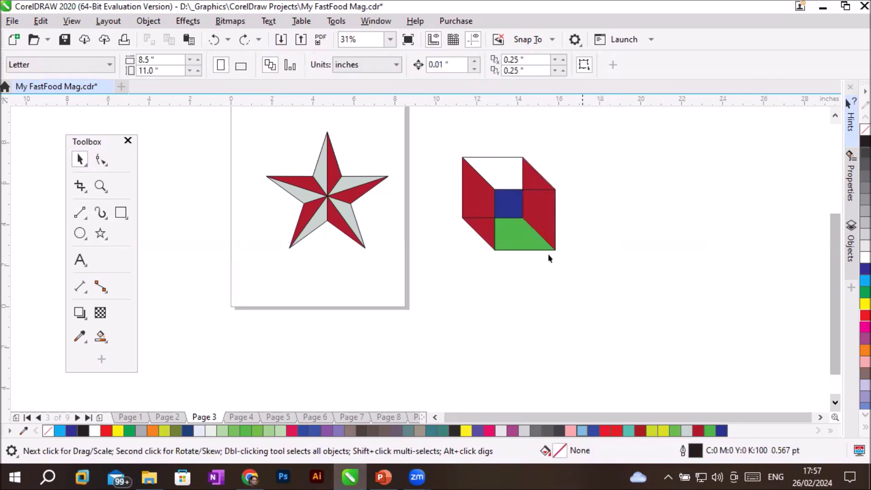
pyautogui.click(469, 198)
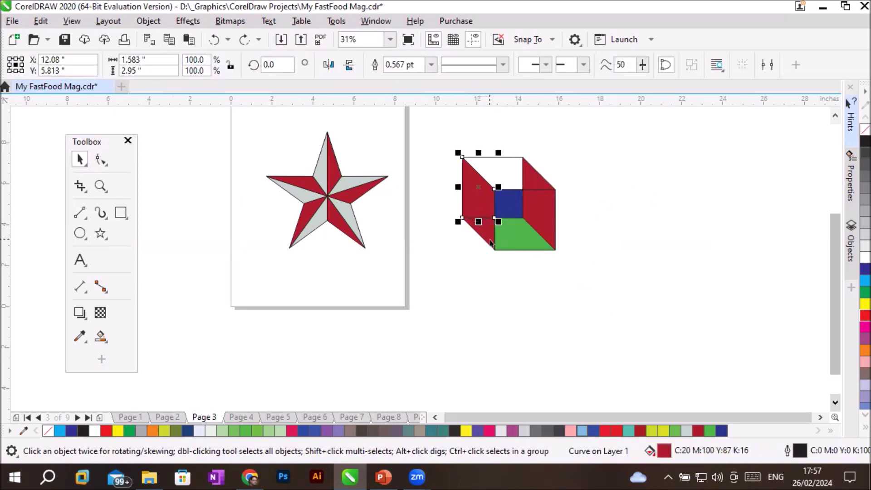
pyautogui.scroll(2, 478, 222)
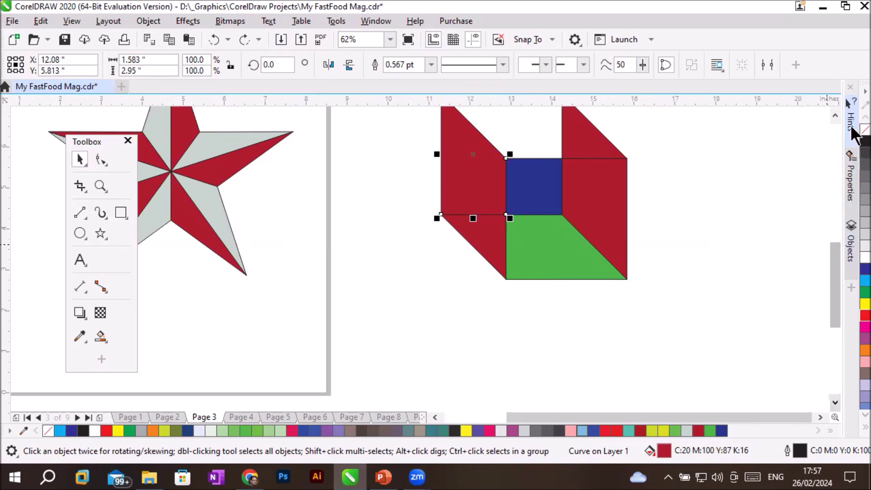
pyautogui.click(532, 182)
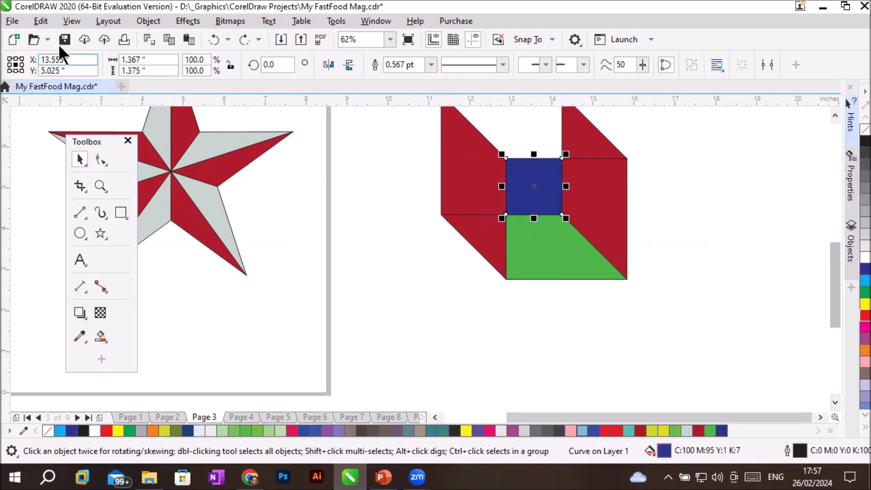
# - Try to import linkedin-sales-solutions-Jk3u514GJes-unsplash.jpg from D:\_Graphics\Images\Computer room Products and place it beside the cube
pyautogui.click(12, 21)
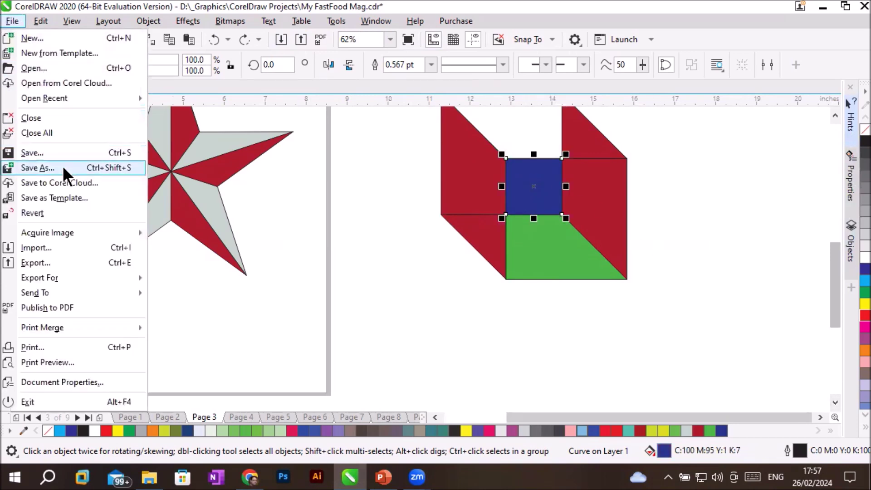
pyautogui.click(63, 248)
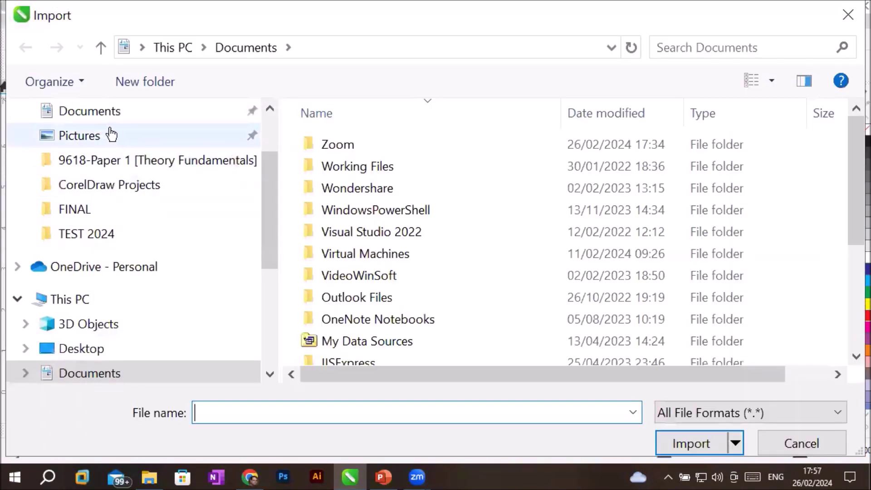
pyautogui.doubleClick(98, 300)
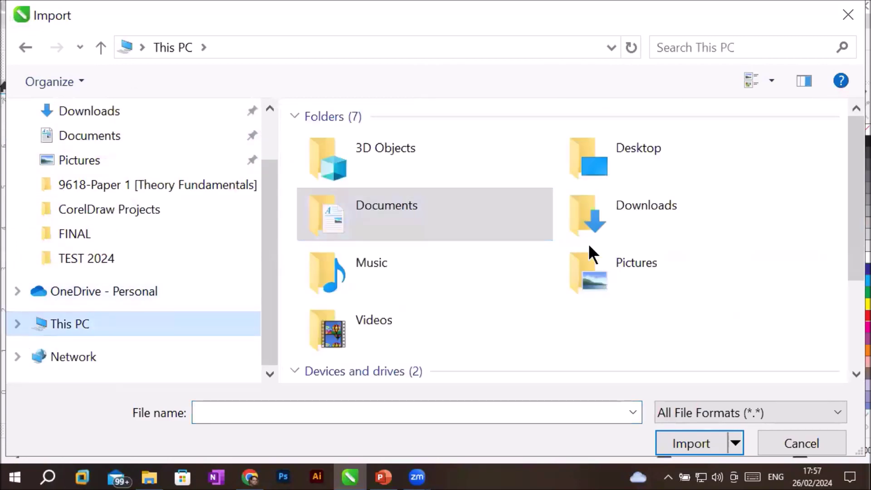
pyautogui.scroll(-3, 433, 314)
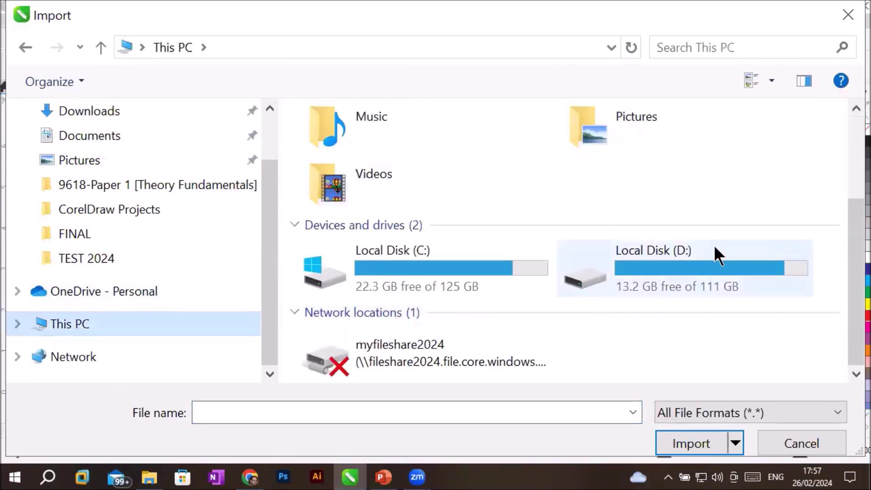
pyautogui.doubleClick(682, 253)
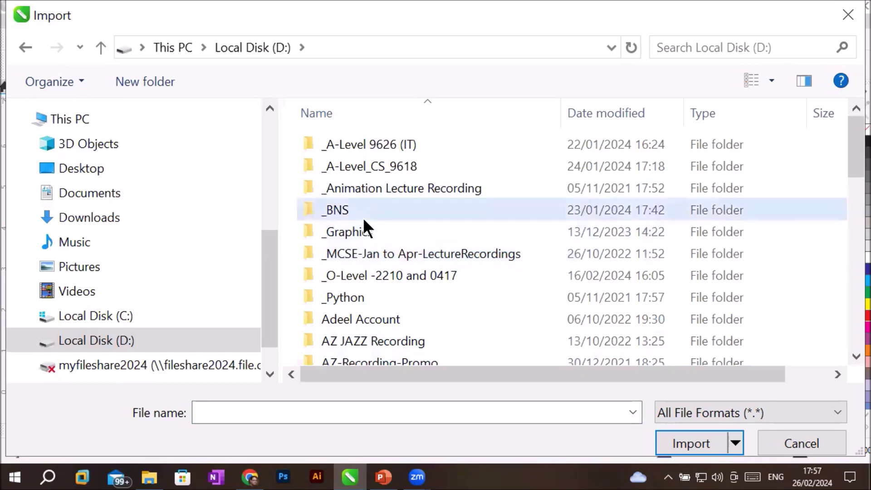
pyautogui.doubleClick(365, 231)
pyautogui.doubleClick(573, 317)
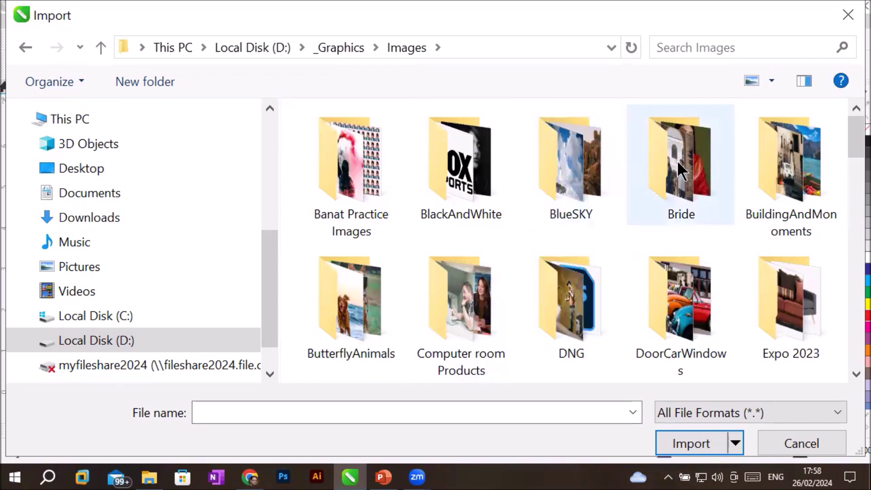
pyautogui.doubleClick(456, 299)
pyautogui.doubleClick(586, 172)
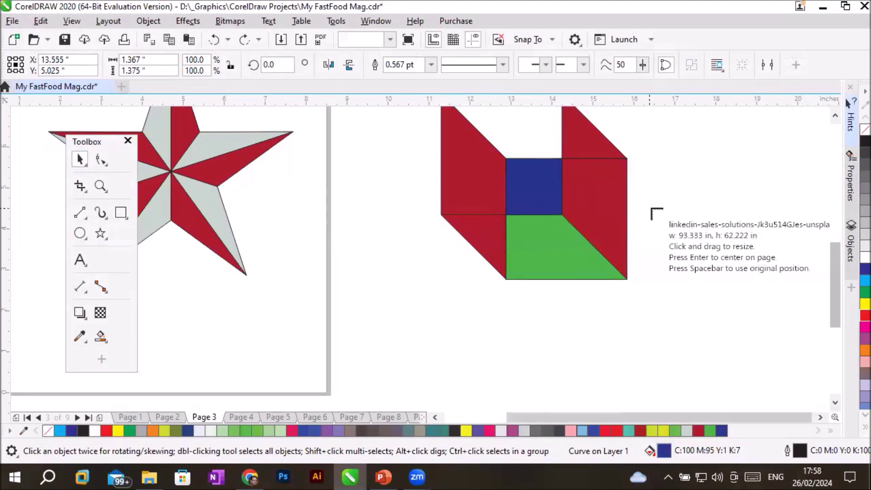
pyautogui.moveTo(647, 155); pyautogui.dragTo(719, 291)
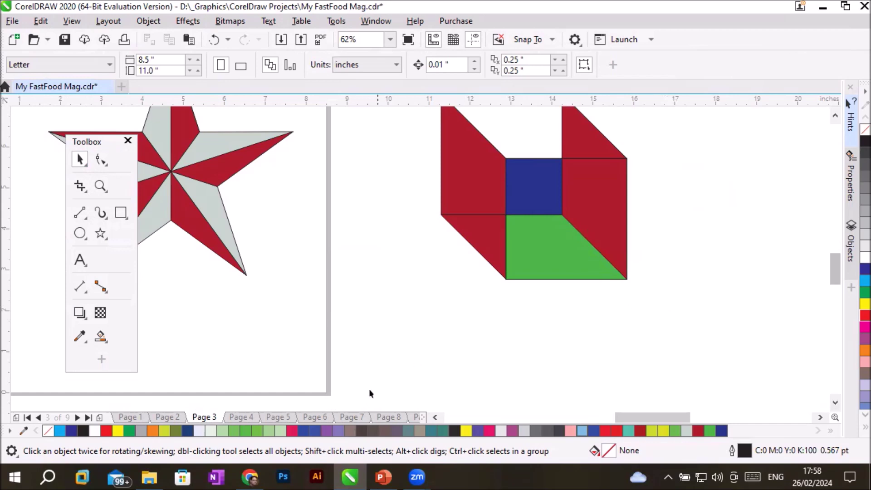
# - Import the photo of three people at a table from the Computer room Products folder, placing it about 3.17 in wide beside the cube
pyautogui.click(17, 19)
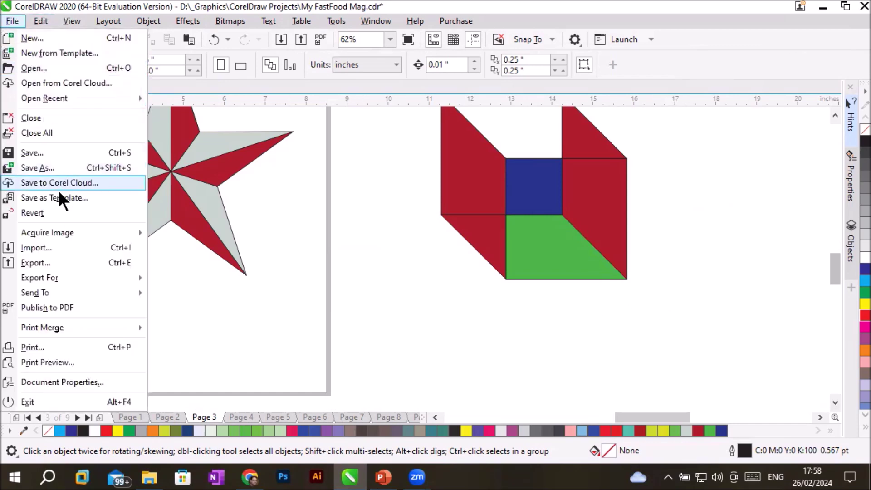
pyautogui.click(64, 247)
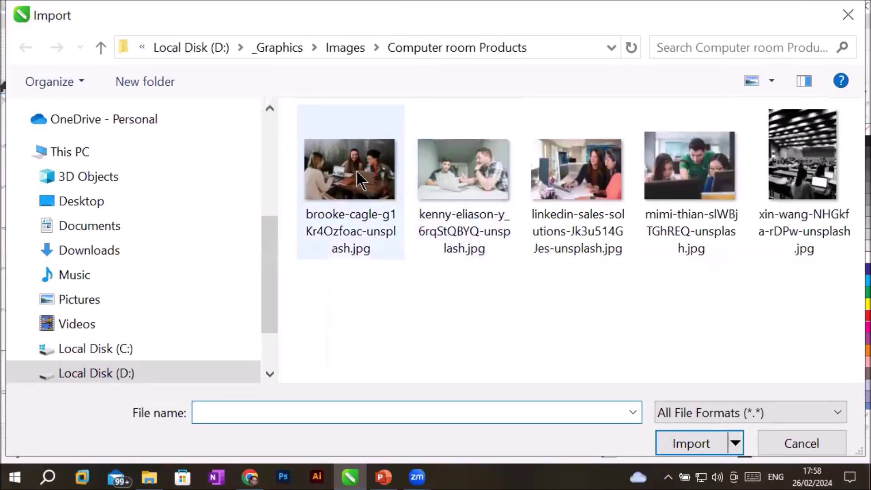
pyautogui.doubleClick(356, 170)
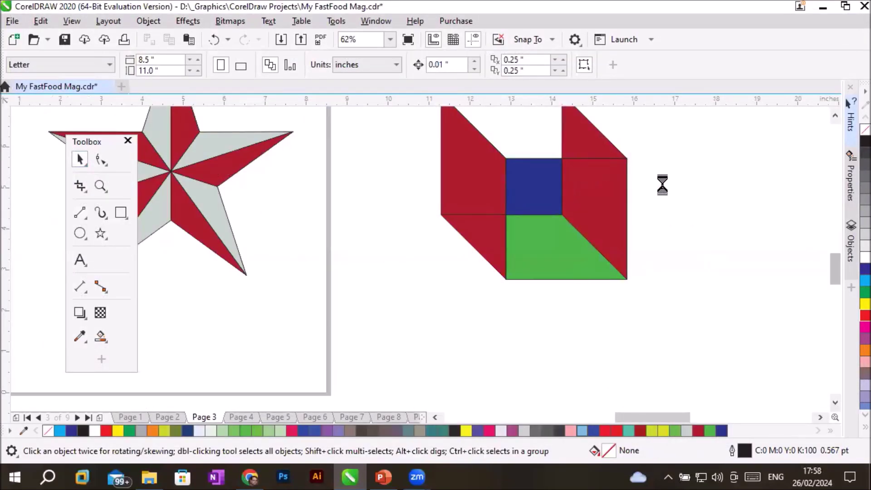
pyautogui.moveTo(638, 142); pyautogui.dragTo(766, 320)
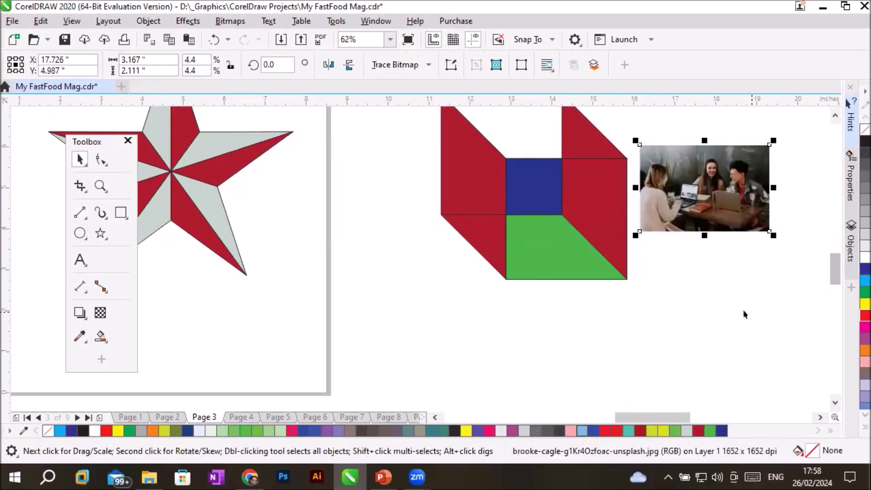
# - PowerClip the photo of three people at a table inside the cube's small dark blue central square
pyautogui.rightClick(700, 175)
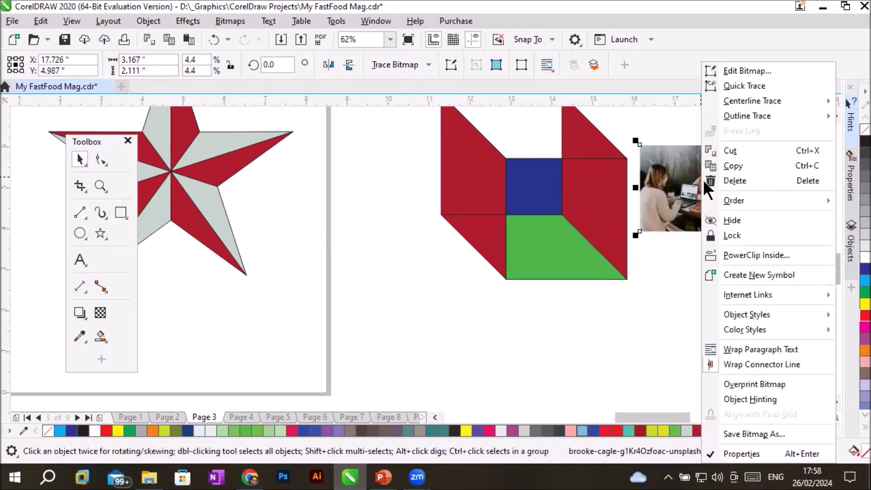
pyautogui.click(747, 252)
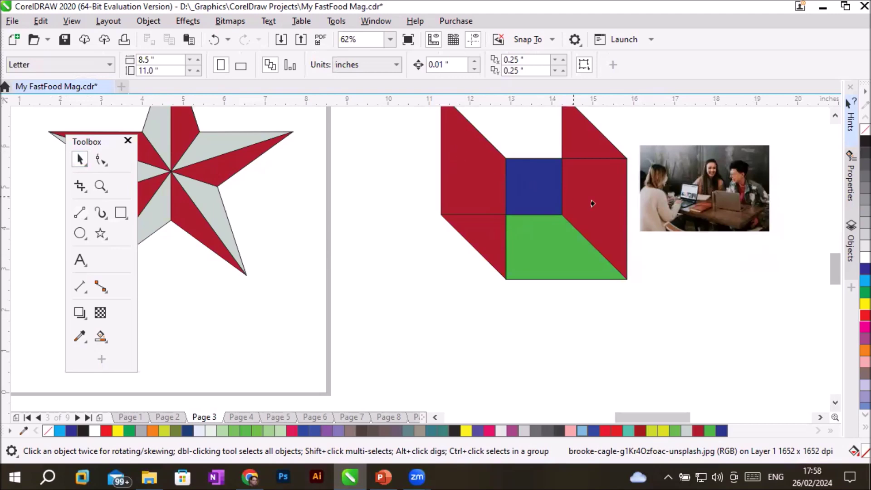
pyautogui.click(535, 186)
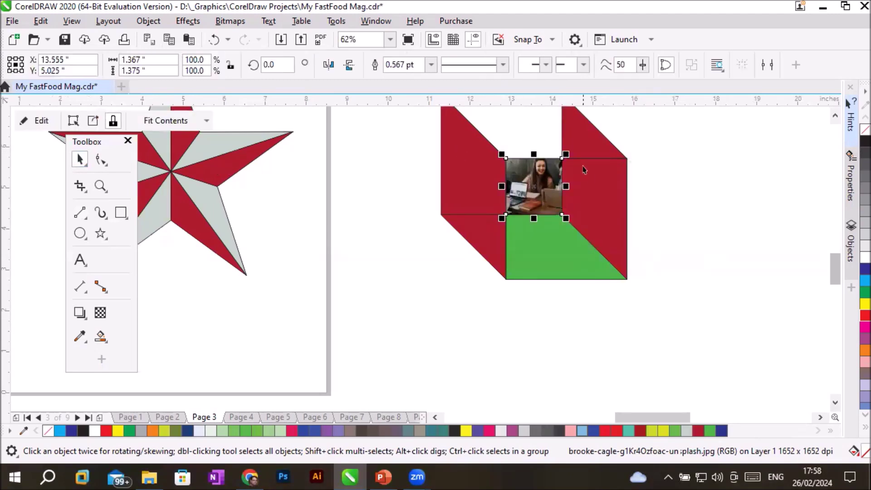
pyautogui.scroll(2, 591, 178)
pyautogui.scroll(2, 597, 160)
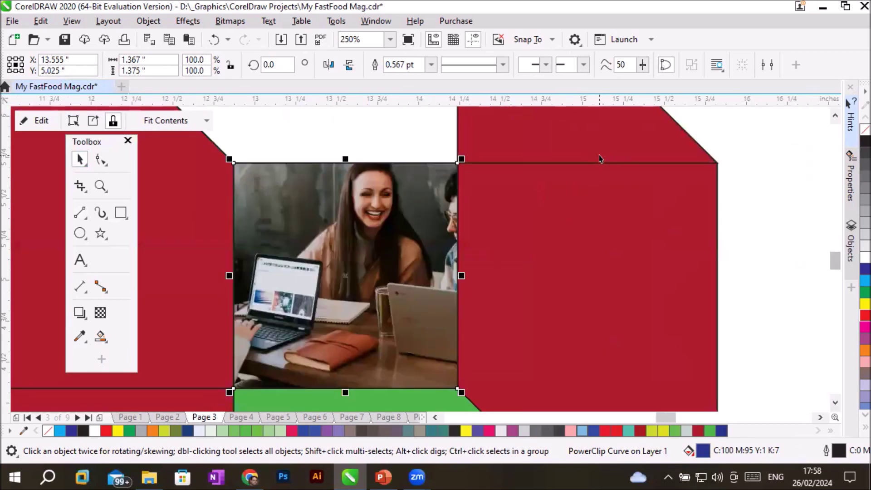
pyautogui.scroll(-1, 599, 159)
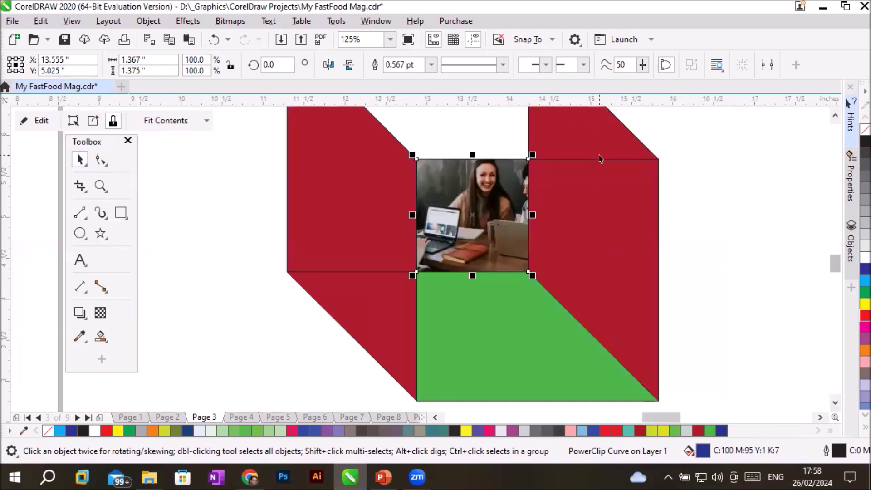
# - Select the cube's two left-hand dark red pieces together and move them out beside the cube, towards the star
pyautogui.click(391, 311)
pyautogui.click(369, 189)
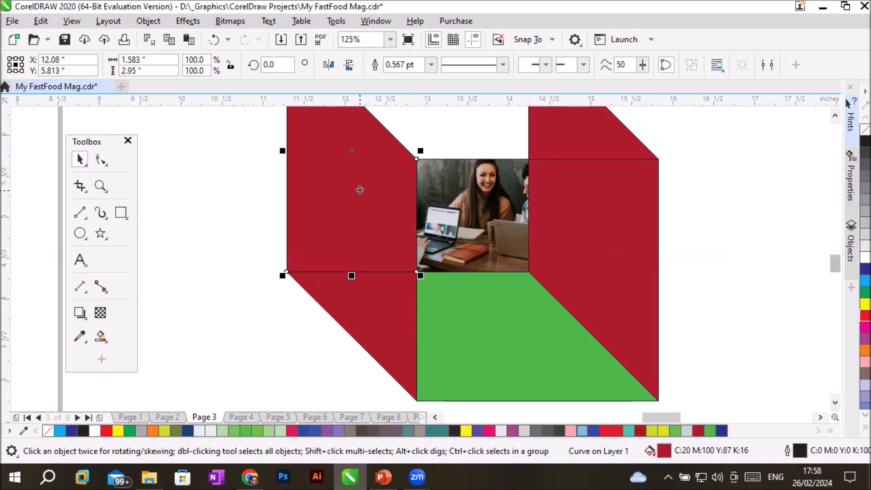
pyautogui.scroll(-1, 500, 226)
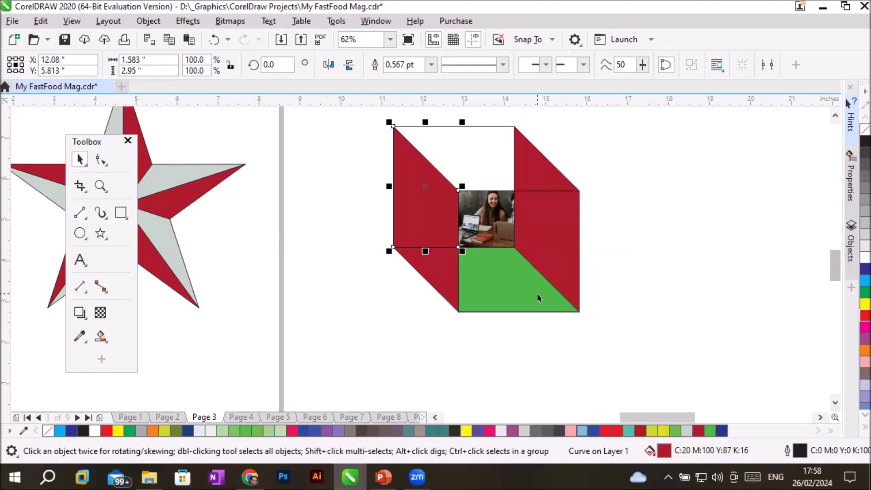
pyautogui.keyDown('shift'); pyautogui.click(451, 272); pyautogui.keyUp('shift')
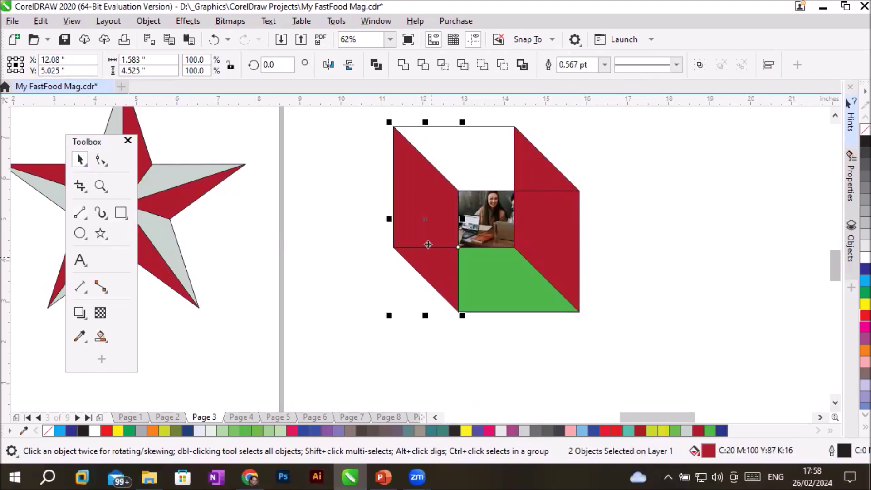
pyautogui.moveTo(423, 199); pyautogui.dragTo(330, 222)
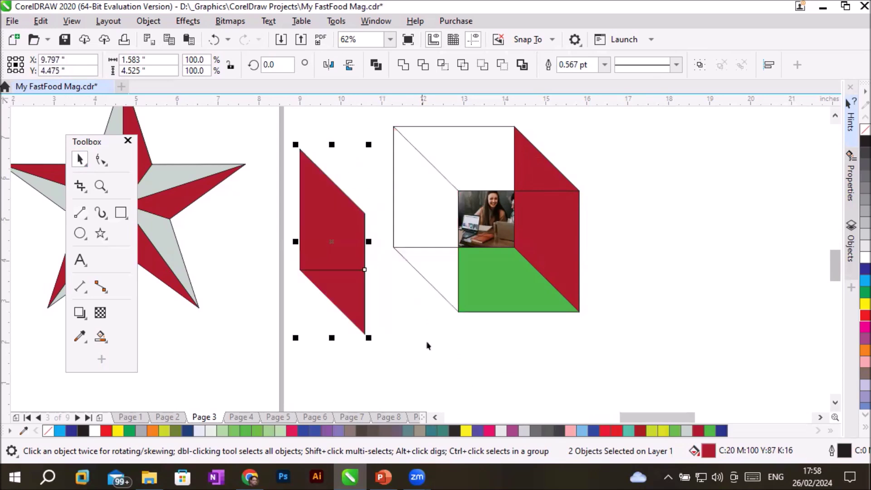
# - Weld the two detached dark red pieces into a single parallelogram
pyautogui.click(433, 371)
pyautogui.click(358, 313)
pyautogui.click(342, 229)
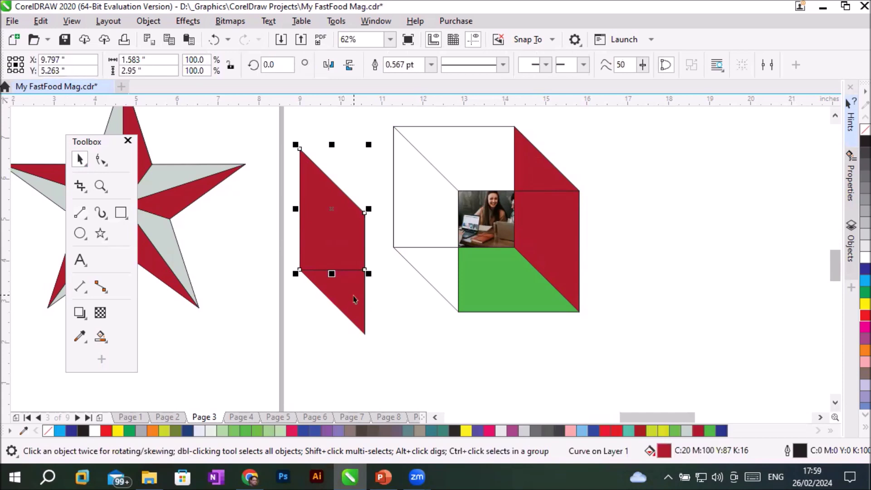
pyautogui.keyDown('shift'); pyautogui.click(353, 297); pyautogui.keyUp('shift')
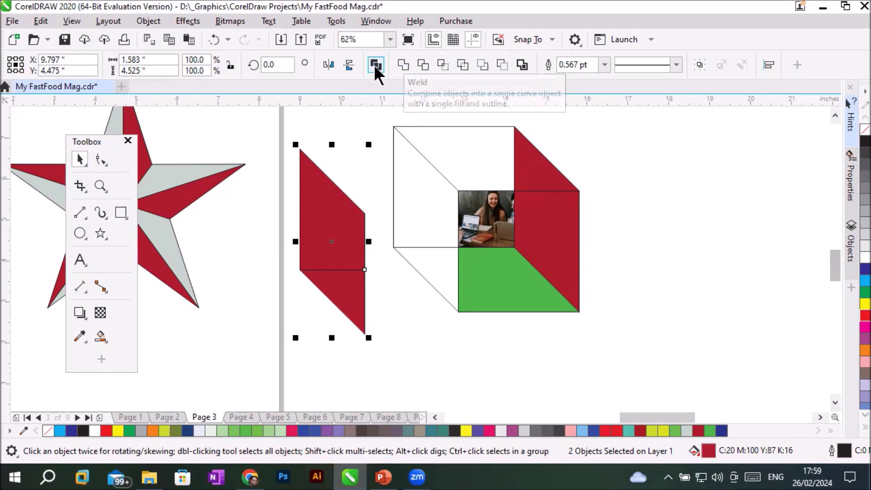
pyautogui.click(402, 63)
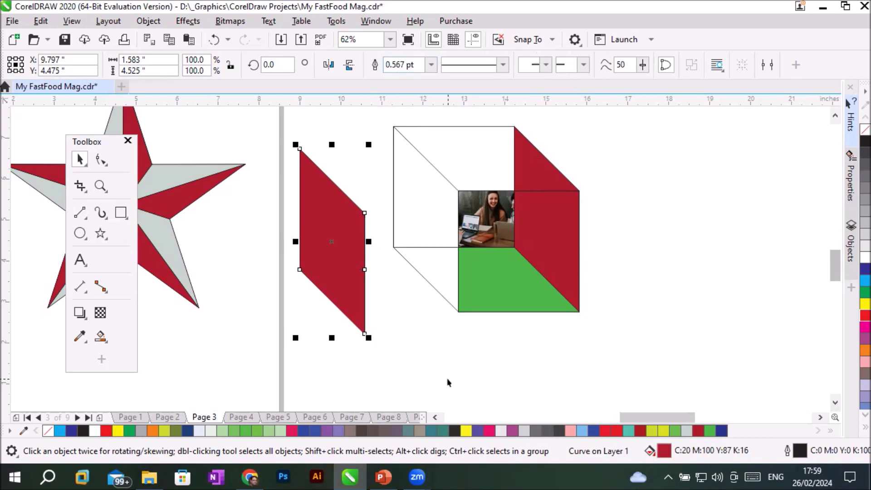
pyautogui.scroll(2, 316, 270)
pyautogui.scroll(-2, 316, 270)
# - Import mimi-thian-slWBjTGhREQ-unsplash.jpg from the Computer room Products folder, placing it about 3.38 in wide over the dark red parallelogram
pyautogui.click(12, 21)
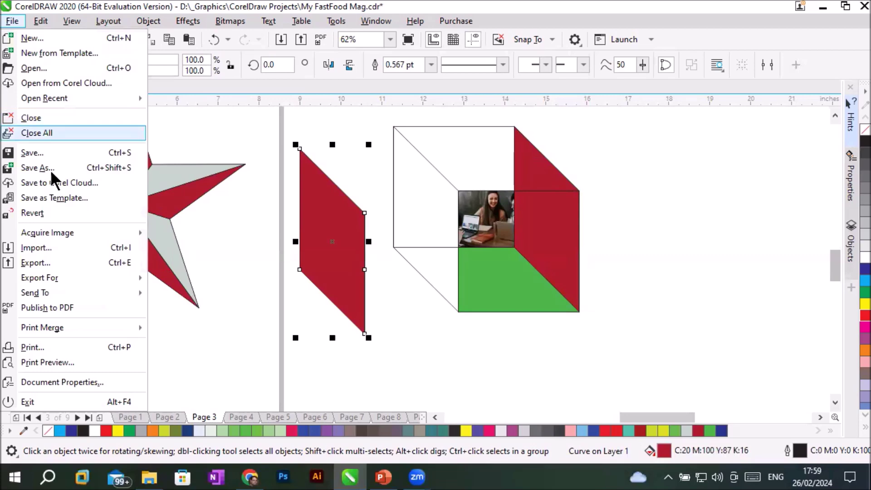
pyautogui.click(38, 241)
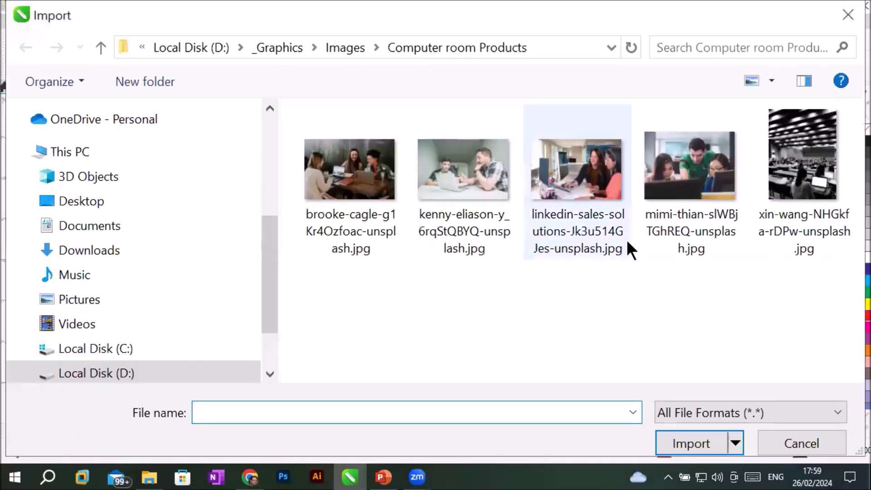
pyautogui.click(708, 161)
pyautogui.doubleClick(706, 159)
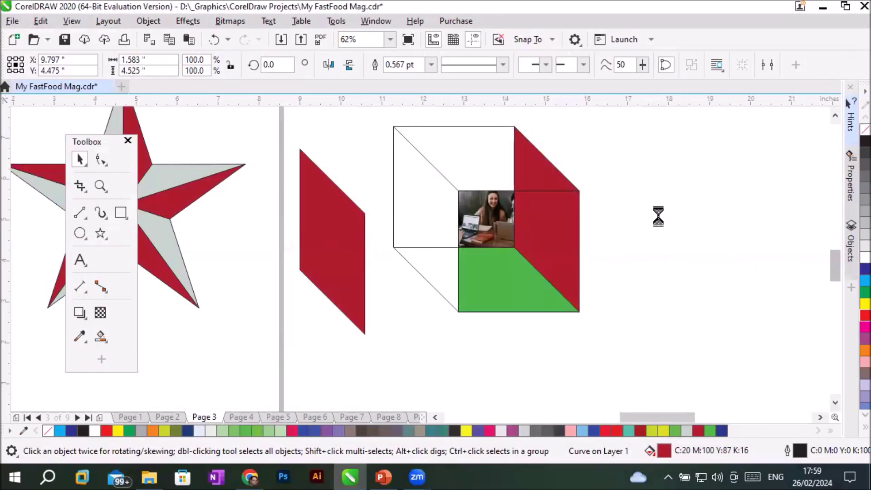
pyautogui.moveTo(299, 234); pyautogui.dragTo(432, 364)
# - PowerClip the newly imported photo inside the detached dark red parallelogram
pyautogui.rightClick(355, 268)
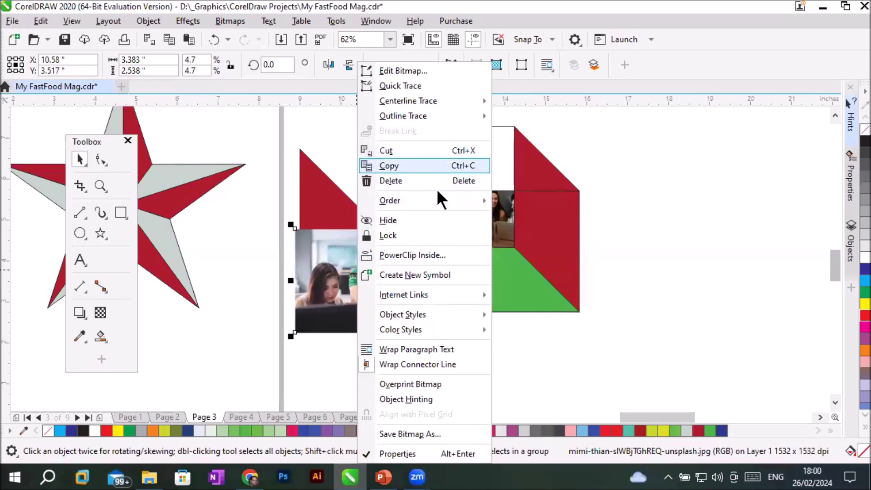
pyautogui.click(431, 256)
pyautogui.click(320, 206)
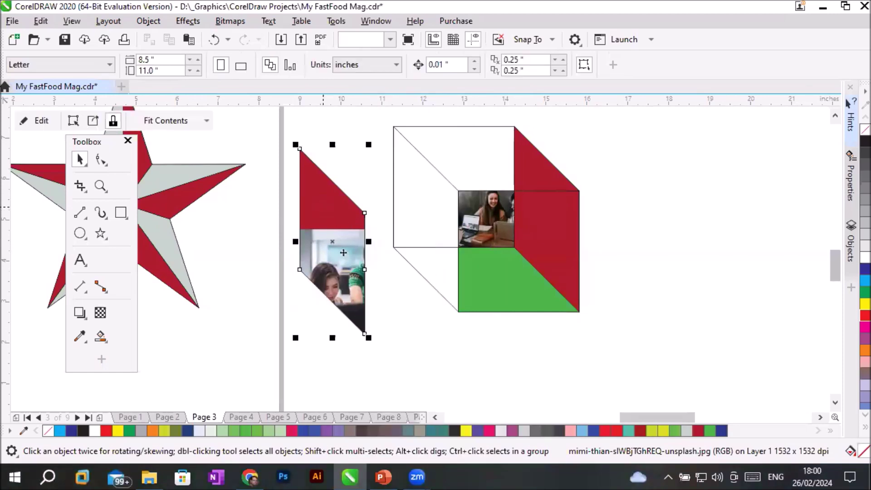
# - Stretch the clipped photo to fill the parallelogram and move the piece back onto the cube's open left face
pyautogui.click(195, 122)
pyautogui.click(215, 193)
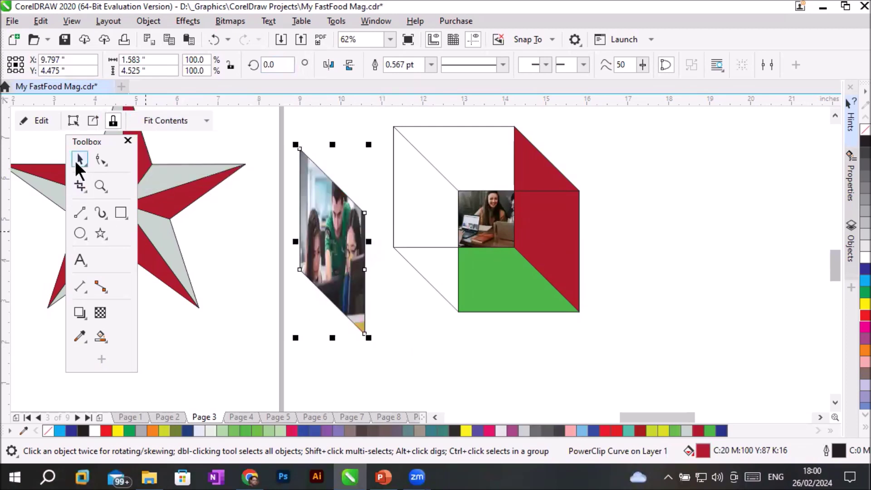
pyautogui.moveTo(341, 257); pyautogui.dragTo(435, 237)
pyautogui.click(590, 376)
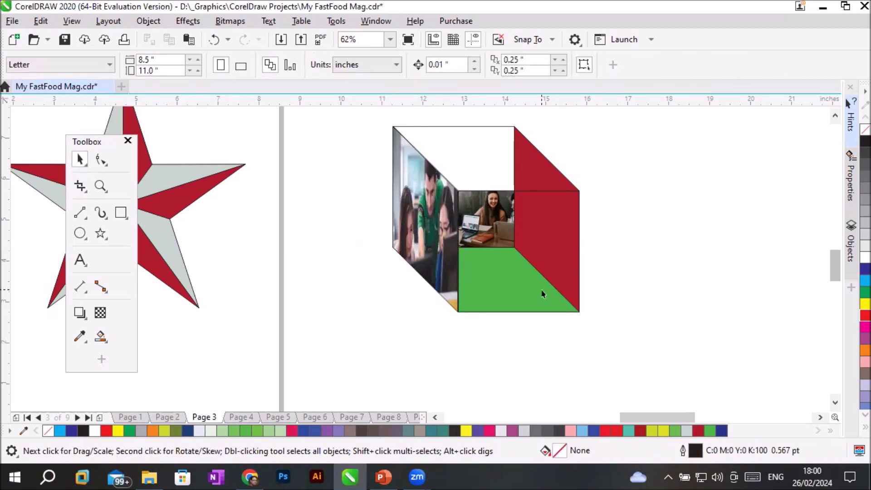
# - Select the cube's two right-hand dark red pieces together and switch to PowerPoint to view the Shaping Tools slide
pyautogui.click(528, 167)
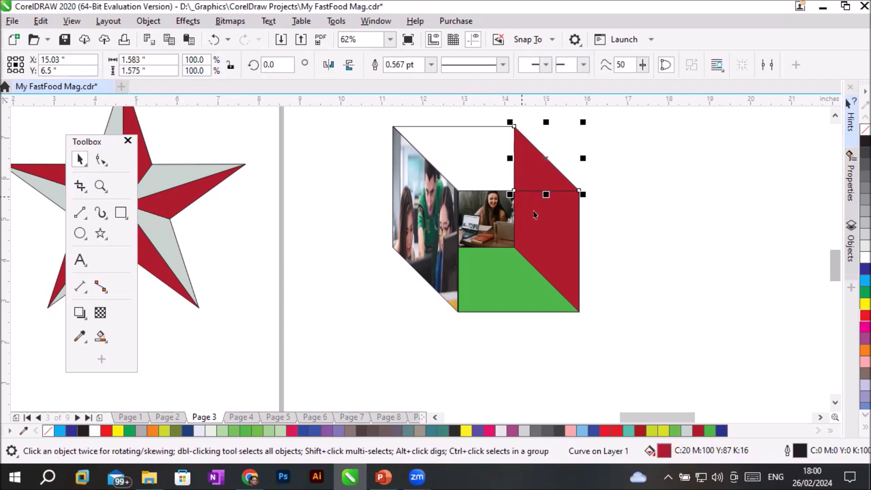
pyautogui.click(547, 220)
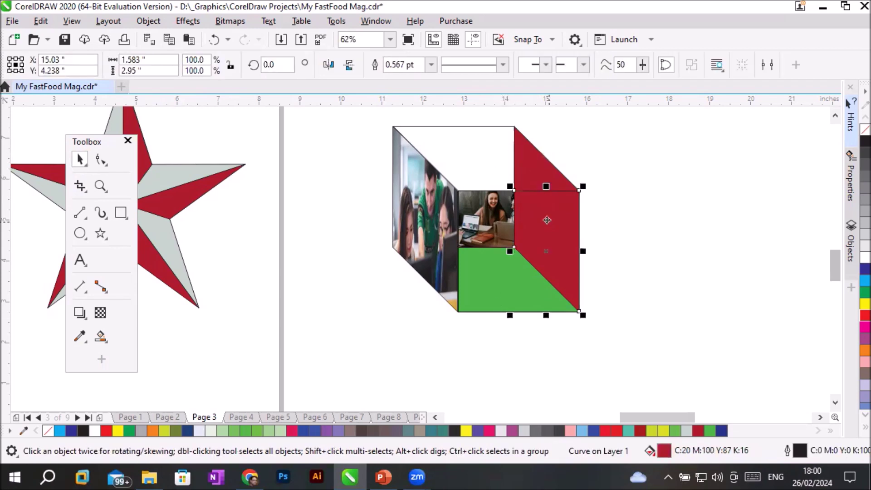
pyautogui.keyDown('shift'); pyautogui.click(530, 157); pyautogui.keyUp('shift')
pyautogui.click(646, 186)
pyautogui.click(542, 184)
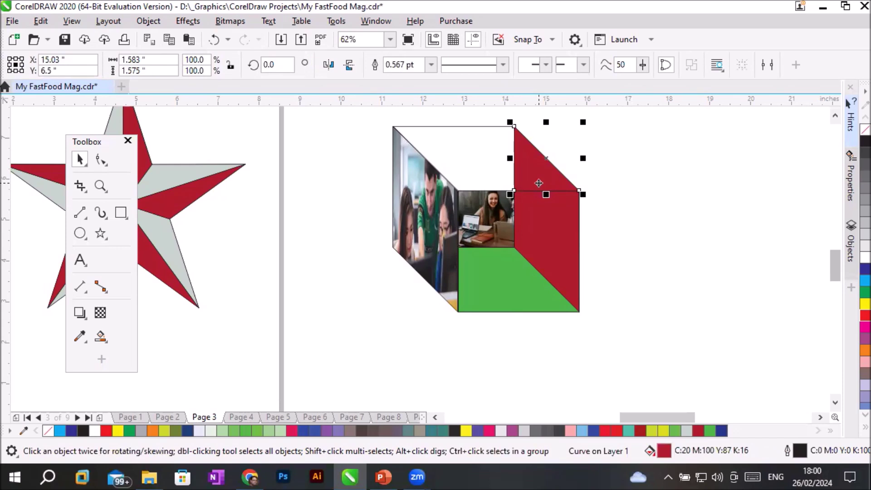
pyautogui.keyDown('shift'); pyautogui.click(551, 229); pyautogui.keyUp('shift')
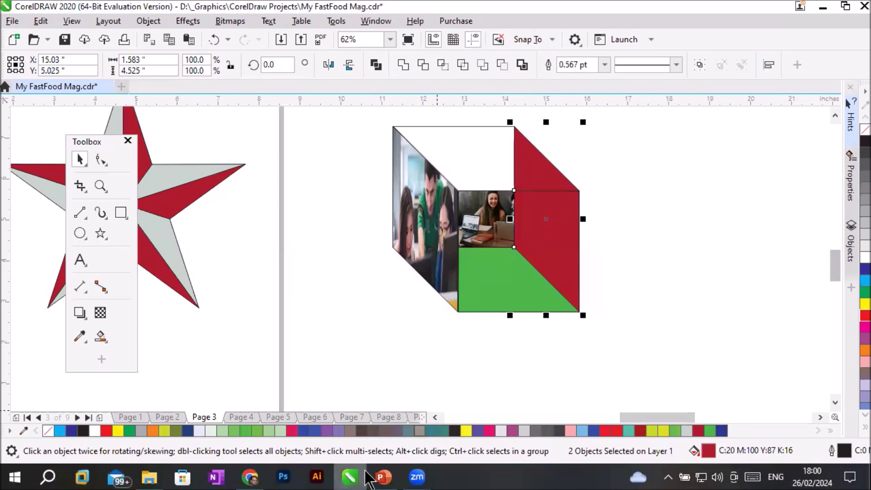
pyautogui.click(383, 476)
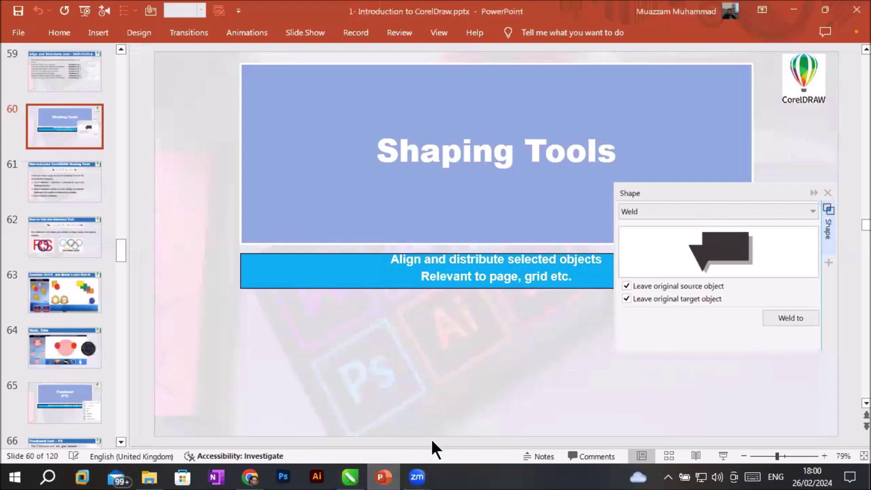
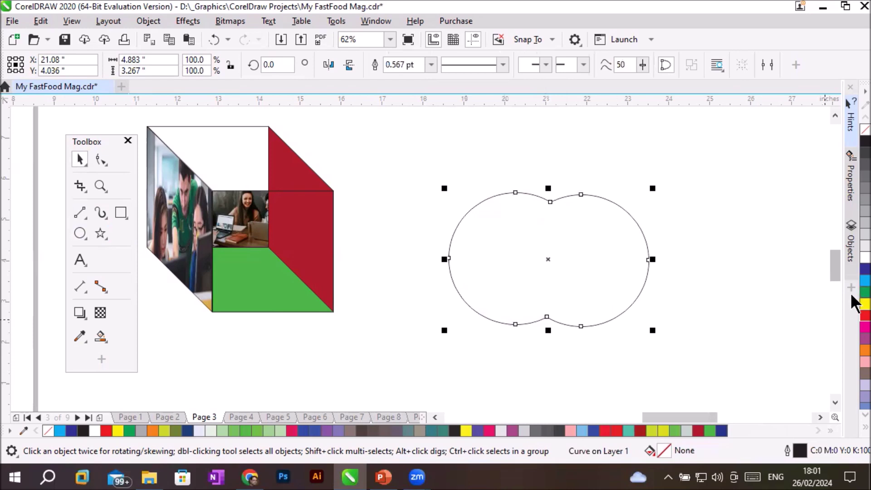
# - Fill the welded double-circle shape with cyan (C100 M0 Y0 K0) and give it a dashed 10 pt outline
pyautogui.click(865, 280)
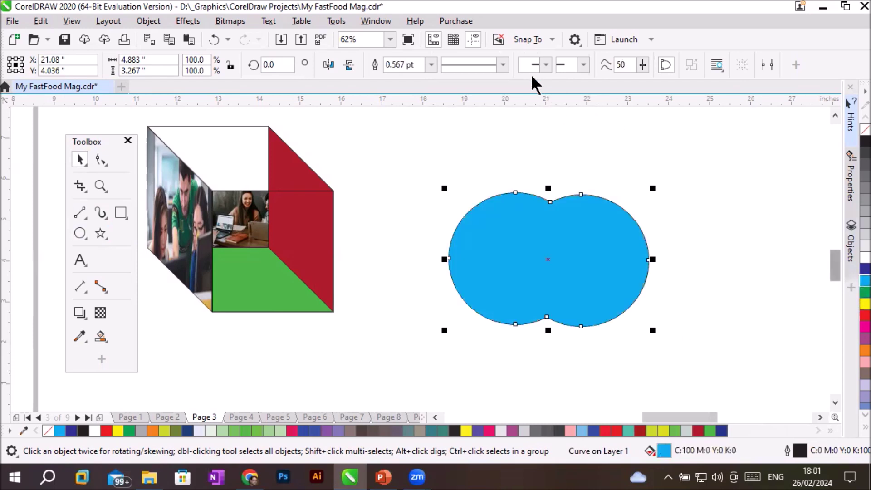
pyautogui.click(501, 63)
pyautogui.click(490, 111)
pyautogui.click(430, 65)
pyautogui.click(417, 183)
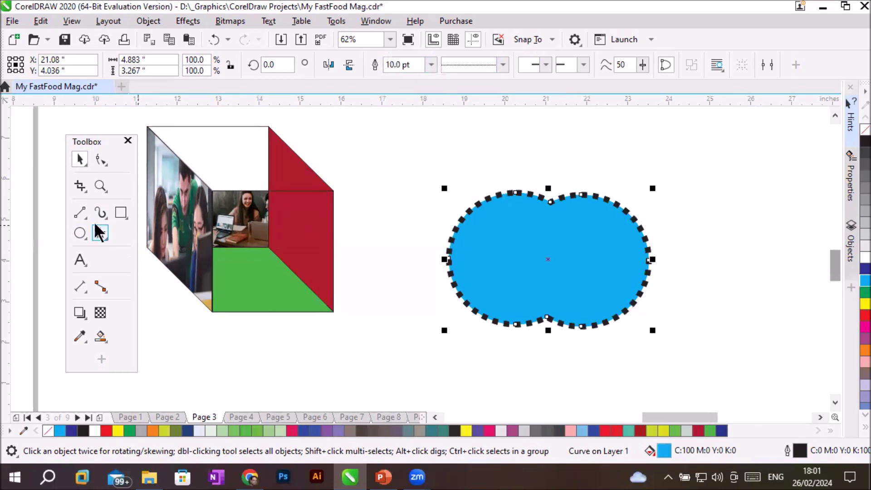
# - Draw a rectangle about 7.0 by 1.82 in over the upper part of the cyan shape and fill it red
pyautogui.click(121, 212)
pyautogui.moveTo(403, 159)
pyautogui.mouseDown()
pyautogui.moveTo(515, 217)
pyautogui.moveTo(702, 236)
pyautogui.moveTo(690, 235)
pyautogui.mouseUp()
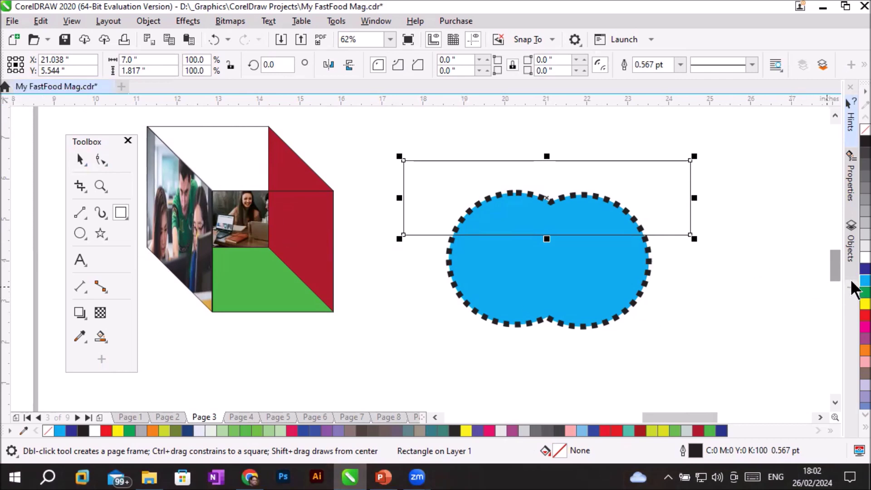
pyautogui.click(851, 315)
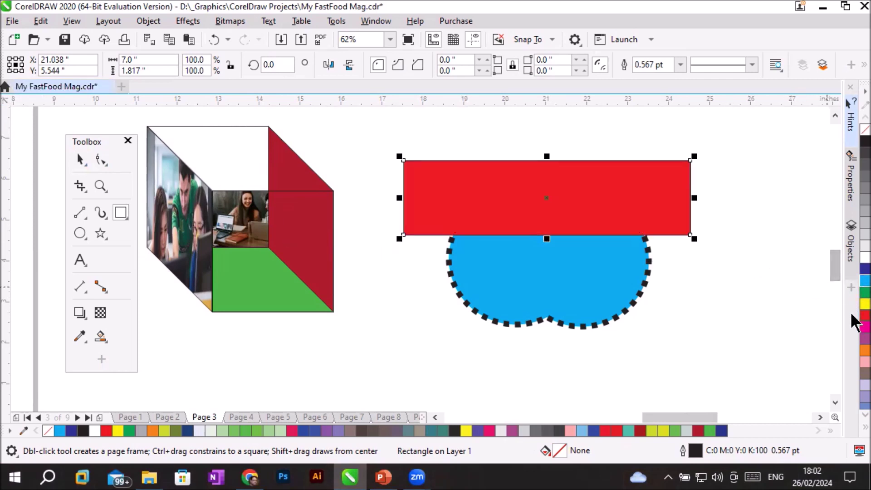
pyautogui.click(723, 331)
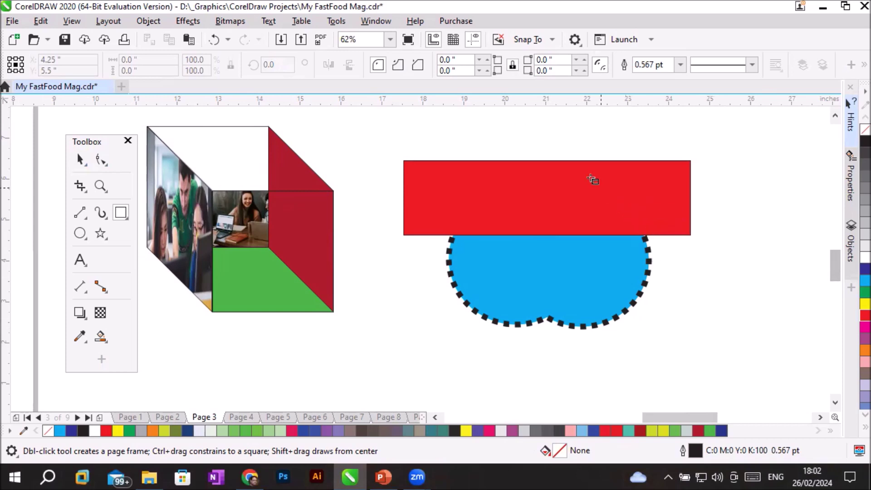
# - Select the red rectangle together with the cyan shape and trim the cyan shape with the rectangle
pyautogui.scroll(10, 592, 177)
pyautogui.scroll(-12, 592, 119)
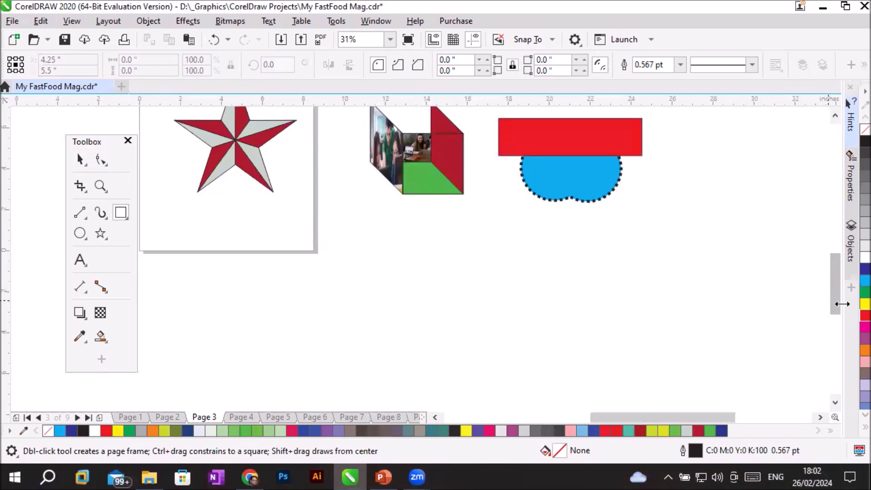
pyautogui.scroll(3, 834, 285)
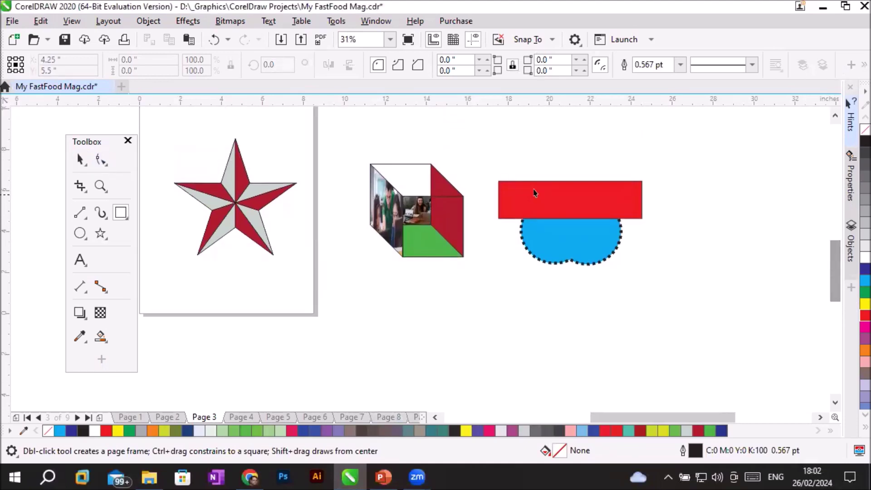
pyautogui.click(83, 159)
pyautogui.moveTo(486, 155); pyautogui.dragTo(685, 301)
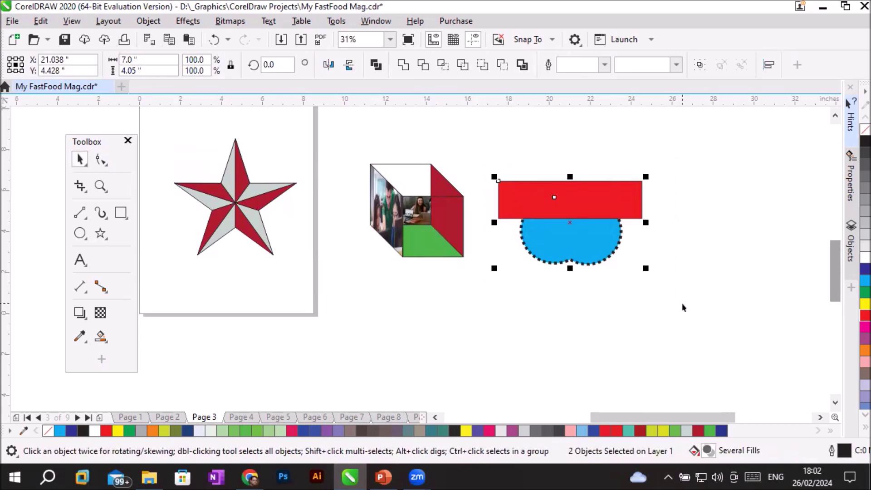
pyautogui.click(421, 62)
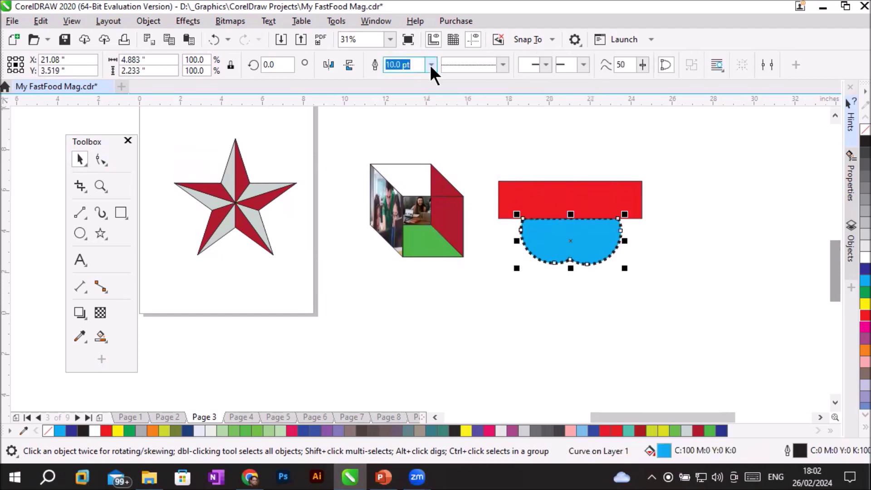
pyautogui.scroll(4, 617, 183)
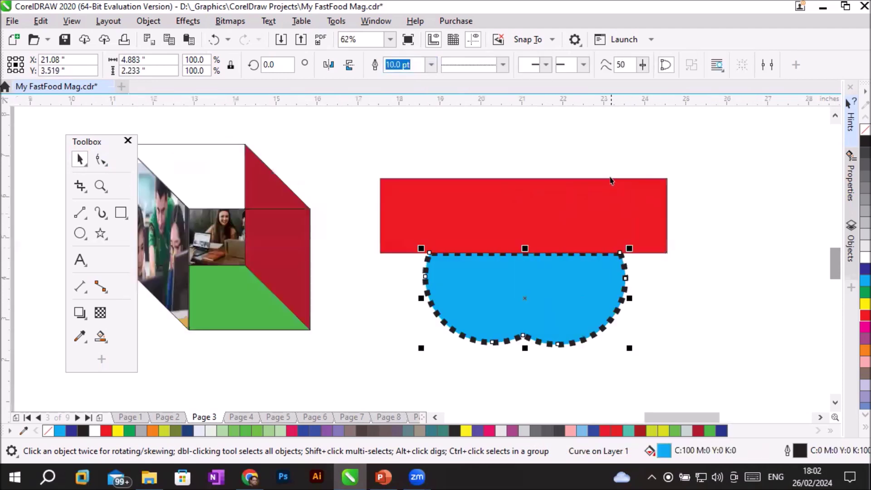
# - Move the trimmed cyan shape down and away from the red rectangle, and undo that move
pyautogui.scroll(3, 580, 181)
pyautogui.scroll(-10, 566, 162)
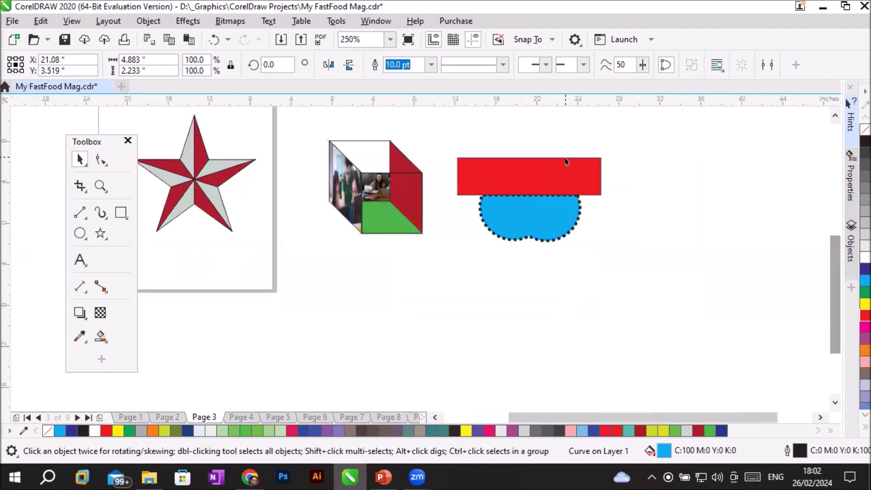
pyautogui.click(591, 191)
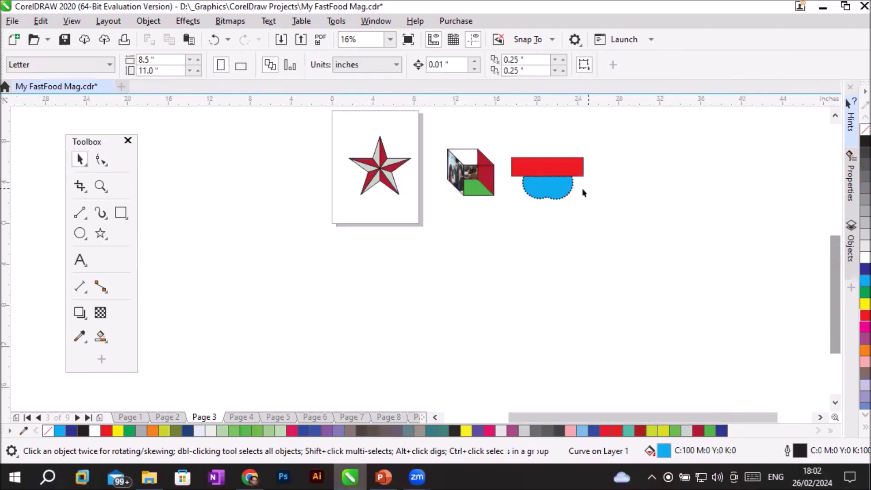
pyautogui.moveTo(562, 190); pyautogui.dragTo(607, 226)
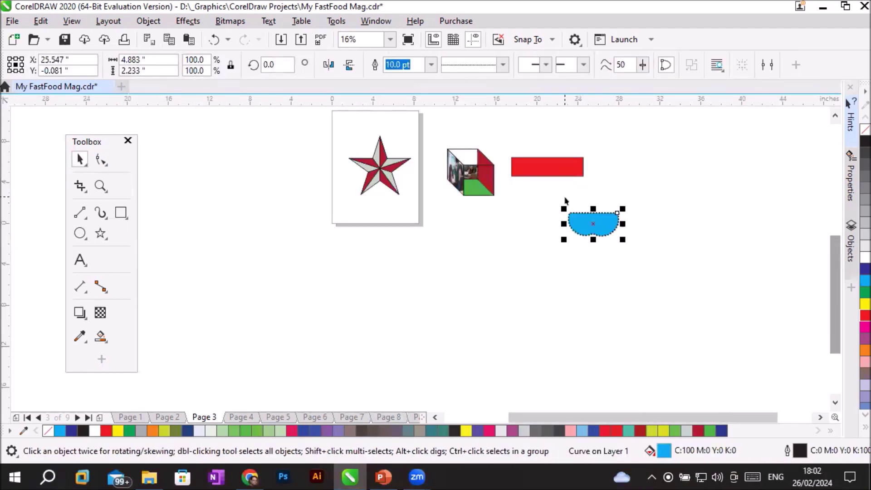
pyautogui.hotkey('ctrl', 'z')
# - Select the red rectangle together with the trimmed cyan shape and weld them into one shape
pyautogui.keyDown('shift'); pyautogui.click(563, 167); pyautogui.keyUp('shift')
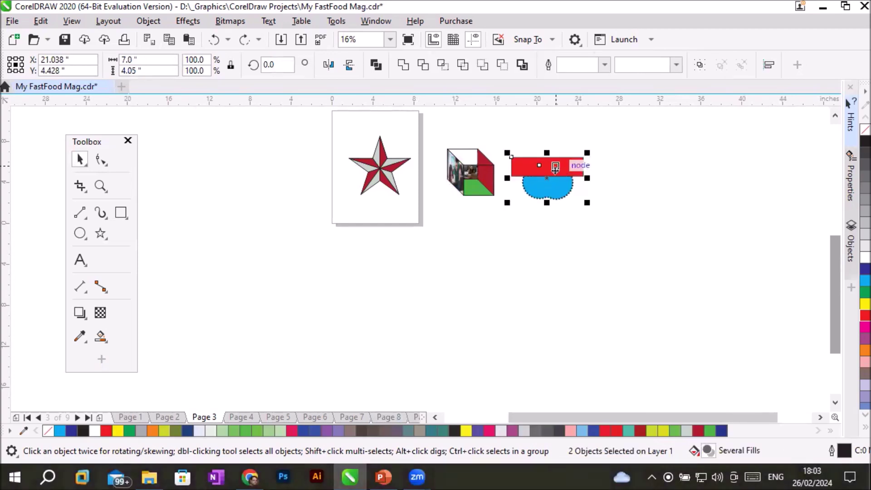
pyautogui.moveTo(498, 136); pyautogui.dragTo(618, 246)
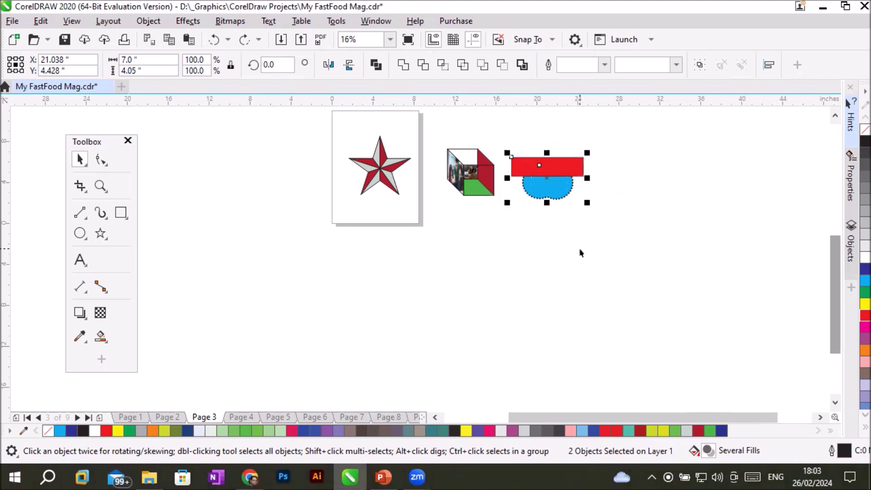
pyautogui.click(402, 66)
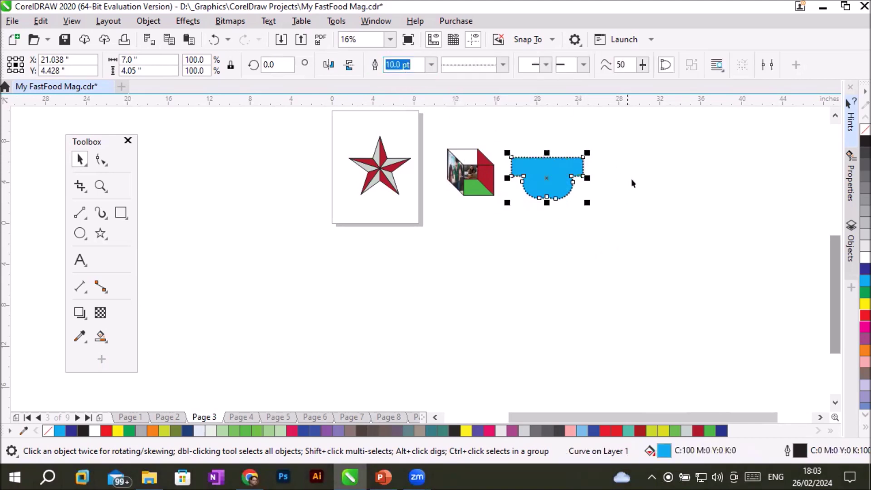
pyautogui.scroll(2, 603, 145)
pyautogui.scroll(2, 525, 148)
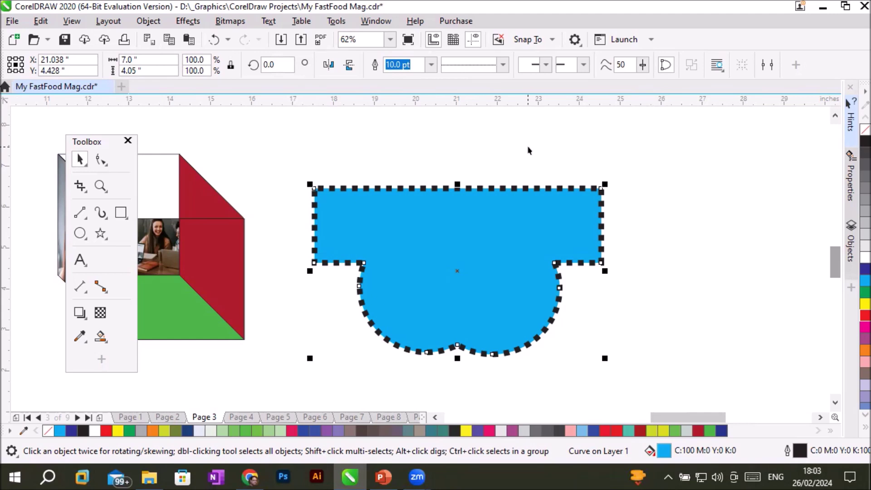
# - Draw a five-pointed star about 1.35 by 1.9 in across the cyan shape's upper edge and weld the two together
pyautogui.click(101, 234)
pyautogui.moveTo(438, 137); pyautogui.dragTo(497, 219)
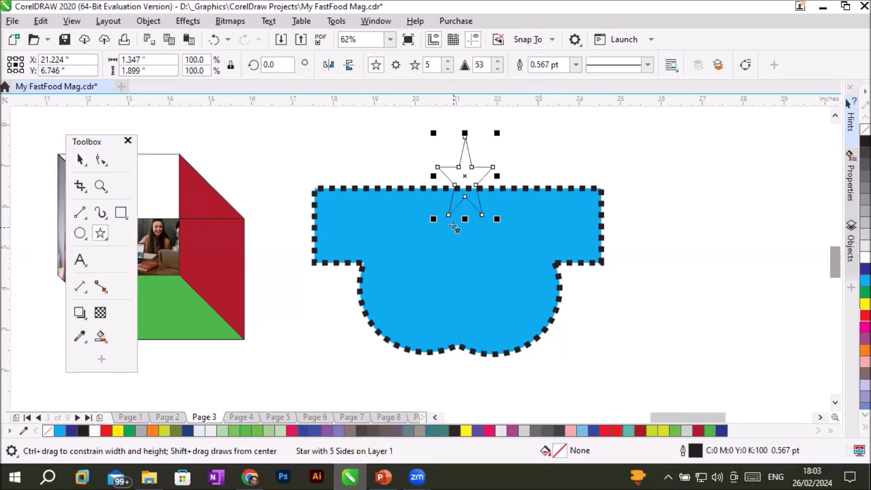
pyautogui.click(79, 159)
pyautogui.moveTo(288, 121); pyautogui.dragTo(631, 362)
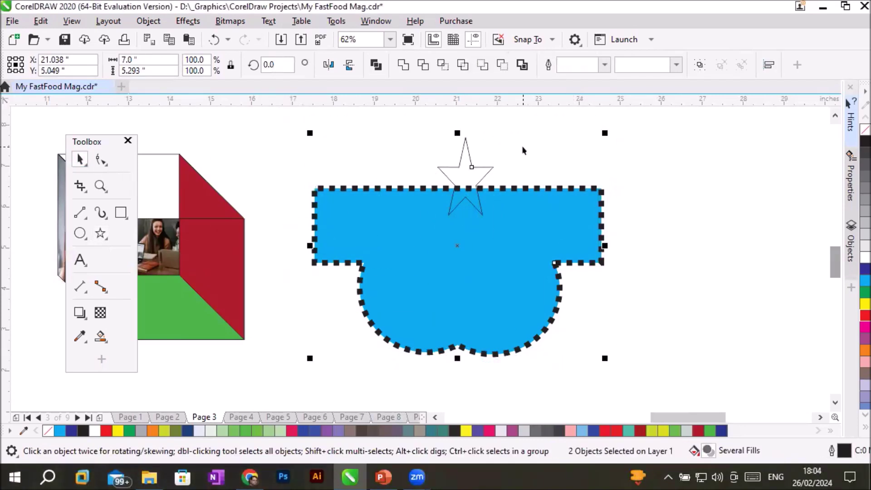
pyautogui.click(402, 65)
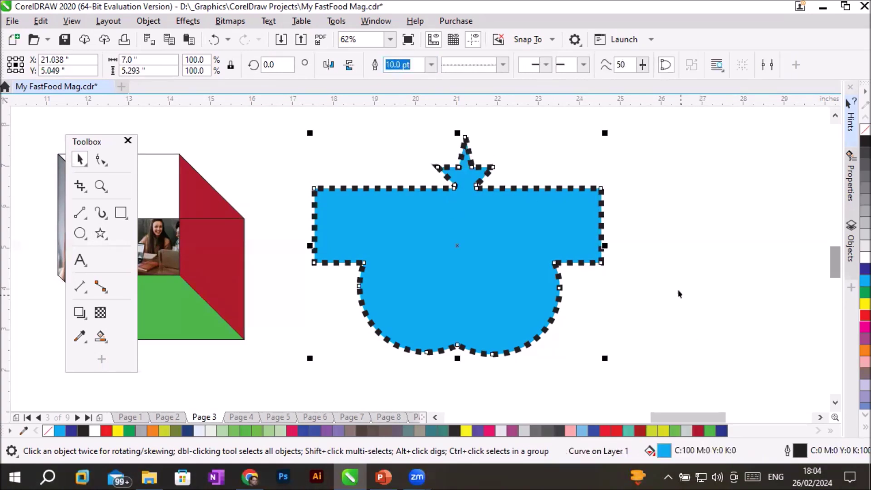
pyautogui.click(660, 250)
pyautogui.scroll(2, 601, 143)
pyautogui.scroll(-2, 601, 143)
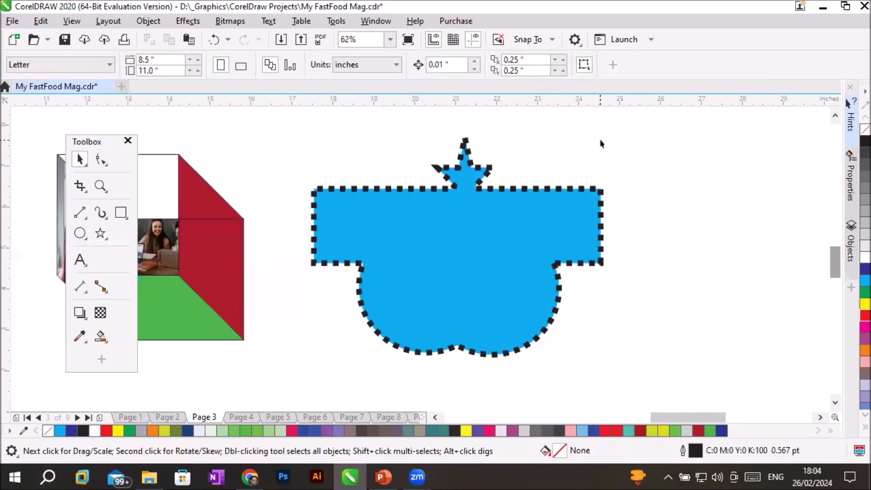
# - Give the welded star shape a solid green outline and a yellow fill
pyautogui.click(496, 192)
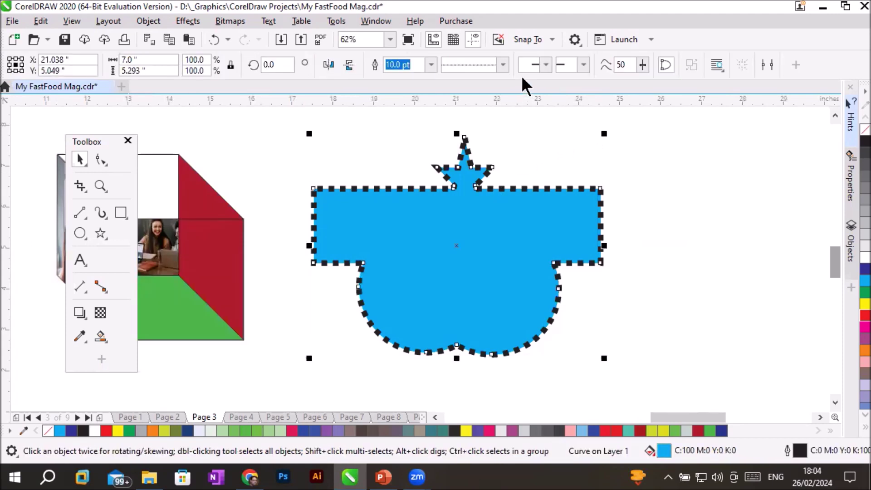
pyautogui.click(501, 64)
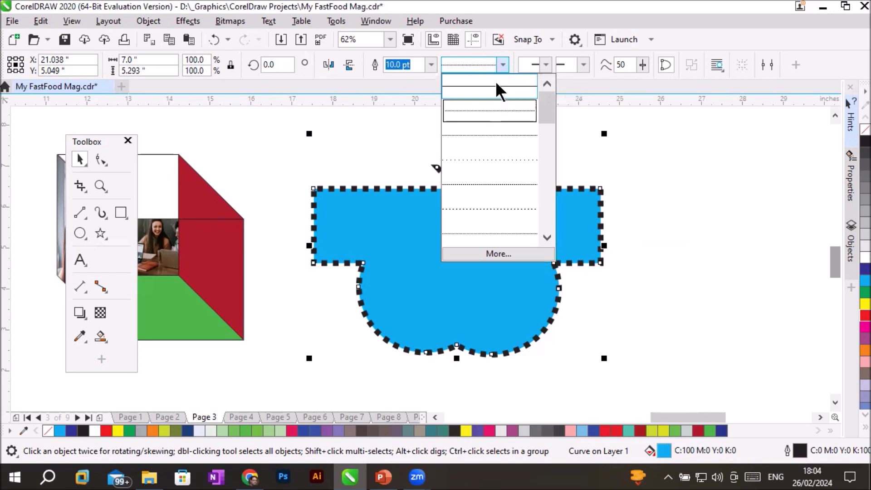
pyautogui.click(490, 83)
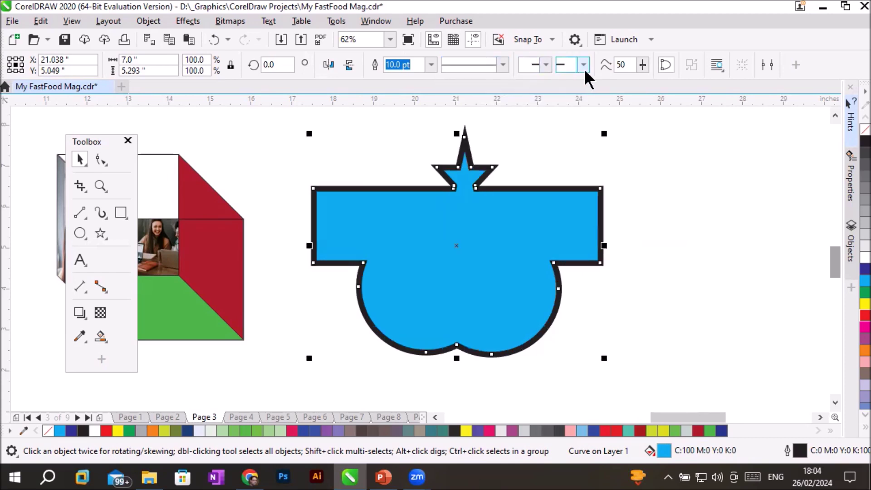
pyautogui.click(858, 270)
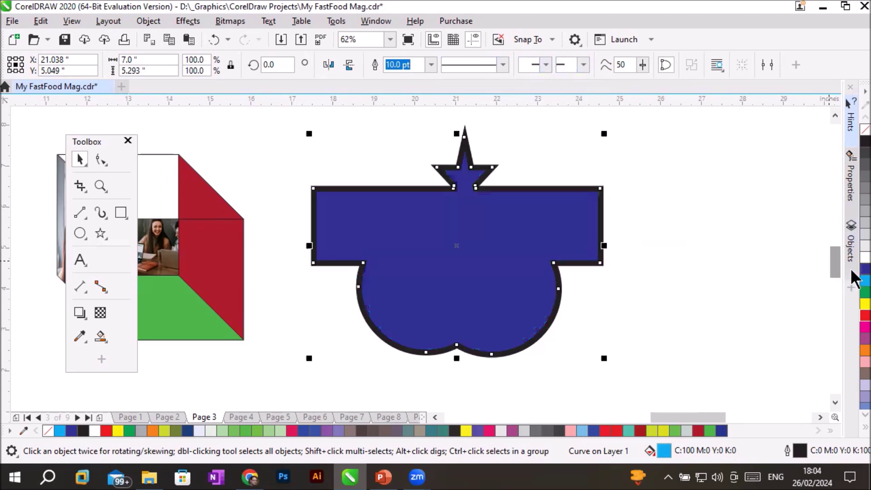
pyautogui.click(858, 304)
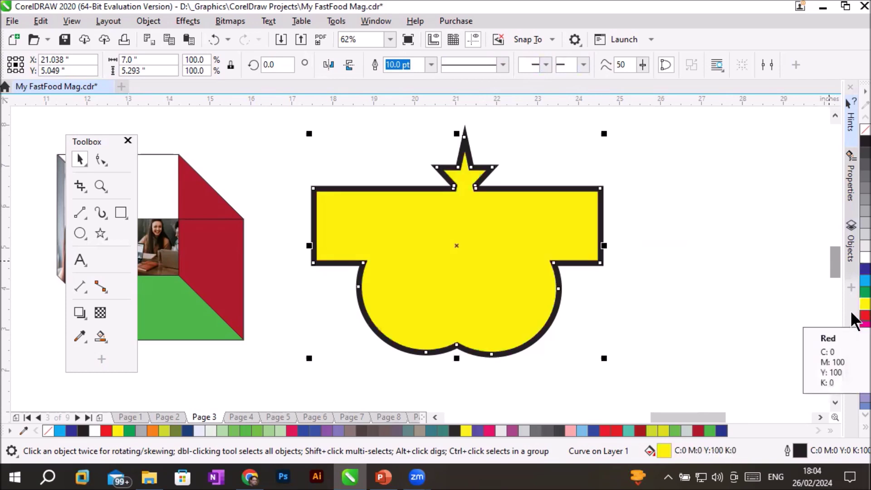
pyautogui.rightClick(863, 292)
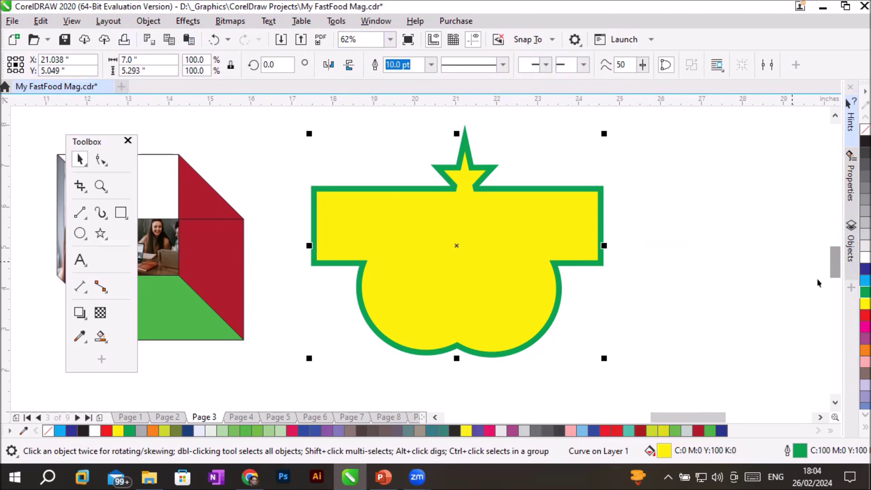
# - Draw a rectangle about 5.95 by 2.37 in on the empty area to the right of the yellow shape
pyautogui.click(819, 416)
pyautogui.click(818, 415)
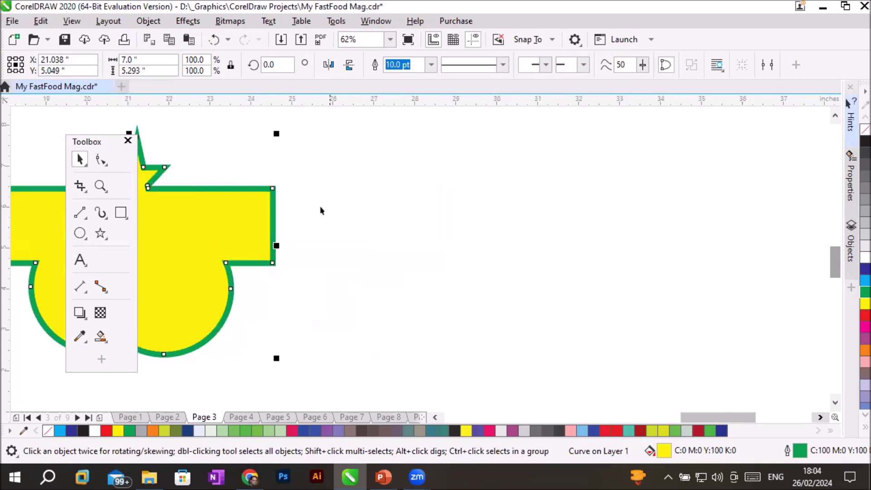
pyautogui.click(120, 212)
pyautogui.moveTo(443, 190); pyautogui.dragTo(688, 288)
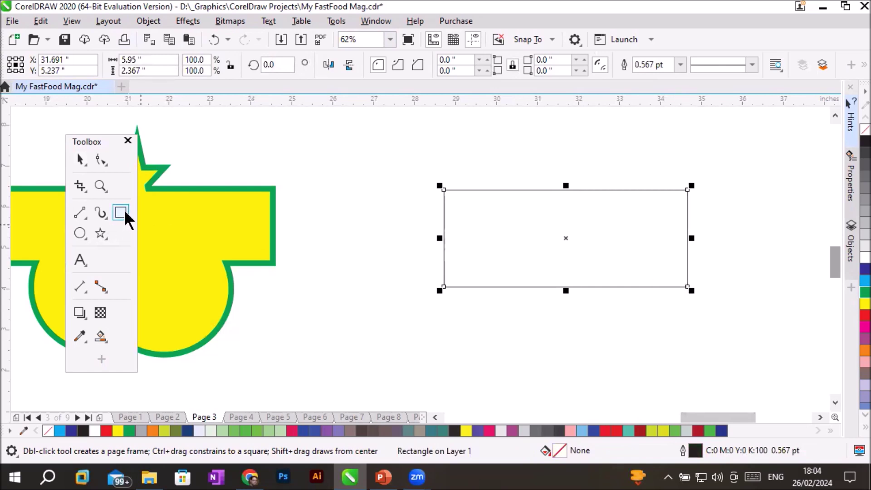
# - Draw an ellipse about 1.08 by 1.45 in overlapping the rectangle's lower edge near its left end and place a copy near its right end
pyautogui.click(79, 232)
pyautogui.moveTo(459, 262); pyautogui.dragTo(511, 330)
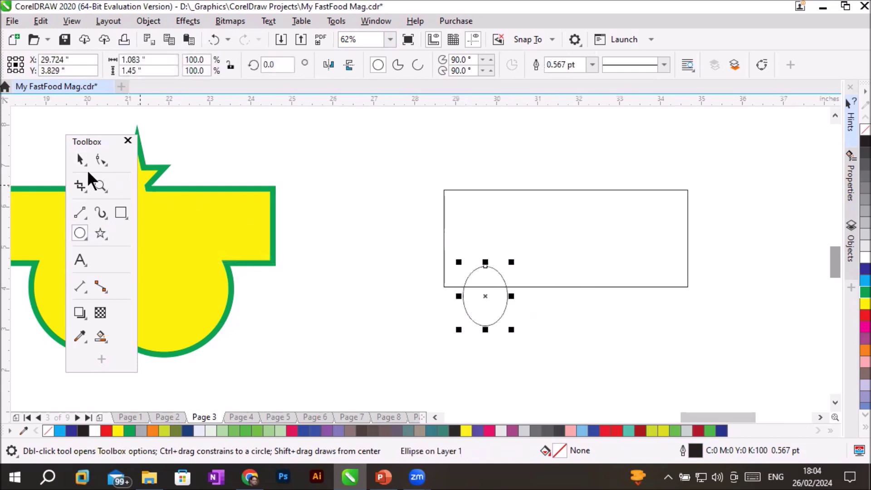
pyautogui.click(80, 159)
pyautogui.moveTo(482, 307); pyautogui.dragTo(635, 309)
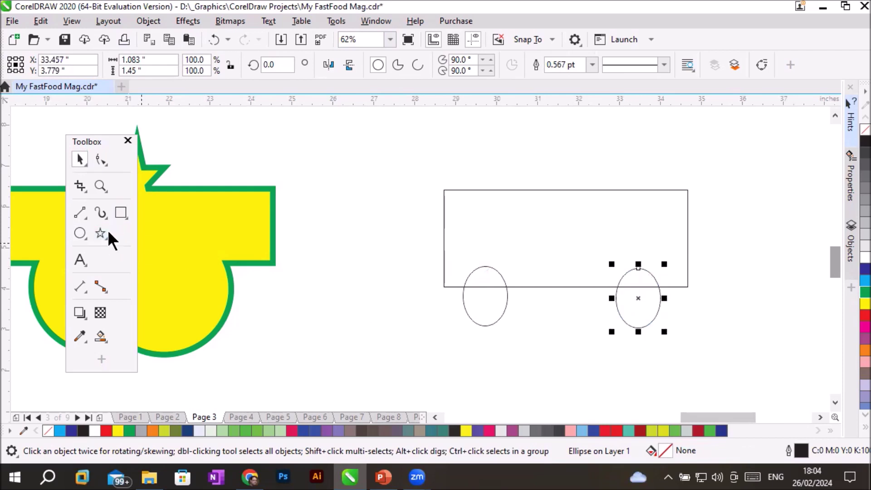
# - Add a narrow ellipse about 0.5 by 1.35 in on the rectangle's left edge and a small rectangle about 0.42 by 0.77 in on its right edge
pyautogui.click(80, 233)
pyautogui.moveTo(433, 210); pyautogui.dragTo(452, 265)
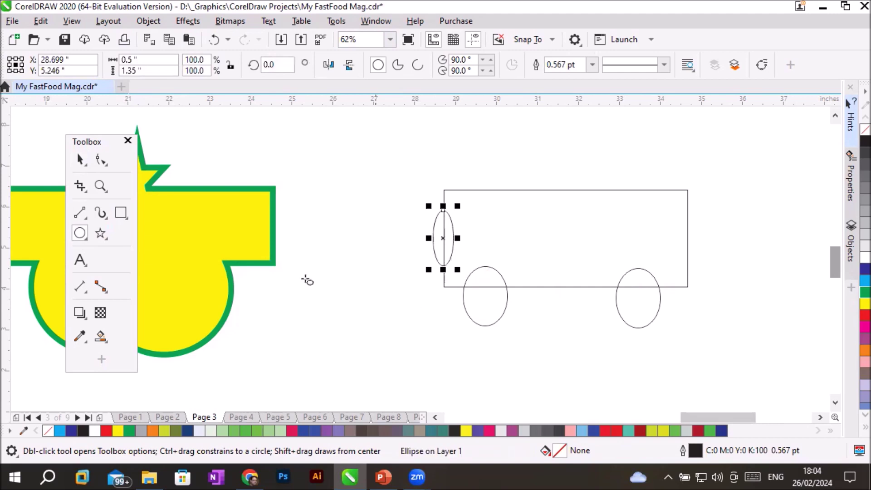
pyautogui.click(121, 212)
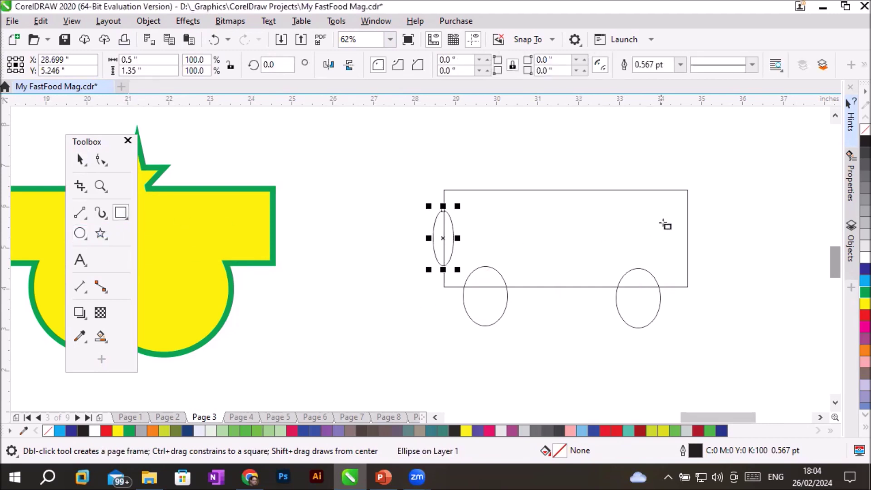
pyautogui.moveTo(682, 216); pyautogui.dragTo(699, 248)
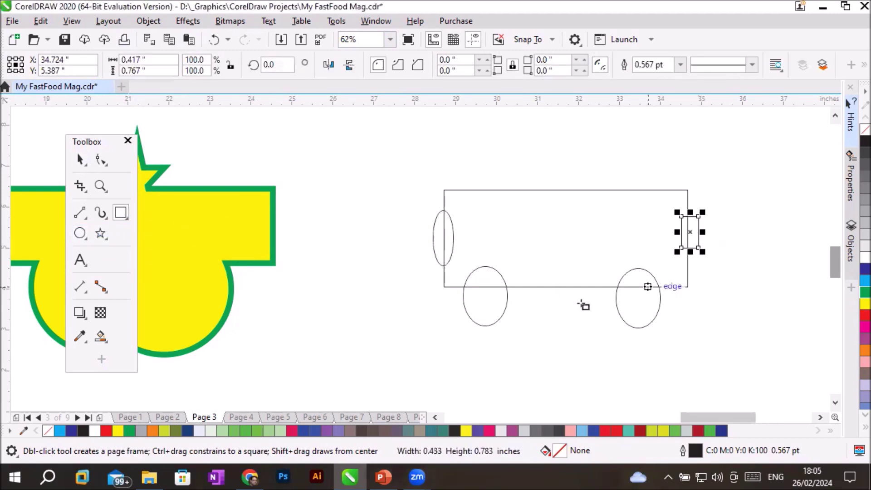
# - Draw an ellipse about 0.98 by 1.08 in above the left end of the large rectangle
pyautogui.click(80, 232)
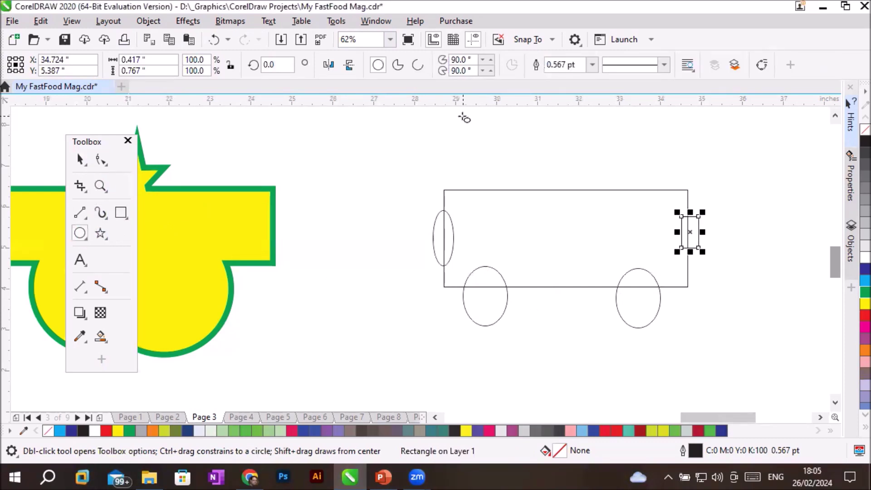
pyautogui.moveTo(462, 114); pyautogui.dragTo(503, 159)
pyautogui.click(120, 221)
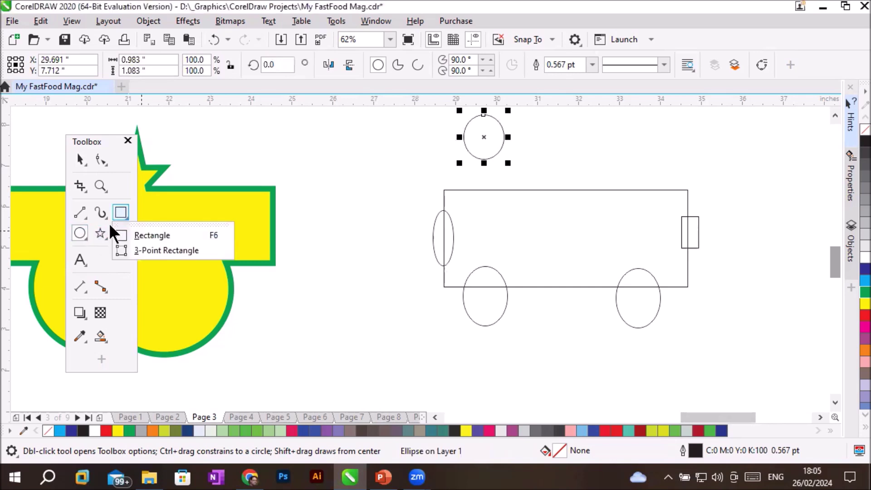
# - Draw a three-sided polygon about 0.64 by 1.14 in linking the upper ellipse to the large rectangle, and shift that ellipse to centre over it
pyautogui.click(102, 233)
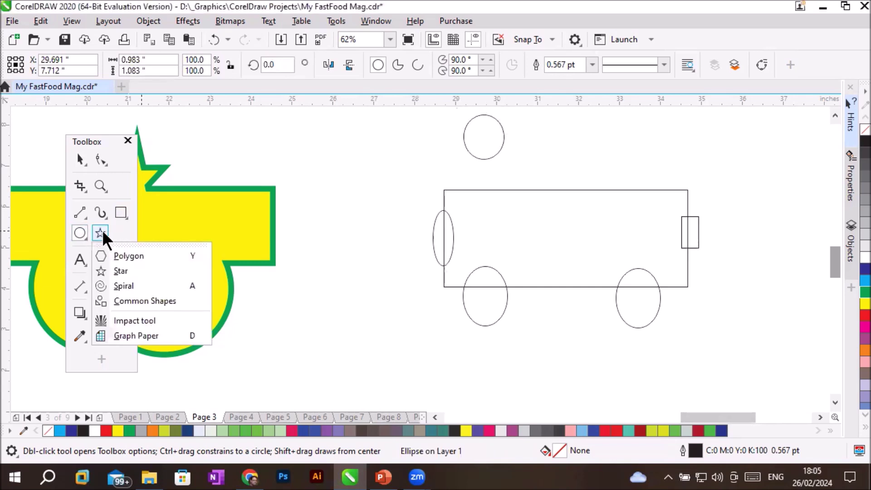
pyautogui.click(125, 255)
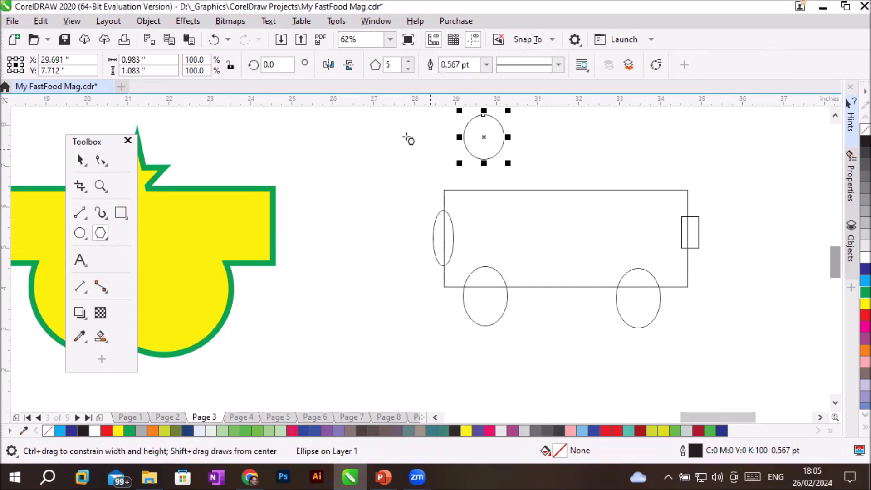
pyautogui.click(408, 69)
pyautogui.click(408, 68)
pyautogui.moveTo(476, 152); pyautogui.dragTo(506, 198)
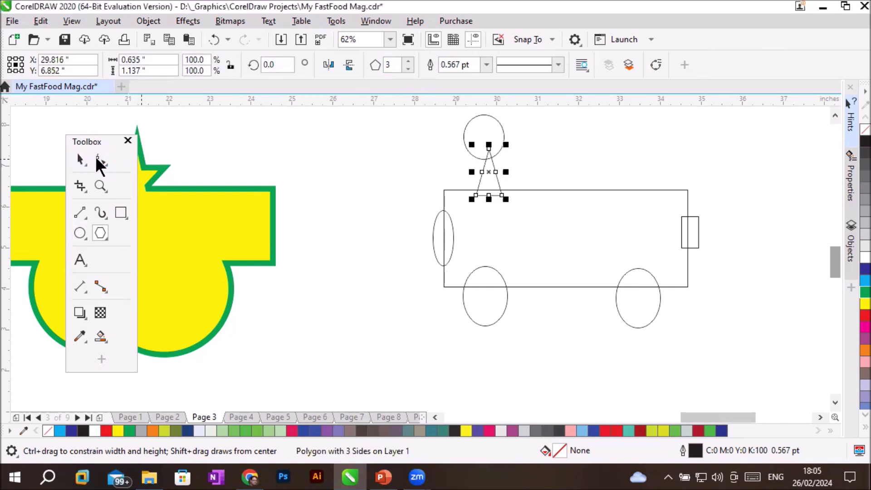
pyautogui.click(81, 157)
pyautogui.moveTo(496, 187)
pyautogui.mouseDown()
pyautogui.moveTo(480, 193)
pyautogui.moveTo(496, 187)
pyautogui.mouseUp()
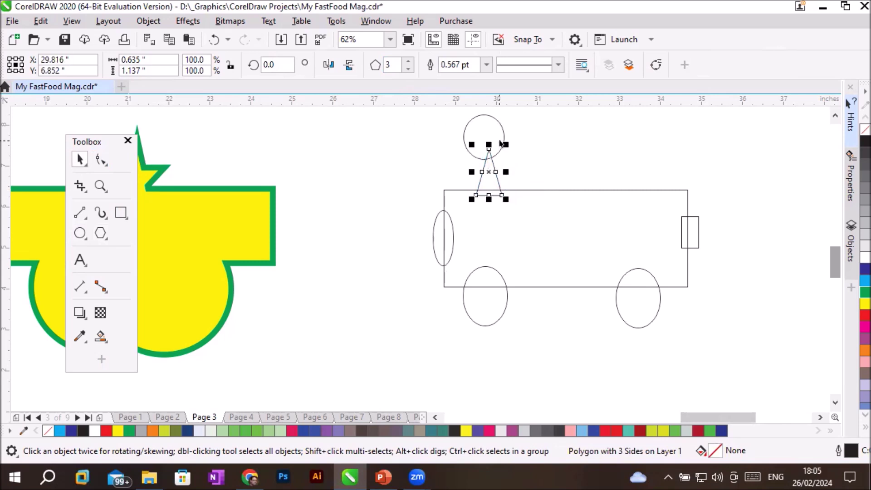
pyautogui.moveTo(503, 133); pyautogui.dragTo(509, 132)
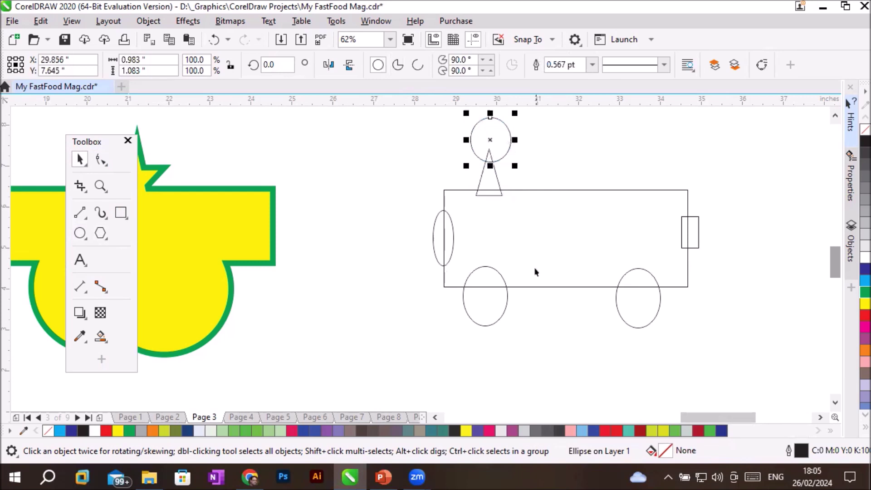
pyautogui.click(512, 334)
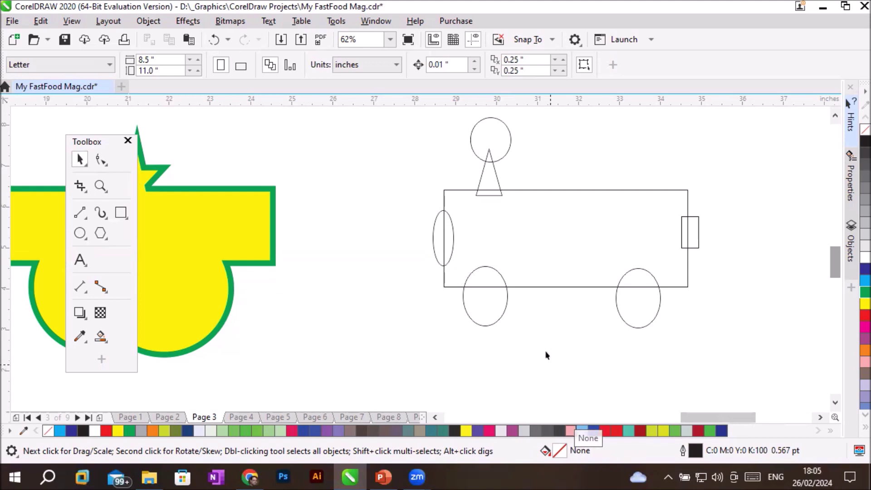
# - Select the triangle and show the document's object list with Page 1 and Page 2 collapsed
pyautogui.click(494, 171)
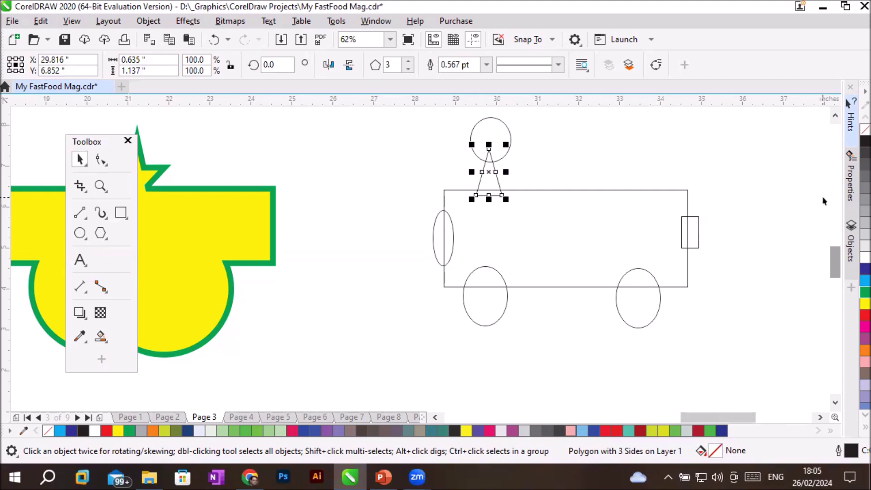
pyautogui.click(851, 248)
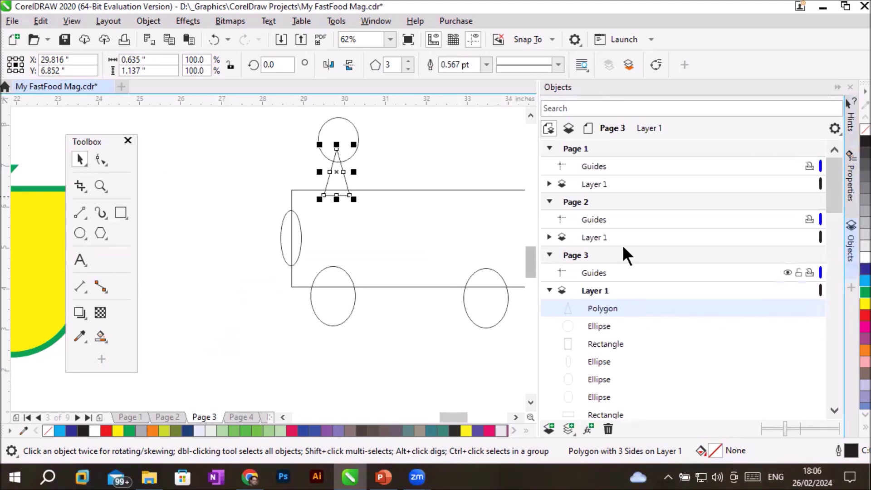
pyautogui.click(549, 148)
pyautogui.click(549, 165)
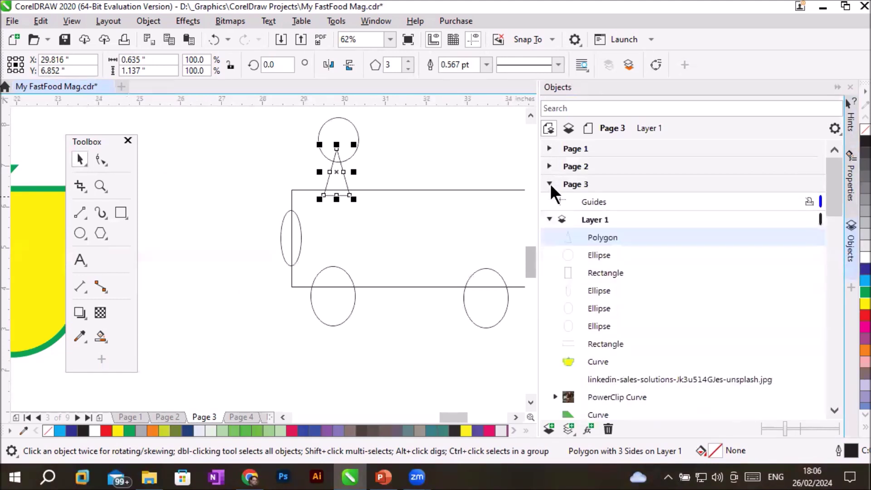
# - Fill the triangle with blue (C:100 M:100 Y:0 K:0) and the large rectangle with red (C:0 M:100 Y:100 K:0)
pyautogui.click(549, 184)
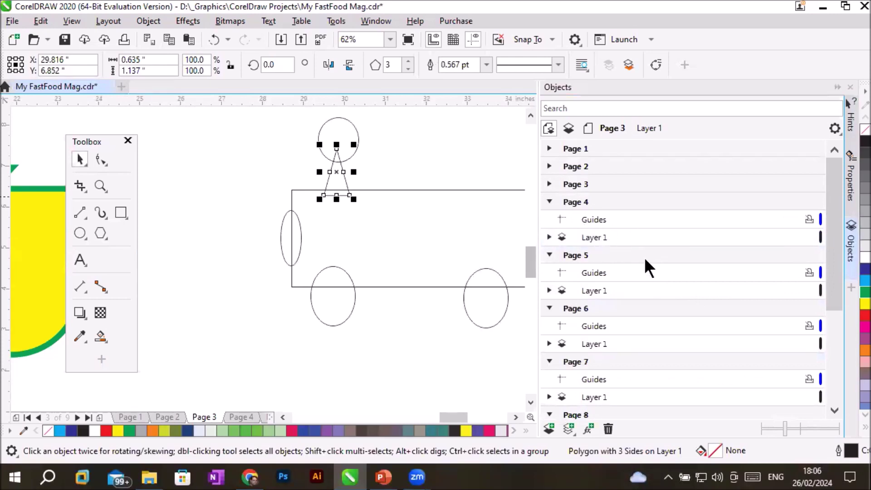
pyautogui.click(549, 184)
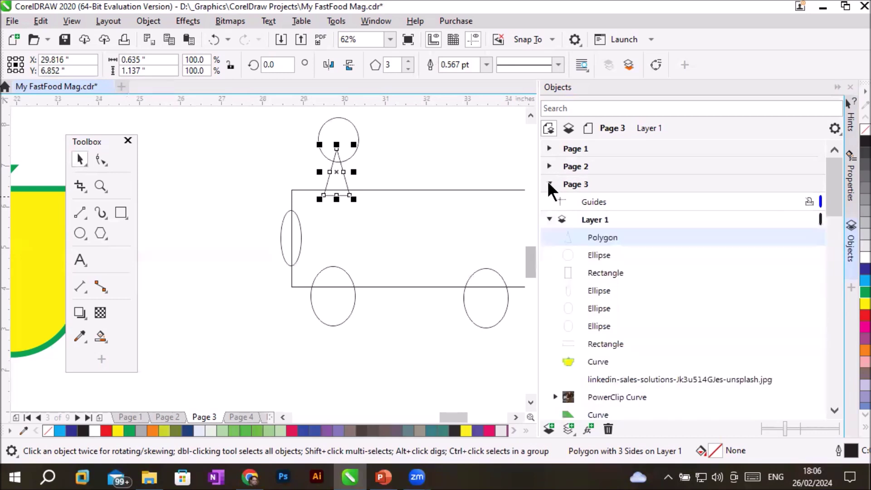
pyautogui.click(598, 236)
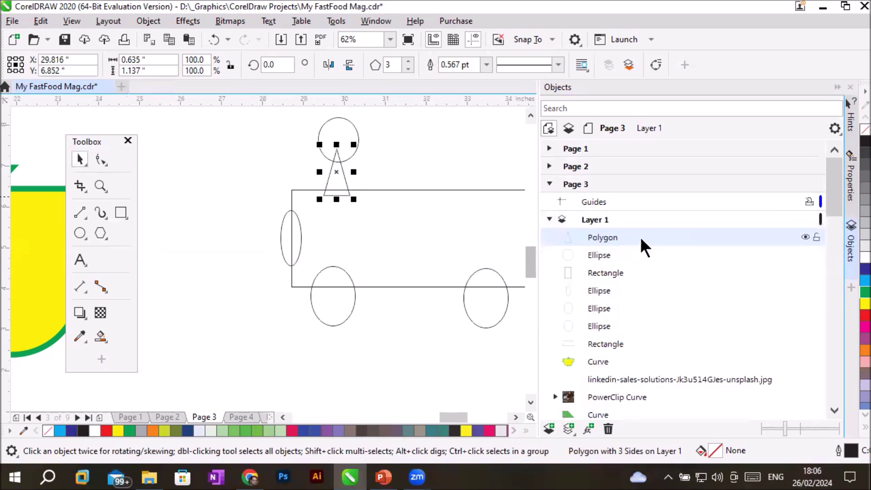
pyautogui.click(802, 235)
pyautogui.click(865, 269)
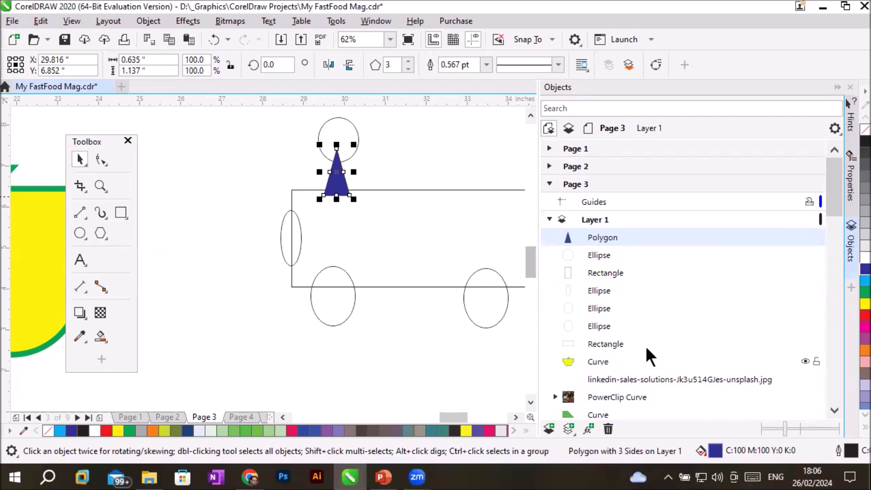
pyautogui.click(616, 341)
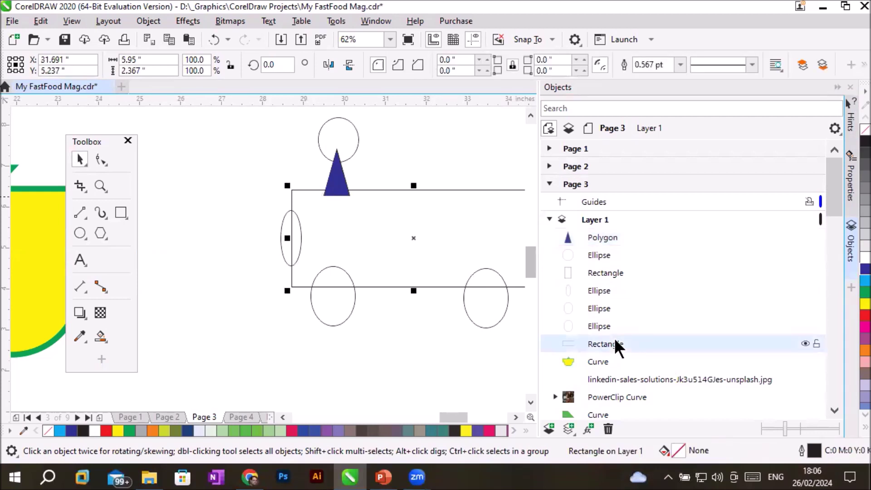
pyautogui.click(861, 316)
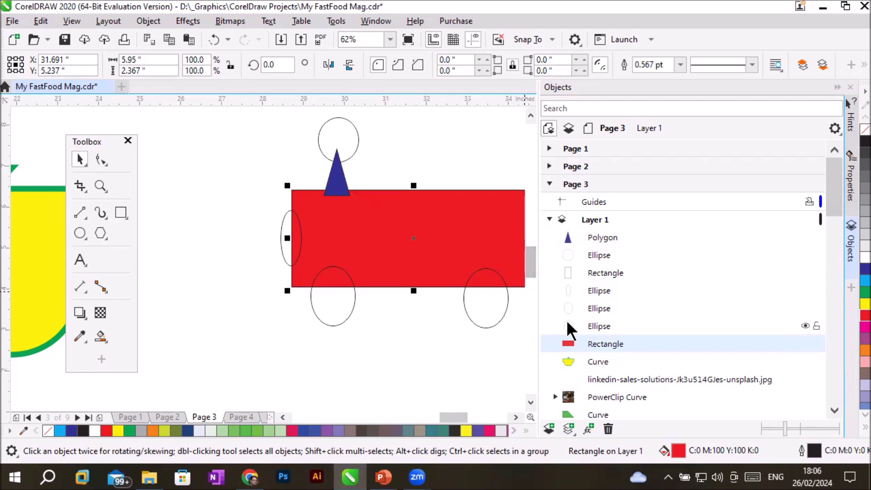
# - Weld the triangle, the ellipses and both rectangles into one curve, and undo the weld
pyautogui.click(596, 236)
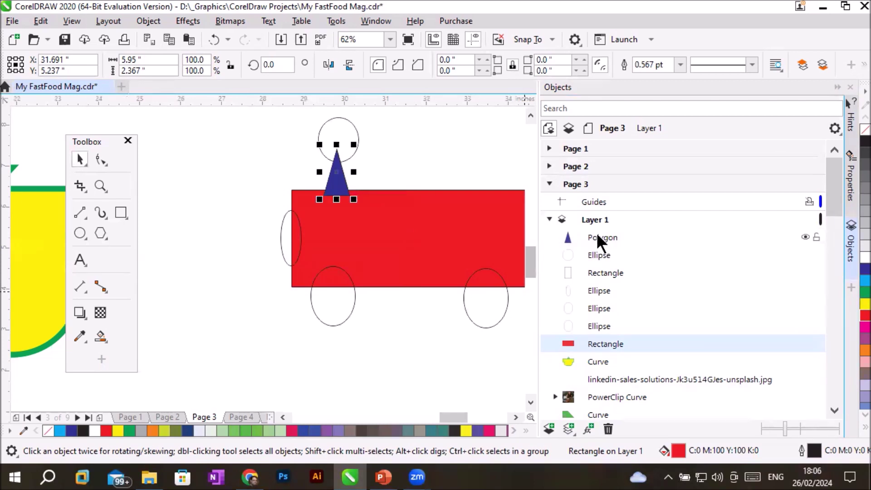
pyautogui.keyDown('shift'); pyautogui.click(600, 344); pyautogui.keyUp('shift')
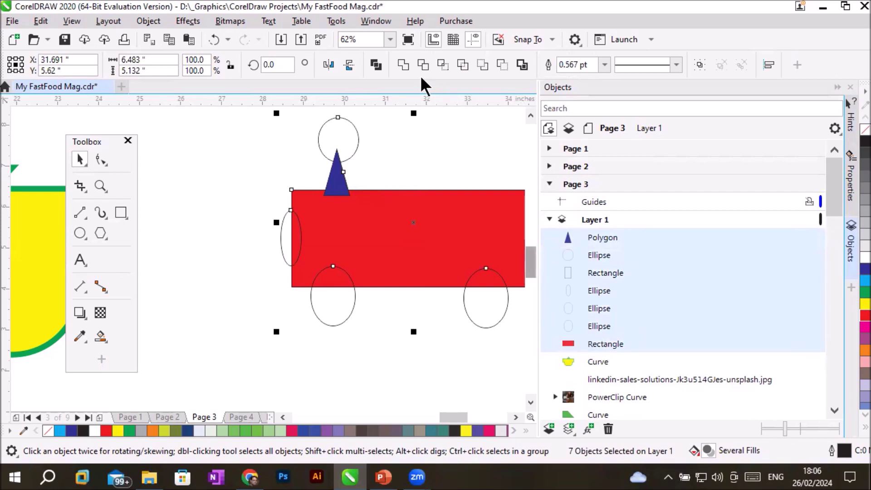
pyautogui.click(399, 65)
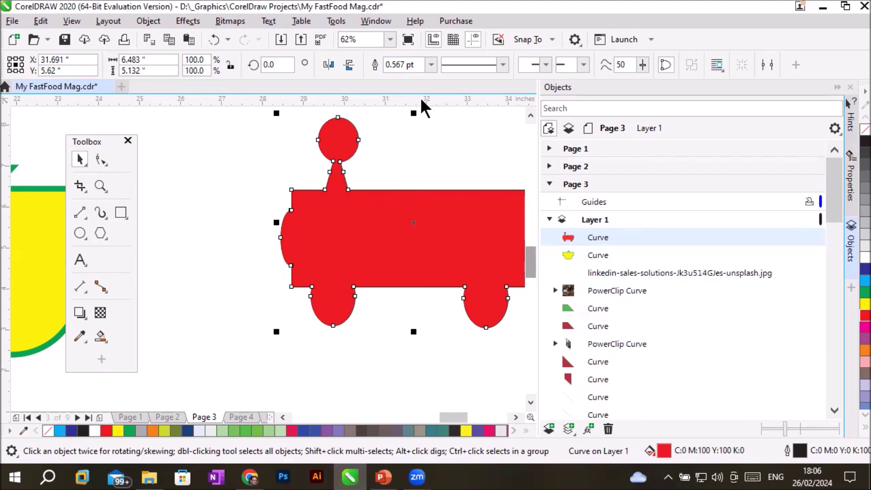
pyautogui.hotkey('ctrl', 'z')
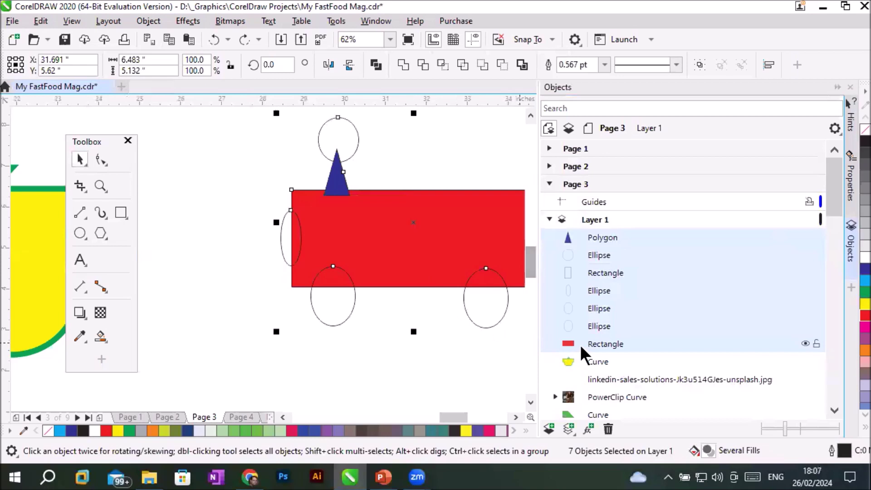
# - Move the red rectangle above the triangle in Layer 1's stacking order, so that it is the frontmost object
pyautogui.click(595, 343)
pyautogui.moveTo(622, 340); pyautogui.dragTo(638, 231)
pyautogui.moveTo(657, 344); pyautogui.dragTo(672, 367)
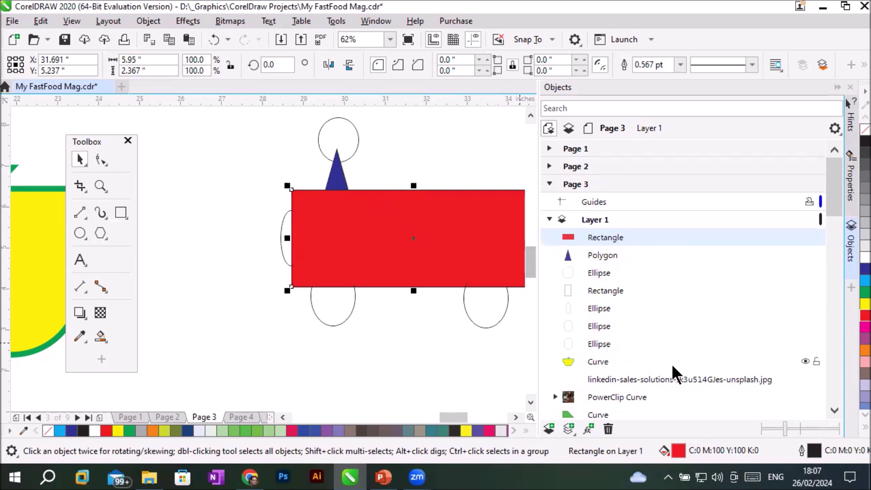
# - Fill the ellipse under the red rectangle's left end with yellow and set its outline width to 12 pt
pyautogui.click(595, 347)
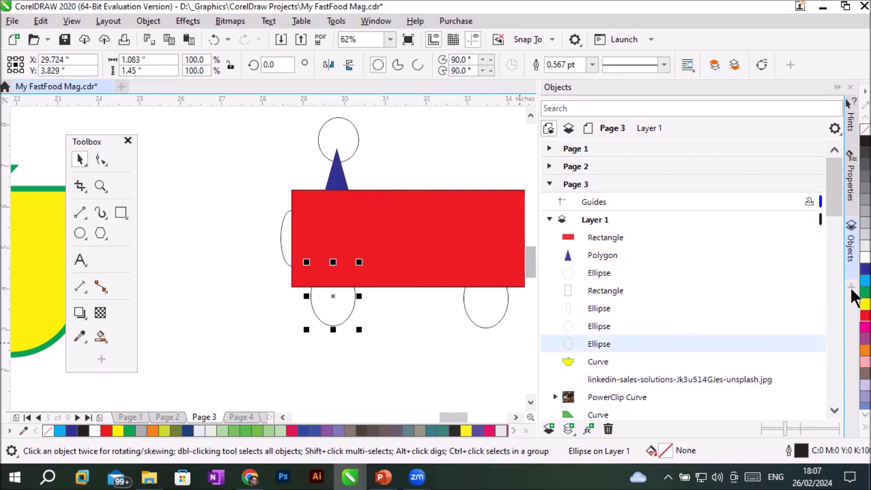
pyautogui.click(851, 305)
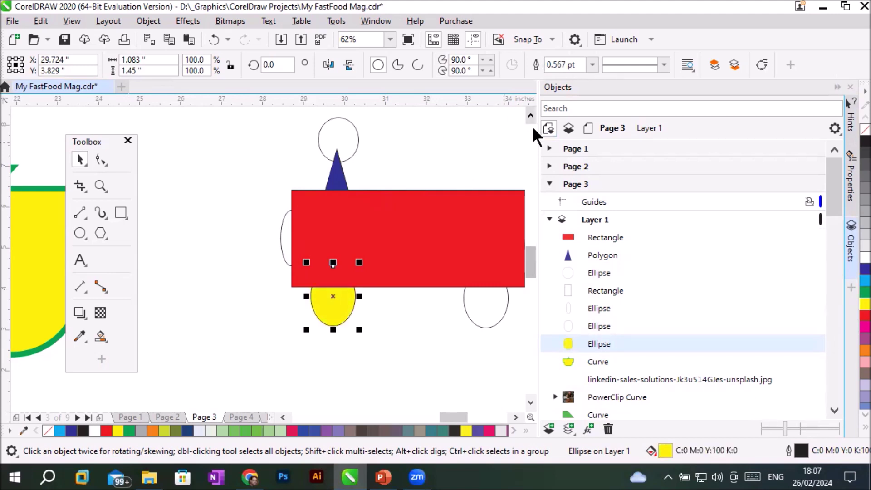
pyautogui.click(591, 64)
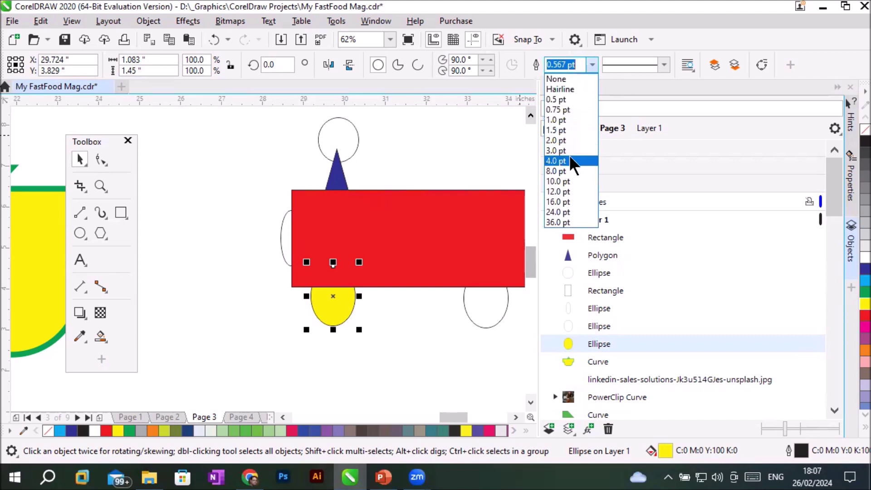
pyautogui.press('Escape')
pyautogui.click(569, 186)
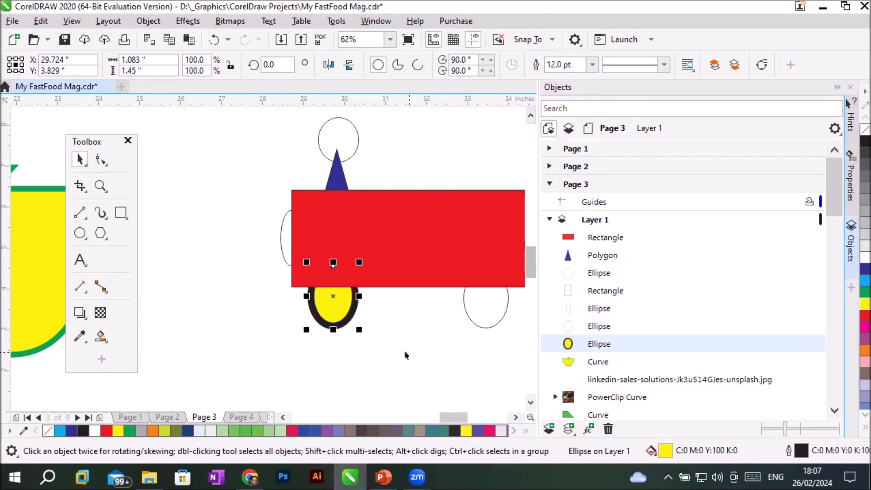
# - Weld all seven shapes with the yellow ellipse as the rearmost object, and undo that weld
pyautogui.moveTo(243, 116); pyautogui.dragTo(462, 358)
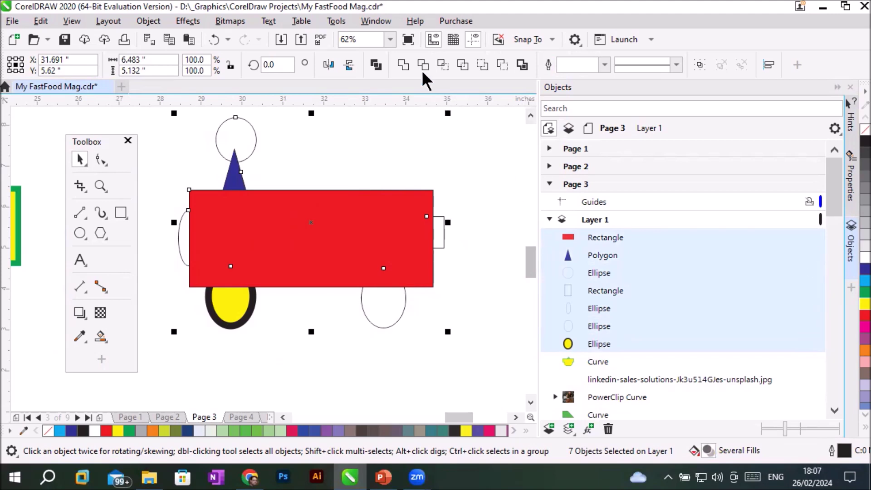
pyautogui.click(401, 64)
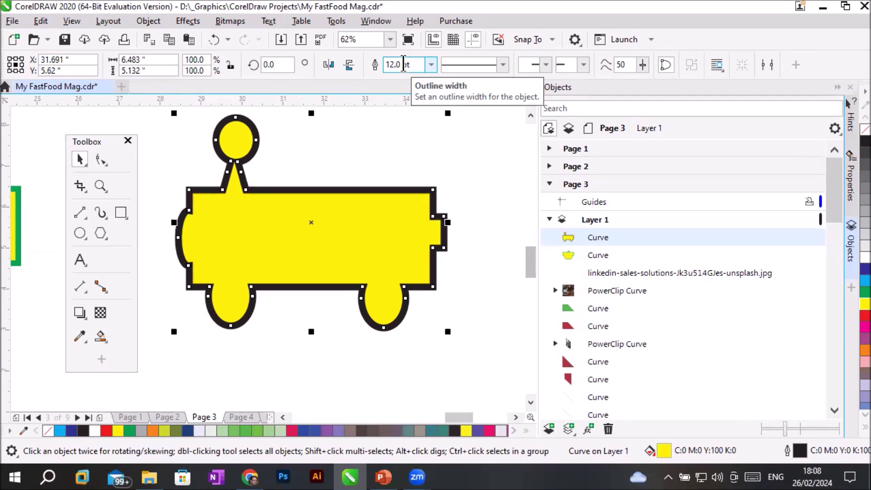
pyautogui.hotkey('ctrl', 'z')
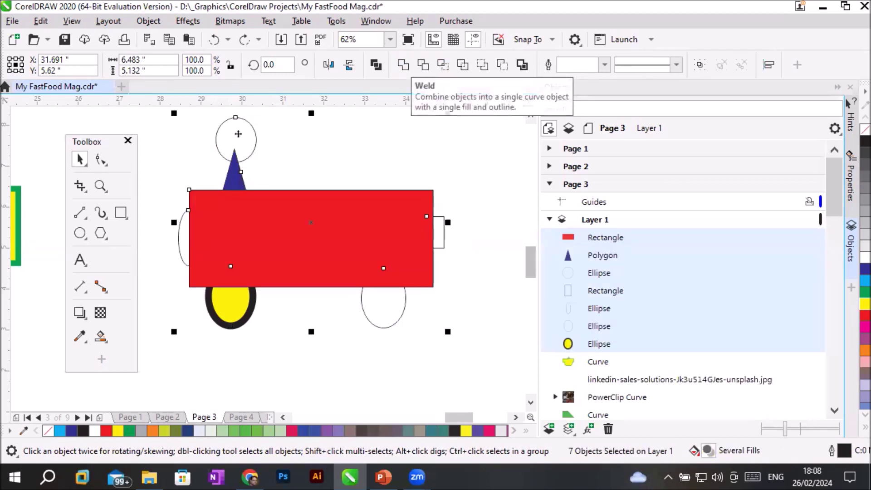
# - Move the upper ellipse clear of the triangle and weld all seven shapes into one curve
pyautogui.moveTo(257, 137); pyautogui.dragTo(392, 151)
pyautogui.click(306, 156)
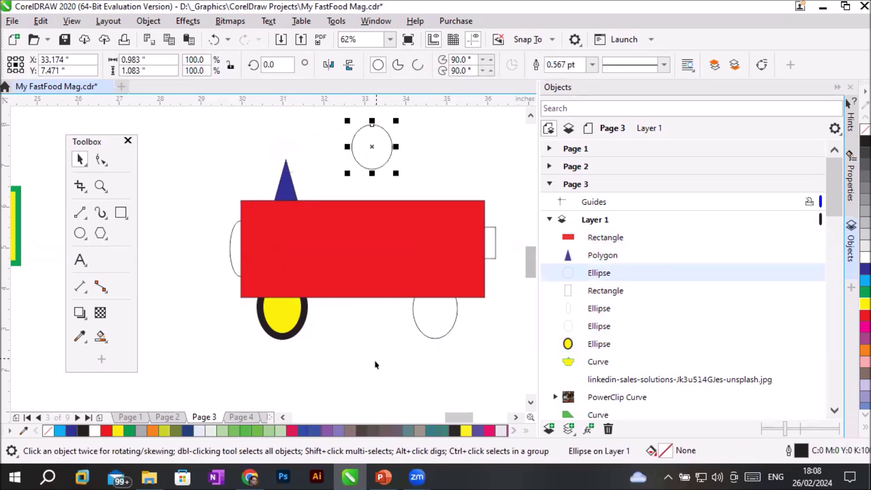
pyautogui.moveTo(261, 196); pyautogui.dragTo(499, 362)
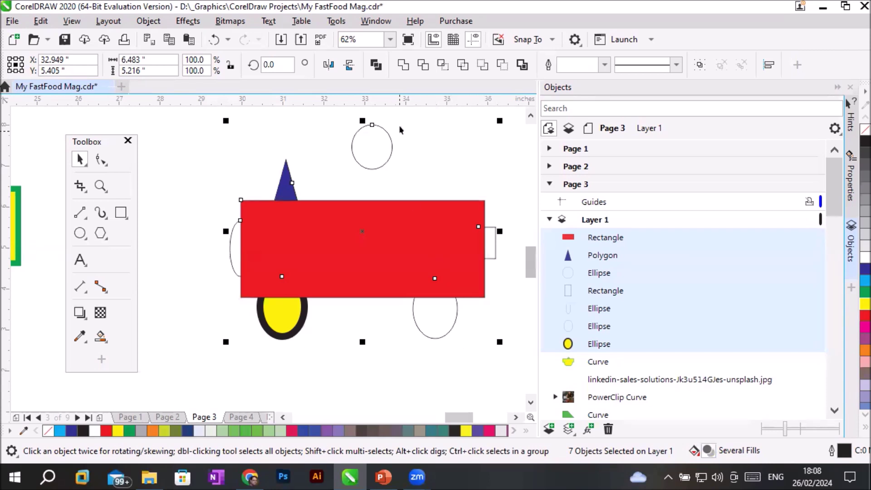
pyautogui.click(403, 67)
pyautogui.click(443, 384)
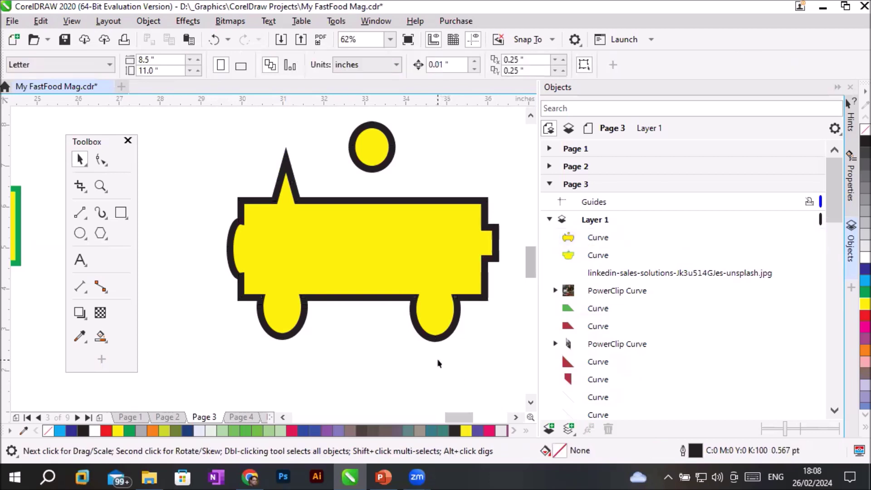
# - Reposition the welded yellow curve and break it apart into the vehicle body and the detached ellipse
pyautogui.click(379, 172)
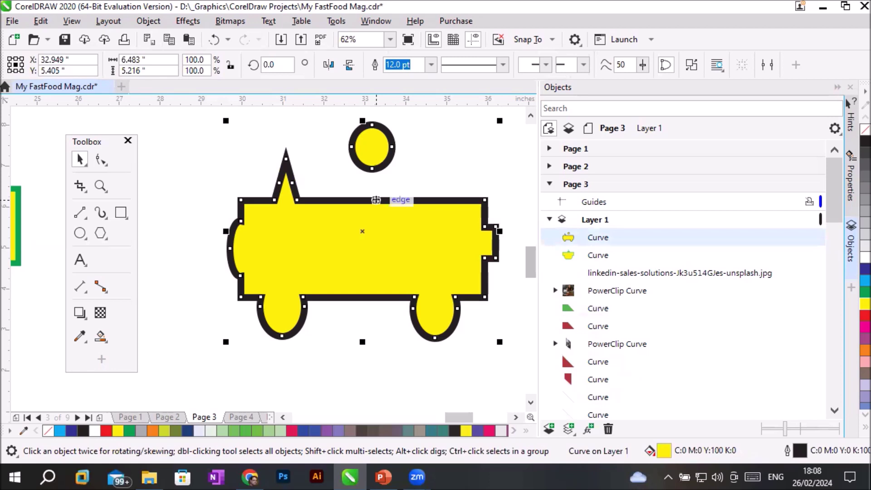
pyautogui.moveTo(328, 205); pyautogui.dragTo(246, 185)
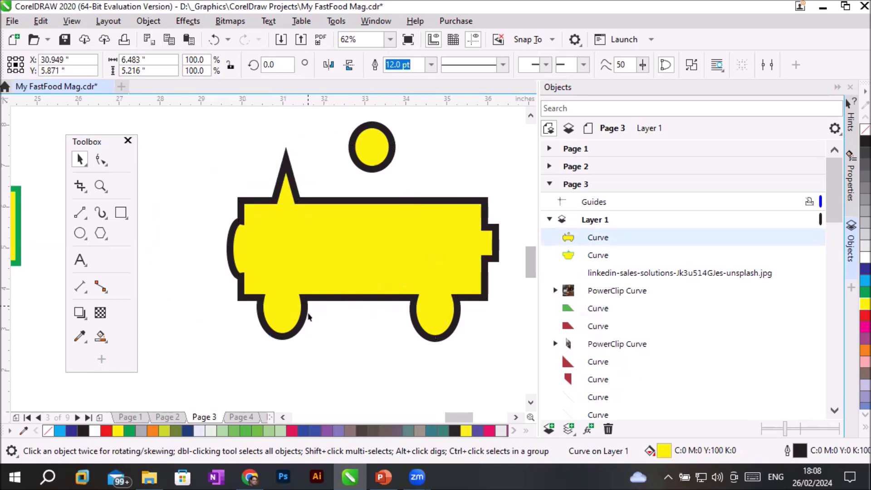
pyautogui.moveTo(306, 277); pyautogui.dragTo(331, 309)
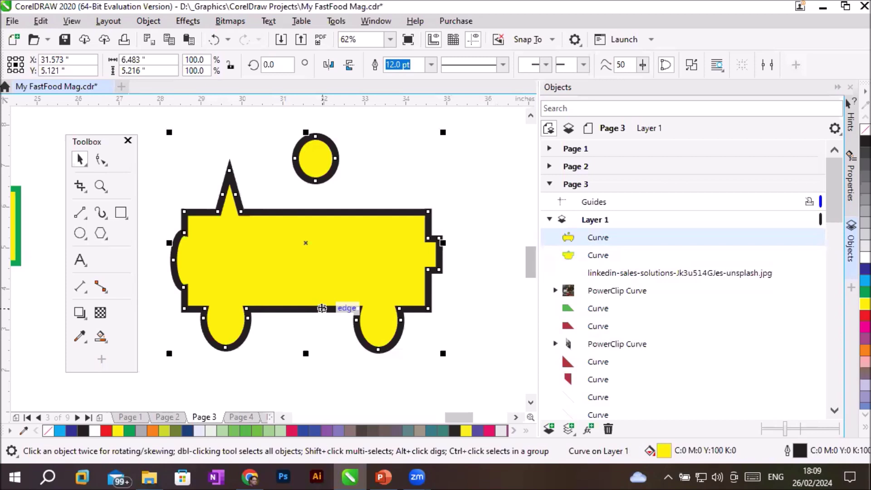
pyautogui.rightClick(289, 214)
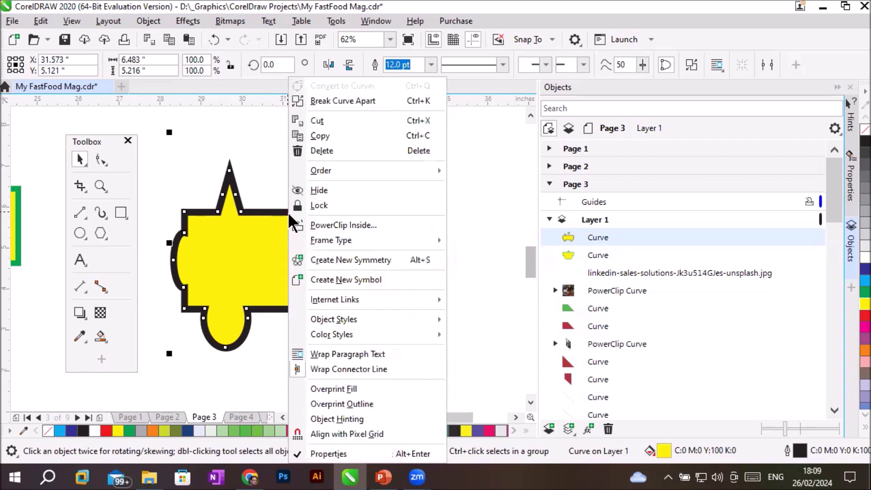
pyautogui.click(341, 101)
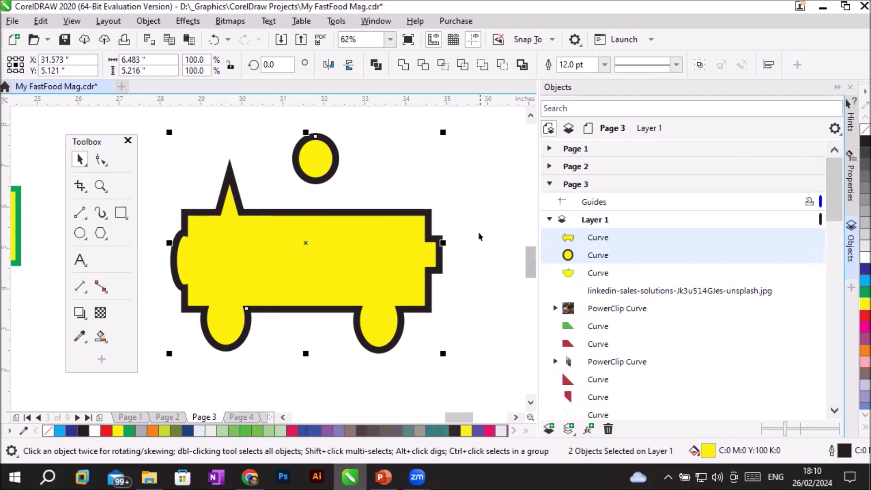
# - Move the yellow vehicle body independently, placing it below the detached ellipse
pyautogui.press('Escape')
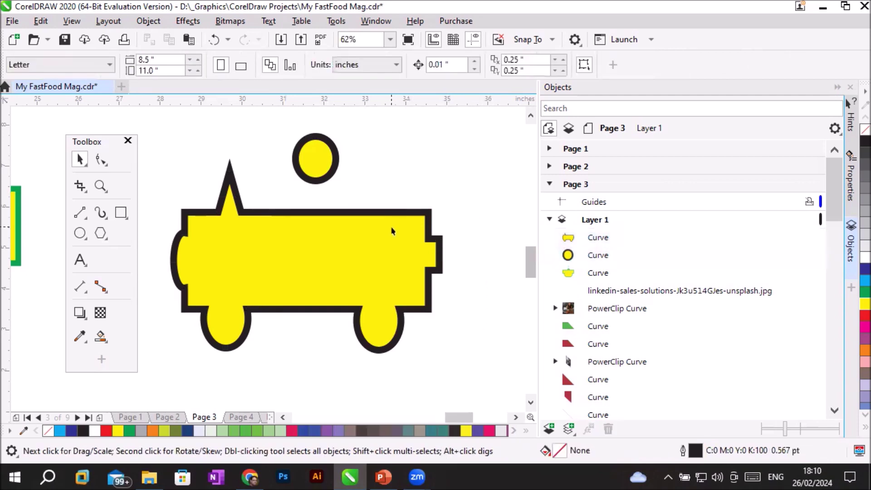
pyautogui.click(392, 232)
pyautogui.moveTo(391, 227); pyautogui.dragTo(338, 275)
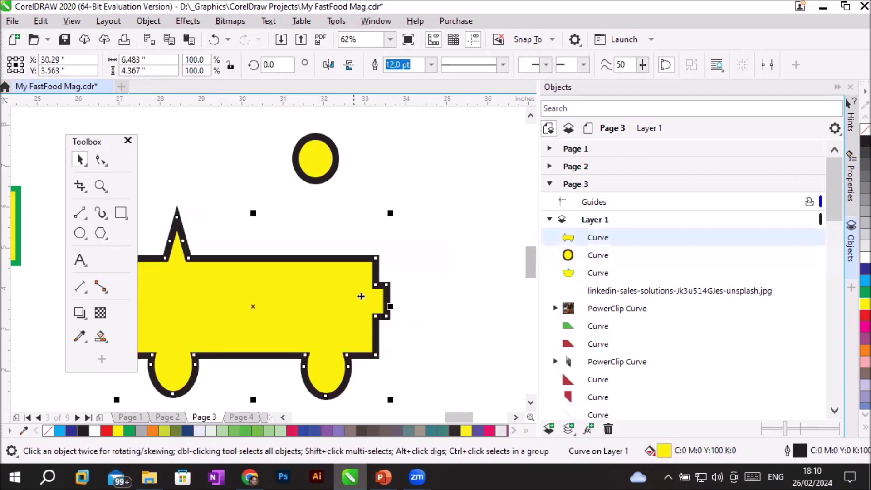
pyautogui.click(334, 157)
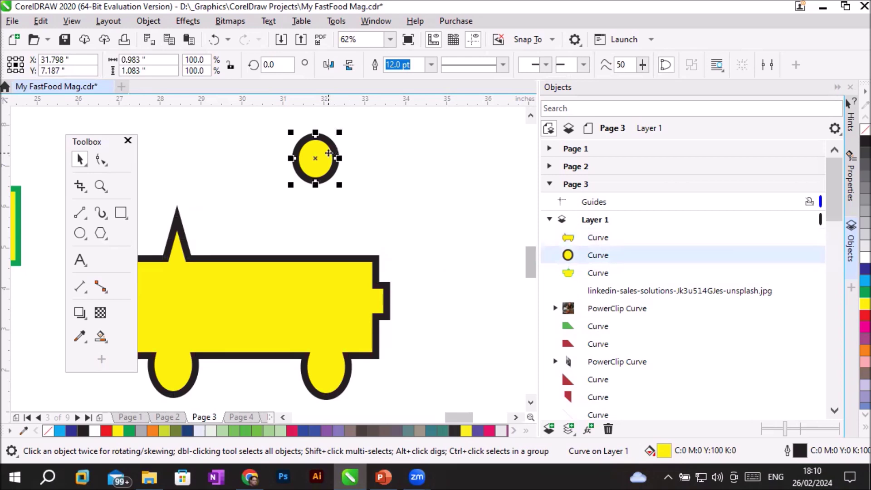
pyautogui.moveTo(285, 257); pyautogui.dragTo(379, 227)
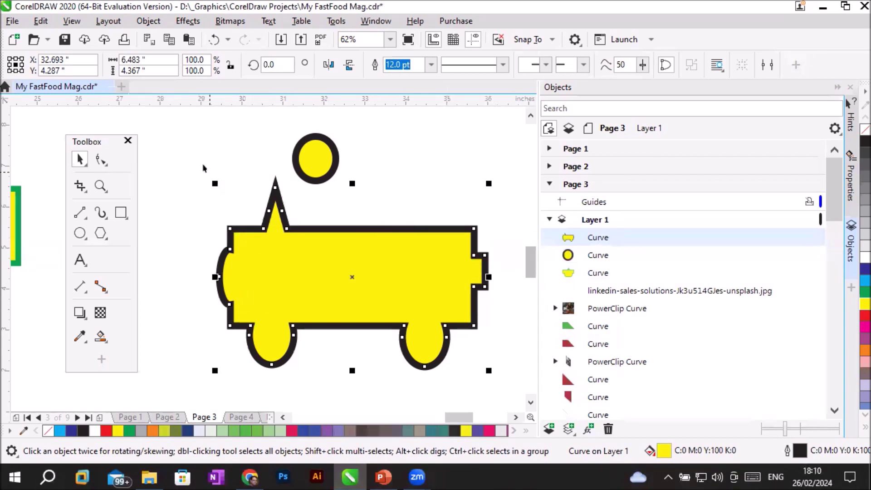
# - Delete the yellow vehicle body and the detached ellipse together
pyautogui.click(191, 139)
pyautogui.moveTo(190, 136); pyautogui.dragTo(521, 378)
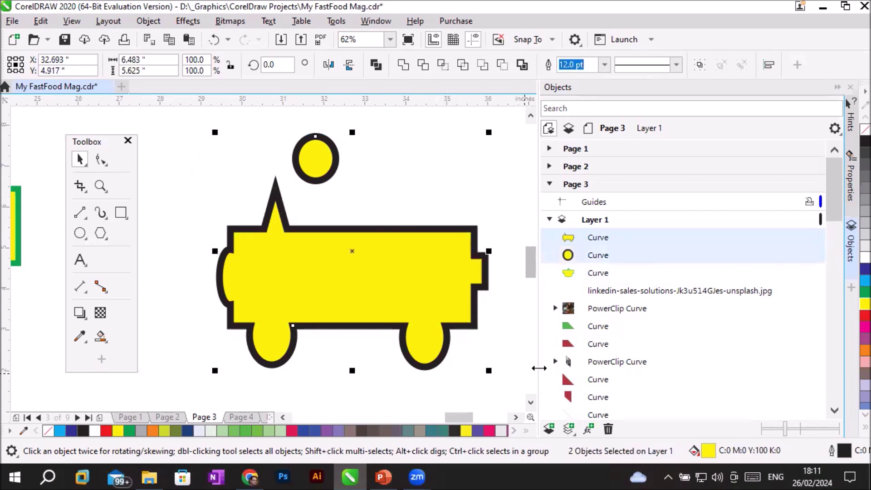
pyautogui.press('Delete')
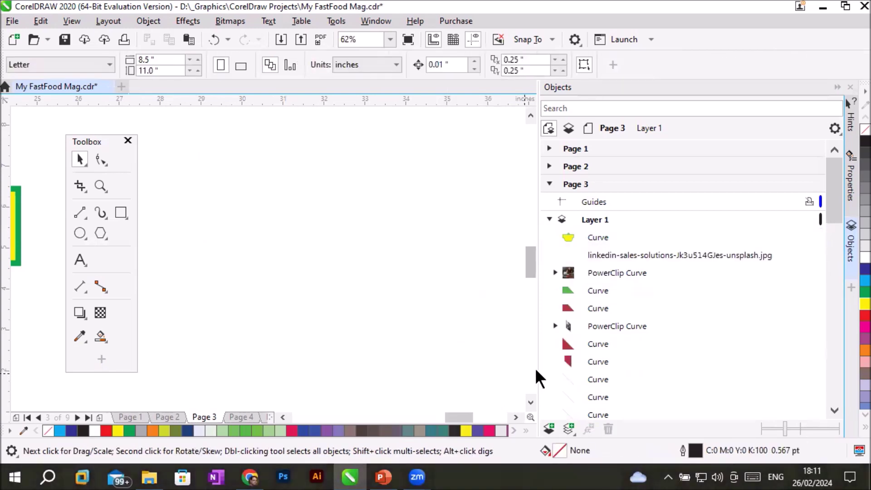
pyautogui.click(121, 215)
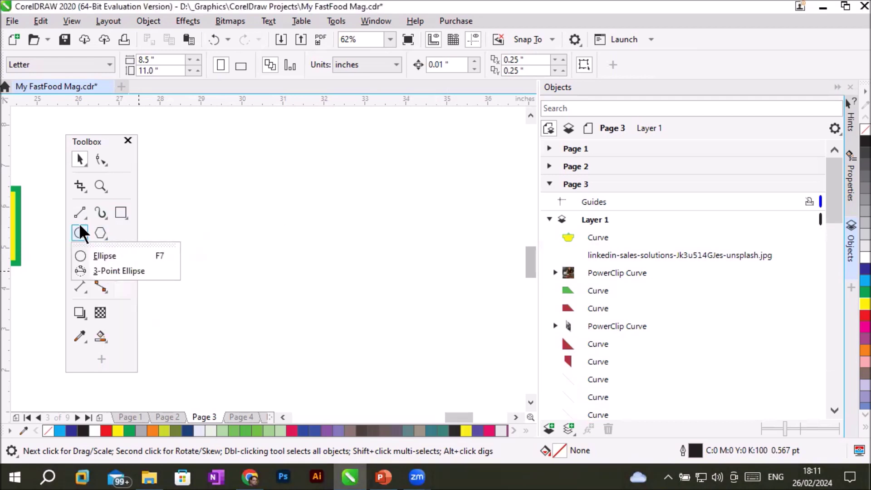
pyautogui.moveTo(97, 229)
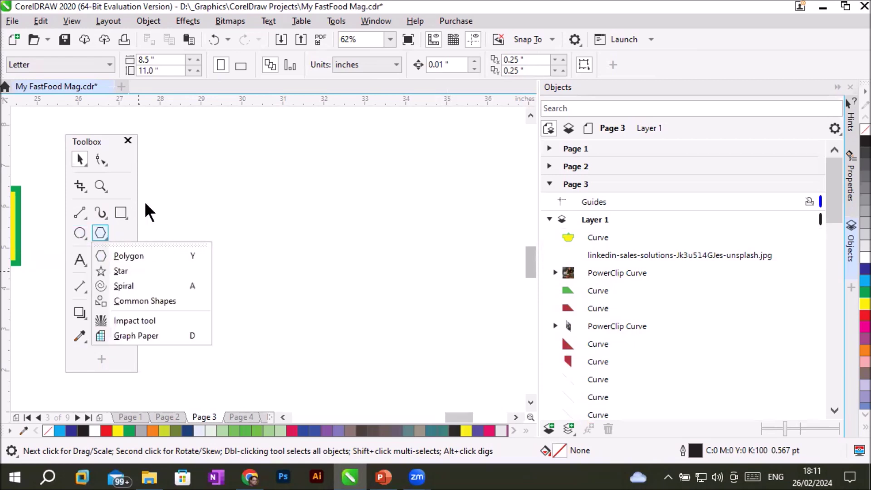
# - Add the letter T as Arial artistic text, enlarge it to about 1.96 by 2.47 inches and move it slightly down
pyautogui.click(82, 266)
pyautogui.click(289, 185)
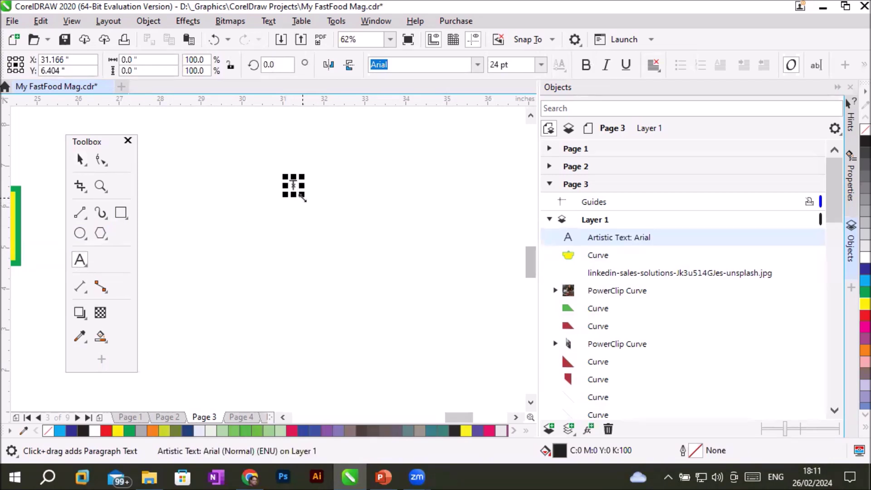
pyautogui.moveTo(310, 204); pyautogui.dragTo(339, 240)
pyautogui.click(87, 160)
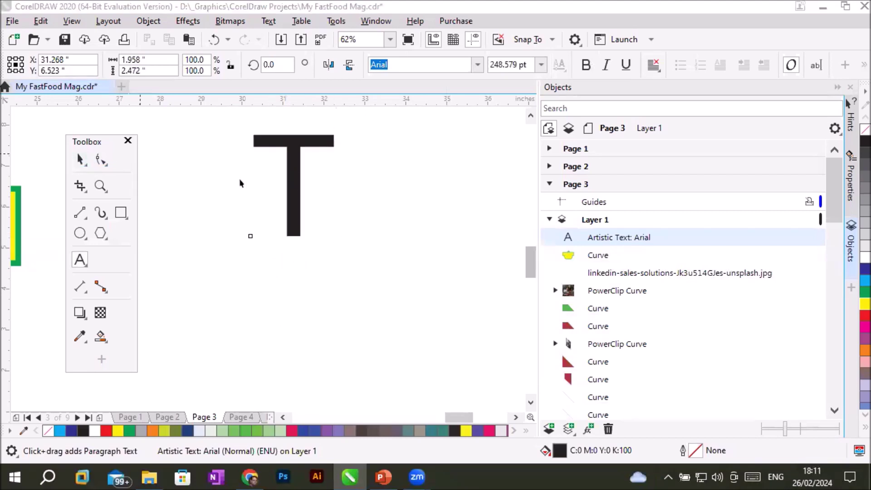
pyautogui.moveTo(292, 185); pyautogui.dragTo(307, 241)
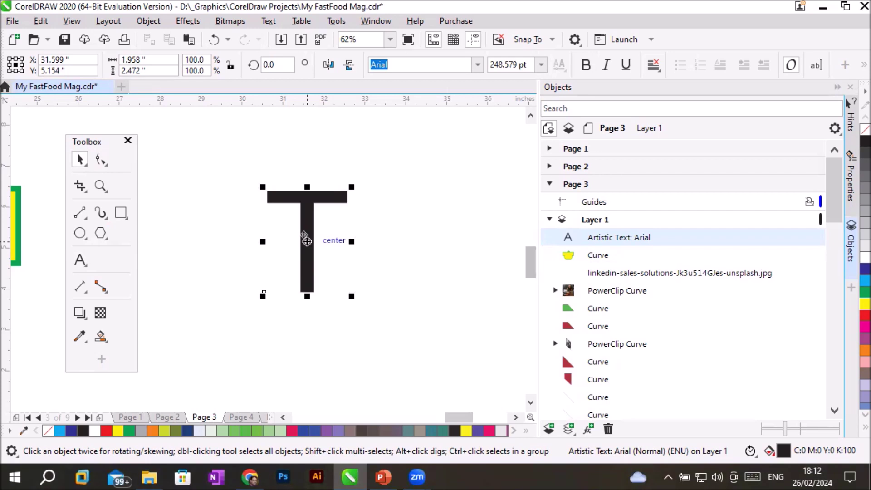
# - Convert the letter T to curves and stretch its crossbar far to the right by moving its two right-end nodes
pyautogui.rightClick(309, 215)
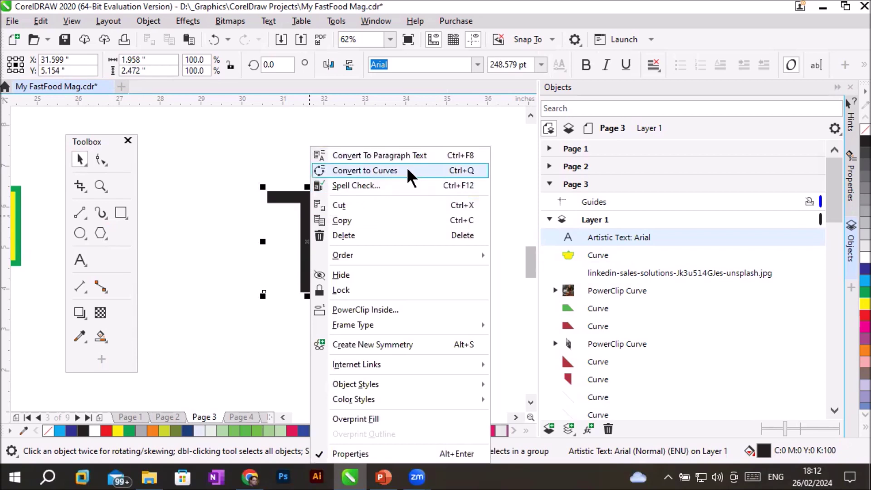
pyautogui.click(374, 170)
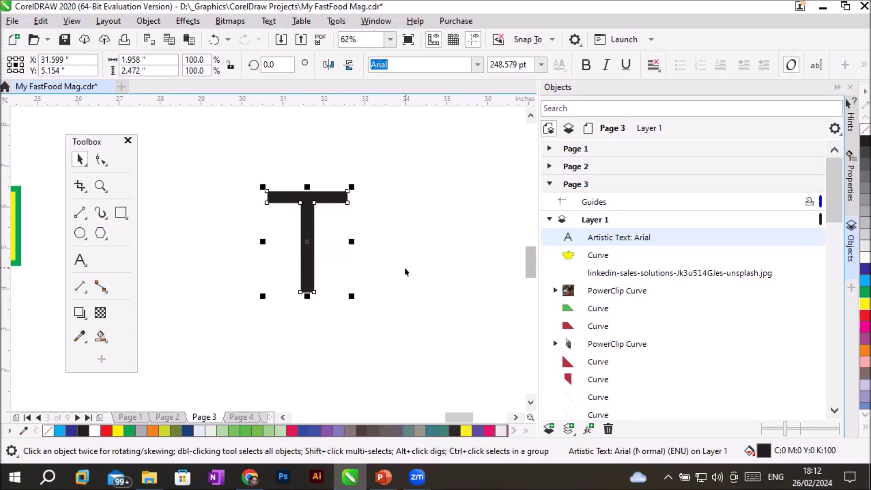
pyautogui.scroll(2, 369, 239)
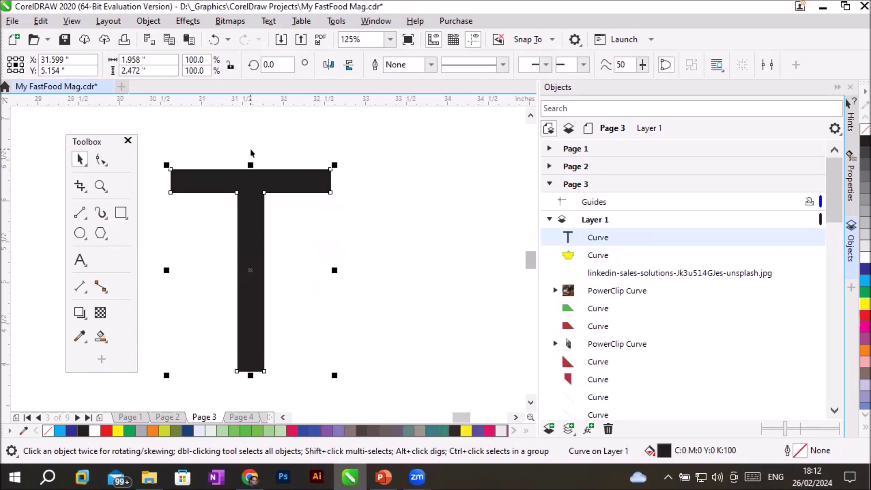
pyautogui.click(100, 159)
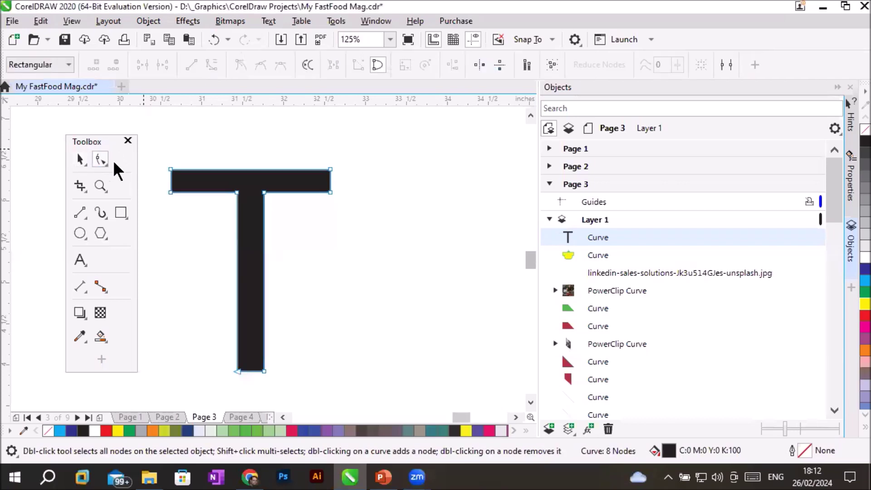
pyautogui.moveTo(314, 157); pyautogui.dragTo(478, 193)
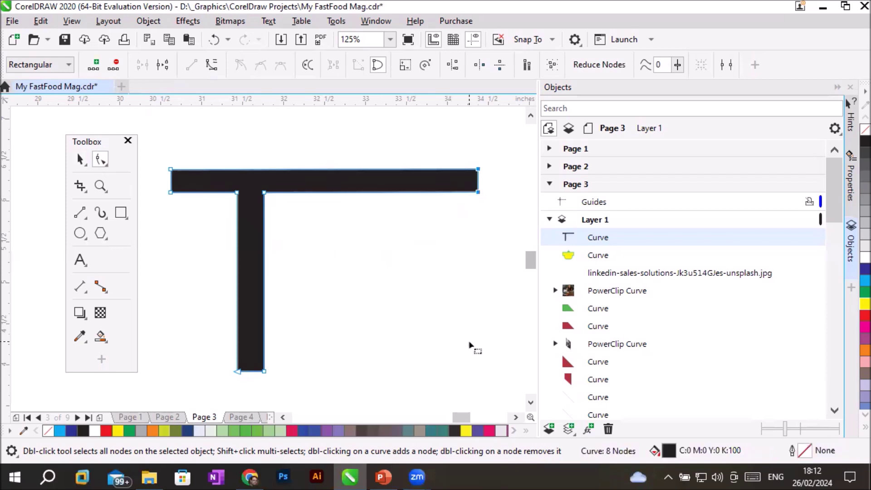
# - Try deleting the bottom-right corner node of the T's stem and undo the deletion
pyautogui.click(264, 371)
pyautogui.press('Delete')
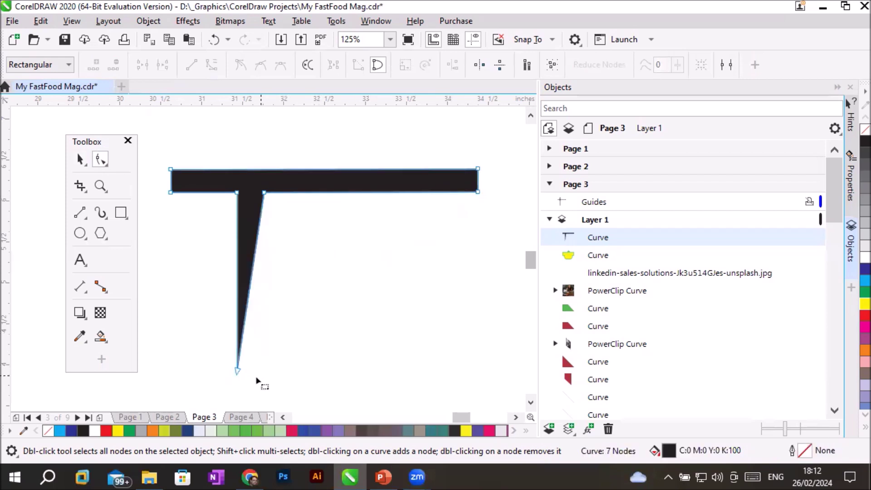
pyautogui.hotkey('ctrl', 'z')
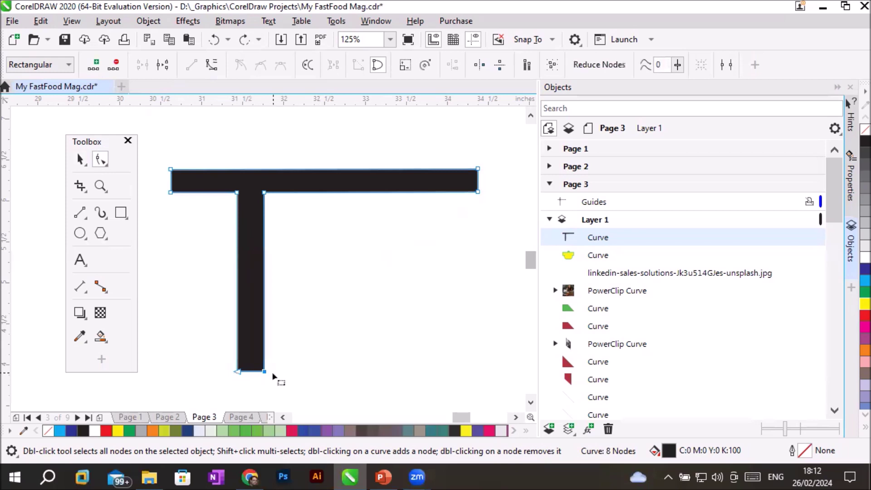
# - Flare the base of the T's stem by moving its two bottom corner nodes outward and slightly up
pyautogui.moveTo(265, 373); pyautogui.dragTo(363, 335)
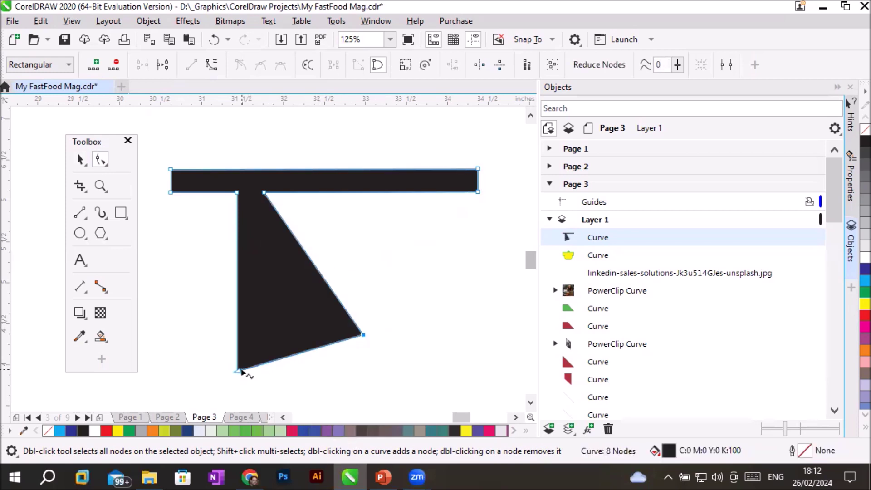
pyautogui.moveTo(238, 370); pyautogui.dragTo(171, 339)
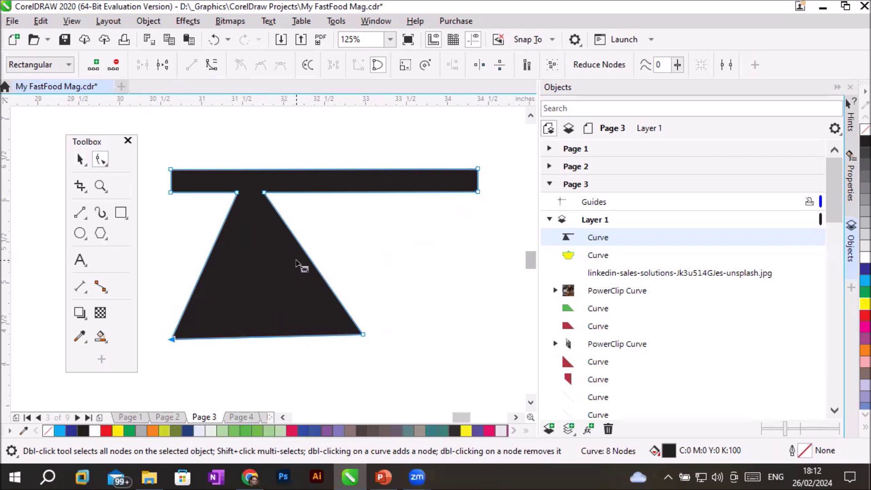
# - Add a node midway along the stem's right slanted edge and move it inward to notch that side
pyautogui.rightClick(309, 257)
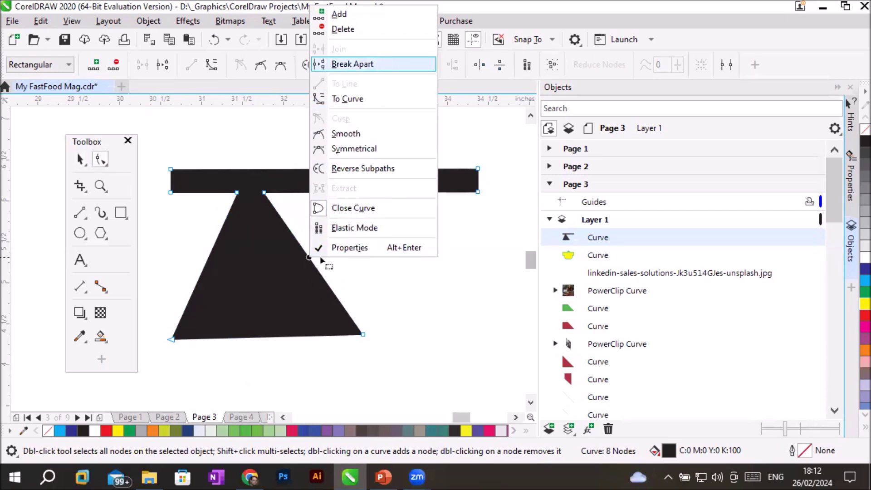
pyautogui.click(347, 11)
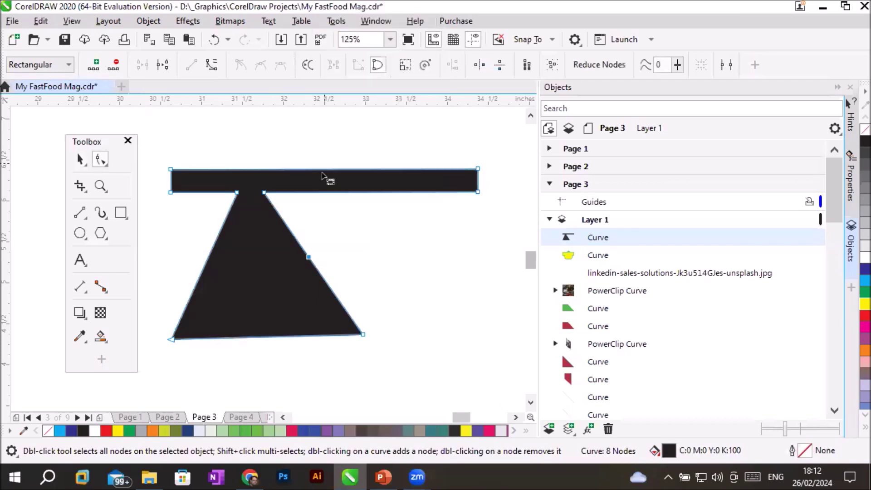
pyautogui.moveTo(309, 257); pyautogui.dragTo(256, 287)
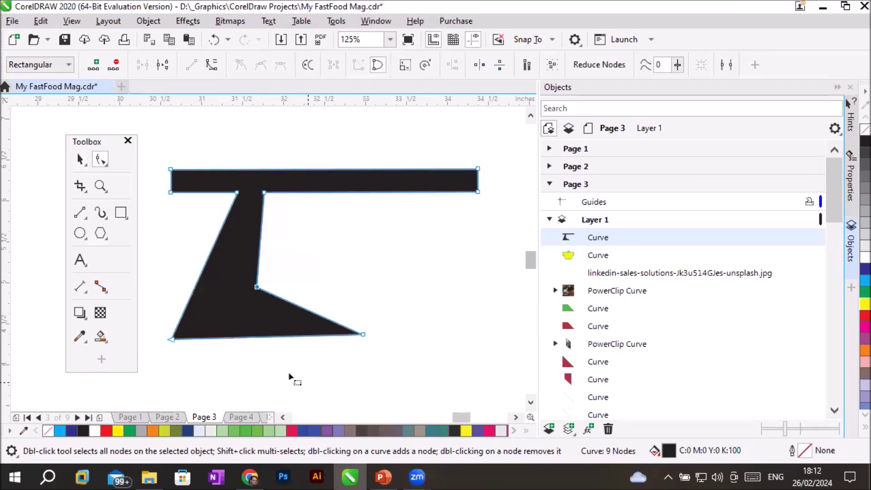
# - Add a node midway along the stem's left slanted edge
pyautogui.rightClick(200, 277)
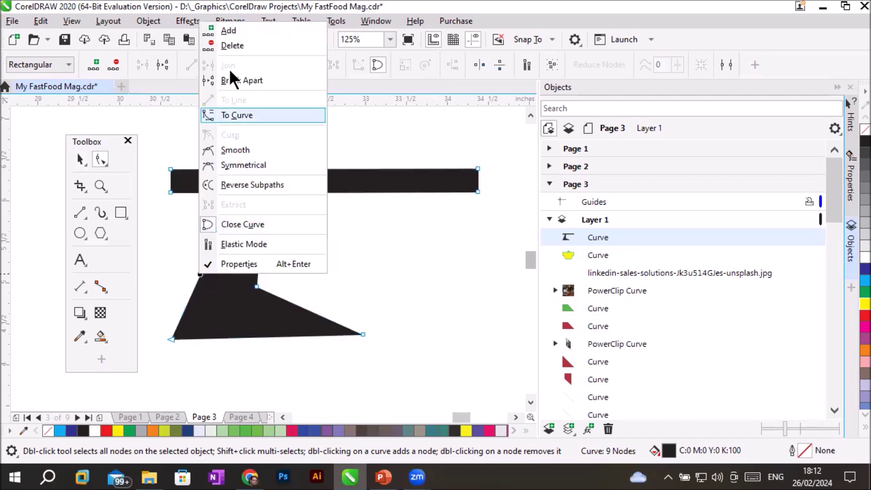
# - Add a node on the stem's slanted left edge and move it beside the opposite inner corner to make the stem narrow
pyautogui.click(231, 29)
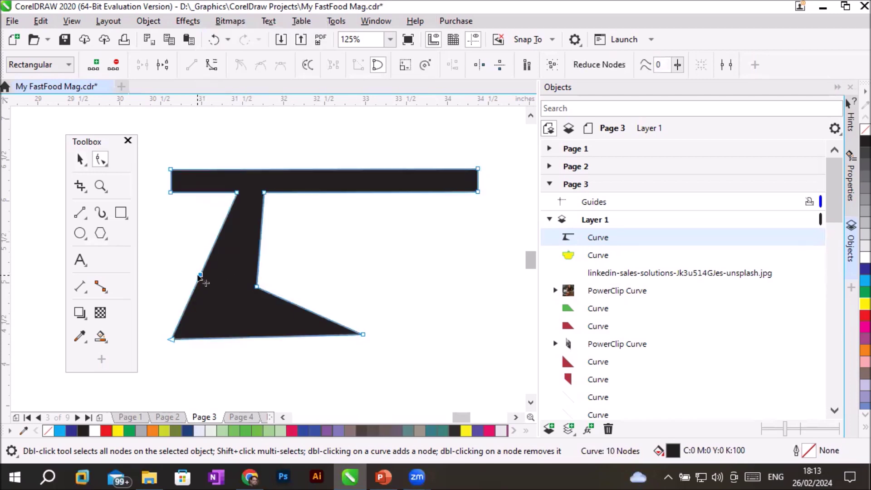
pyautogui.moveTo(201, 275); pyautogui.dragTo(230, 287)
pyautogui.click(432, 305)
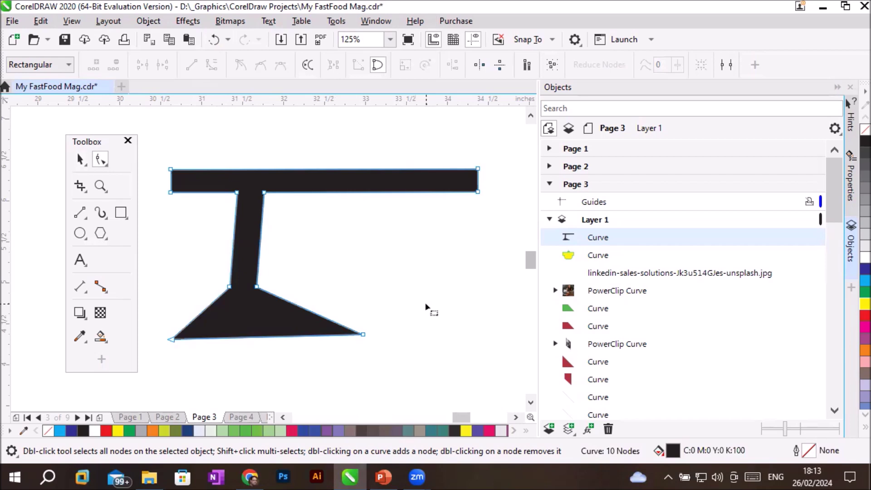
# - Add a node on the top edge of the black shape's horizontal bar and raise it into a roof-like peak
pyautogui.rightClick(230, 172)
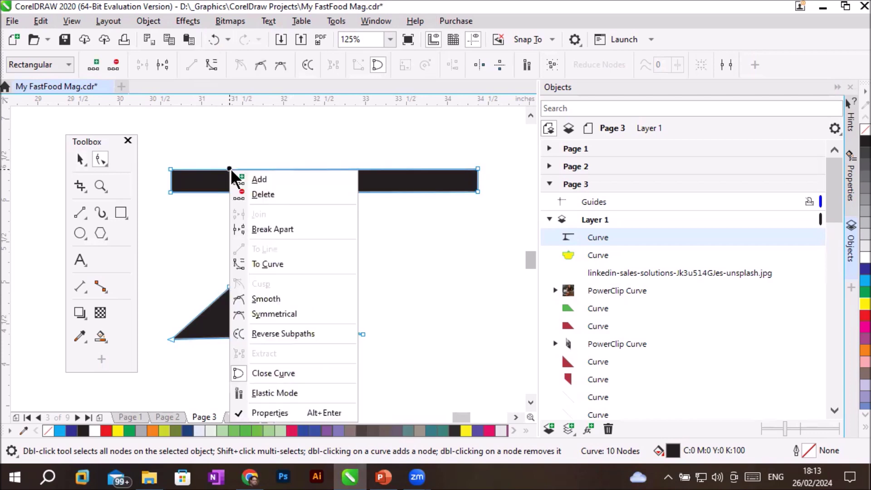
pyautogui.click(255, 179)
pyautogui.moveTo(229, 170); pyautogui.dragTo(303, 140)
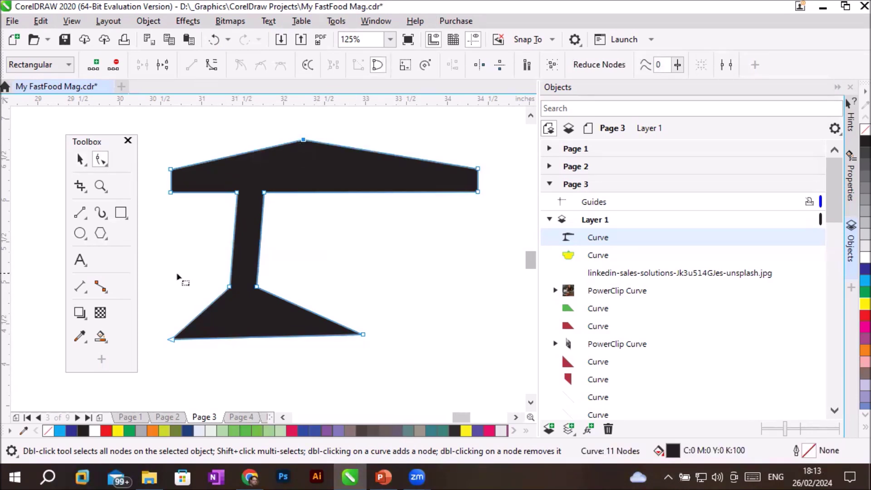
# - Draw an ellipse about 1.07 by 1.13 inches over the bar's right end and fill it yellow
pyautogui.click(80, 232)
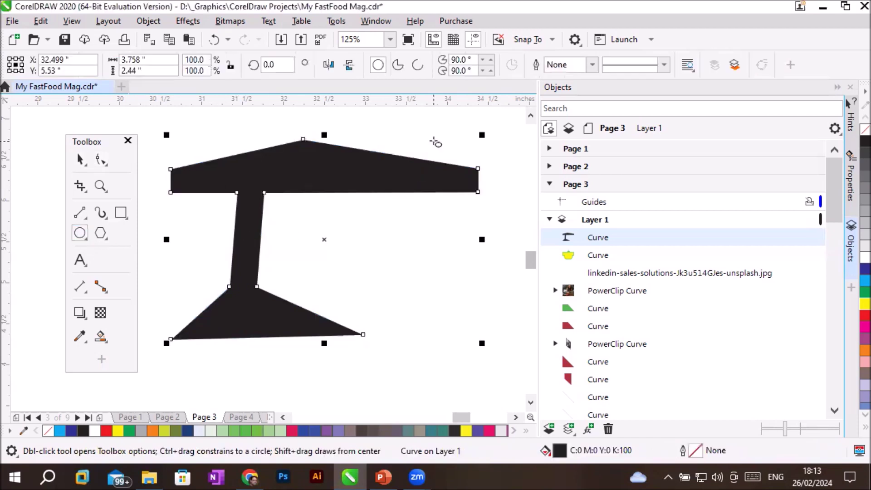
pyautogui.moveTo(433, 139); pyautogui.dragTo(443, 235)
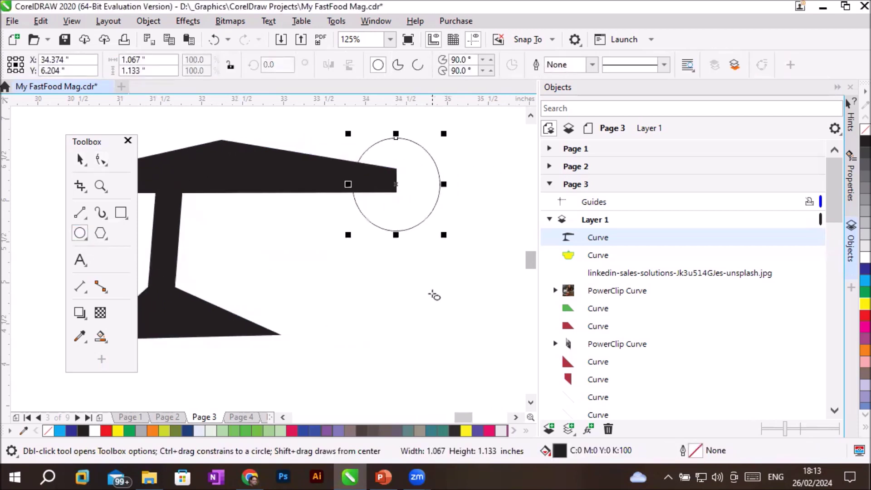
pyautogui.click(282, 417)
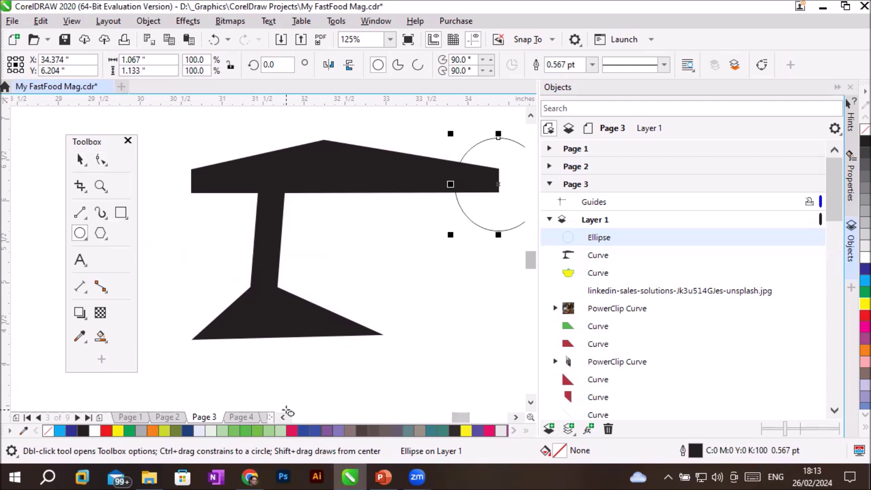
pyautogui.click(864, 304)
pyautogui.click(513, 430)
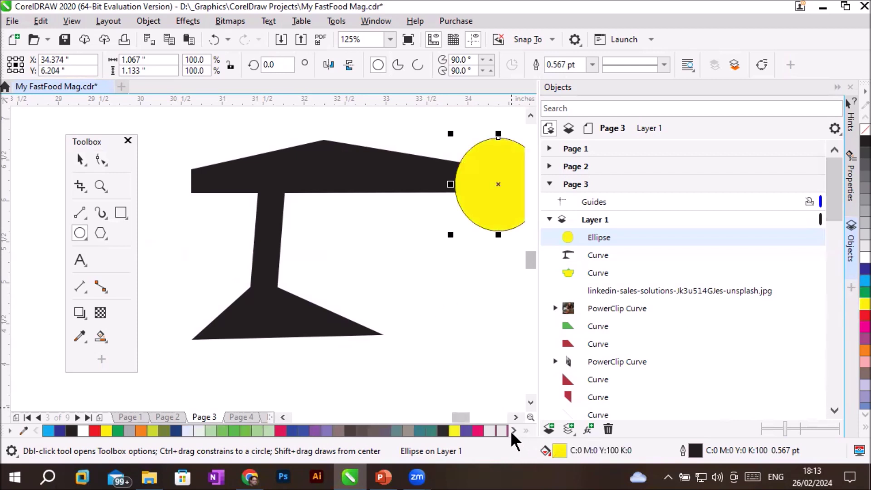
pyautogui.click(516, 417)
pyautogui.click(515, 417)
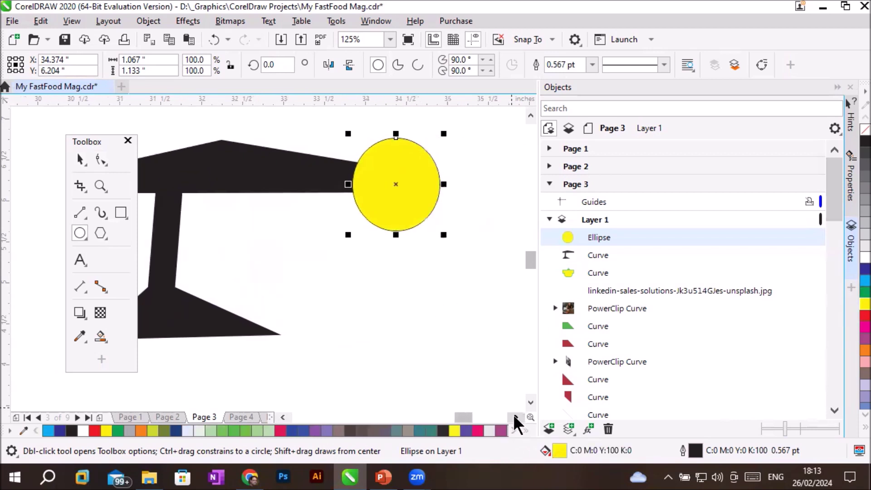
# - Move the floating toolbox clear of the black shape, and delete the trial ellipse drawn over the shape
pyautogui.click(92, 141)
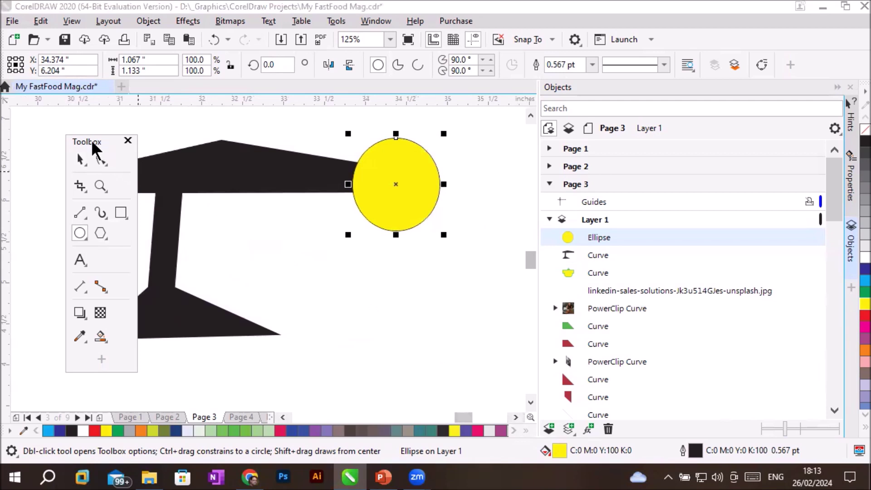
pyautogui.moveTo(91, 139); pyautogui.dragTo(31, 144)
pyautogui.moveTo(148, 112)
pyautogui.mouseDown()
pyautogui.moveTo(216, 213)
pyautogui.moveTo(278, 254)
pyautogui.mouseUp()
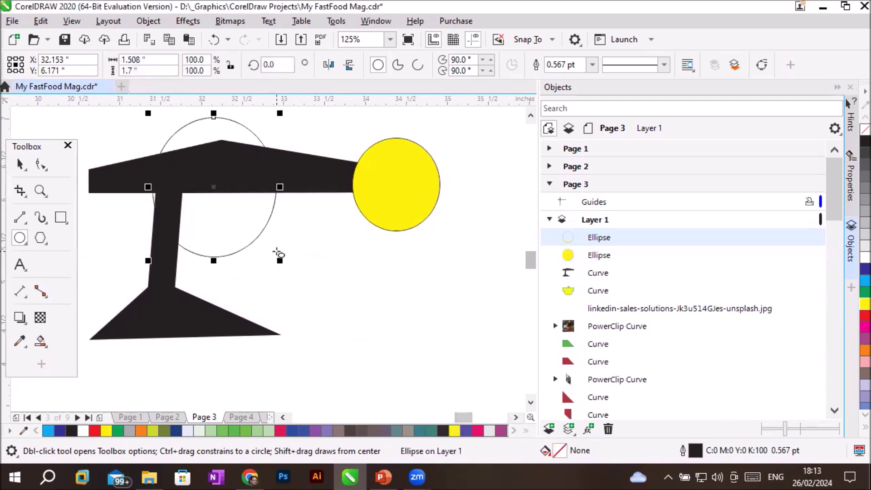
pyautogui.press('Delete')
# - Weld the yellow ellipse and the black shape into a single black curve
pyautogui.press('space')
pyautogui.moveTo(207, 121); pyautogui.dragTo(442, 337)
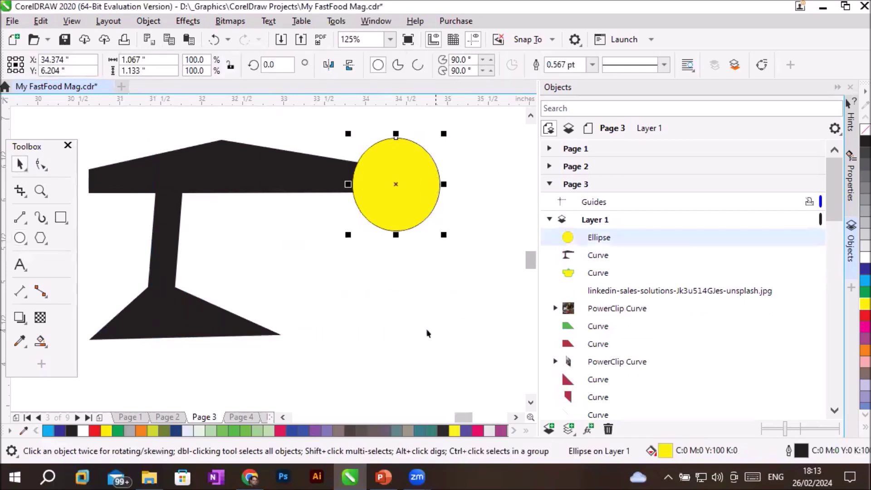
pyautogui.keyDown('shift'); pyautogui.click(205, 177); pyautogui.keyUp('shift')
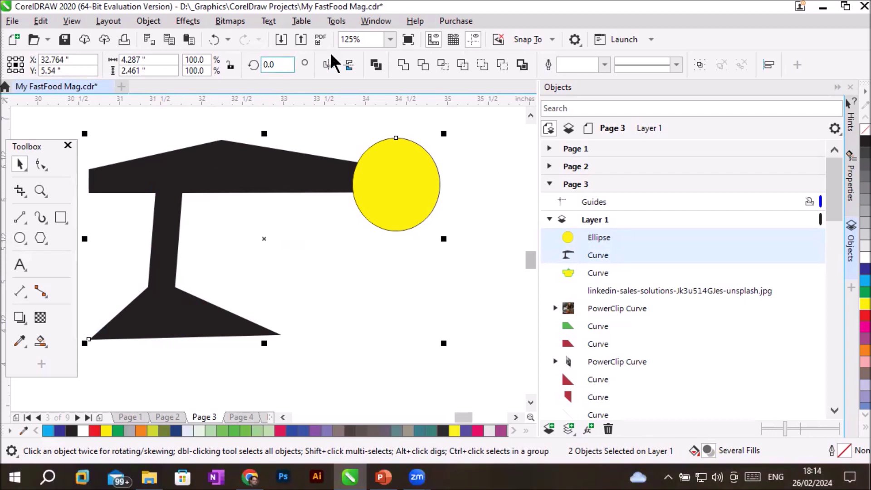
pyautogui.click(398, 63)
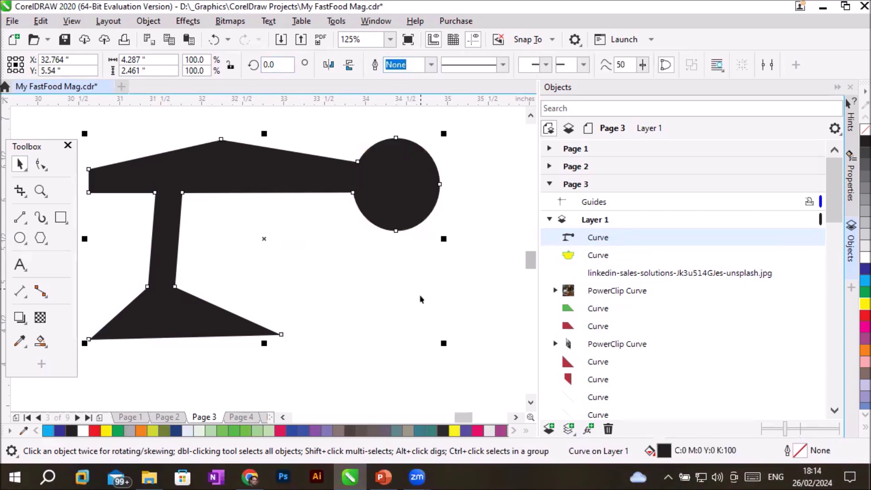
pyautogui.click(472, 292)
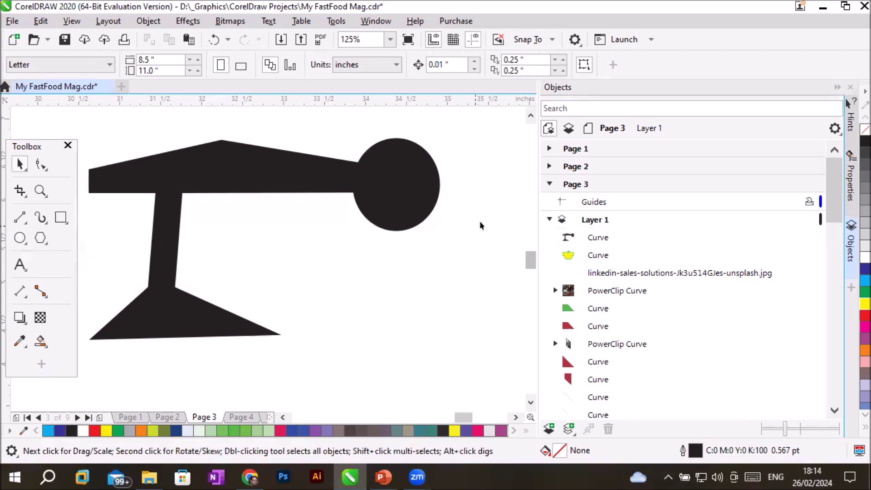
# - Add an Arial letter R in the empty area beside the yellow shape and enlarge it to about 282 pt
pyautogui.scroll(-2, 385, 259)
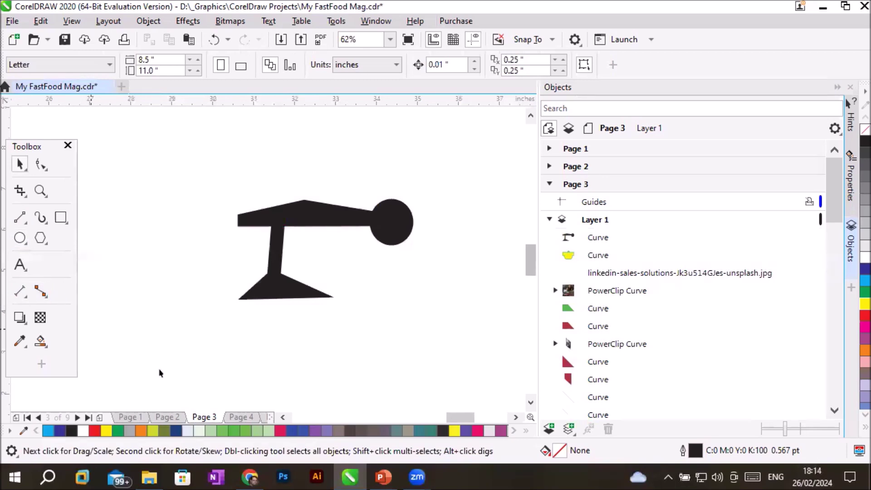
pyautogui.click(282, 417)
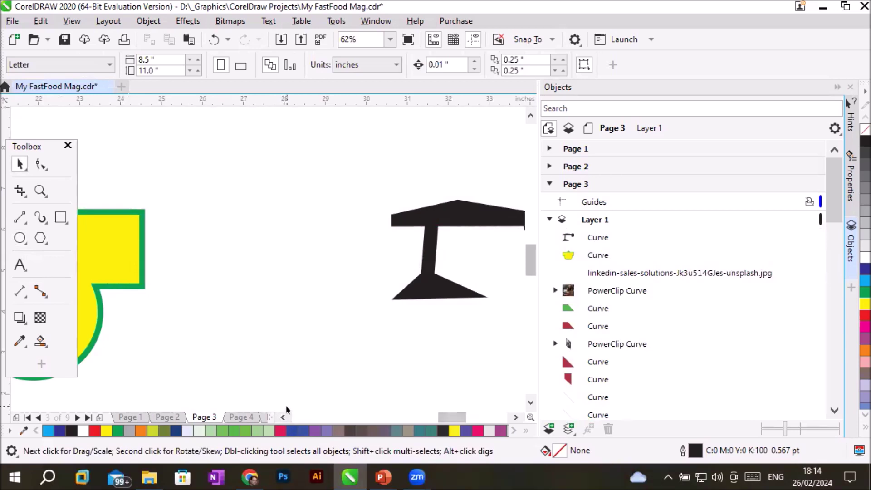
pyautogui.click(20, 264)
pyautogui.click(222, 196)
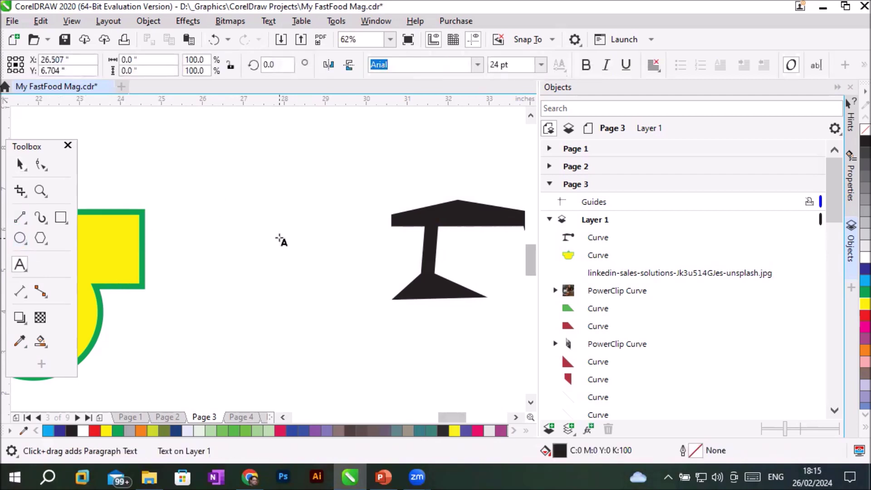
pyautogui.write('R')
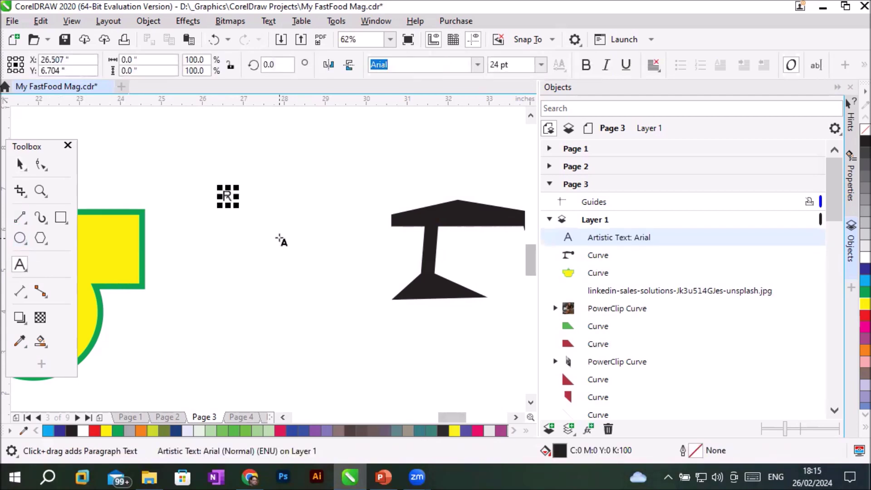
pyautogui.moveTo(235, 206); pyautogui.dragTo(290, 255)
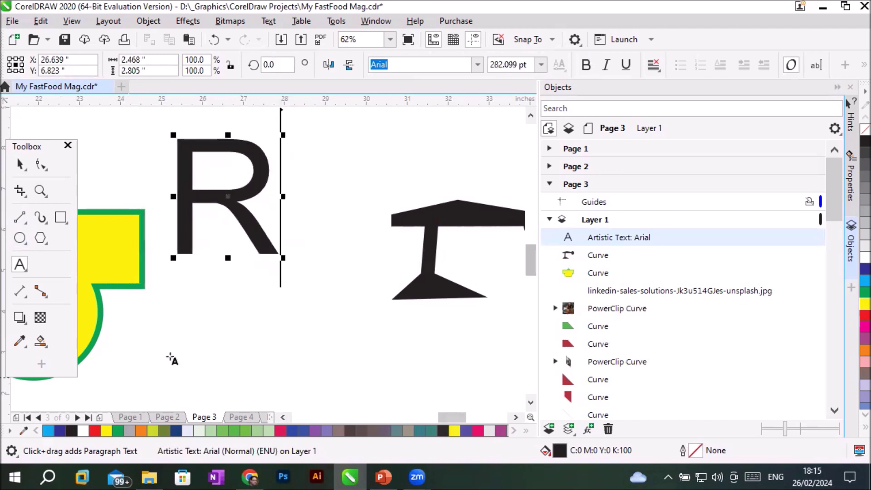
pyautogui.click(21, 163)
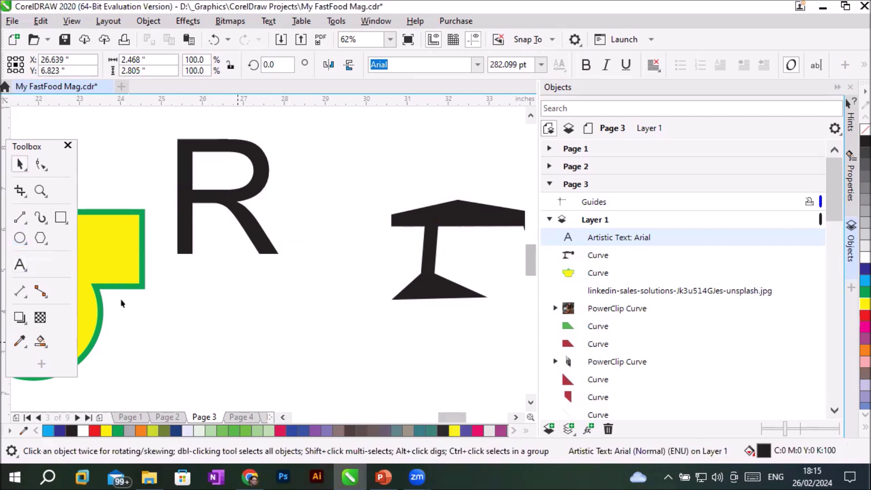
# - Add a separate Arial letter S below the R and enlarge it to about 156 pt
pyautogui.click(20, 264)
pyautogui.click(253, 324)
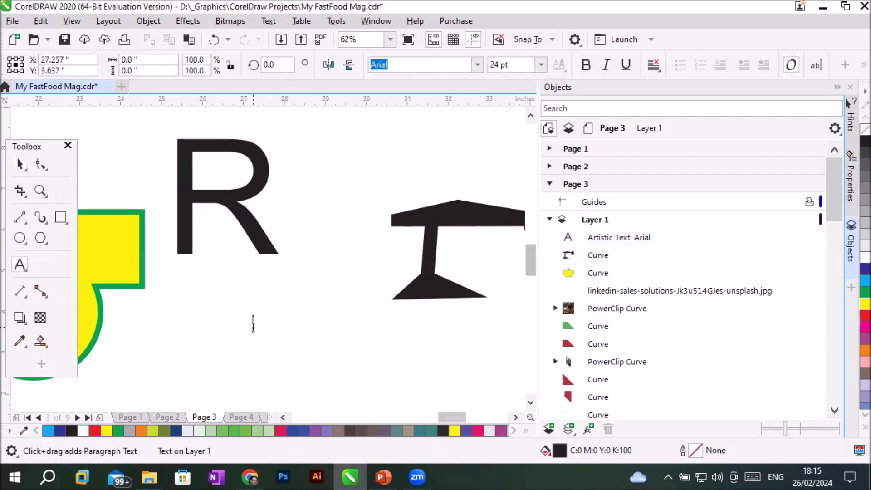
pyautogui.write('S')
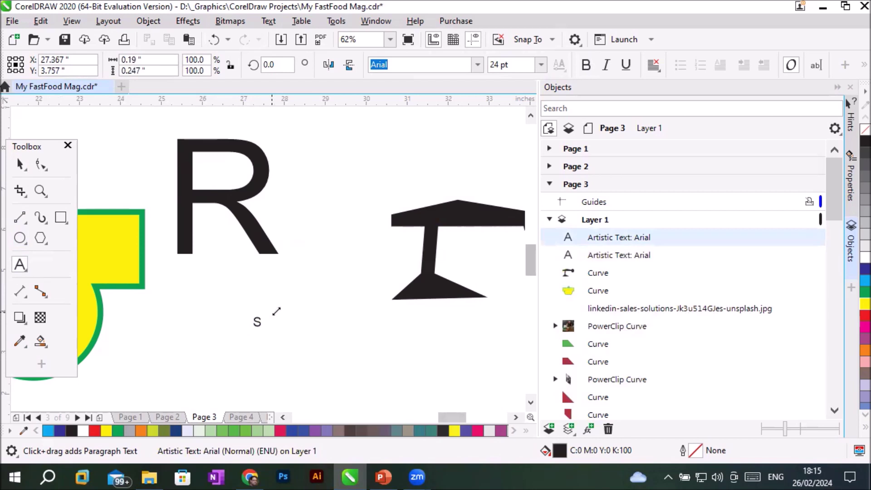
pyautogui.moveTo(268, 311); pyautogui.dragTo(348, 256)
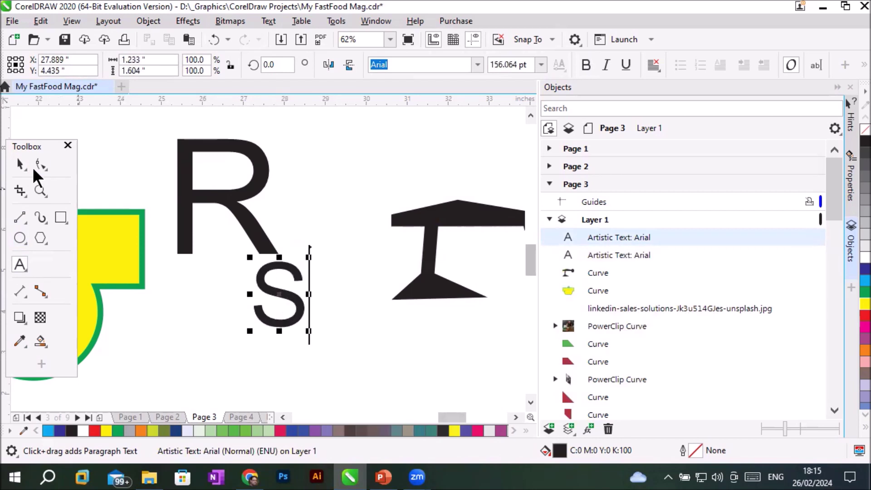
pyautogui.click(18, 163)
# - Move the S against the R's leg, and reposition it over the lower end of the R's vertical stem
pyautogui.moveTo(276, 288); pyautogui.dragTo(286, 231)
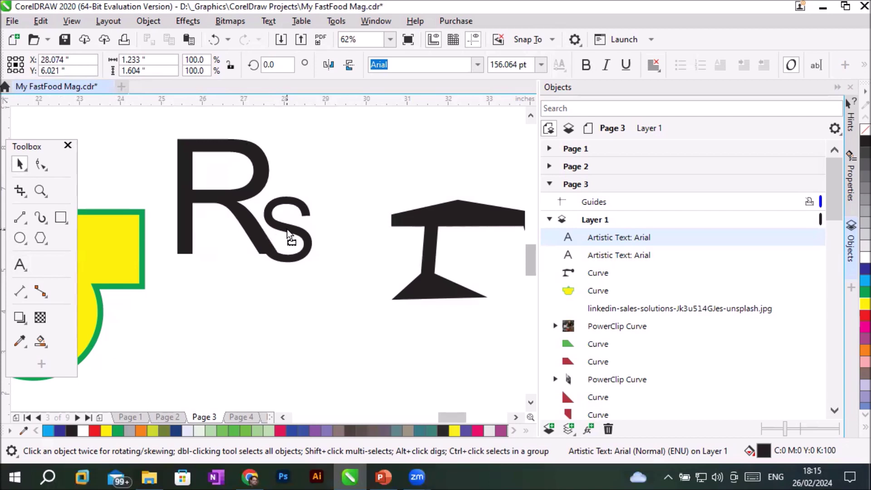
pyautogui.moveTo(287, 232); pyautogui.dragTo(286, 231)
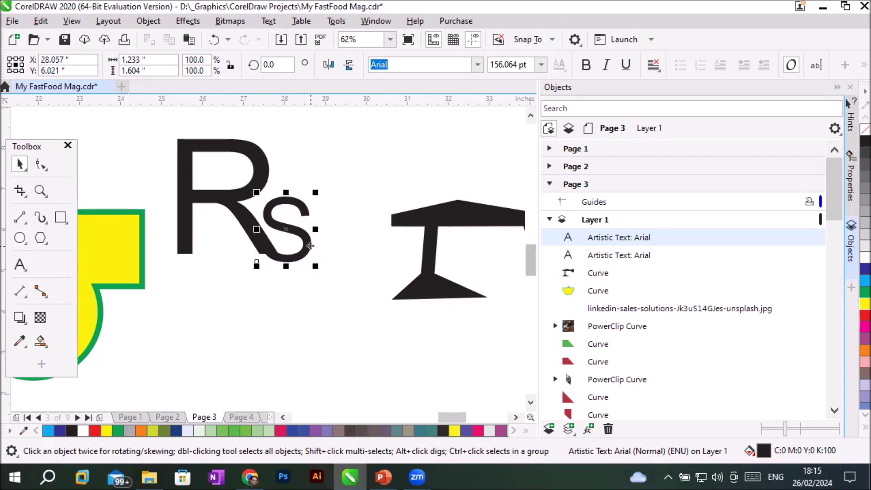
pyautogui.moveTo(305, 240); pyautogui.dragTo(198, 265)
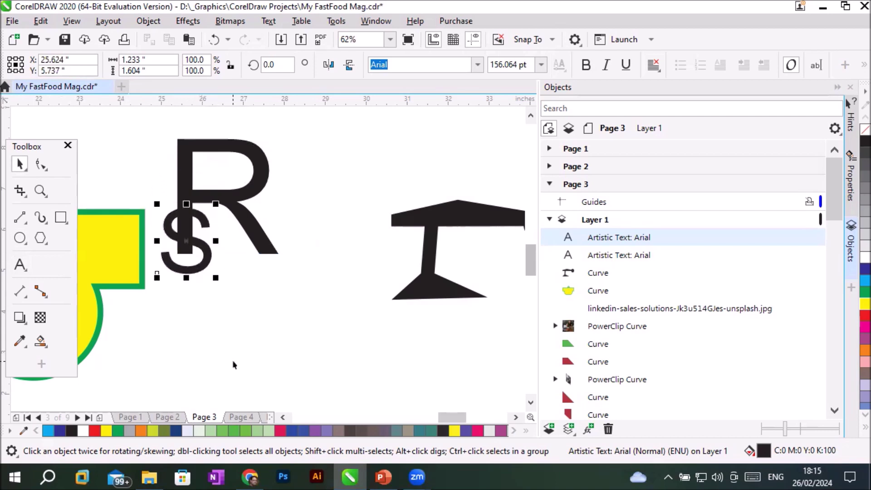
# - Convert the letter R from text to curves
pyautogui.click(249, 230)
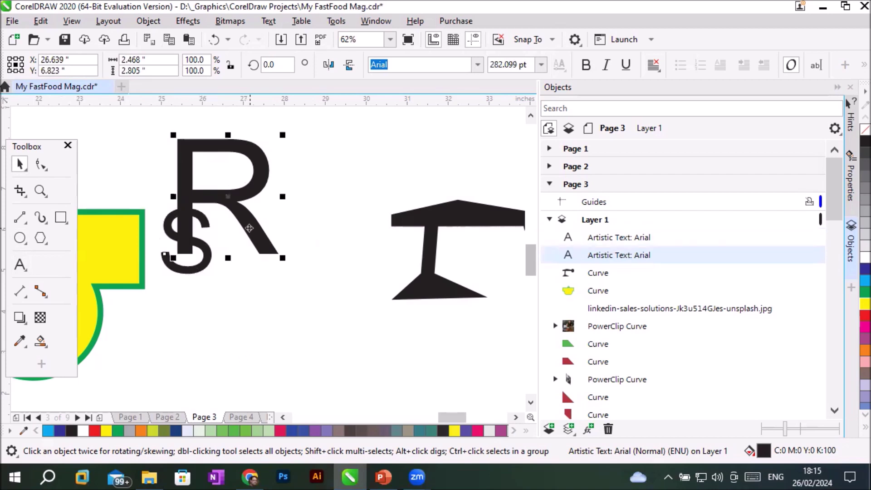
pyautogui.rightClick(250, 228)
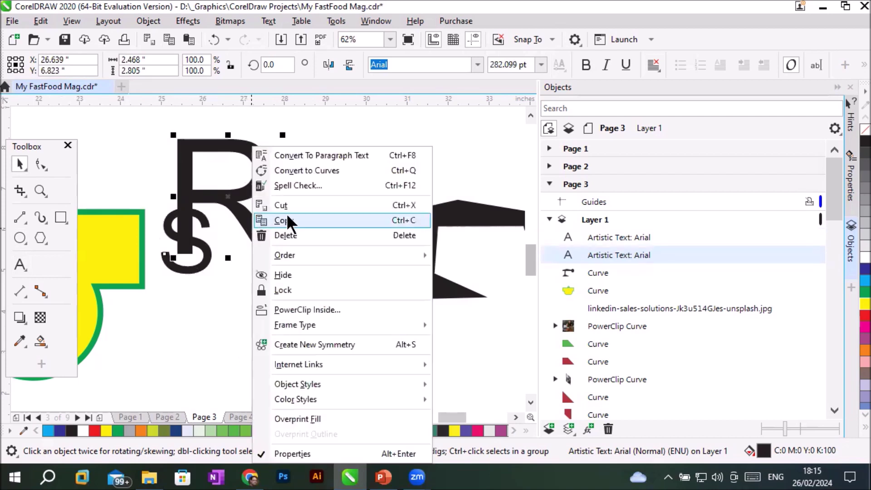
pyautogui.click(334, 173)
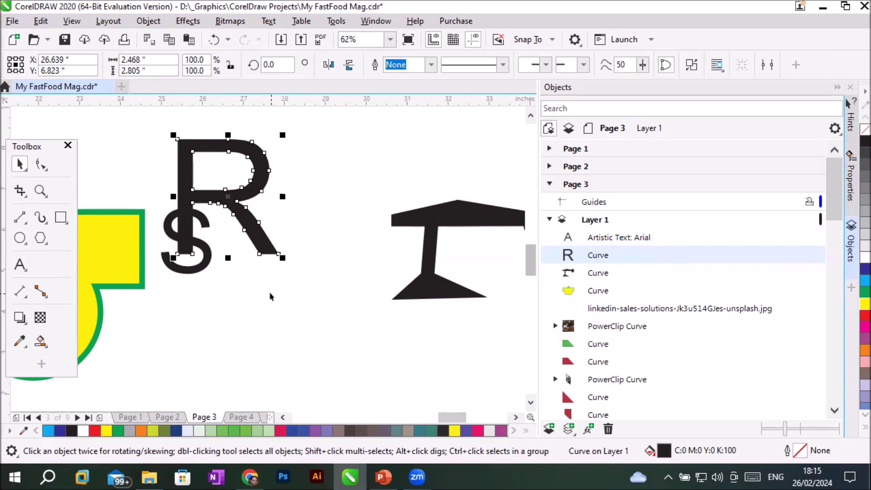
# - Edit the R's nodes to narrow the foot of its diagonal leg and raise its top-left corner into a point
pyautogui.click(259, 252)
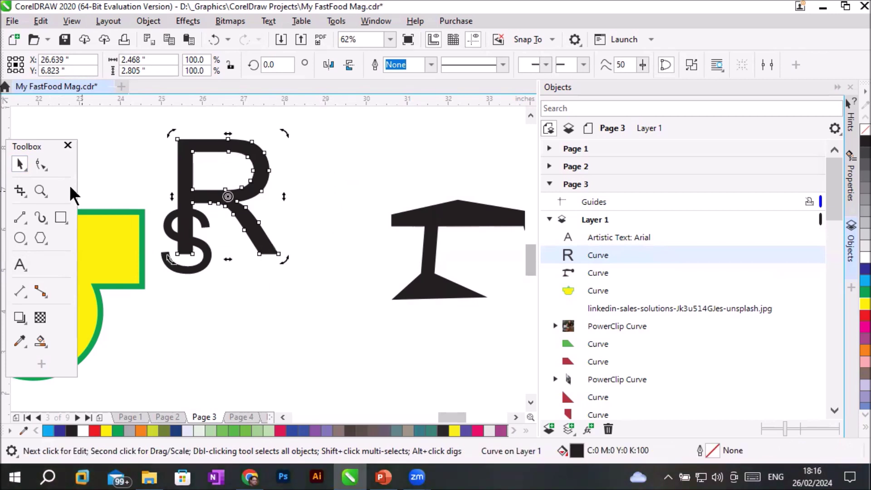
pyautogui.click(40, 165)
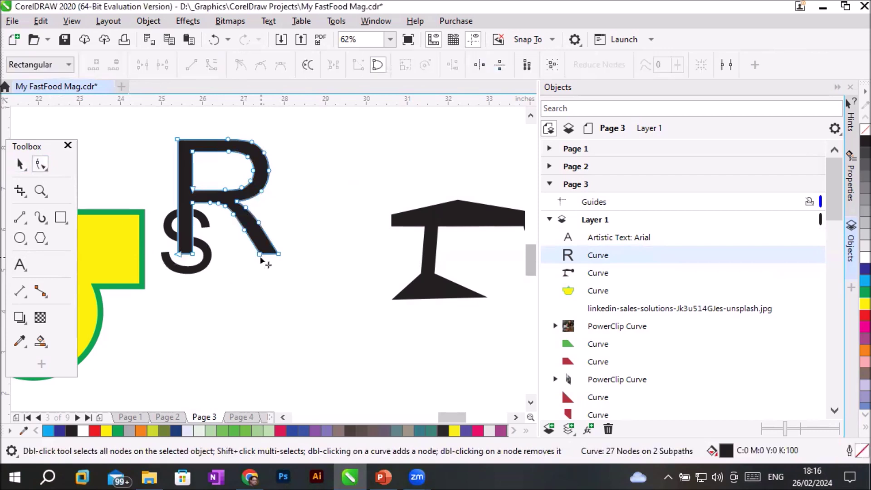
pyautogui.moveTo(260, 254); pyautogui.dragTo(269, 254)
pyautogui.moveTo(178, 138); pyautogui.dragTo(176, 117)
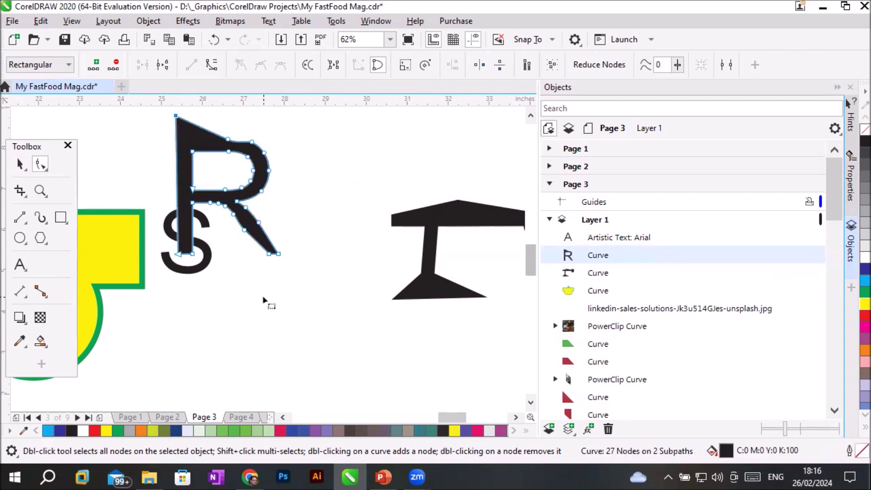
# - Delete the node at the R stem's bottom-right corner and shift the node below the bowl left to taper the stem
pyautogui.doubleClick(193, 254)
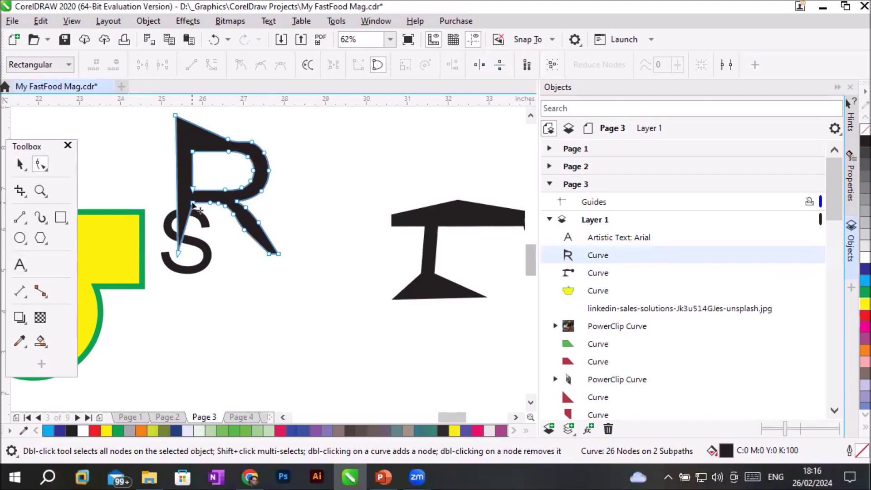
pyautogui.moveTo(193, 203); pyautogui.dragTo(184, 202)
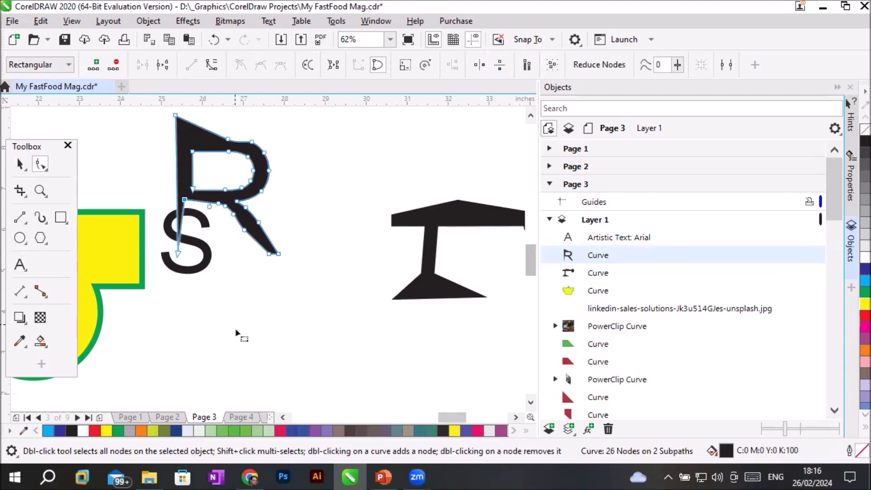
# - Convert the letter S over the R's stem from text to curves
pyautogui.click(22, 163)
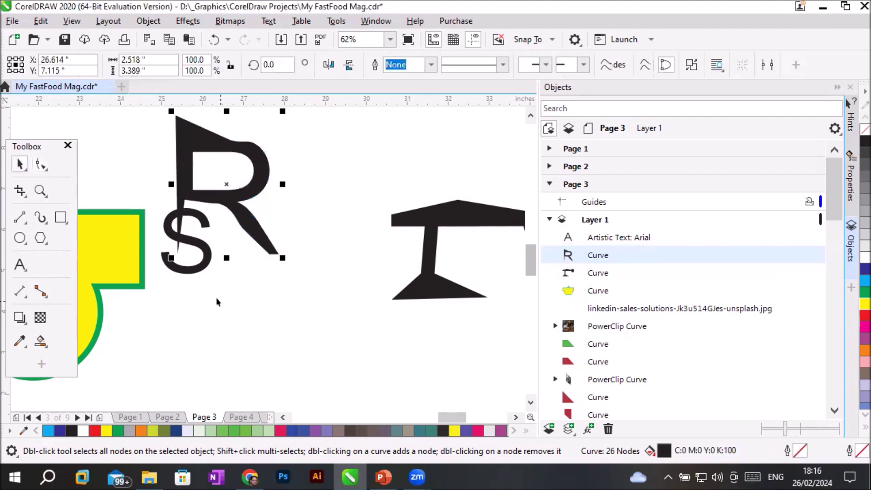
pyautogui.click(195, 269)
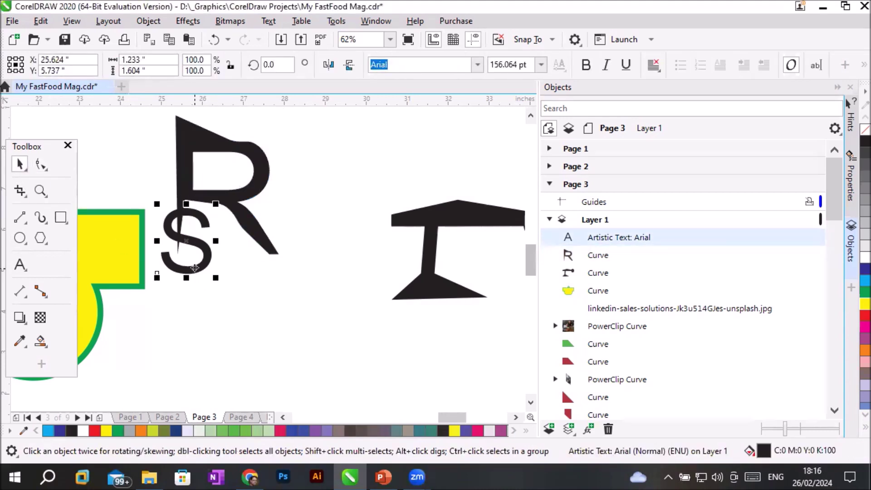
pyautogui.rightClick(194, 267)
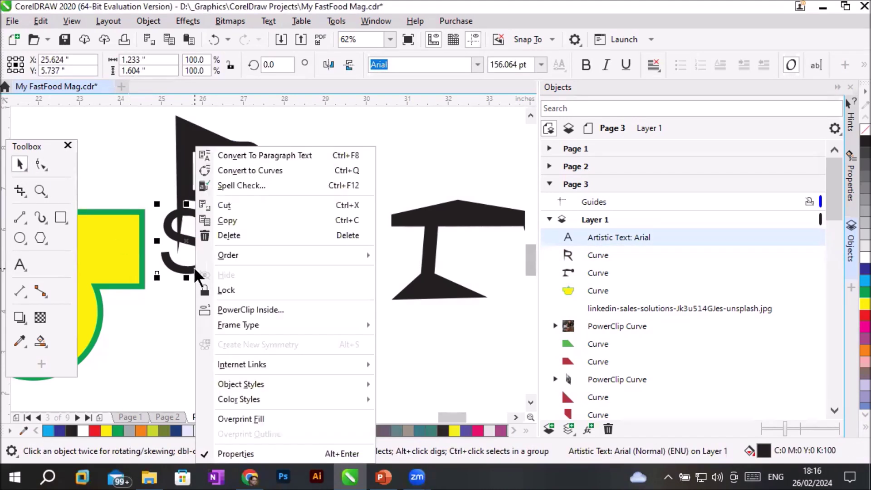
pyautogui.click(277, 171)
pyautogui.click(257, 321)
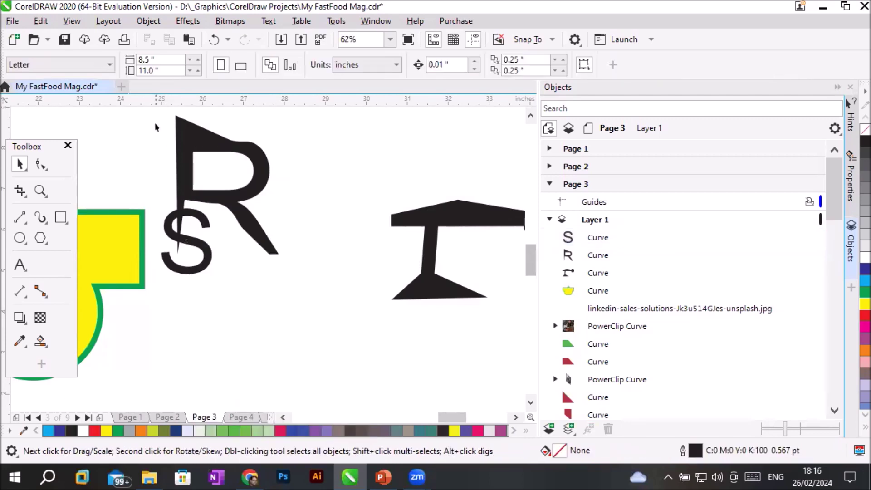
# - Weld the R and S into one shape and move it about 1.75 inches to the right
pyautogui.moveTo(142, 114); pyautogui.dragTo(307, 313)
pyautogui.click(243, 274)
pyautogui.click(181, 199)
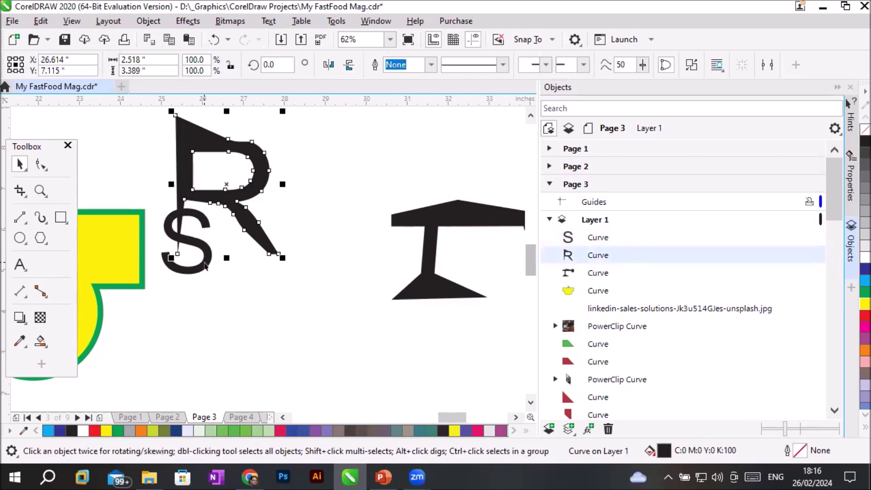
pyautogui.keyDown('shift'); pyautogui.click(205, 266); pyautogui.keyUp('shift')
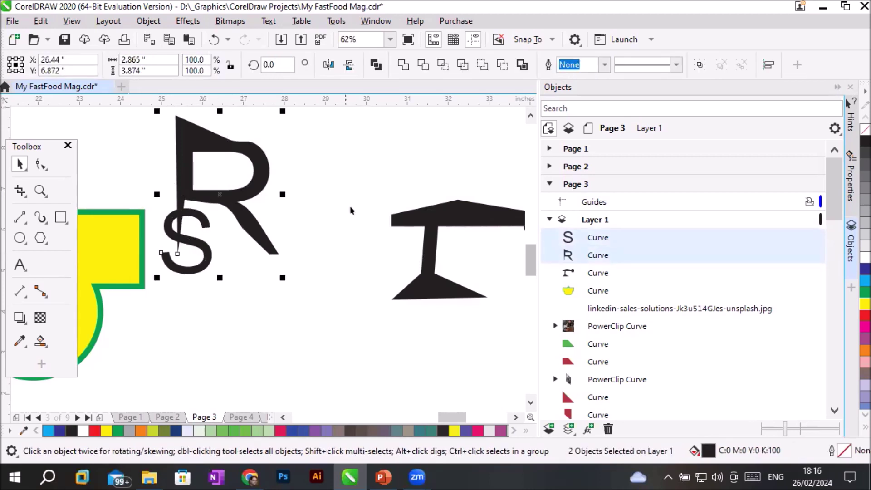
pyautogui.click(401, 66)
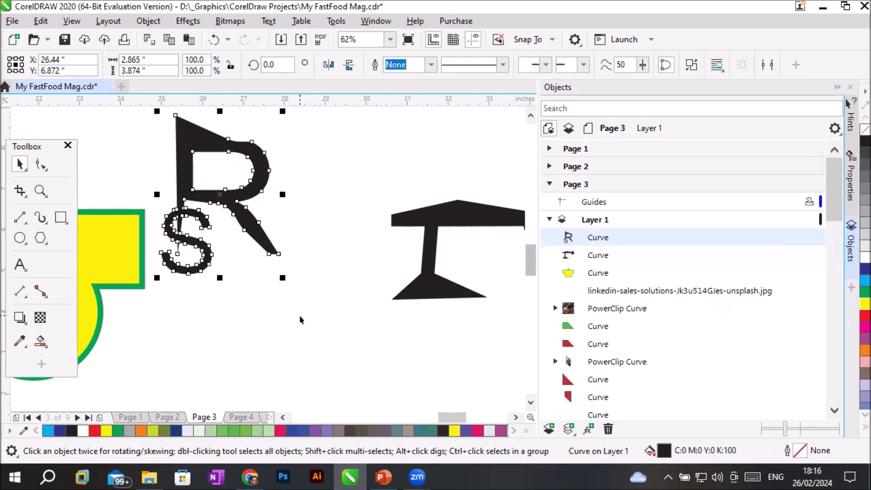
pyautogui.click(314, 410)
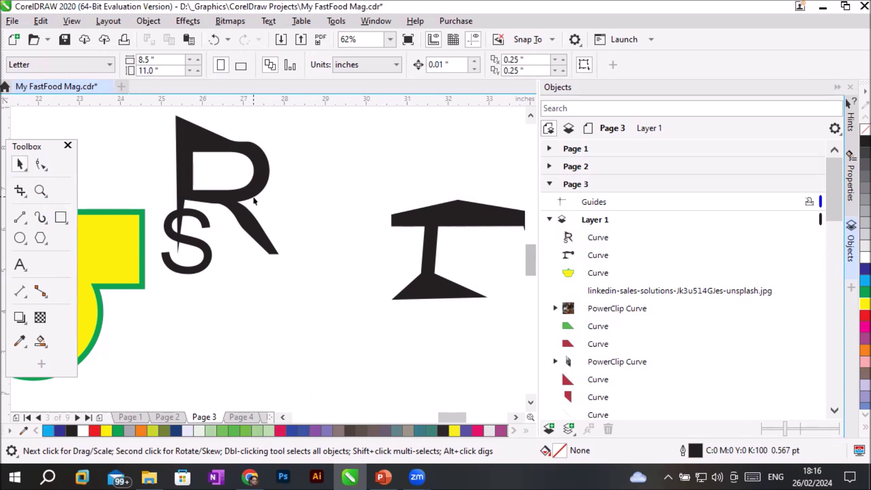
pyautogui.moveTo(256, 226); pyautogui.dragTo(327, 226)
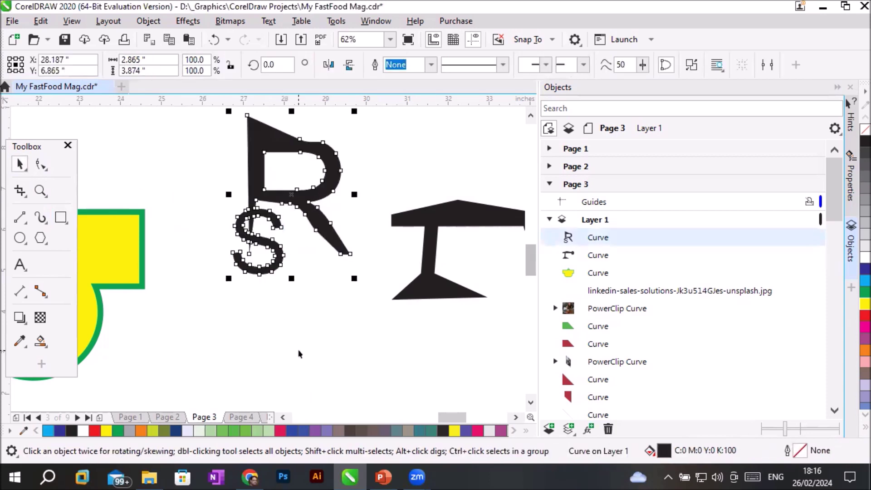
# - Fill the welded RS shape with red and give it a cyan outline 8.0 pt wide
pyautogui.click(864, 316)
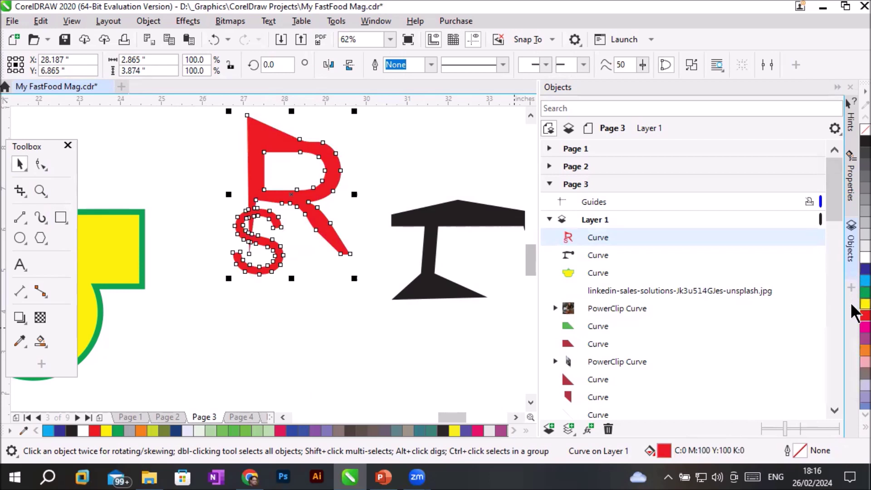
pyautogui.rightClick(864, 282)
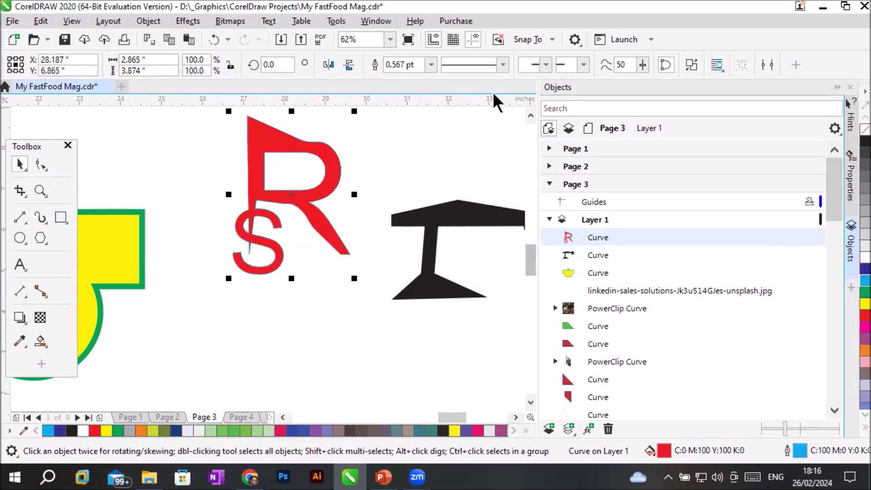
pyautogui.click(427, 65)
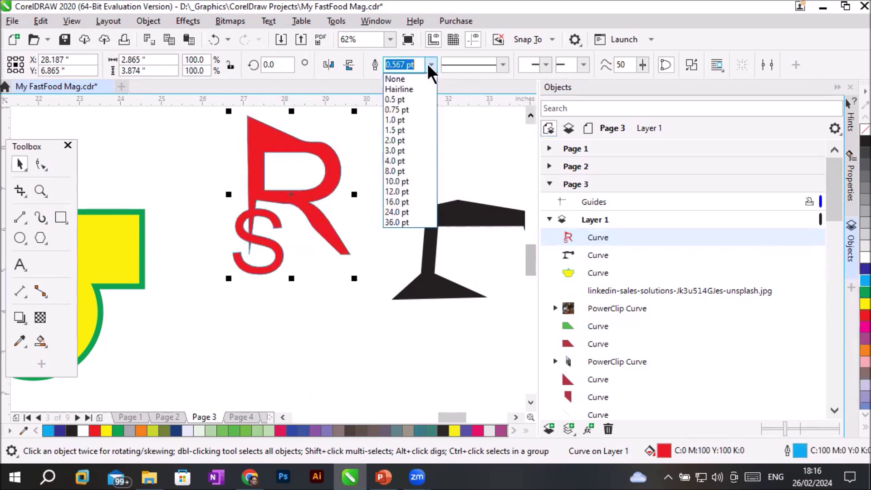
pyautogui.click(411, 172)
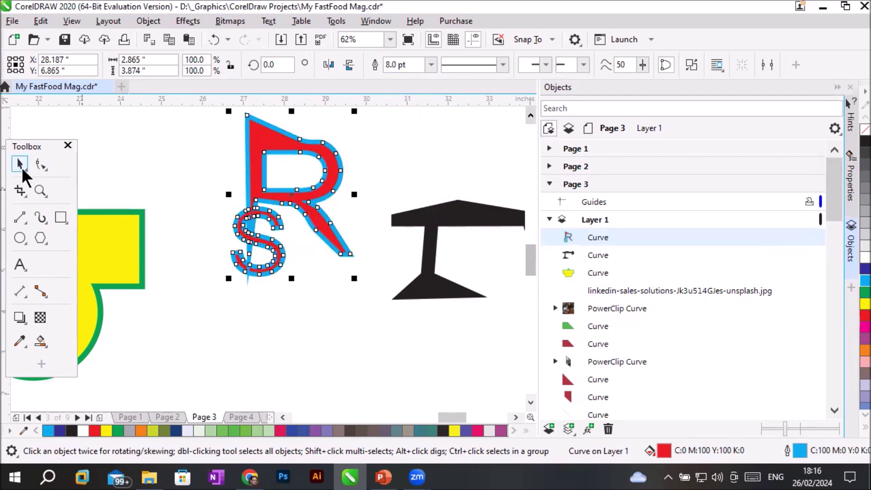
pyautogui.click(318, 340)
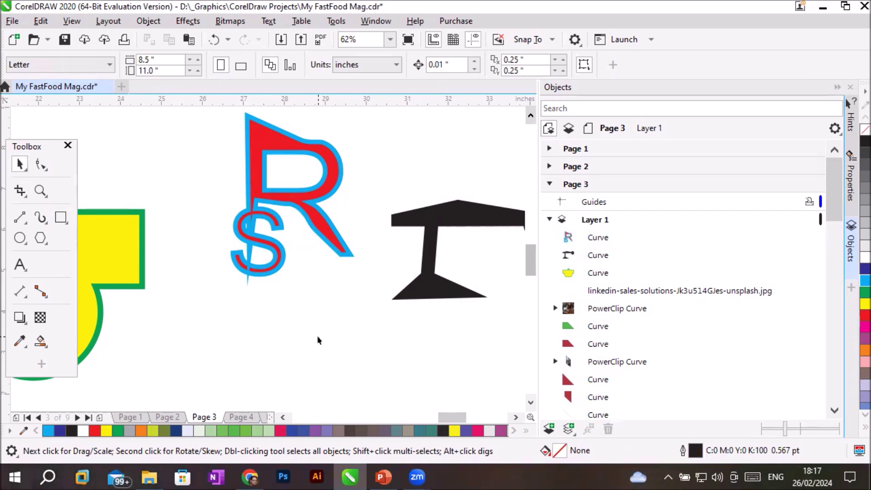
# - Undo the outline, fill, move, weld and S conversion, along with the last shift of the R's node below the bowl
pyautogui.hotkey('ctrl', 'z')
pyautogui.hotkey('ctrl', 'z')
pyautogui.hotkey('ctrl', 'z')
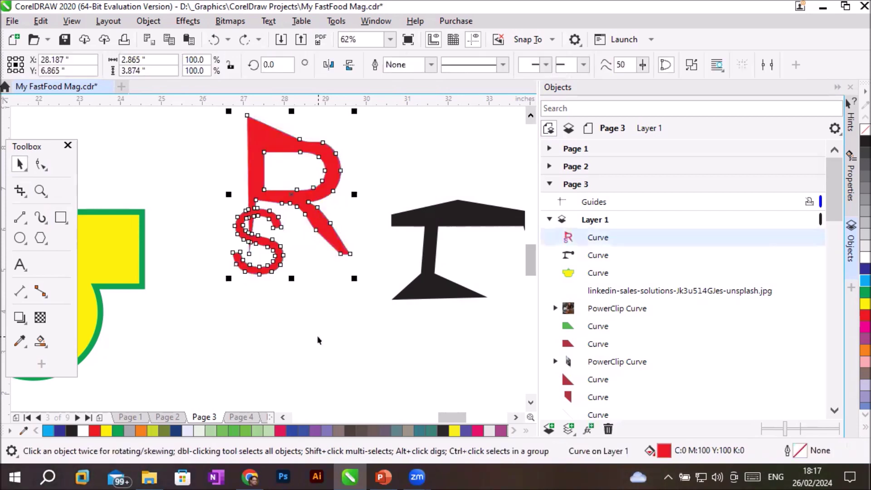
pyautogui.hotkey('ctrl', 'z')
pyautogui.hotkey('ctrl', 'z')
pyautogui.hotkey('ctrl', 'z')
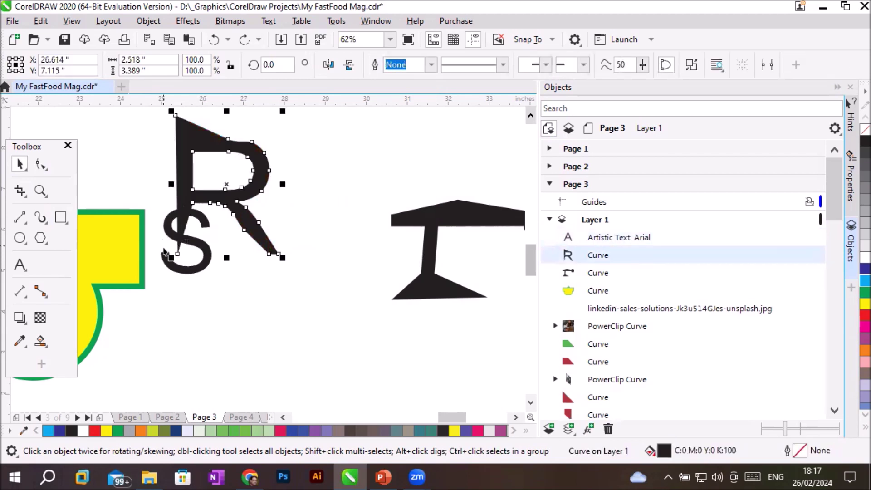
# - Move the S clear below the R, and widen the R by shifting its bowl and leg nodes about 1.5 inches right
pyautogui.moveTo(186, 274); pyautogui.dragTo(227, 345)
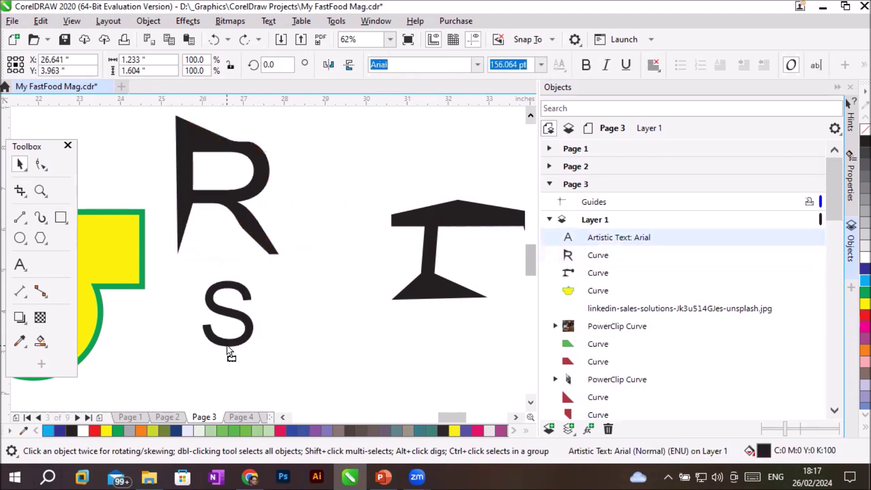
pyautogui.click(41, 164)
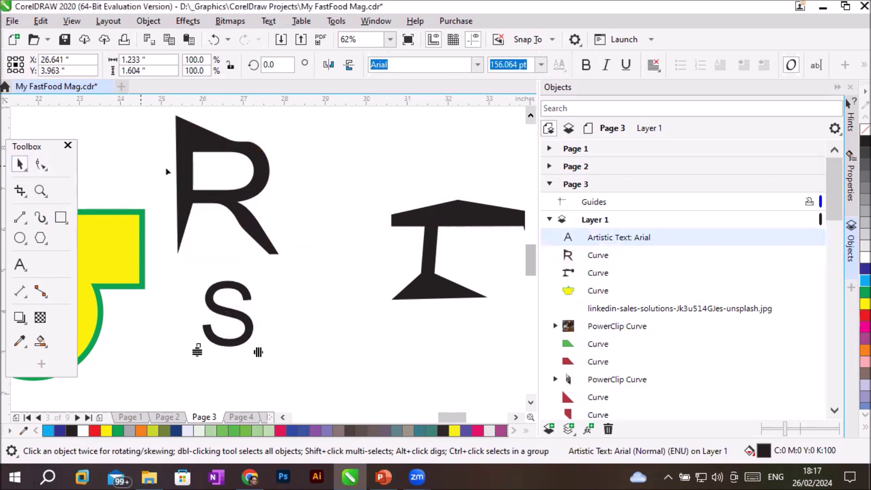
pyautogui.moveTo(224, 123); pyautogui.dragTo(282, 264)
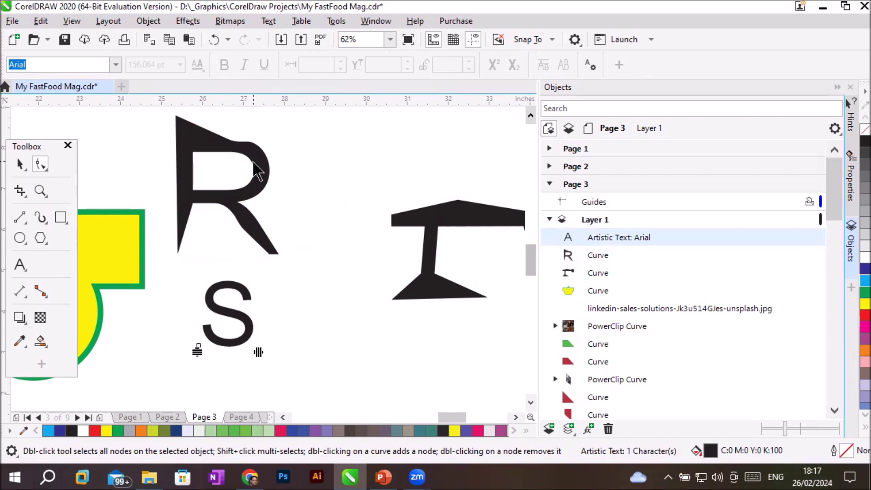
pyautogui.click(256, 168)
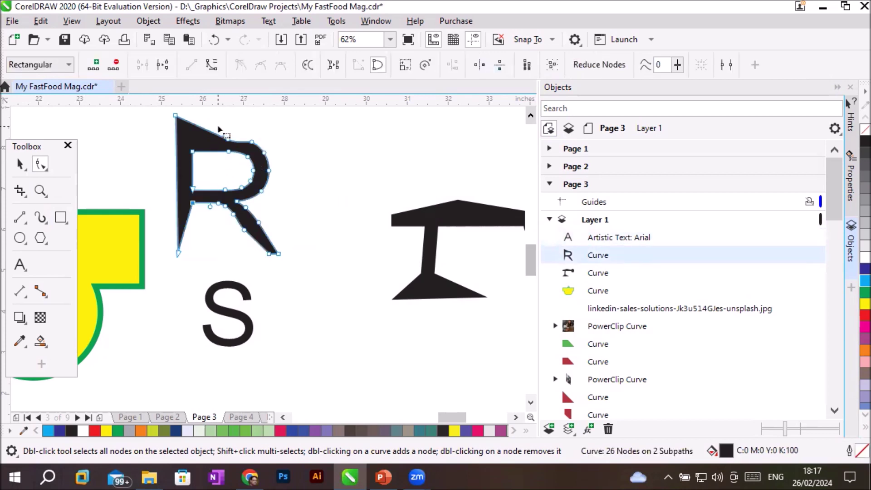
pyautogui.moveTo(207, 123); pyautogui.dragTo(324, 269)
pyautogui.moveTo(261, 194); pyautogui.dragTo(325, 195)
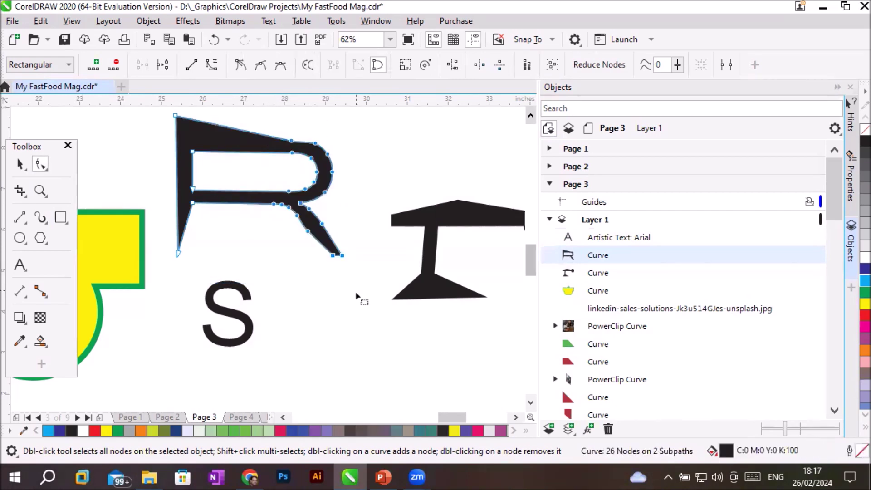
# - Place the S over the R's lower crossbar so it overlaps the inside of the bowl
pyautogui.moveTo(247, 296); pyautogui.dragTo(248, 184)
pyautogui.moveTo(243, 286); pyautogui.dragTo(247, 208)
pyautogui.click(19, 164)
pyautogui.moveTo(229, 291); pyautogui.dragTo(249, 176)
pyautogui.click(275, 276)
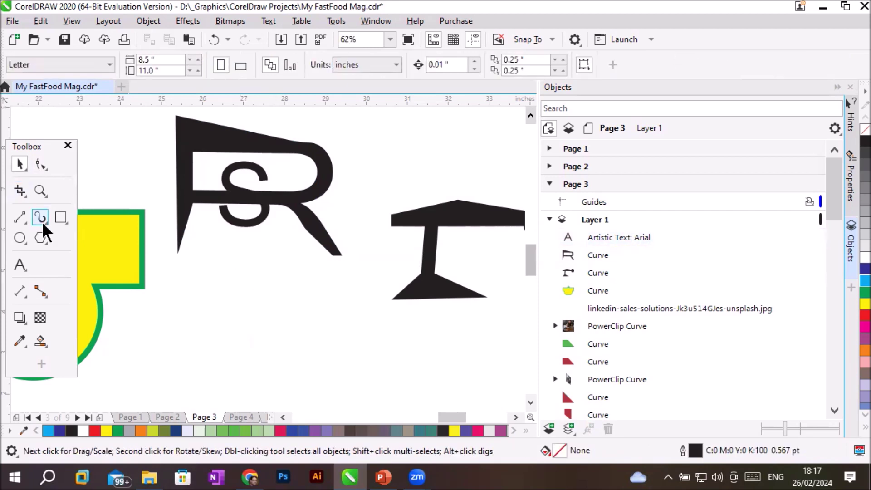
# - Convert the S on the R's crossbar from text to curves
pyautogui.click(14, 267)
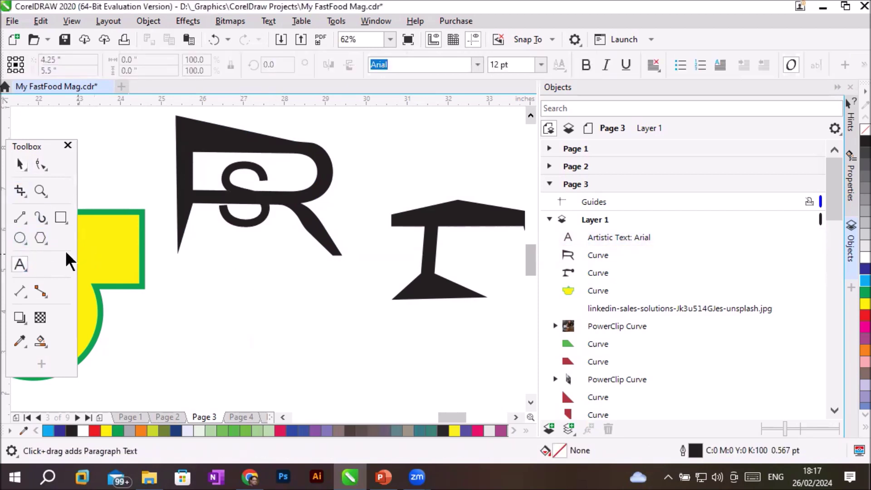
pyautogui.click(41, 164)
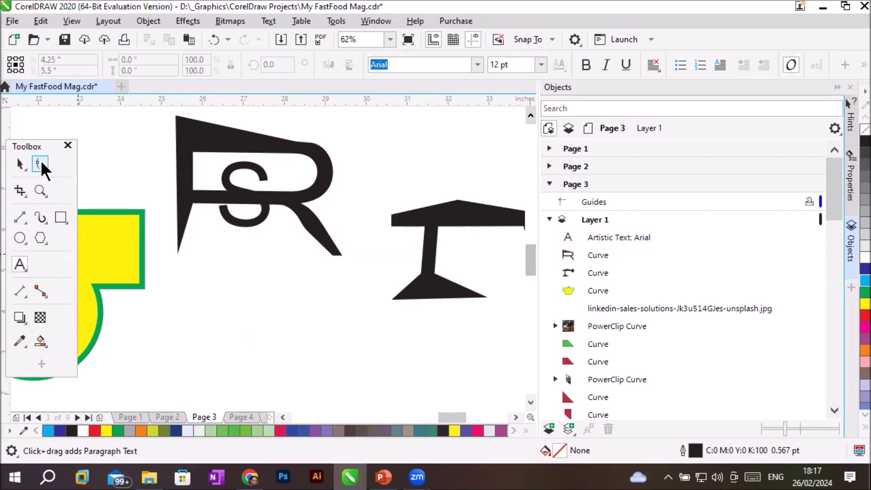
pyautogui.click(239, 222)
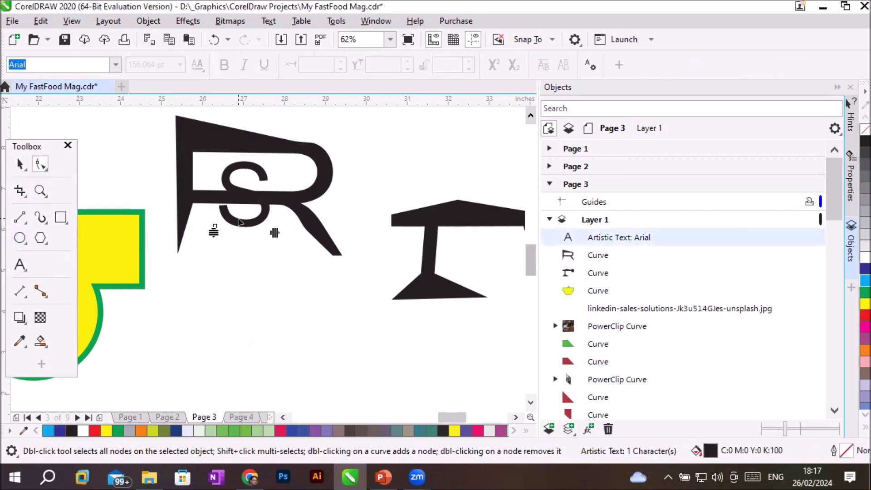
pyautogui.rightClick(239, 222)
pyautogui.click(19, 164)
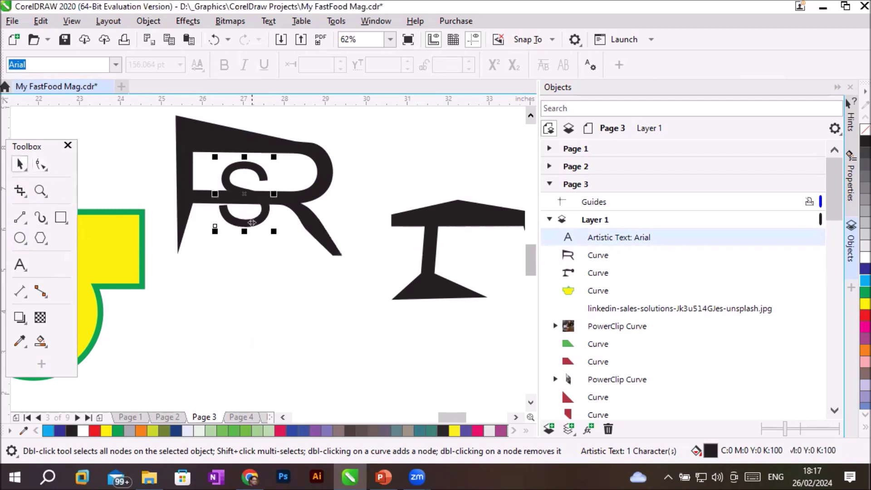
pyautogui.rightClick(251, 222)
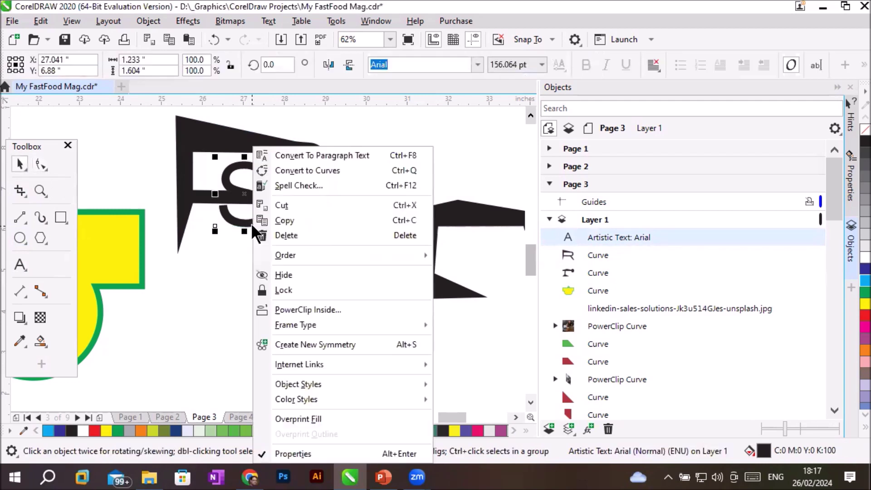
pyautogui.click(358, 171)
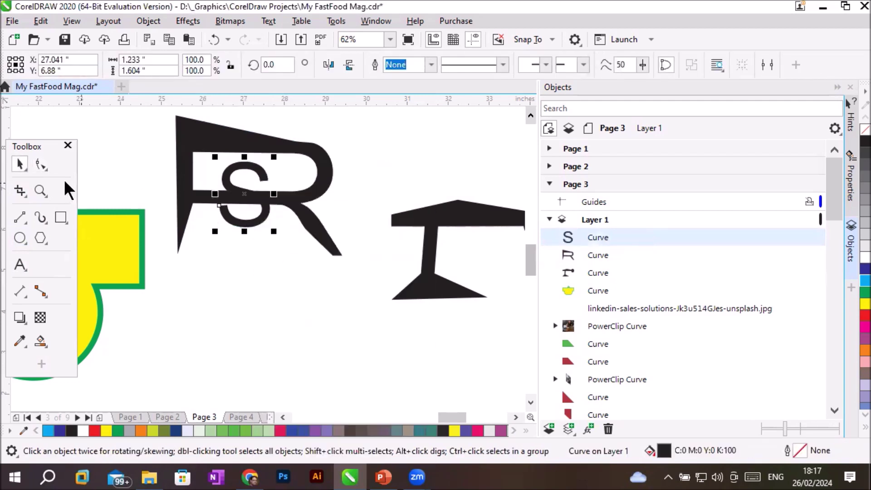
# - Shift the S's end nodes outward, extending its lower end down-left and its upper end to the right
pyautogui.click(41, 164)
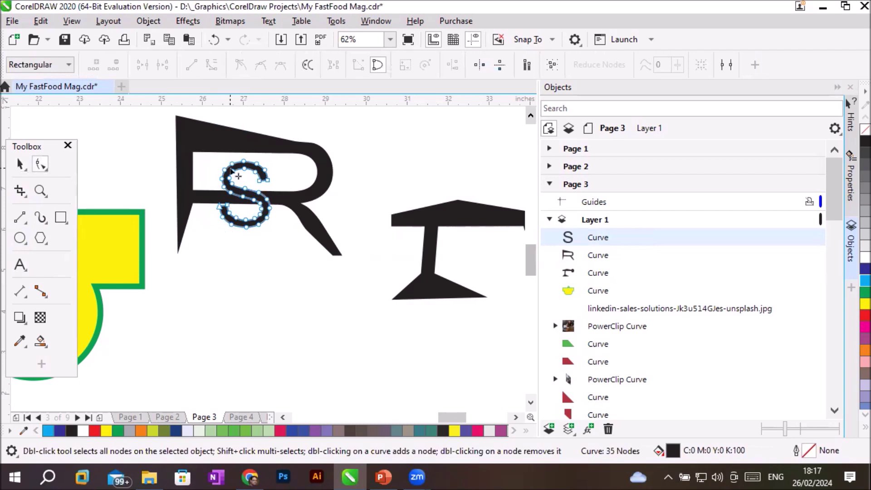
pyautogui.scroll(2, 231, 171)
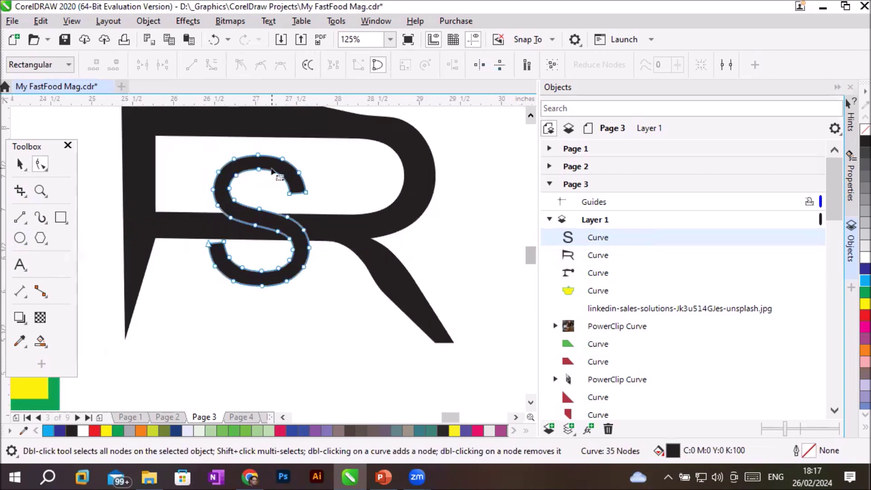
pyautogui.click(208, 244)
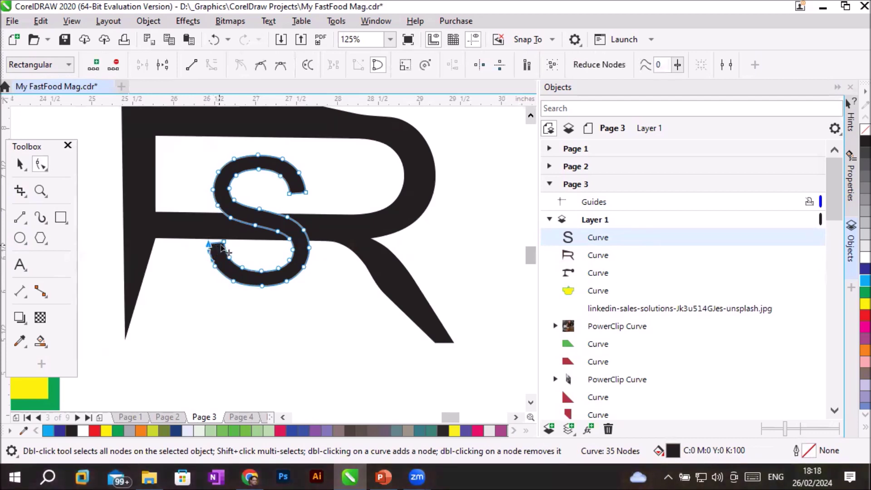
pyautogui.moveTo(200, 240); pyautogui.dragTo(213, 298)
pyautogui.moveTo(276, 151); pyautogui.dragTo(313, 201)
pyautogui.moveTo(307, 194); pyautogui.dragTo(345, 195)
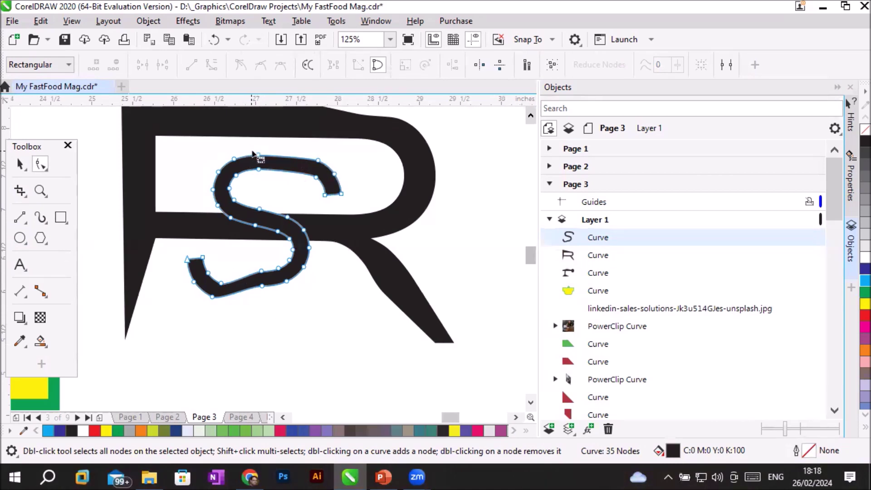
# - Select the four nodes at the S's upper-left curve and scale them narrower horizontally
pyautogui.moveTo(228, 153); pyautogui.dragTo(286, 181)
pyautogui.moveTo(285, 181); pyautogui.dragTo(286, 181)
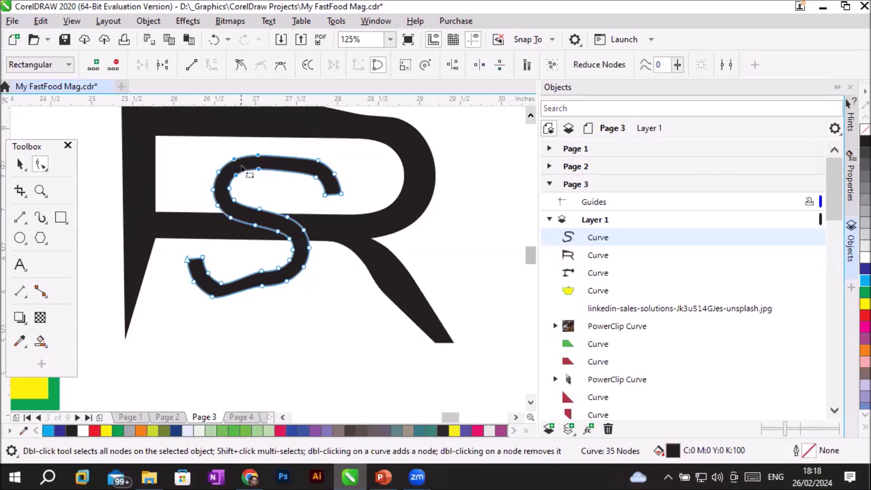
pyautogui.click(399, 67)
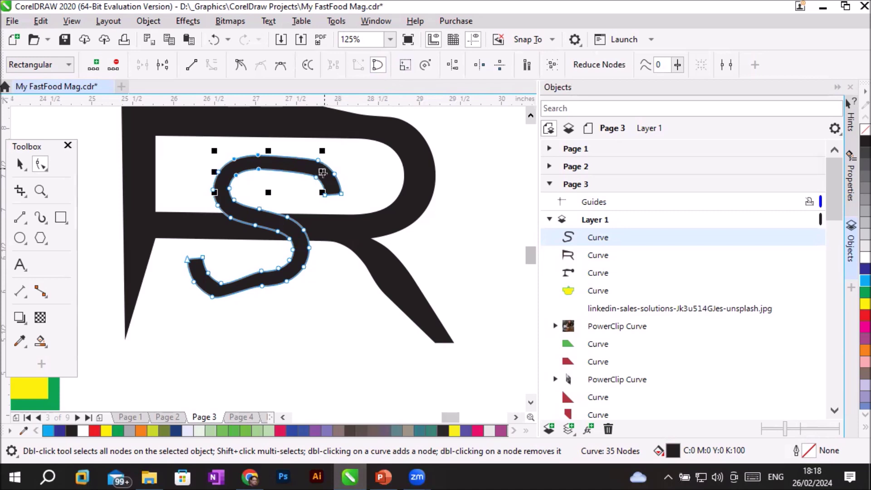
pyautogui.moveTo(322, 172); pyautogui.dragTo(270, 193)
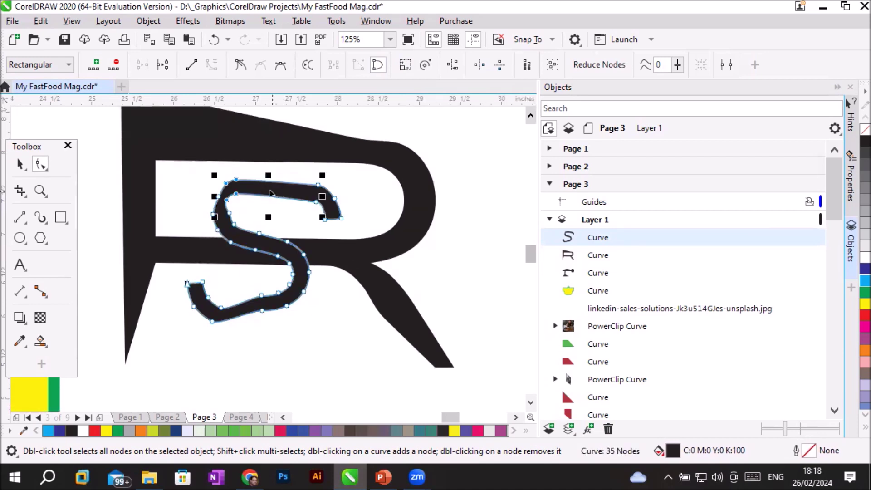
# - Select the nodes at the S's upper-right end and rotate them clockwise so the hook tilts down toward the R's crossbar
pyautogui.click(254, 190)
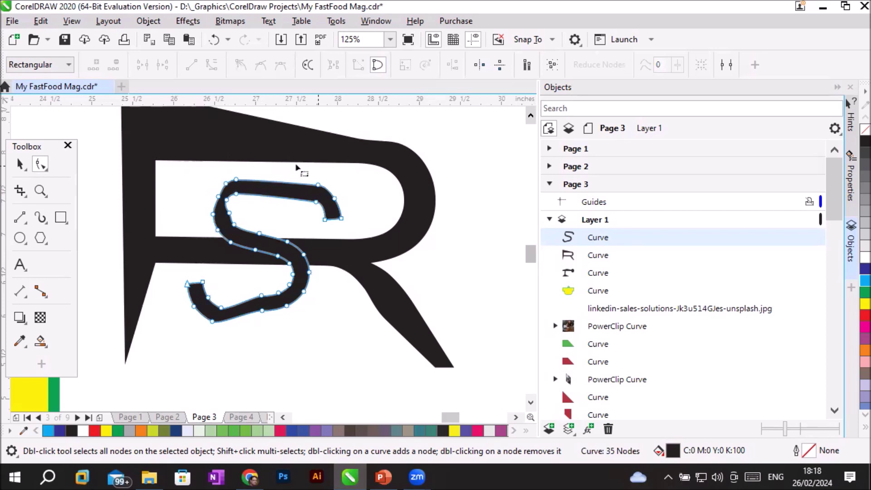
pyautogui.moveTo(300, 173); pyautogui.dragTo(355, 229)
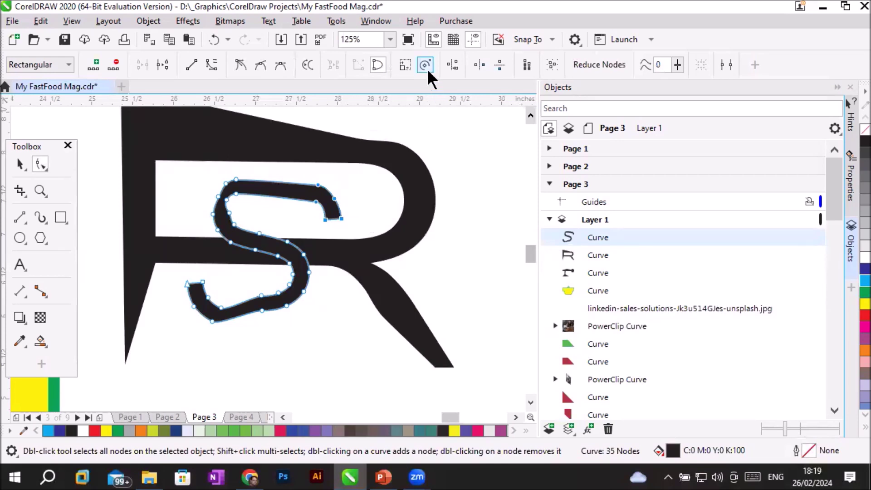
pyautogui.click(403, 65)
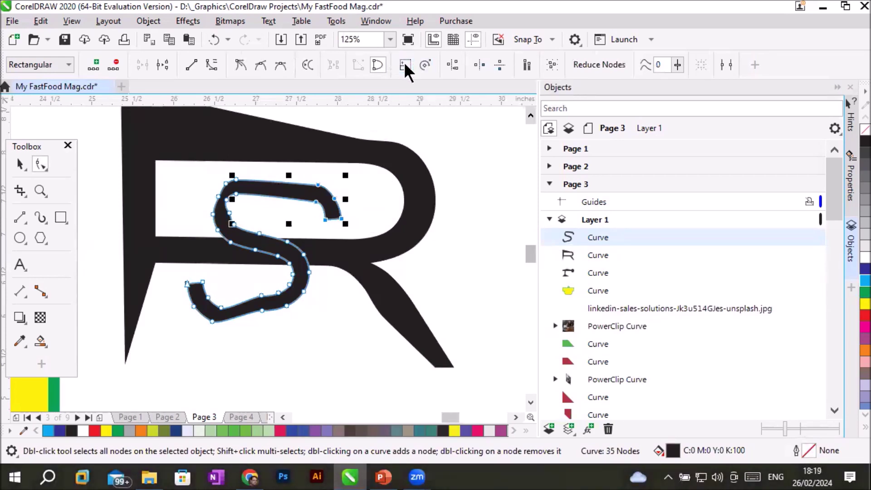
pyautogui.click(331, 204)
pyautogui.moveTo(293, 166); pyautogui.dragTo(359, 232)
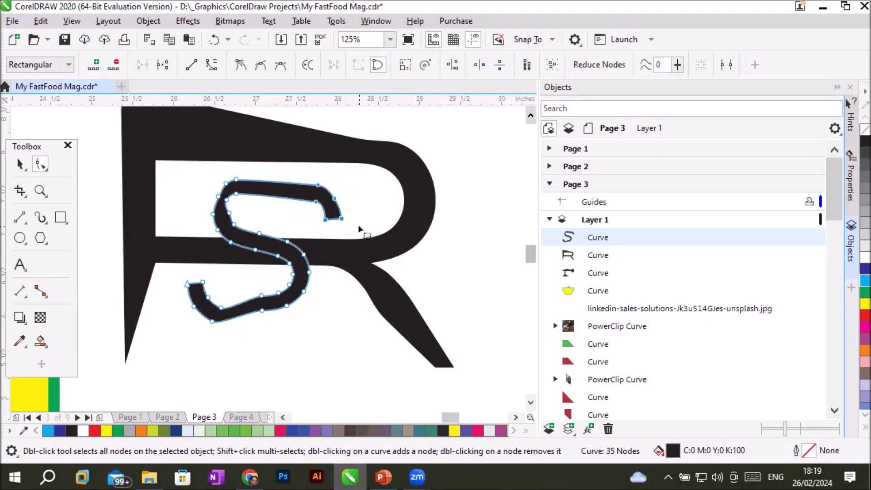
pyautogui.click(426, 64)
pyautogui.moveTo(344, 171)
pyautogui.mouseDown()
pyautogui.moveTo(334, 149)
pyautogui.moveTo(361, 191)
pyautogui.moveTo(359, 164)
pyautogui.moveTo(362, 186)
pyautogui.mouseUp()
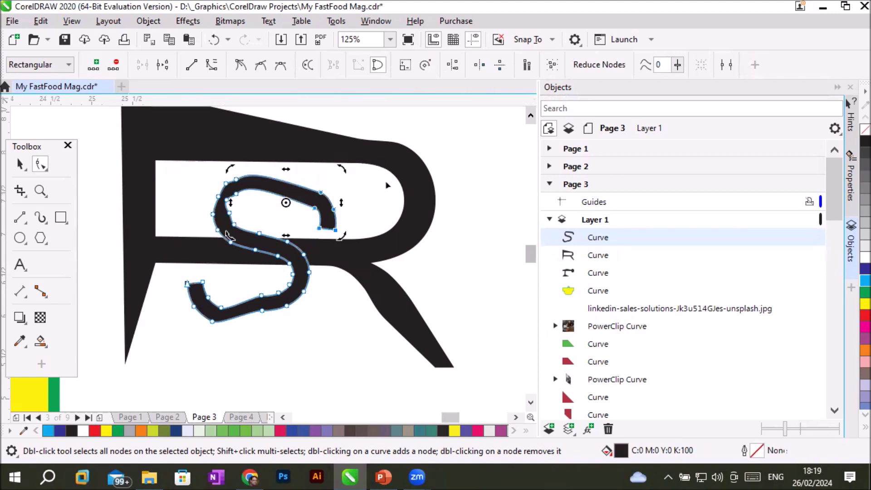
pyautogui.click(21, 164)
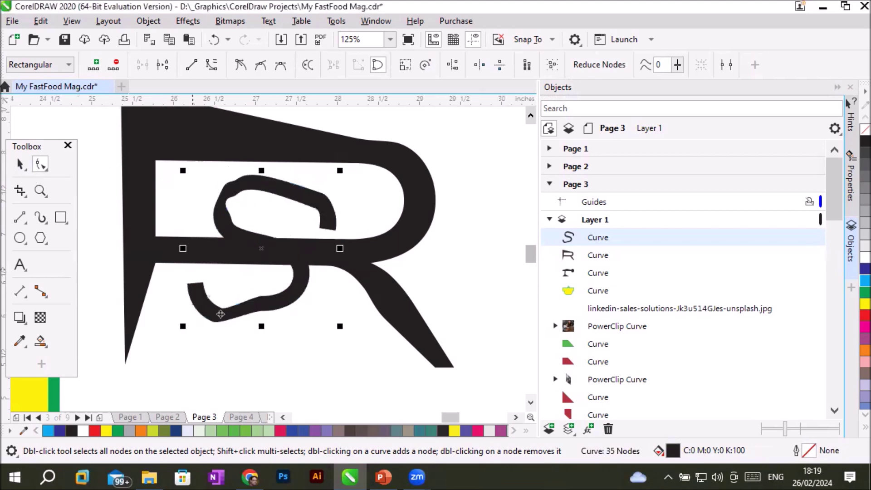
pyautogui.click(254, 355)
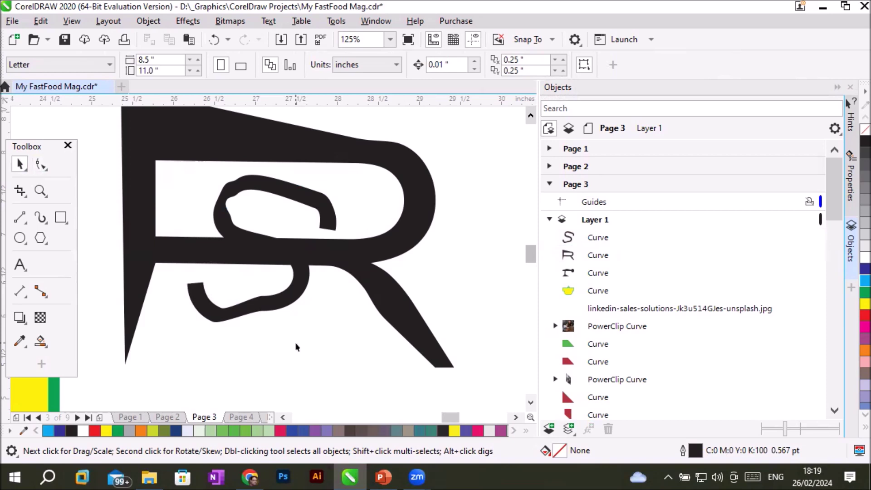
# - Weld the R and the S into a single curve
pyautogui.click(284, 252)
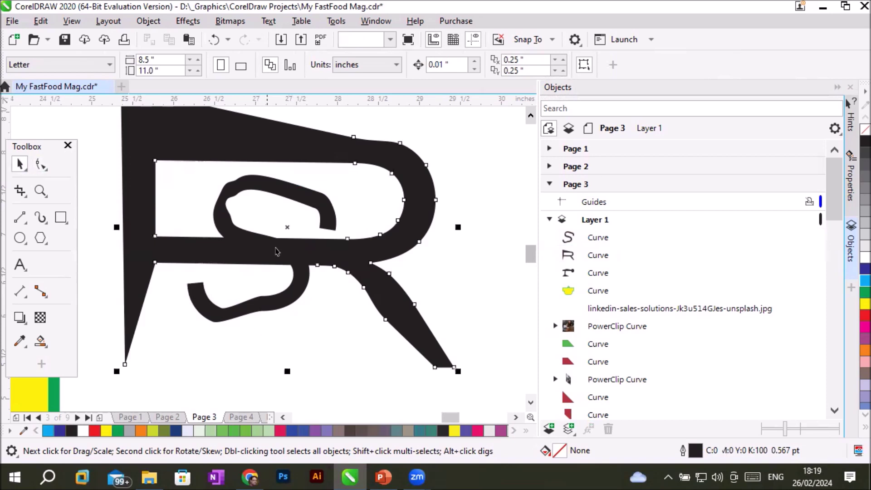
pyautogui.keyDown('shift'); pyautogui.click(287, 285); pyautogui.keyUp('shift')
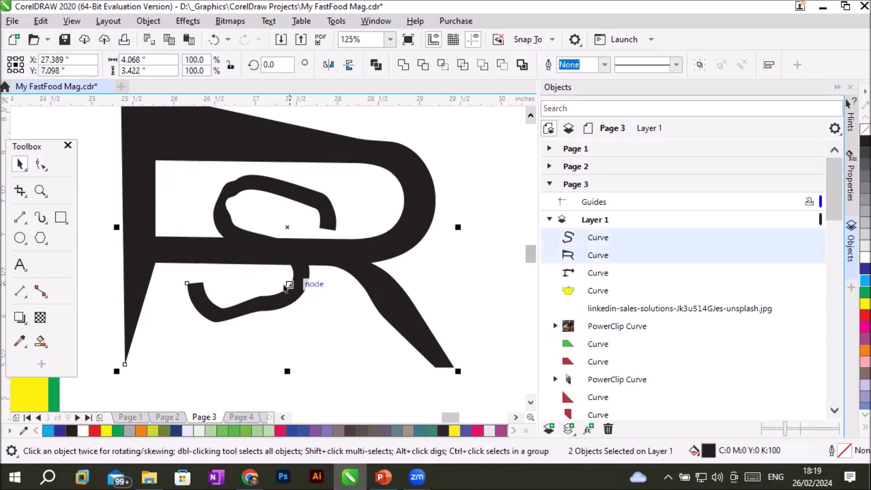
pyautogui.click(402, 64)
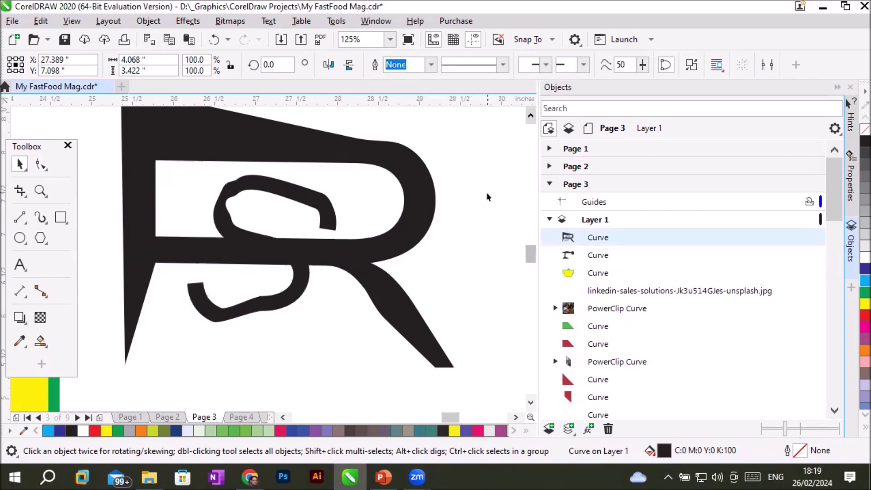
pyautogui.click(488, 197)
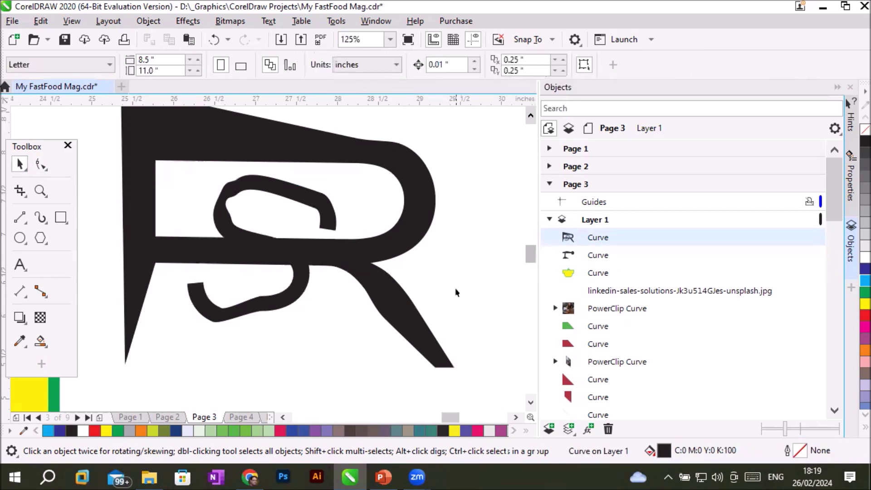
# - Fill the merged RS shape with red and give it a blue outline 4.0 pt wide
pyautogui.click(418, 227)
pyautogui.click(864, 315)
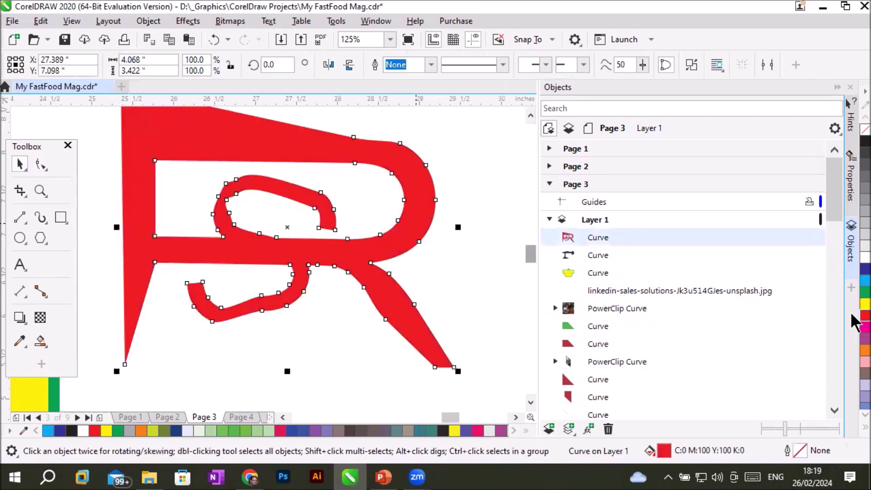
pyautogui.rightClick(863, 271)
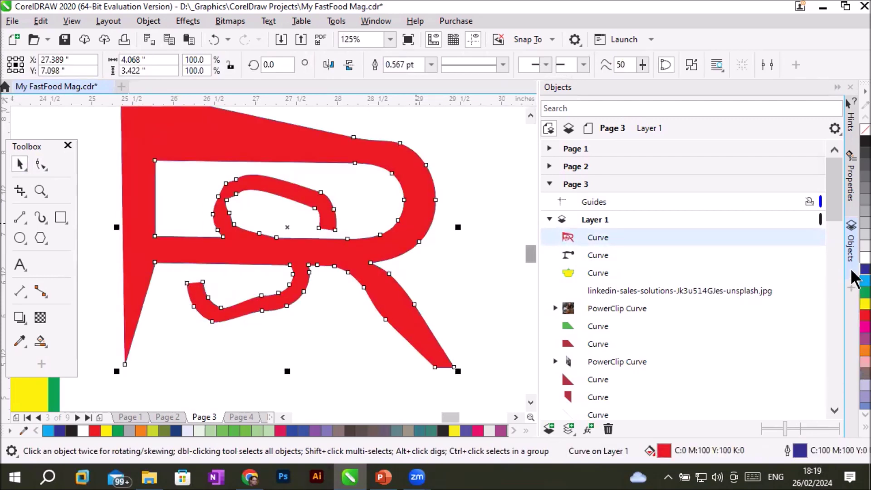
pyautogui.click(431, 64)
pyautogui.click(410, 159)
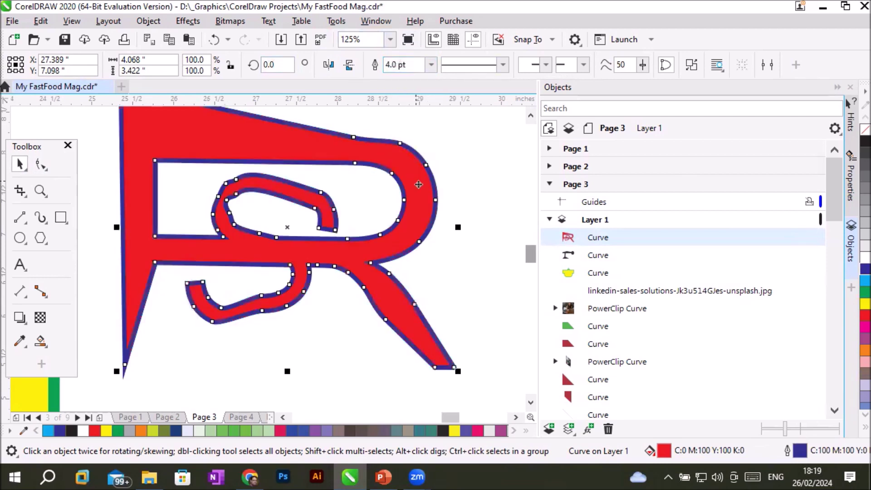
pyautogui.click(447, 233)
# - Draw a rectangle about 13.8 x 10.7 inches in the empty area beside the star's page, on the side away from the cube
pyautogui.scroll(-2, 451, 216)
pyautogui.scroll(-2, 451, 216)
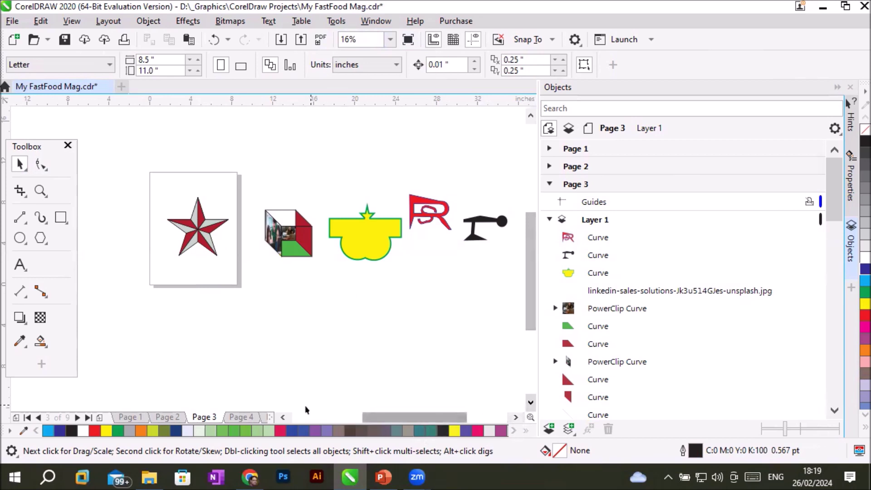
pyautogui.click(283, 416)
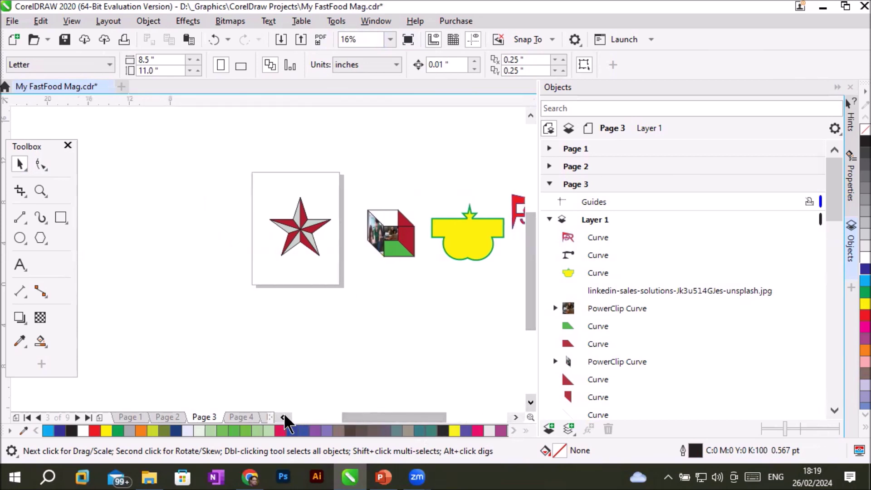
pyautogui.click(60, 219)
pyautogui.moveTo(100, 235); pyautogui.dragTo(241, 344)
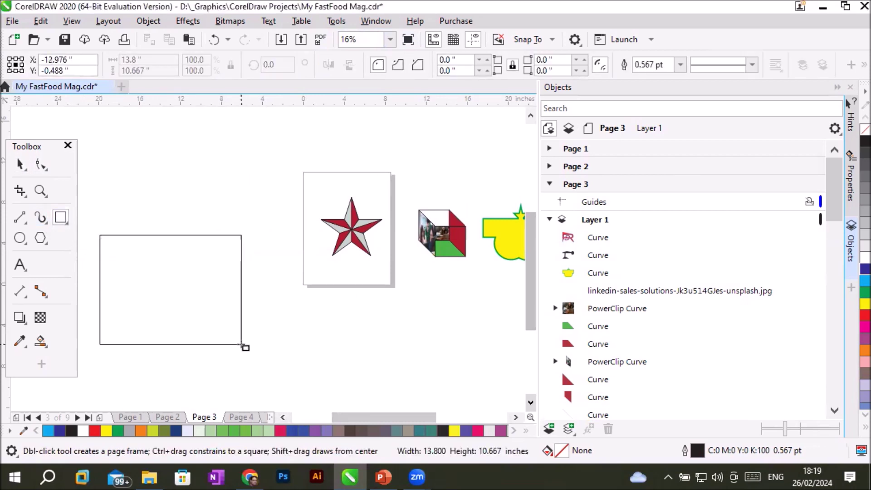
# - Draw a triangle about 4.6 x 5.9 inches across the rectangle's top edge and place two copies across its bottom edge
pyautogui.click(39, 236)
pyautogui.moveTo(147, 194); pyautogui.dragTo(200, 276)
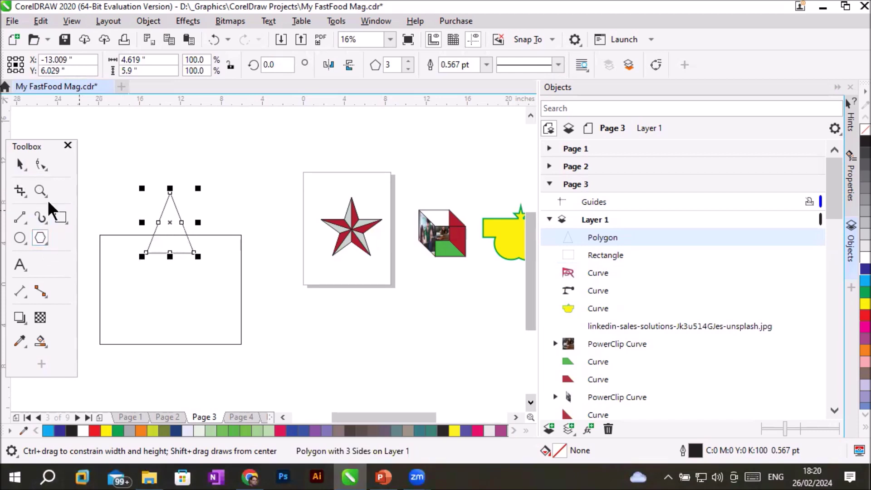
pyautogui.click(22, 161)
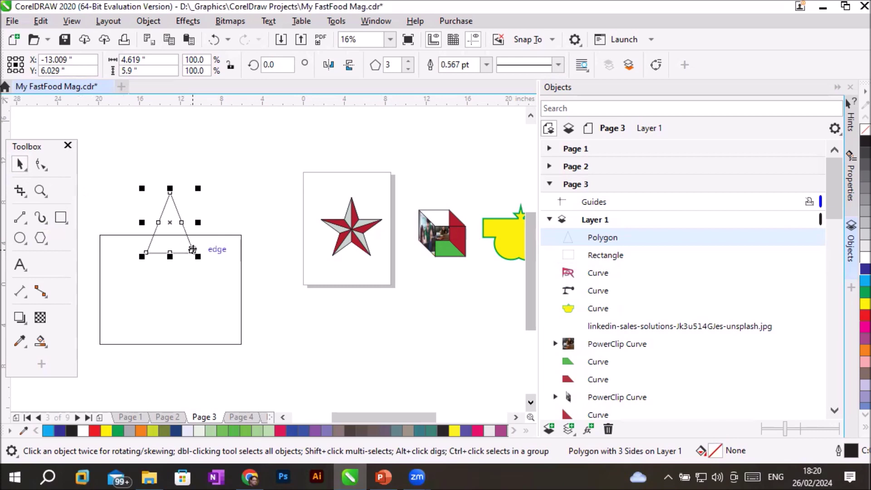
pyautogui.moveTo(193, 252); pyautogui.dragTo(217, 363)
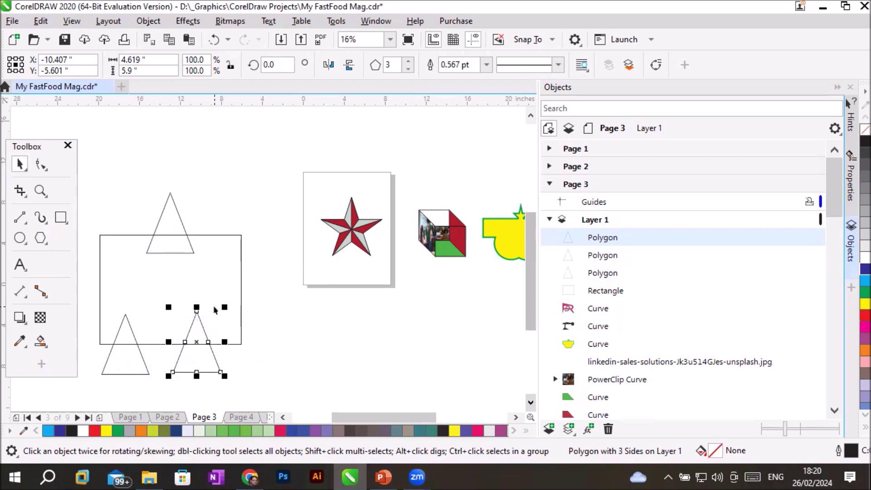
# - Weld the rectangle and its three triangles into one outline
pyautogui.moveTo(89, 180); pyautogui.dragTo(241, 388)
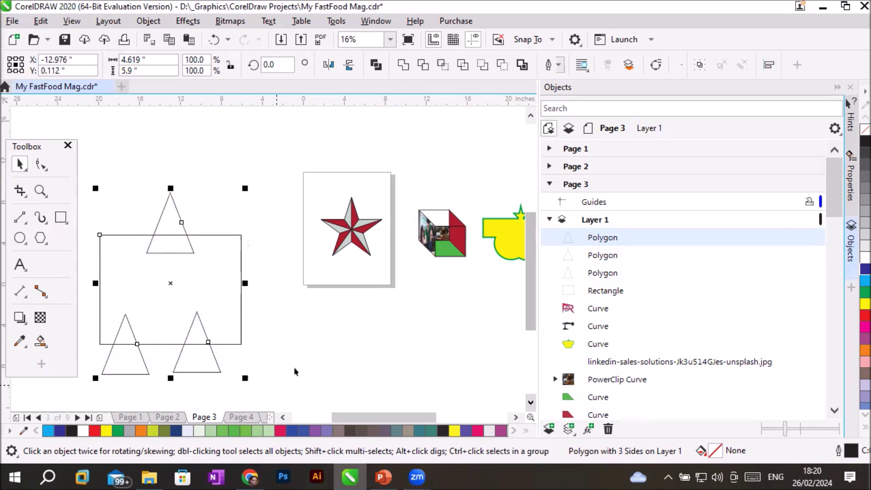
pyautogui.click(403, 65)
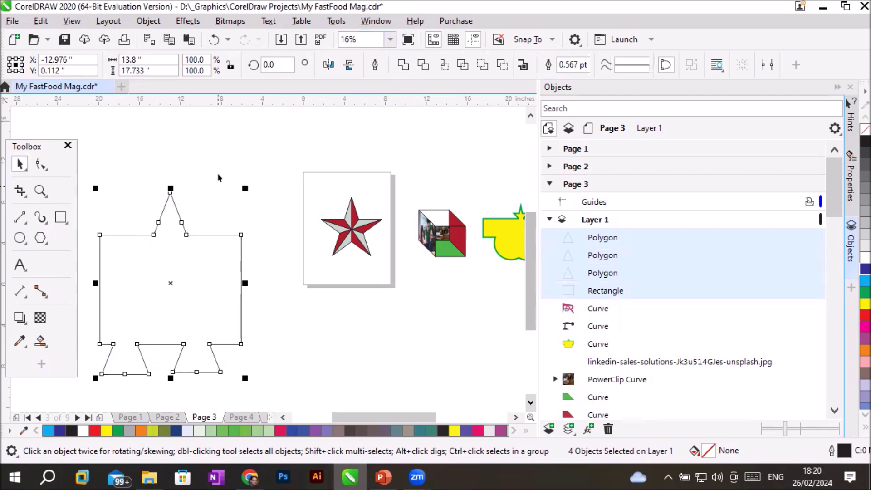
pyautogui.click(218, 162)
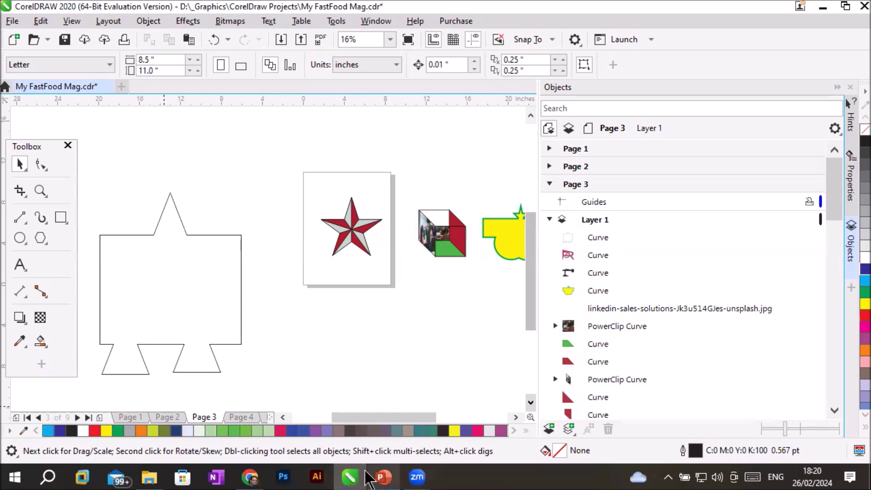
# - Delete the welded rectangle-and-triangles shape
pyautogui.scroll(-2, 313, 368)
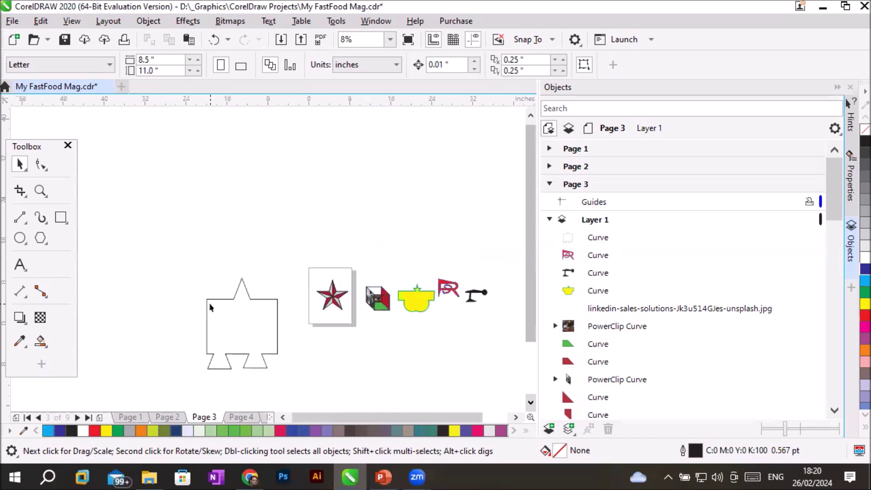
pyautogui.click(234, 249)
pyautogui.press('Delete')
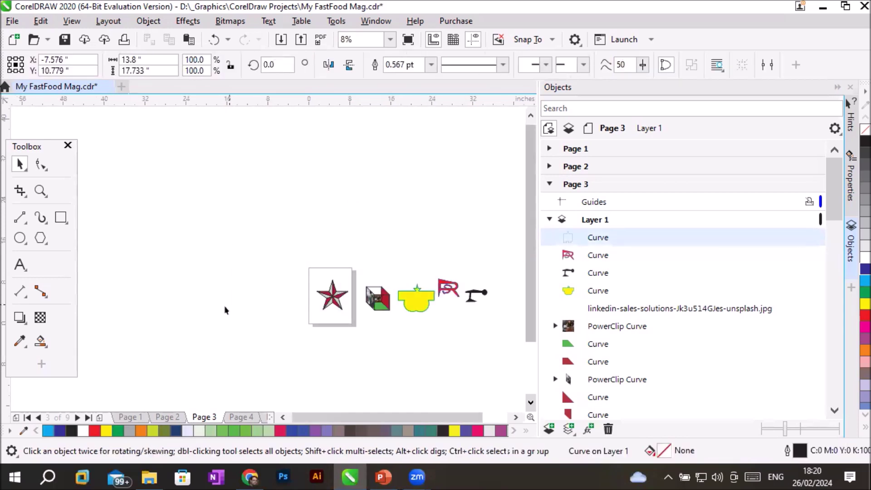
# - Collapse the Objects docker to widen the drawing area around the star
pyautogui.scroll(2, 331, 298)
pyautogui.scroll(2, 331, 300)
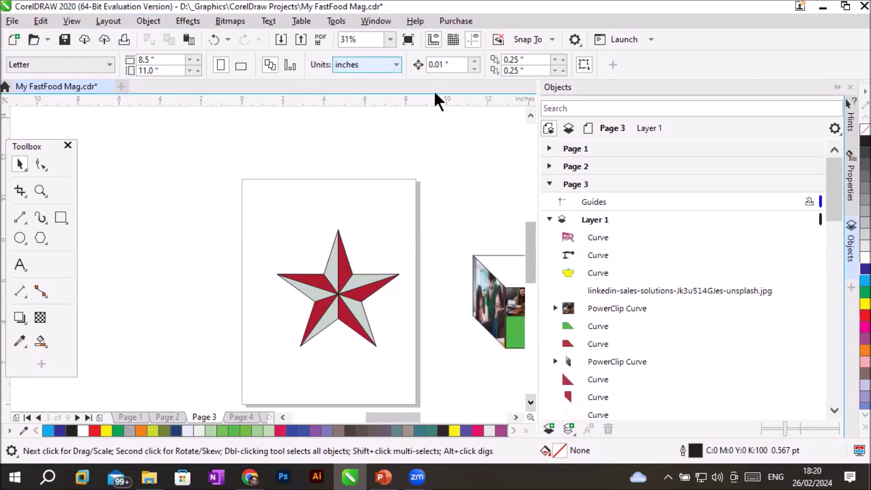
pyautogui.click(837, 87)
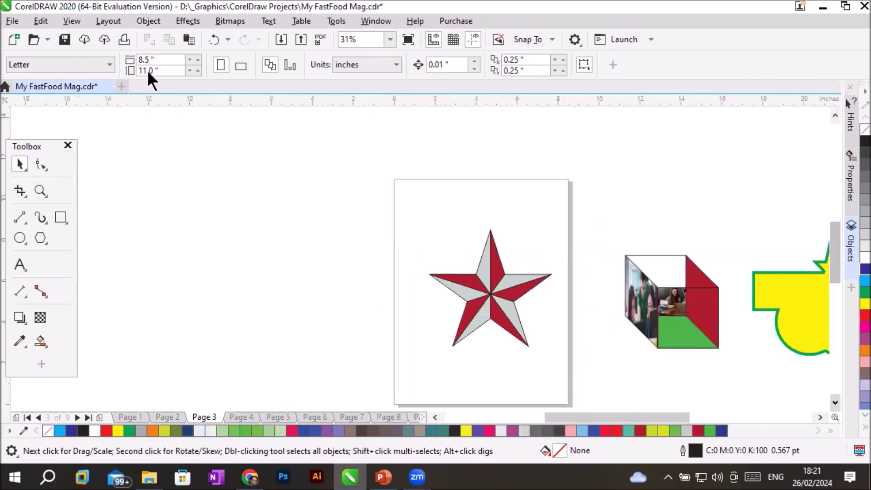
# - Review the available object shaping commands, such as Weld, Trim, Intersect and Boundary
pyautogui.click(145, 20)
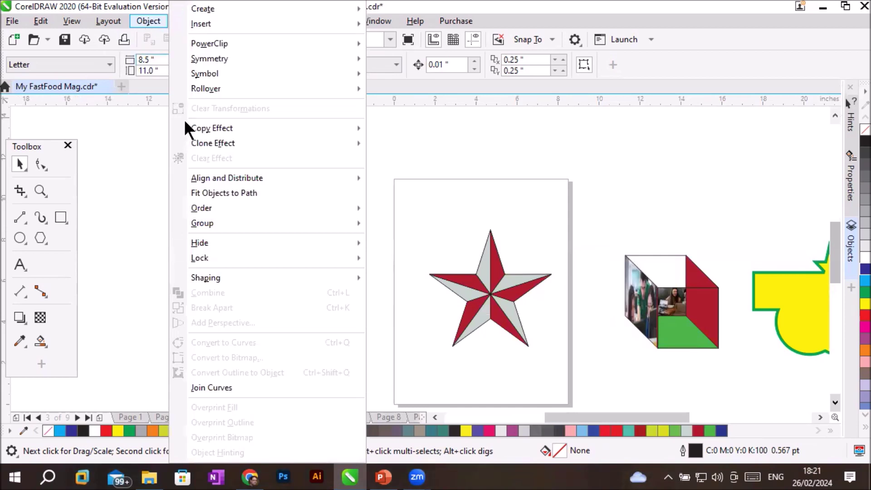
pyautogui.moveTo(238, 276)
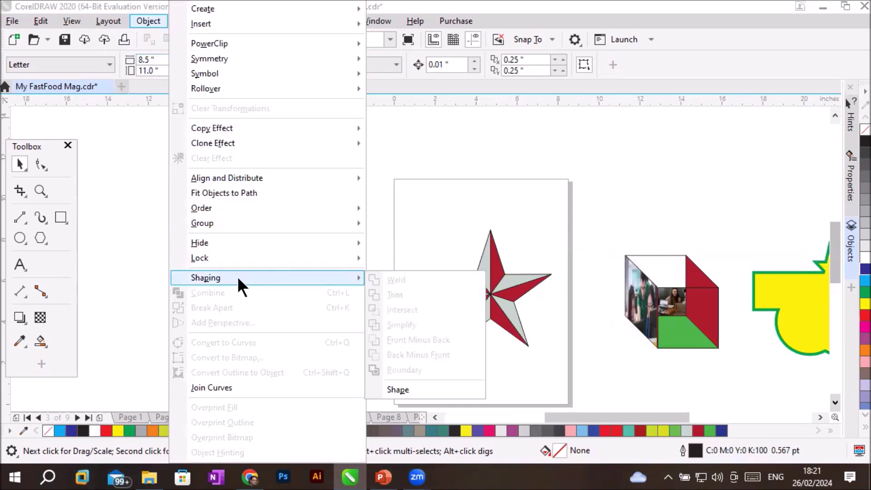
pyautogui.click(139, 115)
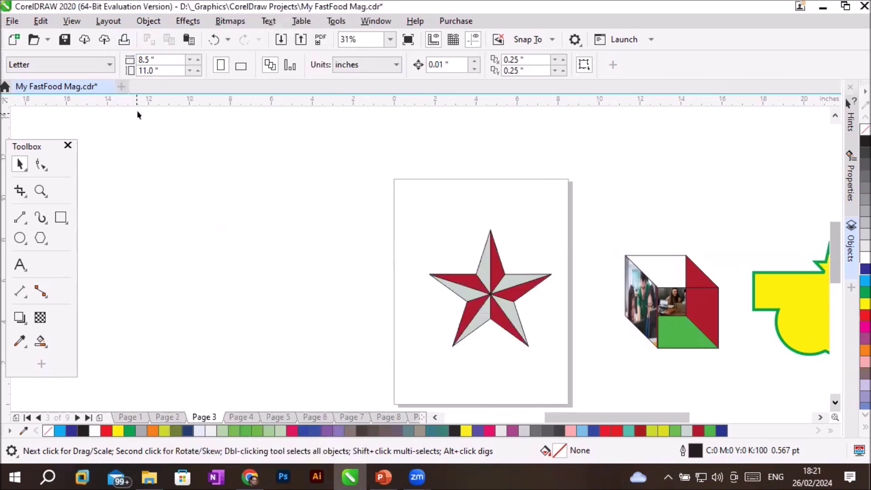
pyautogui.click(149, 20)
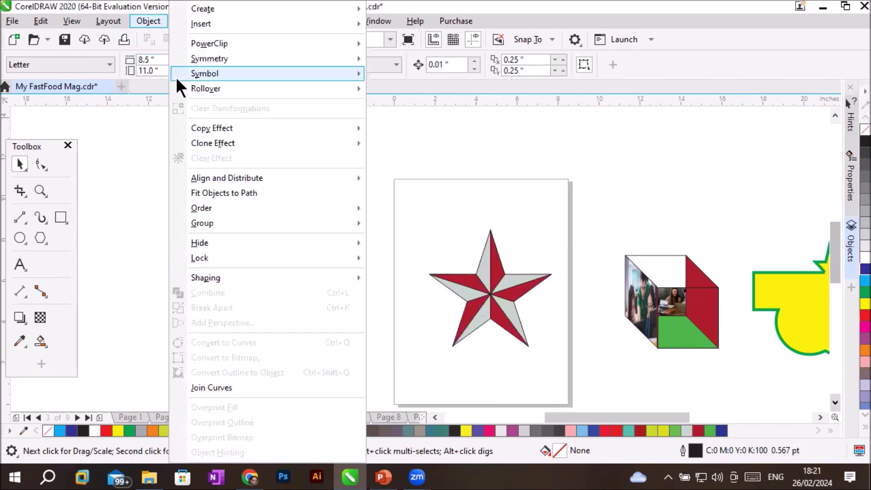
pyautogui.moveTo(237, 281)
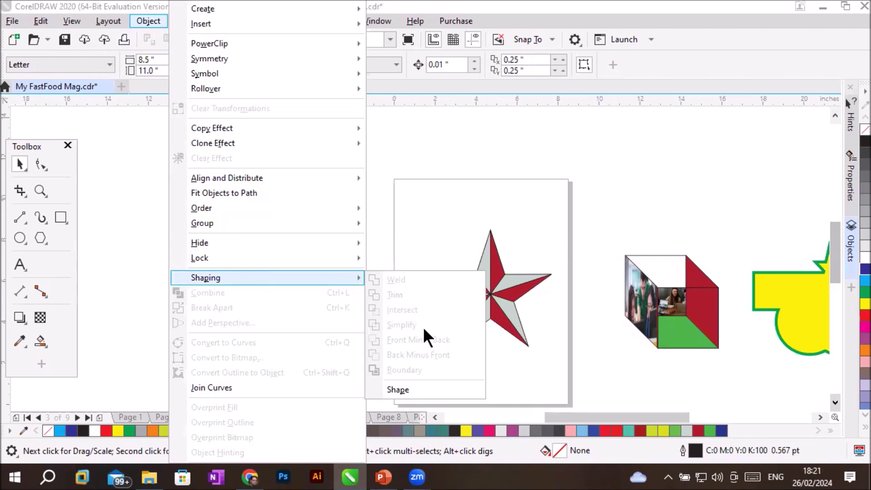
pyautogui.click(388, 196)
# - Draw a row of four overlapping rectangles of decreasing size beside the star, the smallest about 2.3 x 0.4 inches
pyautogui.click(60, 217)
pyautogui.moveTo(176, 176)
pyautogui.mouseDown()
pyautogui.moveTo(239, 276)
pyautogui.moveTo(263, 287)
pyautogui.mouseUp()
pyautogui.moveTo(232, 204)
pyautogui.mouseDown()
pyautogui.moveTo(311, 268)
pyautogui.moveTo(330, 274)
pyautogui.moveTo(328, 265)
pyautogui.mouseUp()
pyautogui.moveTo(289, 223)
pyautogui.mouseDown()
pyautogui.moveTo(367, 250)
pyautogui.moveTo(403, 241)
pyautogui.mouseUp()
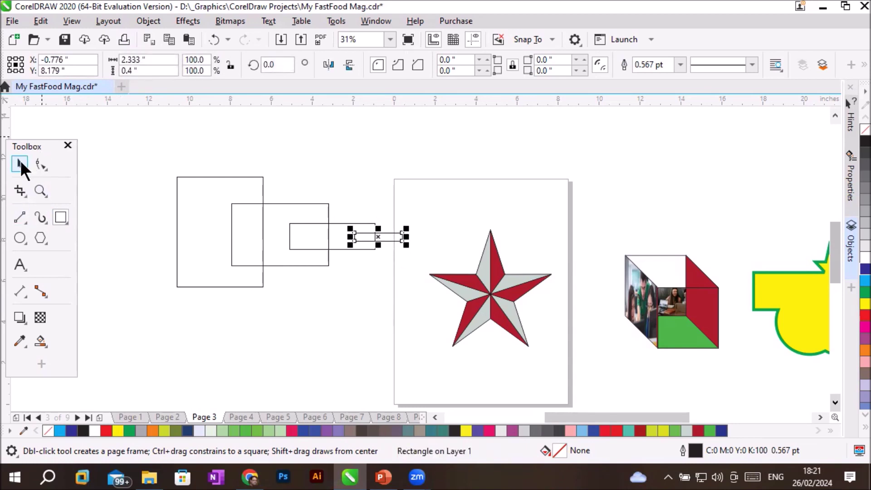
# - Weld the four overlapping rectangles into a single shape and undo the weld
pyautogui.click(20, 160)
pyautogui.moveTo(148, 156); pyautogui.dragTo(412, 316)
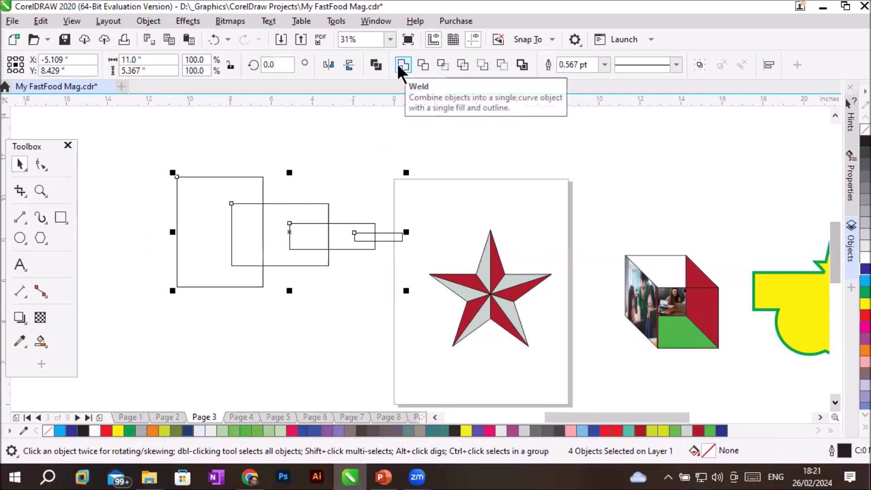
pyautogui.click(144, 21)
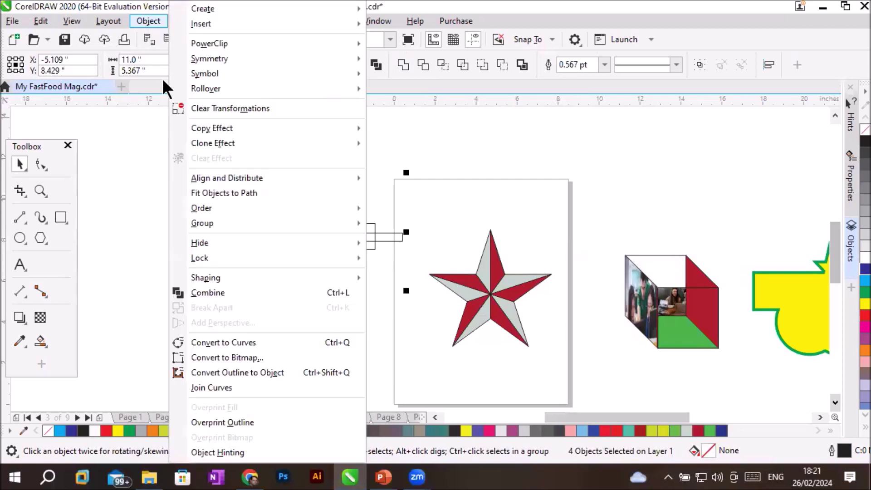
pyautogui.moveTo(276, 276)
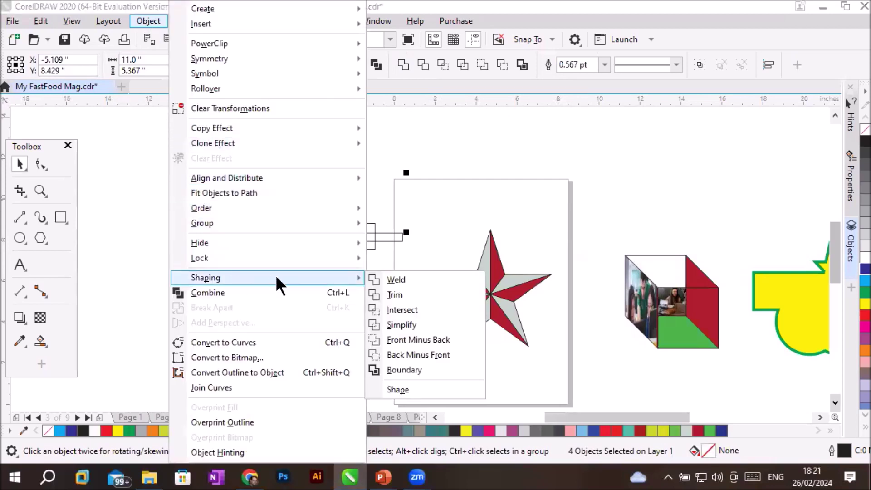
pyautogui.click(384, 278)
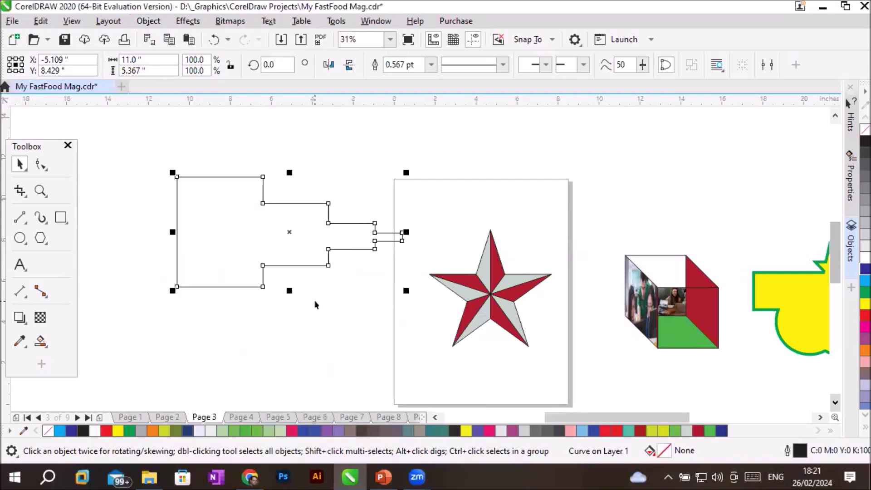
pyautogui.click(329, 299)
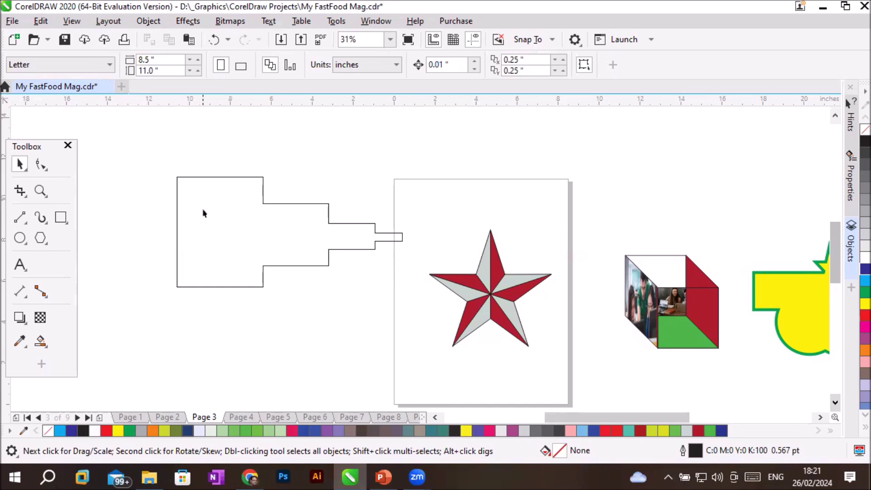
pyautogui.hotkey('ctrl', 'z')
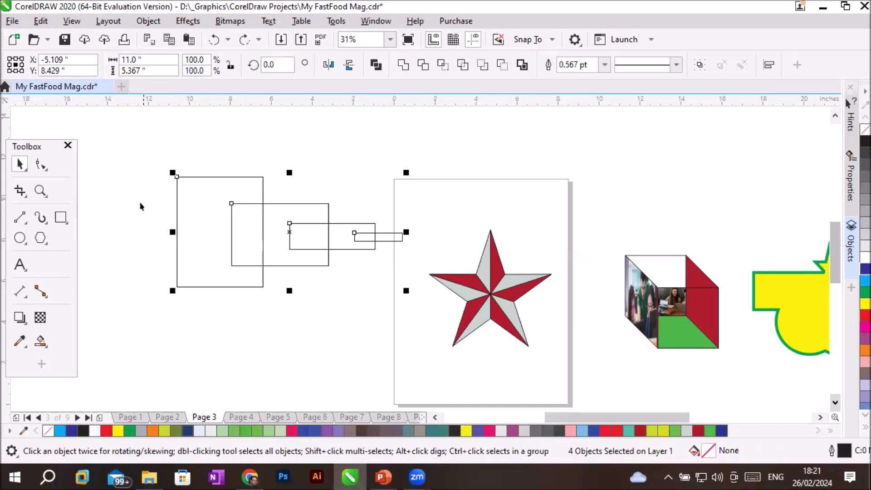
# - Open the Shape docker for the four rectangles and review its list of shaping operations
pyautogui.click(140, 20)
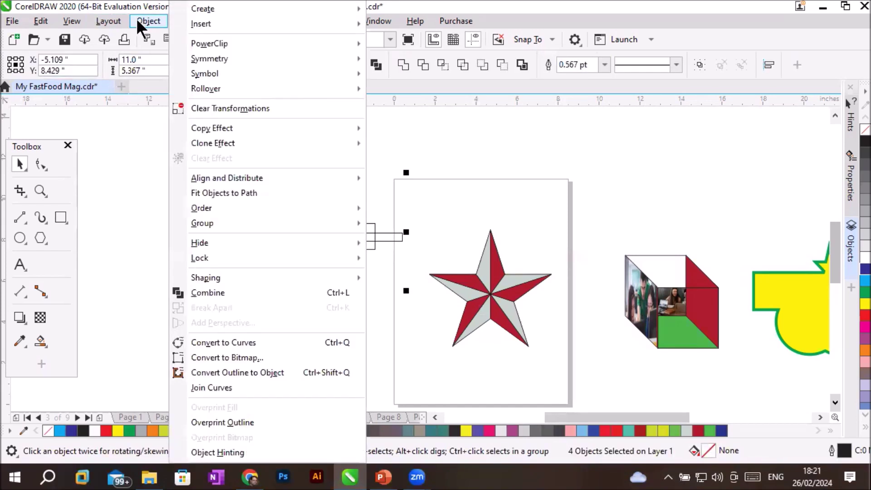
pyautogui.moveTo(259, 279)
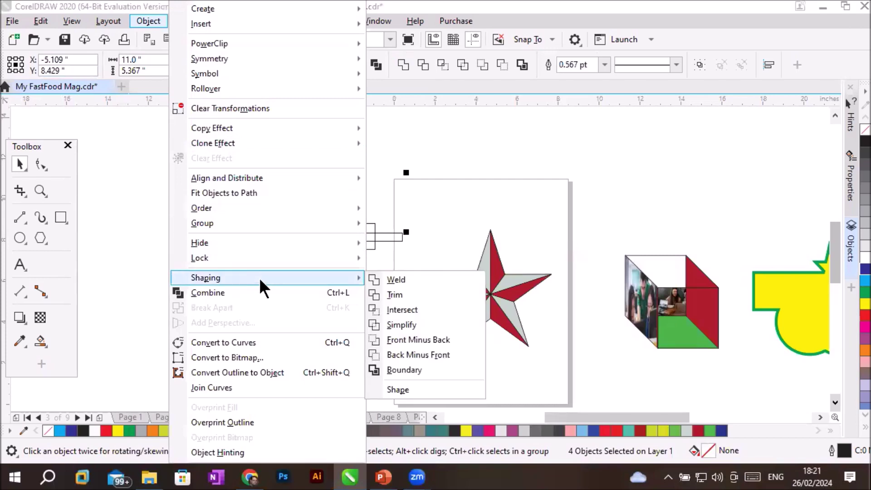
pyautogui.click(408, 388)
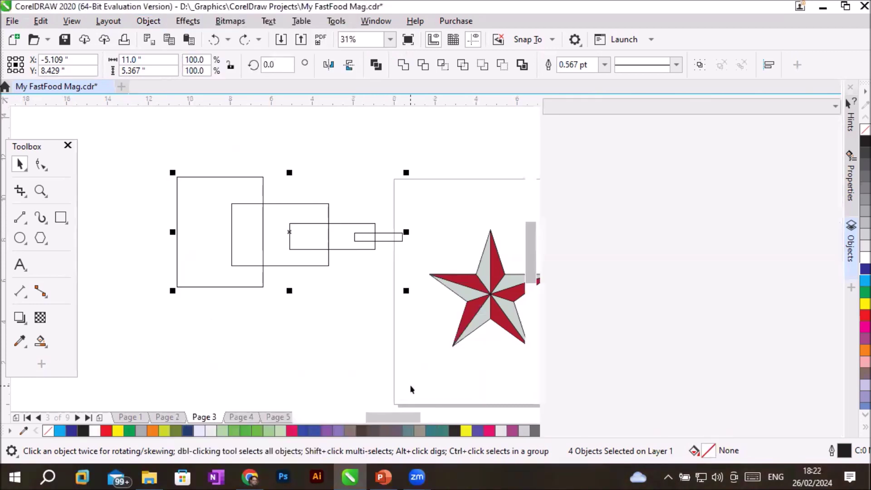
pyautogui.moveTo(578, 83); pyautogui.dragTo(695, 236)
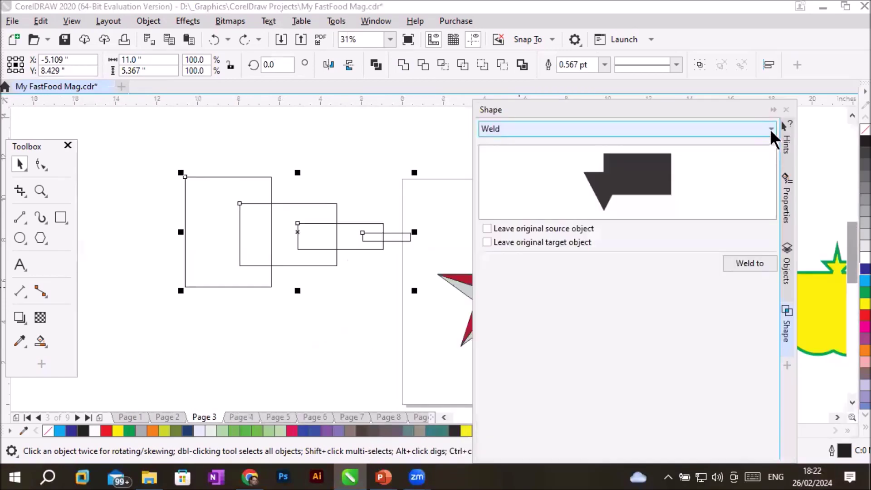
pyautogui.click(769, 129)
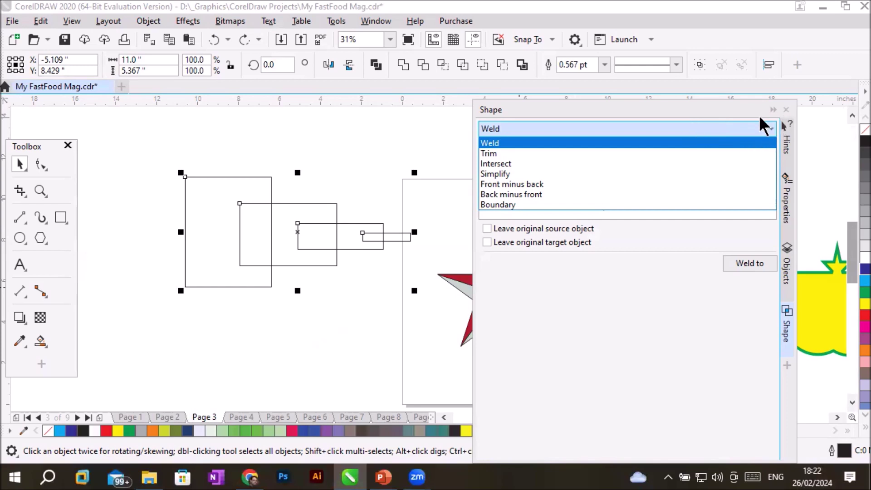
pyautogui.click(659, 110)
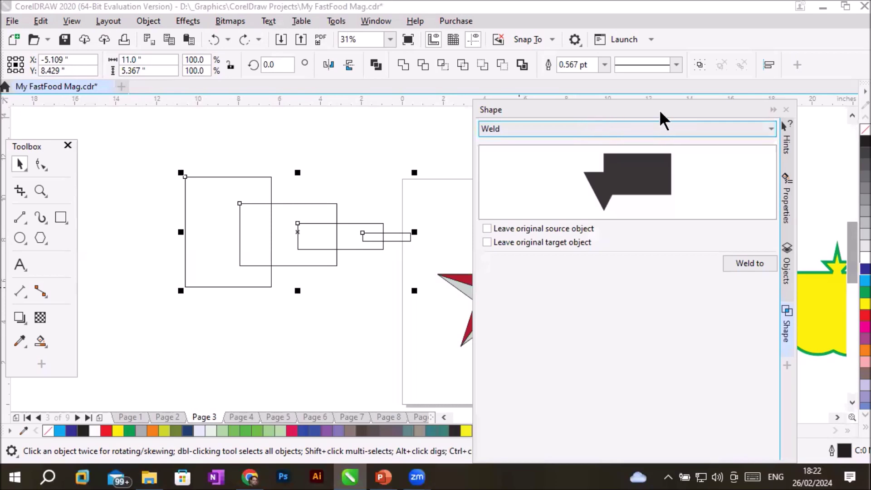
# - Collapse the Shape docker, detach it from the docker group and close it
pyautogui.click(772, 108)
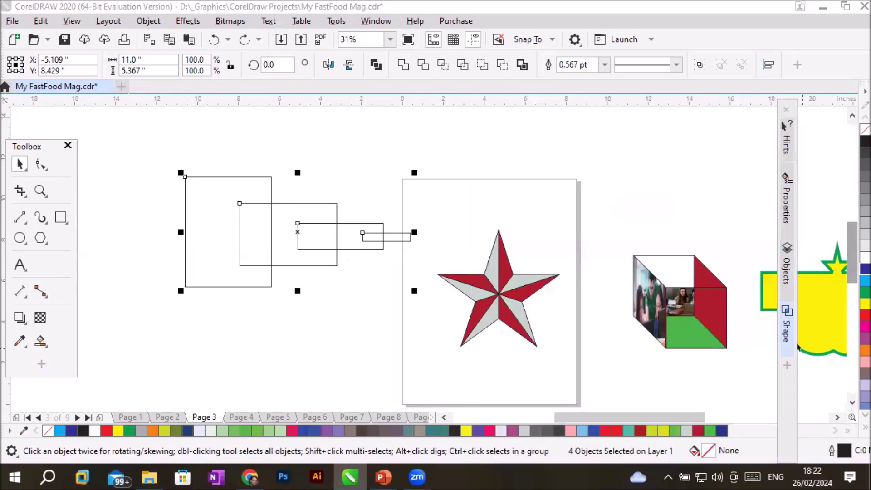
pyautogui.moveTo(749, 316); pyautogui.dragTo(360, 291)
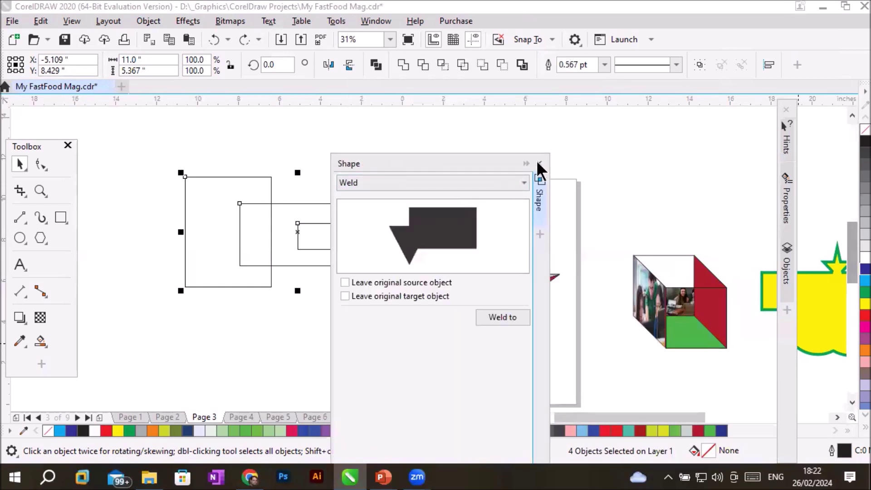
pyautogui.click(539, 163)
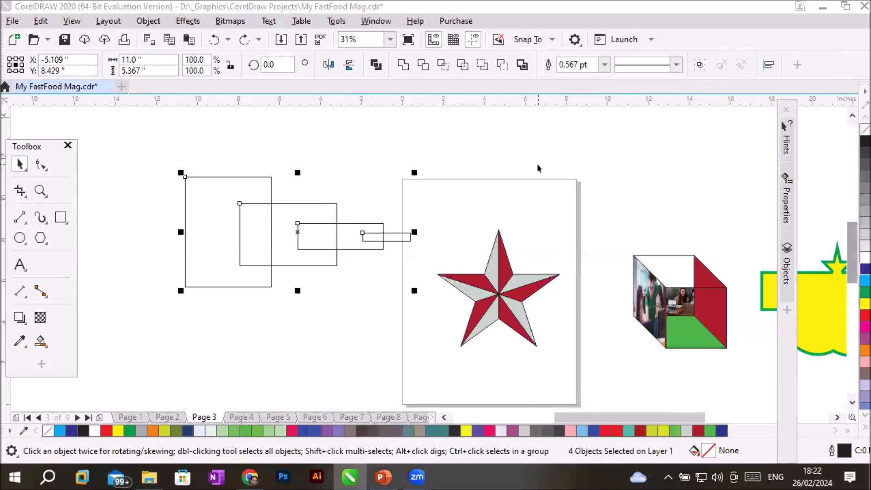
# - Review the shaping commands, the list of available dockers, and the Properties and Objects dockers
pyautogui.click(144, 22)
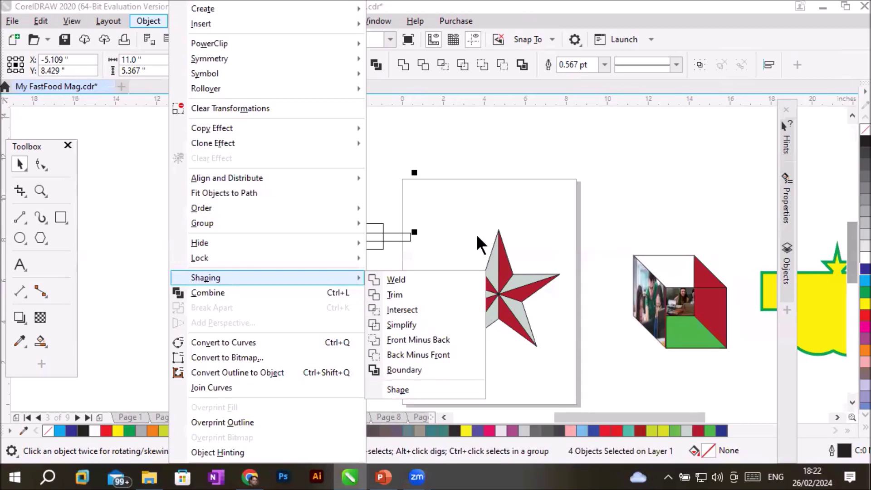
pyautogui.click(453, 113)
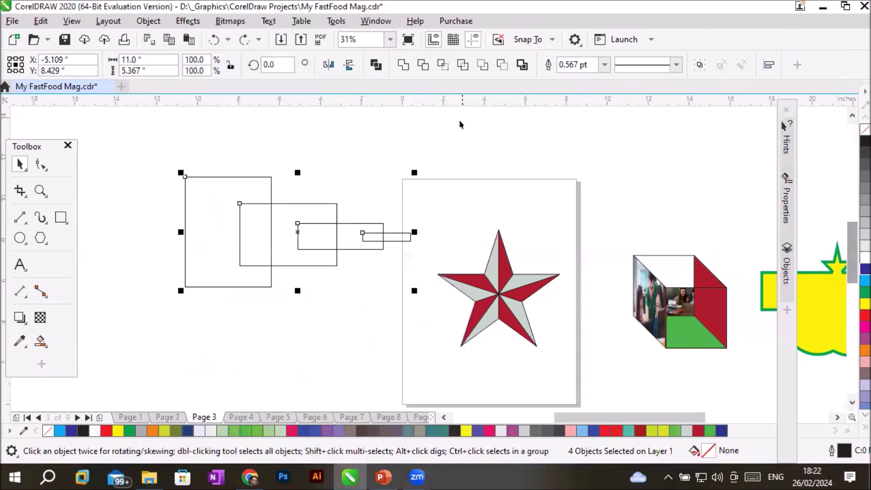
pyautogui.click(373, 19)
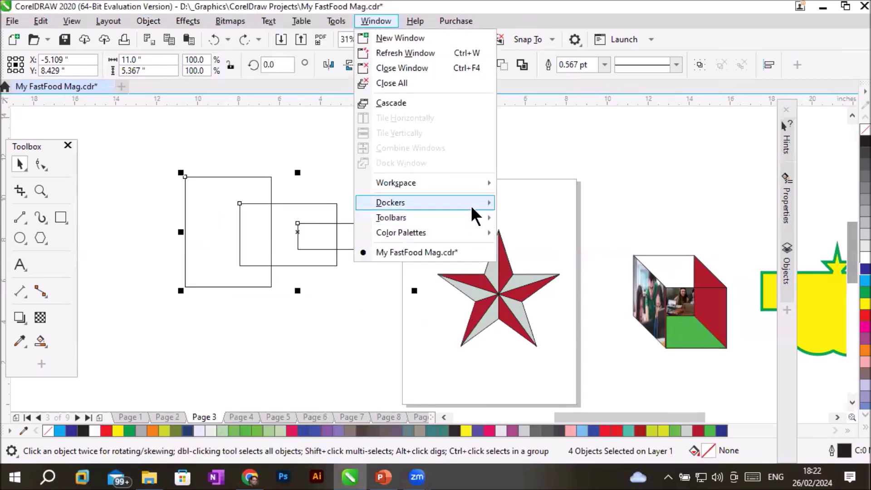
pyautogui.moveTo(470, 205)
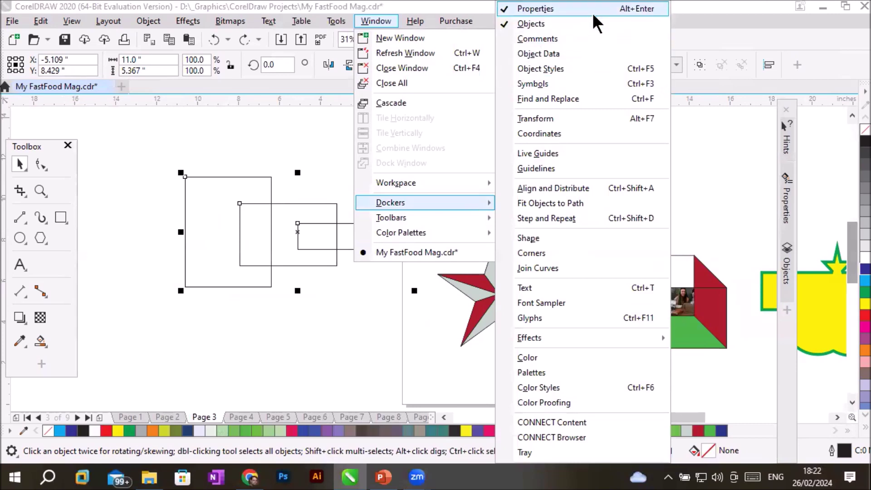
pyautogui.click(783, 199)
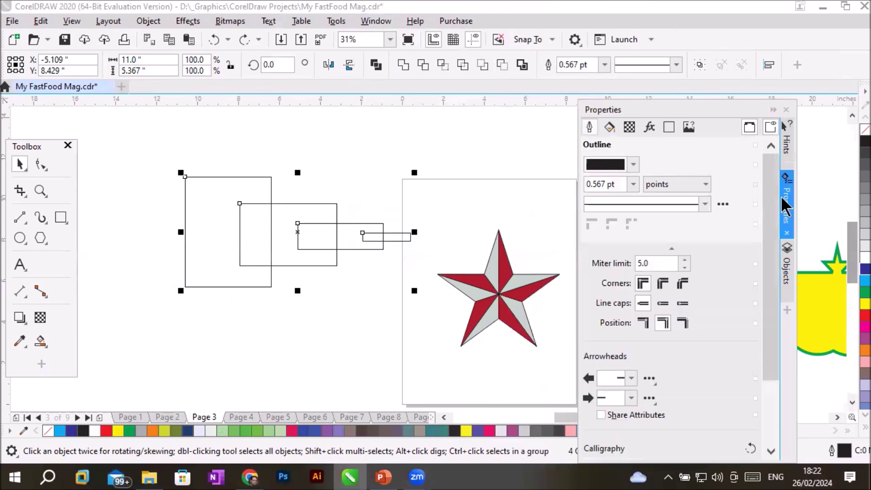
pyautogui.click(787, 272)
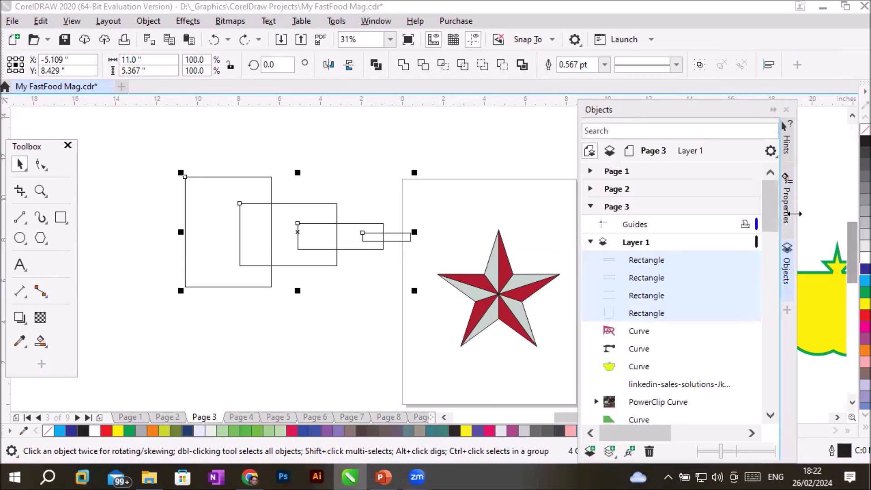
pyautogui.click(788, 271)
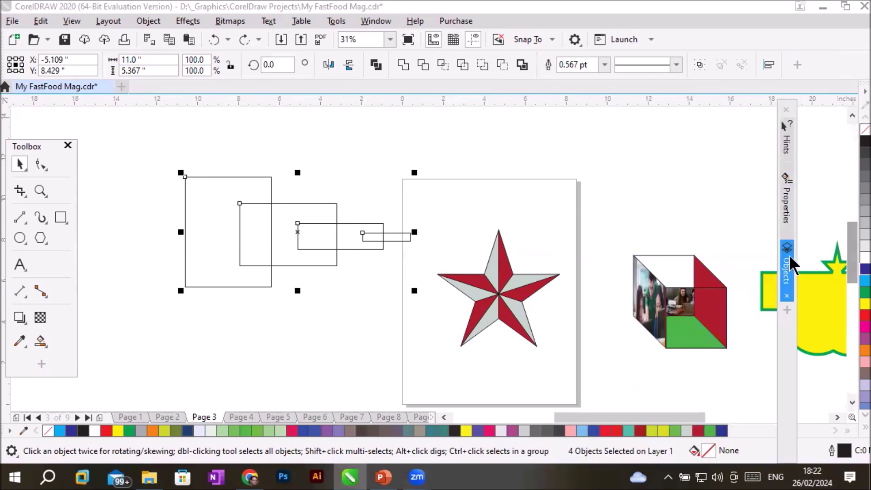
# - Add the Shape docker to the docker group and collapse it beside the drawing
pyautogui.click(785, 309)
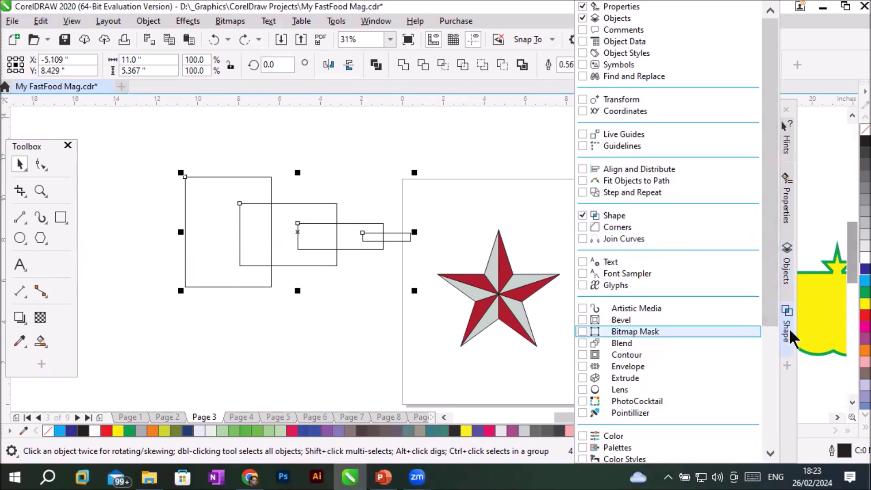
pyautogui.click(788, 335)
pyautogui.click(789, 331)
pyautogui.click(789, 331)
pyautogui.click(789, 332)
pyautogui.click(789, 331)
pyautogui.click(790, 330)
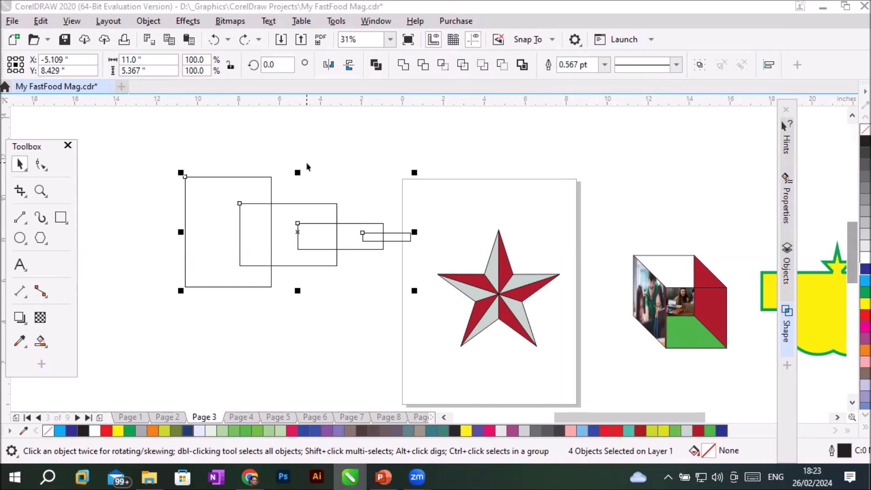
# - Select all four overlapping rectangles together and expand the Shape docker
pyautogui.click(285, 175)
pyautogui.click(228, 176)
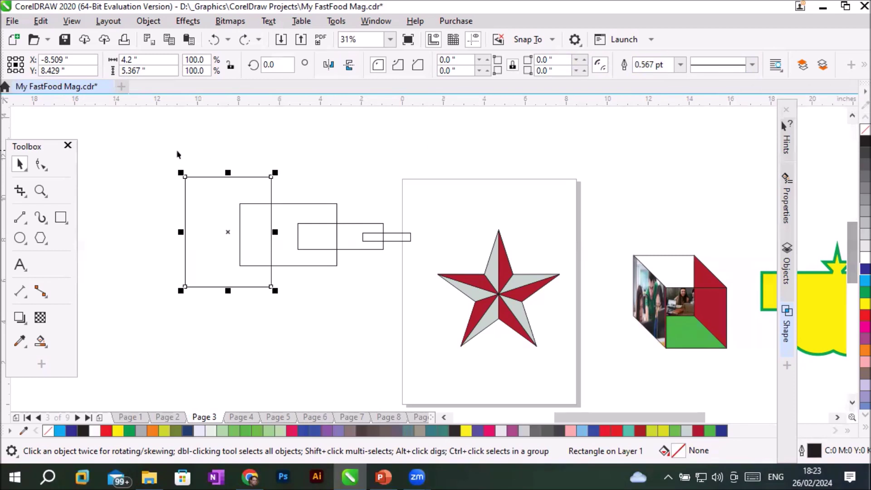
pyautogui.moveTo(155, 149); pyautogui.dragTo(421, 311)
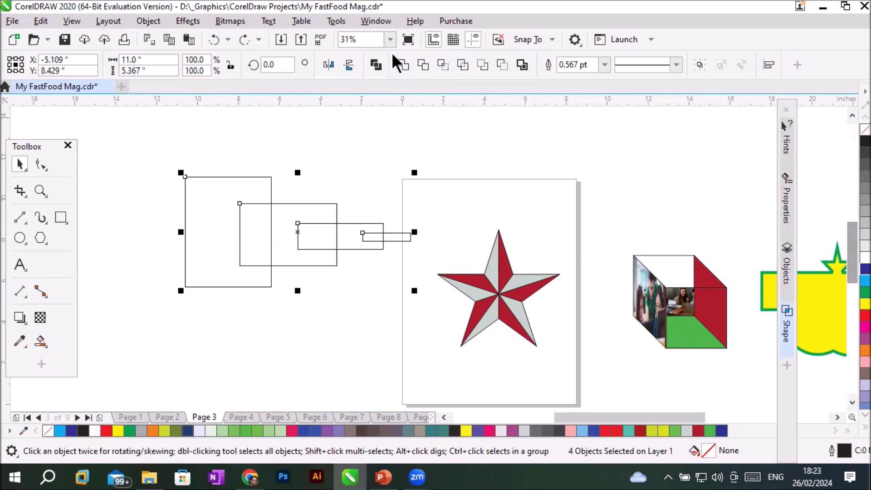
pyautogui.click(148, 21)
pyautogui.moveTo(238, 281)
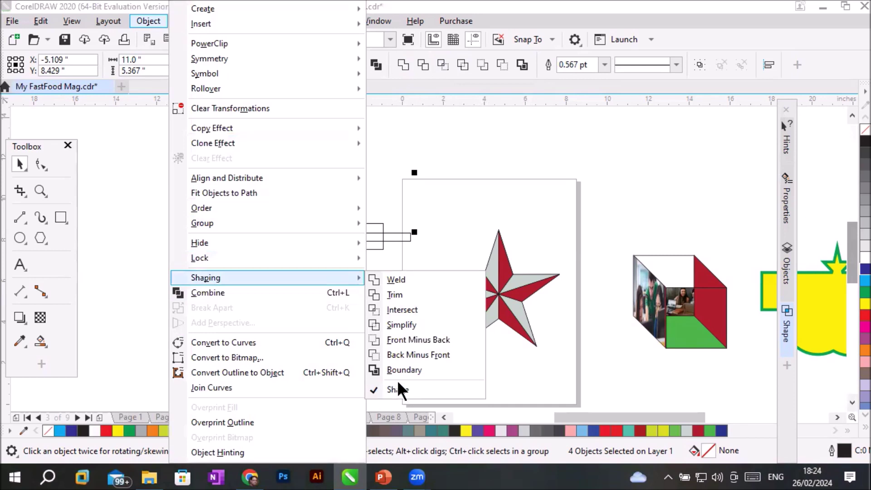
pyautogui.click(789, 335)
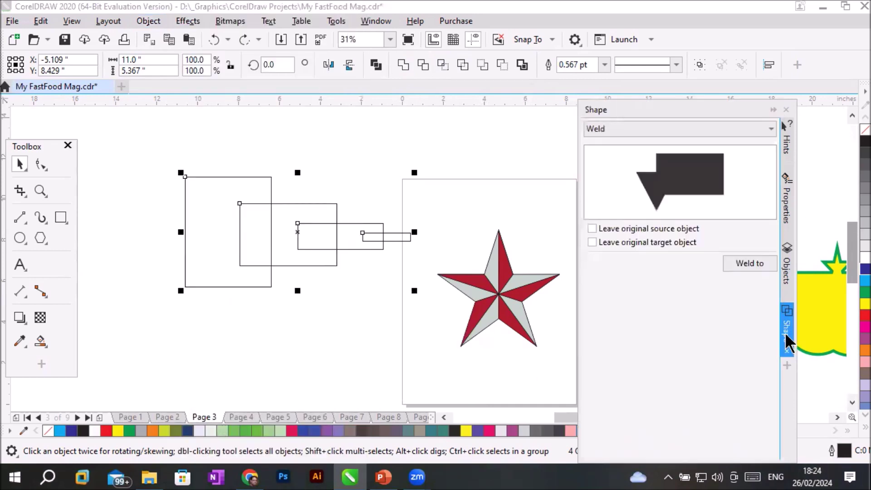
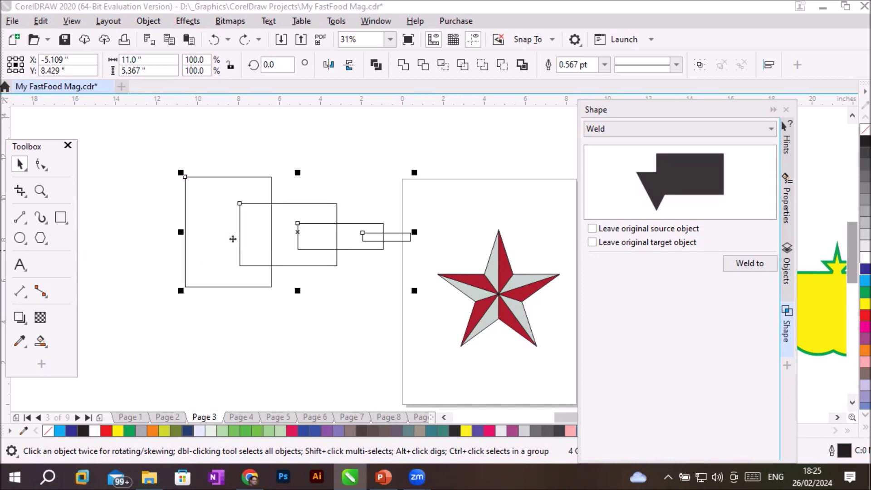
# - Weld the selected rectangles to the largest one, leaving both the original source and target objects
pyautogui.click(764, 123)
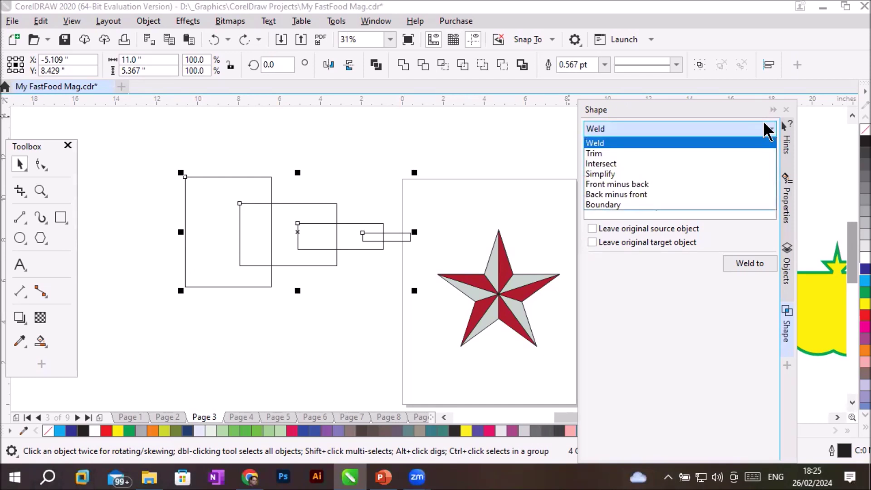
pyautogui.click(682, 142)
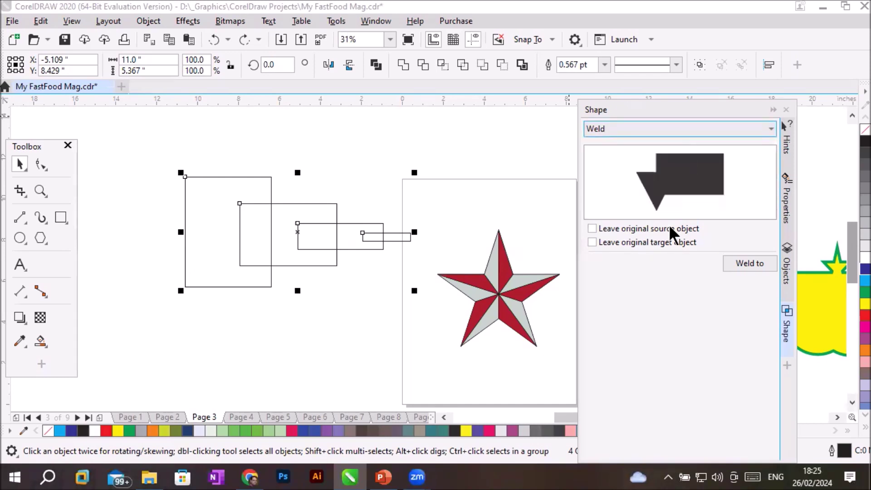
pyautogui.click(620, 227)
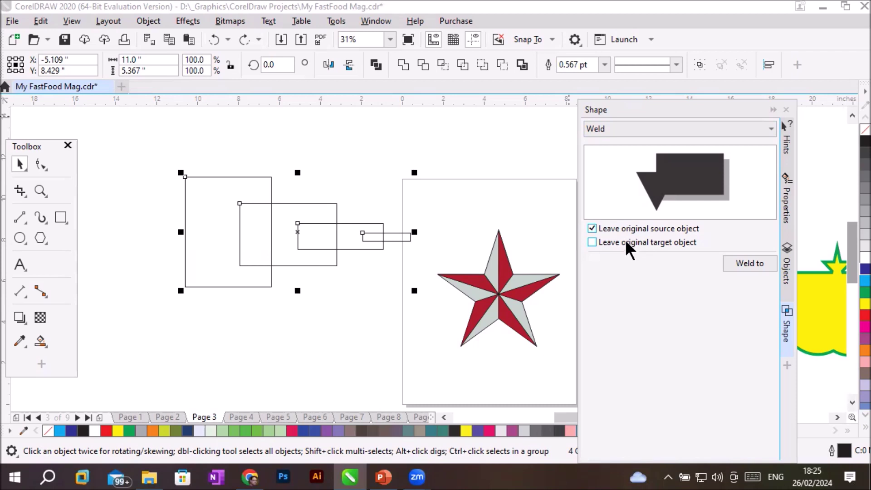
pyautogui.click(625, 240)
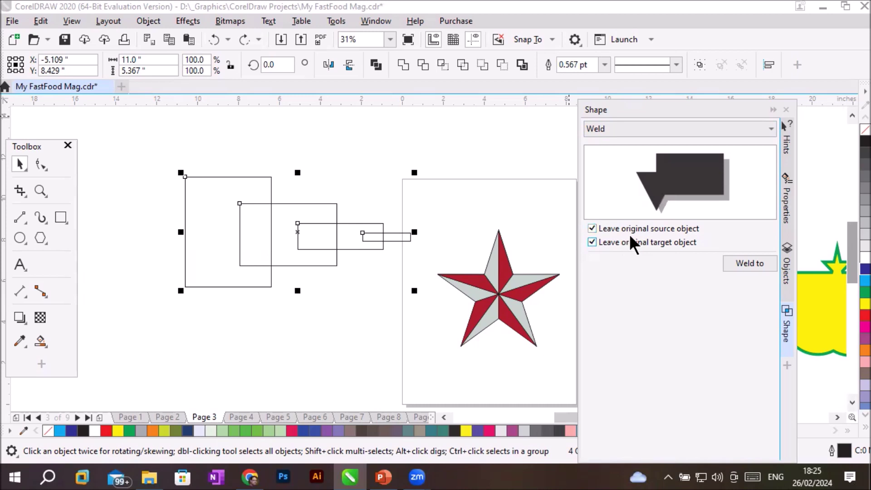
pyautogui.click(744, 264)
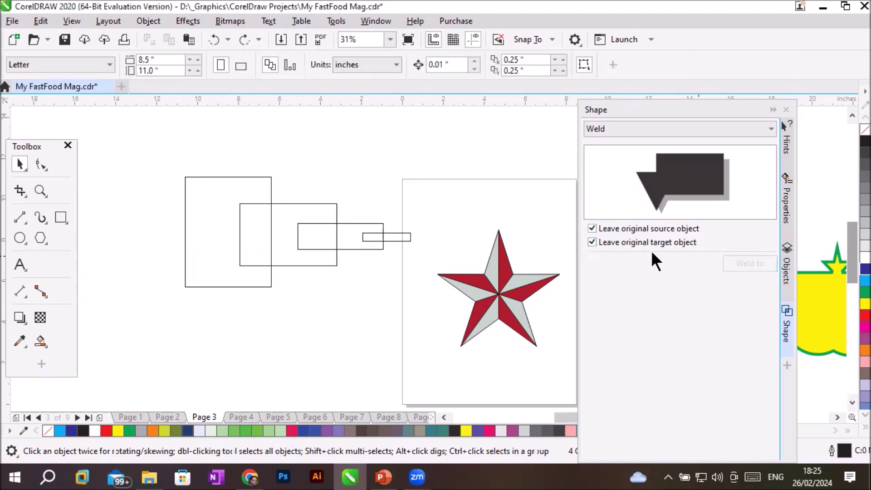
pyautogui.click(228, 221)
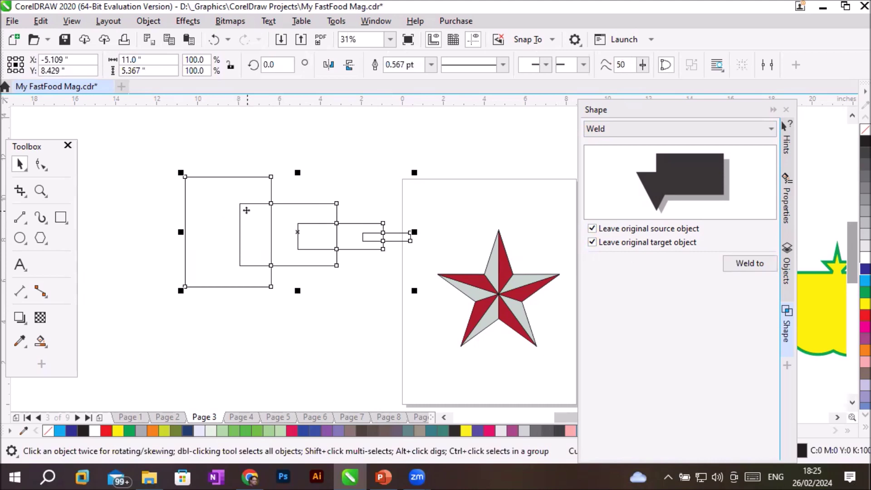
# - Move the welded outline off the original rectangles to compare them, and undo that move
pyautogui.click(229, 333)
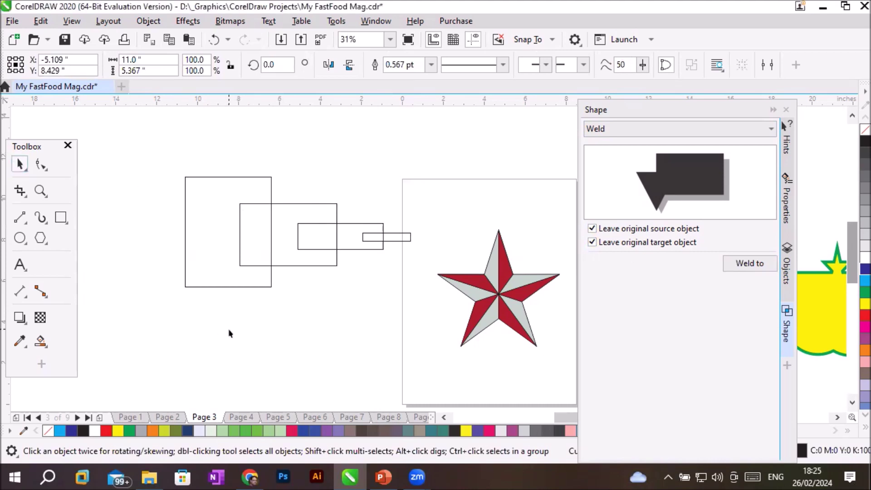
pyautogui.moveTo(278, 266); pyautogui.dragTo(189, 369)
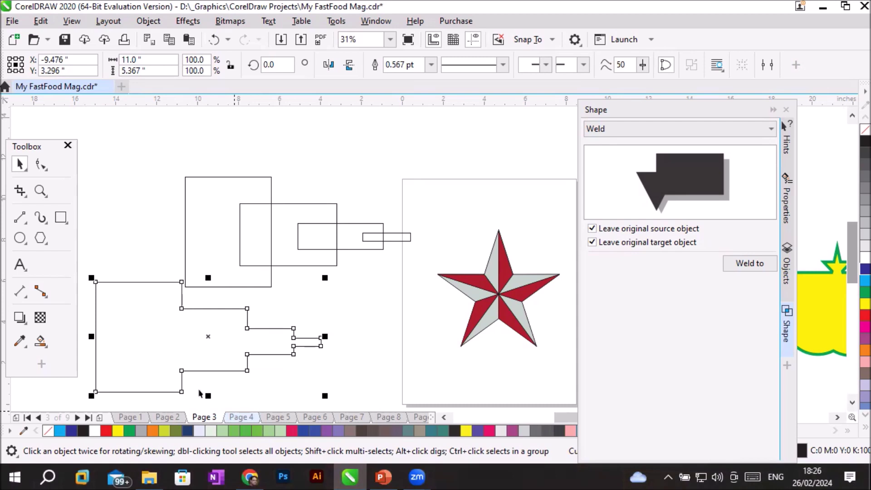
pyautogui.hotkey('ctrl', 'z')
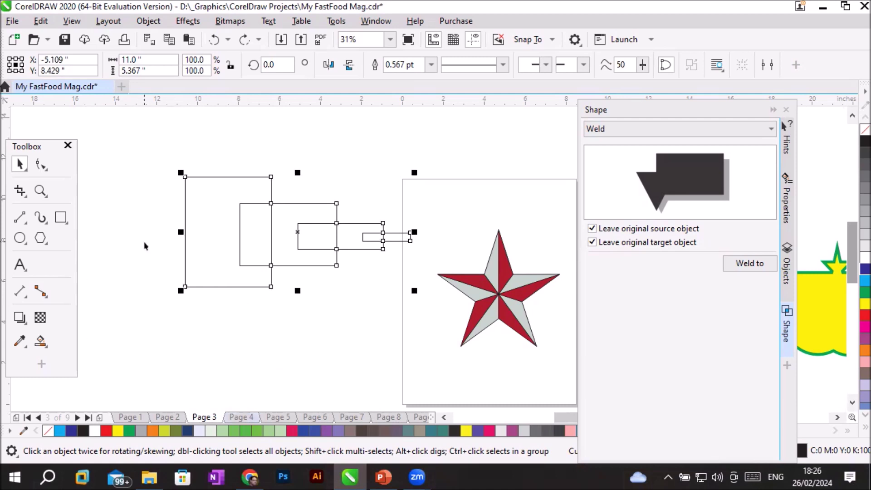
pyautogui.click(278, 350)
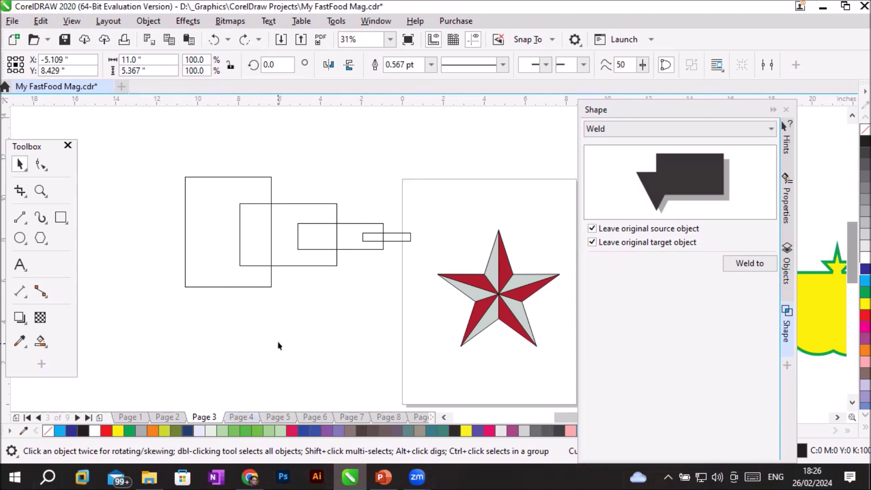
pyautogui.click(212, 176)
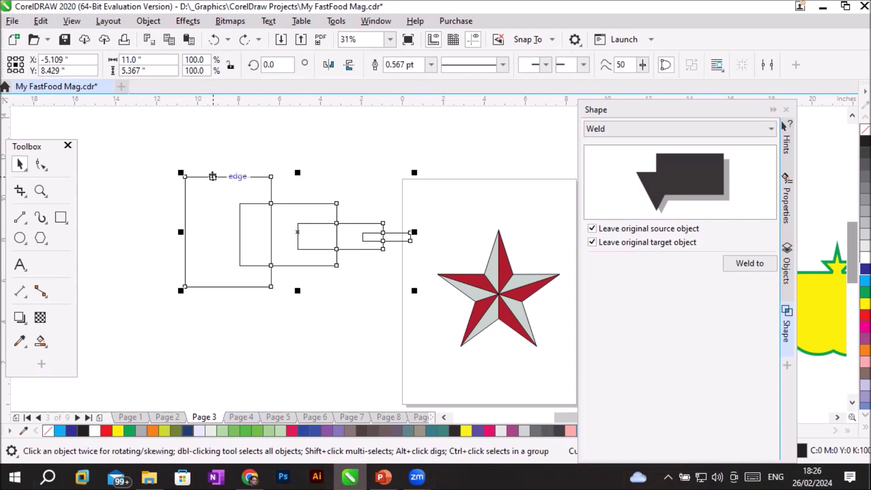
pyautogui.click(216, 352)
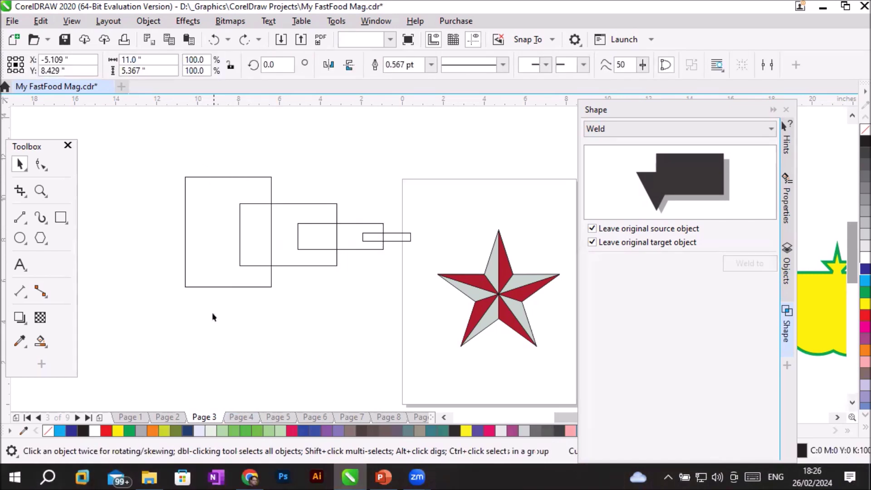
# - Select only the largest rectangle and fill it with cyan
pyautogui.click(217, 287)
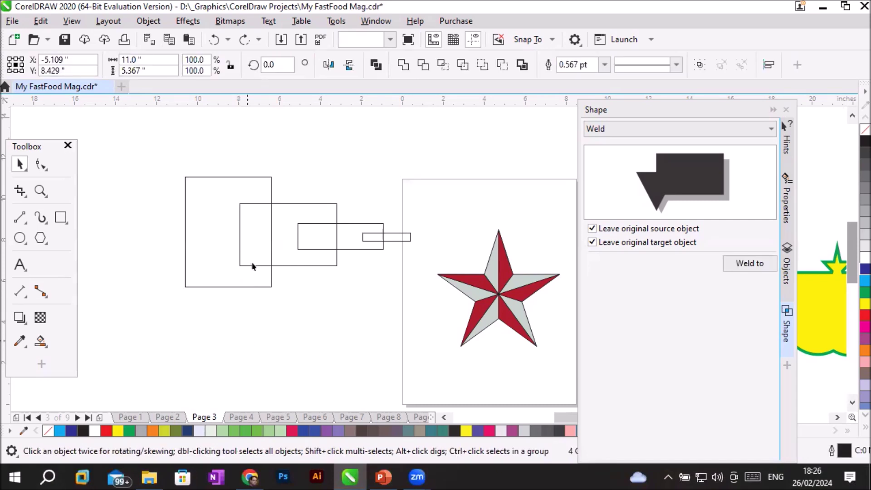
pyautogui.click(244, 290)
pyautogui.click(243, 288)
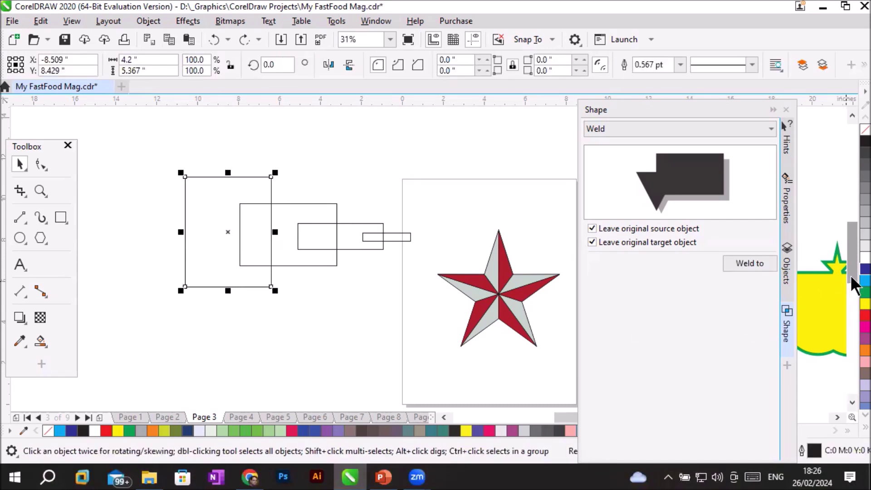
pyautogui.click(864, 281)
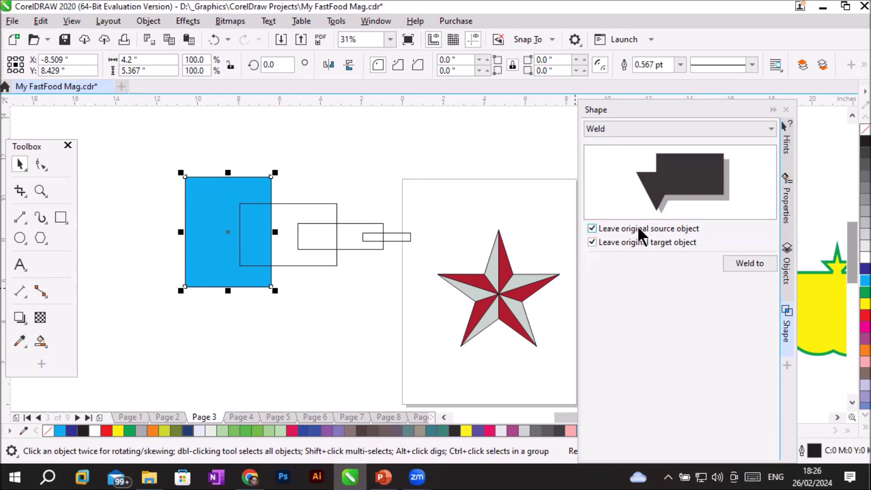
# - Weld all four rectangles to the second-largest one, leaving the original source objects but not the original target
pyautogui.click(592, 242)
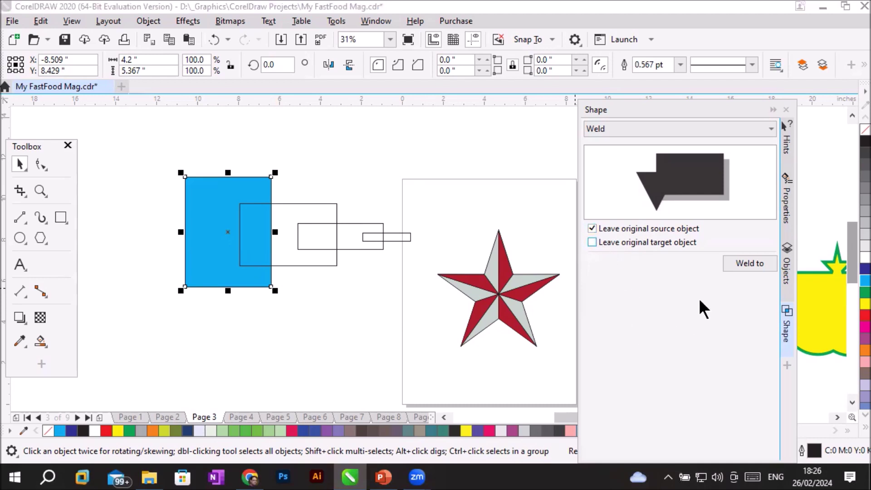
pyautogui.moveTo(165, 150); pyautogui.dragTo(415, 334)
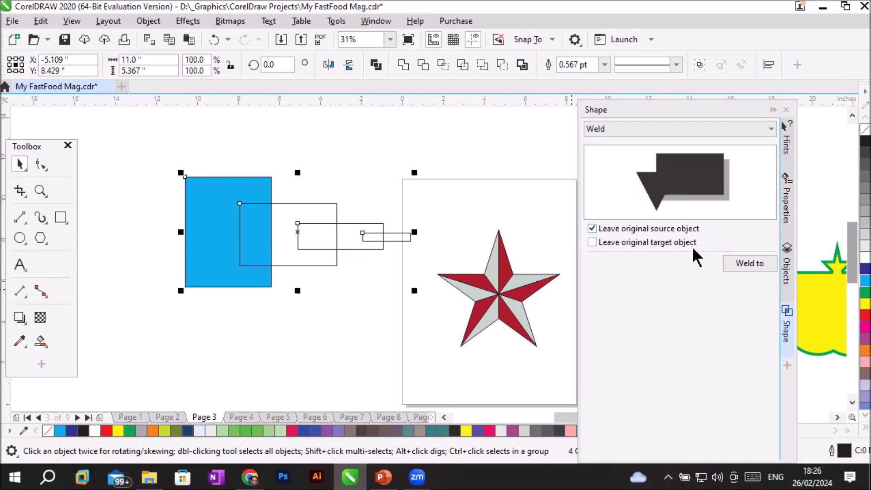
pyautogui.click(749, 263)
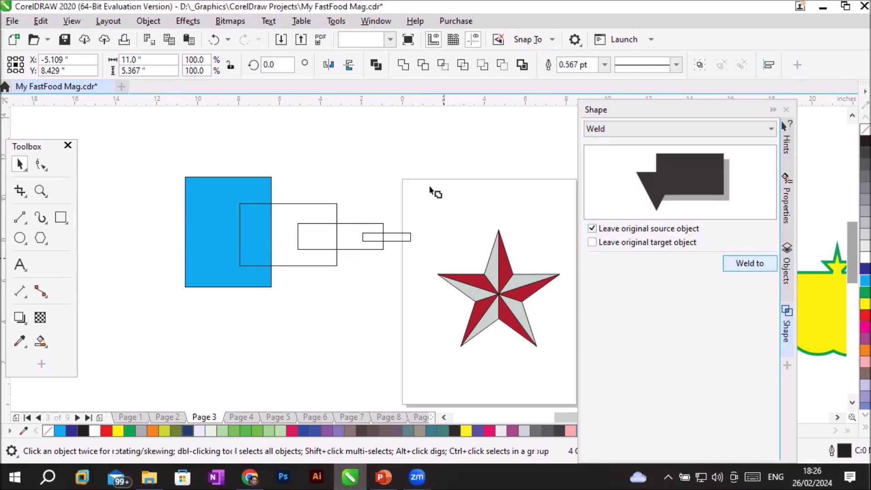
pyautogui.click(299, 210)
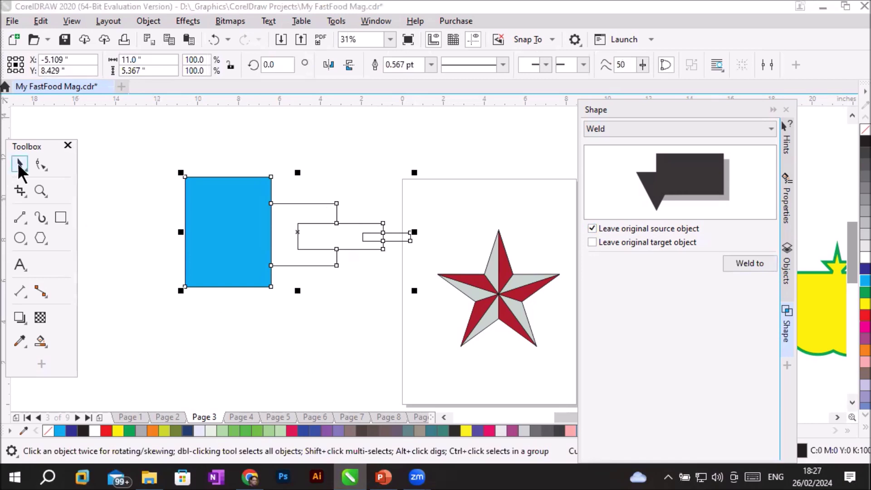
# - Separate the results by moving the welded outline below and the cyan rectangle above the remaining small rectangles
pyautogui.click(236, 357)
pyautogui.moveTo(223, 255); pyautogui.dragTo(145, 368)
pyautogui.press('Escape')
pyautogui.moveTo(268, 243); pyautogui.dragTo(234, 182)
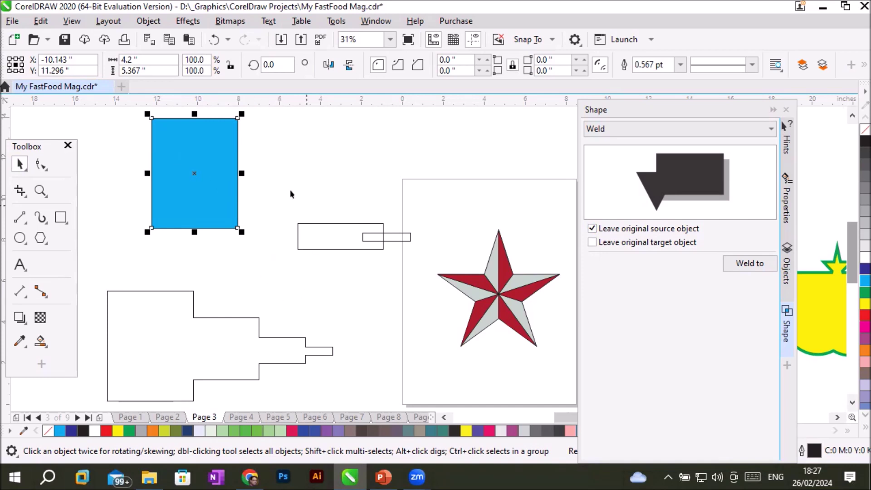
# - Delete the cyan rectangle, the welded outline and the two remaining small rectangles beside the page
pyautogui.click(178, 189)
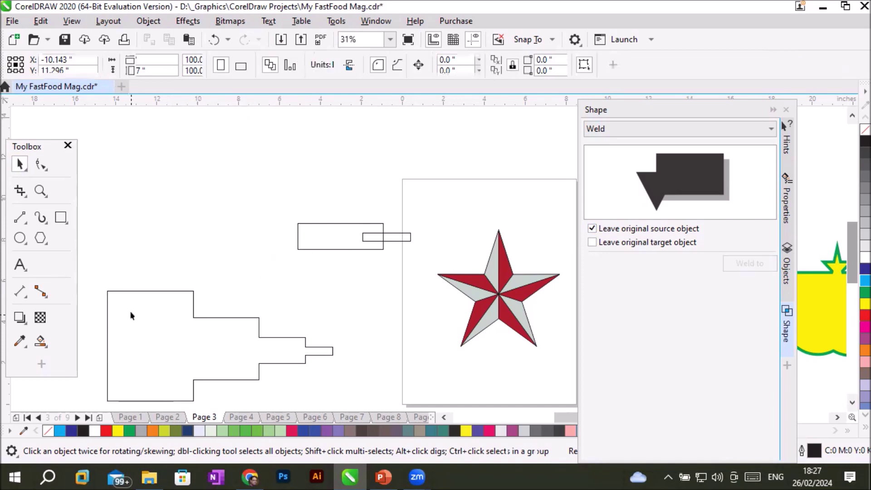
pyautogui.click(137, 298)
pyautogui.press('Delete')
pyautogui.click(298, 227)
pyautogui.moveTo(280, 209); pyautogui.dragTo(406, 268)
pyautogui.press('Delete')
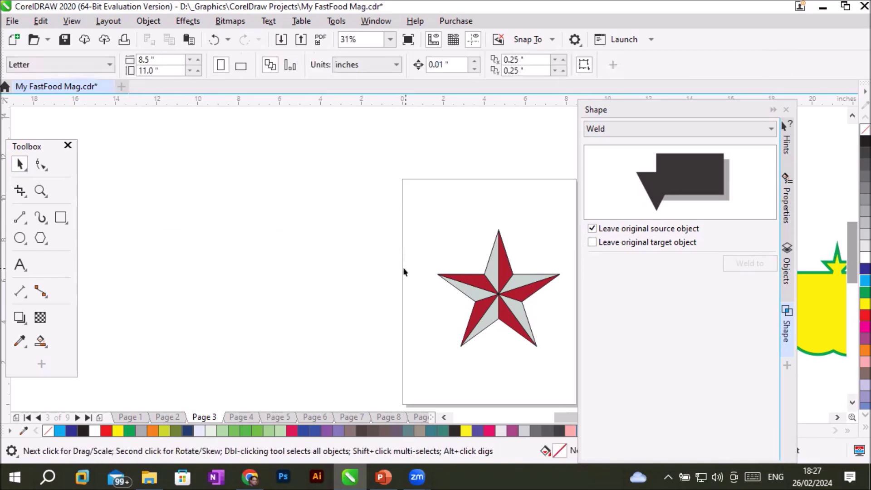
# - Draw a rectangle about 3.2 by 3.5 inches in the empty area beside the page
pyautogui.click(61, 218)
pyautogui.moveTo(171, 201)
pyautogui.mouseDown()
pyautogui.moveTo(210, 284)
pyautogui.moveTo(237, 273)
pyautogui.mouseUp()
pyautogui.click(20, 164)
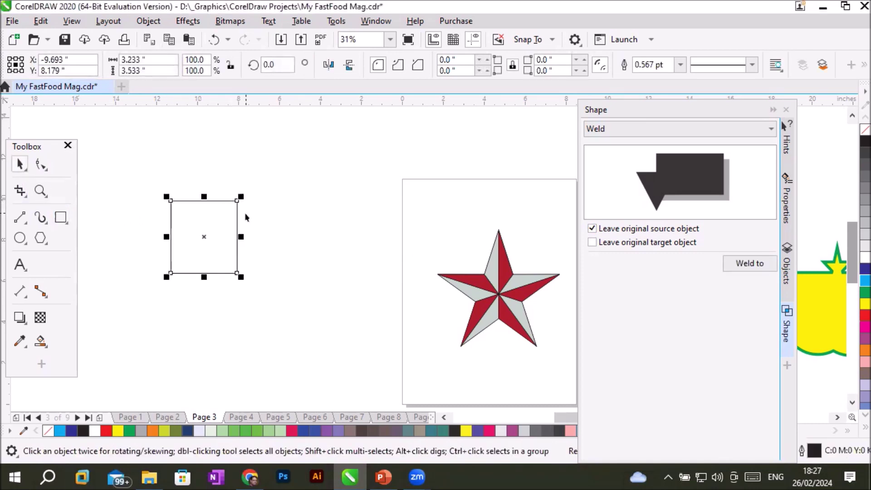
# - Rotate the rectangle to about 302.7 degrees and place a partly overlapping copy beside it
pyautogui.click(237, 210)
pyautogui.moveTo(241, 197); pyautogui.dragTo(277, 275)
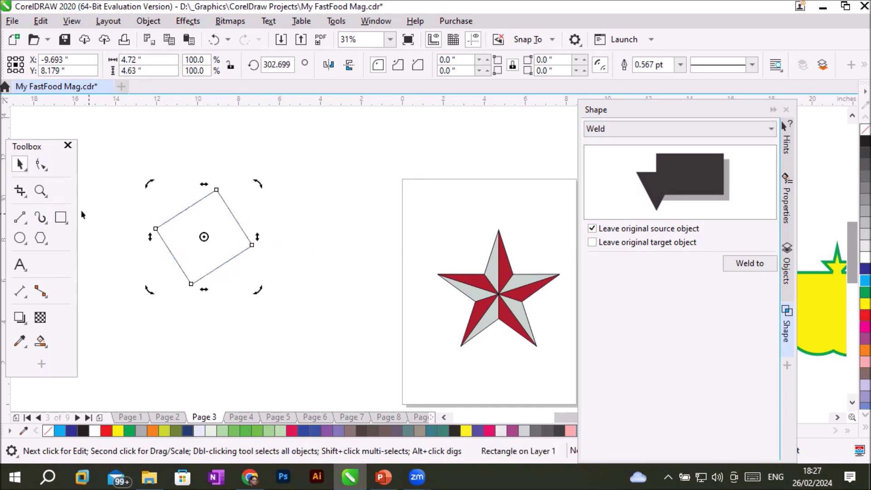
pyautogui.moveTo(221, 270); pyautogui.dragTo(282, 271)
pyautogui.click(284, 331)
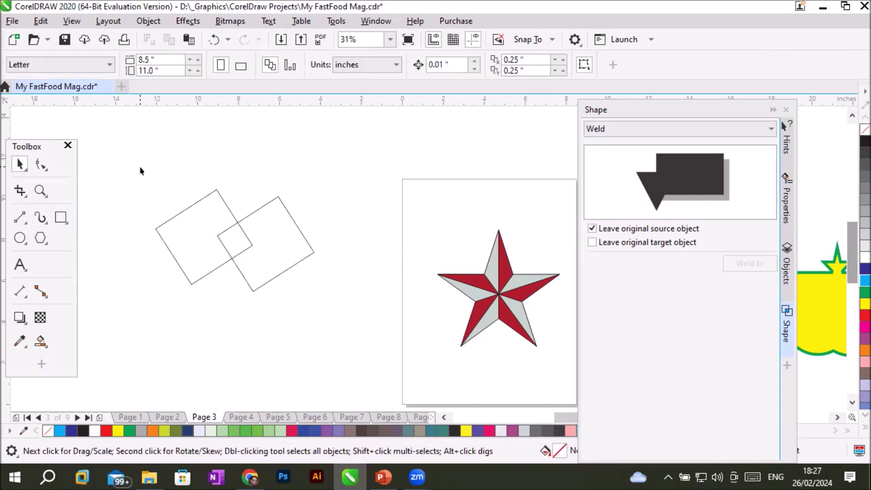
# - Fill the original tilted rectangle with dark blue and its overlapping copy with red
pyautogui.moveTo(136, 176); pyautogui.dragTo(343, 336)
pyautogui.click(224, 305)
pyautogui.click(229, 260)
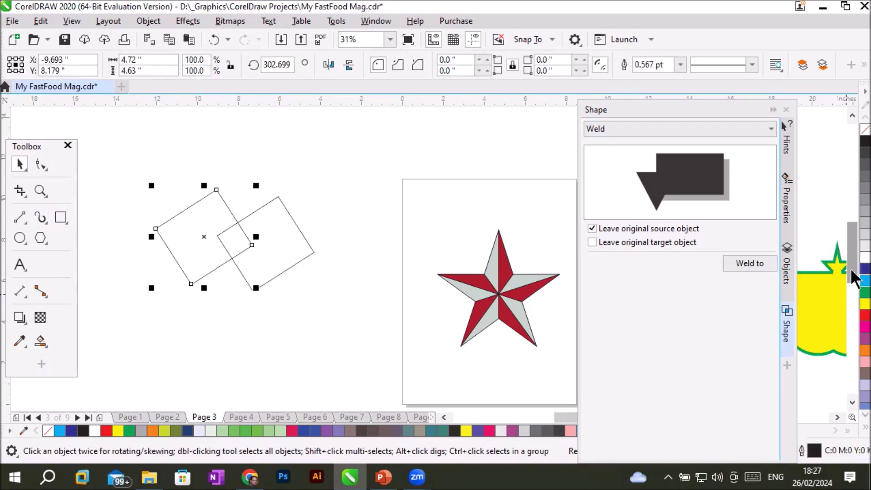
pyautogui.click(865, 269)
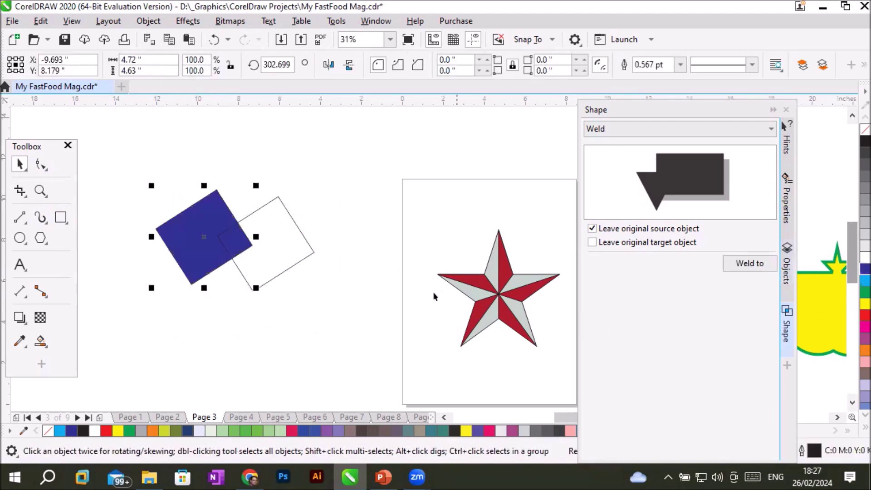
pyautogui.click(307, 257)
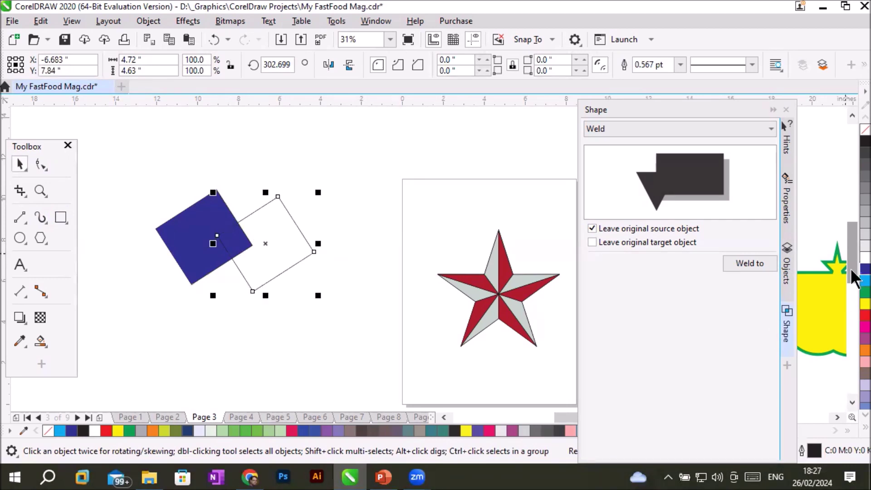
pyautogui.click(863, 315)
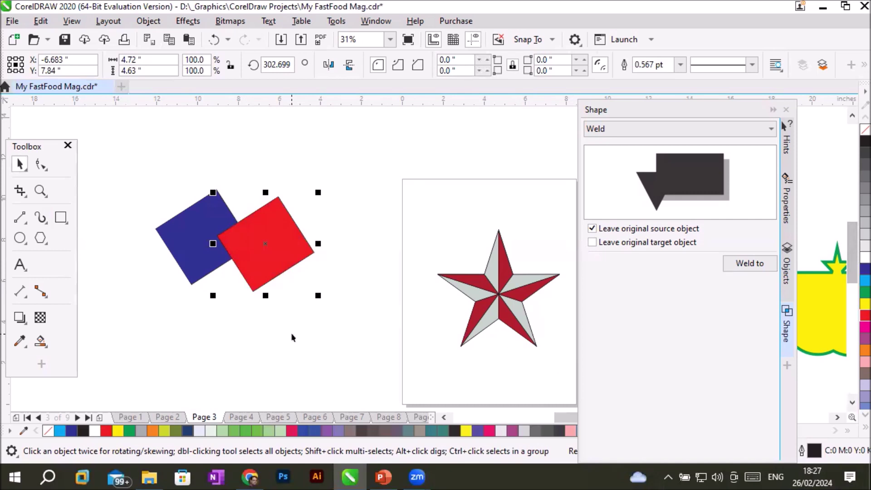
# - Select both tilted rectangles and choose the Weld operation without leaving the original source object
pyautogui.click(286, 340)
pyautogui.moveTo(142, 176); pyautogui.dragTo(338, 335)
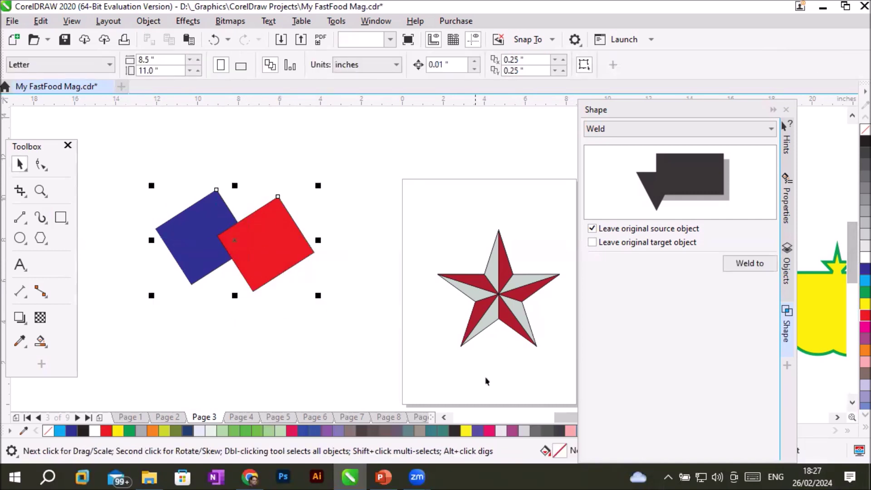
pyautogui.click(591, 228)
pyautogui.click(590, 129)
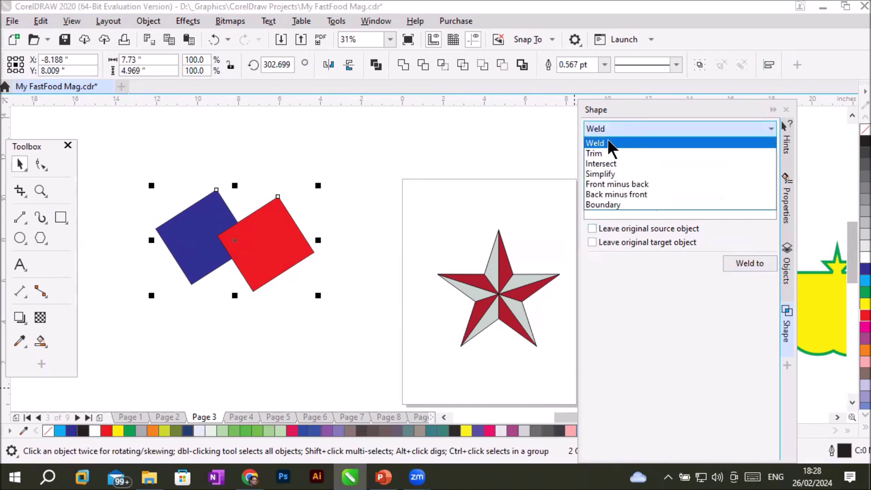
pyautogui.click(606, 140)
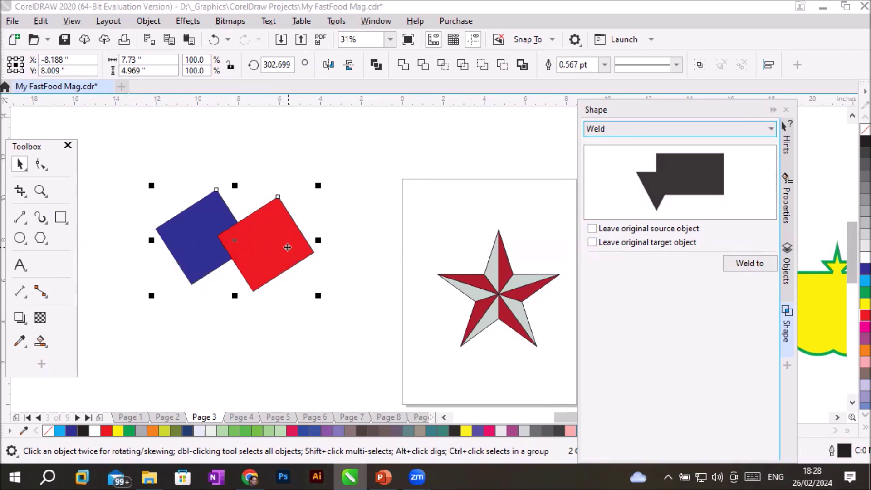
# - Turn on leaving the original source and target objects to compare the preview, and turn both options off again
pyautogui.click(592, 228)
pyautogui.click(592, 241)
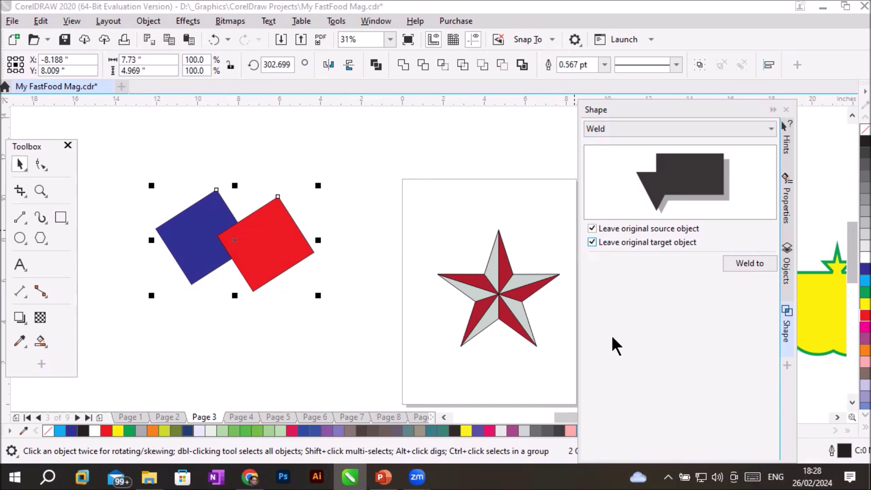
pyautogui.click(600, 238)
pyautogui.click(590, 227)
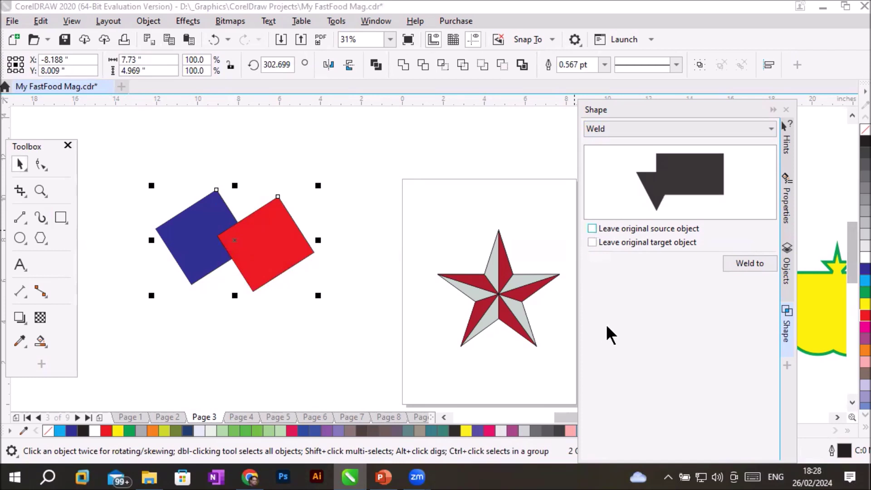
# - Weld both rectangles using the red one as the target, and undo the weld
pyautogui.click(748, 264)
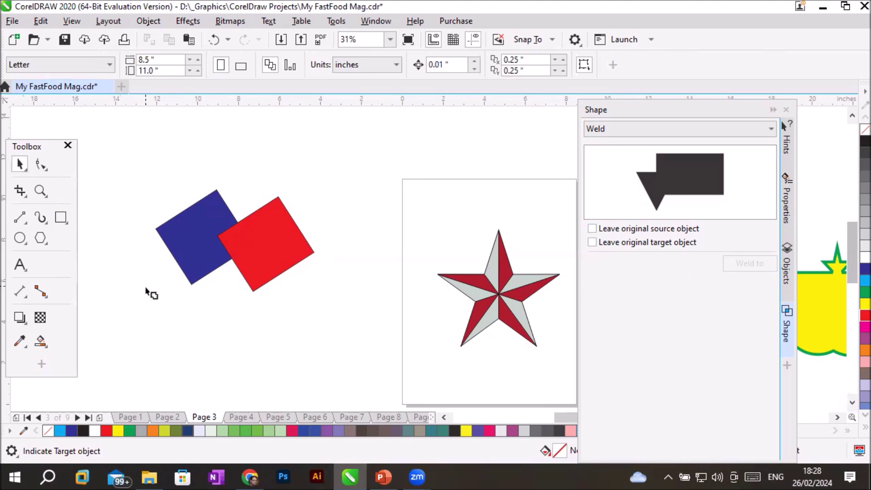
pyautogui.click(273, 245)
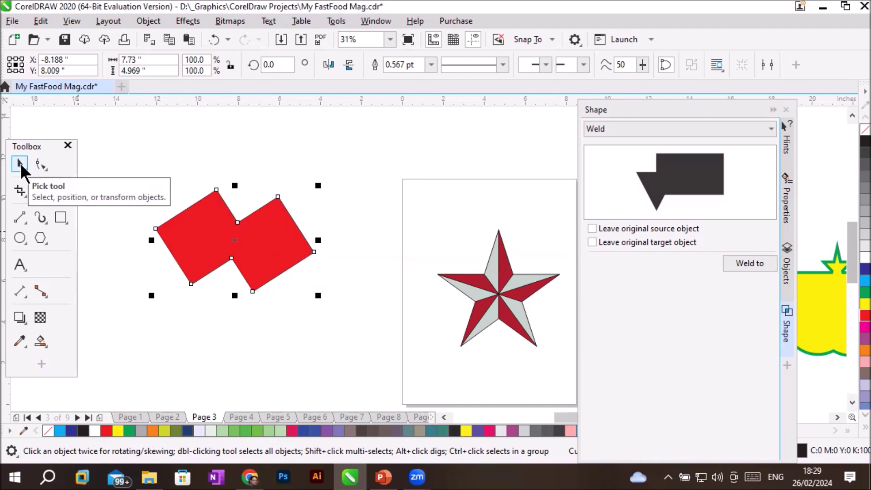
pyautogui.hotkey('ctrl', 'z')
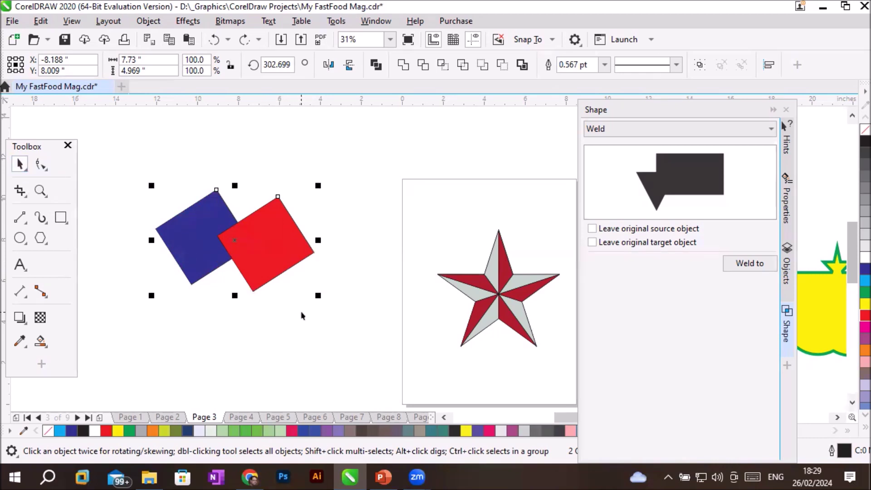
# - Weld both rectangles using the dark blue one as the target, and undo the weld
pyautogui.click(736, 260)
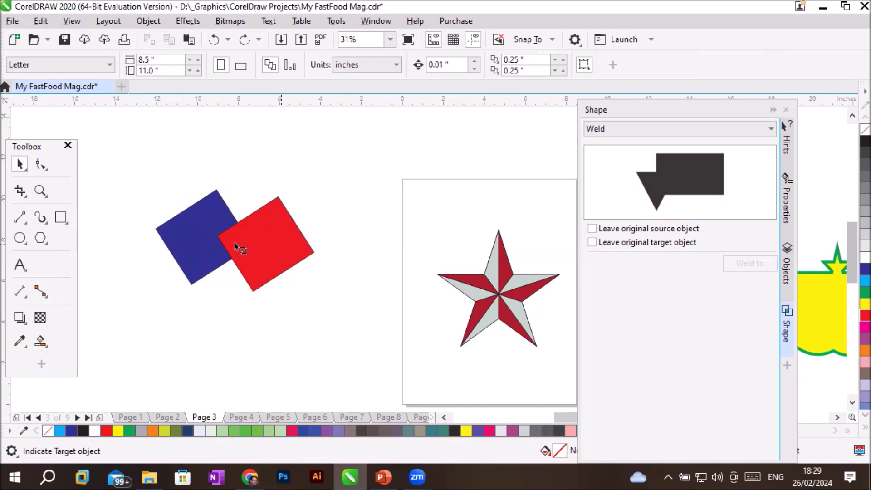
pyautogui.click(184, 236)
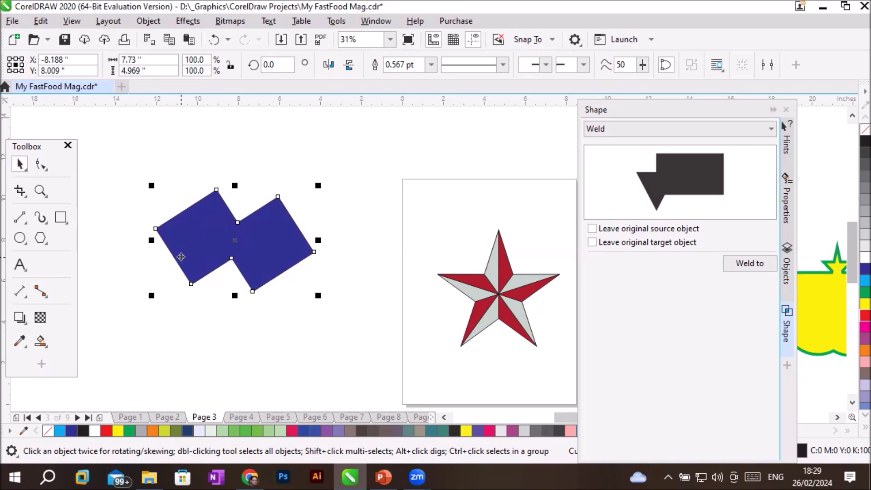
pyautogui.hotkey('ctrl', 'z')
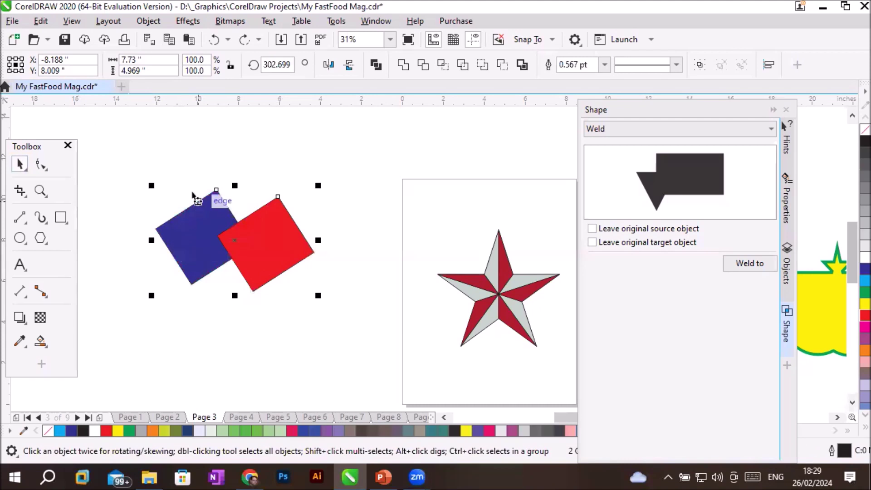
# - Give the red rectangle a dotted outline with a width of 24 pt
pyautogui.click(340, 203)
pyautogui.click(268, 225)
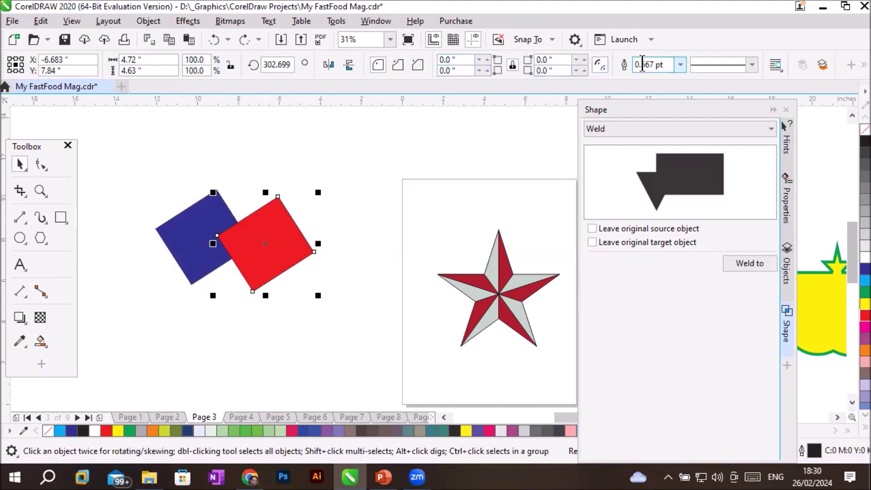
pyautogui.click(681, 66)
pyautogui.click(647, 148)
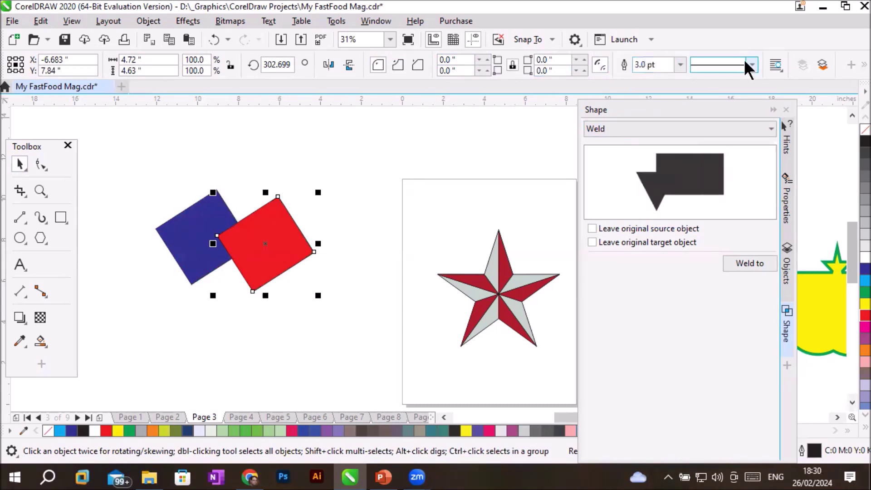
pyautogui.click(751, 65)
pyautogui.click(708, 200)
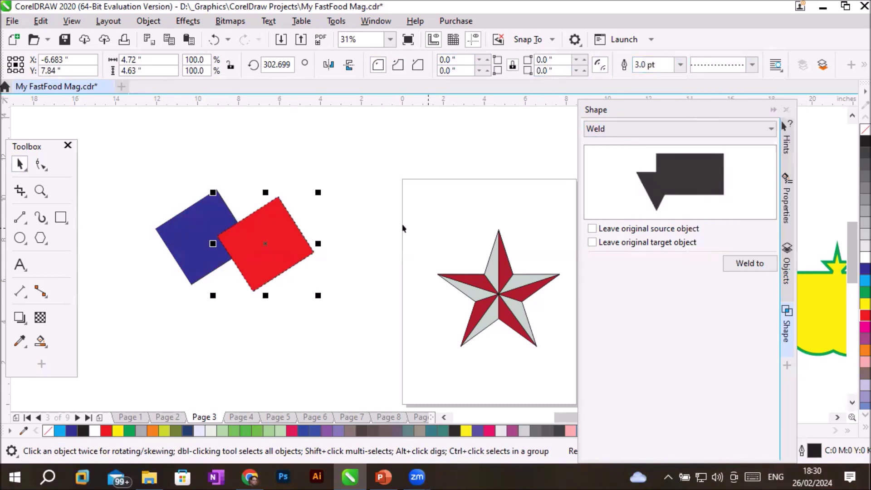
pyautogui.click(680, 64)
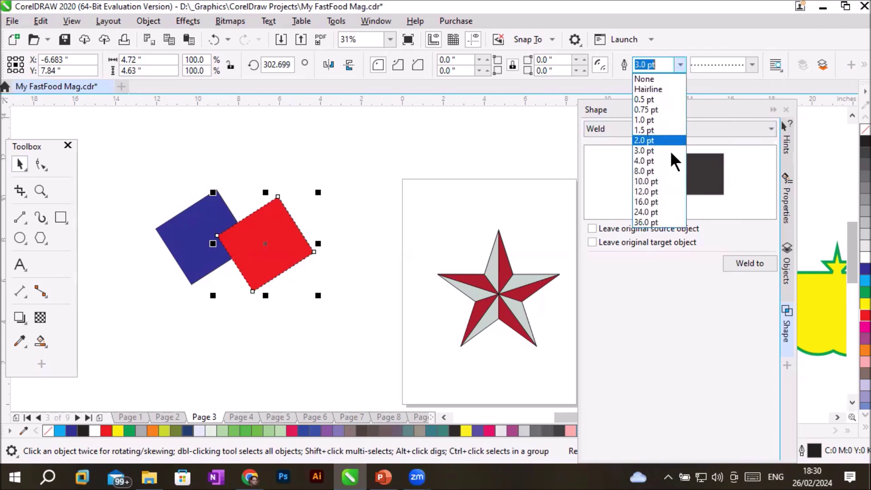
pyautogui.click(668, 211)
pyautogui.click(342, 225)
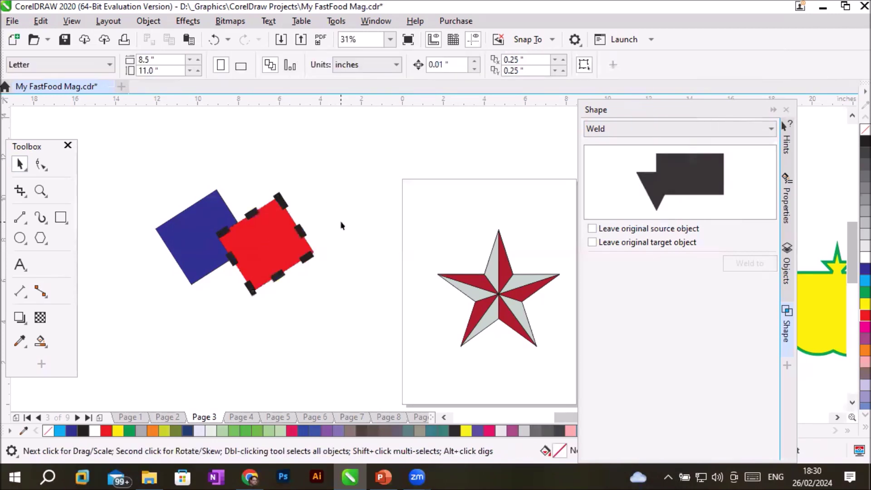
# - Weld both rectangles using the red one with the thick dotted outline as the target, and undo the weld
pyautogui.click(198, 220)
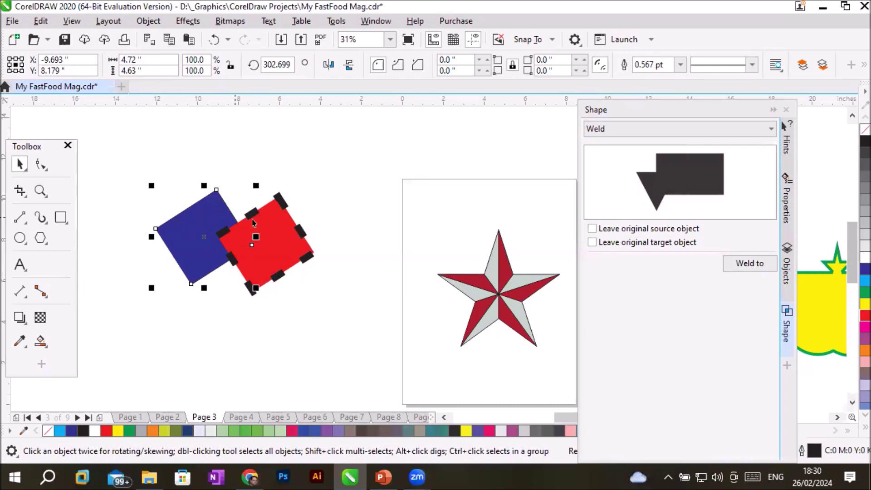
pyautogui.click(284, 233)
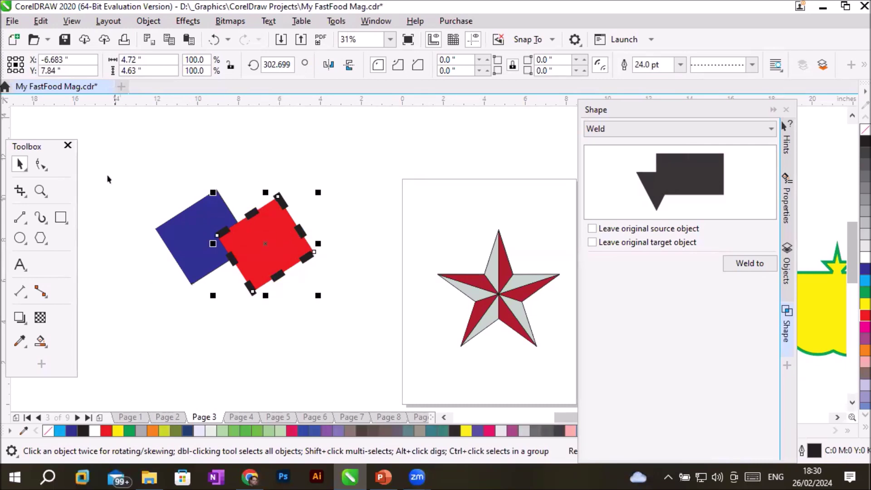
pyautogui.moveTo(121, 145); pyautogui.dragTo(337, 322)
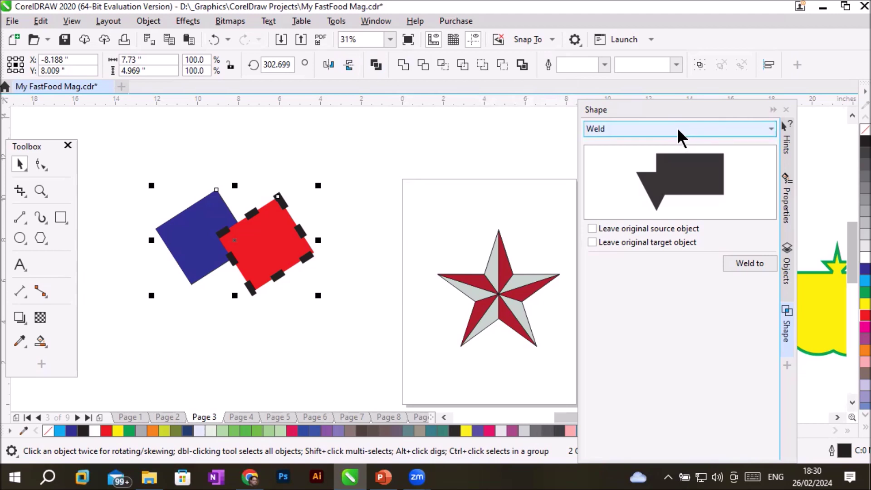
pyautogui.click(744, 263)
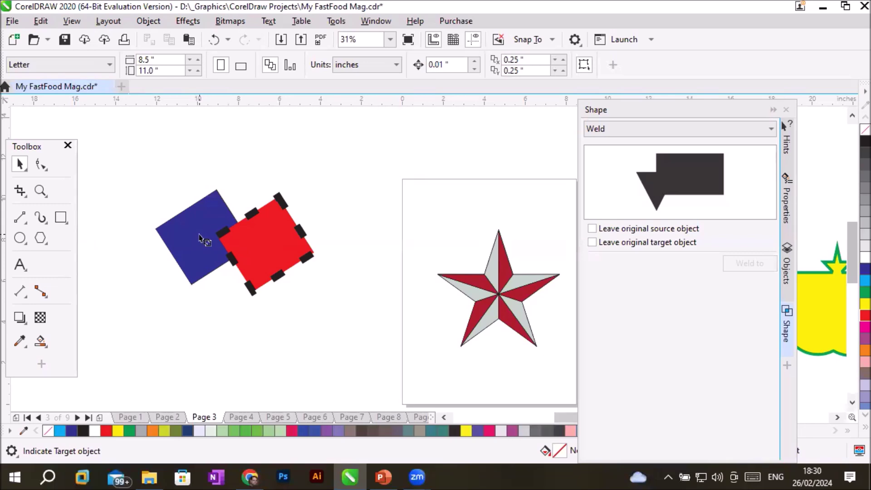
pyautogui.click(274, 248)
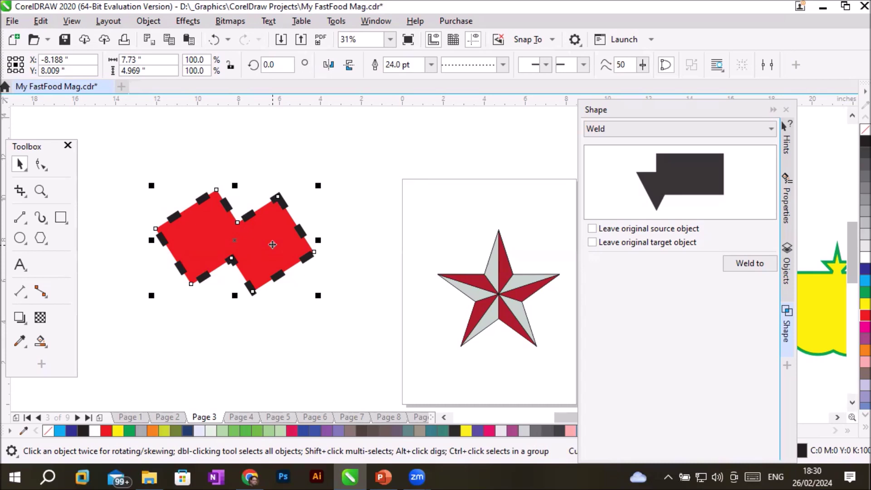
pyautogui.hotkey('ctrl', 'z')
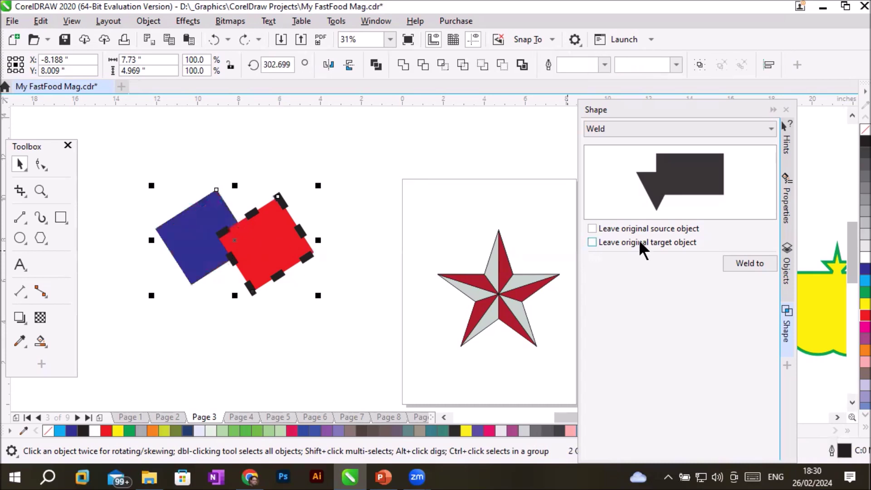
# - Weld both rectangles using the dark blue one with the thin outline as the target, and undo the weld
pyautogui.click(750, 263)
pyautogui.click(190, 228)
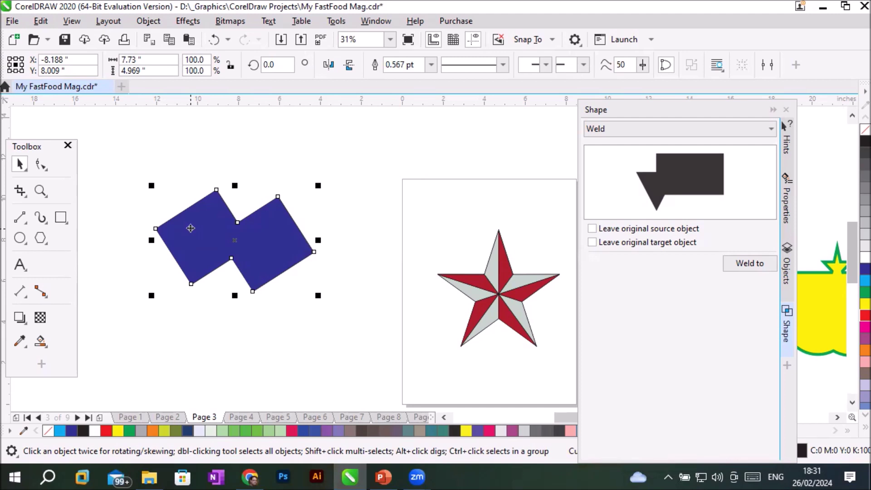
pyautogui.hotkey('ctrl', 'z')
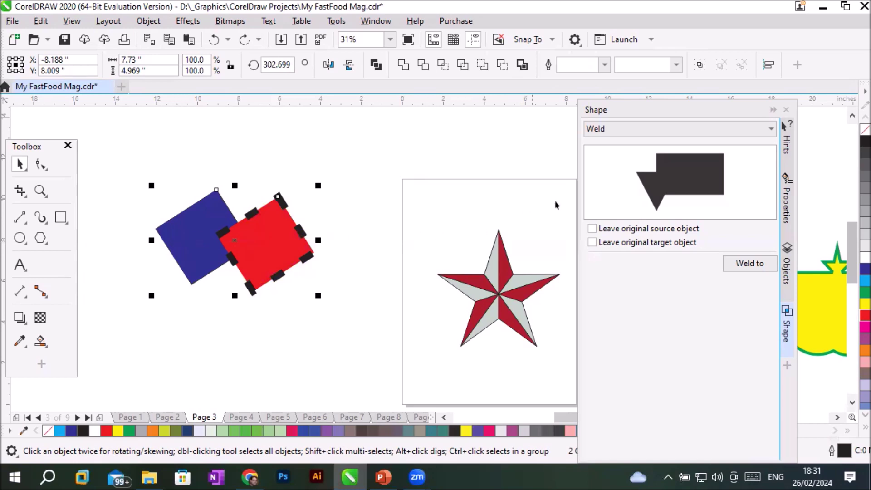
# - Weld the rectangles to the red target while leaving the original source and target objects, and move the welded shape above the star
pyautogui.click(592, 228)
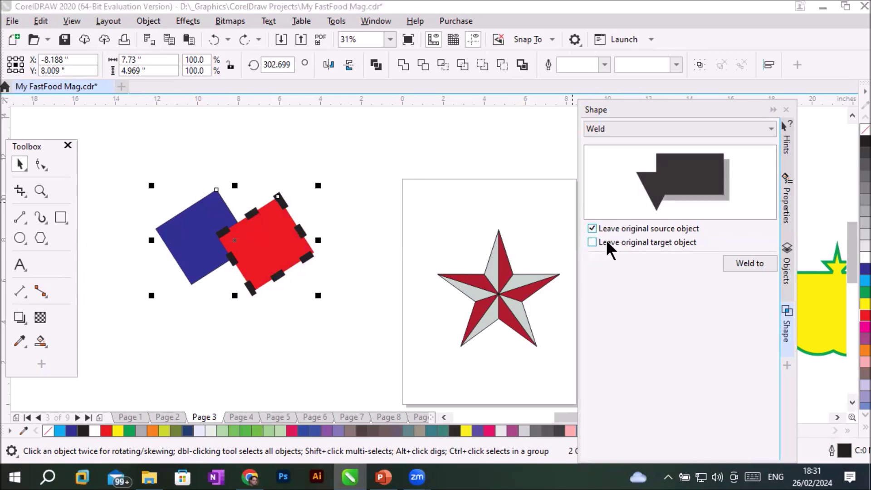
pyautogui.click(606, 242)
pyautogui.click(739, 261)
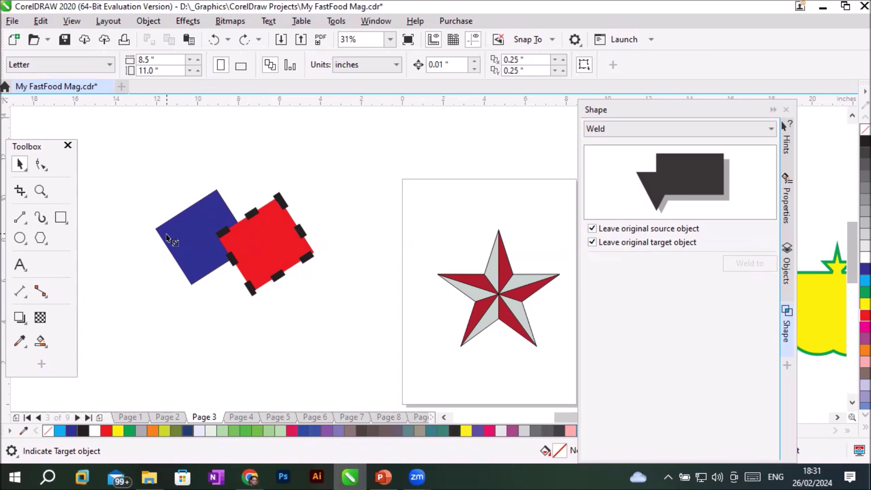
pyautogui.click(286, 247)
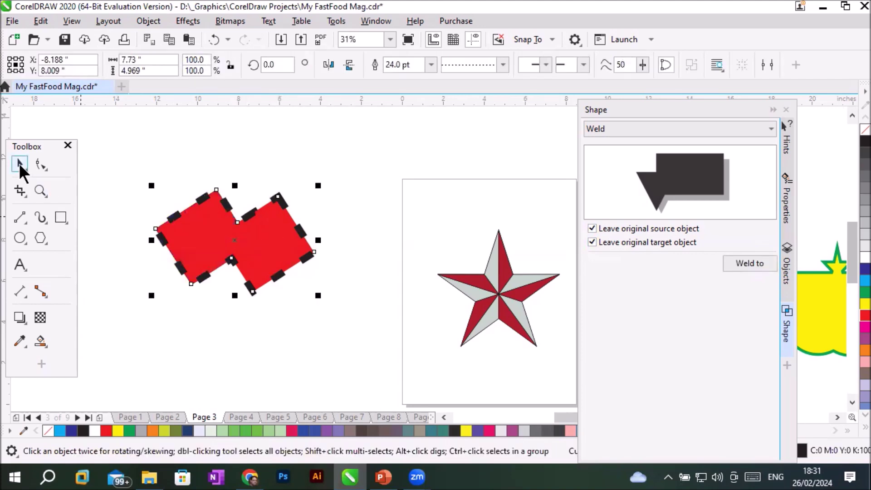
pyautogui.click(269, 247)
pyautogui.moveTo(269, 247); pyautogui.dragTo(487, 180)
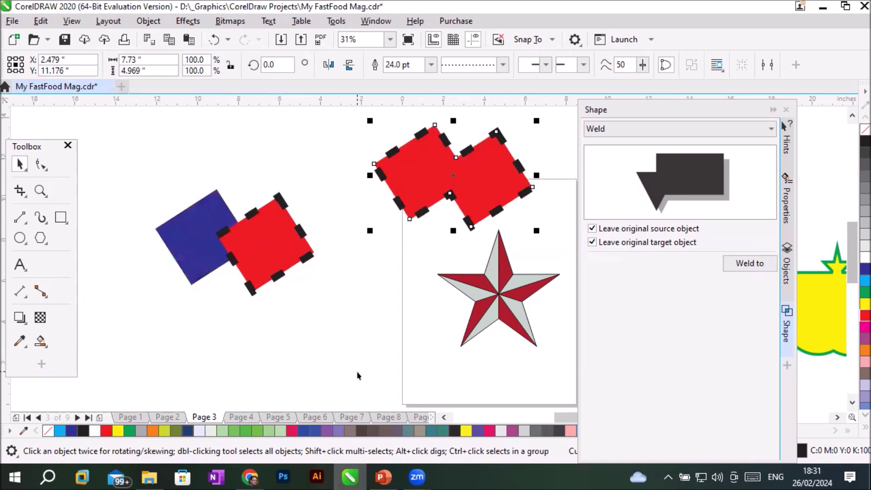
# - Move the original red rectangle away from the dark blue one, and delete both original rectangles
pyautogui.click(281, 260)
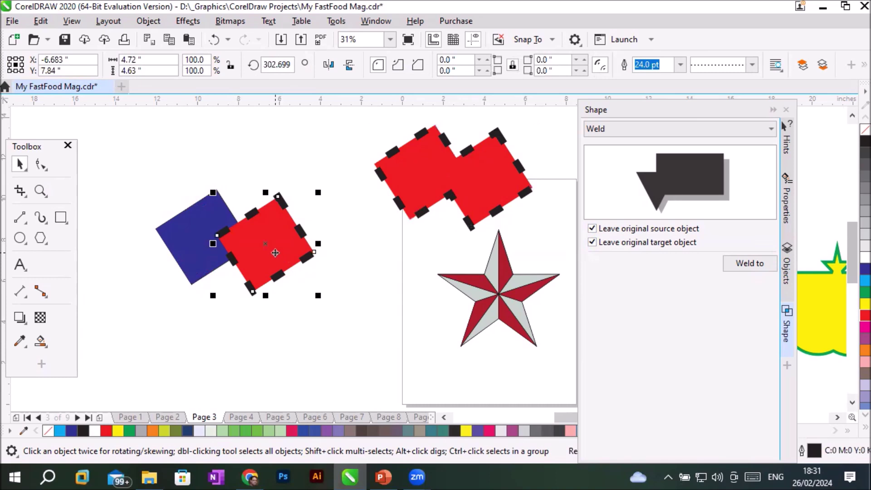
pyautogui.click(171, 238)
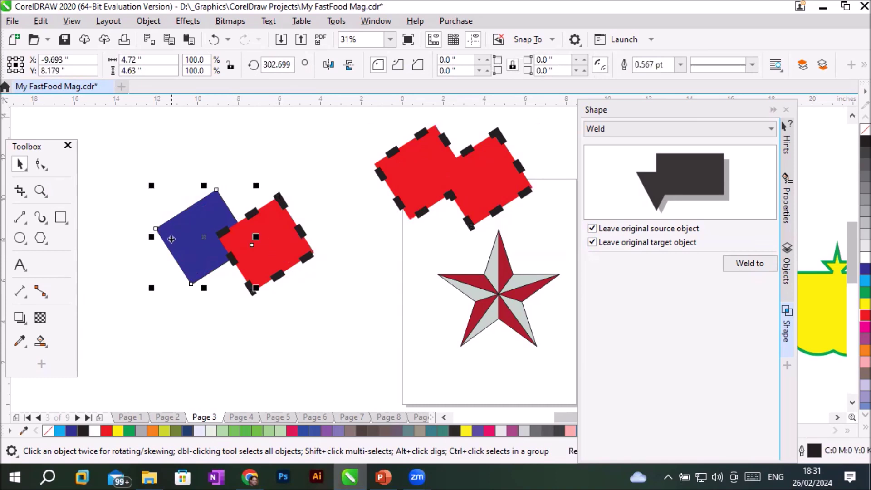
pyautogui.click(285, 360)
pyautogui.moveTo(253, 245); pyautogui.dragTo(310, 303)
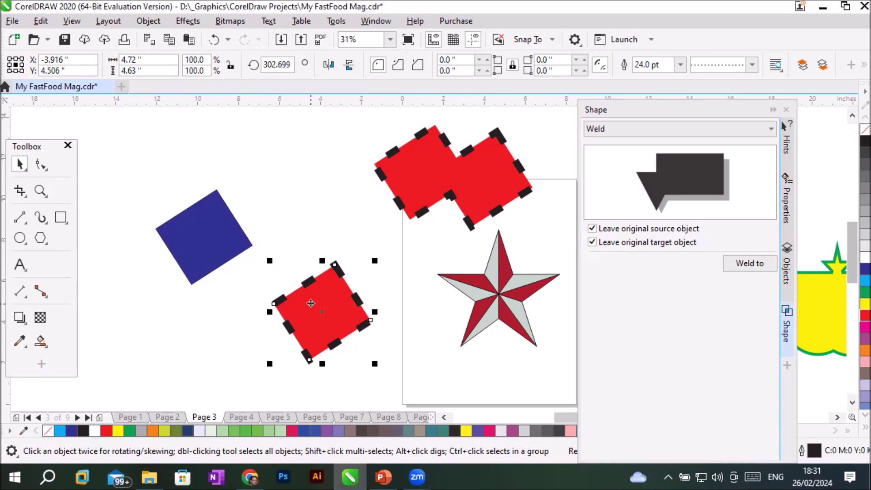
pyautogui.scroll(-2, 251, 177)
pyautogui.moveTo(160, 109); pyautogui.dragTo(328, 281)
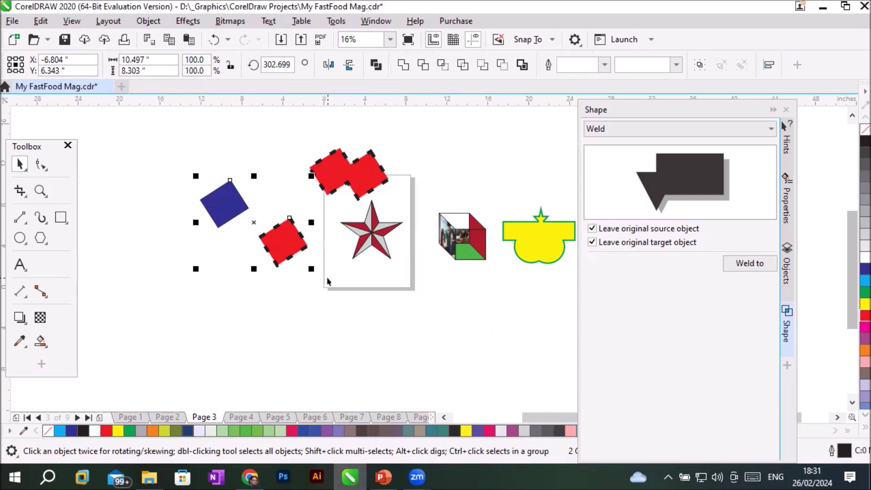
pyautogui.press('Delete')
# - Draw a circle about 11.1 inches across in the empty area beside the page
pyautogui.click(19, 237)
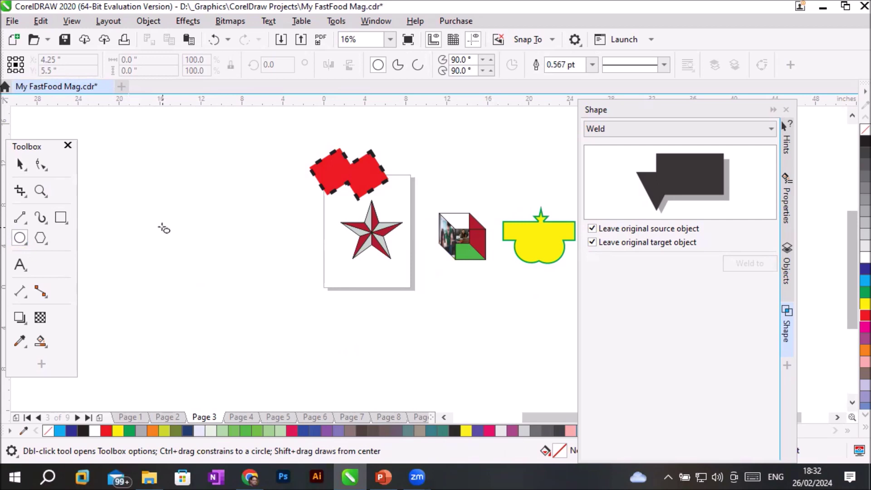
pyautogui.moveTo(159, 221); pyautogui.dragTo(246, 334)
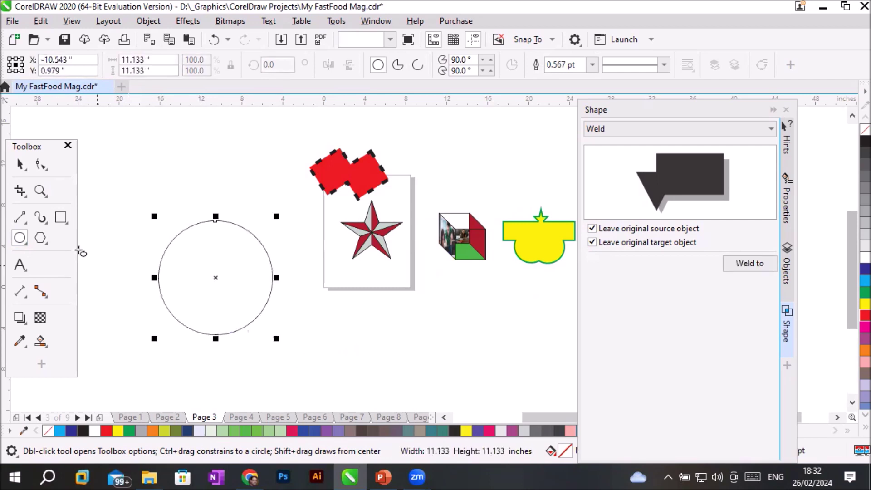
pyautogui.click(21, 236)
# - Draw an upright rectangle about 1.27 by 3.4 inches across the circle's upper edge and center it over the circle
pyautogui.click(61, 216)
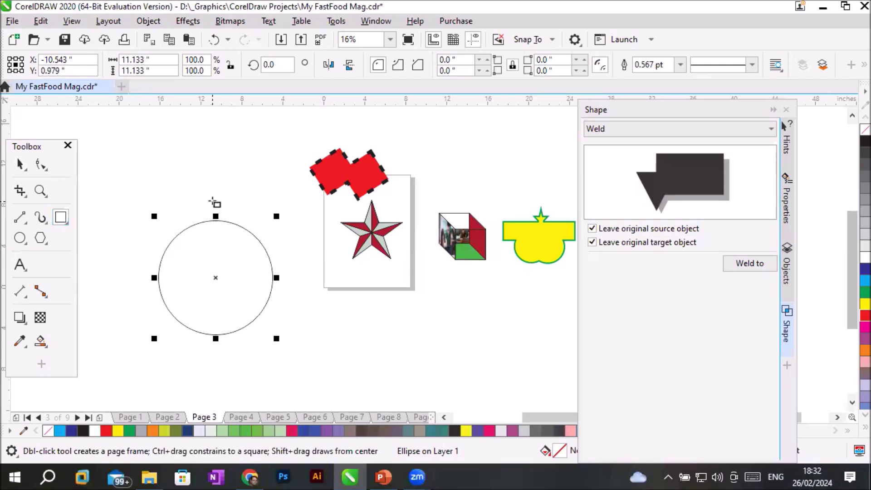
pyautogui.moveTo(206, 199); pyautogui.dragTo(219, 234)
pyautogui.click(20, 163)
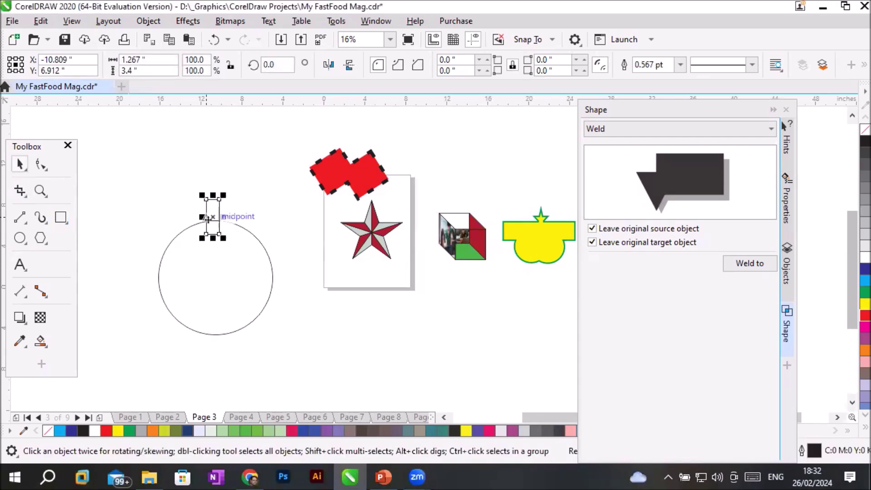
pyautogui.moveTo(219, 210); pyautogui.dragTo(222, 208)
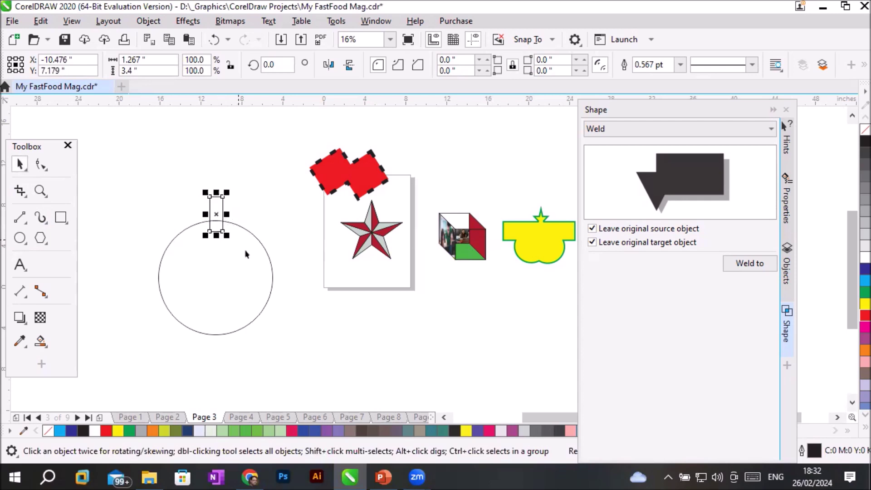
# - Set the rectangle's rotation center at the circle's center and make a copy of it rotated 30 degrees clockwise
pyautogui.click(218, 215)
pyautogui.moveTo(216, 214); pyautogui.dragTo(216, 277)
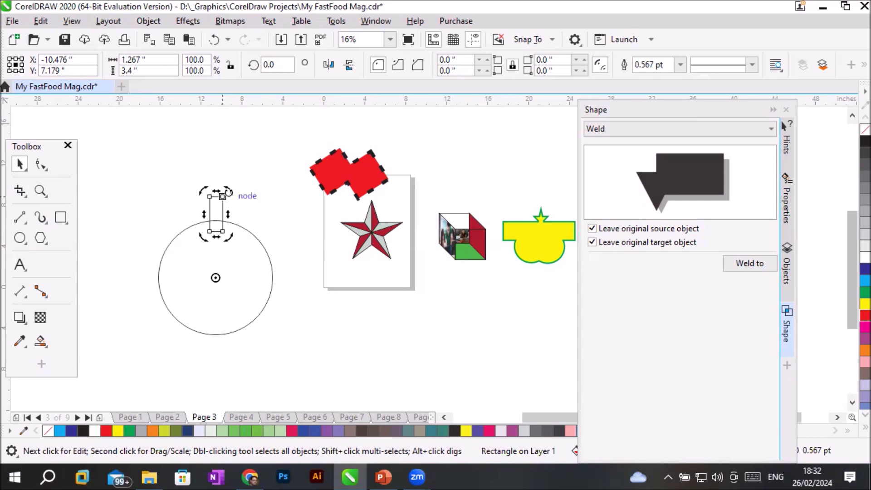
pyautogui.moveTo(229, 190); pyautogui.dragTo(258, 226)
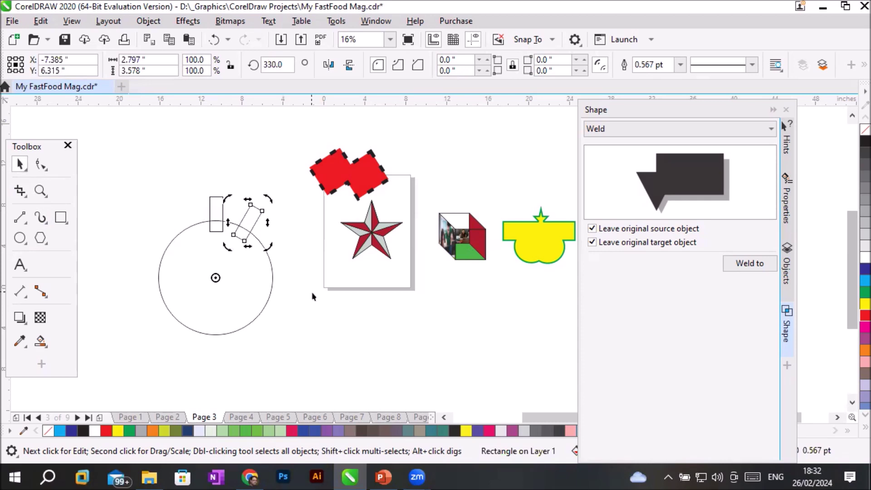
# - Repeat the rotated duplication ten times to distribute twelve rectangles evenly around the circle
pyautogui.hotkey('ctrl', 'r')
pyautogui.hotkey('ctrl', 'r')
pyautogui.hotkey('ctrl', 'r')
pyautogui.hotkey('ctrl', 'r')
pyautogui.hotkey('ctrl', 'r')
pyautogui.hotkey('ctrl', 'r')
pyautogui.hotkey('ctrl', 'r')
pyautogui.hotkey('ctrl', 'r')
pyautogui.hotkey('ctrl', 'r')
pyautogui.hotkey('ctrl', 'r')
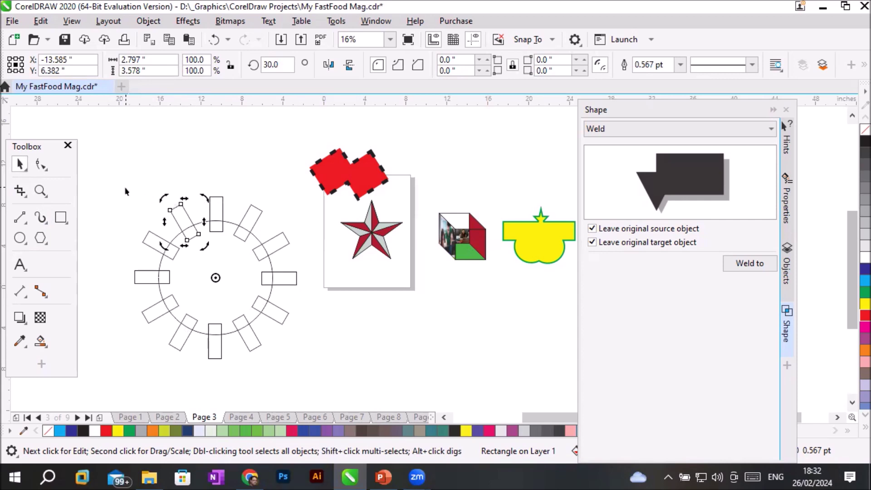
# - Select the circle with all its surrounding rectangles, weld them into one gear shape, and deselect it
pyautogui.moveTo(113, 187); pyautogui.dragTo(306, 378)
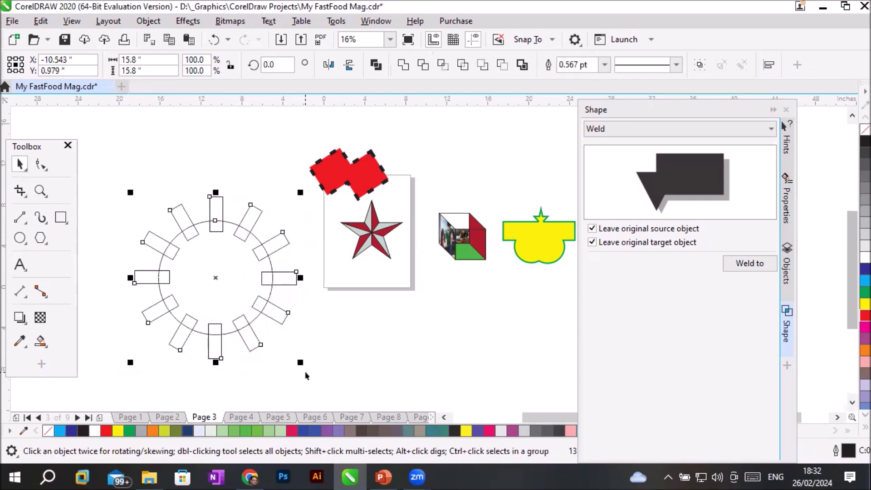
pyautogui.click(404, 65)
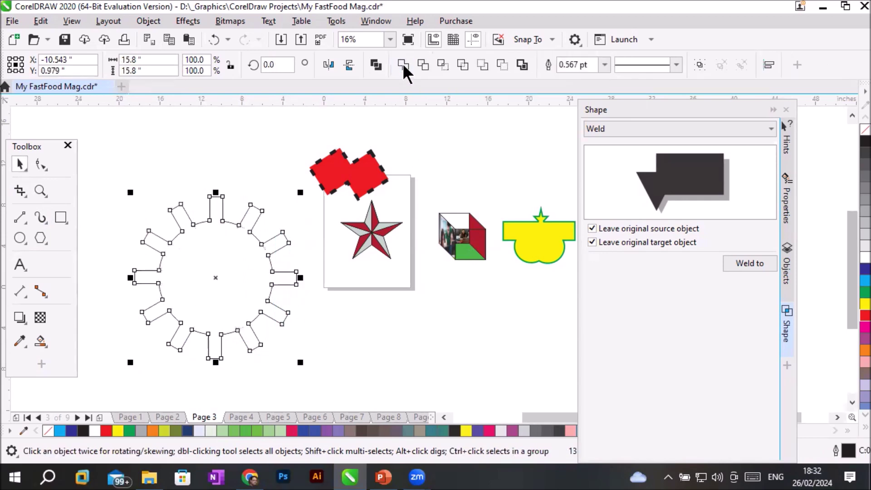
pyautogui.click(356, 357)
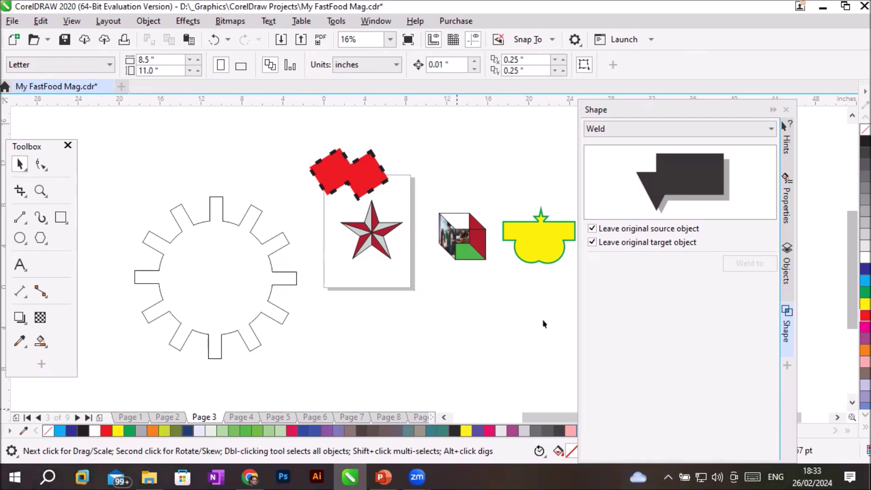
# - Draw a circle about 8.67 inches across in the empty area far to the left of the gear
pyautogui.press('F3')
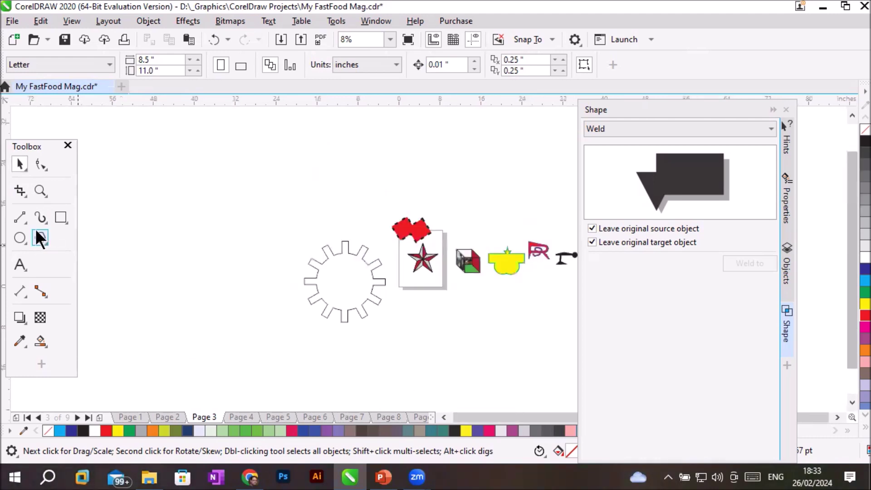
pyautogui.click(20, 238)
pyautogui.moveTo(141, 176); pyautogui.dragTo(175, 221)
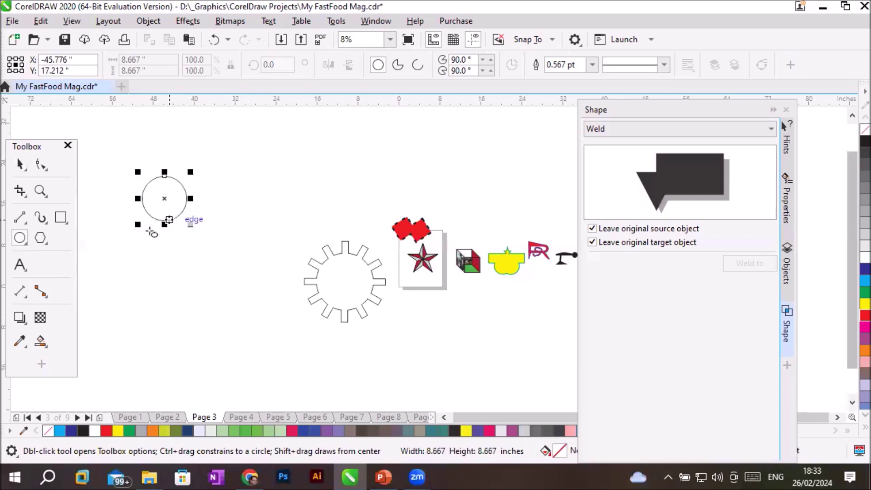
# - Add the letter "S" as Arial artistic text above the circle and enlarge it to about 495 pt
pyautogui.click(23, 262)
pyautogui.scroll(2, 166, 159)
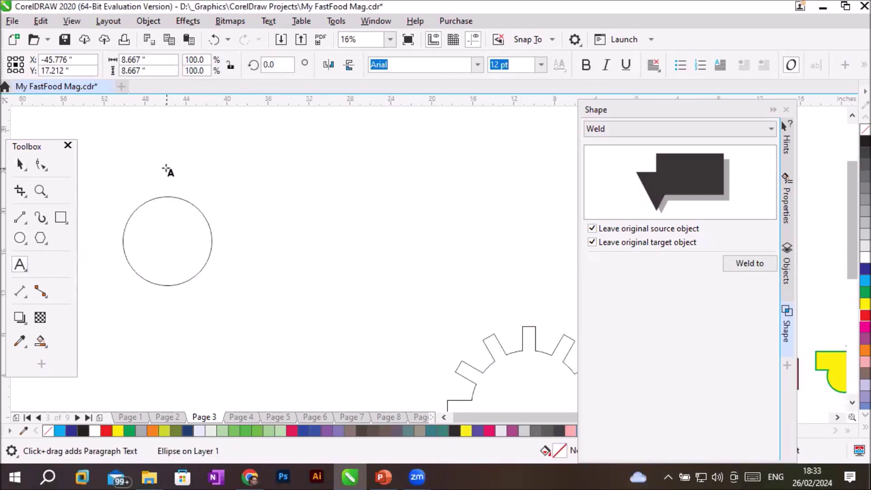
pyautogui.click(166, 167)
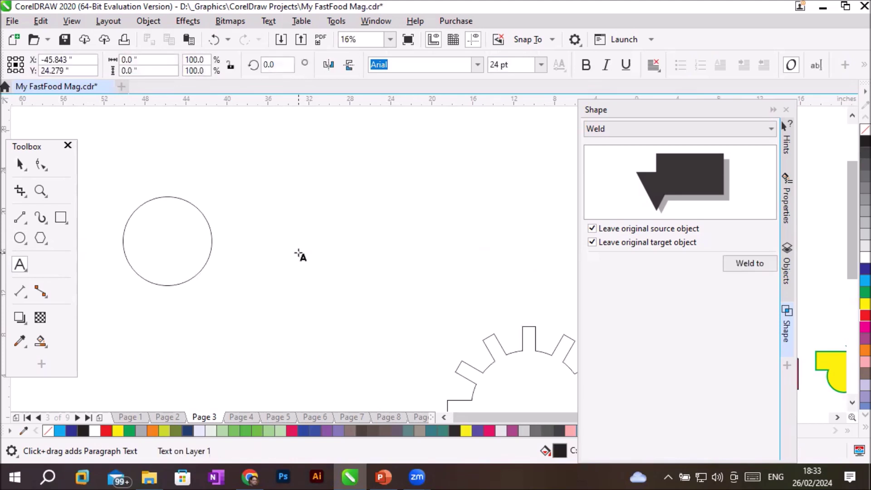
pyautogui.write('F')
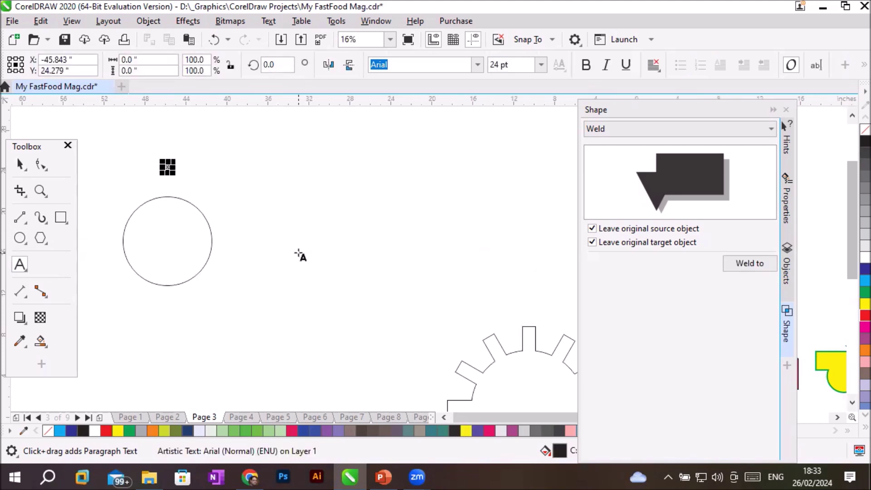
pyautogui.moveTo(175, 173); pyautogui.dragTo(196, 227)
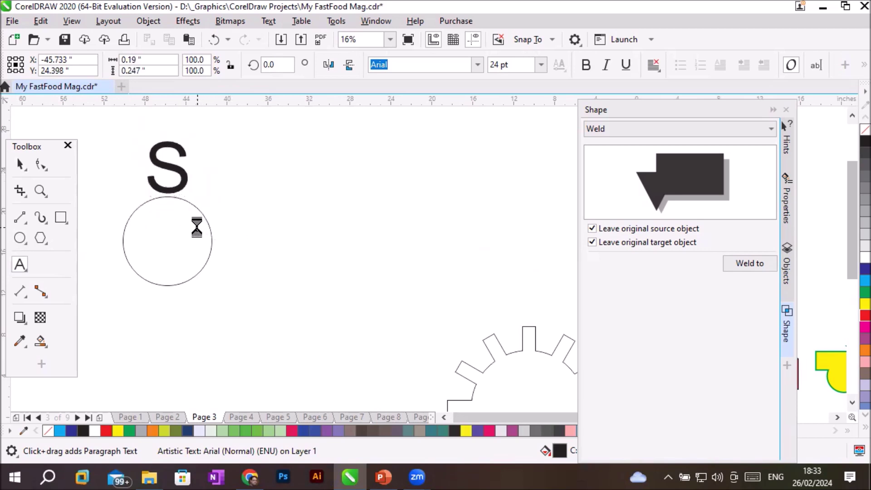
# - Move the letter S down to overlap the circle's upper edge and convert it to curves
pyautogui.click(20, 164)
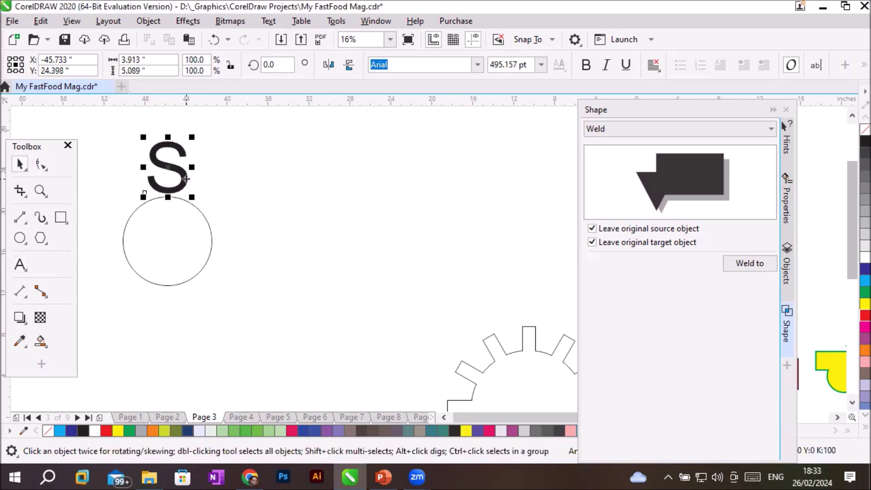
pyautogui.moveTo(168, 179); pyautogui.dragTo(168, 219)
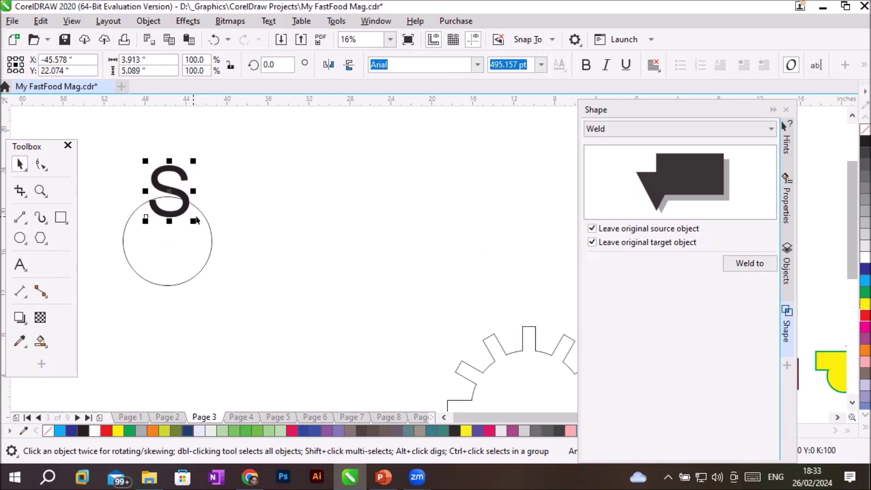
pyautogui.rightClick(186, 202)
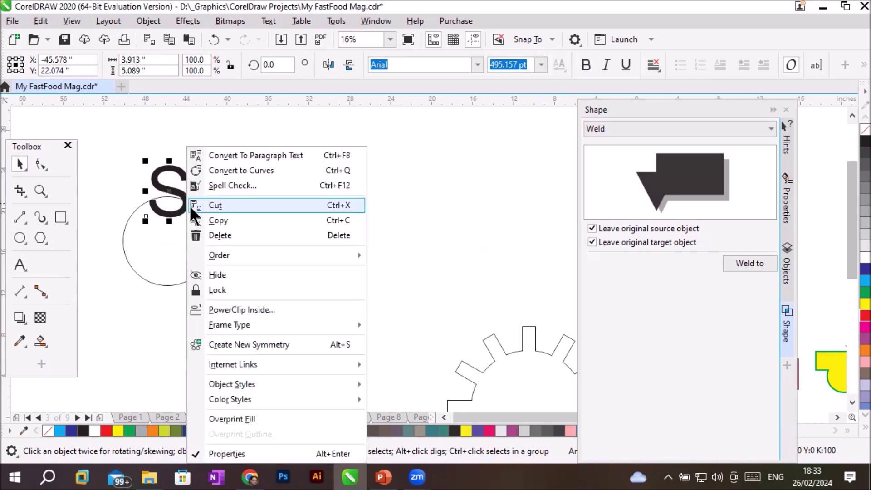
pyautogui.click(277, 171)
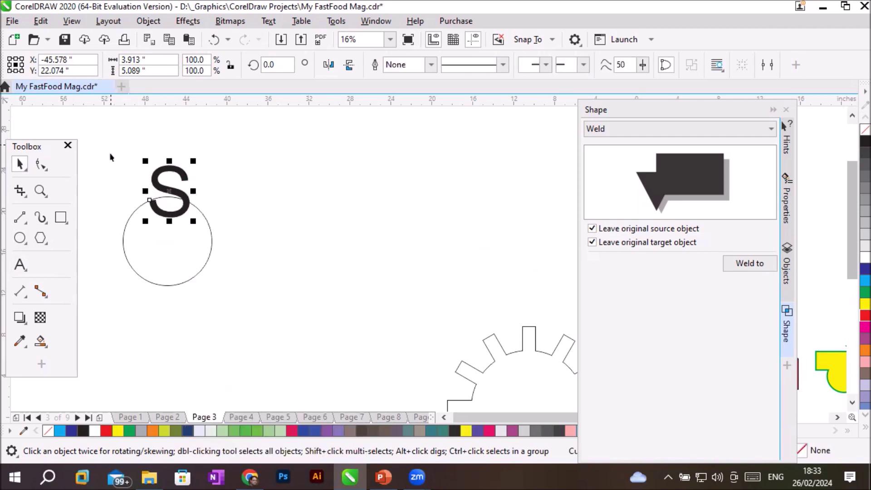
# - Set the S curve's rotation center at the circle's center and make a copy of it rotated 60 degrees clockwise
pyautogui.click(180, 183)
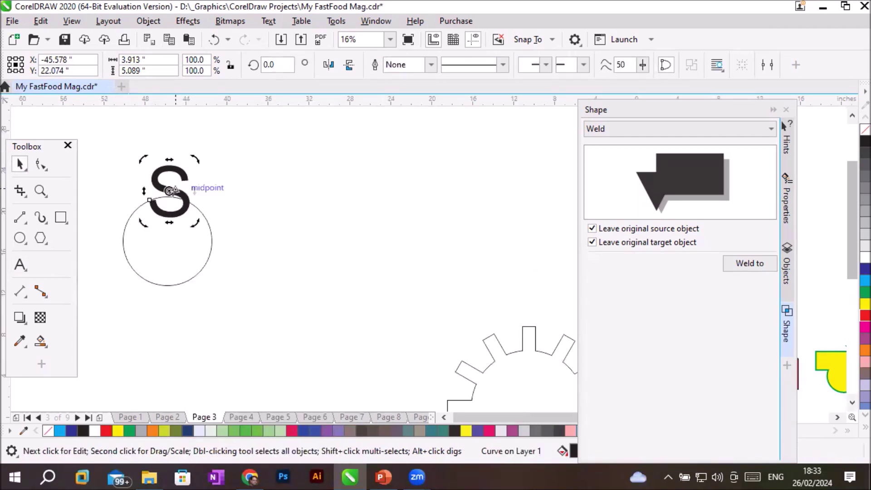
pyautogui.moveTo(169, 190); pyautogui.dragTo(167, 240)
pyautogui.moveTo(195, 158); pyautogui.dragTo(263, 225)
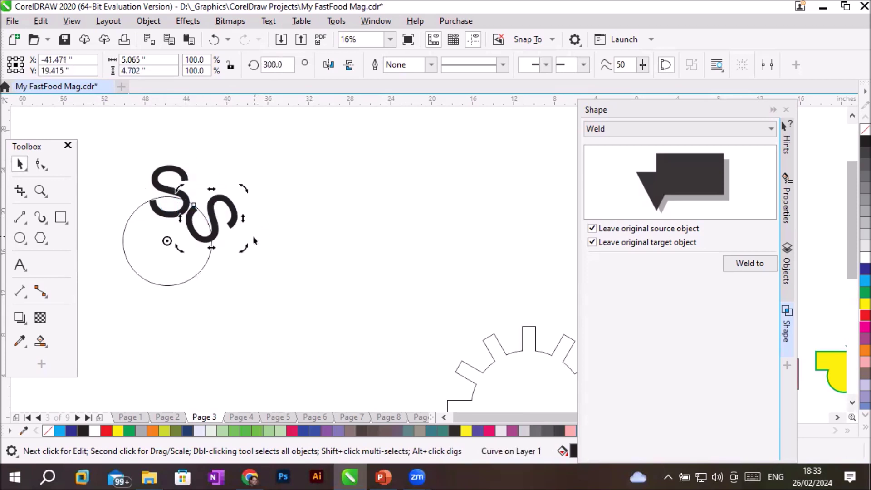
# - Repeat the rotated duplication four times to distribute six S curves evenly around the circle
pyautogui.hotkey('ctrl', 'r')
pyautogui.hotkey('ctrl', 'r')
pyautogui.hotkey('ctrl', 'r')
pyautogui.hotkey('ctrl', 'r')
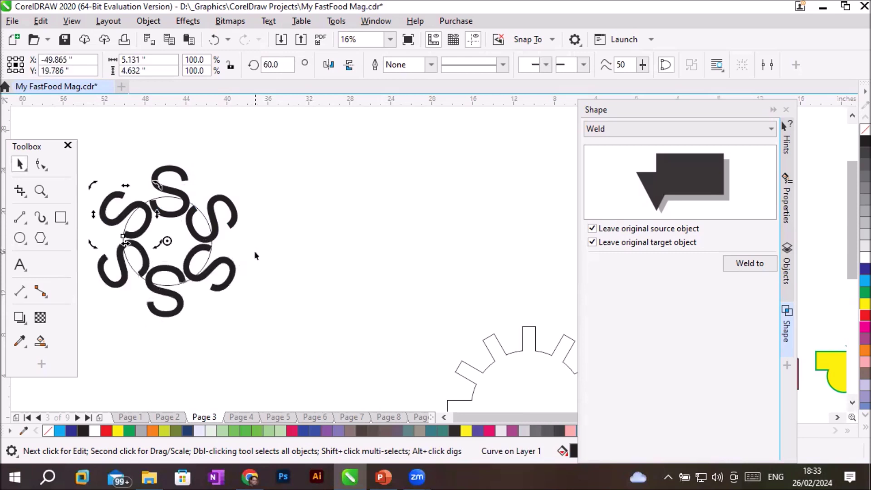
# - Select the circle with its six surrounding S curves, weld them into one shape, and deselect it
pyautogui.moveTo(82, 155); pyautogui.dragTo(272, 341)
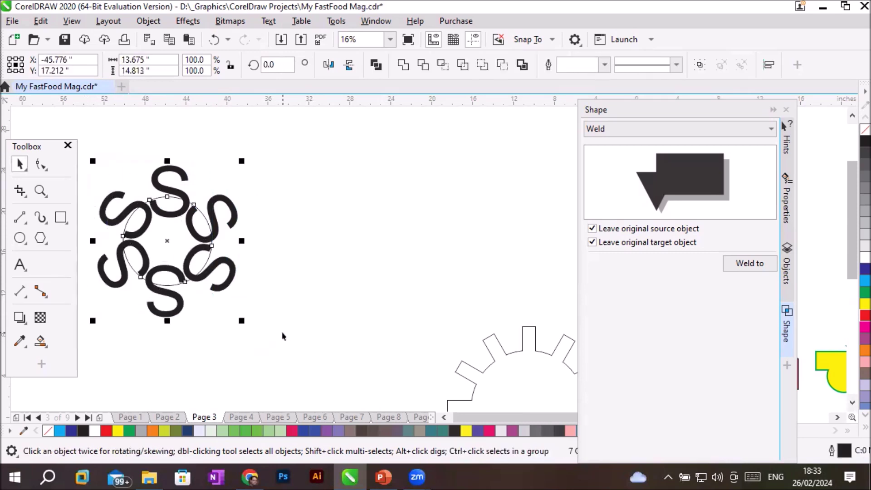
pyautogui.click(402, 65)
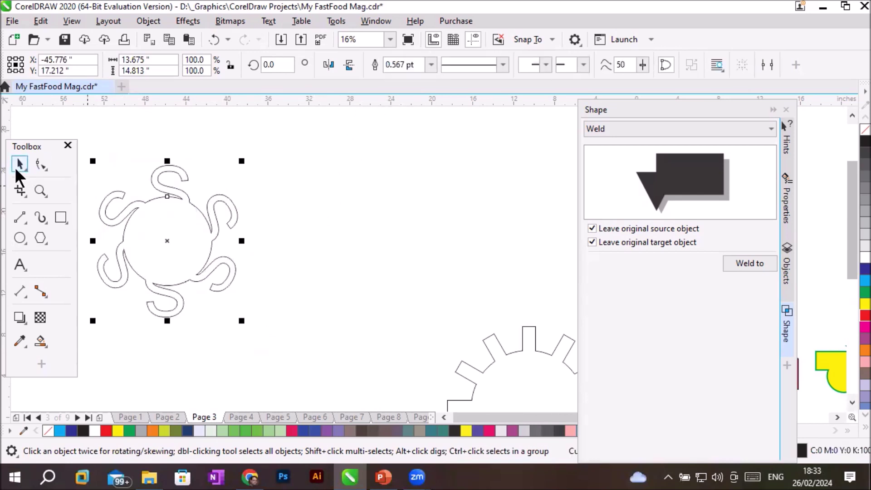
pyautogui.click(363, 233)
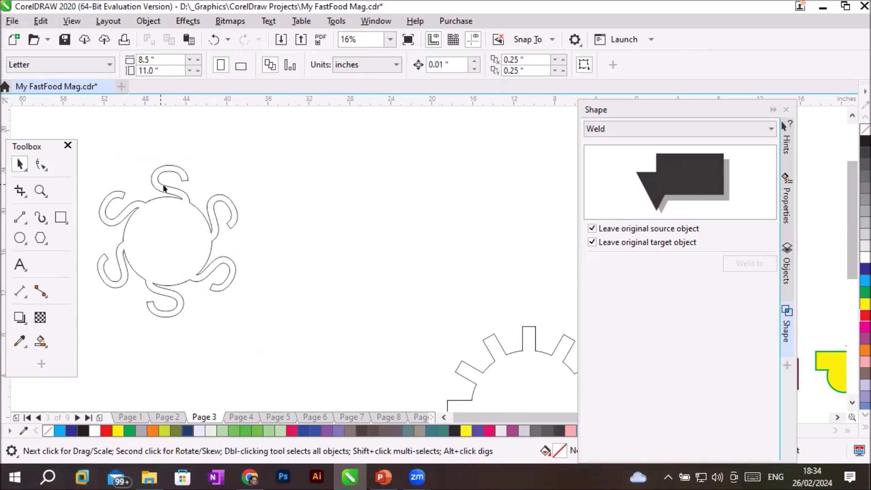
# - Fill the welded S shape red and give it a dark blue dashed outline
pyautogui.click(168, 197)
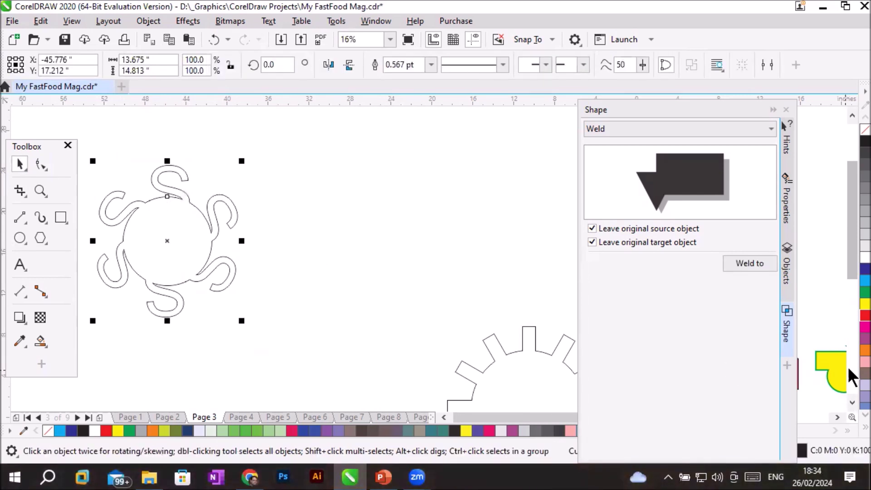
pyautogui.click(861, 314)
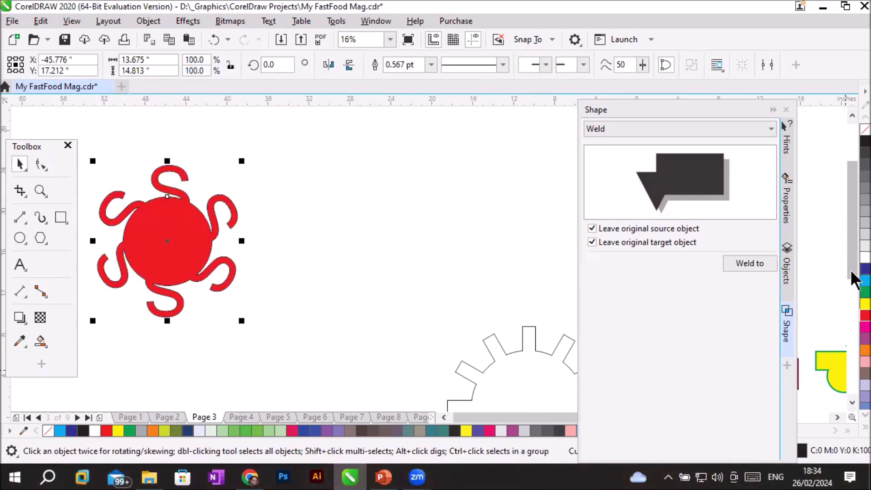
pyautogui.click(502, 65)
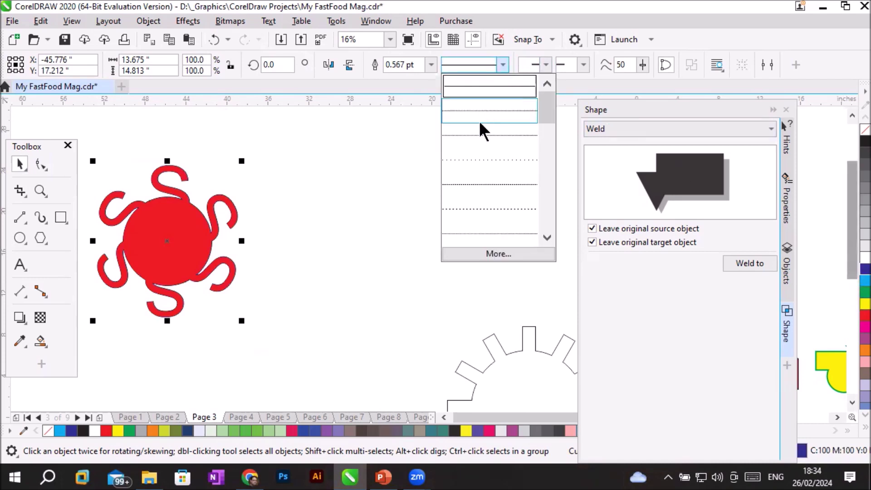
pyautogui.click(479, 129)
# - Set the welded shape's outline width to 36 pt, switch the outline to a solid line style, and deselect the shape
pyautogui.click(423, 65)
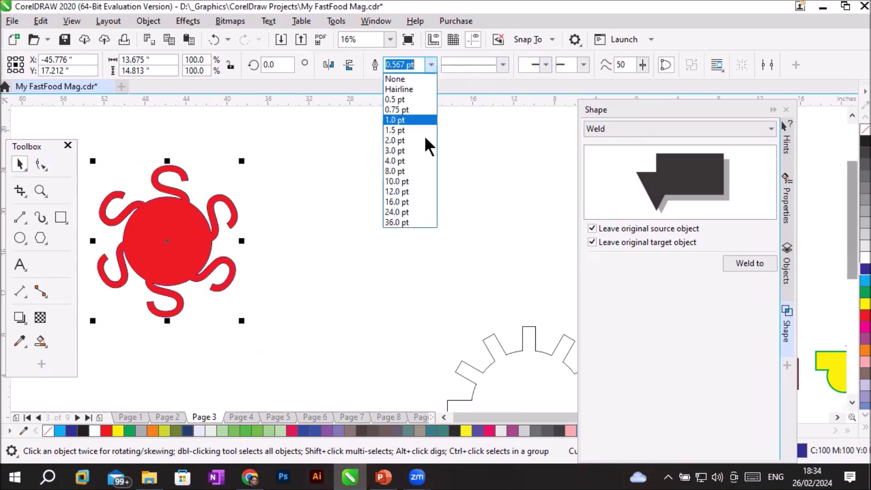
pyautogui.click(424, 183)
pyautogui.click(431, 66)
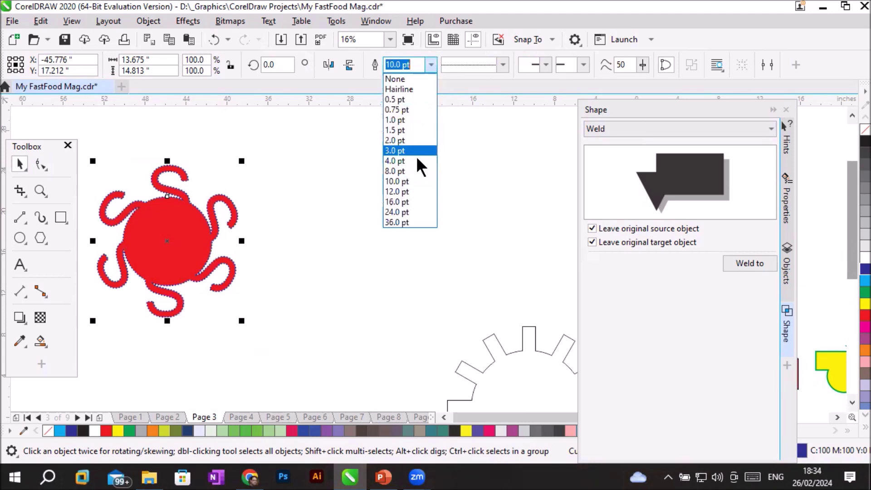
pyautogui.click(420, 221)
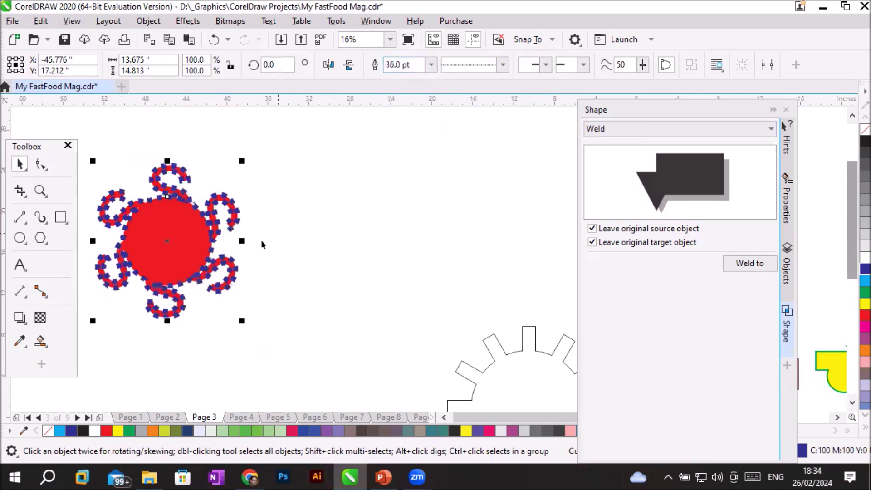
pyautogui.click(504, 63)
pyautogui.click(472, 82)
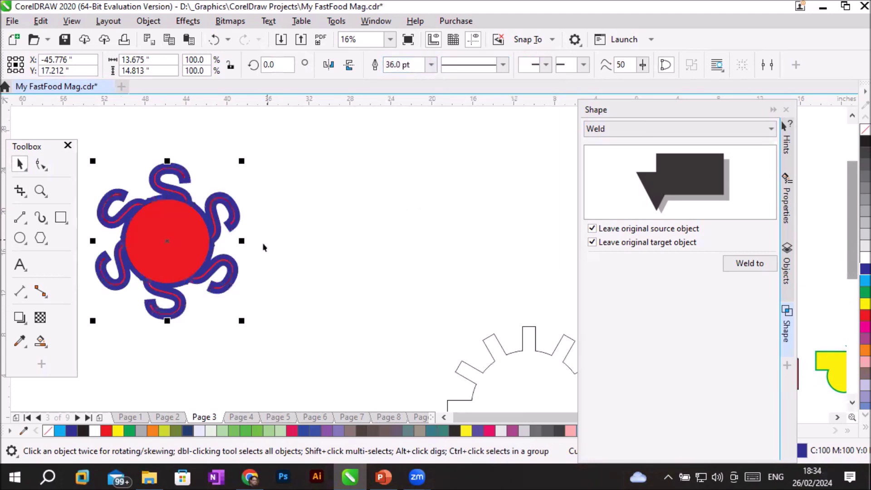
pyautogui.click(271, 301)
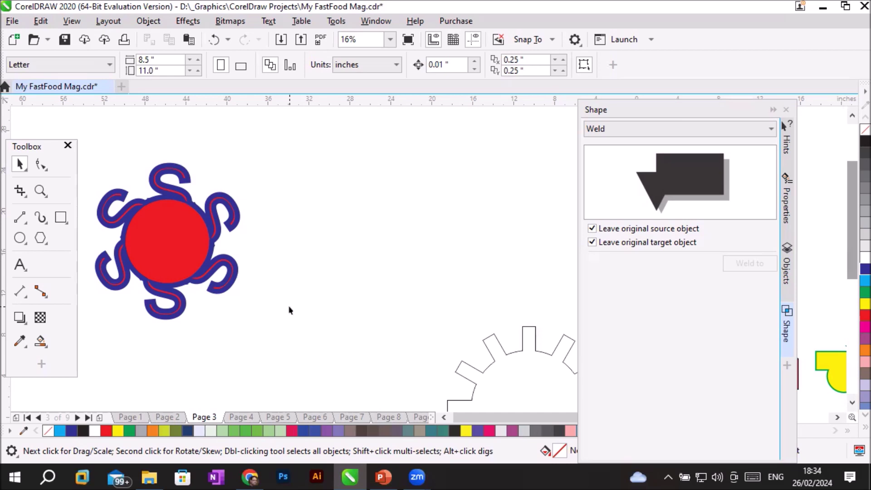
# - Undo the outline, fill, weld and rotated copies, back to the single S curve on the circle
pyautogui.press('Tab')
pyautogui.hotkey('shift', 'pageup')
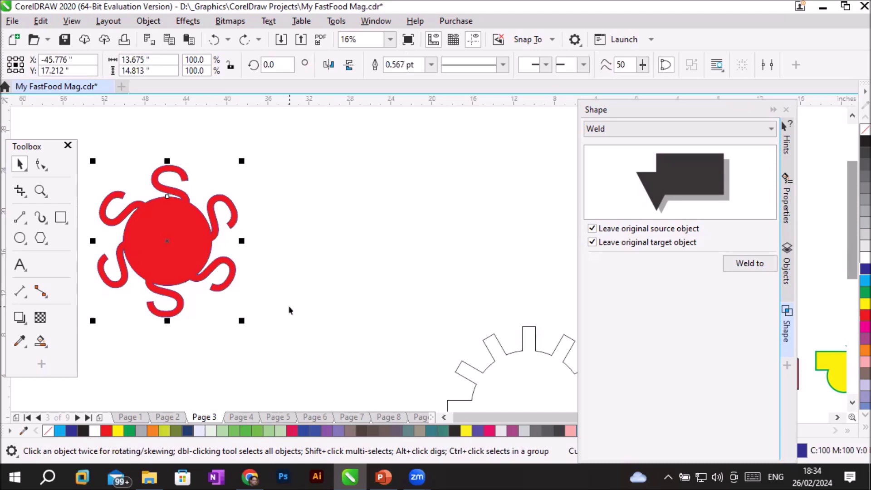
pyautogui.hotkey('ctrl', 'z')
pyautogui.hotkey('ctrl', 'z')
pyautogui.hotkey('ctrl', 'z')
pyautogui.hotkey('ctrl', 'z')
pyautogui.hotkey('ctrl', 'z')
pyautogui.hotkey('ctrl', 'z')
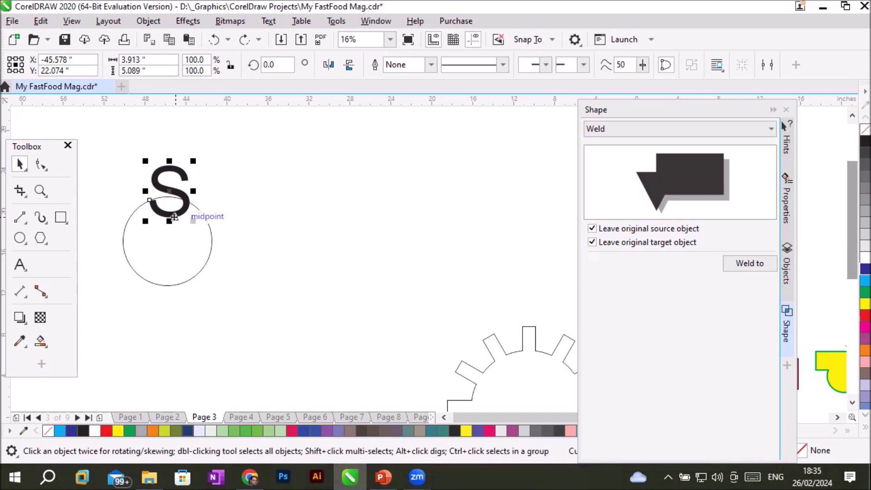
pyautogui.click(174, 188)
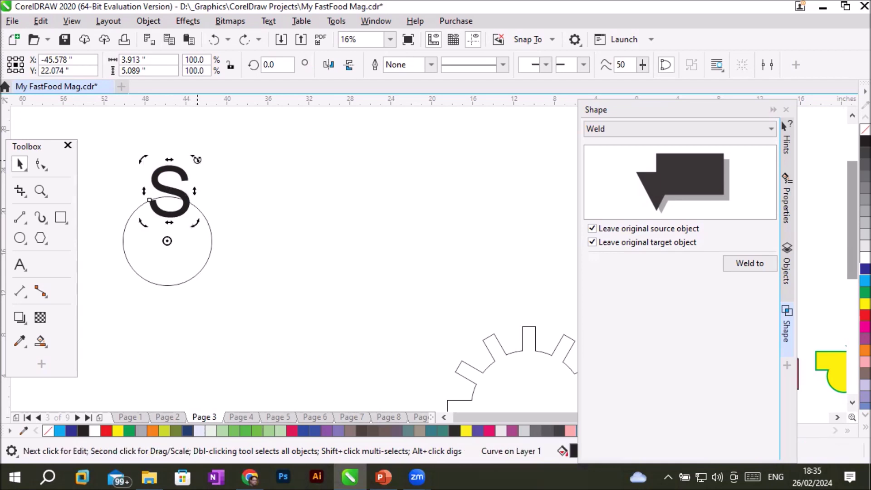
pyautogui.moveTo(197, 160); pyautogui.dragTo(211, 176)
pyautogui.moveTo(265, 232); pyautogui.dragTo(275, 239)
pyautogui.hotkey('ctrl', 'r')
pyautogui.press('d')
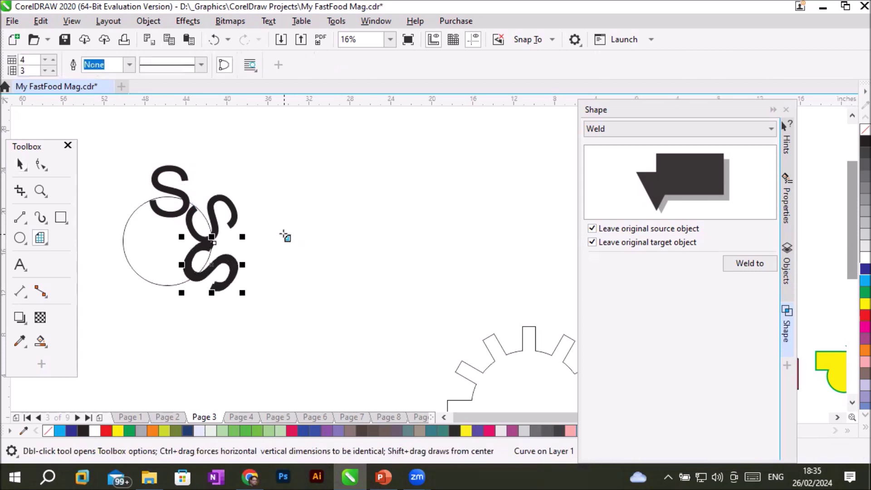
pyautogui.hotkey('ctrl', 'z')
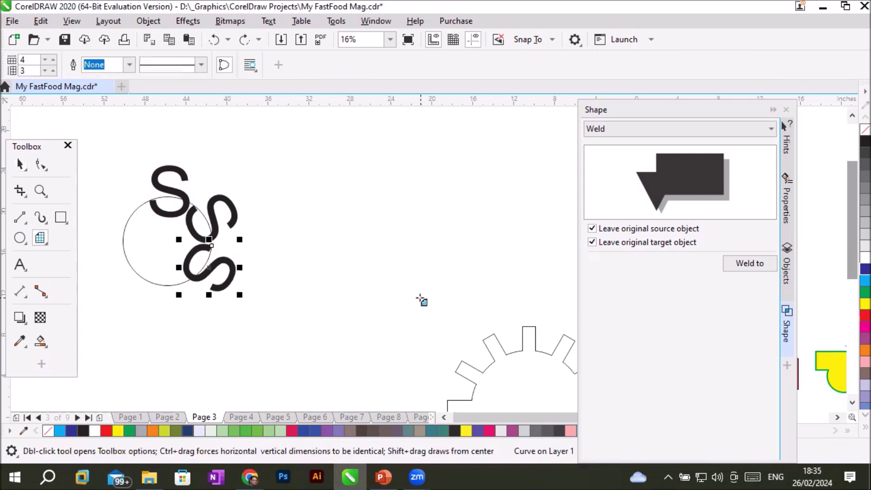
pyautogui.hotkey('ctrl', 'shift', 'z')
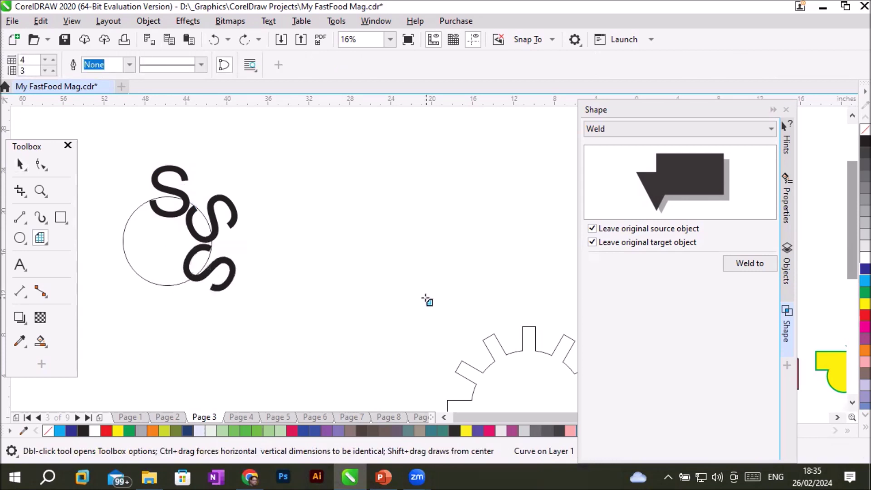
pyautogui.hotkey('ctrl', 'z')
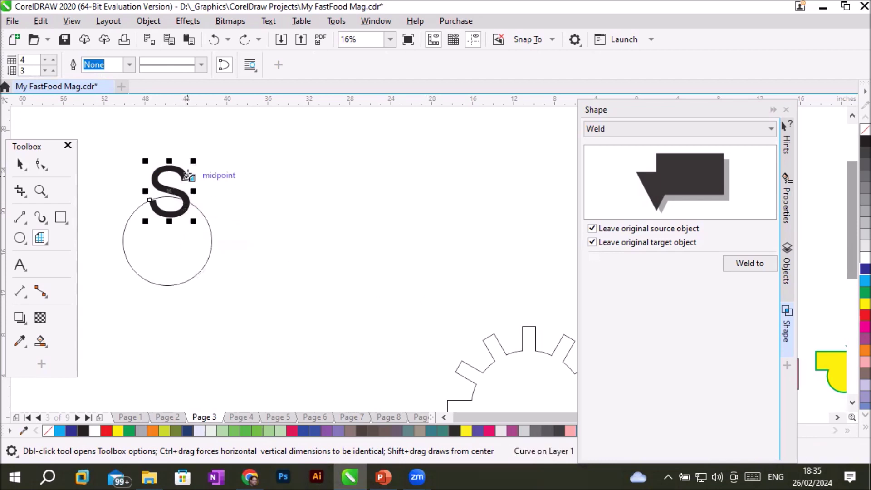
# - Copy the S curve rotated 60 degrees clockwise about the circle's center, and repeat the duplication four times to complete the ring of six
pyautogui.click(20, 165)
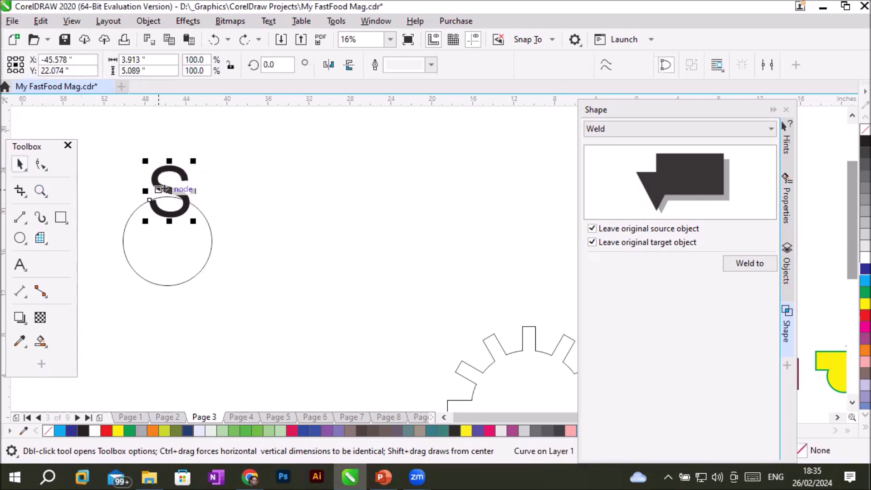
pyautogui.click(184, 191)
pyautogui.moveTo(195, 158); pyautogui.dragTo(255, 236)
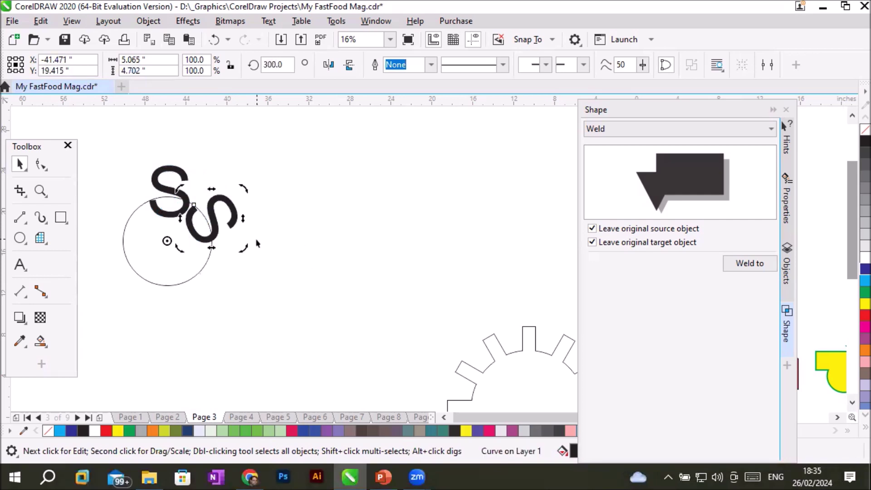
pyautogui.hotkey('ctrl', 'r')
pyautogui.hotkey('ctrl', 'r')
pyautogui.hotkey('ctrl', 'r')
pyautogui.hotkey('ctrl', 'r')
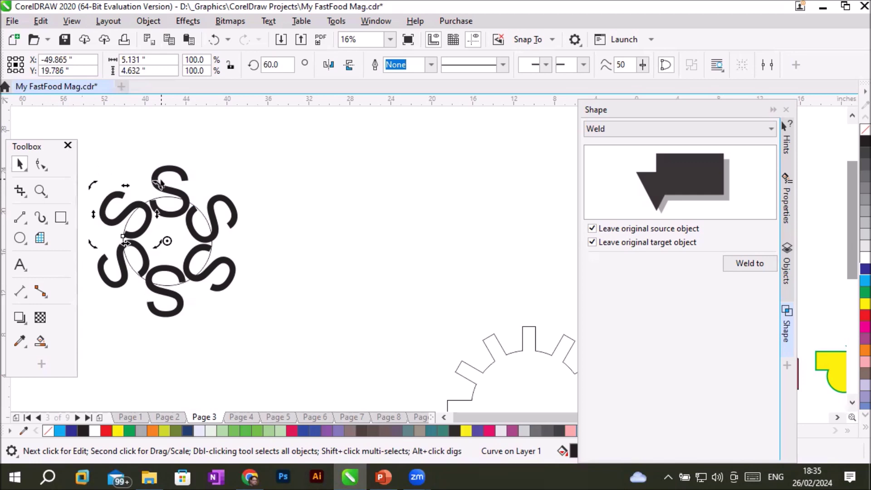
# - Select all six S curves around the circle and group them into one object
pyautogui.click(163, 173)
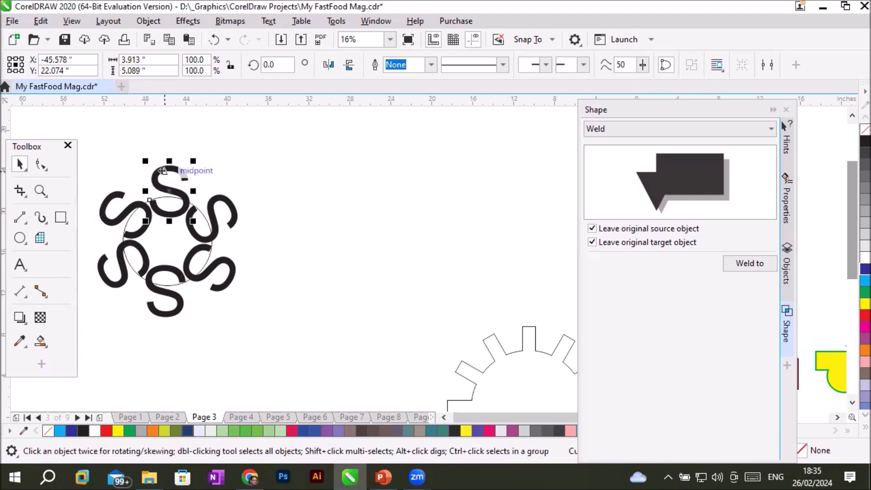
pyautogui.click(787, 269)
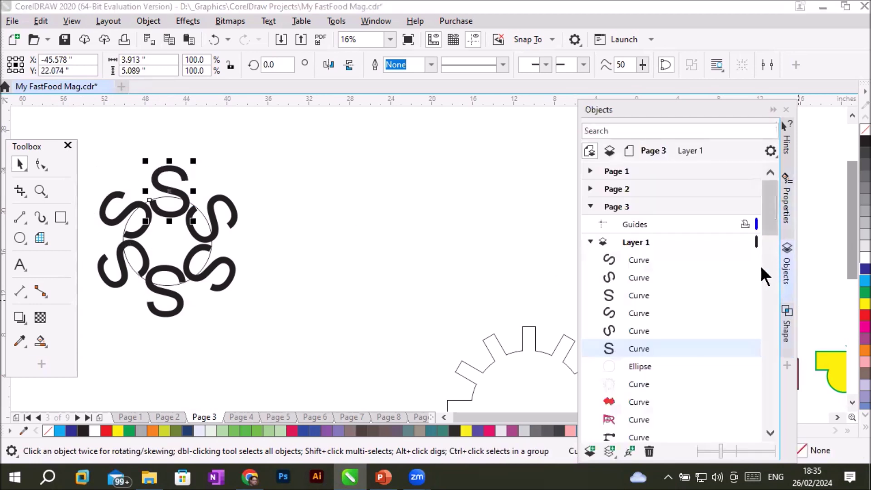
pyautogui.click(636, 260)
pyautogui.keyDown('shift'); pyautogui.click(648, 344); pyautogui.keyUp('shift')
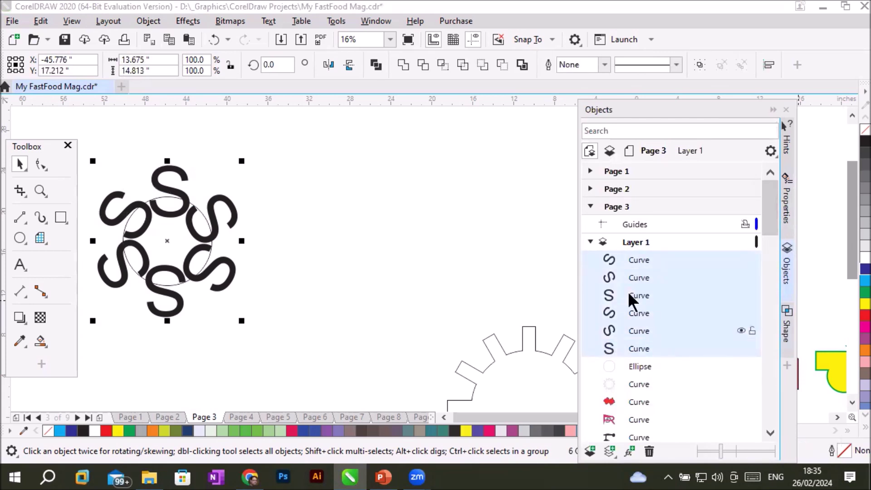
pyautogui.click(148, 21)
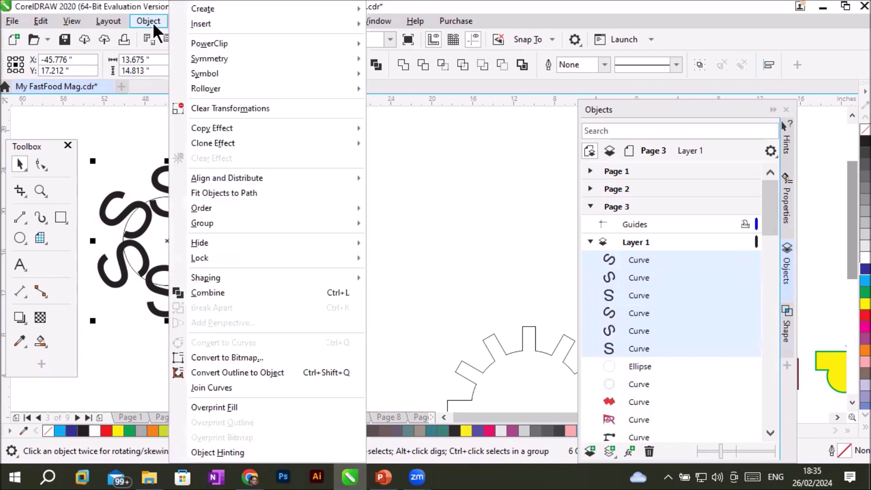
pyautogui.moveTo(215, 222)
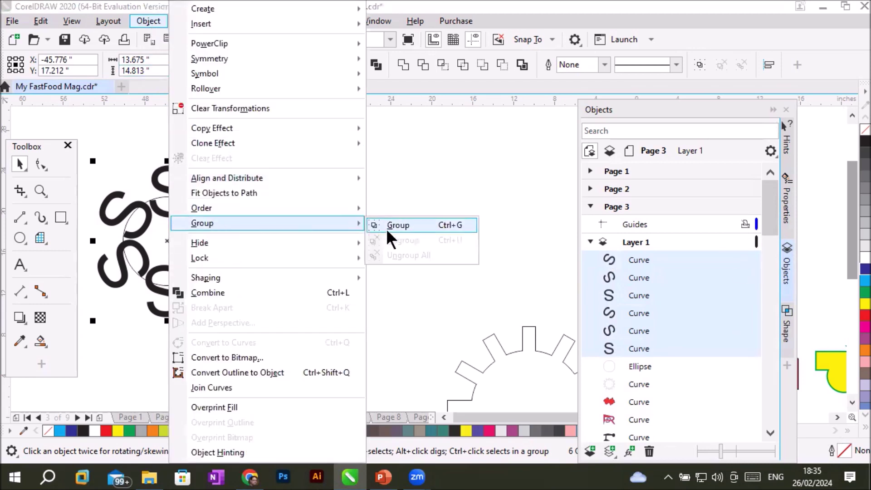
pyautogui.click(409, 224)
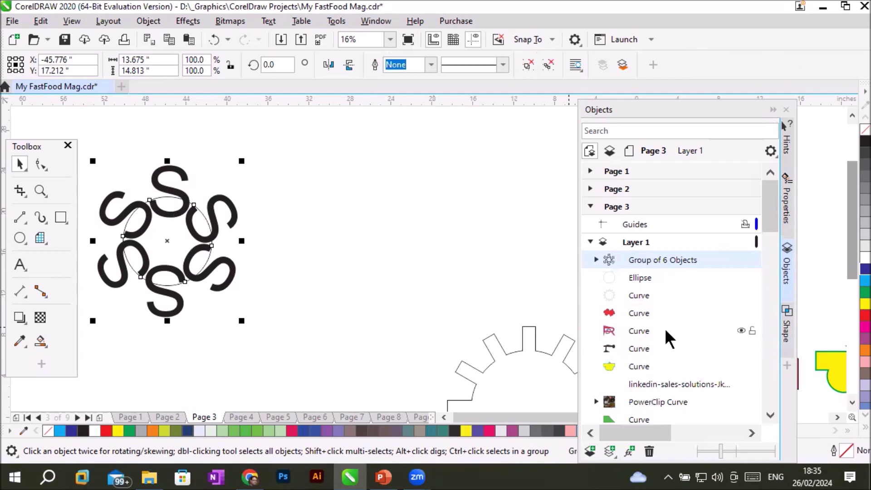
# - Expand and collapse the S curve group in the object list to examine its contents
pyautogui.click(593, 259)
pyautogui.click(593, 258)
pyautogui.click(593, 258)
pyautogui.click(593, 259)
pyautogui.click(593, 259)
pyautogui.click(594, 259)
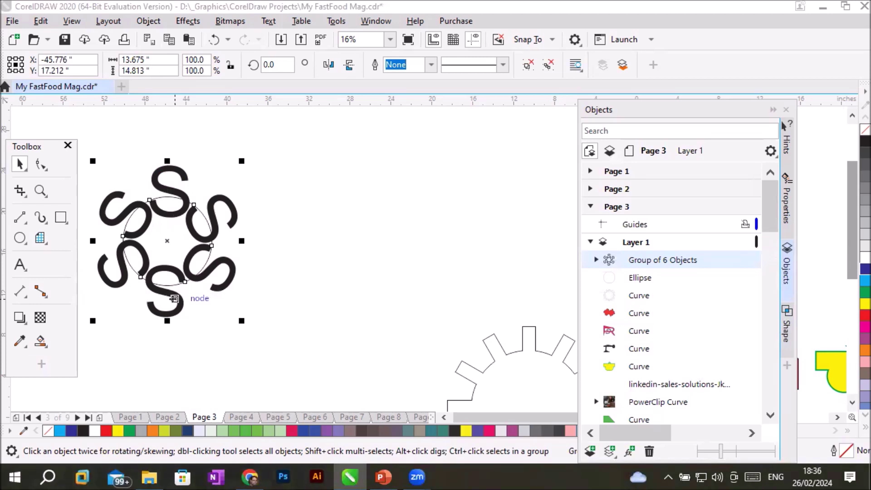
# - Try to weld the S group and the circle with an S as the target, keeping both originals, and undo the weld
pyautogui.moveTo(86, 135); pyautogui.dragTo(263, 345)
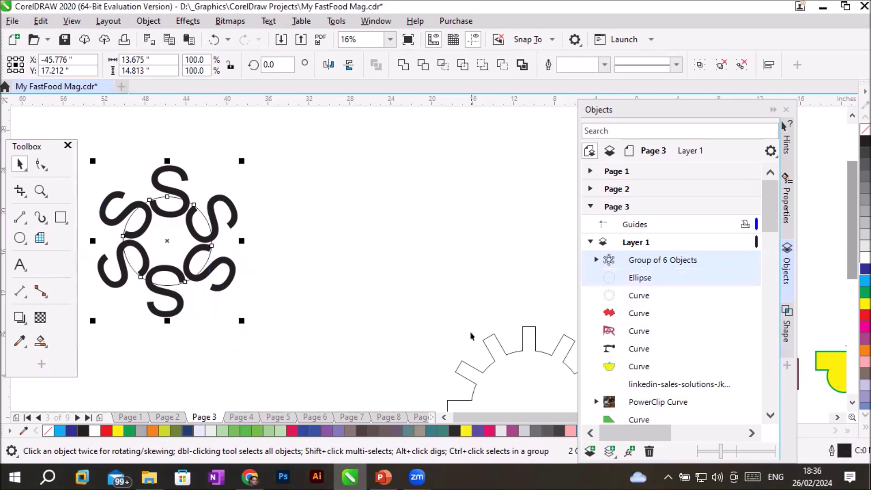
pyautogui.click(782, 327)
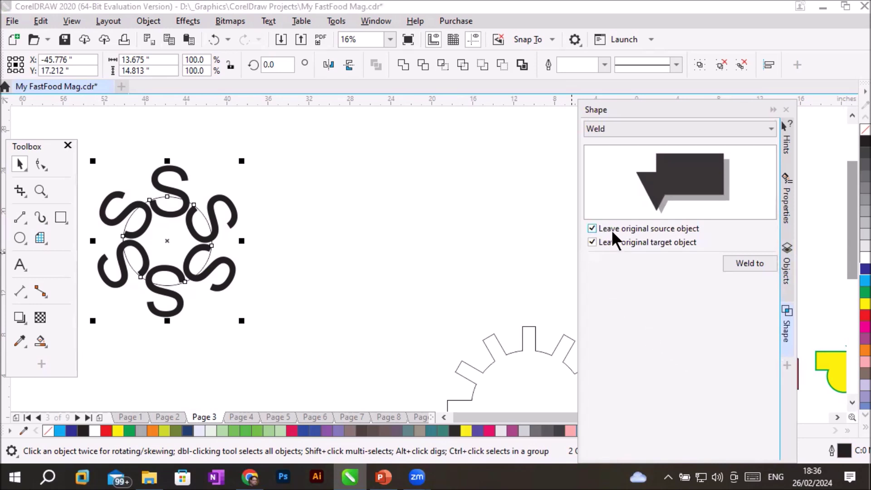
pyautogui.click(744, 260)
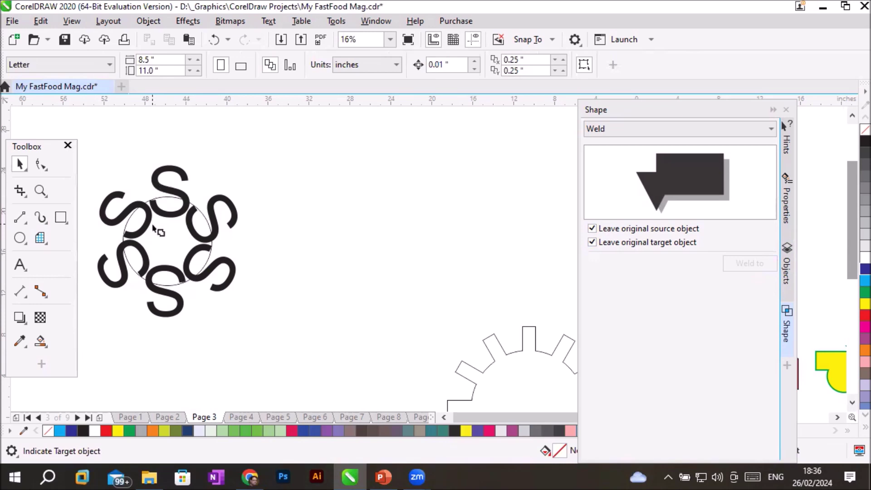
pyautogui.click(156, 184)
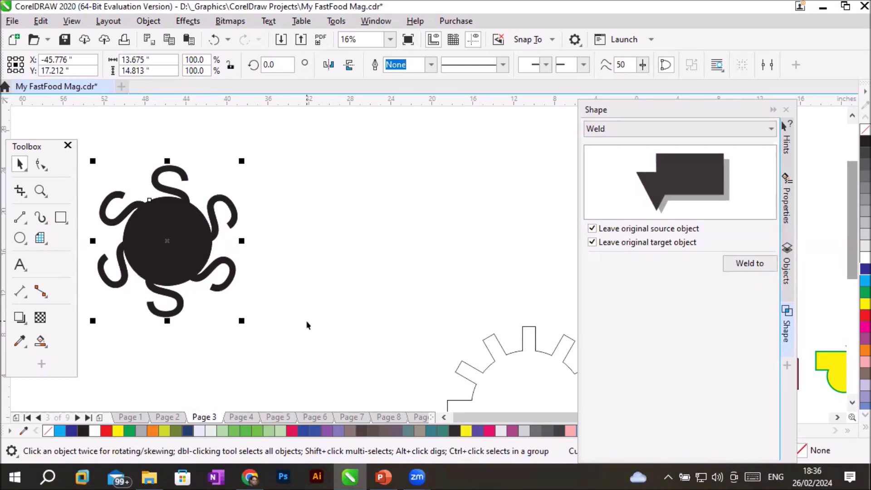
pyautogui.hotkey('ctrl', 'z')
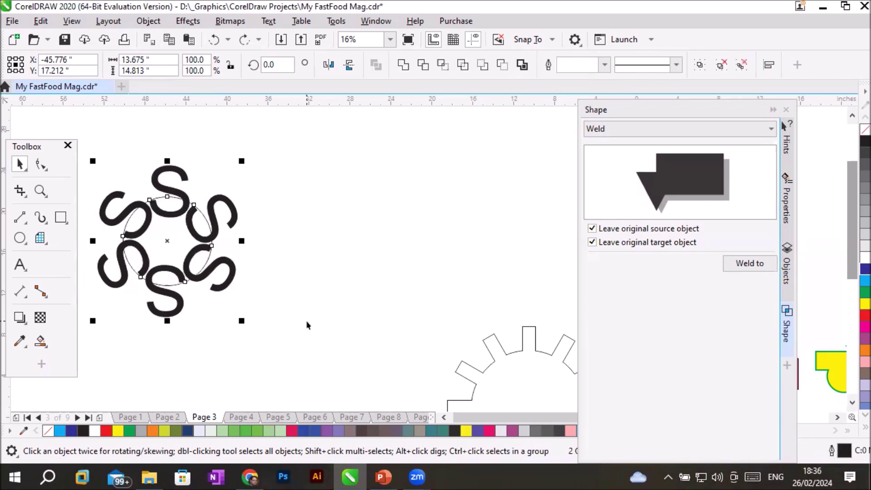
# - Weld the S group and the circle with the circle as the target, keeping both originals, and deselect the result
pyautogui.click(739, 260)
pyautogui.click(171, 234)
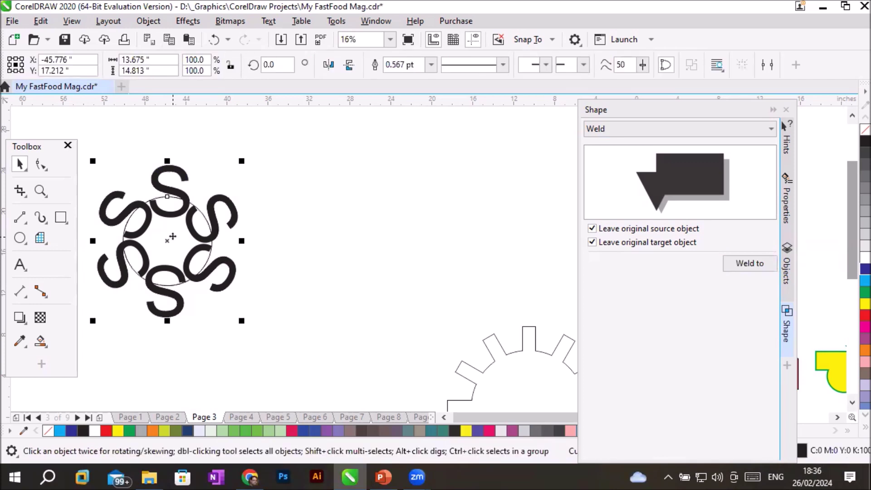
pyautogui.click(313, 204)
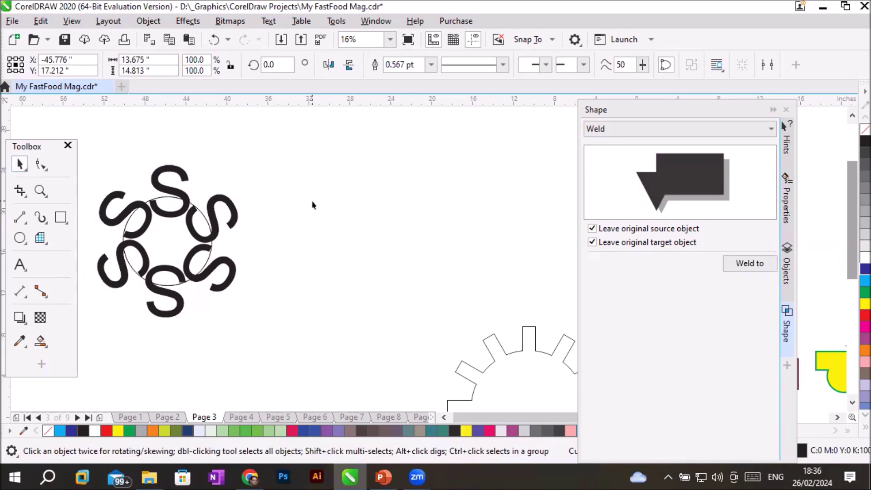
# - Move the original S ring, the welded shape and the original circle apart so that all three stand separately
pyautogui.moveTo(177, 216); pyautogui.dragTo(356, 175)
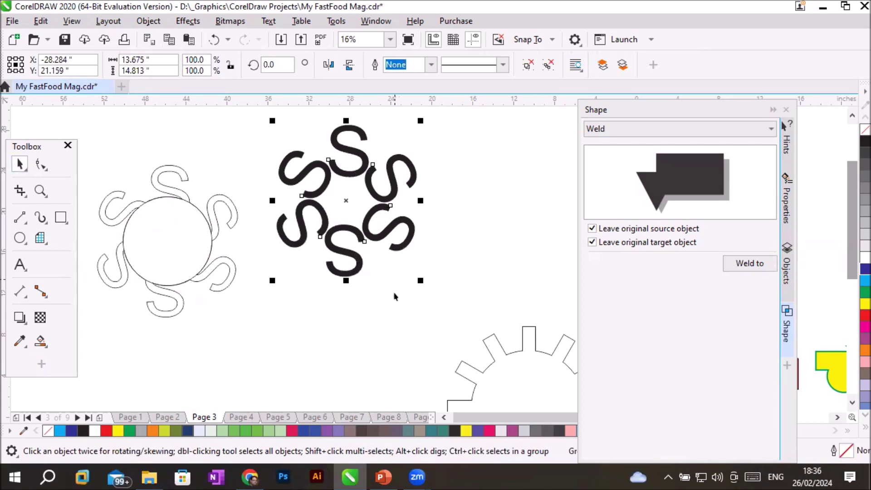
pyautogui.moveTo(202, 268); pyautogui.dragTo(333, 381)
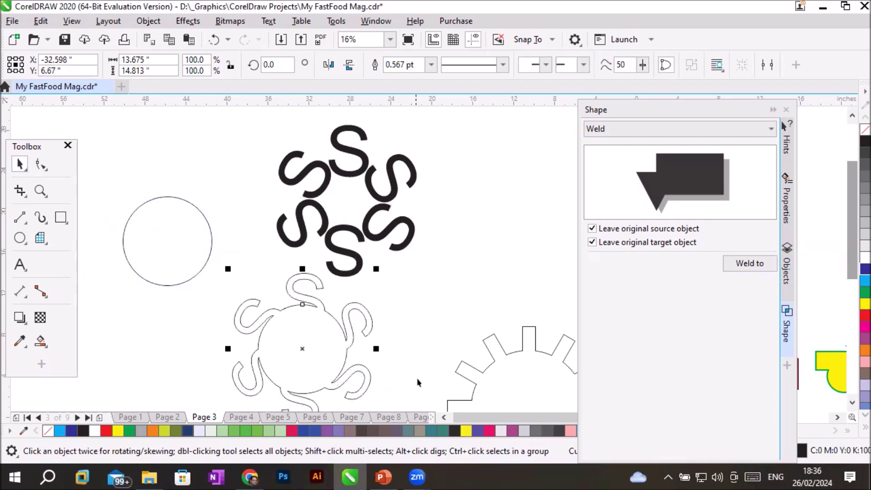
pyautogui.moveTo(205, 266); pyautogui.dragTo(230, 205)
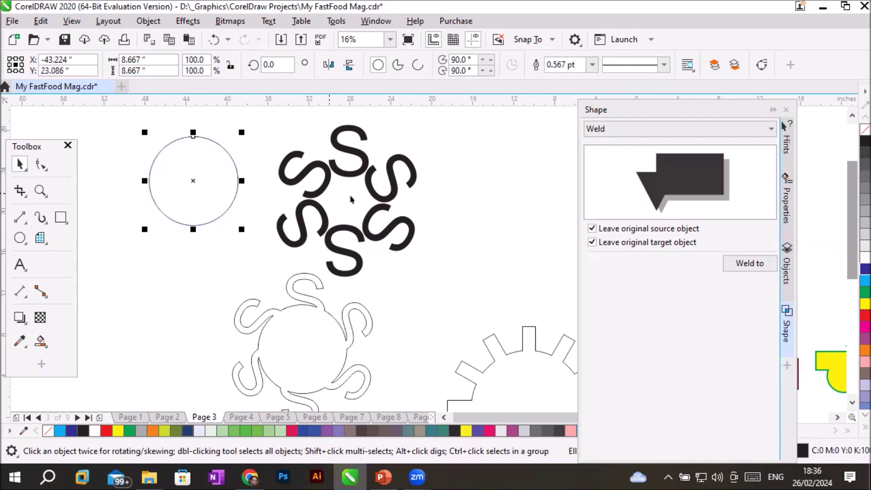
pyautogui.click(316, 309)
pyautogui.moveTo(316, 310); pyautogui.dragTo(245, 281)
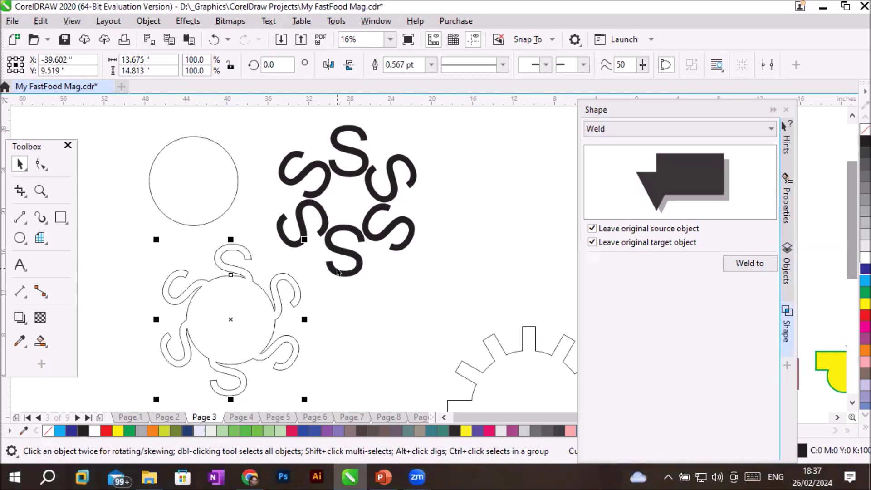
# - Switch to PowerPoint, highlight the Window > Dockers > Shaping and Object > Shaping access paths, and show the Intersect tool slide
pyautogui.click(381, 476)
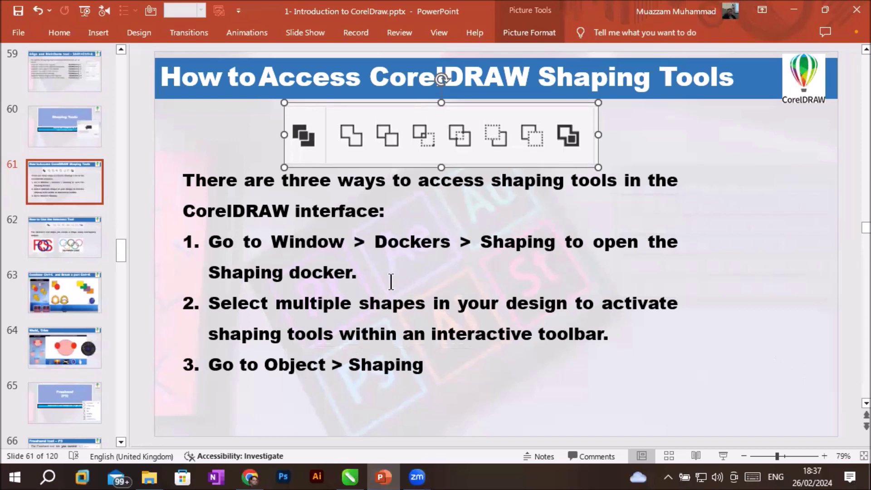
pyautogui.click(305, 240)
pyautogui.moveTo(325, 234); pyautogui.dragTo(575, 253)
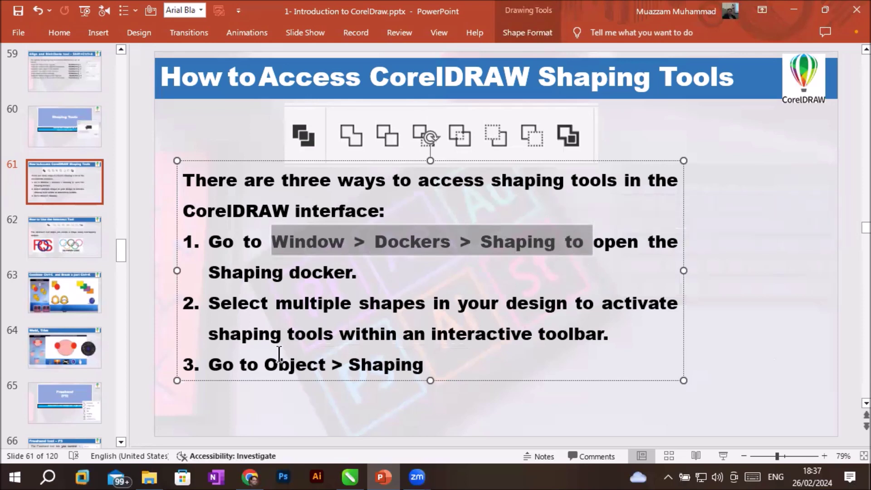
pyautogui.moveTo(265, 363); pyautogui.dragTo(405, 356)
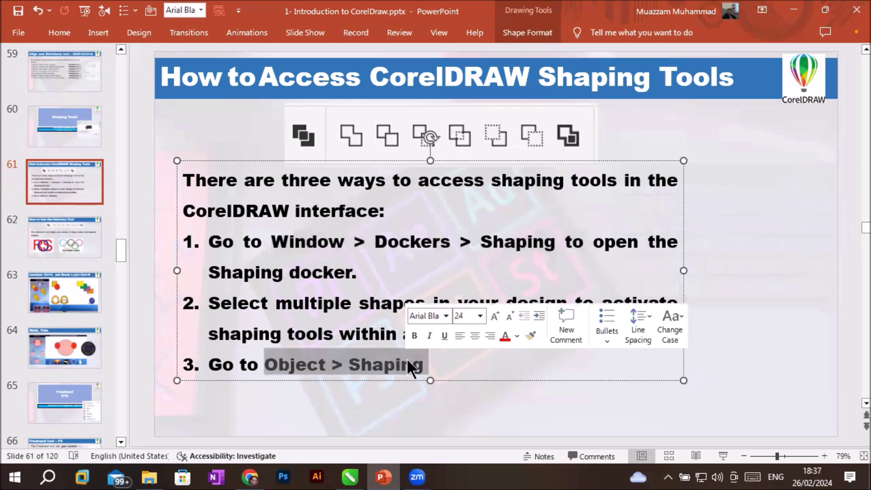
pyautogui.click(47, 235)
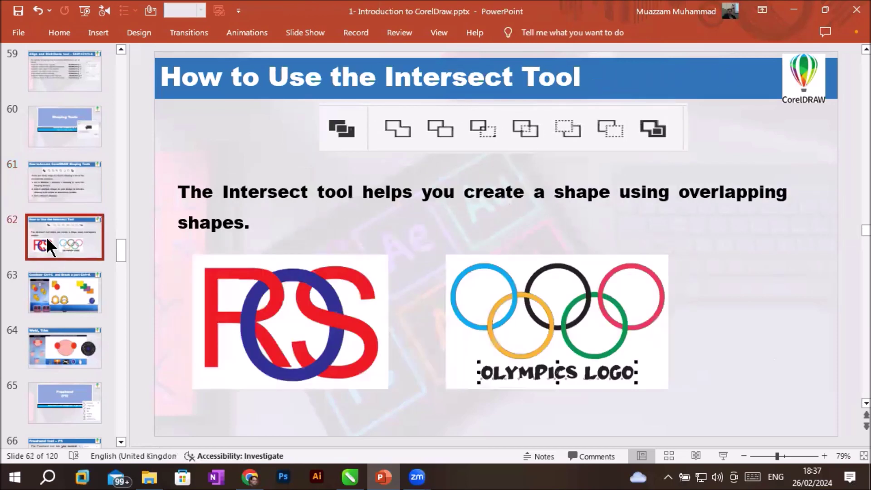
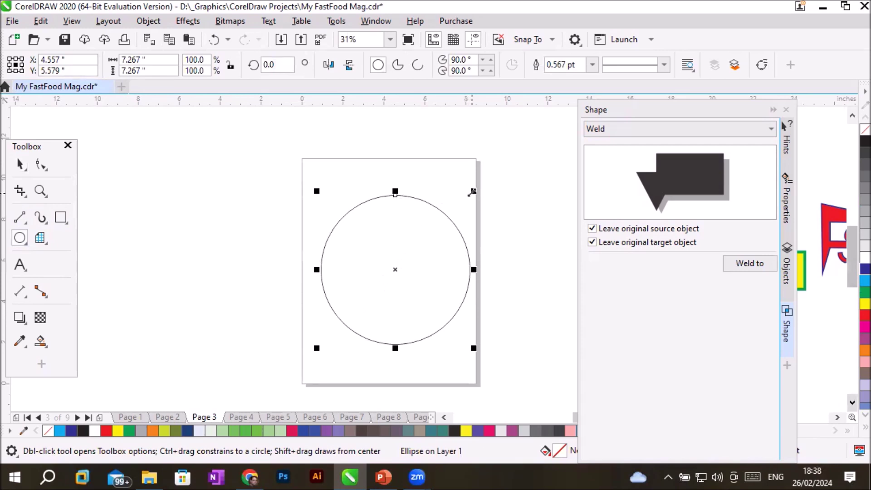
# - Create a concentric circle copy scaled to about 5.14 inches, and fill the outer circle dark blue and the inner one red
pyautogui.moveTo(472, 191); pyautogui.dragTo(447, 217)
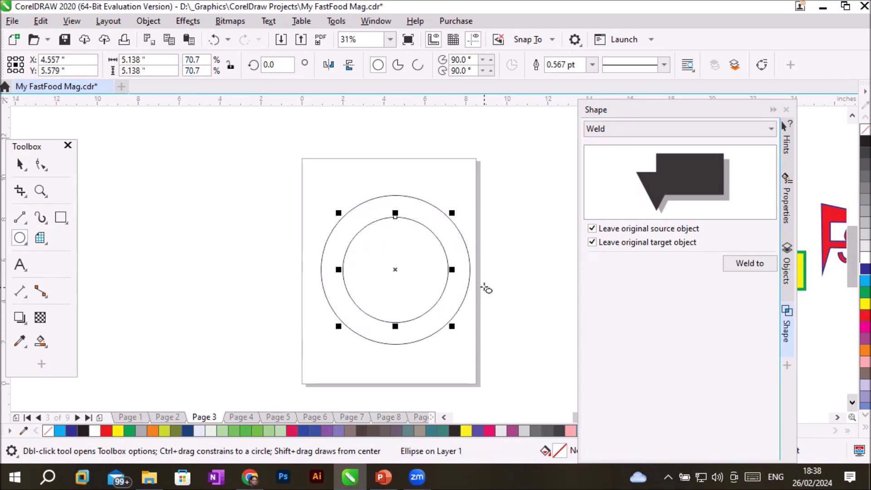
pyautogui.click(409, 198)
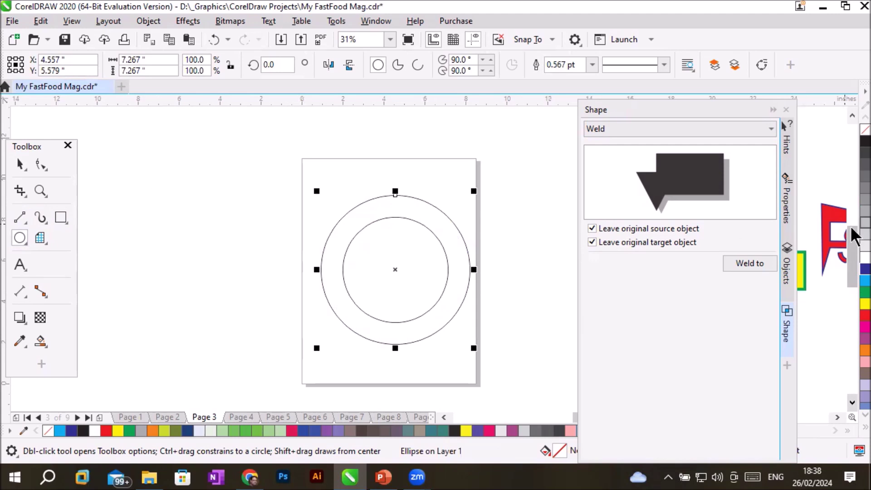
pyautogui.click(864, 270)
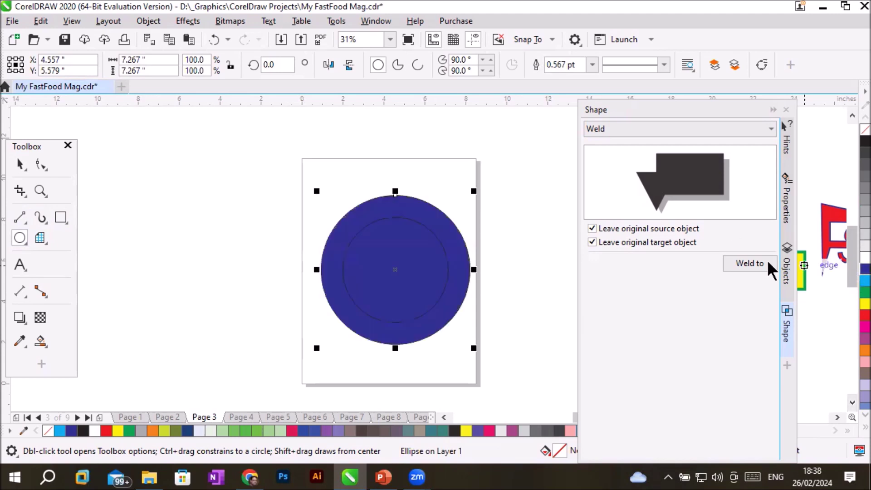
pyautogui.click(439, 253)
pyautogui.click(863, 315)
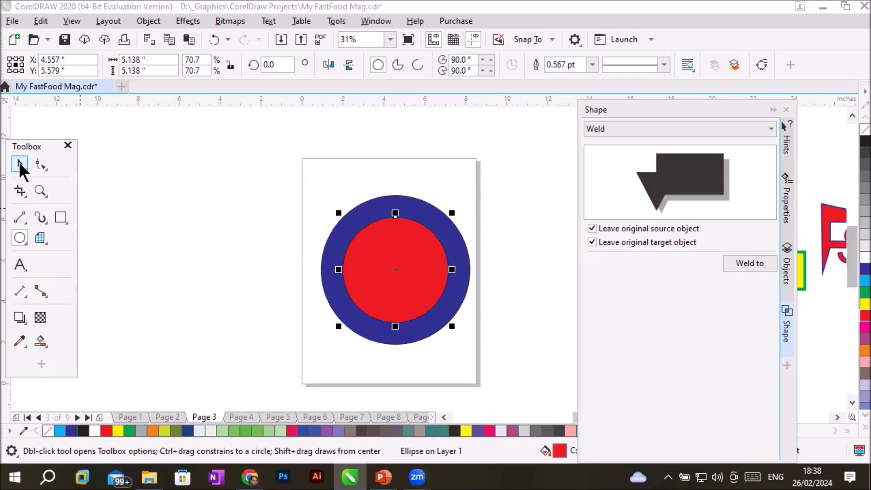
# - Combine the two concentric circles into a single hollow ring and deselect it
pyautogui.moveTo(305, 177); pyautogui.dragTo(504, 367)
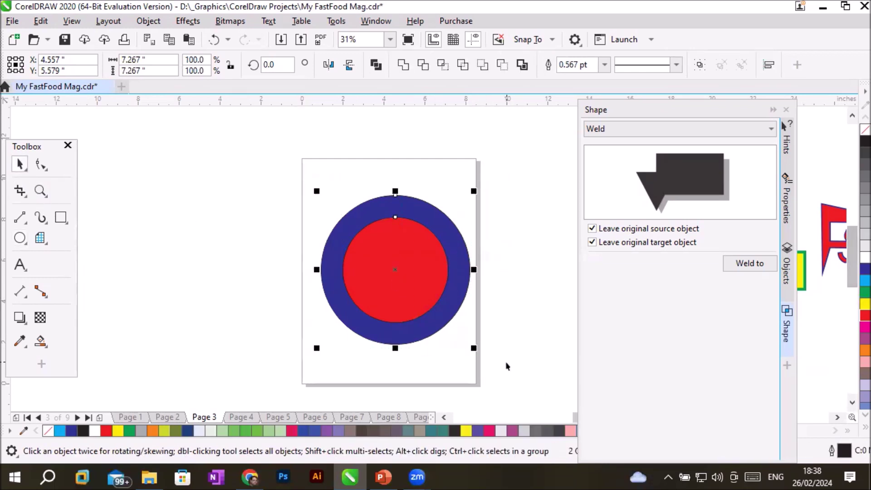
pyautogui.click(375, 65)
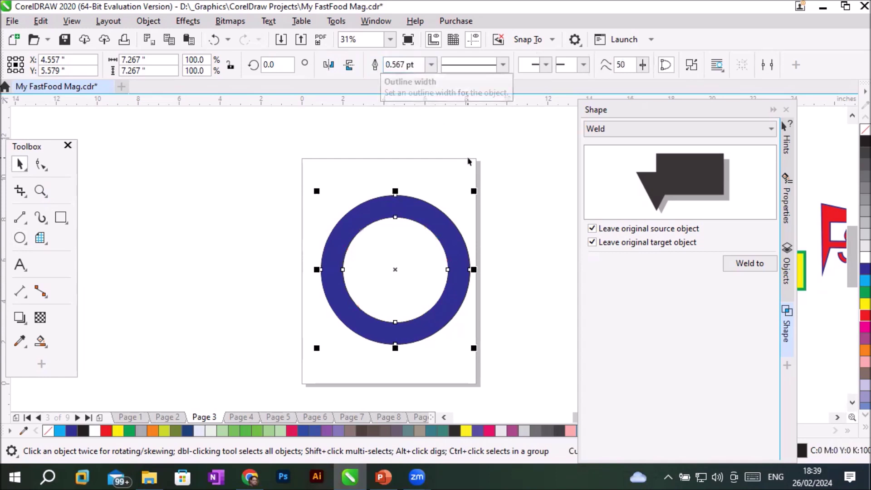
pyautogui.click(515, 167)
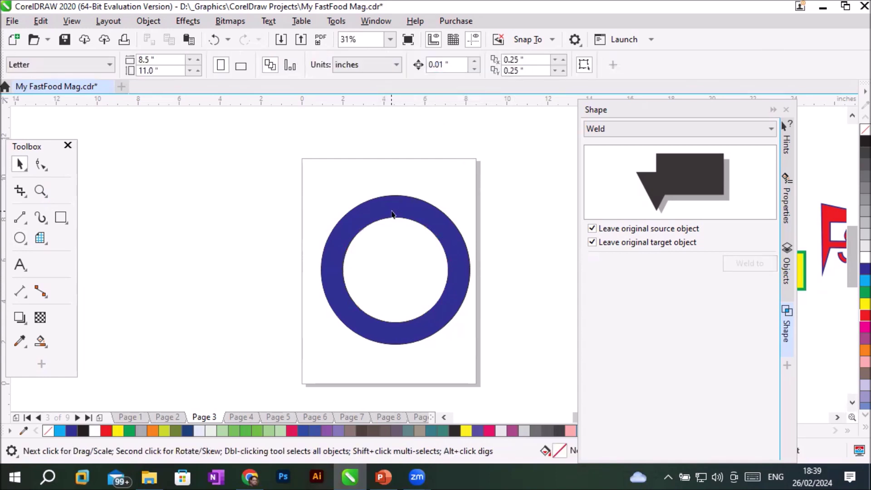
# - Move the blue ring off the page and add two overlapping copies to form a triangular three-ring arrangement
pyautogui.moveTo(391, 211); pyautogui.dragTo(192, 190)
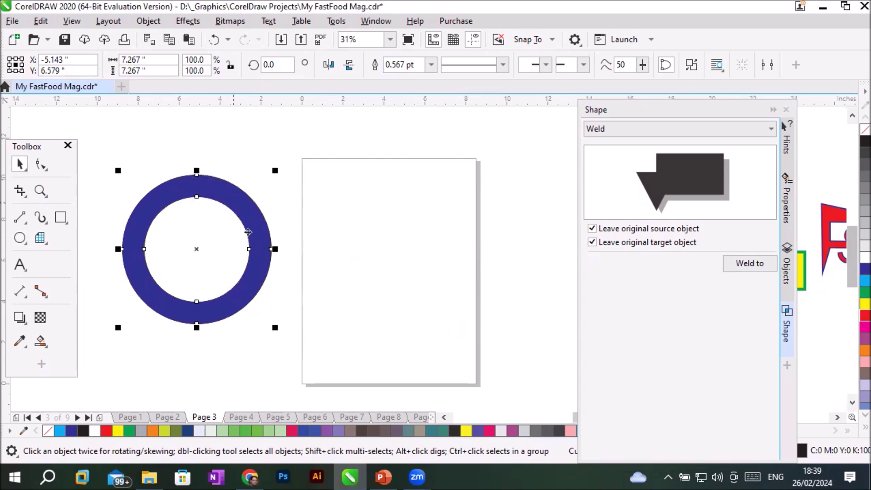
pyautogui.moveTo(197, 195); pyautogui.dragTo(303, 199)
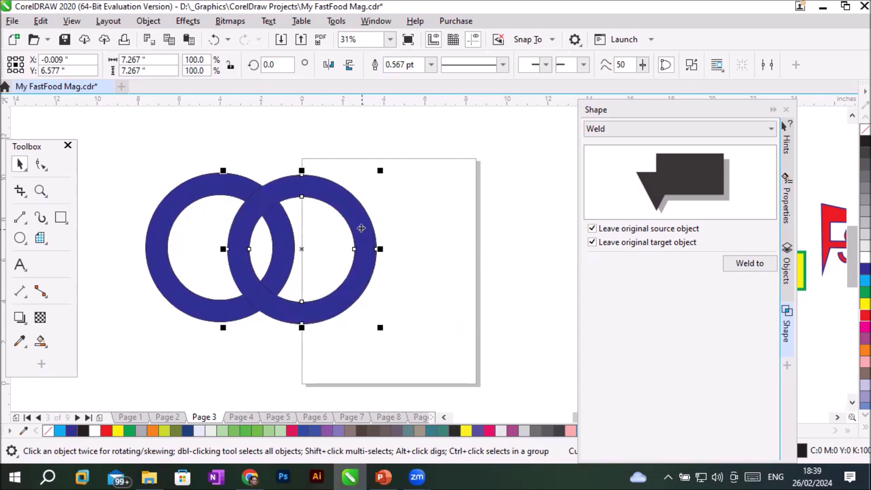
pyautogui.moveTo(361, 227); pyautogui.dragTo(321, 281)
pyautogui.click(480, 267)
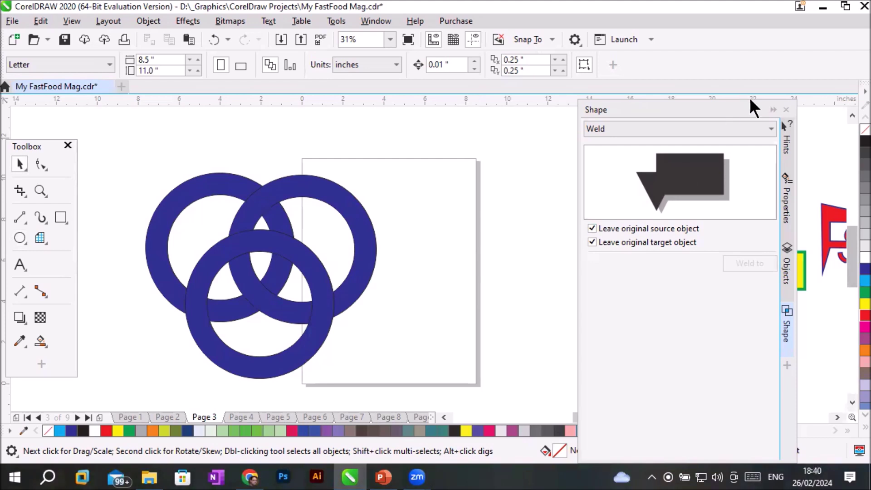
# - Collapse the Shape docker and draw a near-circular ellipse about 6.2 by 6.13 inches across the page edge, beside the three rings
pyautogui.click(772, 109)
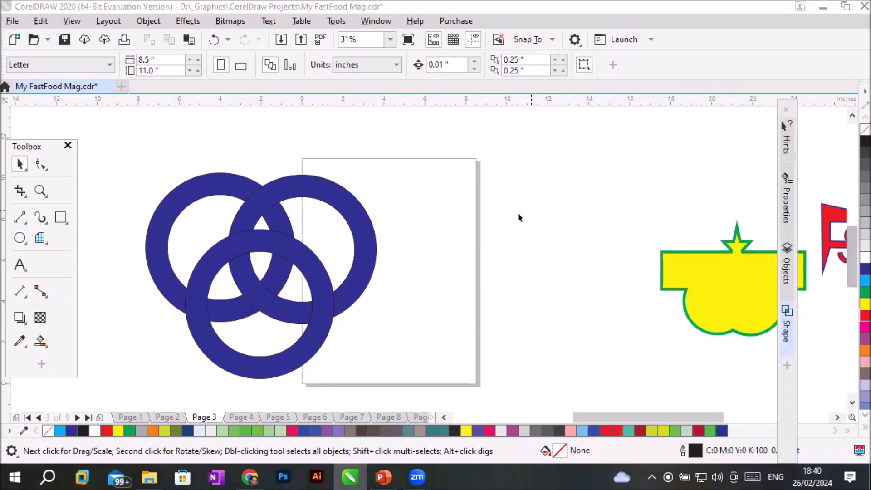
pyautogui.click(20, 238)
pyautogui.moveTo(427, 184); pyautogui.dragTo(557, 313)
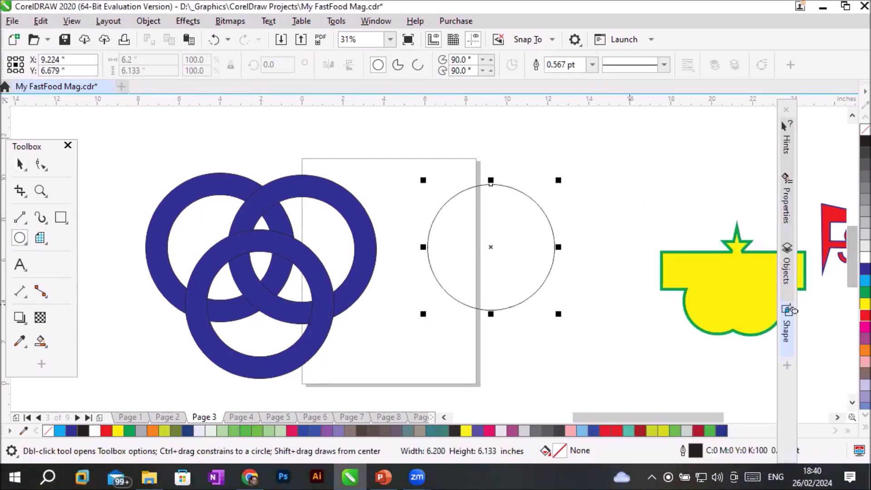
# - Fill the circle red and add a yellow rectangle about 5.7 by 2.03 inches overlapping its right half
pyautogui.click(862, 315)
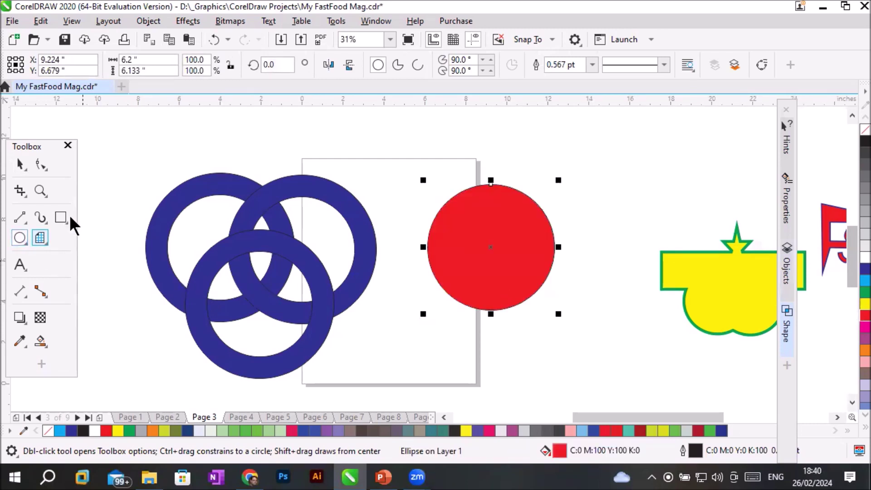
pyautogui.press('F6')
pyautogui.moveTo(474, 224); pyautogui.dragTo(593, 267)
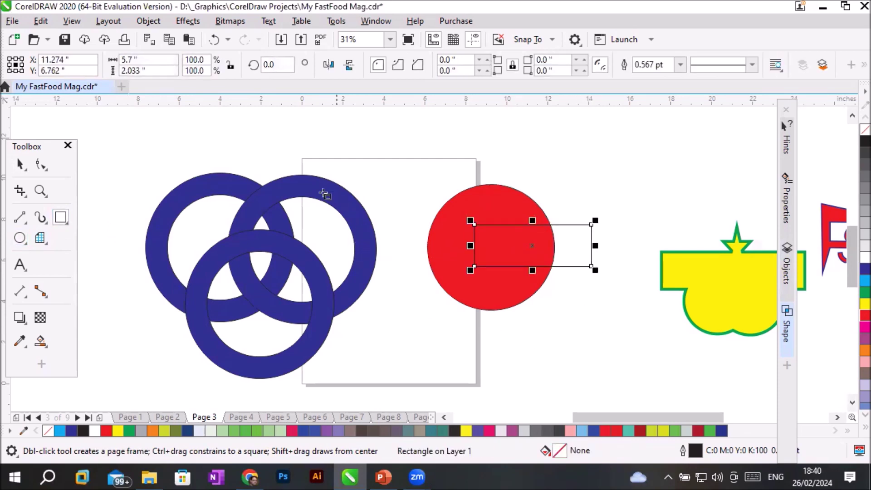
pyautogui.click(864, 303)
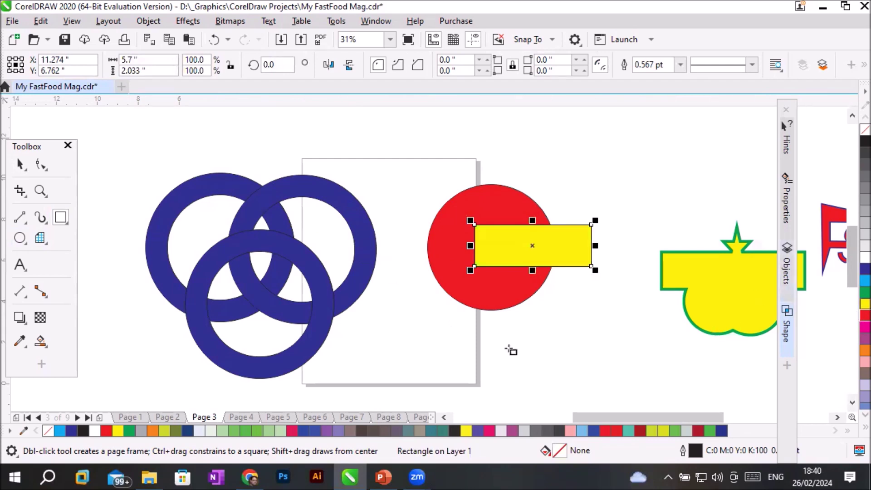
# - Combine the red circle and yellow rectangle into a single shape and deselect it
pyautogui.click(19, 164)
pyautogui.moveTo(407, 170); pyautogui.dragTo(612, 345)
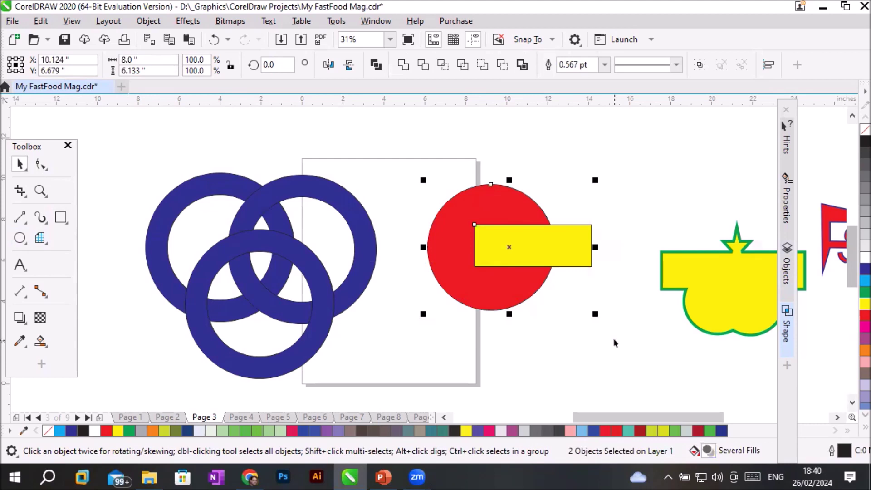
pyautogui.click(376, 66)
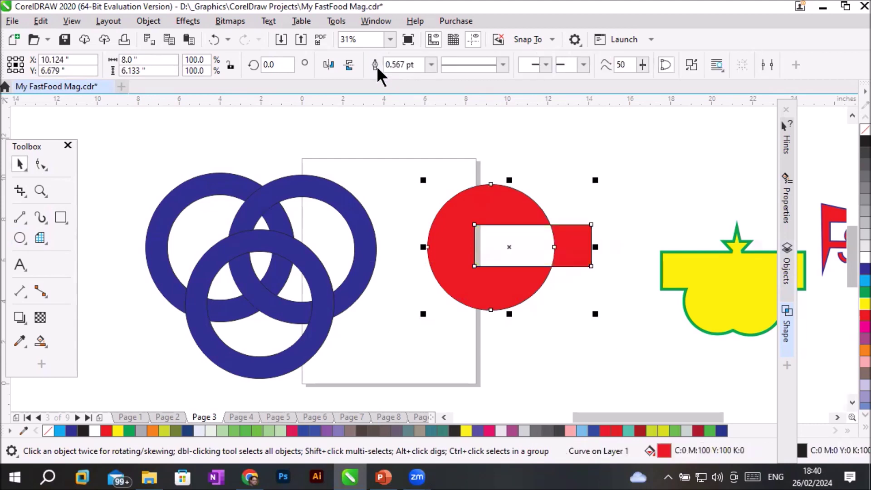
pyautogui.click(633, 364)
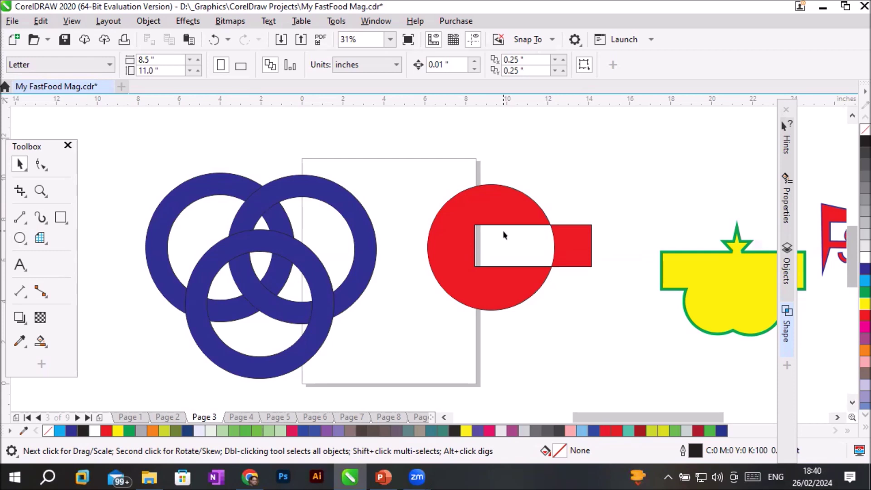
# - Try the combined red shape over the three rings, and place it beside them enlarged to about 14.07 by 10.78 inches
pyautogui.moveTo(490, 216); pyautogui.dragTo(216, 237)
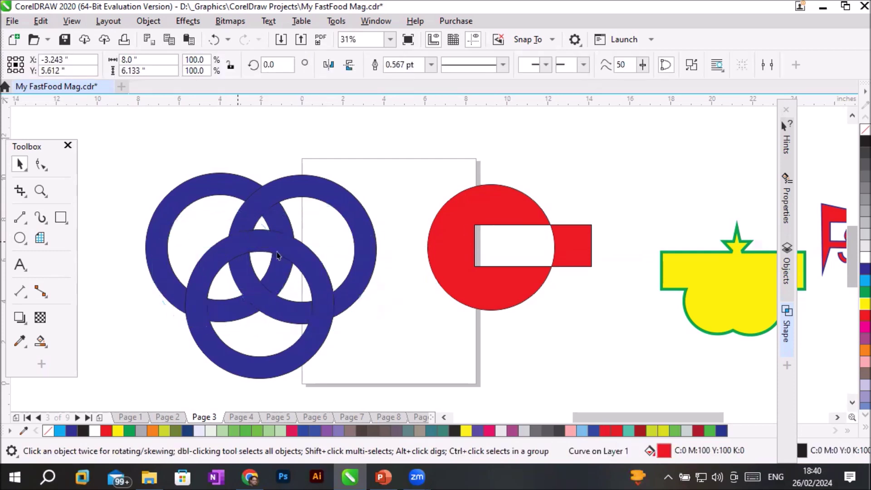
pyautogui.click(318, 288)
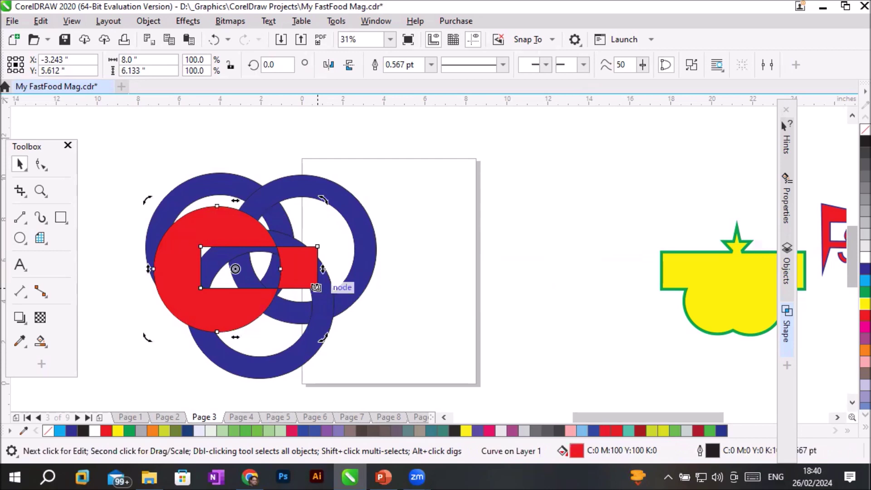
pyautogui.click(281, 268)
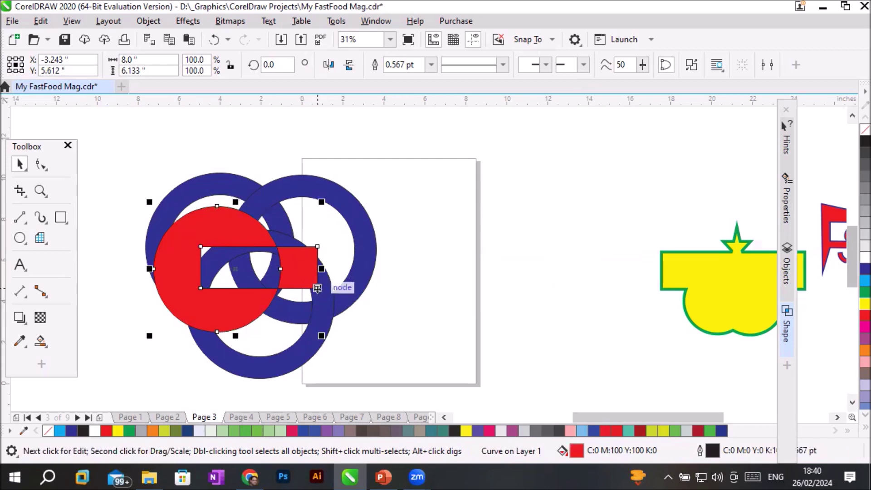
pyautogui.moveTo(321, 336); pyautogui.dragTo(442, 390)
pyautogui.moveTo(394, 287); pyautogui.dragTo(587, 320)
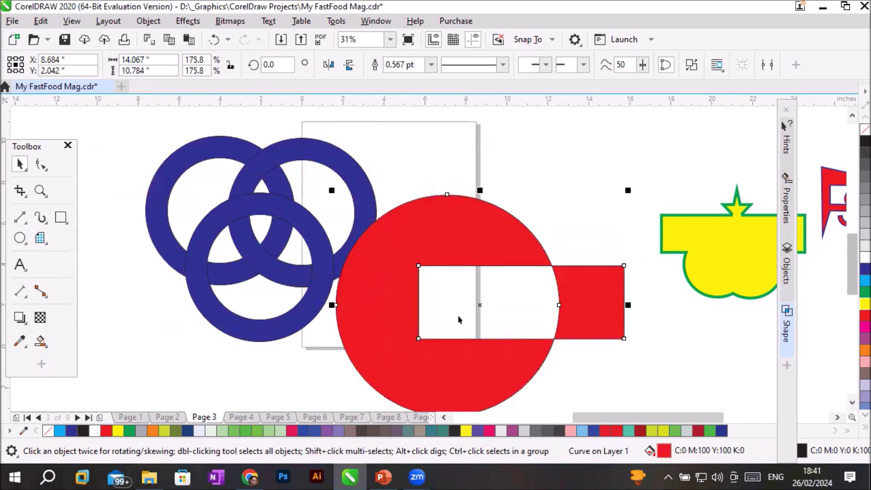
# - Add the artistic text "Trainings" inside the red shape's cutout, enlarged to about 119 pt to span the opening
pyautogui.click(20, 264)
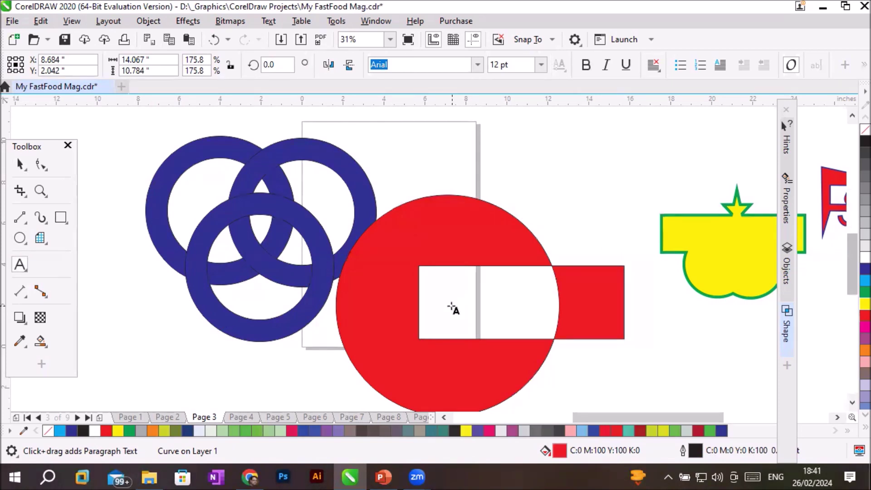
pyautogui.click(435, 308)
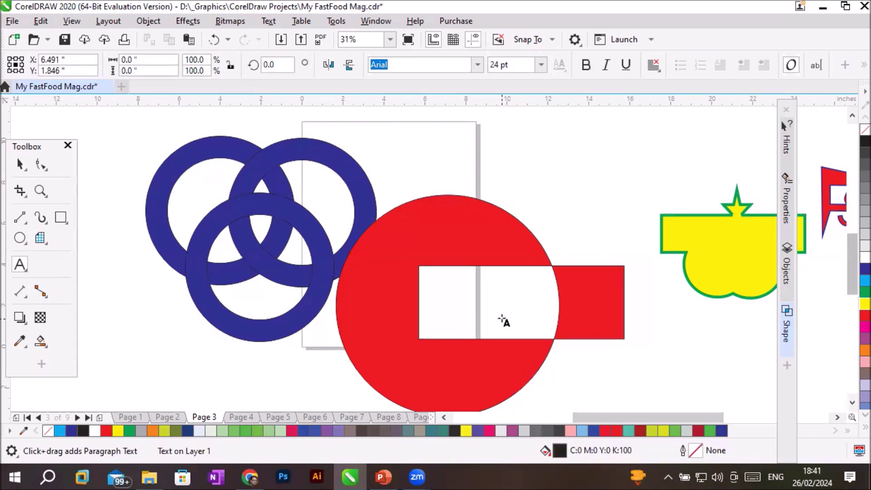
pyautogui.write('Trainings')
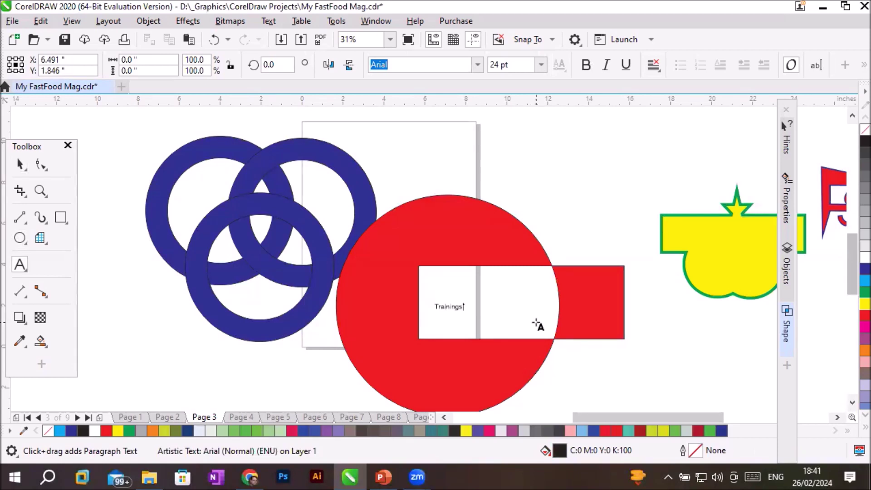
pyautogui.hotkey('ctrl', 'space')
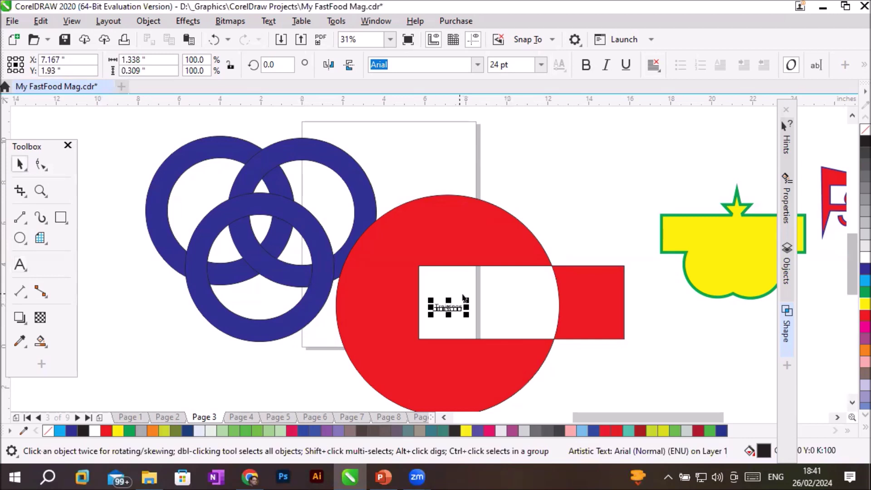
pyautogui.moveTo(463, 303); pyautogui.dragTo(525, 268)
pyautogui.moveTo(485, 310); pyautogui.dragTo(521, 308)
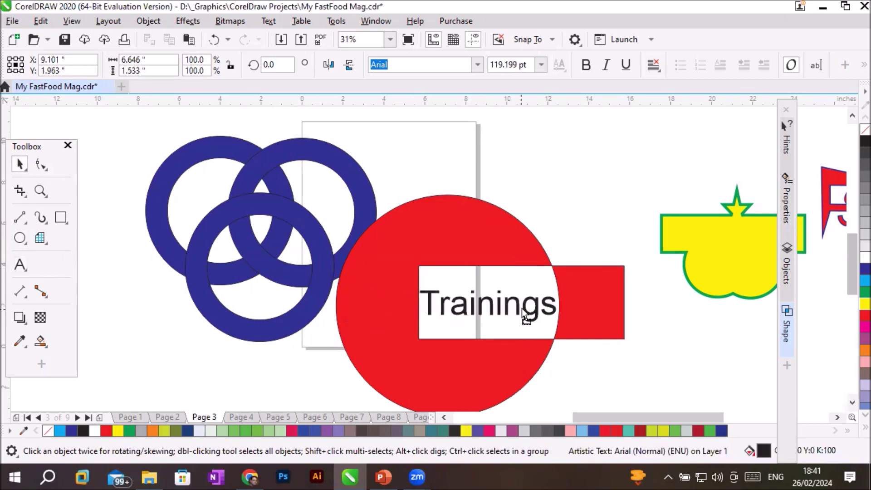
pyautogui.click(698, 377)
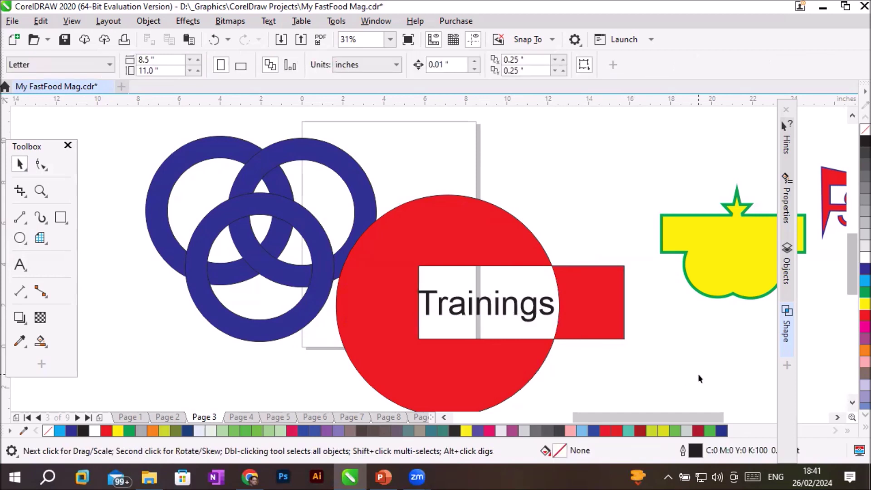
# - Draw a five-pointed star about 8.59 by 8.17 inches in the empty area below the red shape and fill it red
pyautogui.click(852, 402)
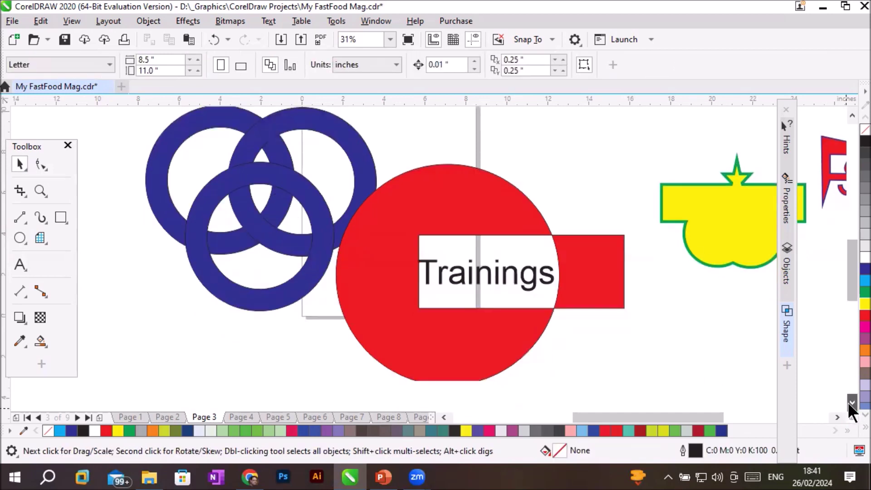
pyautogui.click(851, 402)
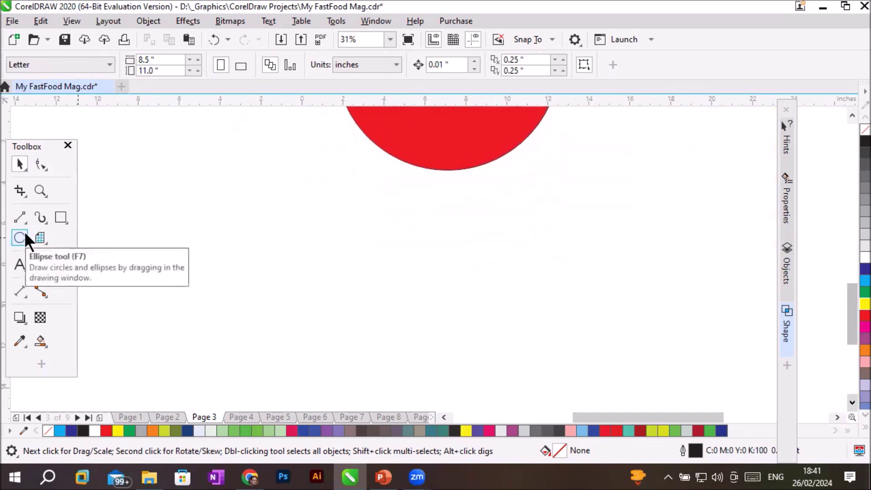
pyautogui.click(67, 223)
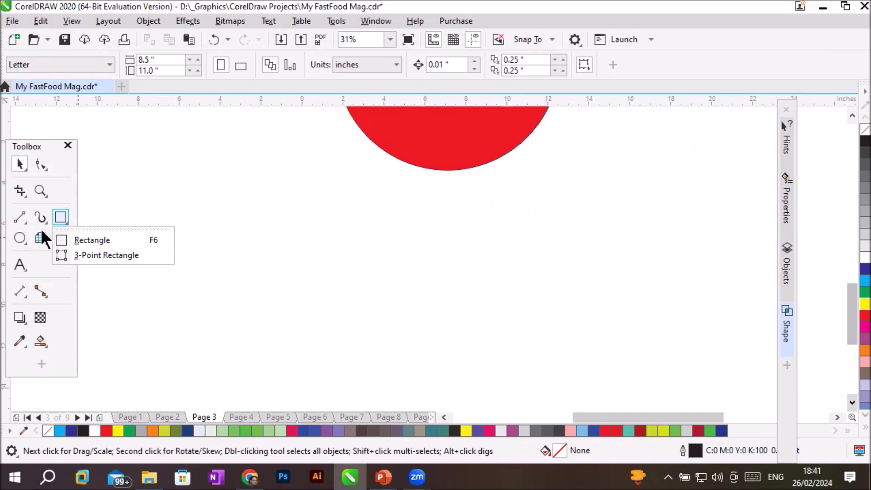
pyautogui.moveTo(21, 236)
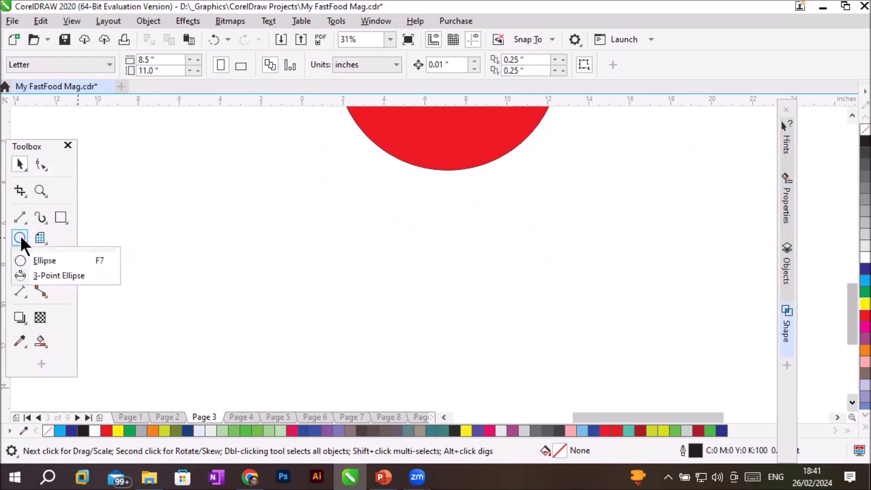
pyautogui.click(20, 236)
pyautogui.moveTo(42, 236)
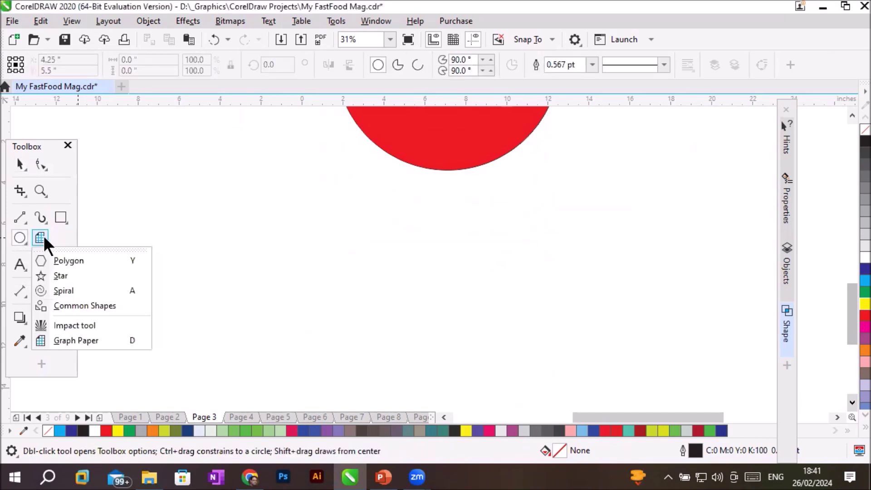
pyautogui.click(59, 276)
pyautogui.moveTo(244, 215); pyautogui.dragTo(425, 397)
pyautogui.moveTo(427, 397); pyautogui.dragTo(427, 397)
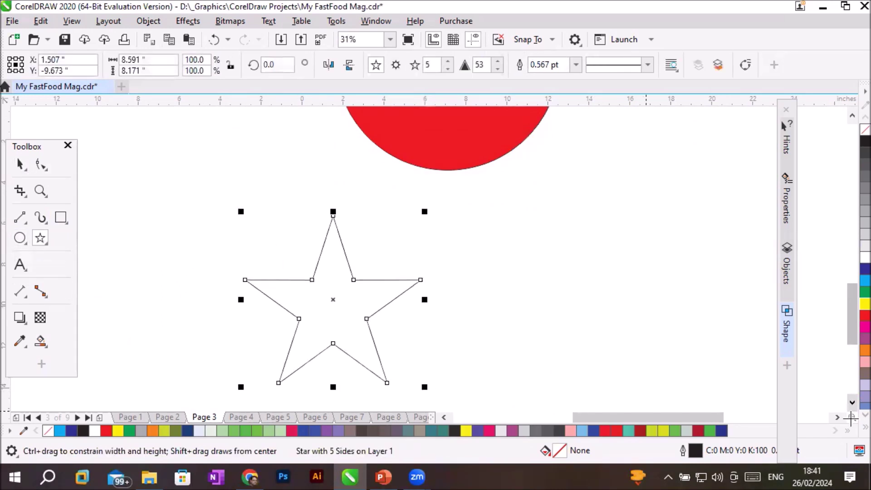
pyautogui.click(864, 315)
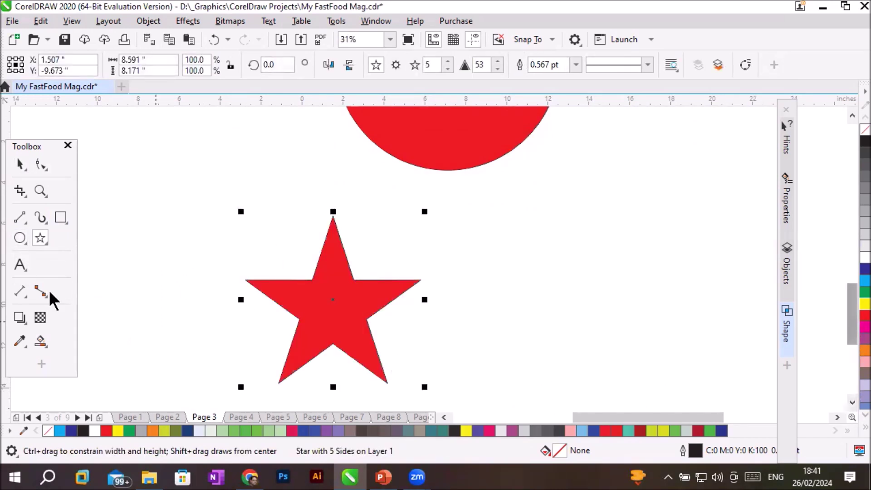
# - Draw a circle about 2.13 inches in diameter, place it at the star's centre, and fill it yellow
pyautogui.click(19, 237)
pyautogui.moveTo(516, 275); pyautogui.dragTo(549, 317)
pyautogui.click(20, 165)
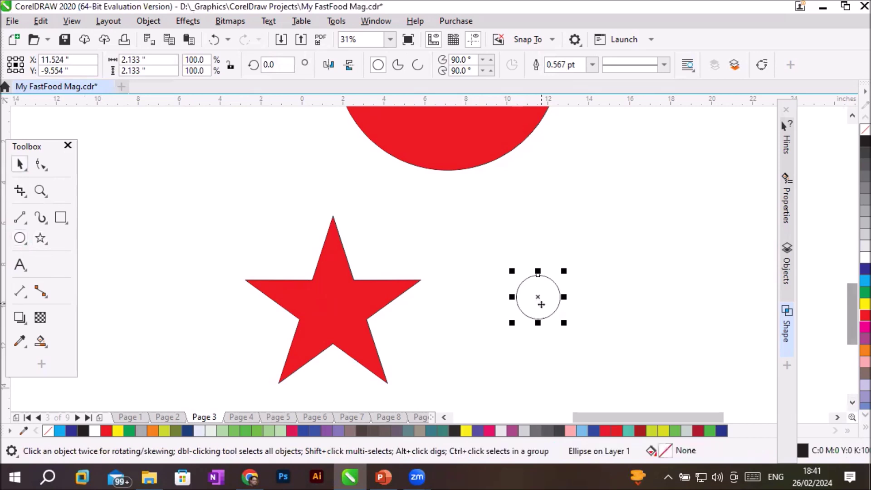
pyautogui.moveTo(539, 314); pyautogui.dragTo(334, 322)
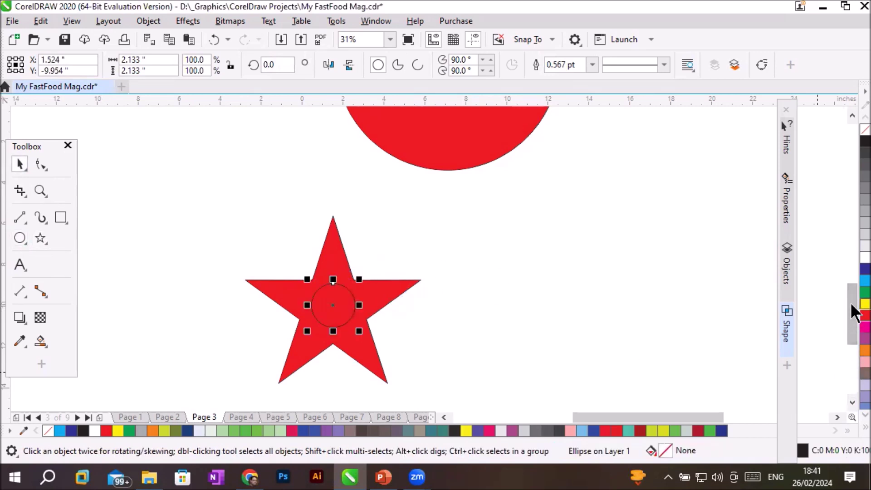
pyautogui.click(864, 303)
# - Combine the star and its centre circle into one shape with a round hole
pyautogui.moveTo(221, 197); pyautogui.dragTo(467, 398)
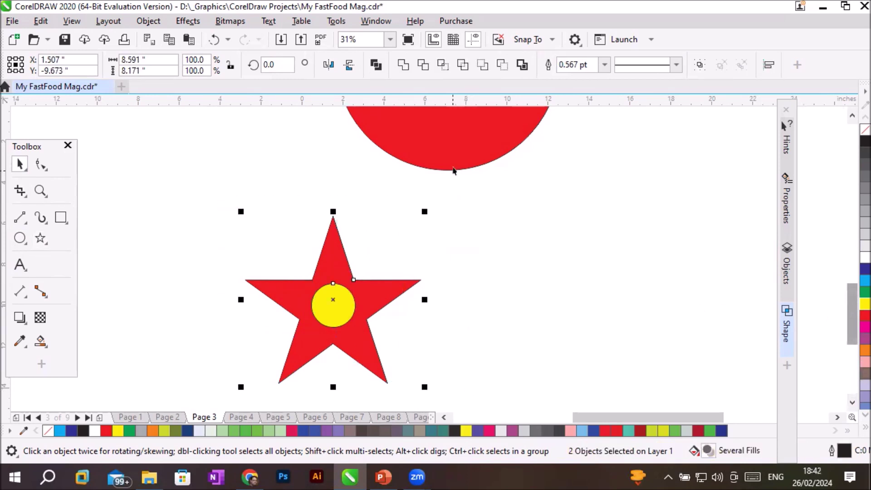
pyautogui.click(375, 65)
pyautogui.click(507, 249)
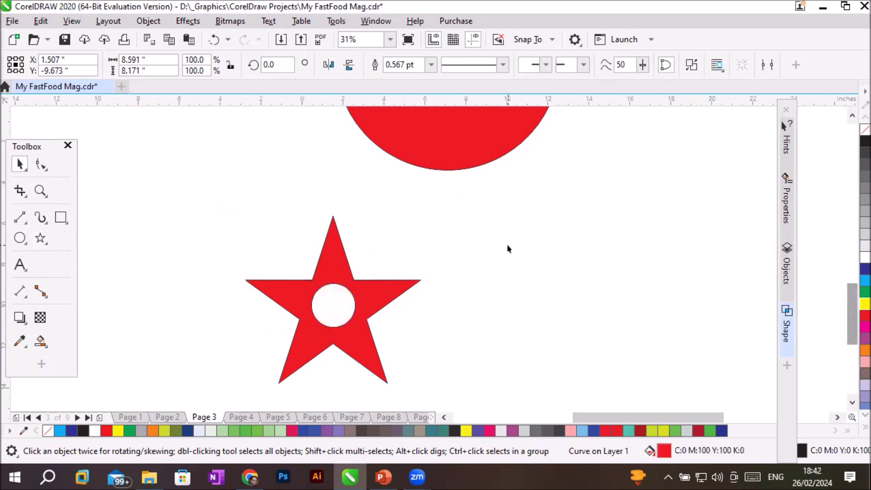
# - Move the holed star onto the lower part of the red circle and fill it dark blue
pyautogui.moveTo(364, 351); pyautogui.dragTo(514, 259)
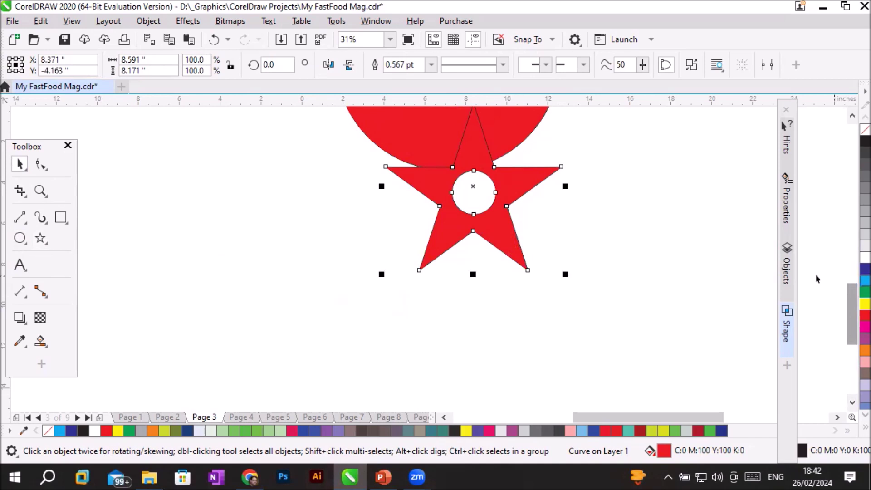
pyautogui.click(864, 269)
pyautogui.moveTo(511, 227); pyautogui.dragTo(494, 178)
# - Move the blue star off the red circle to the empty area below the yellow shape
pyautogui.scroll(-3, 607, 242)
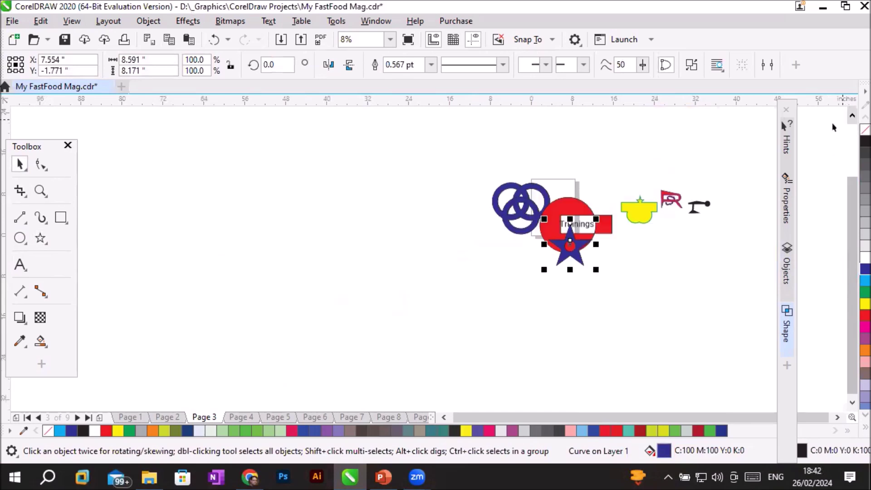
pyautogui.scroll(3, 647, 259)
pyautogui.moveTo(351, 264); pyautogui.dragTo(623, 305)
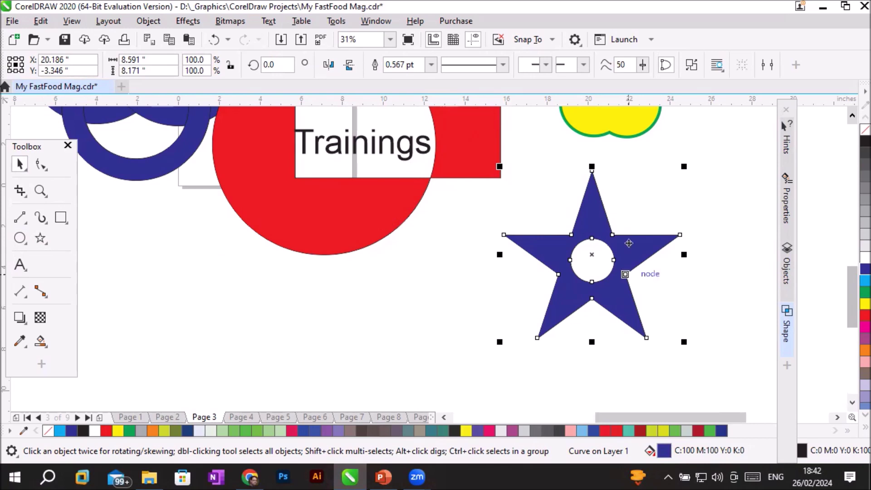
# - Draw a circle about 4.33 inches in diameter in the empty area to the left of the rings
pyautogui.click(445, 417)
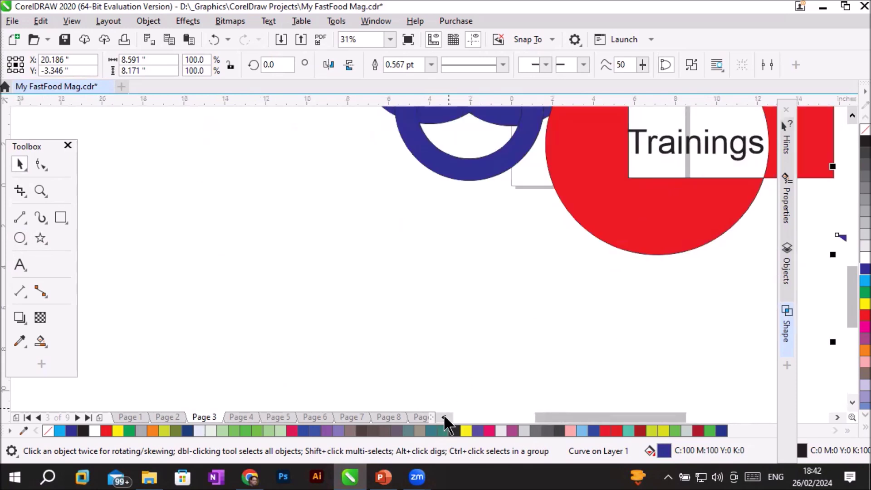
pyautogui.click(19, 237)
pyautogui.moveTo(265, 221); pyautogui.dragTo(354, 308)
pyautogui.press('ctrl')
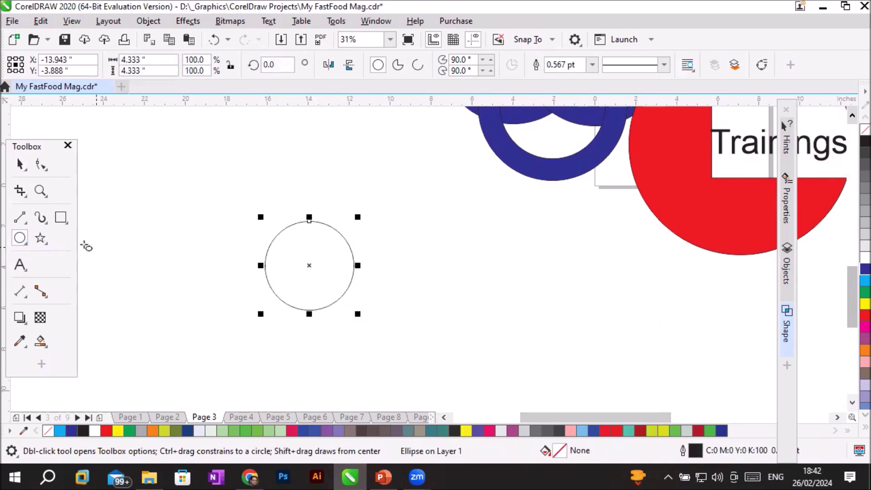
# - Draw a small five-pointed star about 1.42 by 1.35 inches overlapping the new circle's upper edge
pyautogui.click(43, 240)
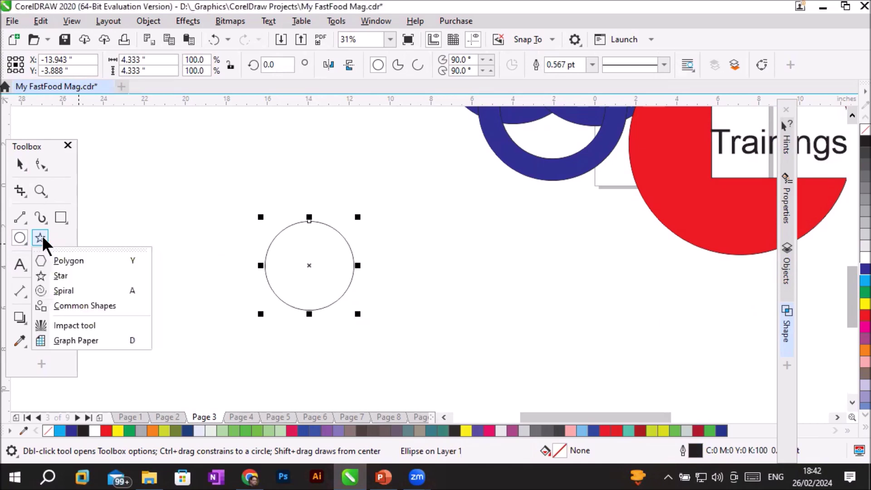
pyautogui.click(72, 273)
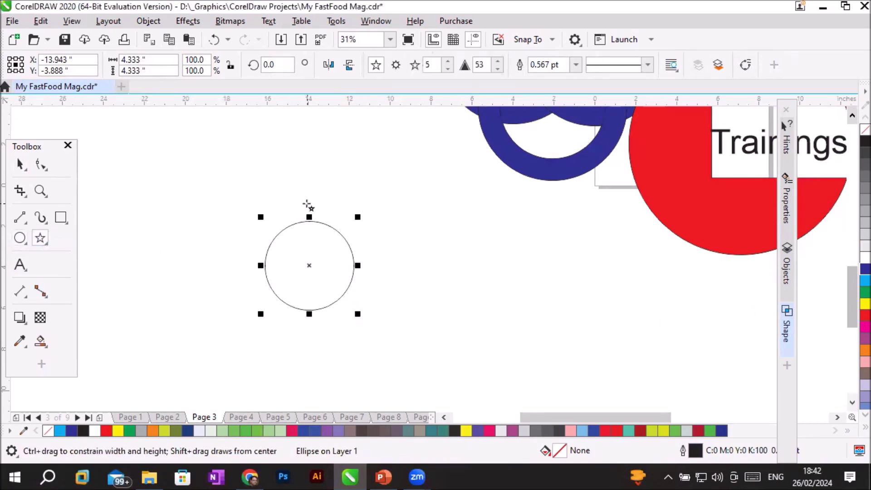
pyautogui.moveTo(304, 201); pyautogui.dragTo(334, 229)
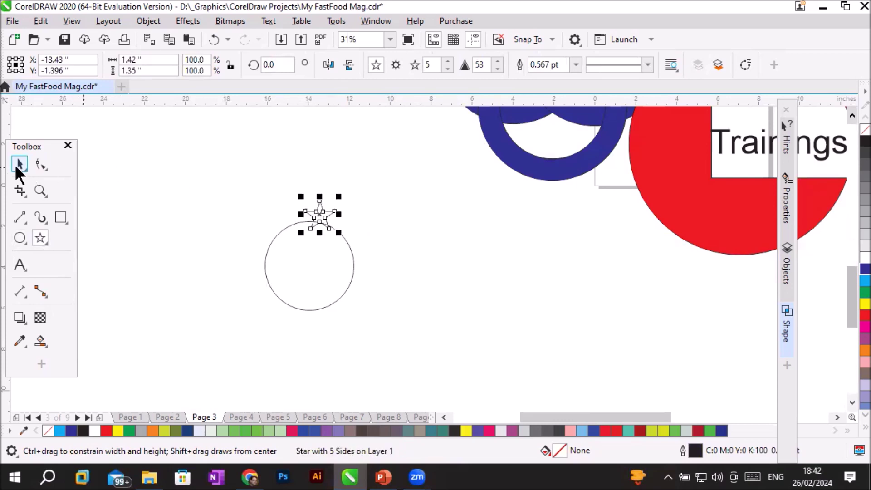
# - Move the small star so that it is centred on the uppermost point of the circle's outline
pyautogui.click(19, 166)
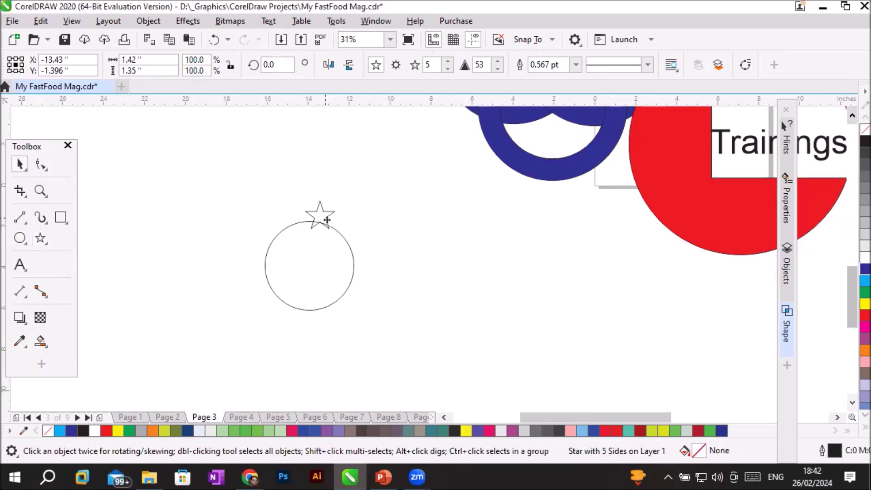
pyautogui.moveTo(327, 218); pyautogui.dragTo(318, 227)
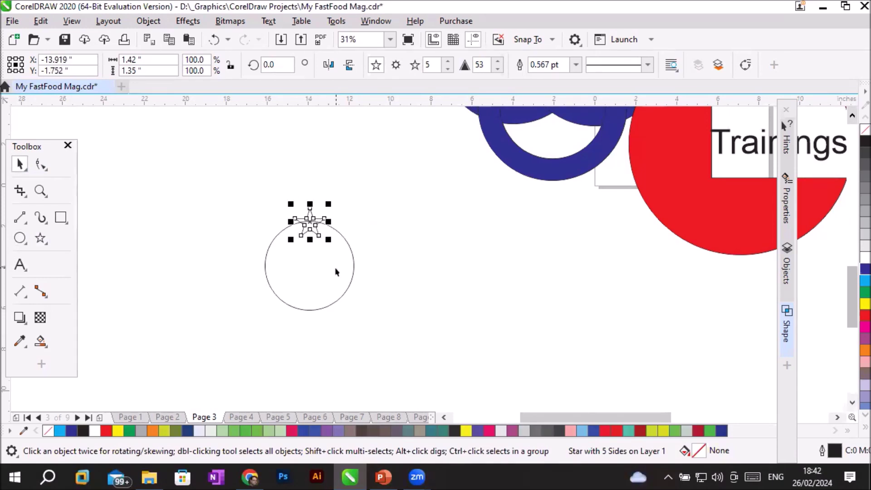
pyautogui.click(337, 268)
# - Move the star's centre of rotation to the centre of the circle
pyautogui.scroll(1, 366, 194)
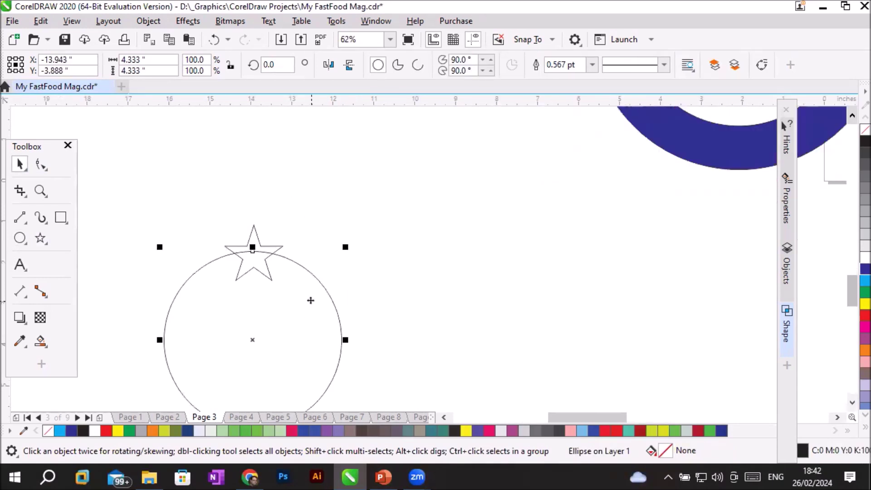
pyautogui.scroll(-2, 311, 297)
pyautogui.scroll(2, 302, 310)
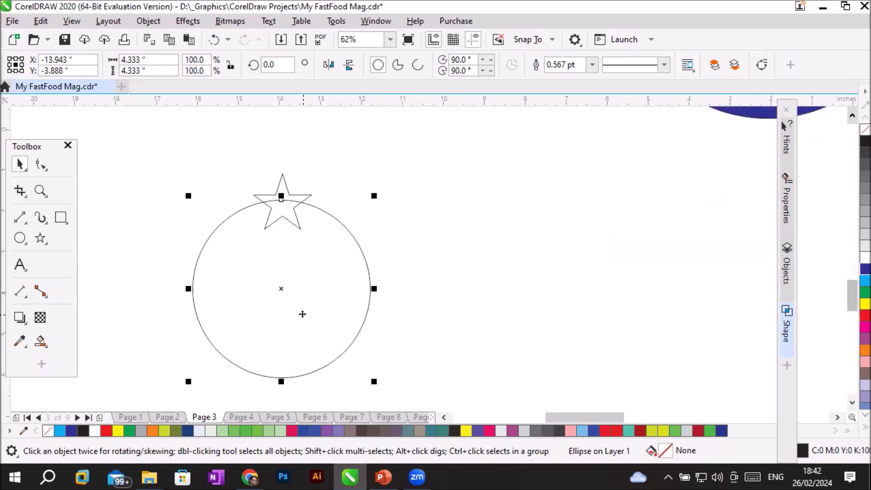
pyautogui.click(283, 190)
pyautogui.click(283, 187)
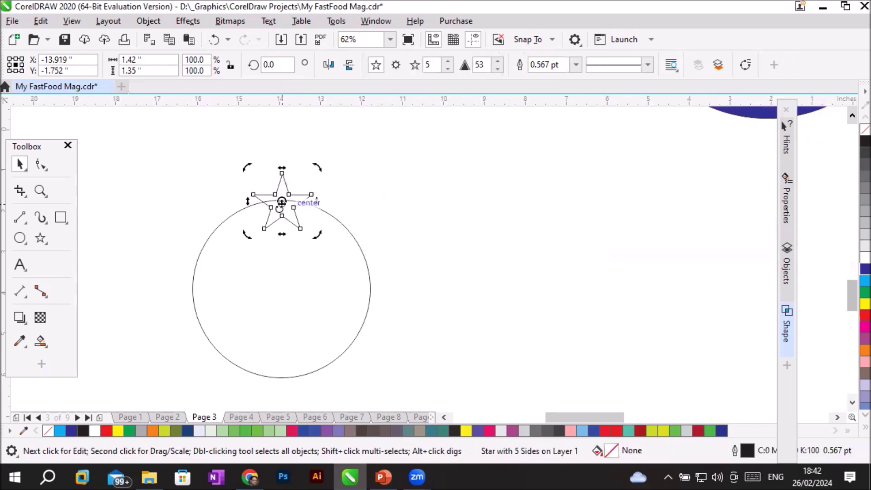
pyautogui.moveTo(281, 202); pyautogui.dragTo(281, 289)
# - Make seven rotated copies of the star around the circle at 45-degree intervals, repeating the first rotated copy
pyautogui.moveTo(317, 168); pyautogui.dragTo(421, 240)
pyautogui.hotkey('ctrl', 'r')
pyautogui.hotkey('ctrl', 'r')
pyautogui.hotkey('ctrl', 'r')
pyautogui.hotkey('ctrl', 'r')
pyautogui.hotkey('ctrl', 'r')
pyautogui.hotkey('ctrl', 'r')
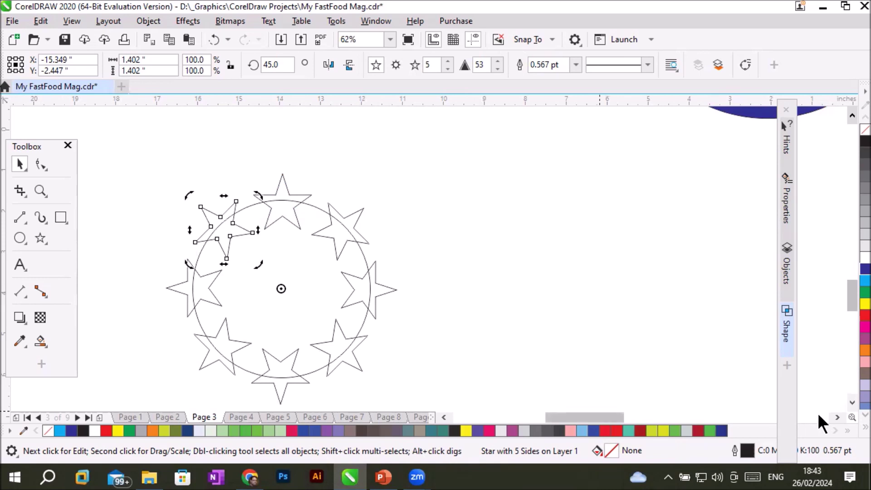
# - Select all eight stars around the circle in the object list and group them
pyautogui.click(851, 403)
pyautogui.click(851, 403)
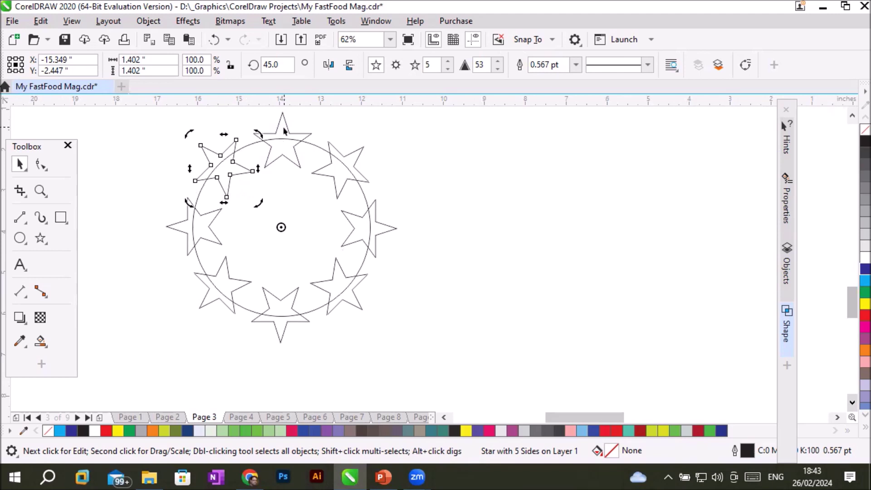
pyautogui.click(786, 270)
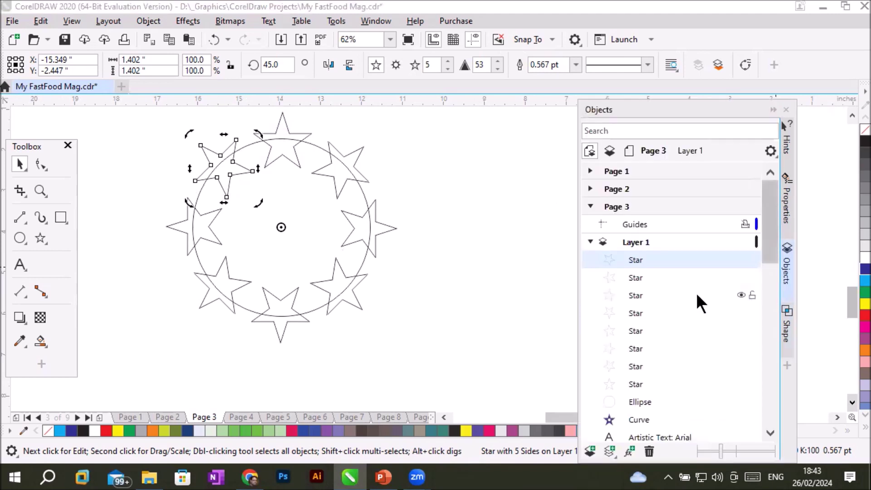
pyautogui.keyDown('shift'); pyautogui.click(642, 383); pyautogui.keyUp('shift')
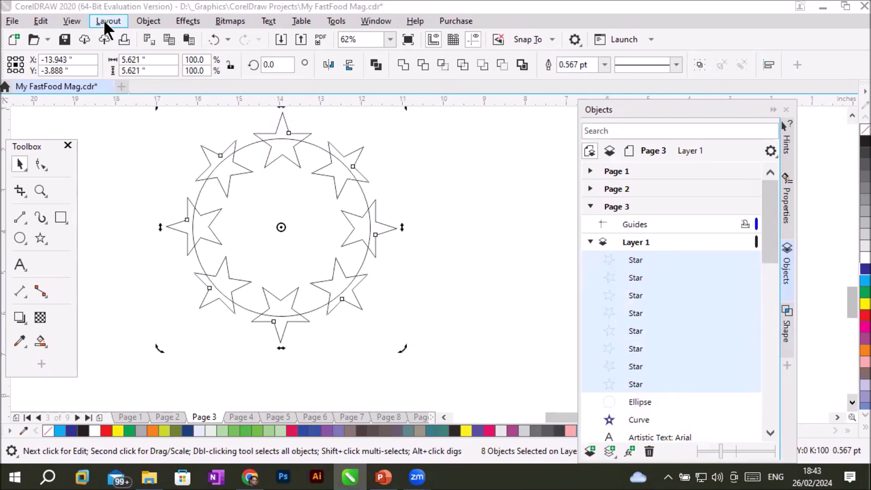
pyautogui.click(144, 20)
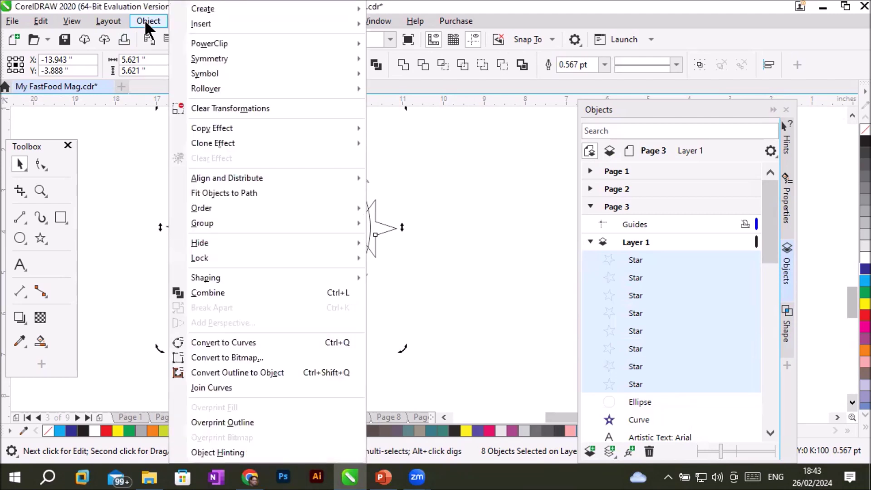
pyautogui.moveTo(271, 221)
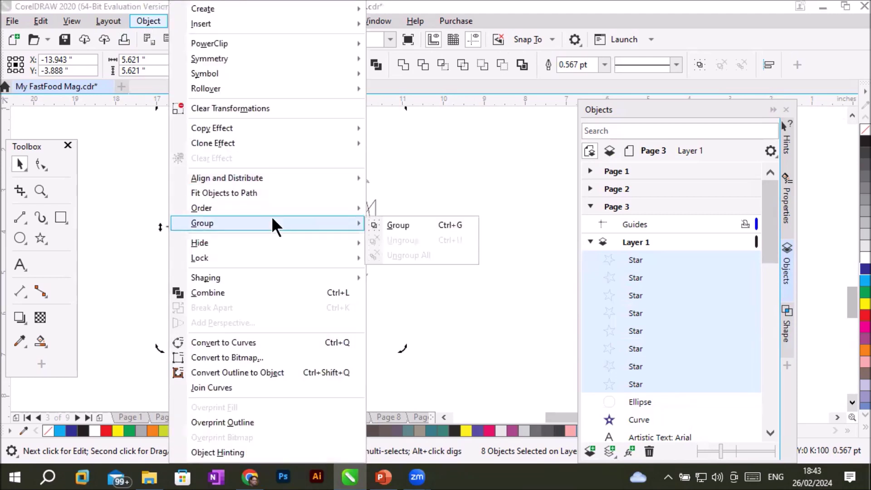
pyautogui.click(369, 227)
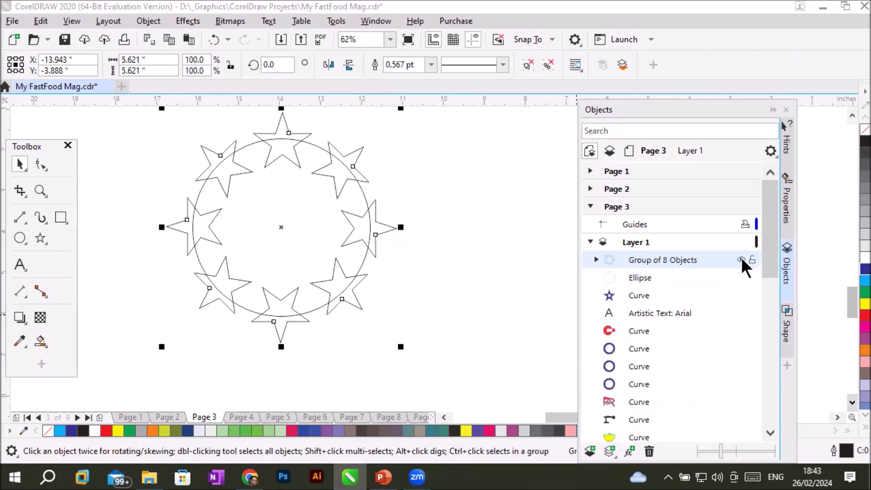
# - Hide and show the star group twice to demonstrate its shared visibility
pyautogui.click(741, 259)
pyautogui.click(741, 260)
pyautogui.click(741, 259)
pyautogui.click(741, 260)
# - Fill the whole star group red and recolour only its first listed star yellow
pyautogui.click(852, 317)
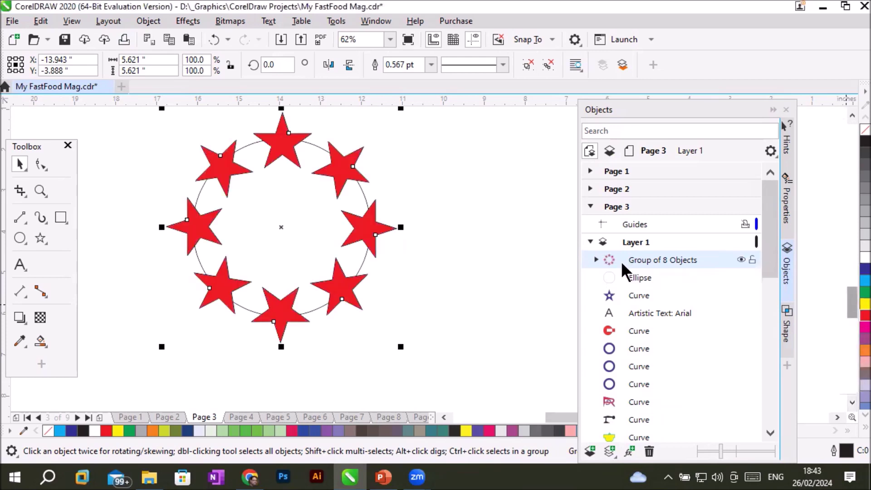
pyautogui.click(596, 259)
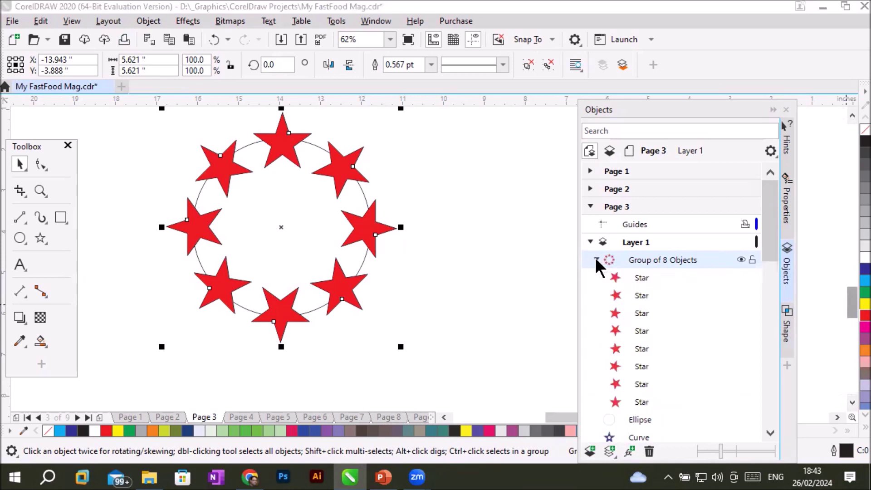
pyautogui.click(642, 279)
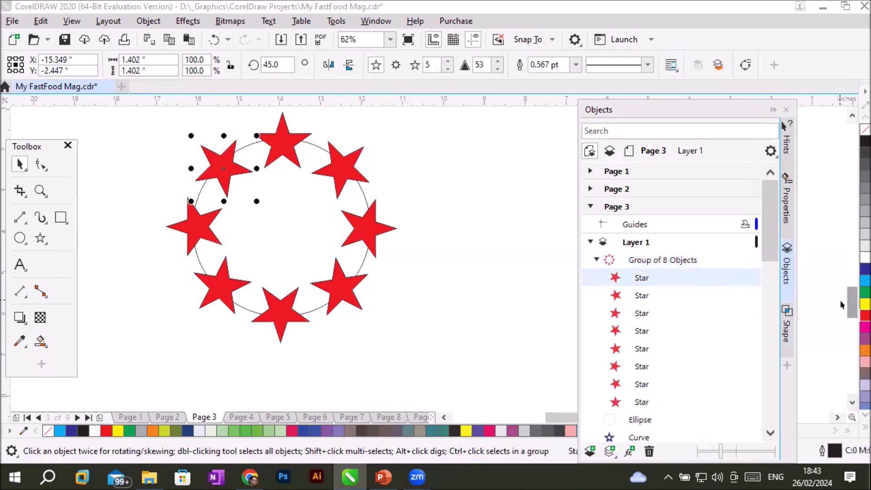
pyautogui.click(865, 303)
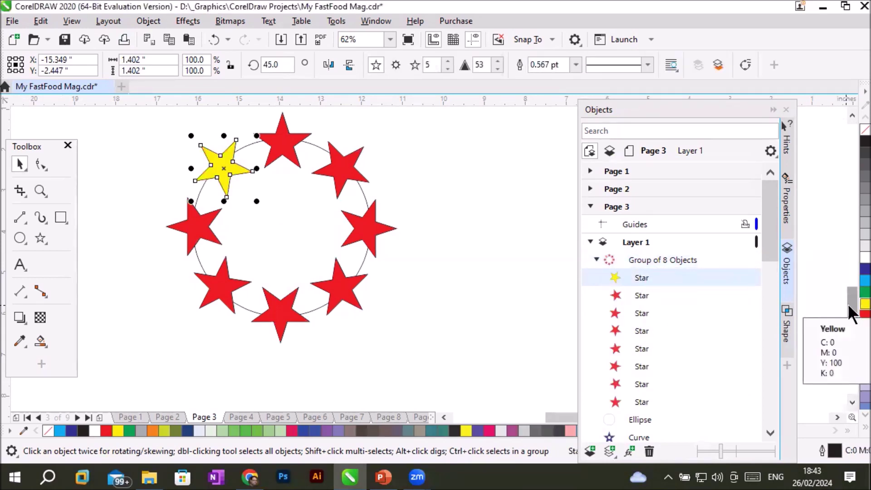
# - Extend the selection inside the group from the yellow star through the third listed star
pyautogui.keyDown('shift'); pyautogui.click(641, 312); pyautogui.keyUp('shift')
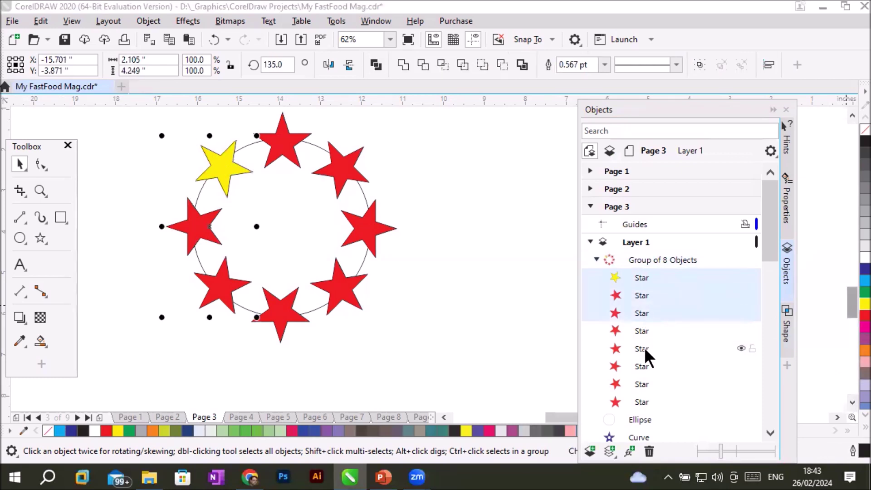
# - Try filling the first seven stars of the star group with yellow in one go
pyautogui.keyDown('shift'); pyautogui.click(644, 347); pyautogui.keyUp('shift')
pyautogui.keyDown('shift'); pyautogui.click(641, 383); pyautogui.keyUp('shift')
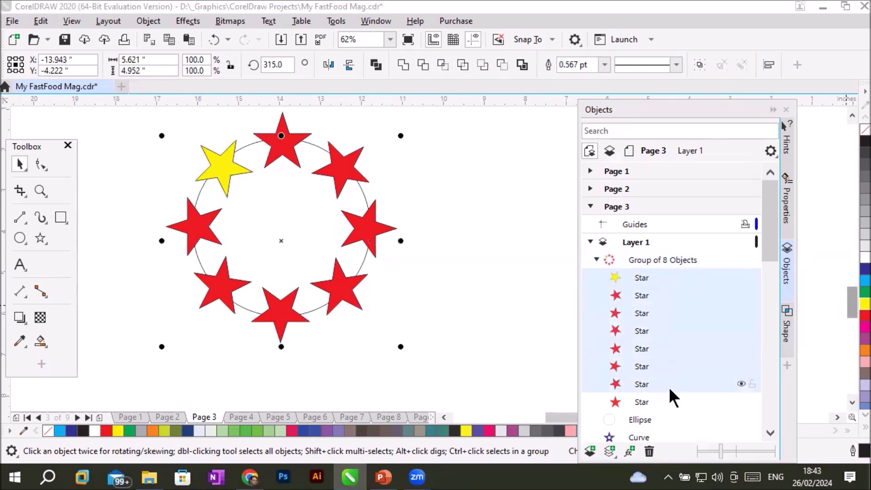
pyautogui.click(852, 309)
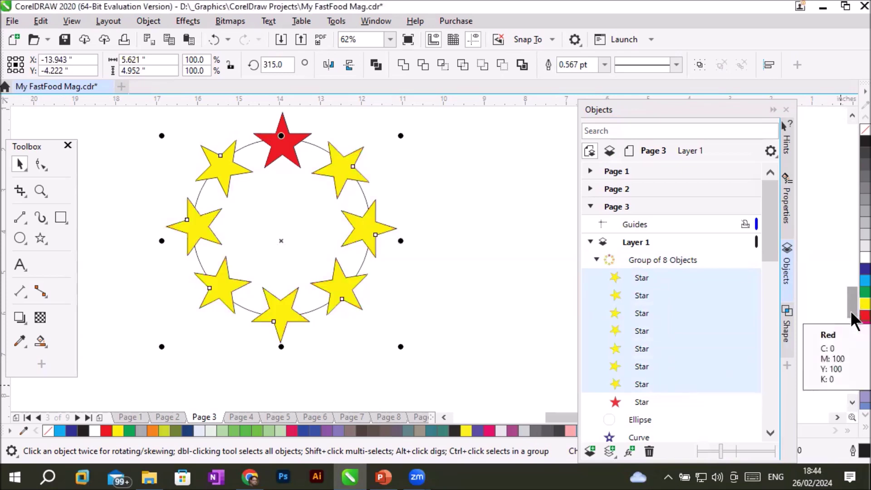
pyautogui.click(852, 314)
# - Fill the first, third, fifth and seventh stars of the group with green, leaving the stars between them red
pyautogui.click(653, 279)
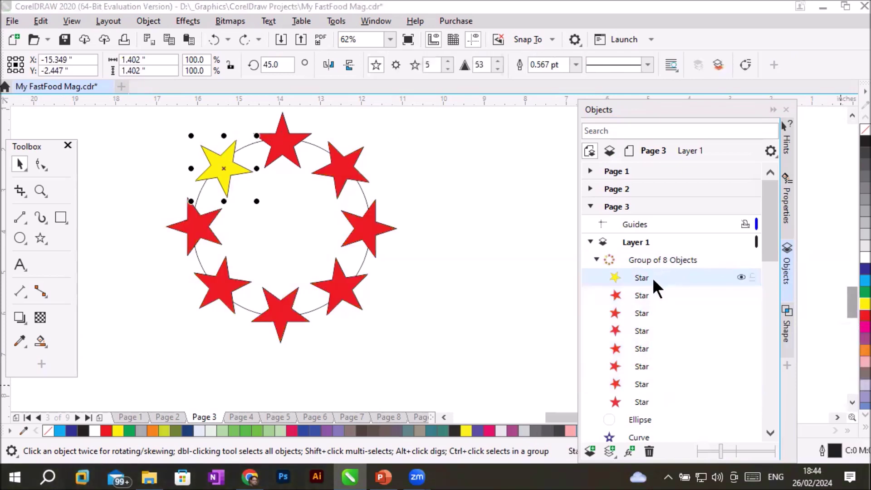
pyautogui.keyDown('ctrl'); pyautogui.click(649, 313); pyautogui.keyUp('ctrl')
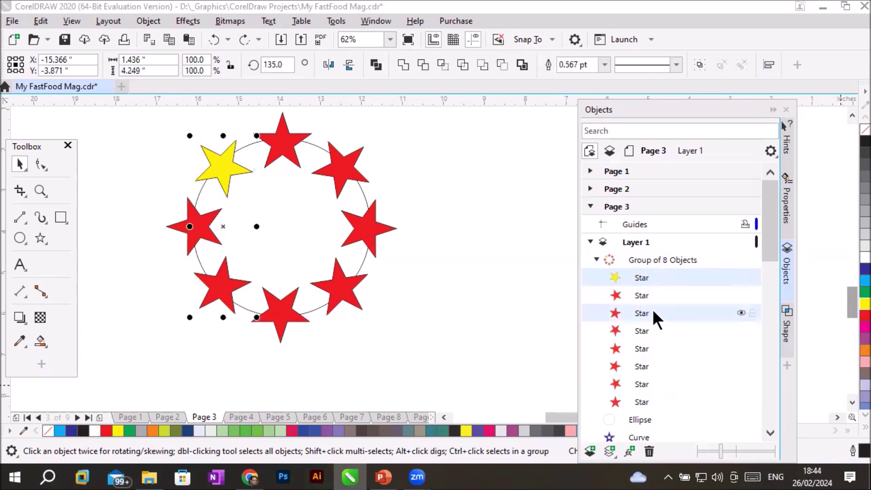
pyautogui.keyDown('ctrl'); pyautogui.click(651, 348); pyautogui.keyUp('ctrl')
pyautogui.keyDown('ctrl'); pyautogui.click(640, 384); pyautogui.keyUp('ctrl')
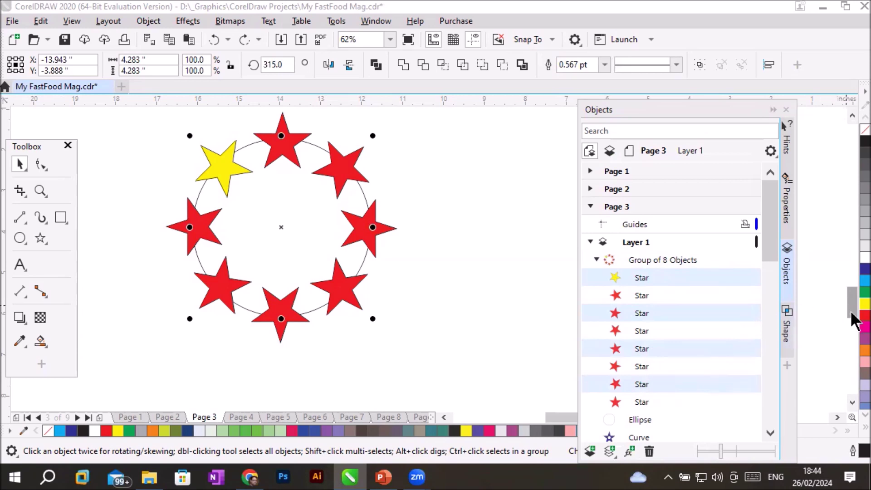
pyautogui.click(865, 291)
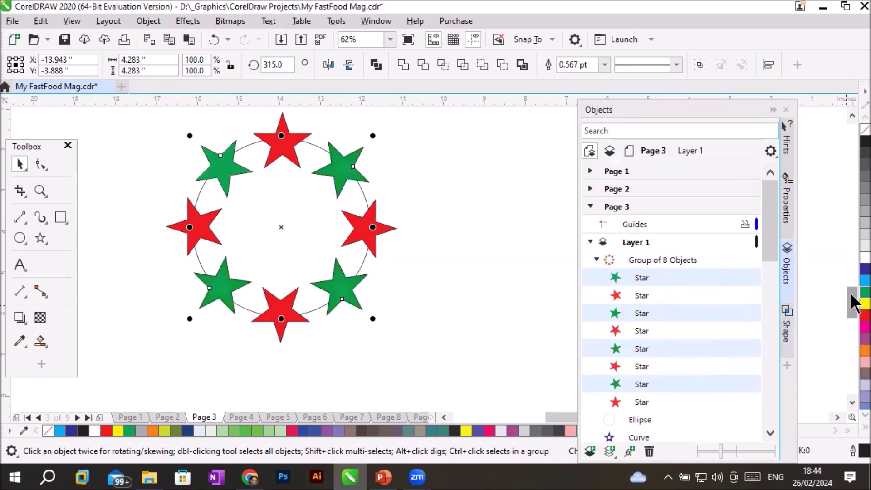
pyautogui.click(410, 325)
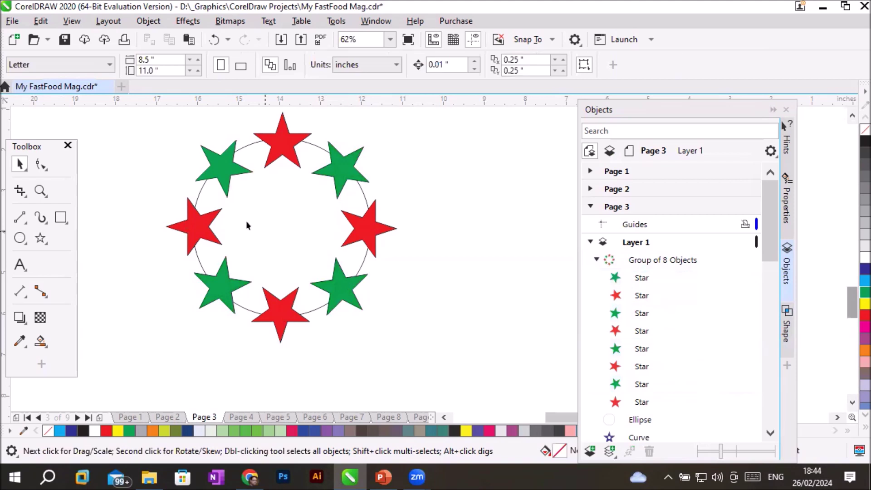
# - Weld the group of eight stars and the ellipse behind them into a single outline
pyautogui.click(646, 277)
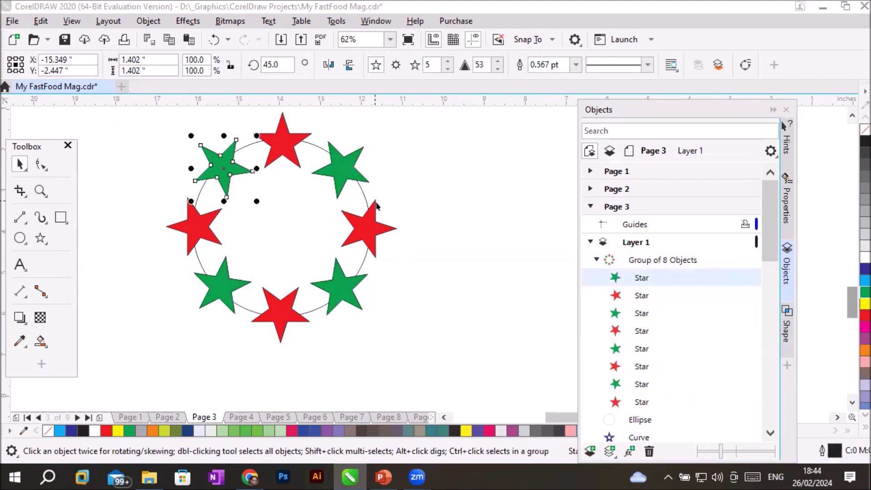
pyautogui.click(150, 132)
pyautogui.moveTo(379, 352); pyautogui.dragTo(424, 369)
pyautogui.click(439, 269)
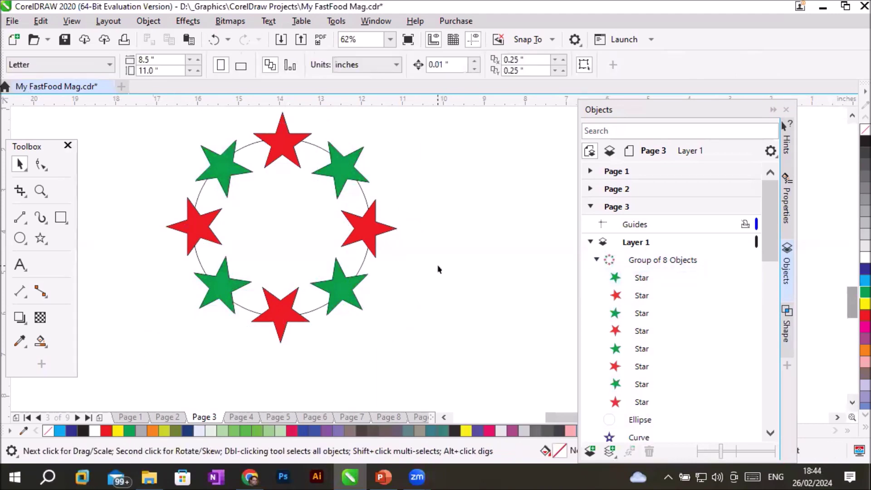
pyautogui.moveTo(154, 113); pyautogui.dragTo(442, 381)
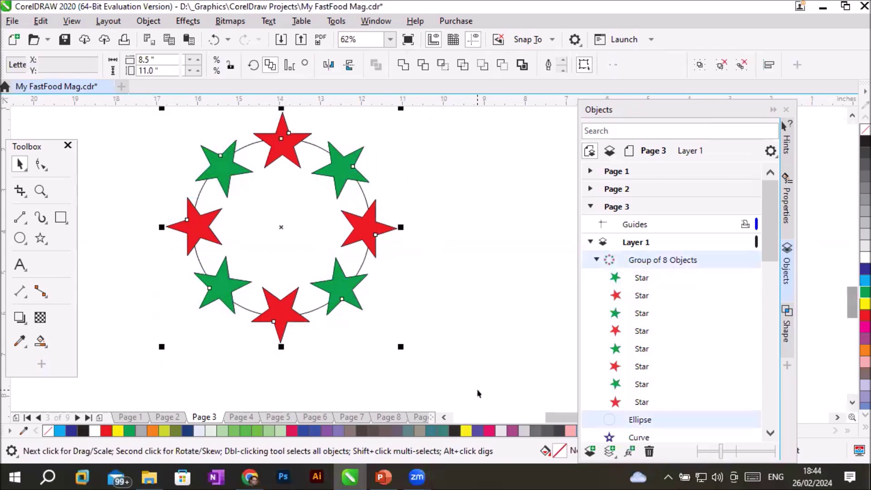
pyautogui.click(405, 61)
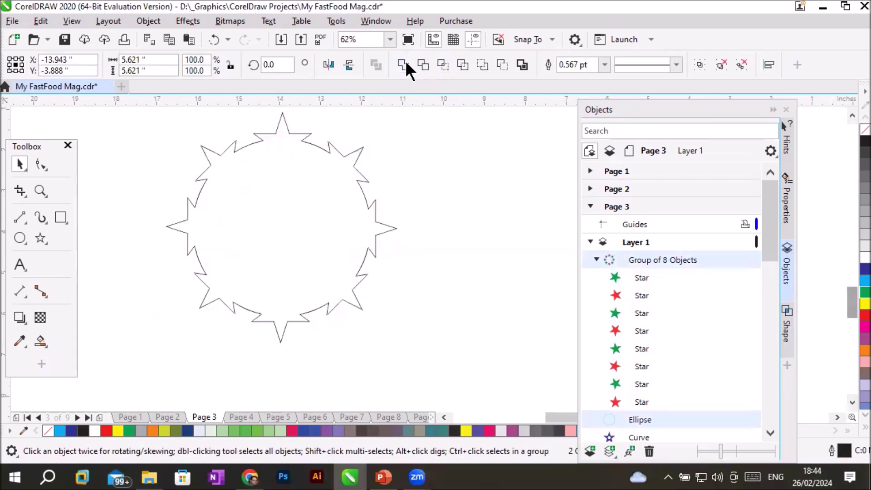
pyautogui.click(491, 250)
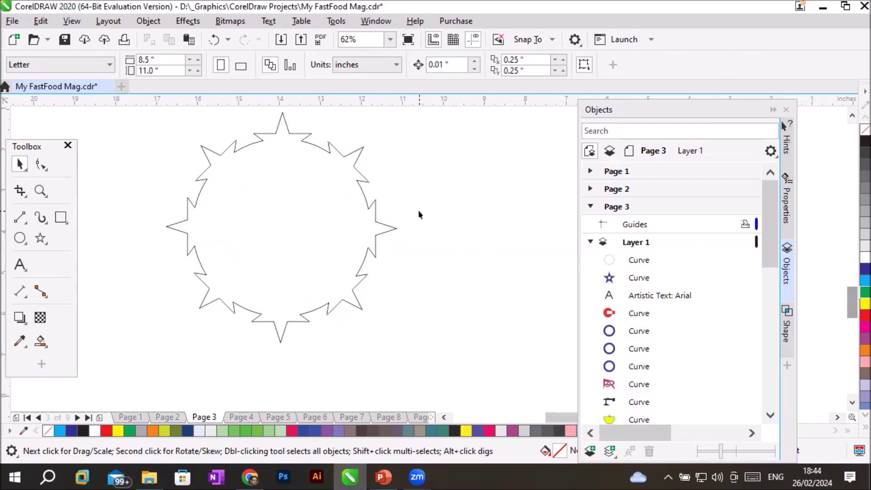
# - Fill the welded star-edged shape with blue and give it a red outline 12 pt thick
pyautogui.click(350, 197)
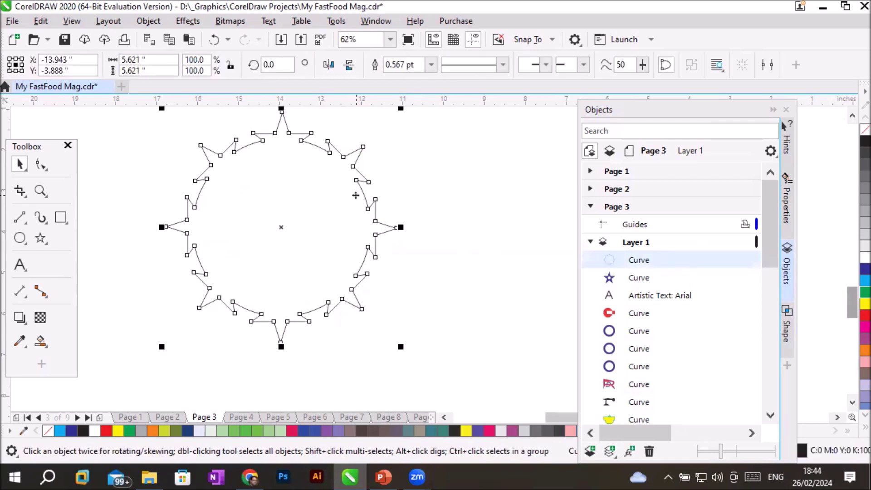
pyautogui.click(859, 269)
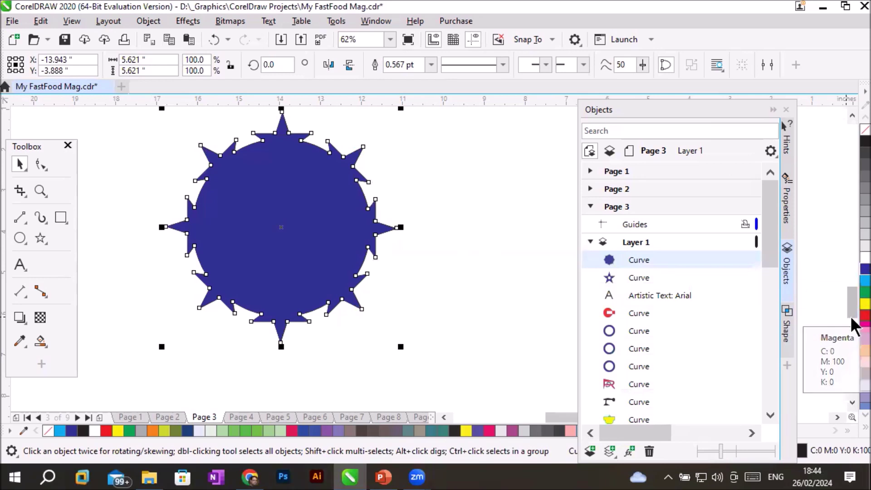
pyautogui.rightClick(865, 315)
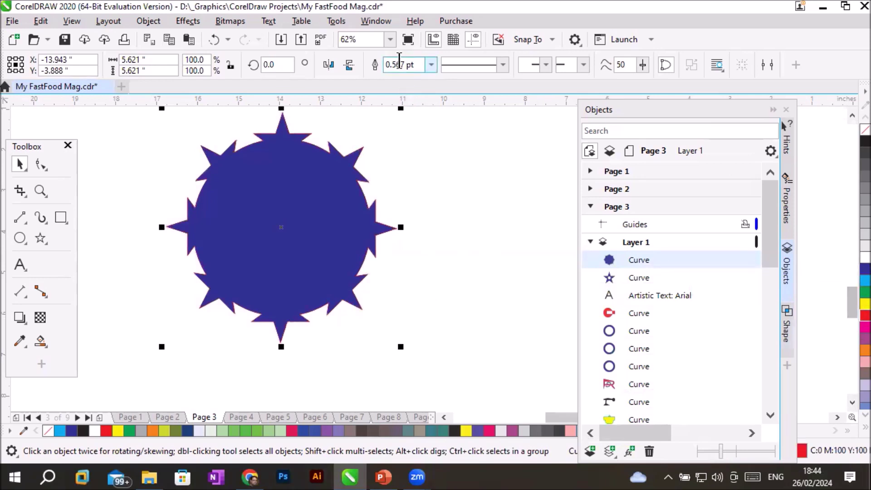
pyautogui.click(430, 67)
pyautogui.click(396, 191)
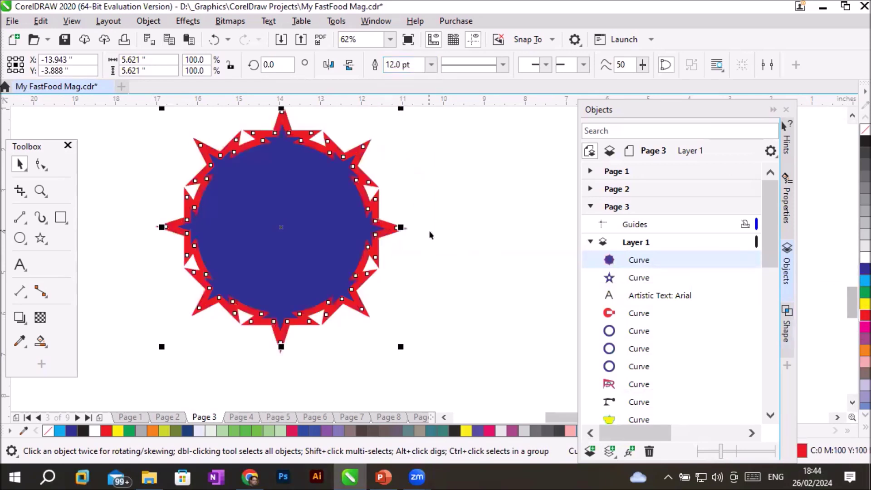
pyautogui.click(477, 259)
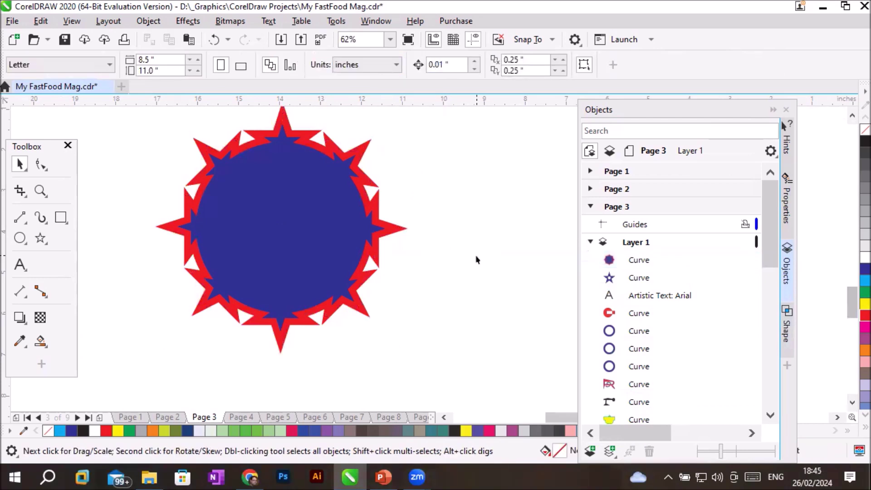
# - Draw an ellipse about 6.1 by 6.5 inches beside the star-edged shape and fill it with blue
pyautogui.scroll(-1, 483, 258)
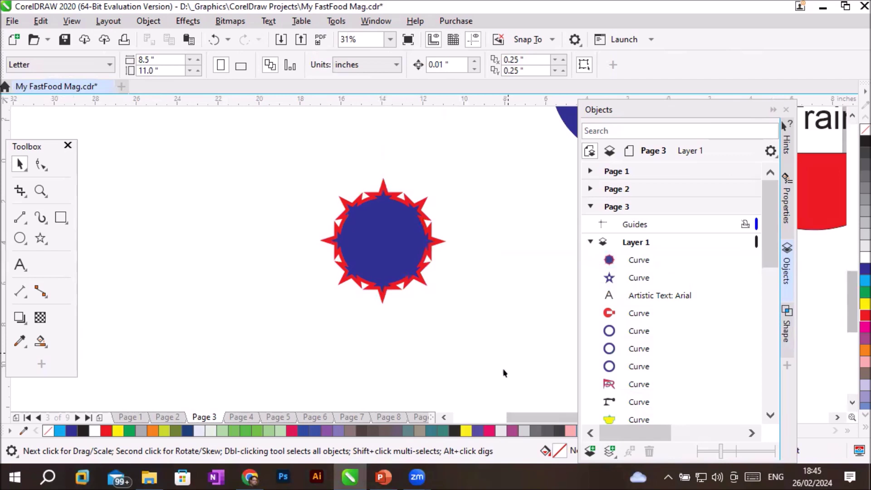
pyautogui.click(19, 238)
pyautogui.moveTo(160, 180); pyautogui.dragTo(284, 313)
pyautogui.click(864, 270)
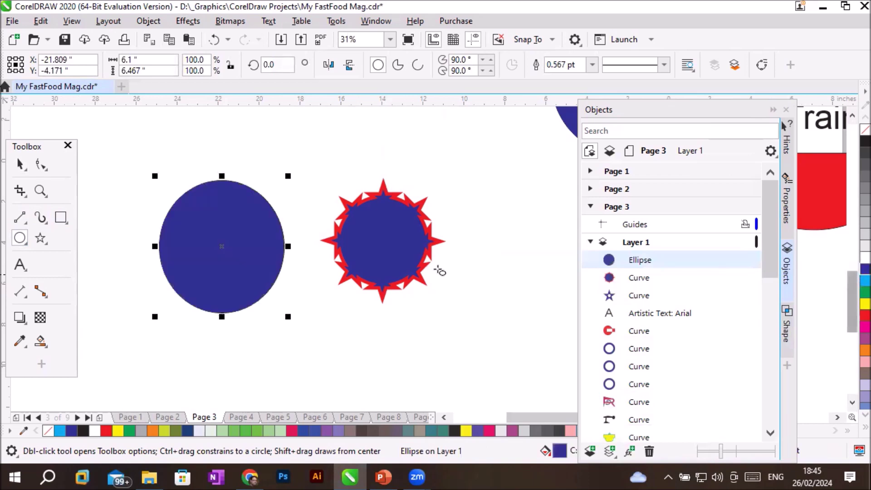
# - Draw a five-pointed star about 3.0 by 2.9 inches in the middle of the new ellipse and fill it red
pyautogui.click(40, 237)
pyautogui.moveTo(188, 211); pyautogui.dragTo(259, 274)
pyautogui.click(863, 317)
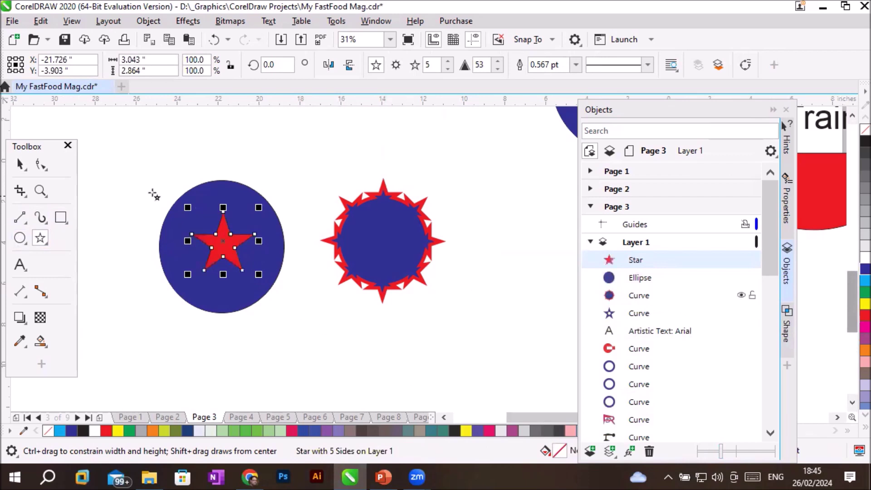
# - Combine the red star and the blue ellipse into one shape with a star-shaped cut-out
pyautogui.moveTo(141, 166); pyautogui.dragTo(278, 360)
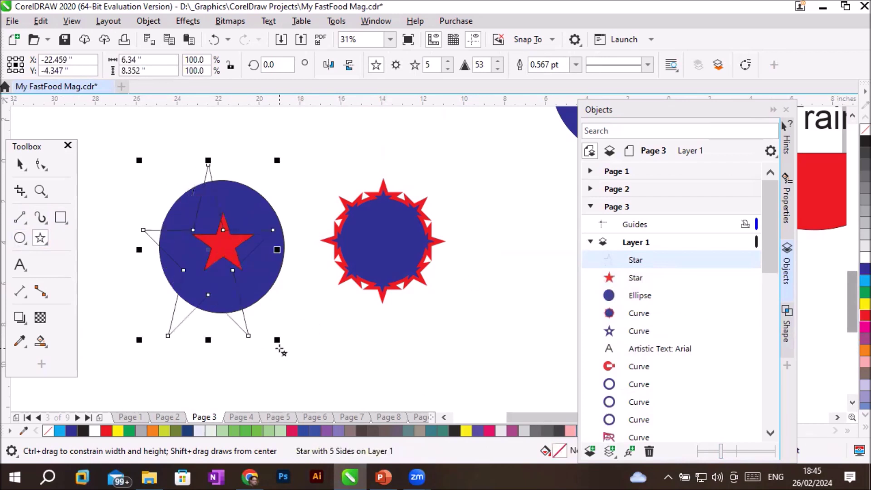
pyautogui.press('Delete')
pyautogui.click(19, 164)
pyautogui.moveTo(154, 176); pyautogui.dragTo(292, 350)
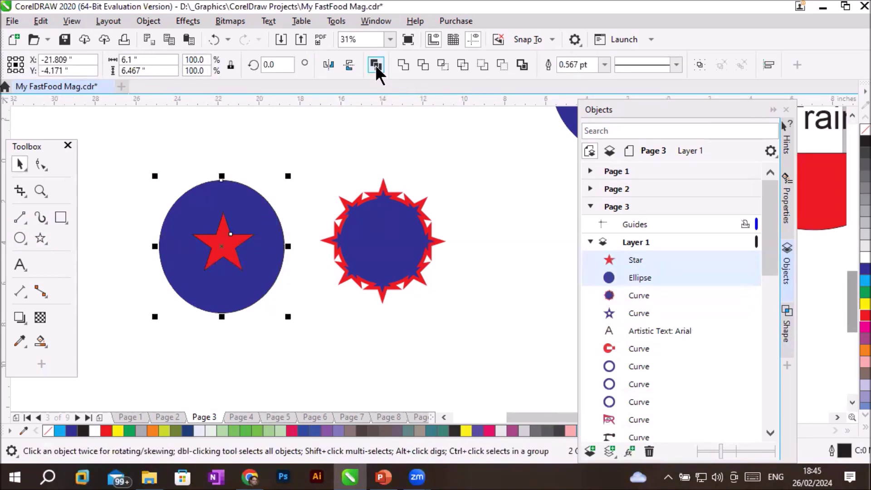
pyautogui.click(375, 64)
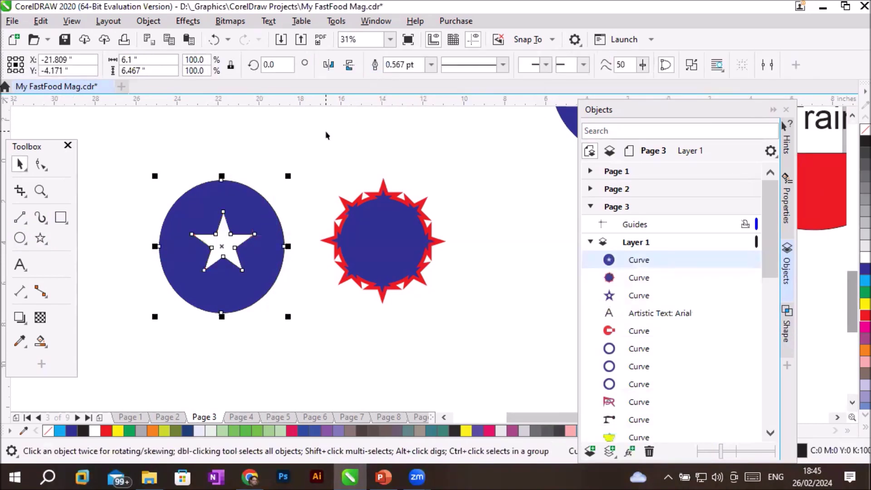
pyautogui.click(334, 295)
# - Place the combined ellipse over the star-edged shape, fill it with red, and move it back beside that shape
pyautogui.moveTo(254, 259); pyautogui.dragTo(421, 256)
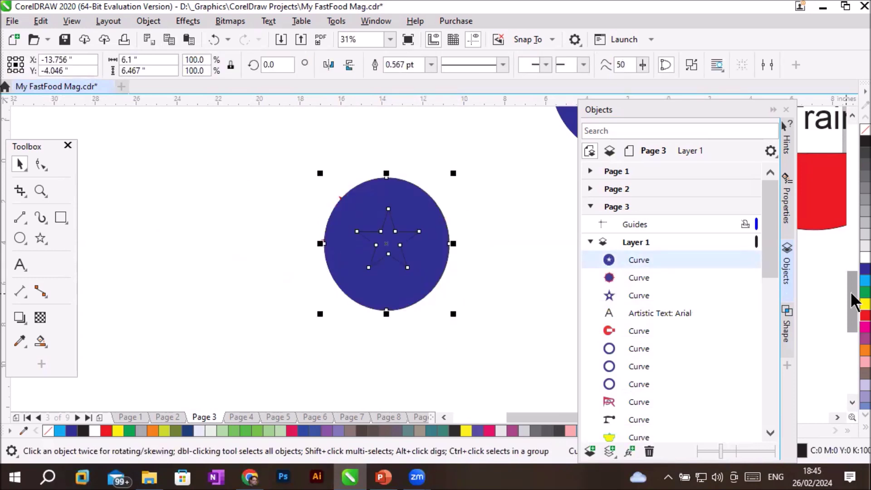
pyautogui.click(853, 317)
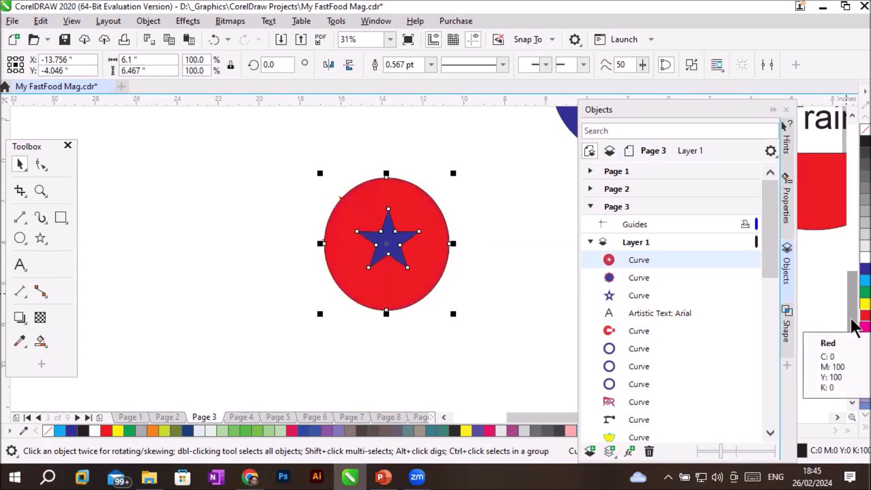
pyautogui.moveTo(421, 275); pyautogui.dragTo(239, 291)
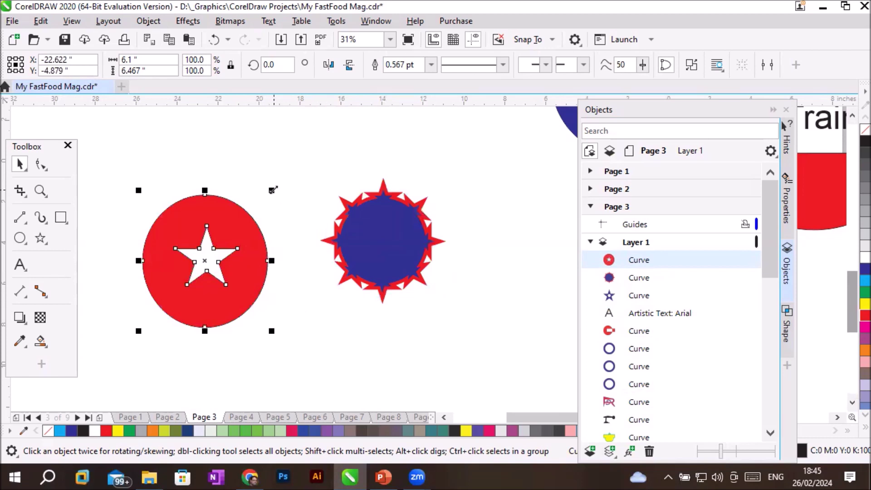
# - Shrink the red cut-out ellipse to about 2.75 by 2.74 inches and place it inside the star-edged blue shape
pyautogui.moveTo(273, 190)
pyautogui.mouseDown()
pyautogui.moveTo(263, 218)
pyautogui.moveTo(239, 228)
pyautogui.moveTo(265, 214)
pyautogui.moveTo(271, 191)
pyautogui.mouseUp()
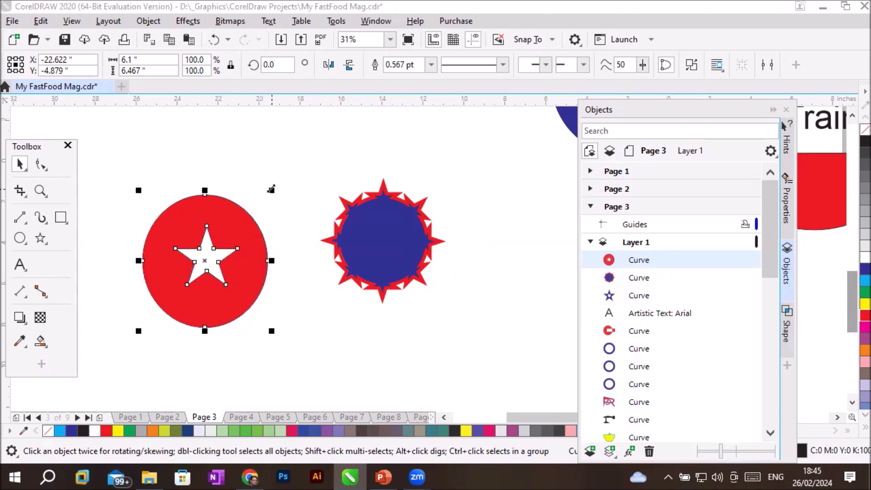
pyautogui.moveTo(271, 188); pyautogui.dragTo(203, 264)
pyautogui.moveTo(166, 302); pyautogui.dragTo(382, 242)
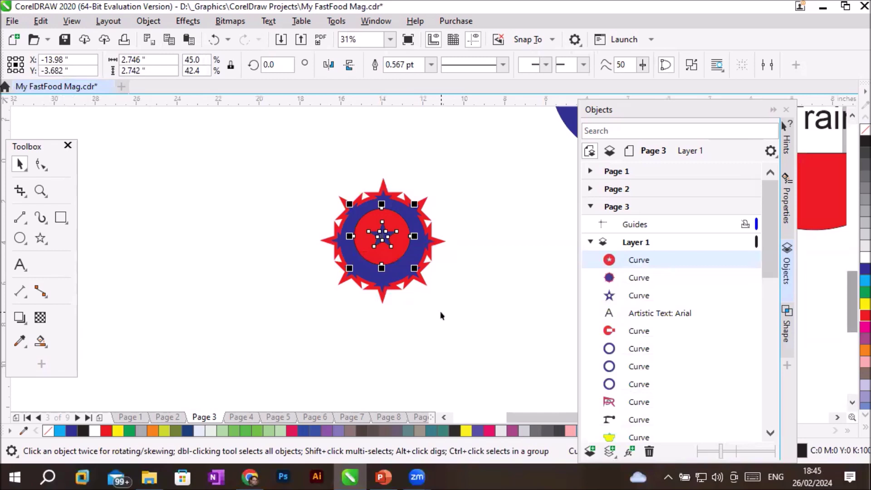
pyautogui.click(450, 210)
pyautogui.scroll(3, 450, 209)
pyautogui.scroll(-3, 450, 210)
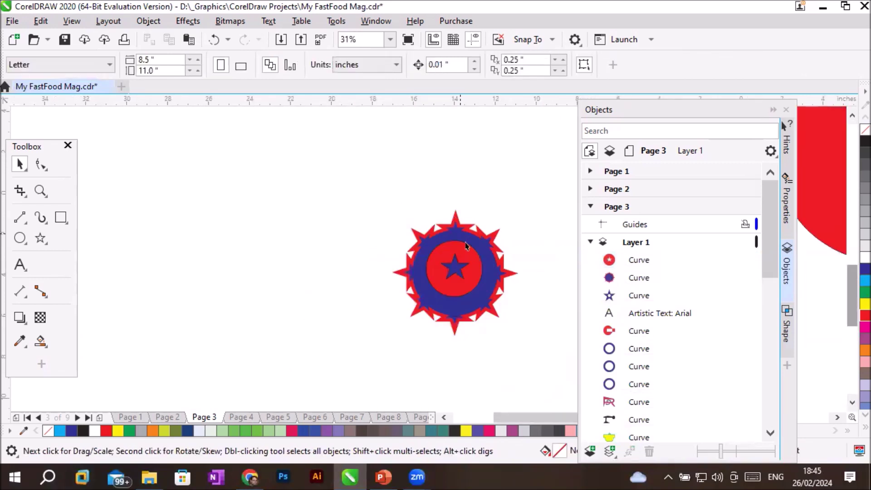
pyautogui.moveTo(471, 252)
pyautogui.mouseDown()
pyautogui.moveTo(472, 263)
pyautogui.moveTo(480, 247)
pyautogui.moveTo(476, 268)
pyautogui.moveTo(486, 255)
pyautogui.moveTo(470, 261)
pyautogui.moveTo(474, 253)
pyautogui.mouseUp()
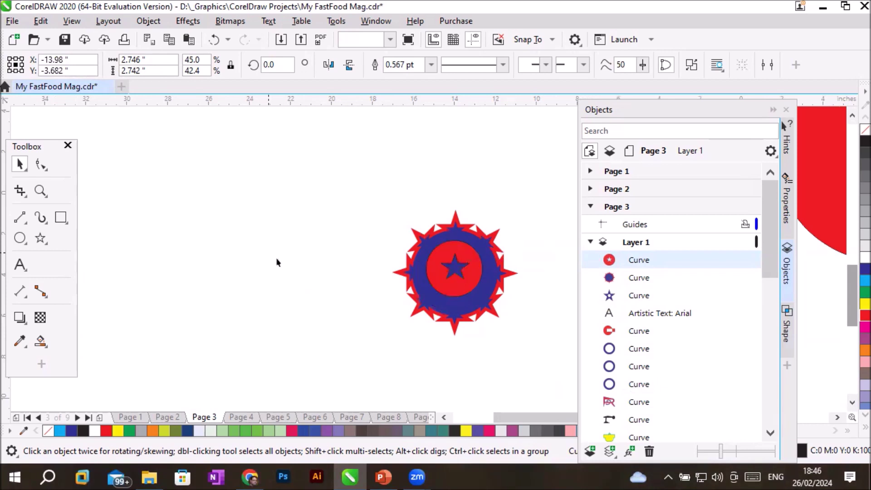
pyautogui.click(278, 263)
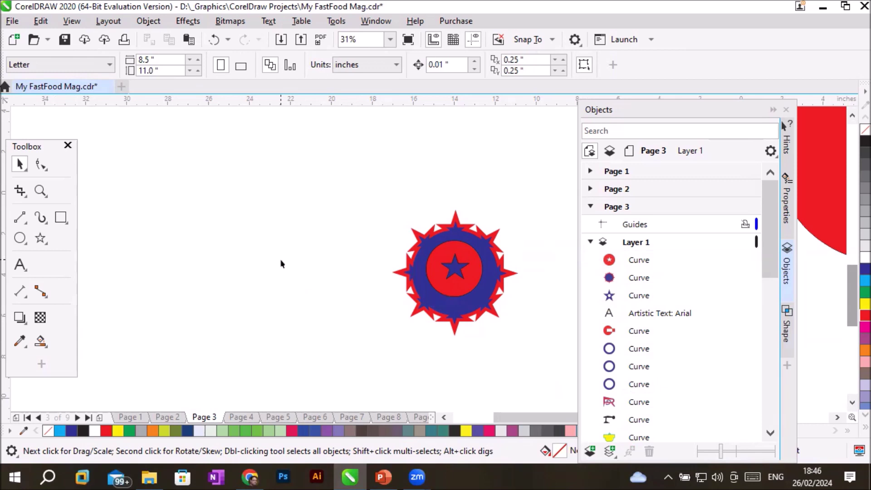
pyautogui.click(21, 238)
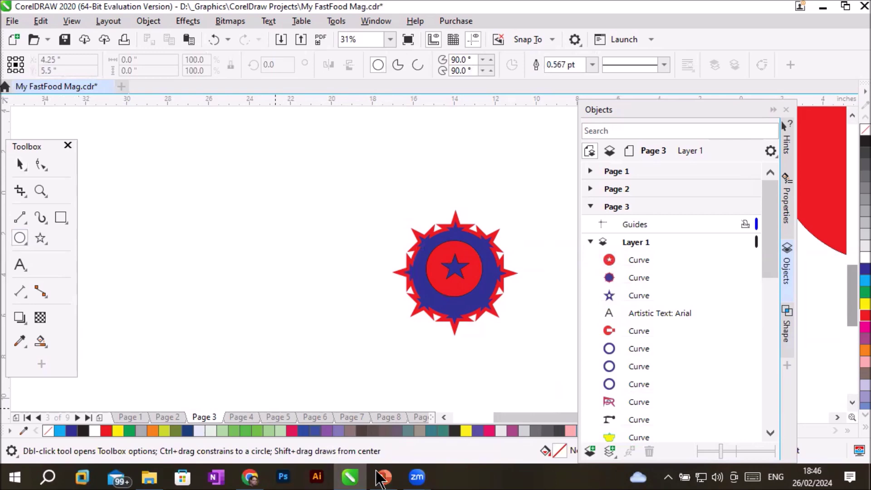
# - Switch to the PowerPoint presentation and view slide 63 on Combine and Break Apart and slide 64 on Weld and Trim
pyautogui.hotkey('alt', 'Tab')
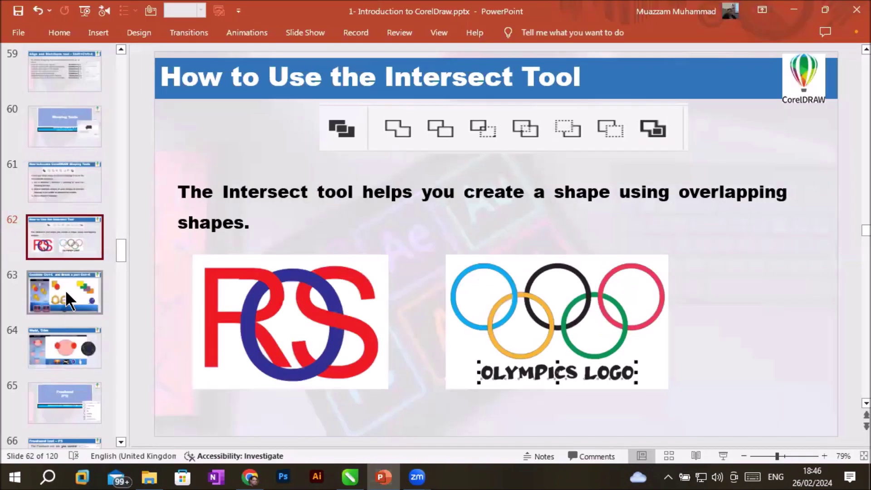
pyautogui.click(68, 300)
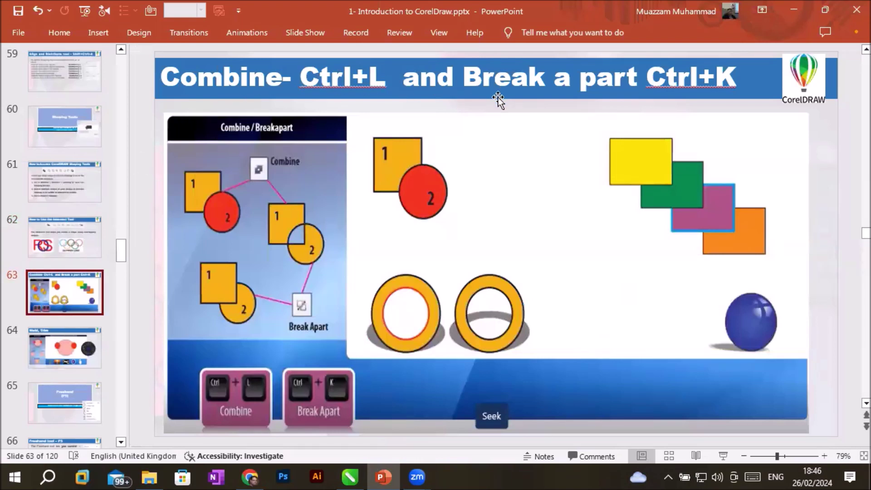
pyautogui.click(65, 347)
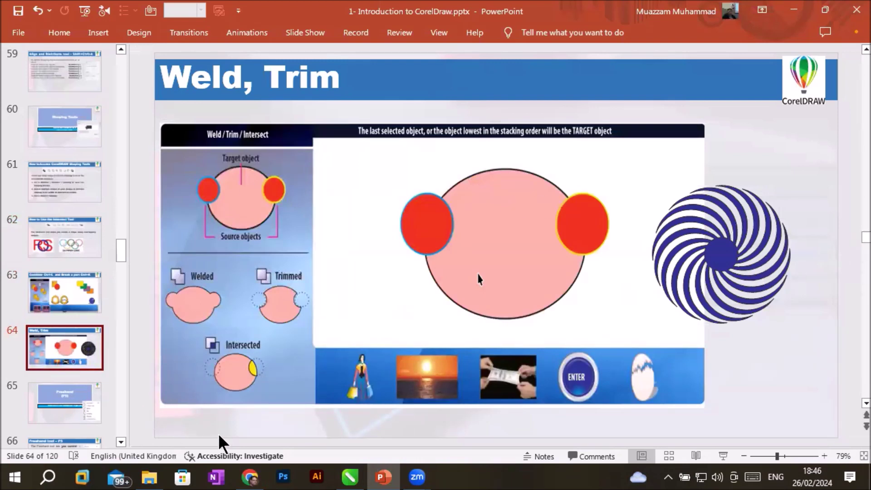
# - Switch to CorelDRAW and delete all the drawn objects on Page 3
pyautogui.click(349, 476)
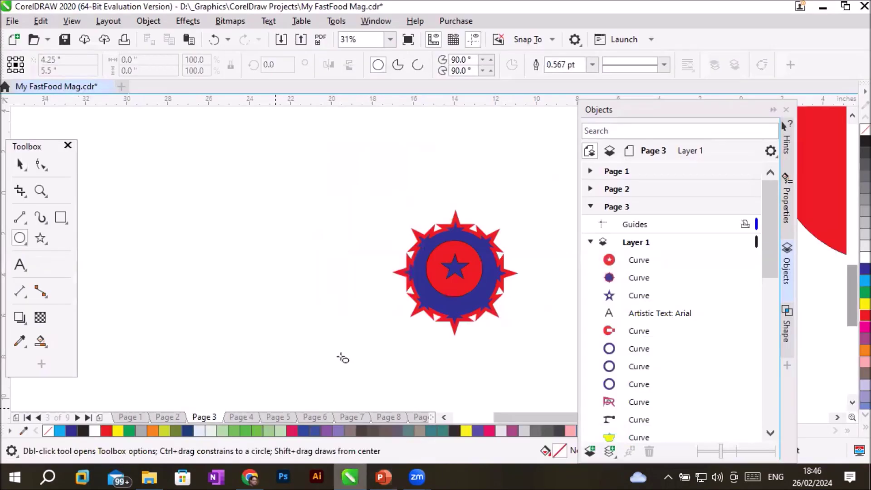
pyautogui.scroll(-5, 379, 326)
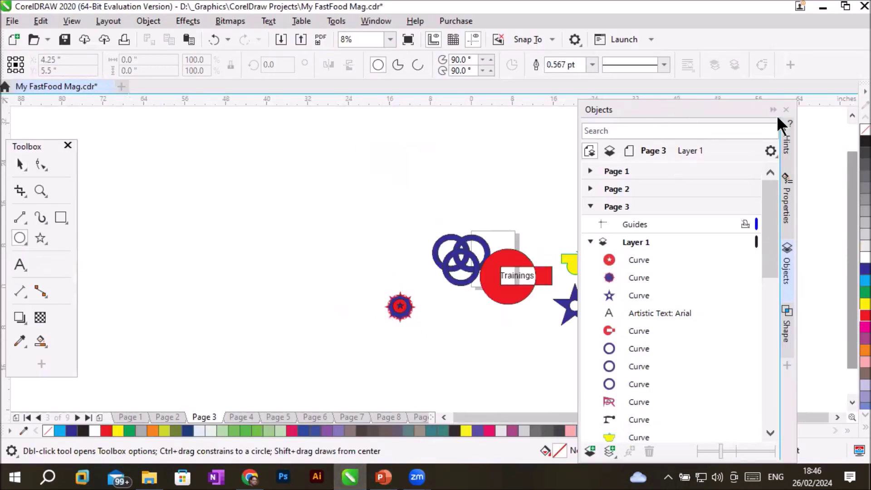
pyautogui.click(773, 109)
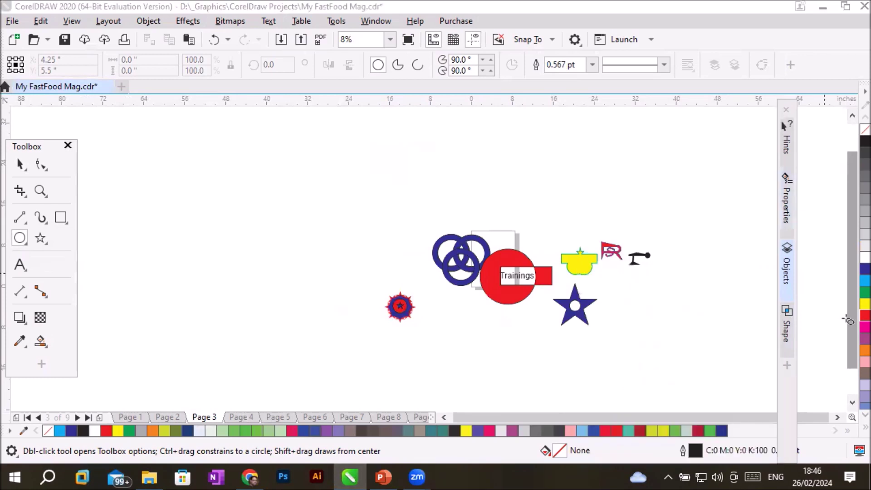
pyautogui.click(851, 402)
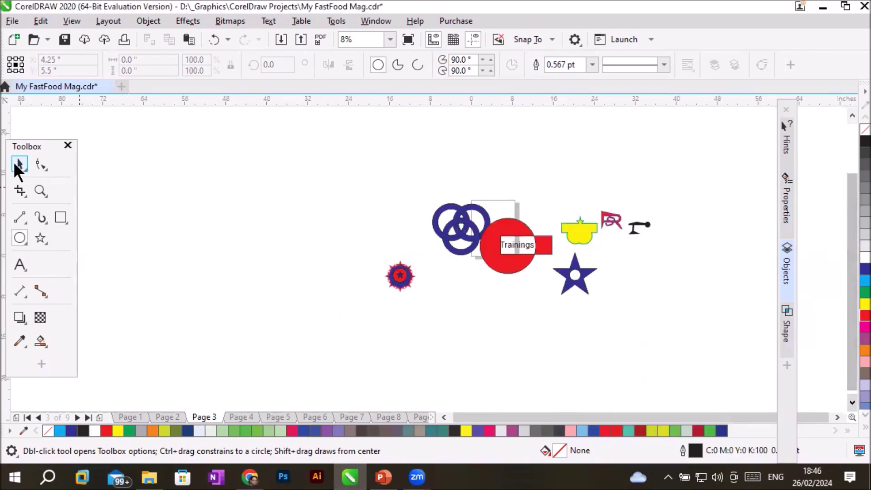
pyautogui.press('space')
pyautogui.moveTo(330, 175)
pyautogui.mouseDown()
pyautogui.moveTo(387, 230)
pyautogui.moveTo(692, 328)
pyautogui.mouseUp()
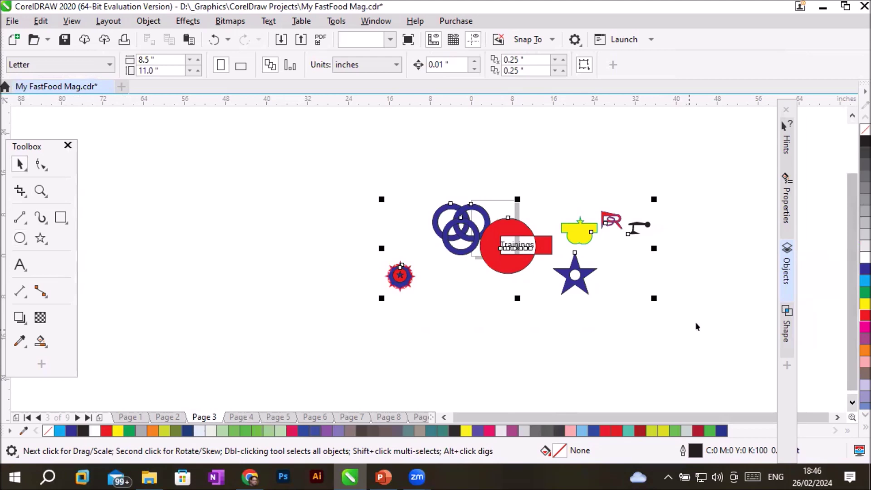
pyautogui.press('Delete')
pyautogui.scroll(3, 505, 224)
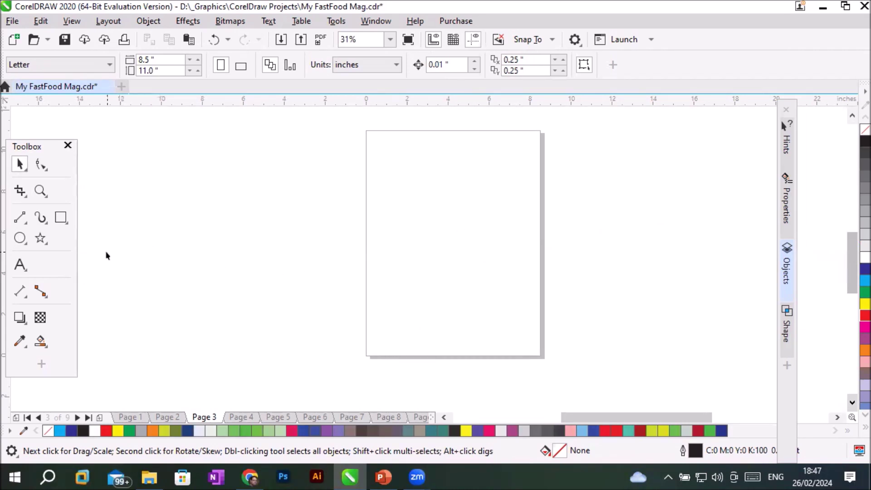
# - Draw a circle about 5.07 by 5.3 inches on the page and place an overlapping copy to its right
pyautogui.click(20, 238)
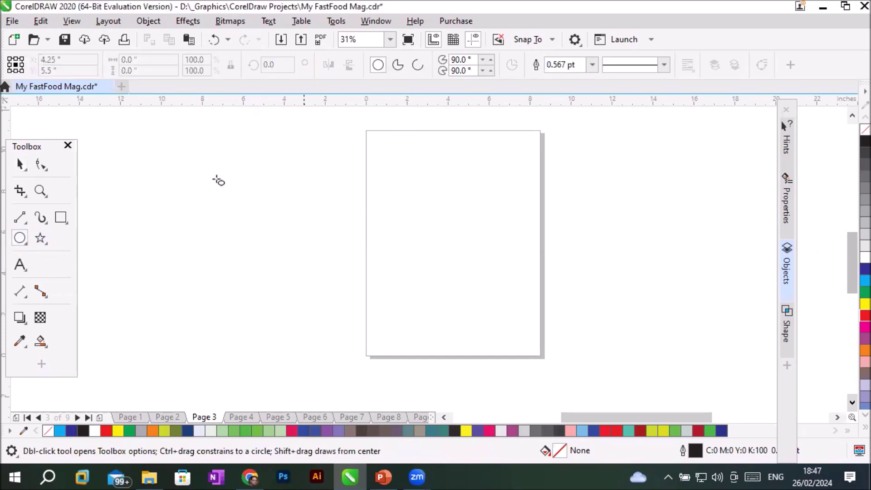
pyautogui.moveTo(369, 172); pyautogui.dragTo(473, 281)
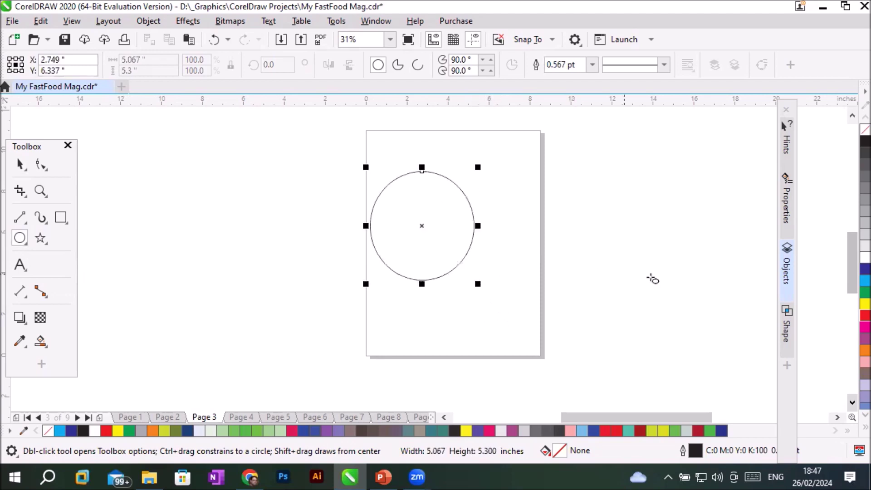
pyautogui.click(21, 163)
pyautogui.moveTo(466, 255); pyautogui.dragTo(519, 253)
# - Intersect the two overlapping circles and move the original circles apart to either side of the leaf-shaped intersection
pyautogui.moveTo(302, 150); pyautogui.dragTo(551, 299)
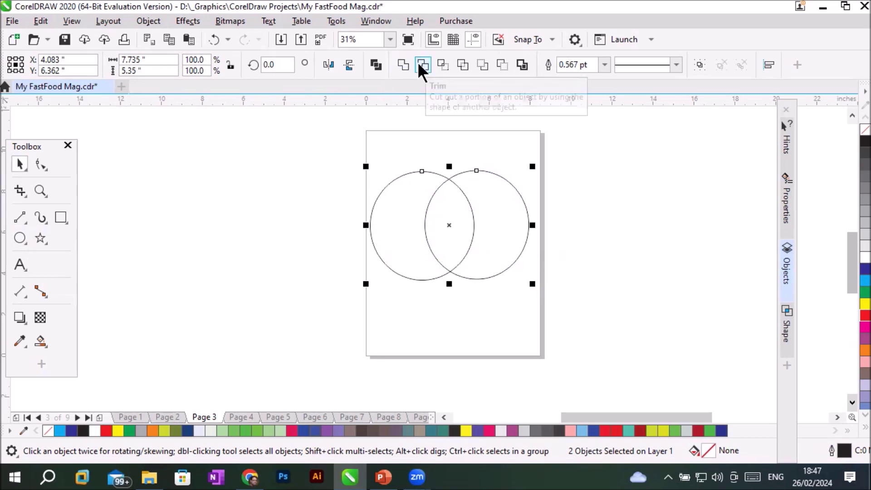
pyautogui.click(442, 64)
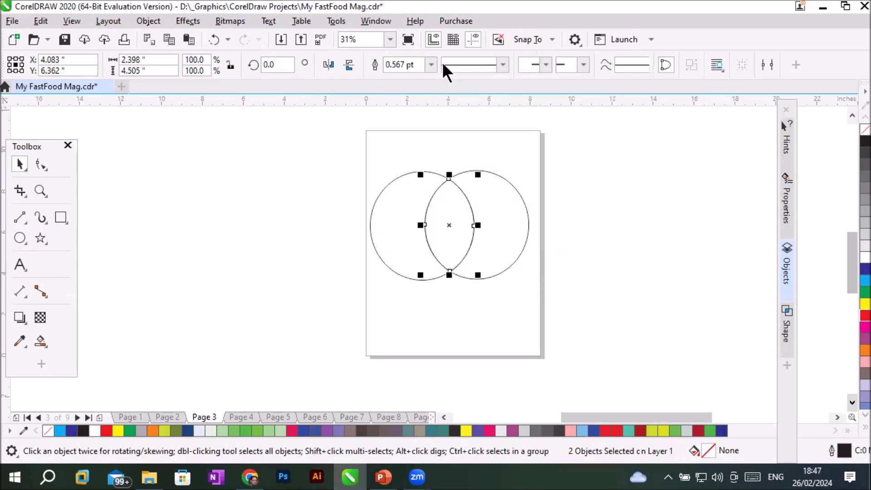
pyautogui.moveTo(447, 223); pyautogui.dragTo(287, 227)
pyautogui.moveTo(403, 243); pyautogui.dragTo(567, 255)
# - Fill the leaf shape with green and add a copy rotated 30 degrees clockwise about its bottom tip
pyautogui.click(467, 246)
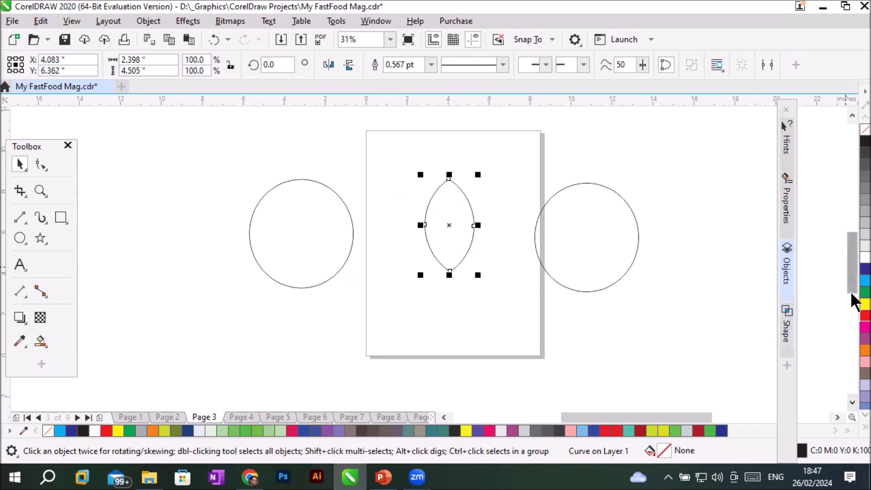
pyautogui.click(864, 292)
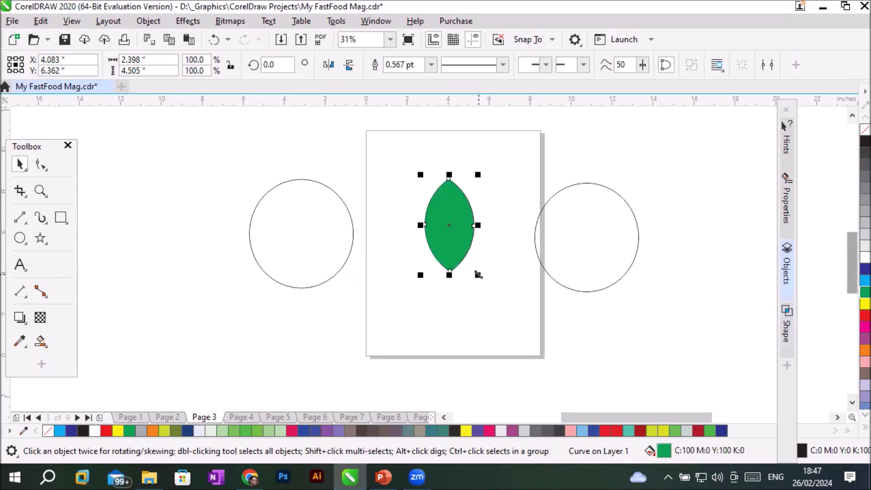
pyautogui.click(453, 251)
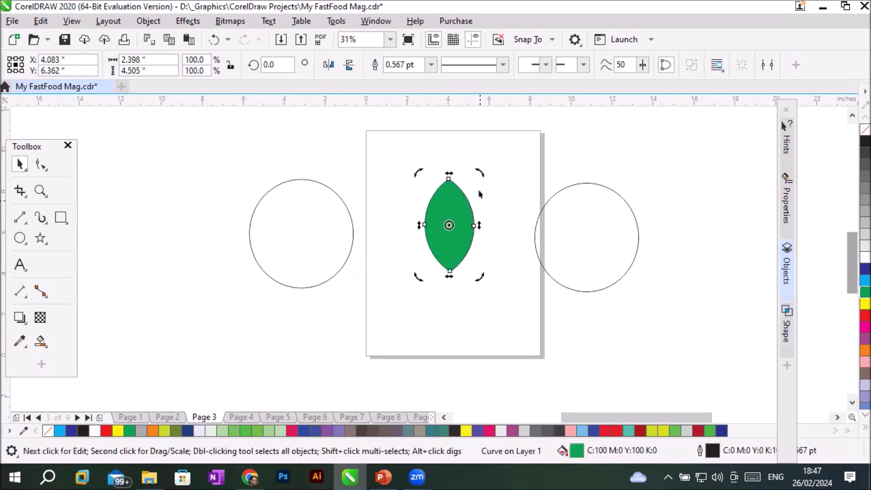
pyautogui.moveTo(449, 225); pyautogui.dragTo(449, 270)
pyautogui.moveTo(479, 173)
pyautogui.mouseDown()
pyautogui.moveTo(532, 241)
pyautogui.moveTo(517, 211)
pyautogui.mouseUp()
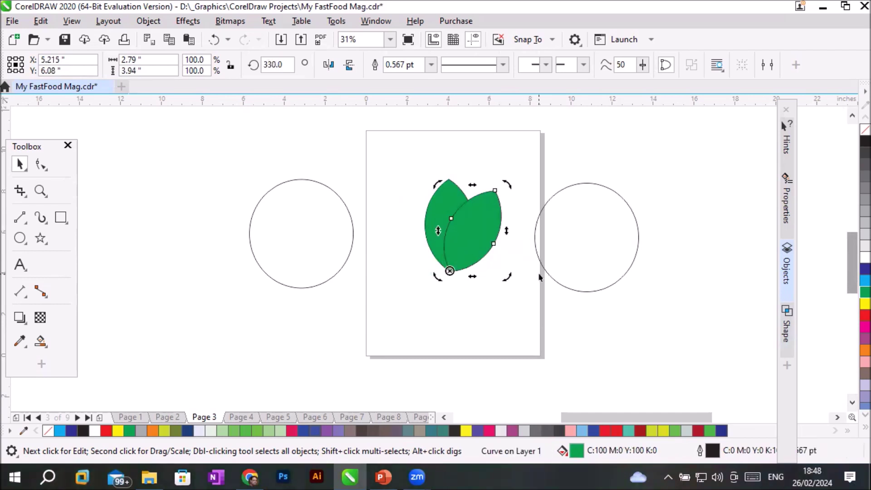
# - Repeat the rotated duplication of the green petal ten times to complete a twelve-petal flower
pyautogui.hotkey('ctrl', 'r')
pyautogui.hotkey('ctrl', 'r')
pyautogui.hotkey('ctrl', 'r')
pyautogui.hotkey('ctrl', 'r')
pyautogui.hotkey('ctrl', 'r')
pyautogui.hotkey('ctrl', 'r')
pyautogui.hotkey('ctrl', 'r')
pyautogui.hotkey('ctrl', 'r')
pyautogui.hotkey('ctrl', 'r')
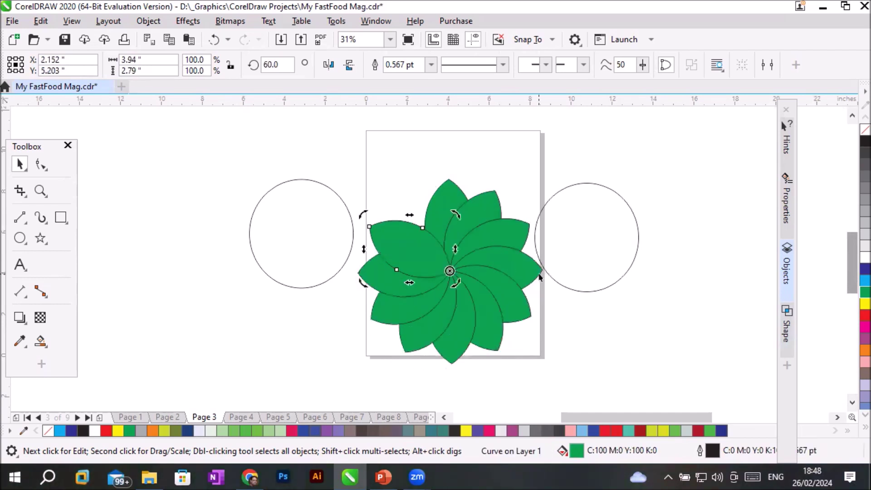
pyautogui.hotkey('ctrl', 'r')
pyautogui.click(565, 316)
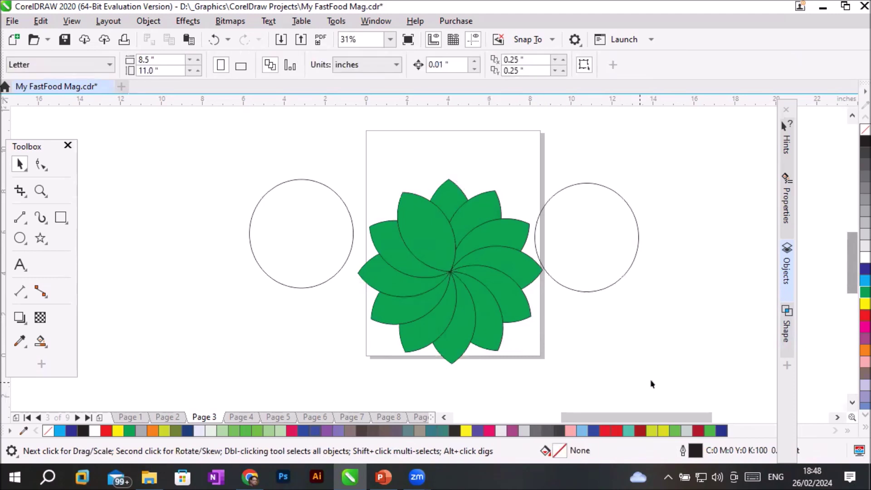
# - Try filling three alternate petals on the flower's right half with red, and undo that fill
pyautogui.click(785, 267)
pyautogui.click(646, 278)
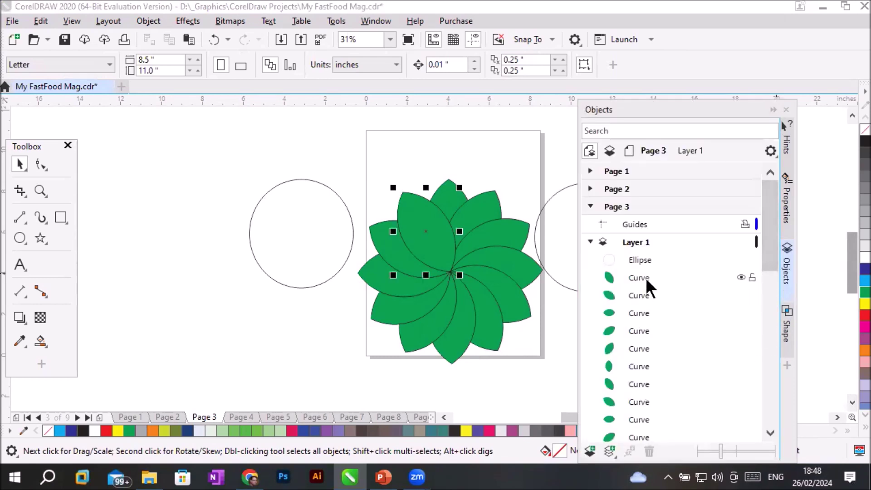
pyautogui.keyDown('ctrl'); pyautogui.click(647, 313); pyautogui.keyUp('ctrl')
pyautogui.keyDown('ctrl'); pyautogui.click(637, 348); pyautogui.keyUp('ctrl')
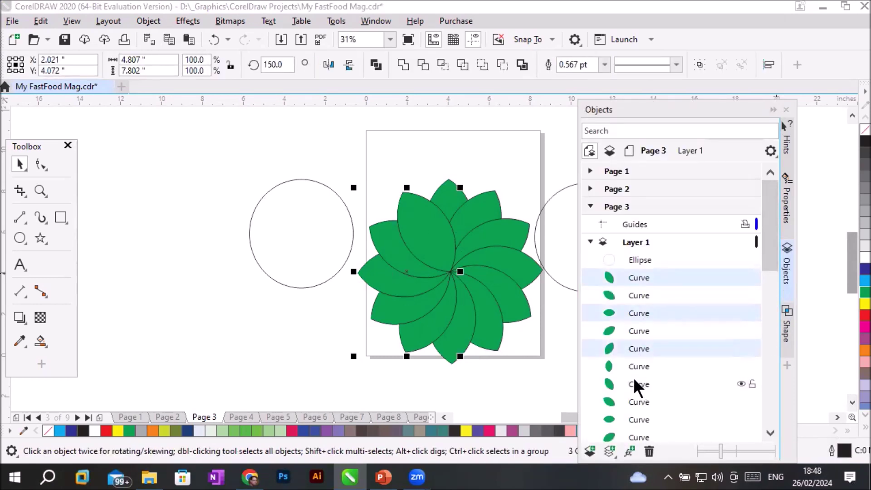
pyautogui.click(637, 383)
pyautogui.keyDown('ctrl'); pyautogui.click(635, 417); pyautogui.keyUp('ctrl')
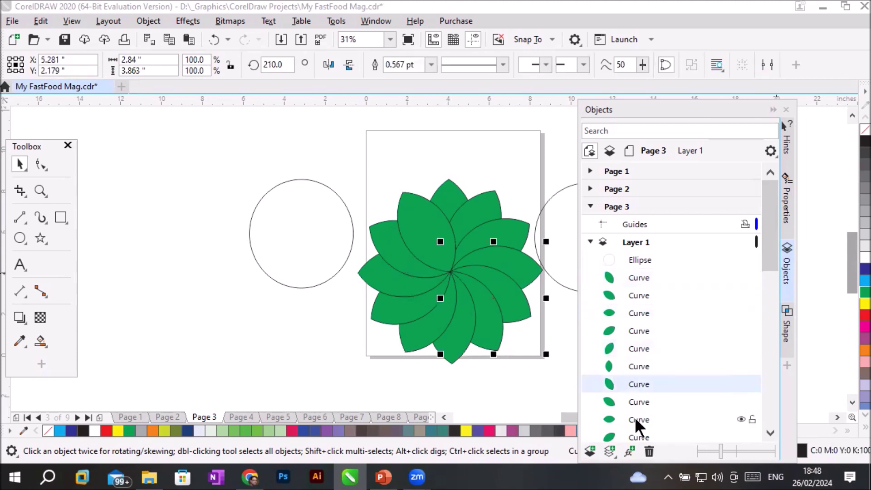
pyautogui.click(769, 431)
pyautogui.click(770, 431)
pyautogui.click(770, 431)
pyautogui.click(769, 431)
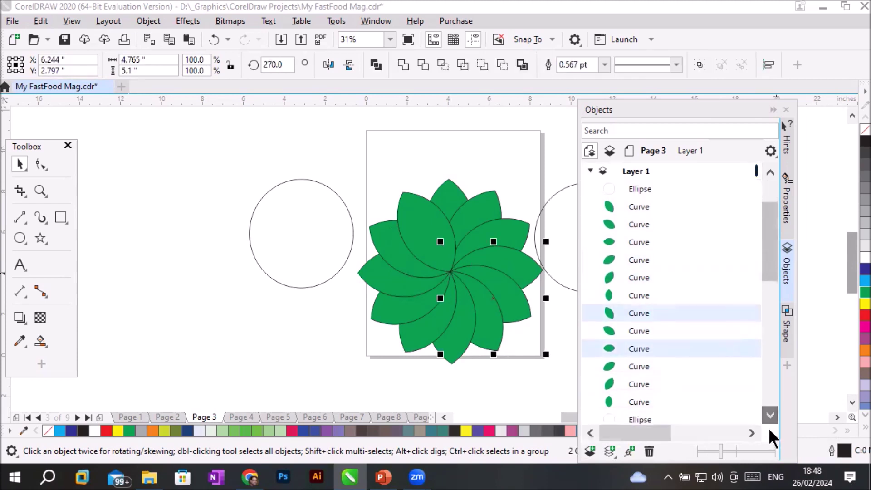
pyautogui.keyDown('ctrl'); pyautogui.click(632, 384); pyautogui.keyUp('ctrl')
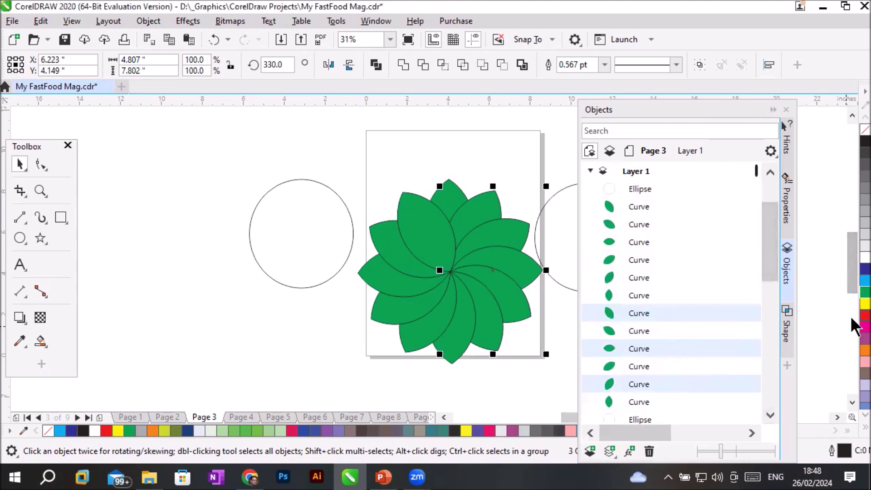
pyautogui.click(864, 315)
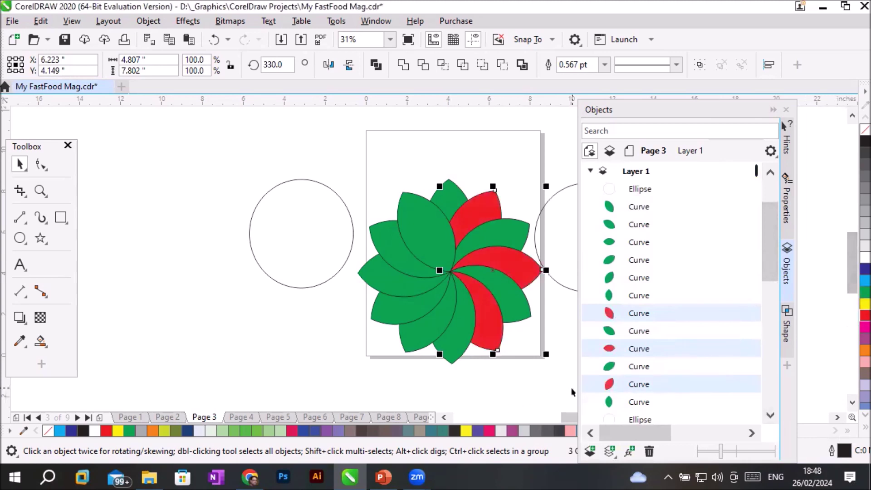
pyautogui.hotkey('ctrl', 'z')
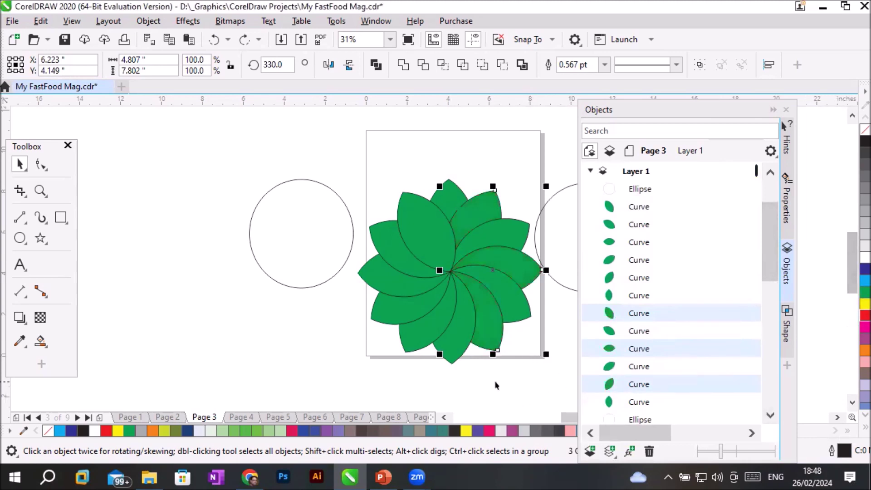
# - Fill every other petal around the whole flower with red, six petals in total, and deselect them
pyautogui.click(625, 209)
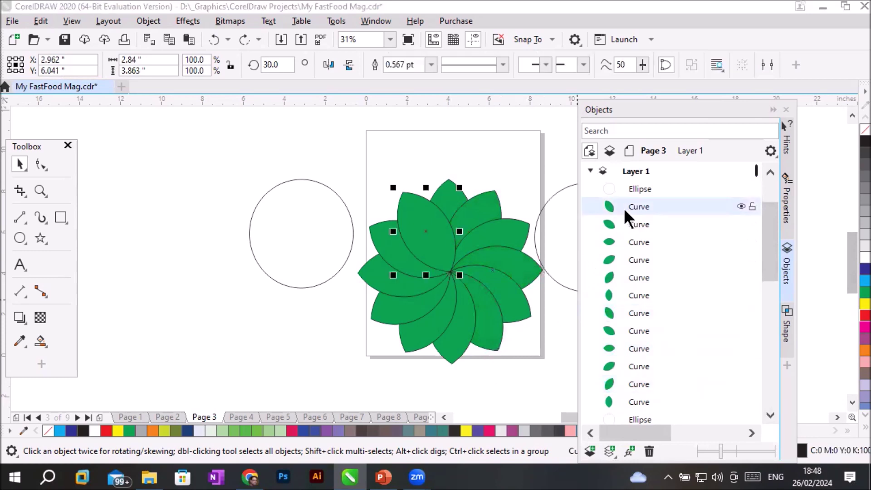
pyautogui.keyDown('ctrl'); pyautogui.click(636, 244); pyautogui.keyUp('ctrl')
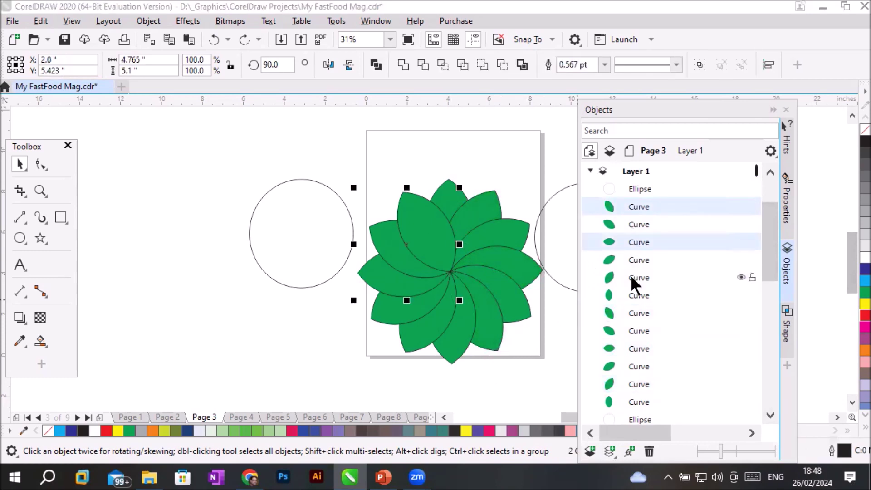
pyautogui.keyDown('ctrl'); pyautogui.click(636, 279); pyautogui.keyUp('ctrl')
pyautogui.keyDown('ctrl'); pyautogui.click(638, 314); pyautogui.keyUp('ctrl')
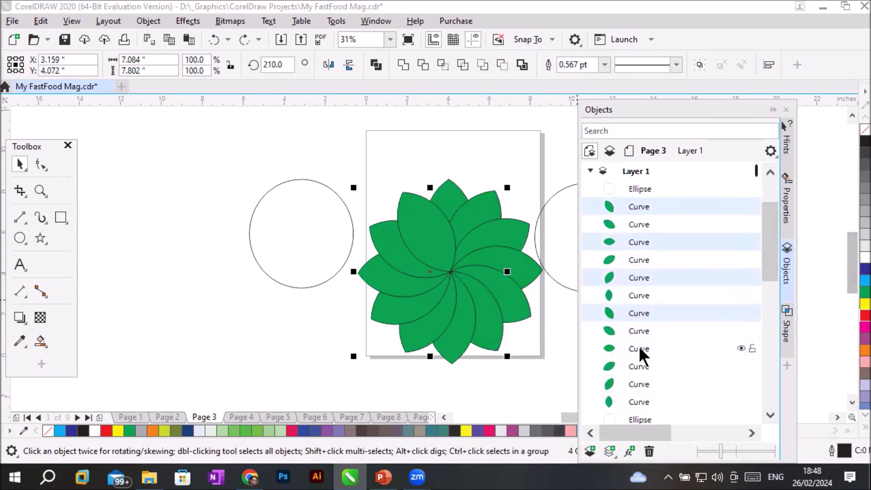
pyautogui.keyDown('ctrl'); pyautogui.click(640, 350); pyautogui.keyUp('ctrl')
pyautogui.keyDown('ctrl'); pyautogui.click(643, 384); pyautogui.keyUp('ctrl')
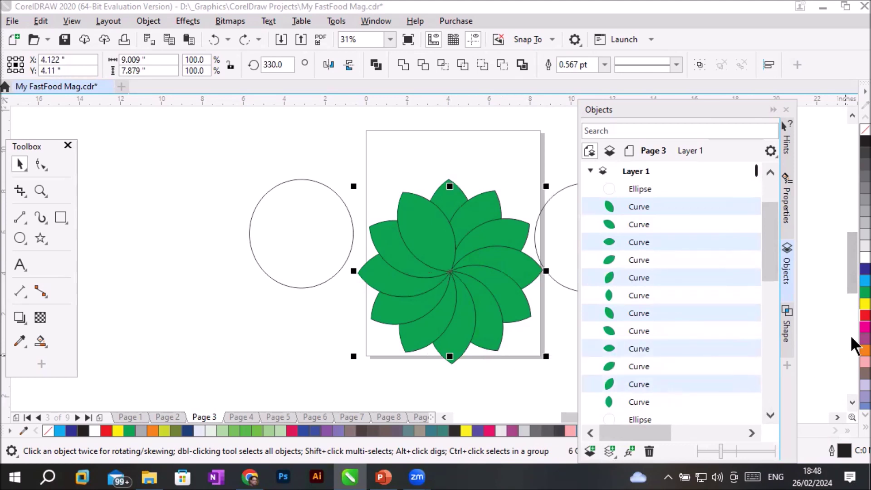
pyautogui.click(861, 315)
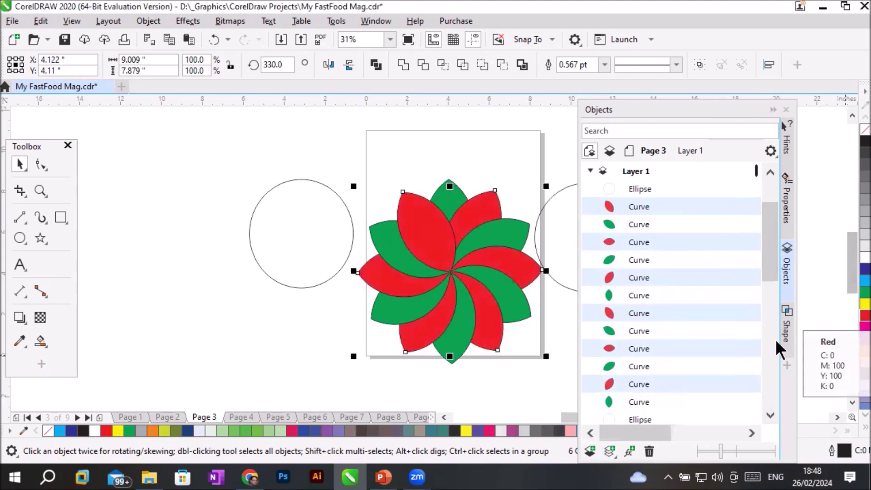
pyautogui.click(272, 359)
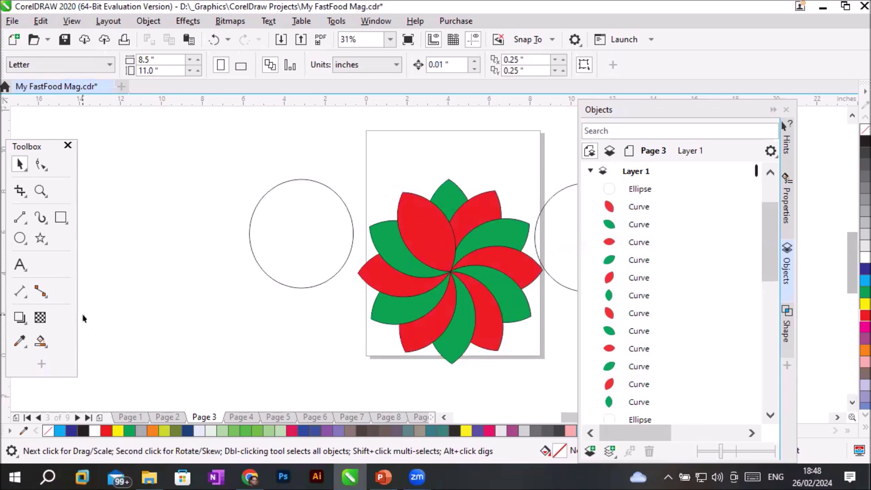
# - Draw a rectangle about 4.47 by 4.27 inches and reshape the left circle into a 4.43 by 2.65 inch ellipse overlapping its right edge
pyautogui.click(62, 219)
pyautogui.moveTo(112, 174); pyautogui.dragTo(204, 261)
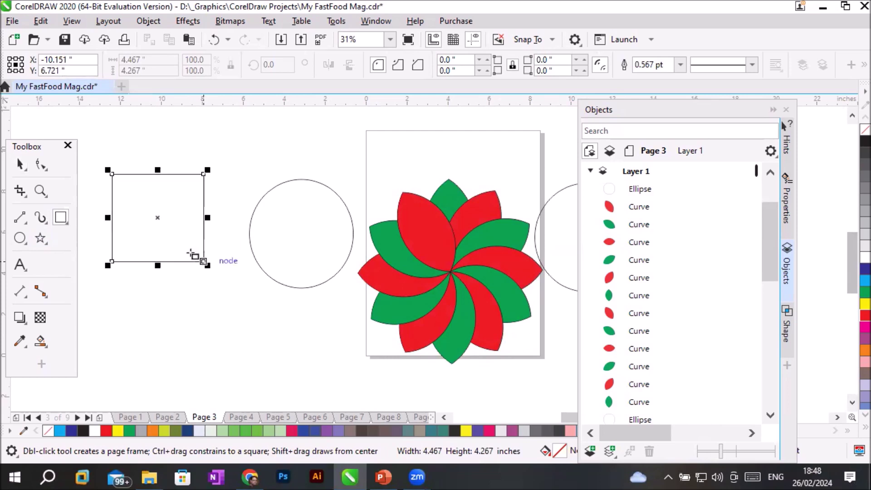
pyautogui.click(19, 164)
pyautogui.moveTo(286, 281); pyautogui.dragTo(184, 267)
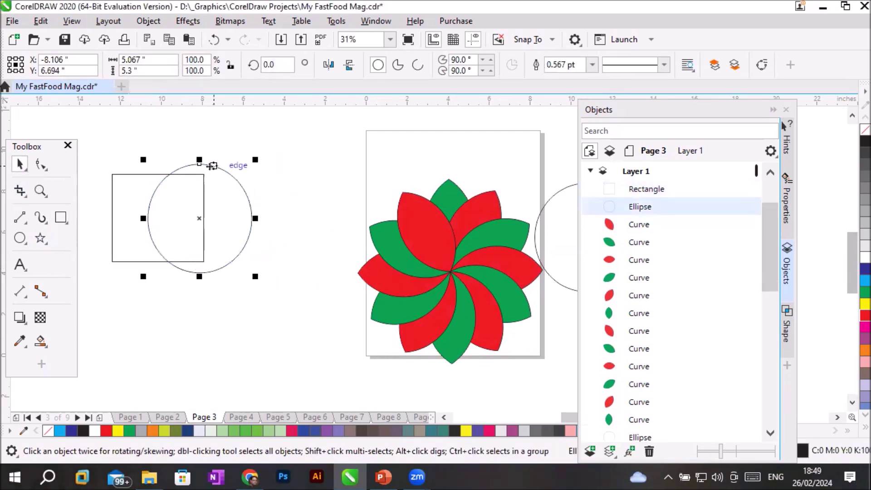
pyautogui.moveTo(199, 159); pyautogui.dragTo(172, 193)
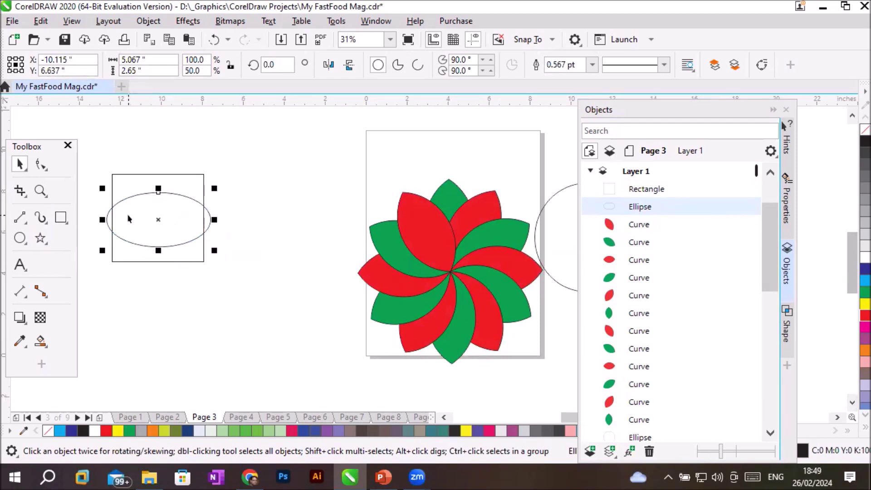
pyautogui.moveTo(104, 219); pyautogui.dragTo(251, 219)
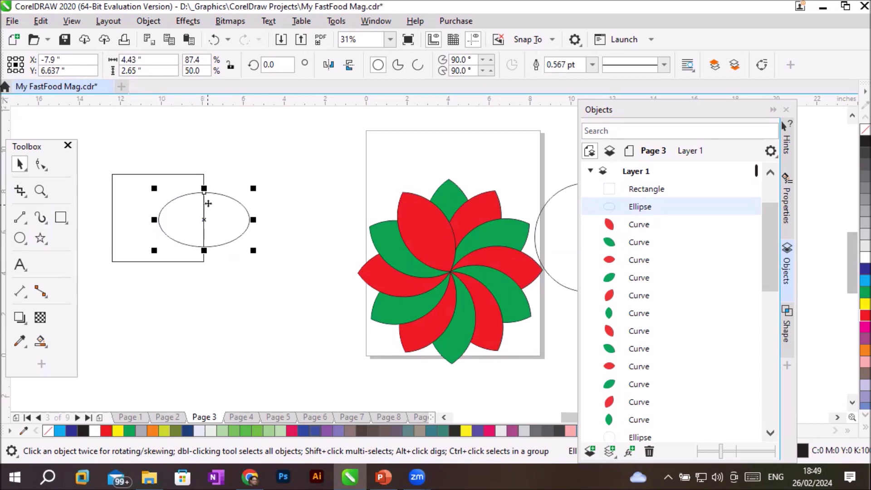
# - Intersect the ellipse with the rectangle using the Shape docker, leaving both the original source and target objects, and deselect the result
pyautogui.moveTo(103, 158); pyautogui.dragTo(272, 307)
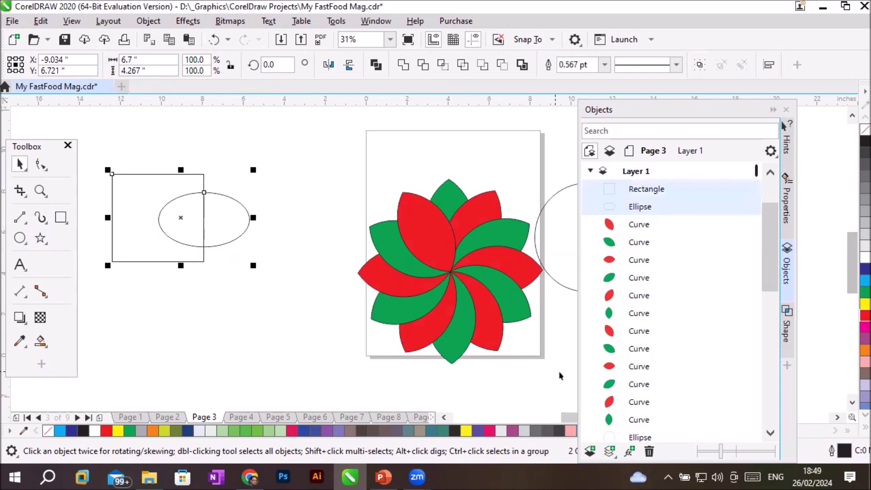
pyautogui.click(787, 335)
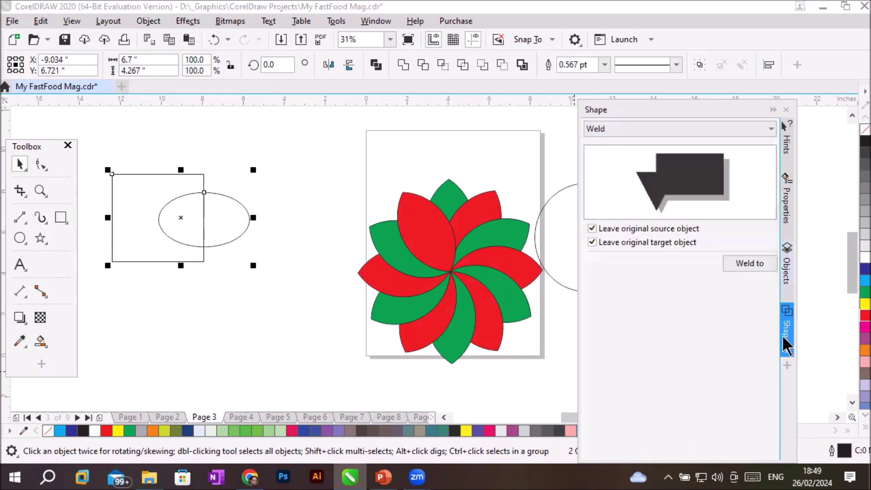
pyautogui.click(752, 129)
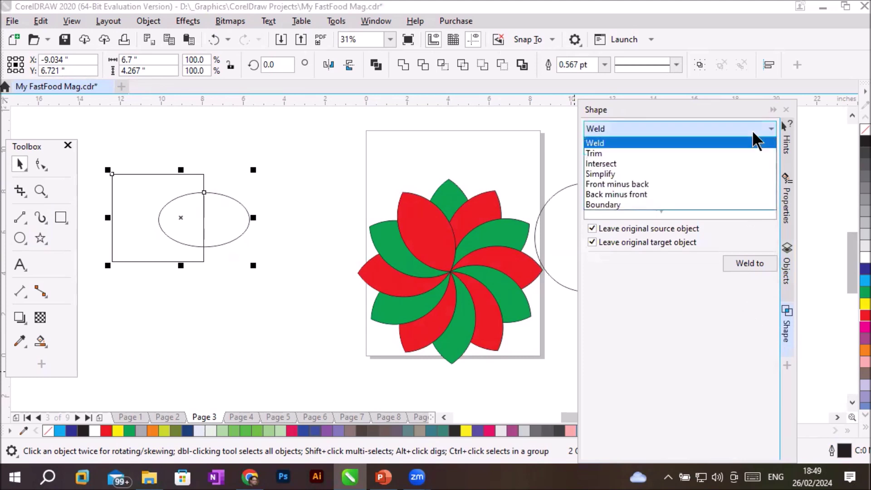
pyautogui.click(728, 162)
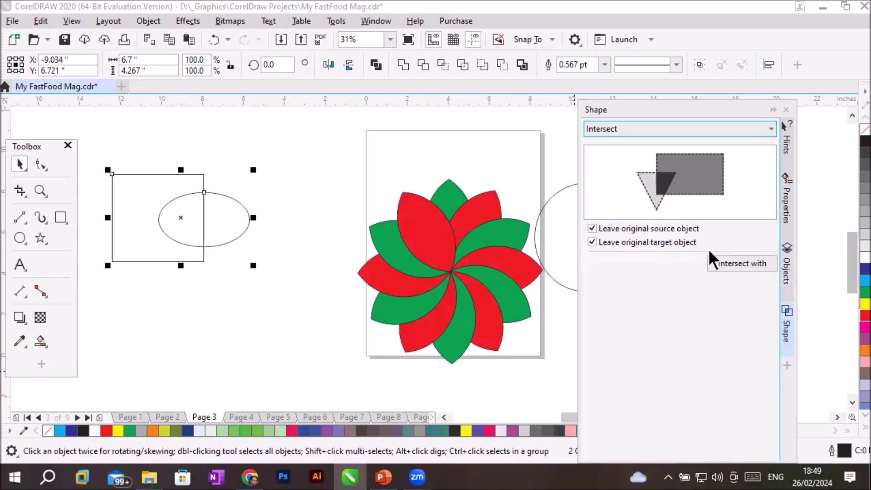
pyautogui.click(725, 260)
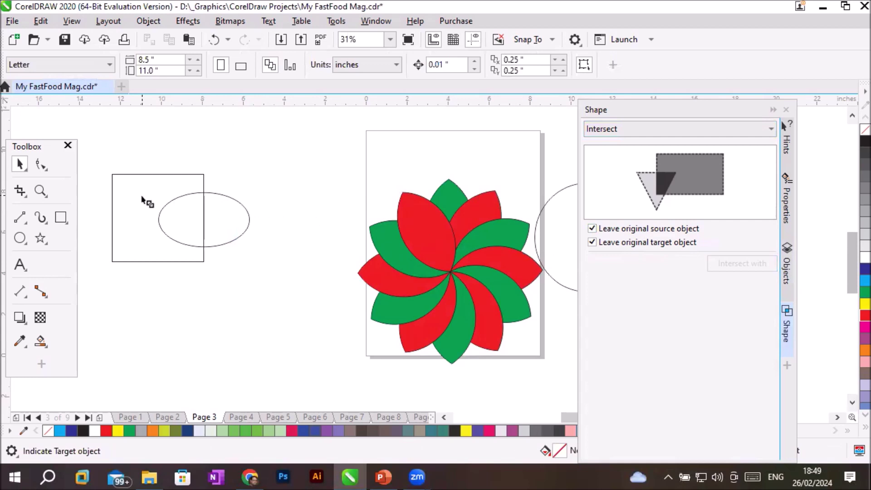
pyautogui.click(146, 175)
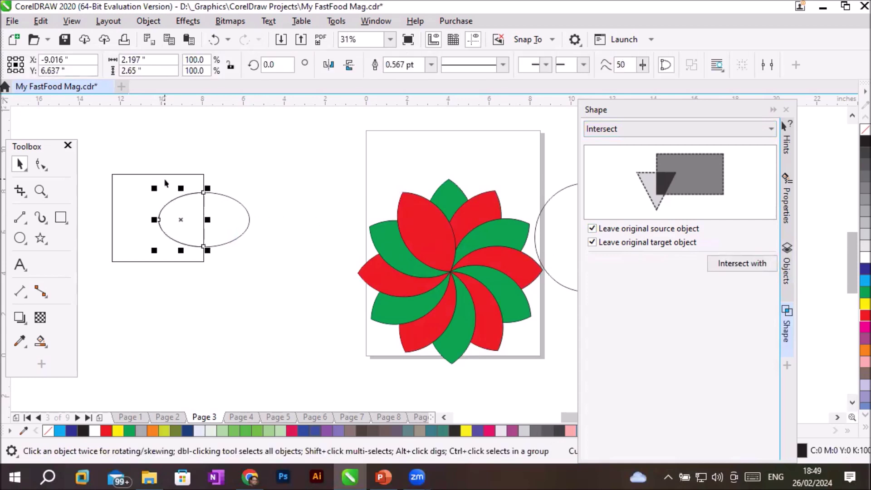
pyautogui.click(183, 299)
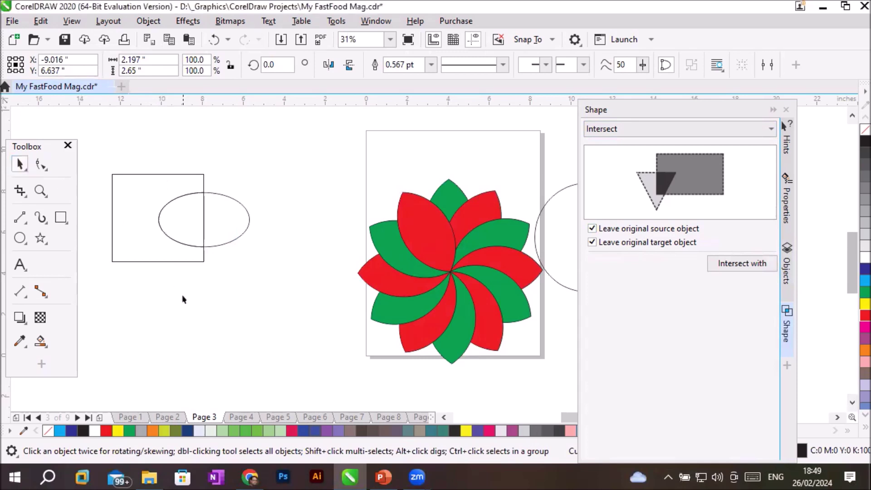
# - Separate the half-ellipse intersection from its originals, placing the rectangle below it with the ellipse beside the rectangle
pyautogui.moveTo(202, 247); pyautogui.dragTo(296, 222)
pyautogui.moveTo(206, 262); pyautogui.dragTo(243, 356)
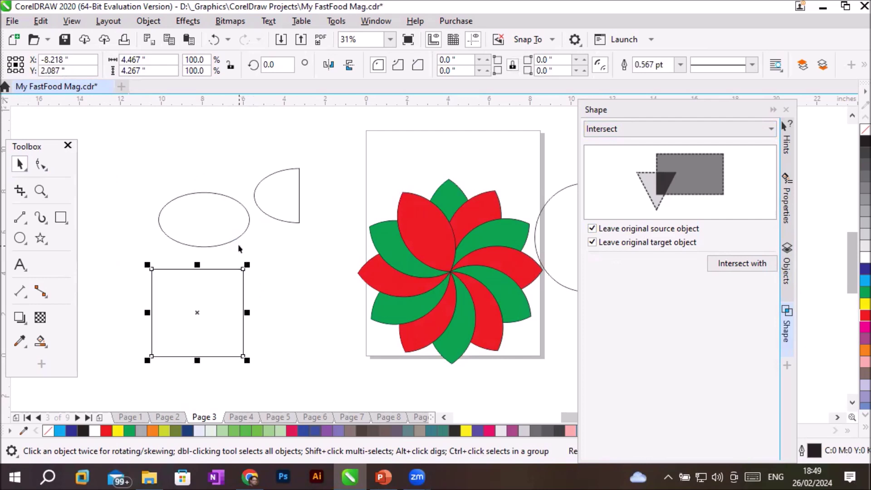
pyautogui.moveTo(237, 242); pyautogui.dragTo(331, 328)
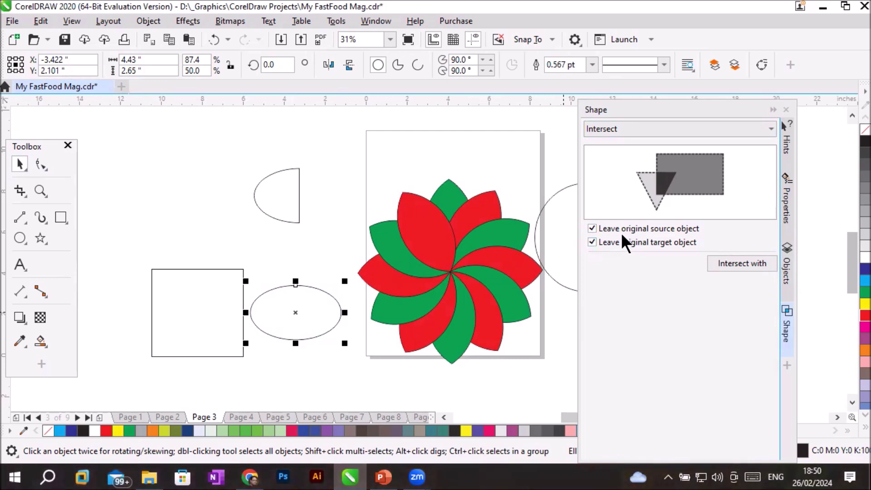
pyautogui.click(300, 210)
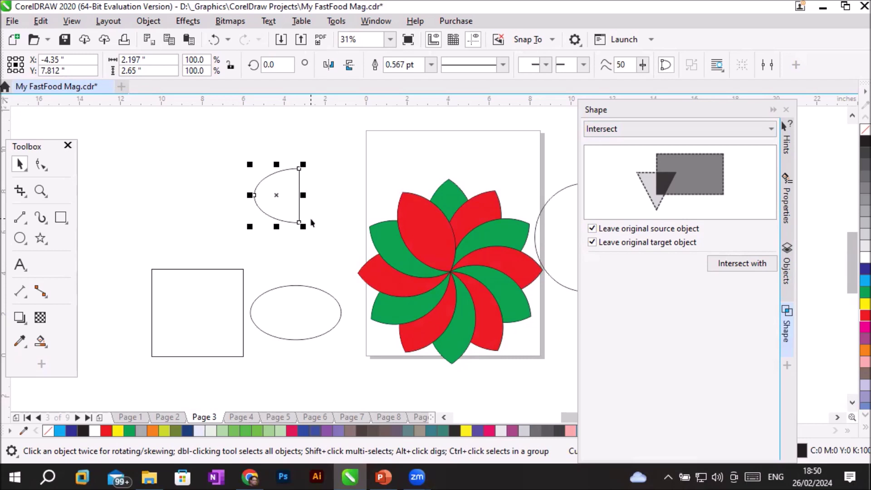
pyautogui.click(312, 241)
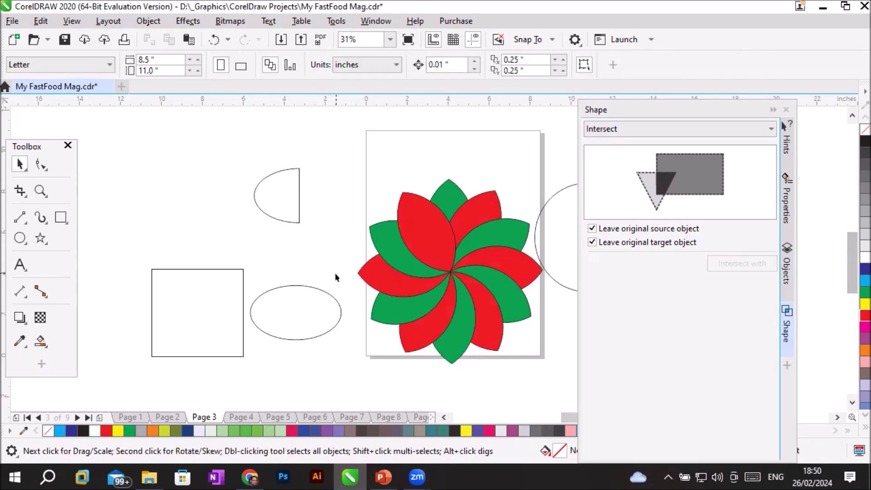
# - Draw a wide ellipse about 5.63 by 2.27 inches above the rectangle and a second ellipse about 3.63 by 3.7 inches overlapping its lower part
pyautogui.click(609, 124)
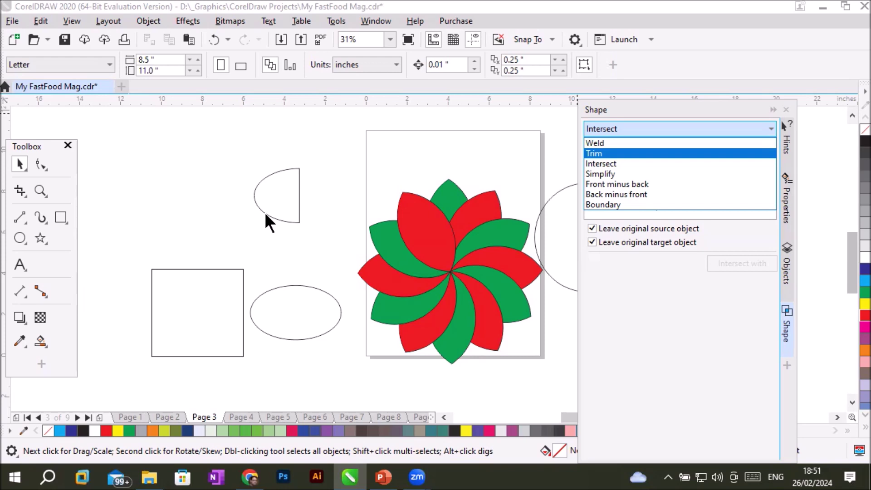
pyautogui.click(16, 233)
pyautogui.moveTo(112, 136); pyautogui.dragTo(196, 181)
pyautogui.click(20, 238)
pyautogui.moveTo(136, 138); pyautogui.dragTo(253, 186)
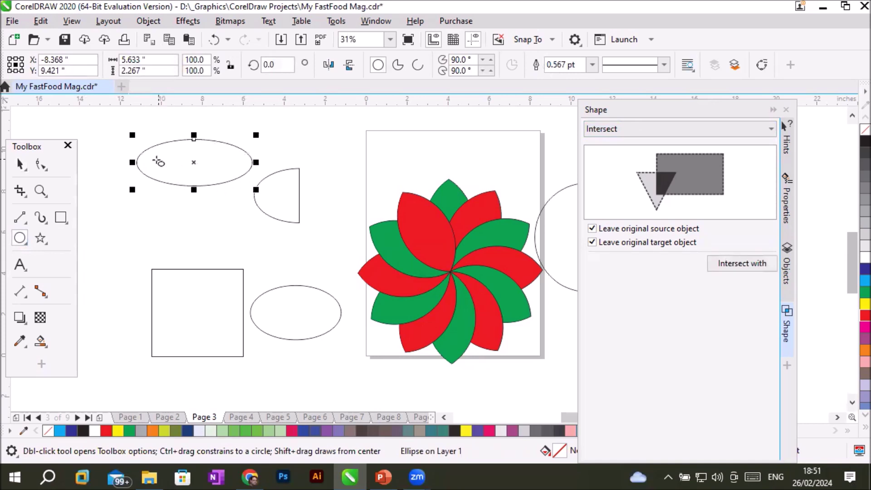
pyautogui.moveTo(159, 160); pyautogui.dragTo(234, 235)
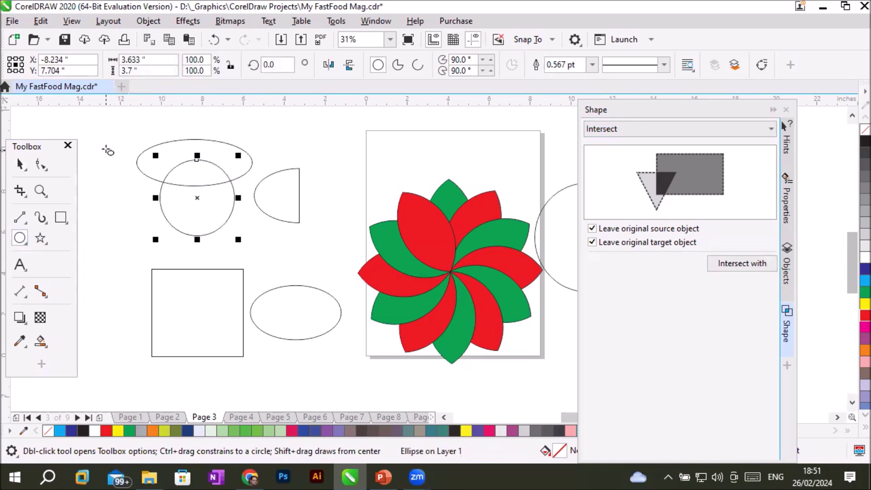
# - Intersect the two new overlapping ellipses with the originals kept, and move the intersection piece and both ellipses apart
pyautogui.click(21, 163)
pyautogui.moveTo(122, 131); pyautogui.dragTo(252, 248)
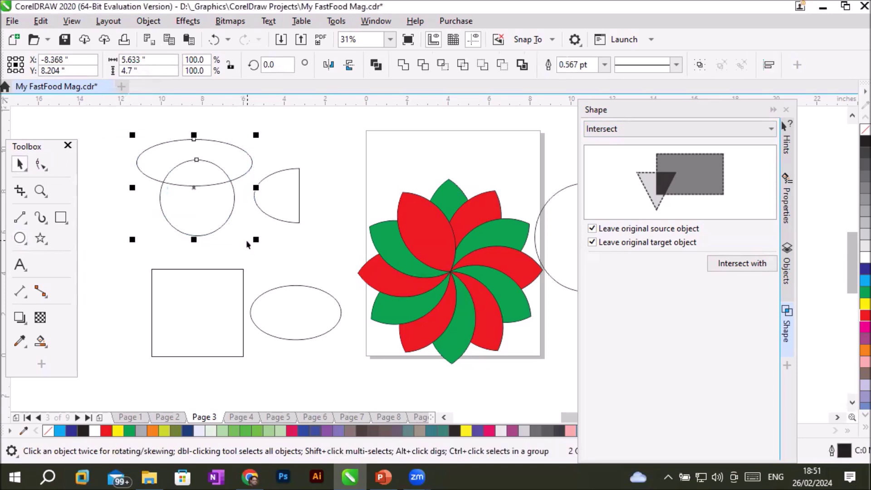
pyautogui.click(444, 64)
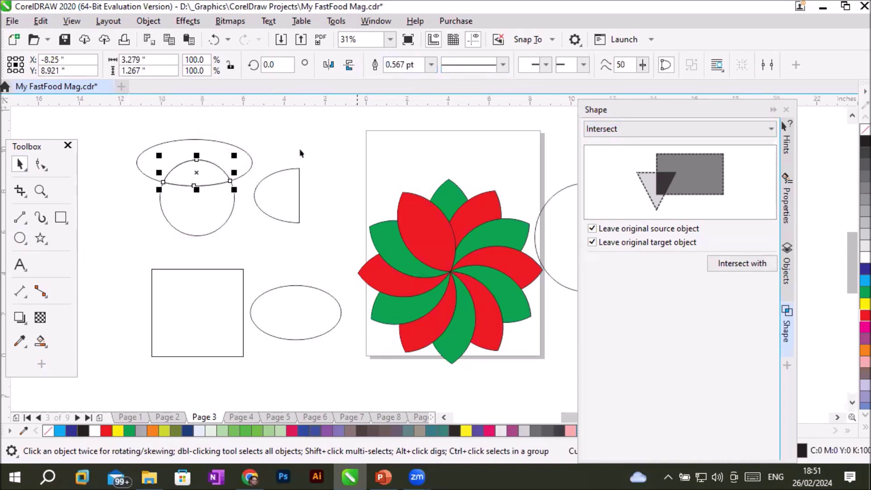
pyautogui.moveTo(196, 172); pyautogui.dragTo(340, 144)
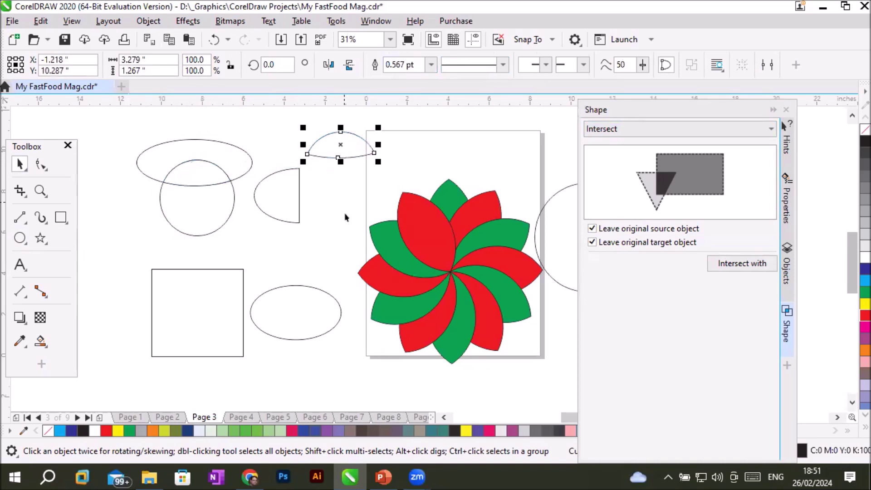
pyautogui.moveTo(225, 227); pyautogui.dragTo(235, 254)
pyautogui.moveTo(229, 180); pyautogui.dragTo(244, 168)
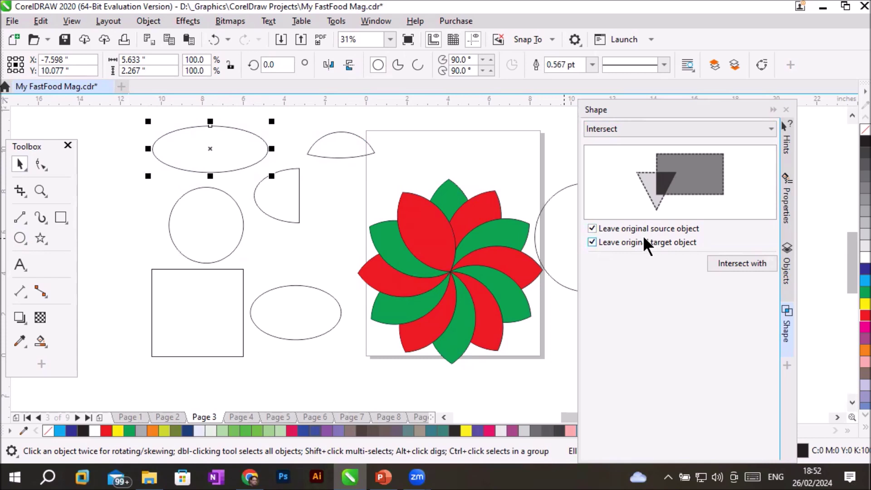
# - Undo the moves and the intersection of the two overlapping ellipses
pyautogui.hotkey('ctrl', 'z')
pyautogui.hotkey('ctrl', 'z')
pyautogui.hotkey('ctrl', 'z')
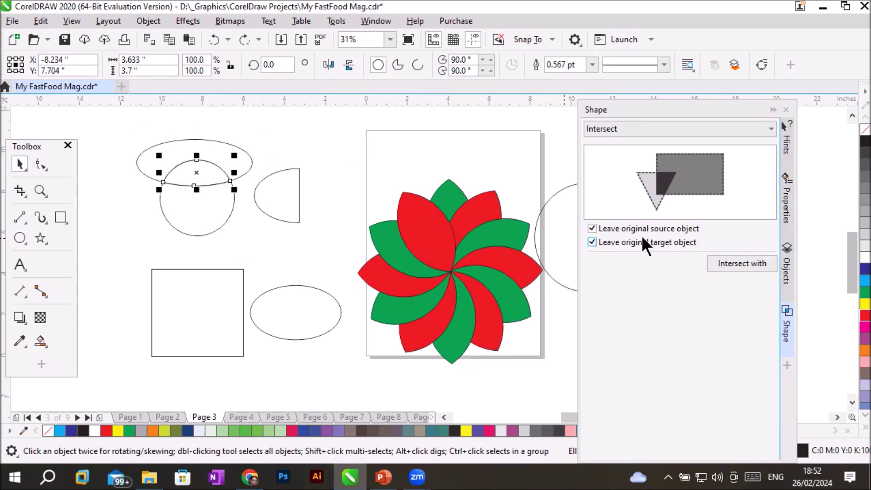
pyautogui.hotkey('ctrl', 'z')
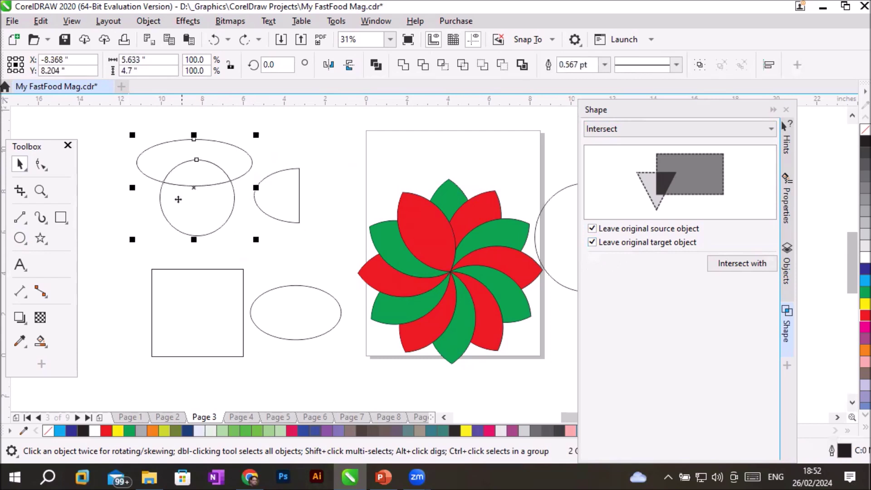
# - Intersect the two overlapping ellipses without leaving the original source or target object, and move the resulting piece upward
pyautogui.click(594, 228)
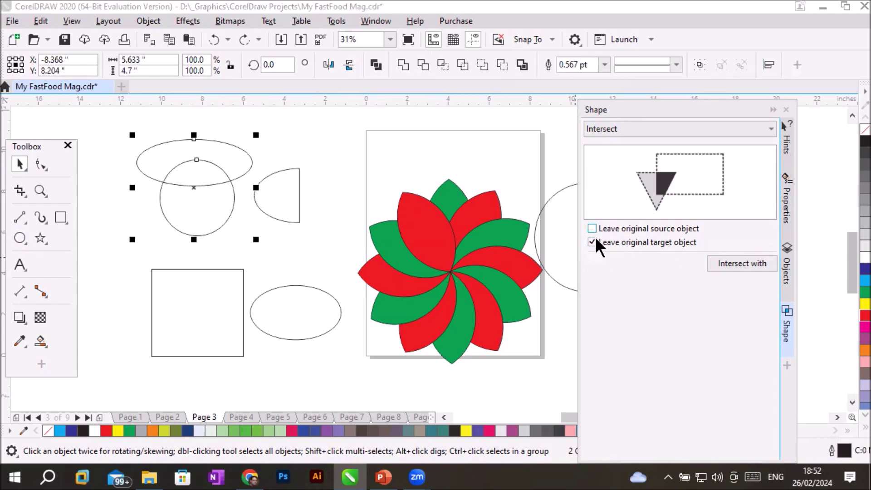
pyautogui.click(592, 241)
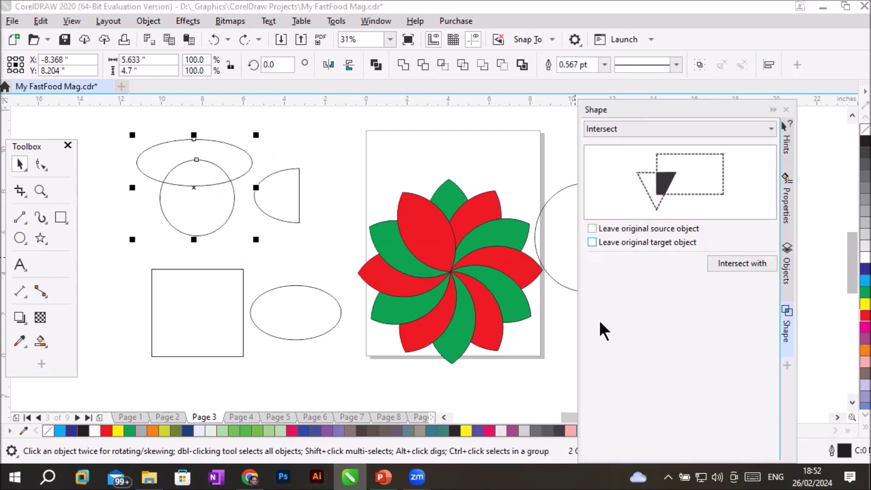
pyautogui.click(740, 264)
pyautogui.click(206, 172)
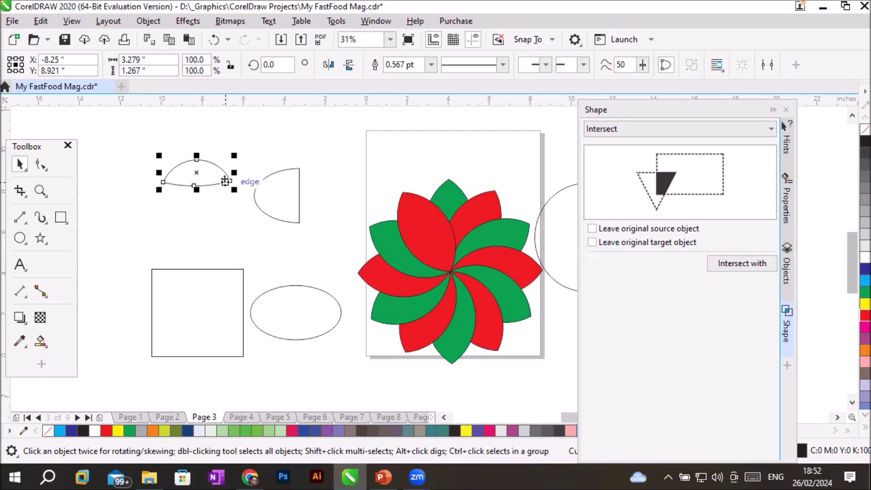
pyautogui.click(246, 153)
pyautogui.moveTo(210, 184); pyautogui.dragTo(201, 138)
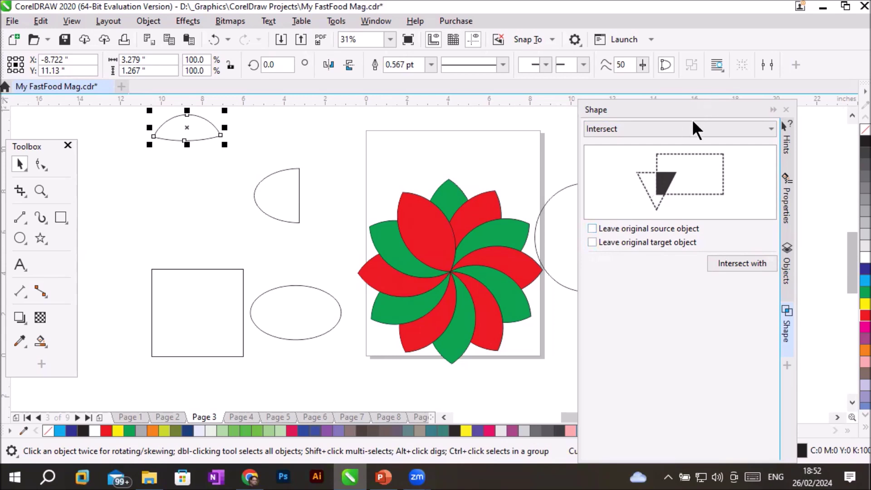
# - Move the ellipse beside the rectangle up over the page's edge, and draw a flat ellipse about 7.23 by 1.2 inches across the rectangle's middle
pyautogui.click(675, 129)
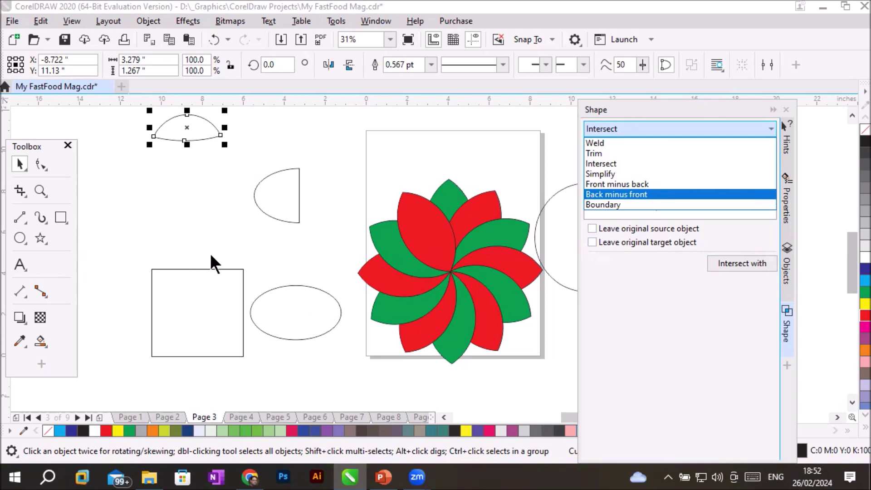
pyautogui.click(280, 284)
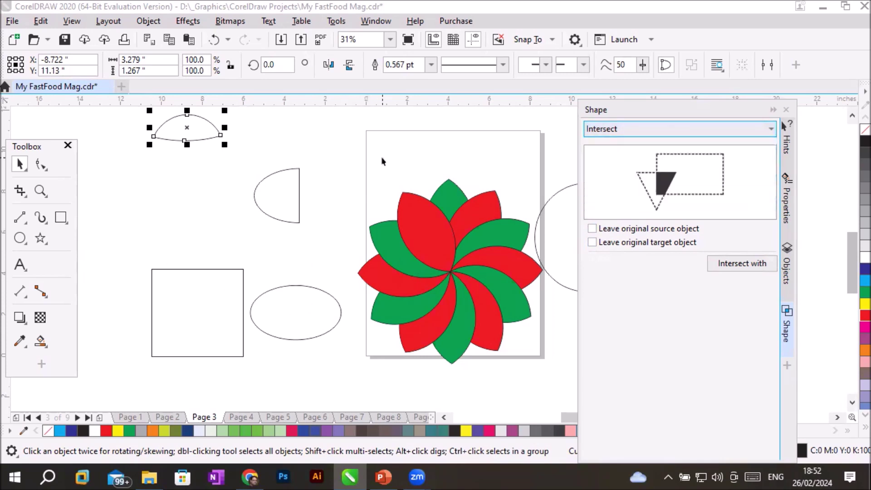
pyautogui.moveTo(325, 291); pyautogui.dragTo(377, 146)
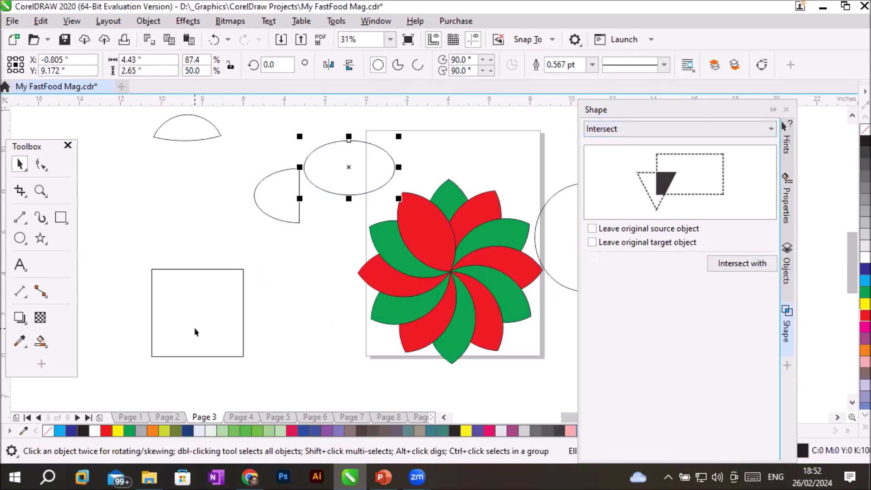
pyautogui.click(20, 236)
pyautogui.moveTo(127, 303); pyautogui.dragTo(274, 326)
# - Trim the flat ellipse's area out of the rectangle and deselect the result
pyautogui.press('space')
pyautogui.moveTo(104, 218); pyautogui.dragTo(285, 379)
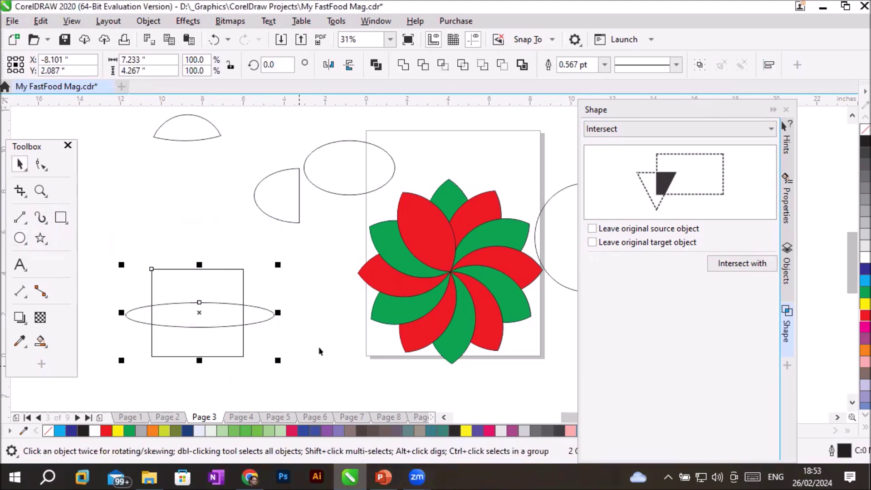
pyautogui.click(423, 60)
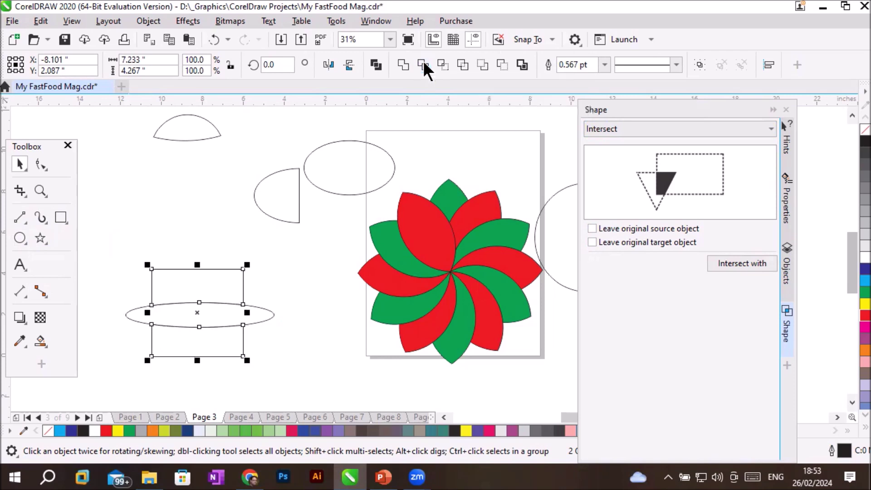
pyautogui.click(249, 278)
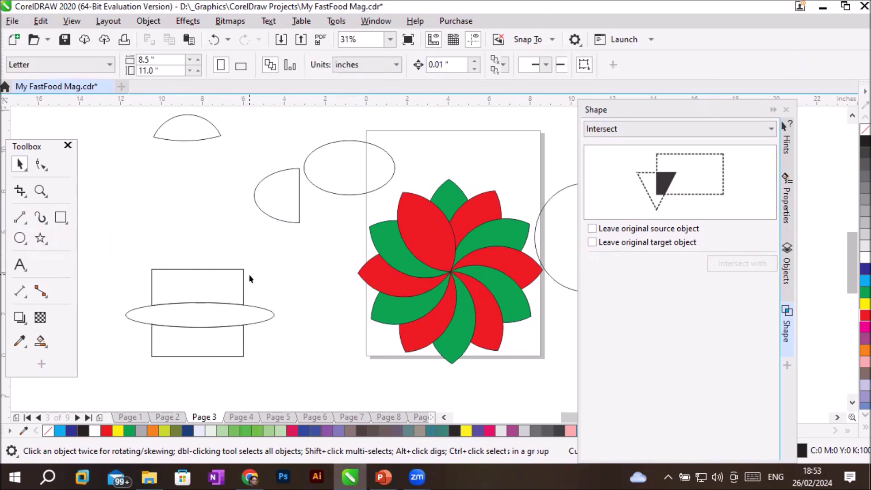
# - Move the trimmed rectangle upward and the flat ellipse below it so that they are apart
pyautogui.click(243, 278)
pyautogui.moveTo(243, 278); pyautogui.dragTo(243, 243)
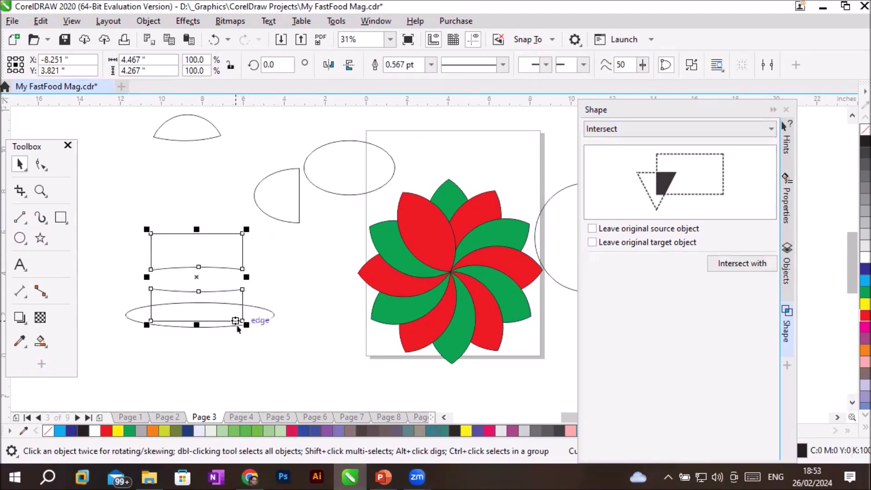
pyautogui.moveTo(272, 320); pyautogui.dragTo(341, 351)
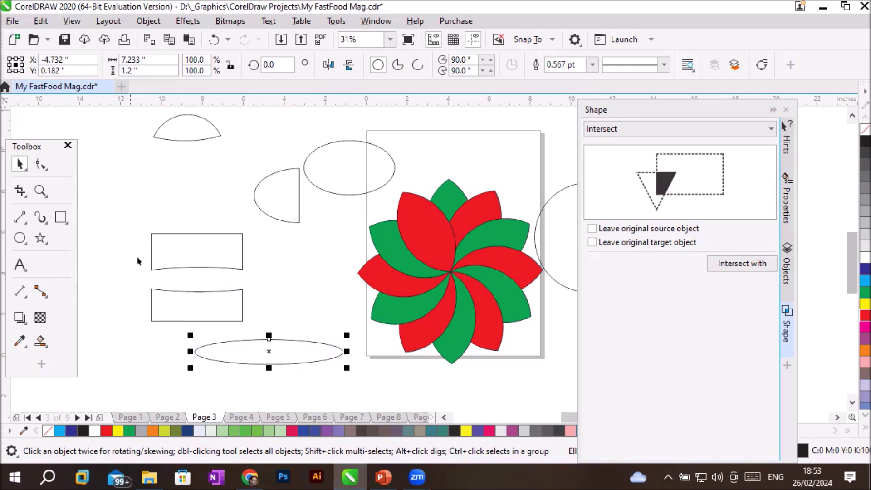
# - Move the trimmed rectangle up and slightly left, and break its curve apart into two separate halves
pyautogui.click(165, 269)
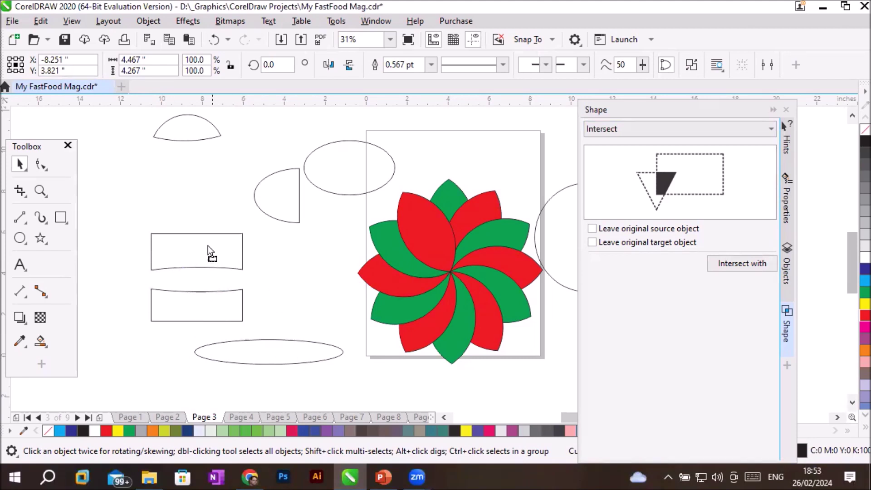
pyautogui.scroll(2, 196, 247)
pyautogui.scroll(-2, 195, 248)
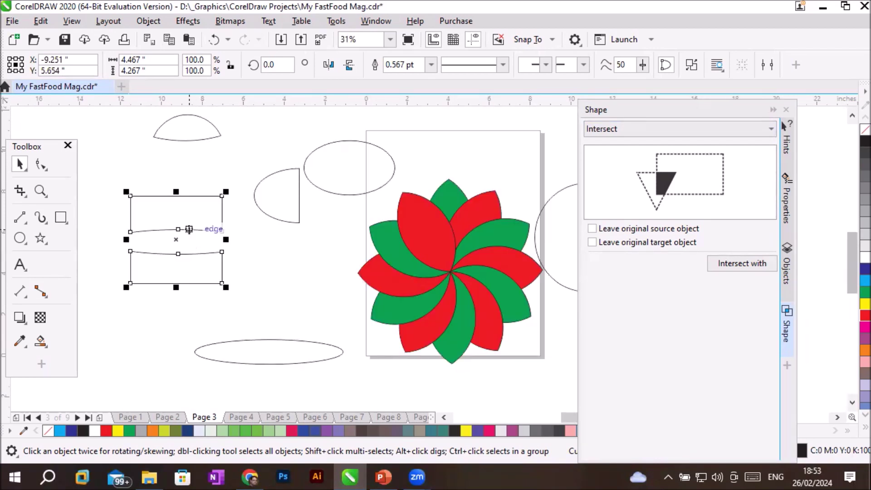
pyautogui.rightClick(191, 232)
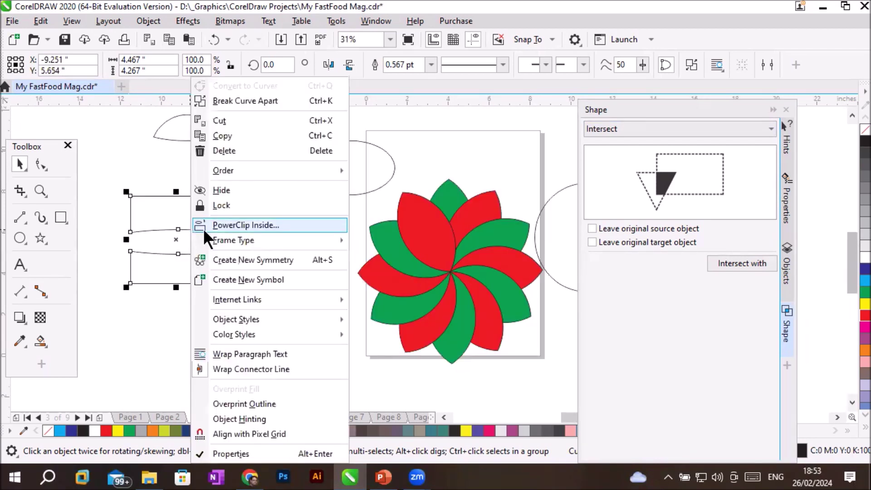
pyautogui.click(265, 101)
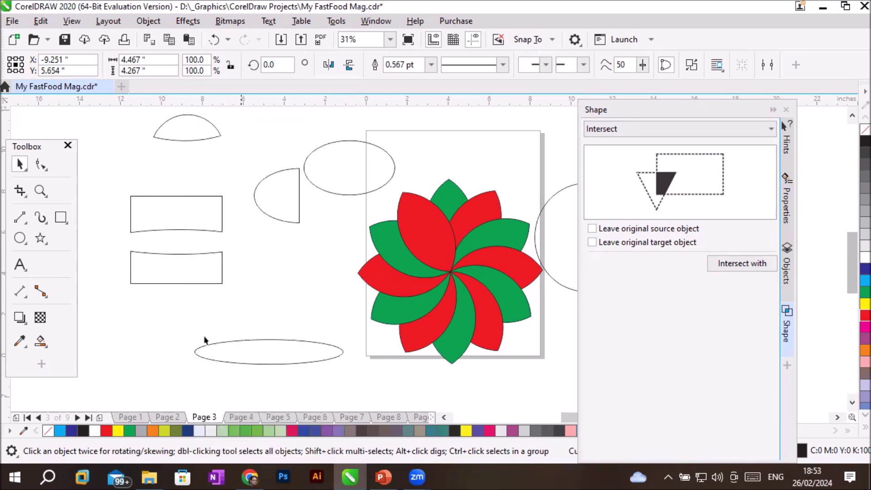
# - Fill the trimmed rectangle's upper half with dark blue and its lower half with red, and deselect
pyautogui.click(181, 257)
pyautogui.click(193, 230)
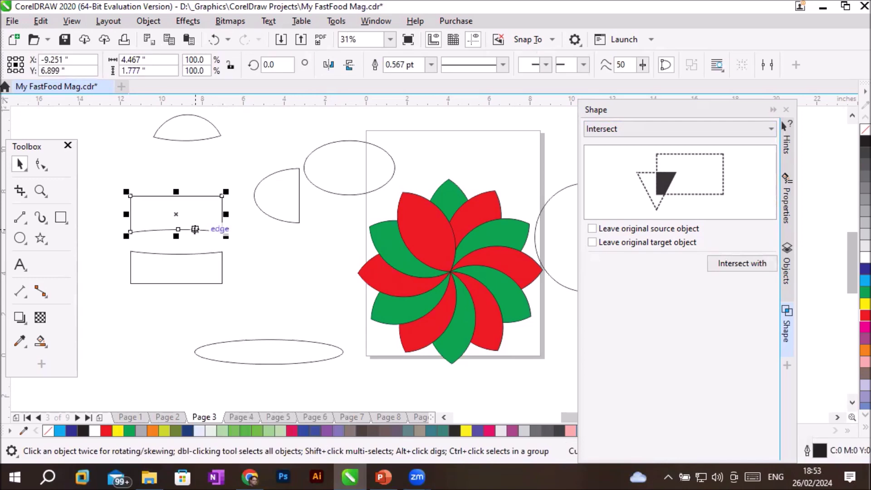
pyautogui.click(864, 270)
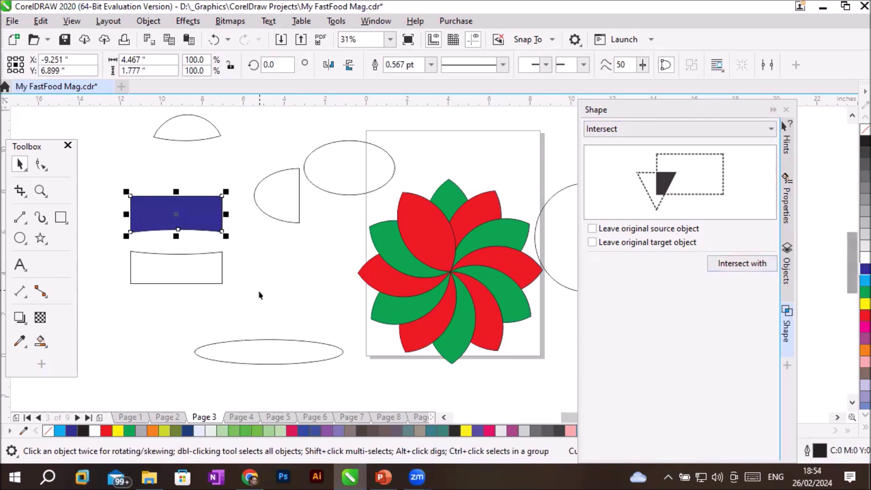
pyautogui.click(218, 284)
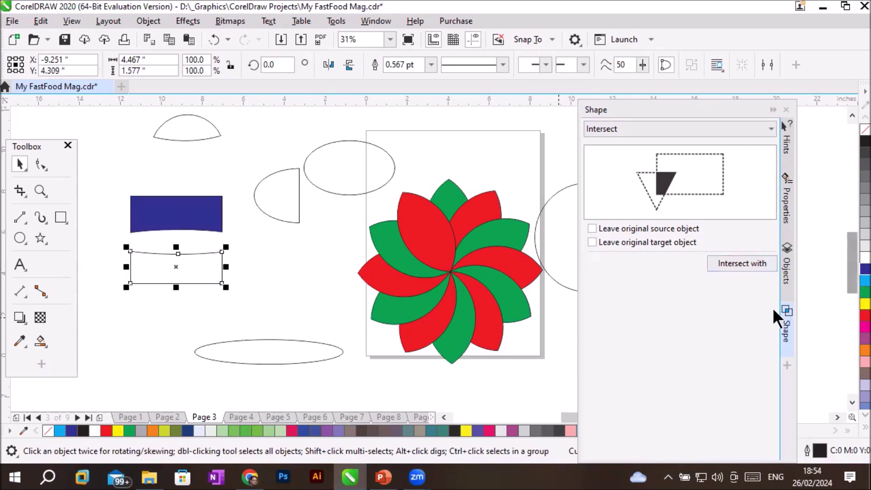
pyautogui.click(864, 315)
pyautogui.click(281, 309)
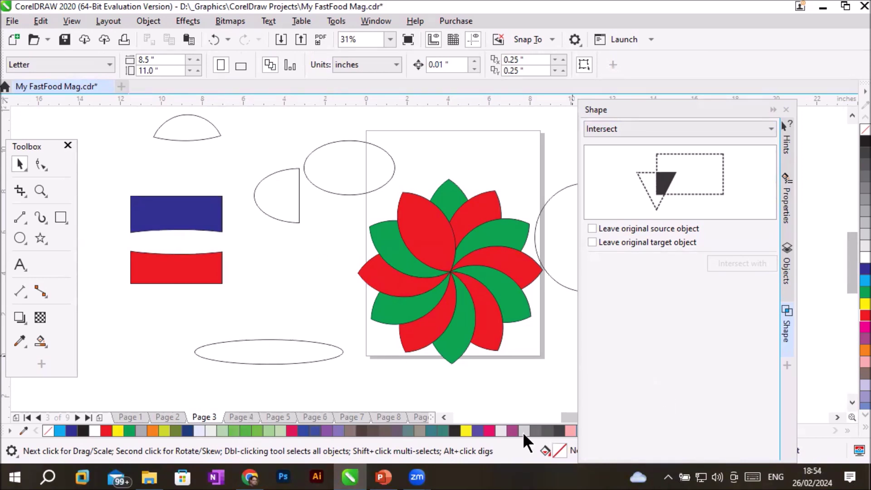
# - Collapse the Shape docker, move the large circle right of the page, and draw a thin rectangle about 7.03 by 0.2 inches across its upper part
pyautogui.click(773, 110)
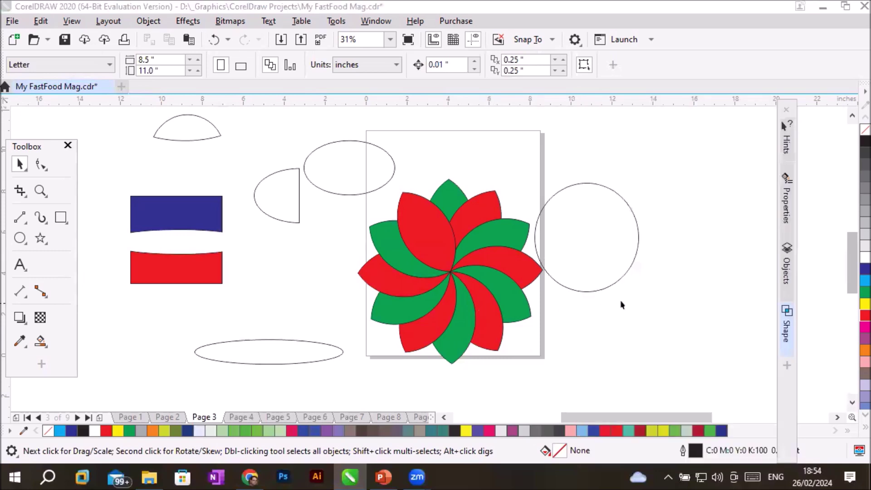
pyautogui.moveTo(633, 262); pyautogui.dragTo(700, 254)
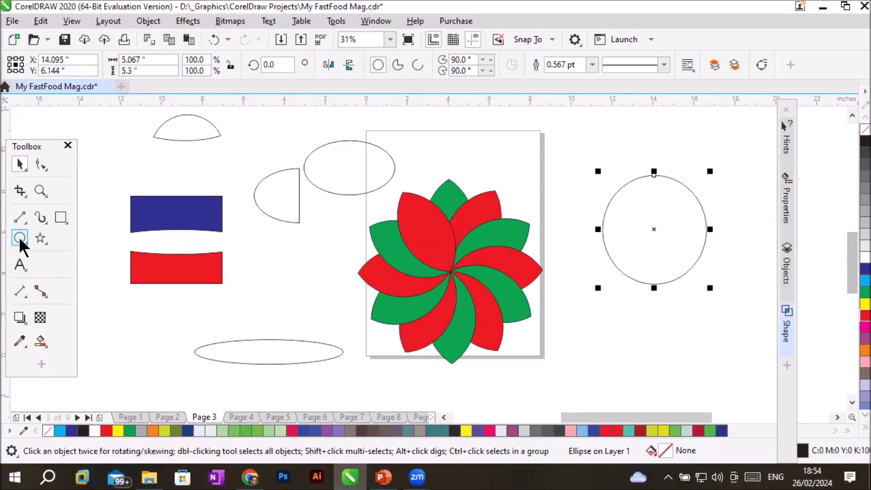
pyautogui.click(61, 217)
pyautogui.moveTo(583, 196); pyautogui.dragTo(726, 200)
pyautogui.press('space')
# - Duplicate the thin rectangle four times, evenly spaced down across the circle
pyautogui.hotkey('ctrl', 'd')
pyautogui.hotkey('ctrl', 'd')
pyautogui.hotkey('ctrl', 'd')
pyautogui.hotkey('ctrl', 'd')
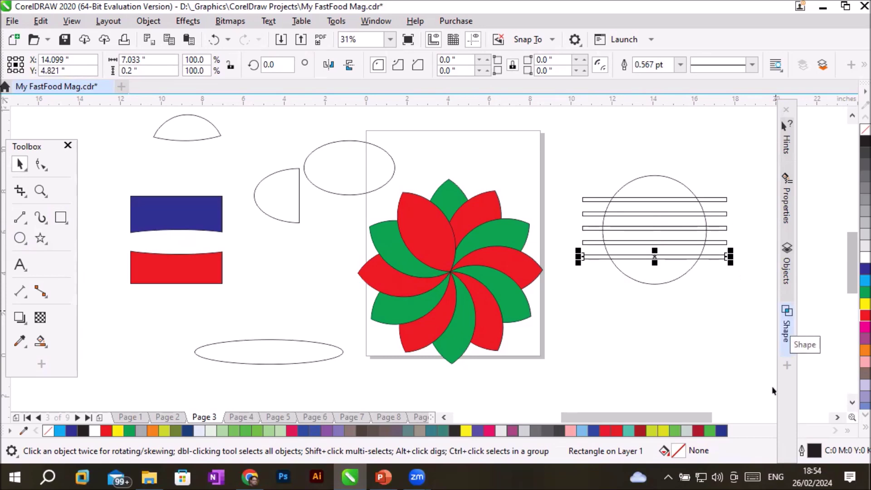
# - Trim the five thin rectangles out of the circle, and move the trimmed circle well to the right of them
pyautogui.moveTo(737, 295); pyautogui.dragTo(578, 169)
pyautogui.click(422, 64)
pyautogui.moveTo(636, 416); pyautogui.dragTo(681, 417)
pyautogui.moveTo(421, 189); pyautogui.dragTo(641, 190)
pyautogui.click(647, 326)
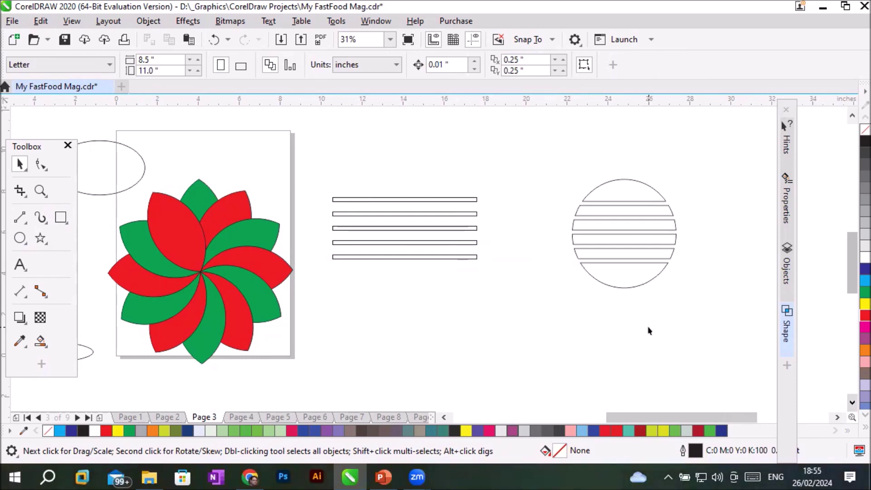
# - Break the trimmed circle's curve apart into separate bands
pyautogui.scroll(2, 651, 213)
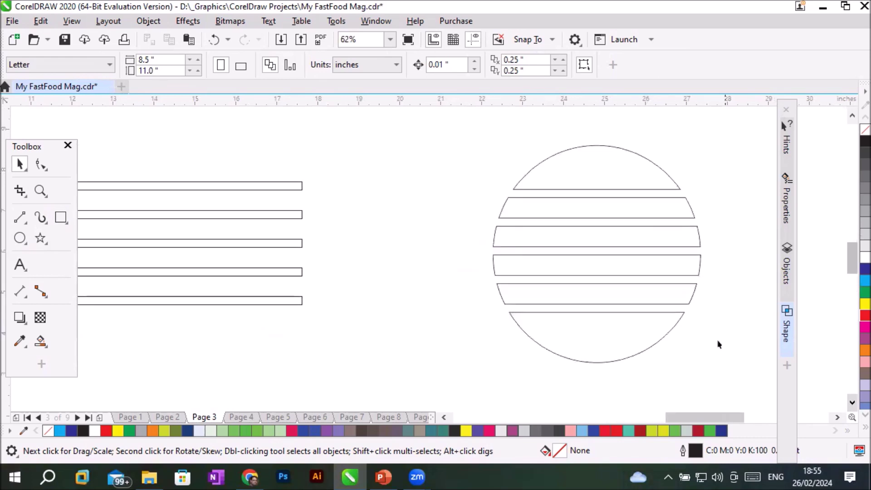
pyautogui.click(633, 203)
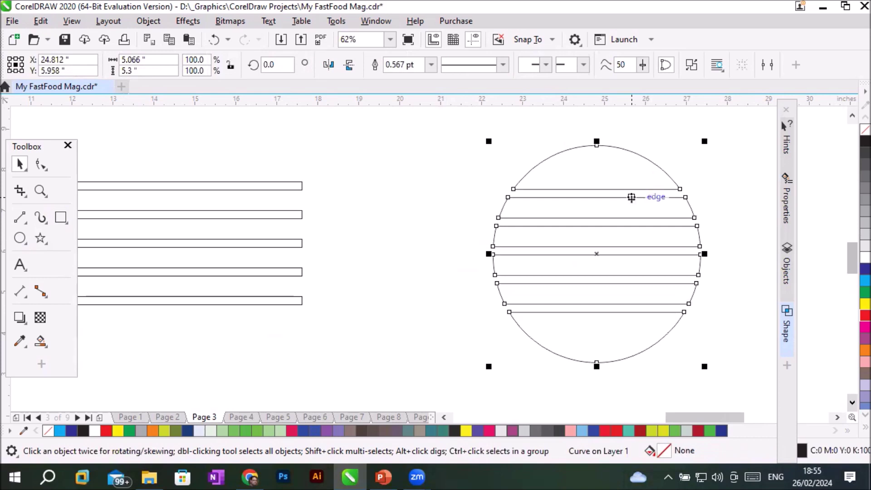
pyautogui.rightClick(631, 200)
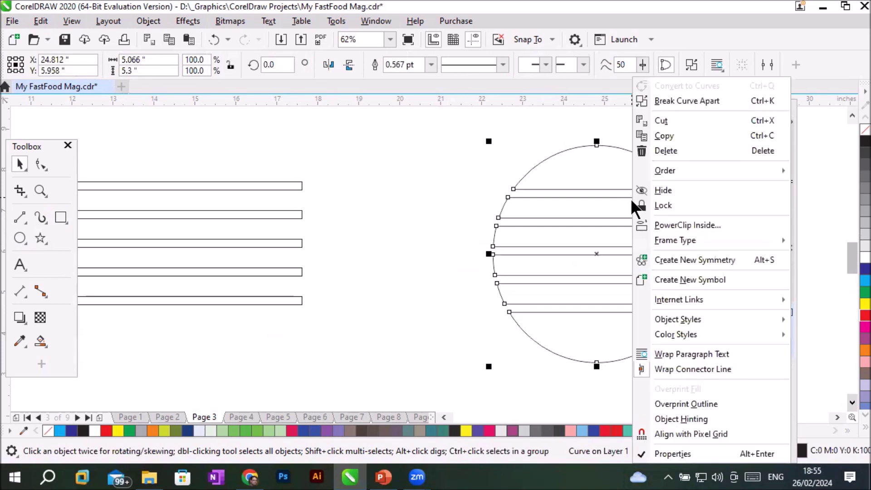
pyautogui.click(671, 100)
# - Fill the circle's topmost and bottommost segments with red
pyautogui.click(571, 154)
pyautogui.click(571, 155)
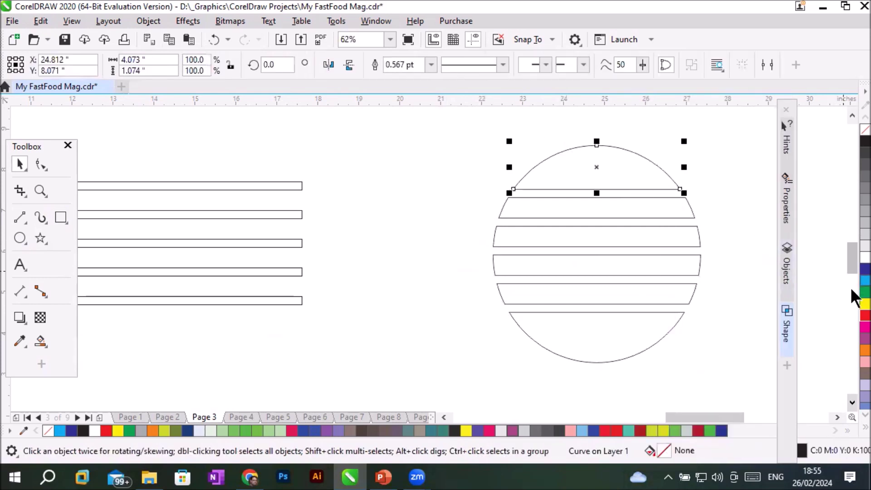
pyautogui.click(864, 316)
pyautogui.click(614, 354)
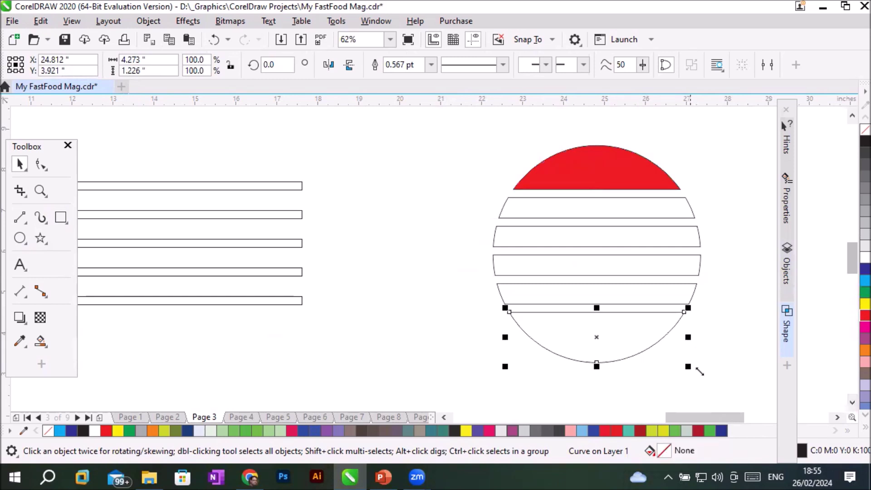
pyautogui.click(865, 315)
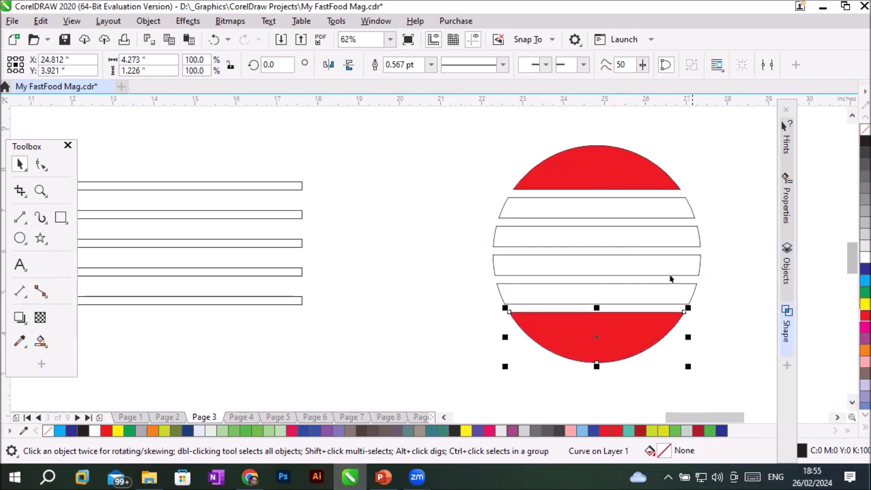
# - Fill the circle's second and fifth bands with dark blue and its two middle bands with green, and deselect
pyautogui.click(620, 216)
pyautogui.keyDown('shift'); pyautogui.click(692, 302); pyautogui.keyUp('shift')
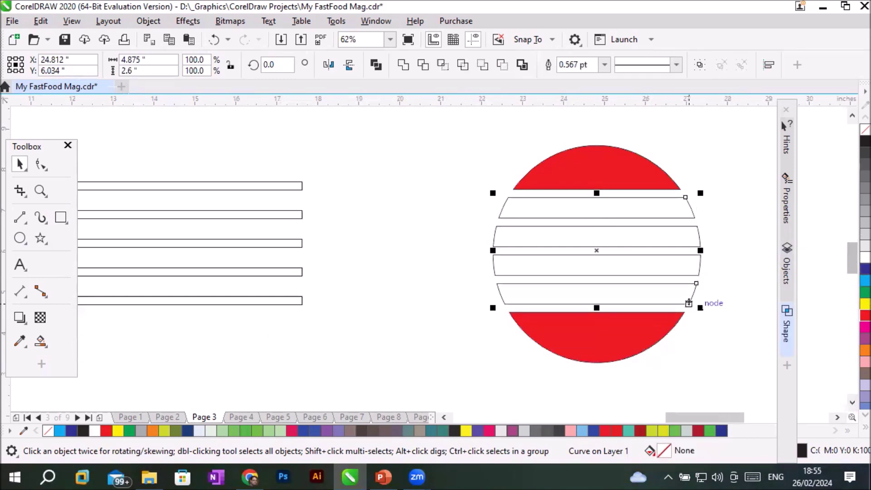
pyautogui.click(864, 269)
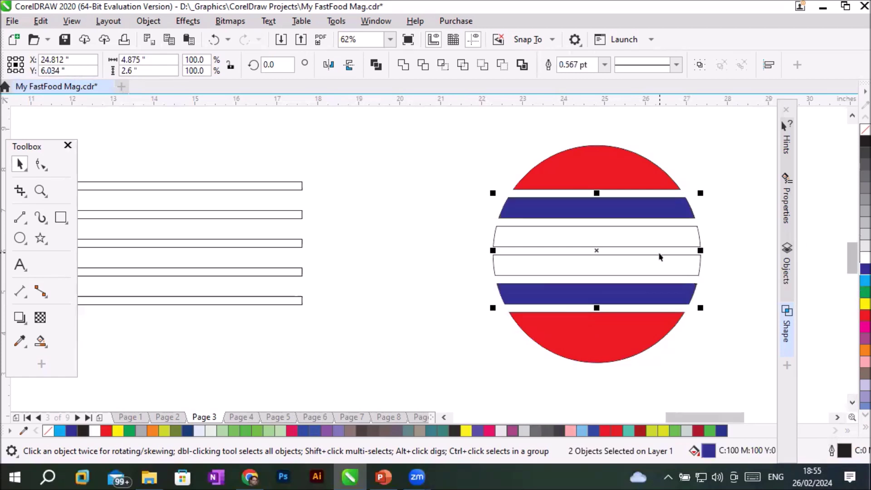
pyautogui.click(657, 240)
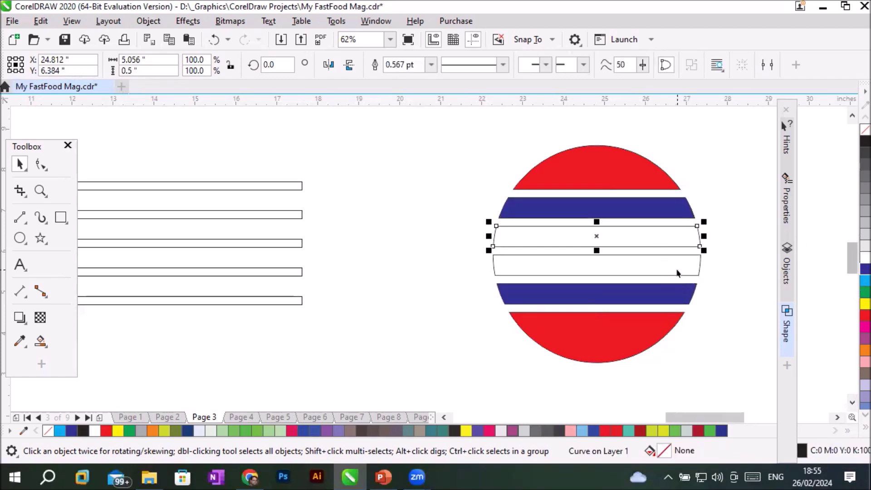
pyautogui.keyDown('shift'); pyautogui.click(676, 272); pyautogui.keyUp('shift')
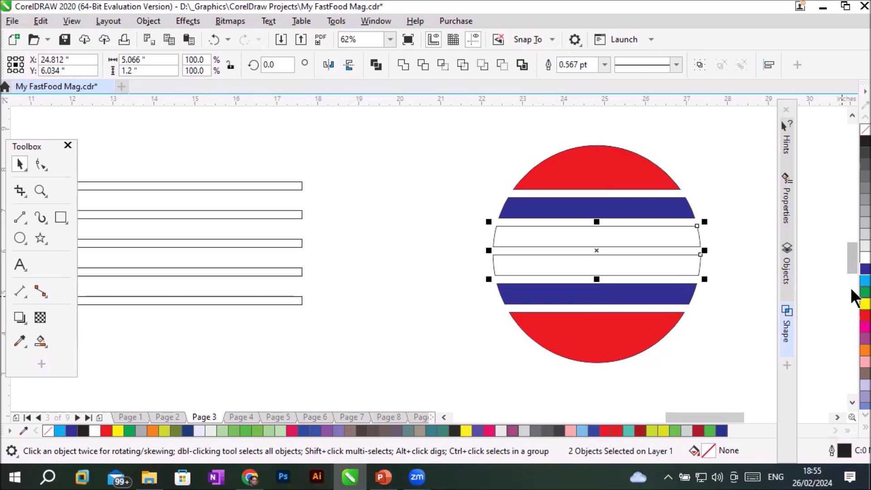
pyautogui.click(865, 291)
pyautogui.click(700, 374)
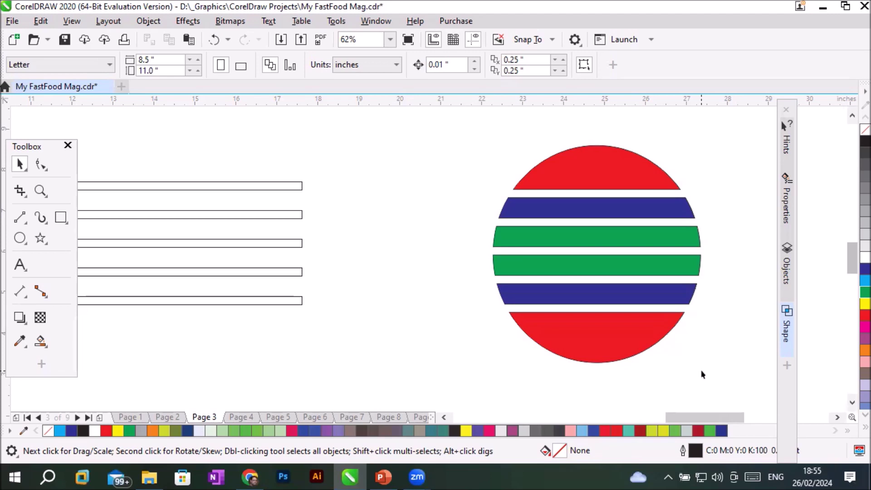
# - Add the artistic text "DELL" to the right of the striped circle and enlarge it to about 5.39 by 1.62 inches
pyautogui.click(836, 417)
pyautogui.click(836, 415)
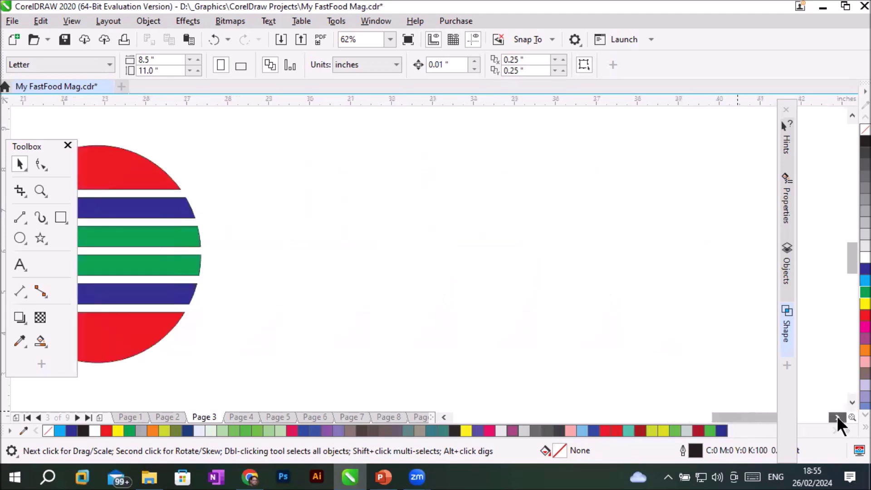
pyautogui.click(24, 267)
pyautogui.click(298, 255)
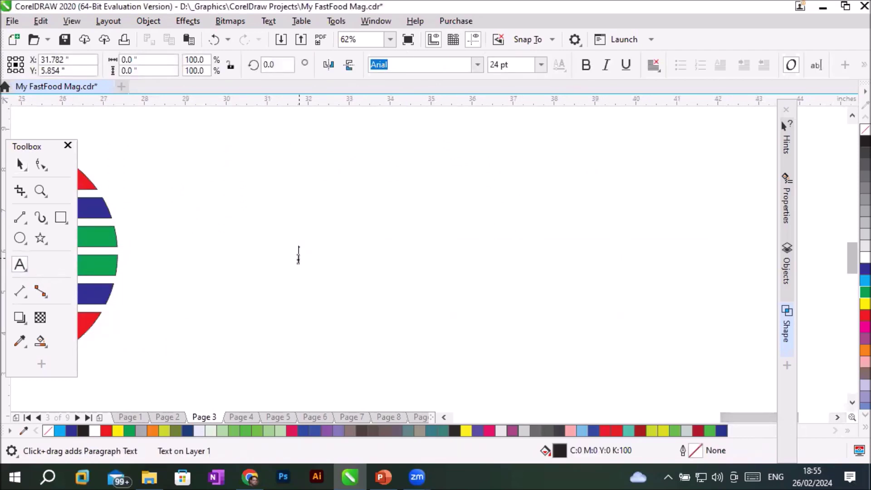
pyautogui.write('DELL')
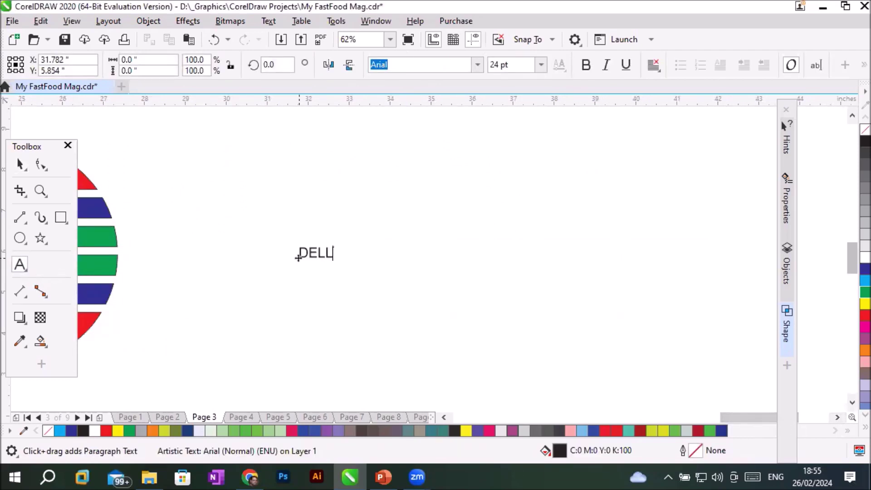
pyautogui.click(20, 165)
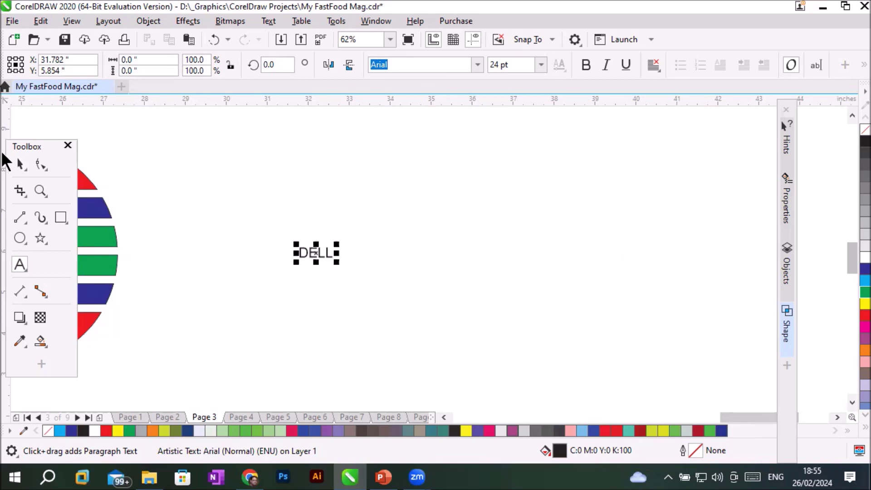
pyautogui.moveTo(336, 244); pyautogui.dragTo(526, 184)
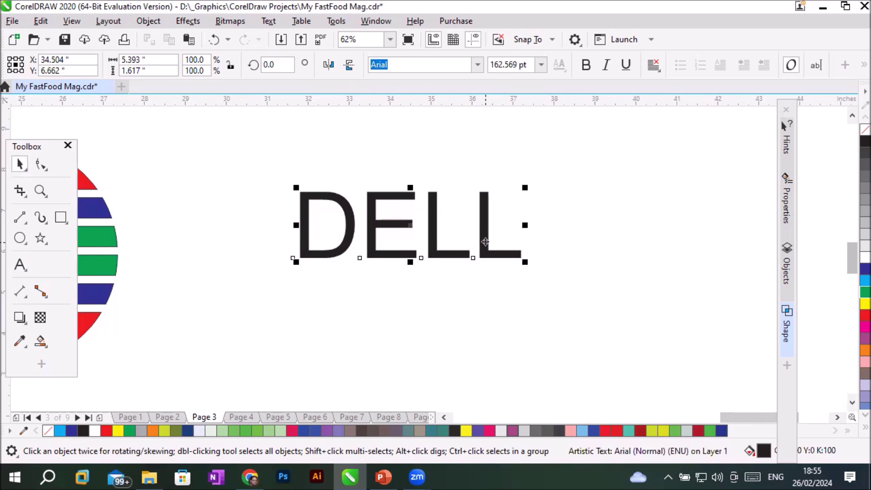
# - Move the DELL text down slightly and convert it to curves
pyautogui.moveTo(481, 247); pyautogui.dragTo(480, 276)
pyautogui.rightClick(481, 276)
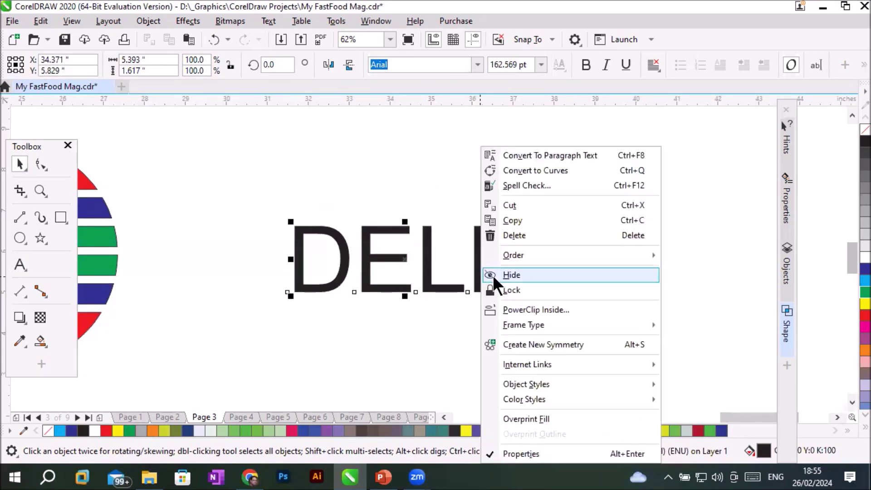
pyautogui.click(539, 169)
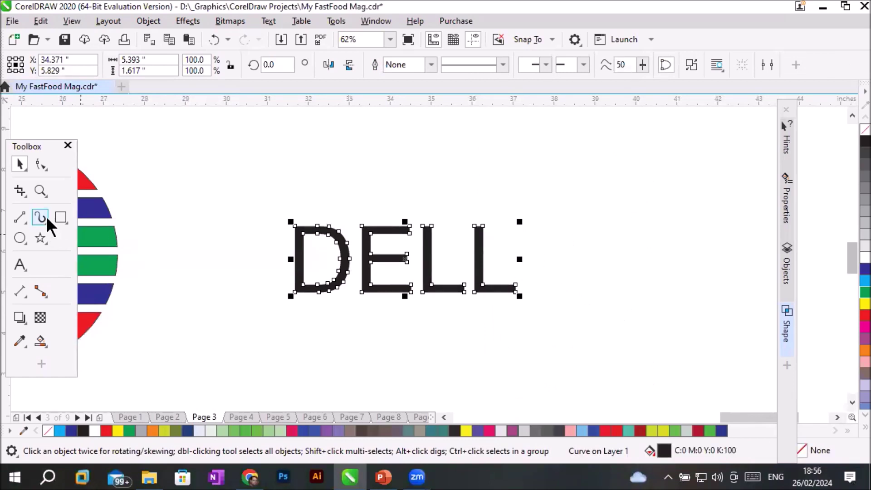
# - Draw a very thin rectangle about 7.52 by 0.08 inches across the upper part of the DELL letters
pyautogui.click(62, 217)
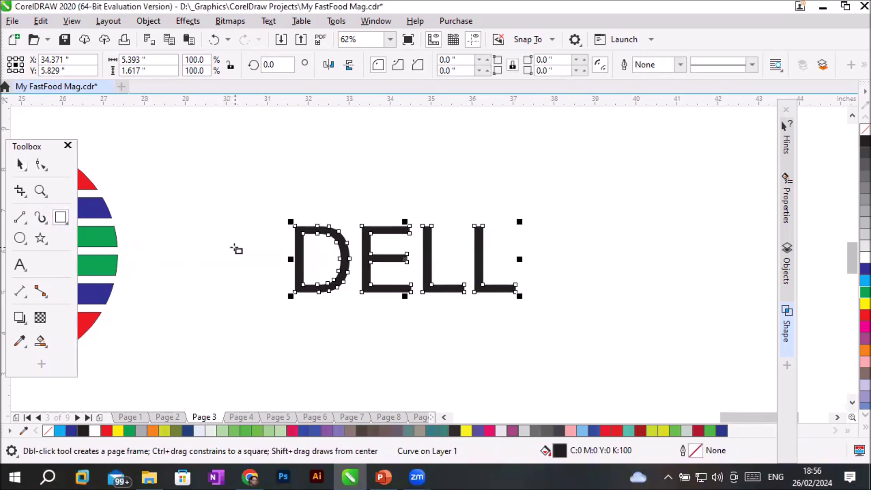
pyautogui.moveTo(243, 245); pyautogui.dragTo(549, 246)
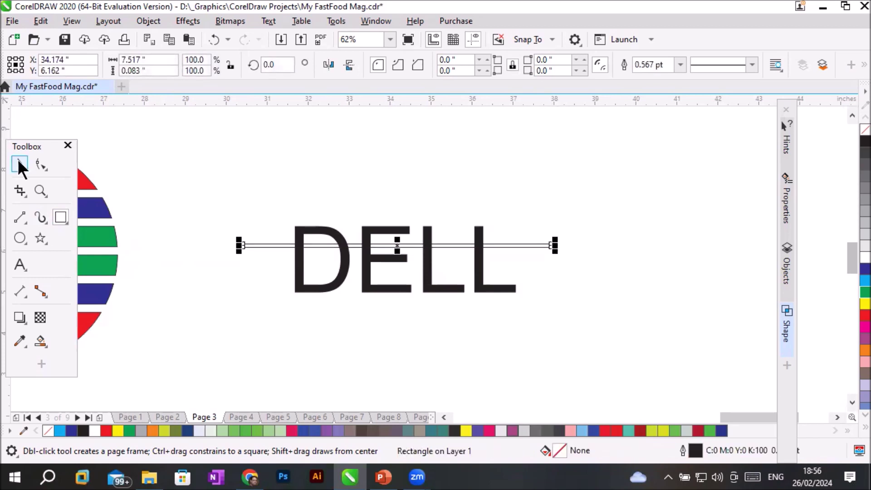
pyautogui.click(19, 163)
# - Move the thin rectangle near the top of the DELL letters and repeat evenly spaced copies of it down to their base, and deselect
pyautogui.moveTo(523, 245)
pyautogui.mouseDown()
pyautogui.moveTo(525, 237)
pyautogui.moveTo(518, 246)
pyautogui.mouseUp()
pyautogui.hotkey('ctrl', 'r')
pyautogui.hotkey('ctrl', 'r')
pyautogui.hotkey('ctrl', 'r')
pyautogui.hotkey('ctrl', 'r')
pyautogui.hotkey('ctrl', 'r')
pyautogui.hotkey('ctrl', 'r')
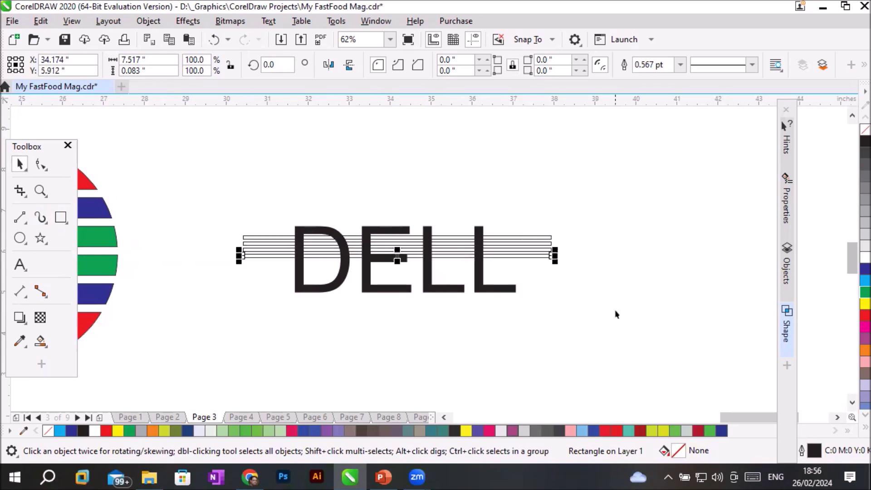
pyautogui.hotkey('ctrl', 'r')
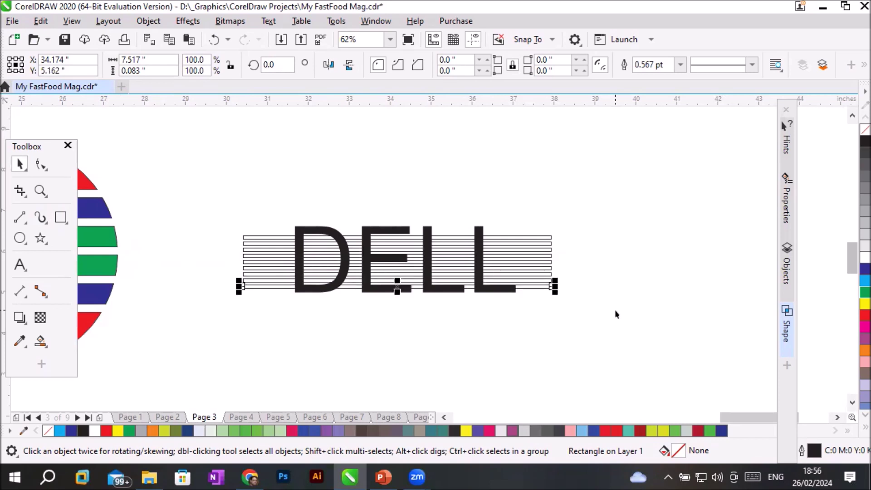
pyautogui.click(239, 350)
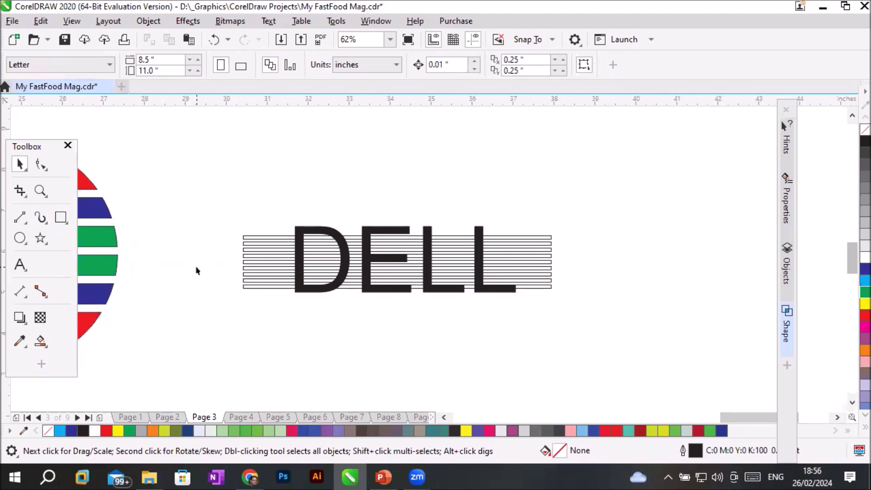
pyautogui.moveTo(199, 205); pyautogui.dragTo(648, 335)
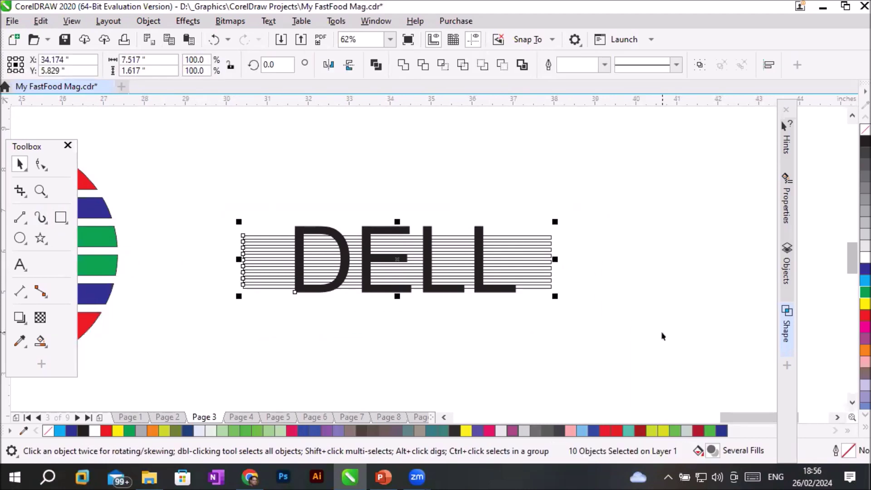
pyautogui.click(549, 364)
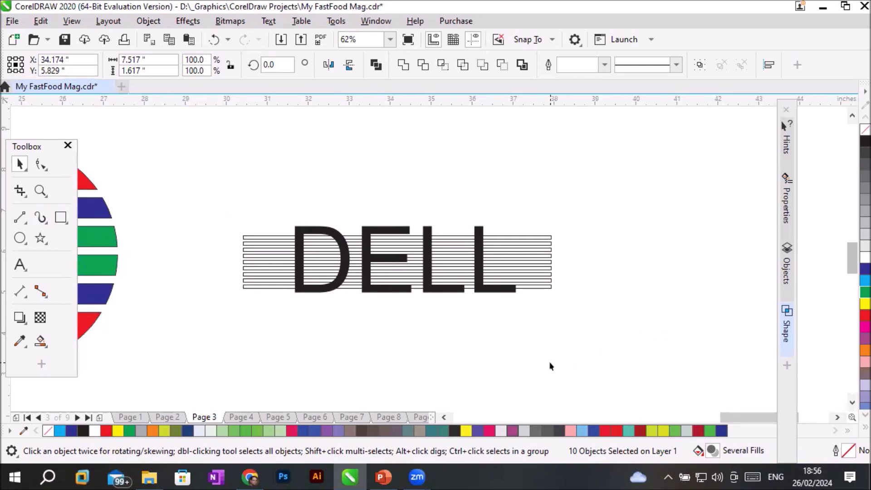
pyautogui.click(485, 286)
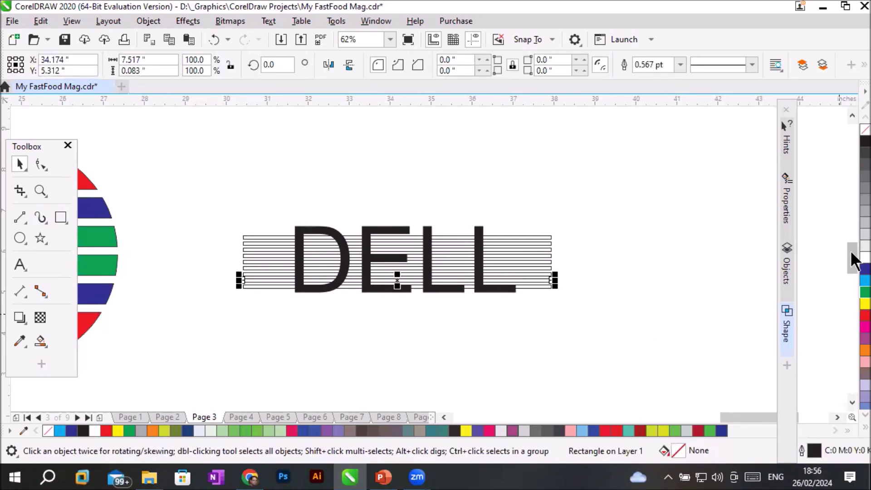
pyautogui.click(851, 315)
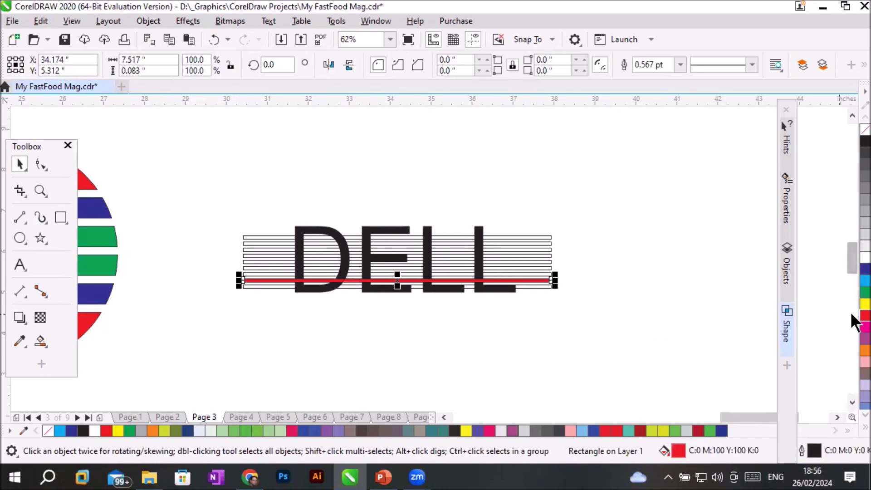
pyautogui.hotkey('ctrl', 'z')
pyautogui.click(662, 326)
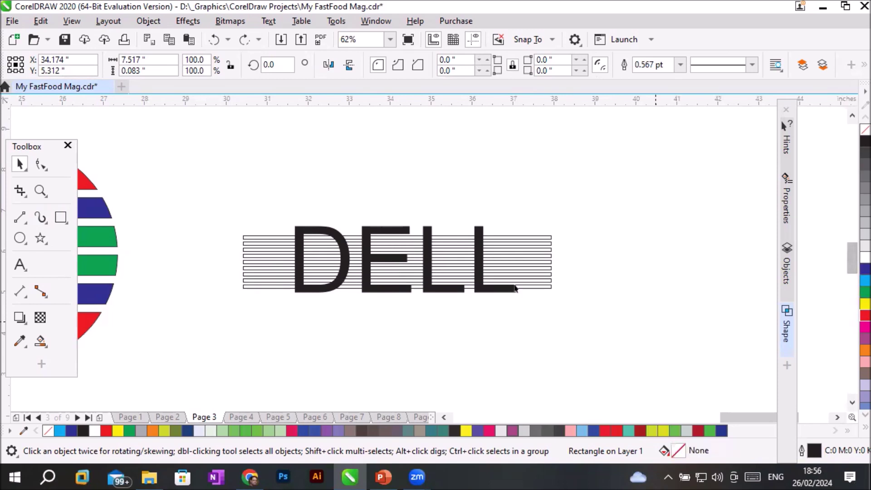
# - Fill the DELL letters with red and deselect them
pyautogui.click(397, 231)
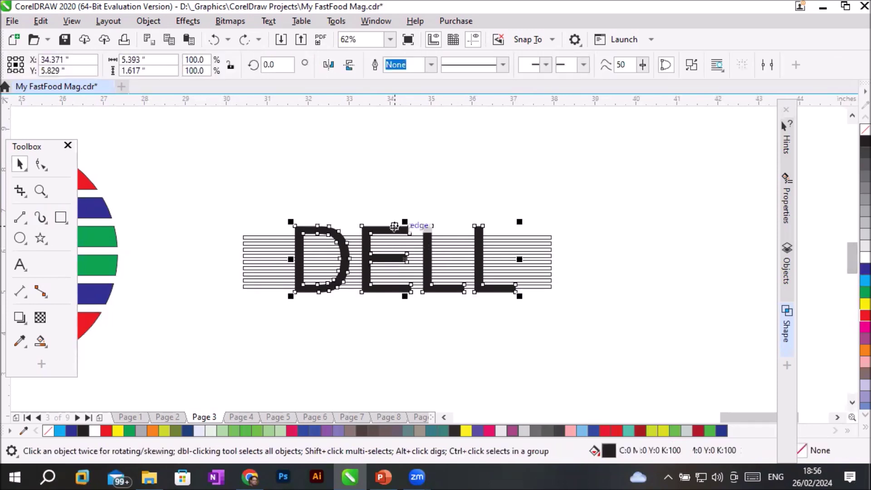
pyautogui.click(852, 317)
pyautogui.click(521, 363)
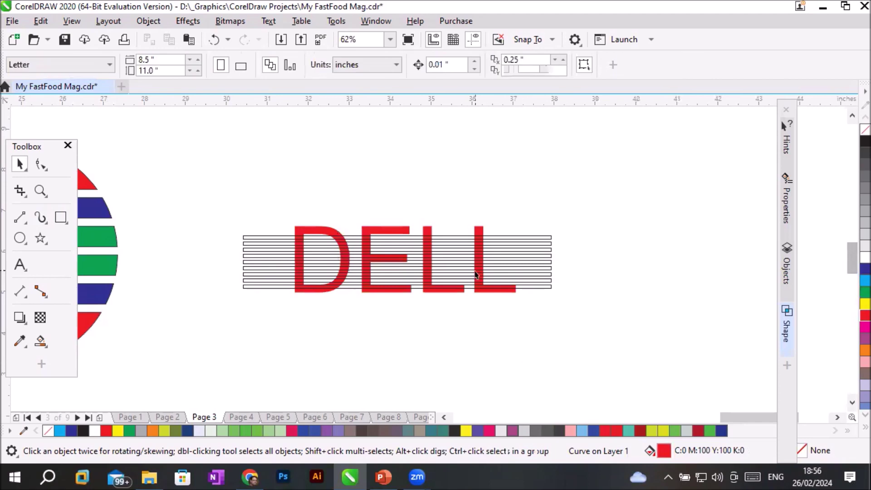
# - Trim the red DELL letters with all the thin rectangles that cross them
pyautogui.scroll(5, 477, 271)
pyautogui.scroll(4, 478, 271)
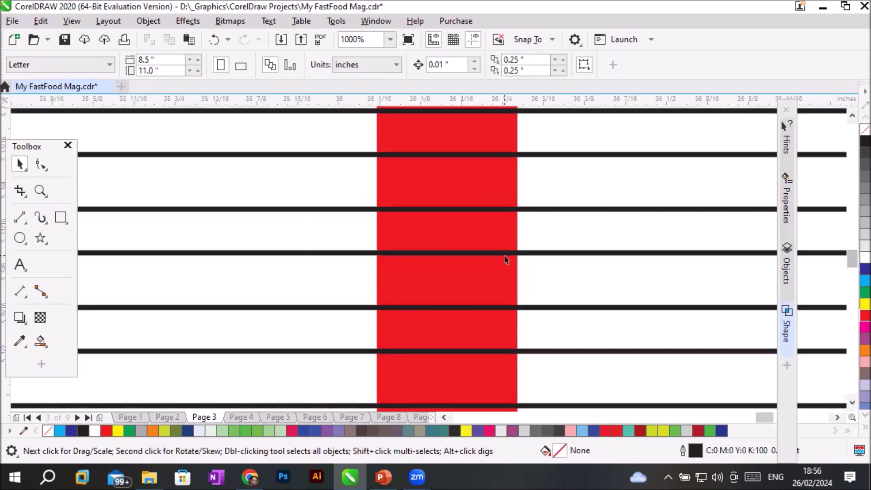
pyautogui.scroll(-6, 506, 260)
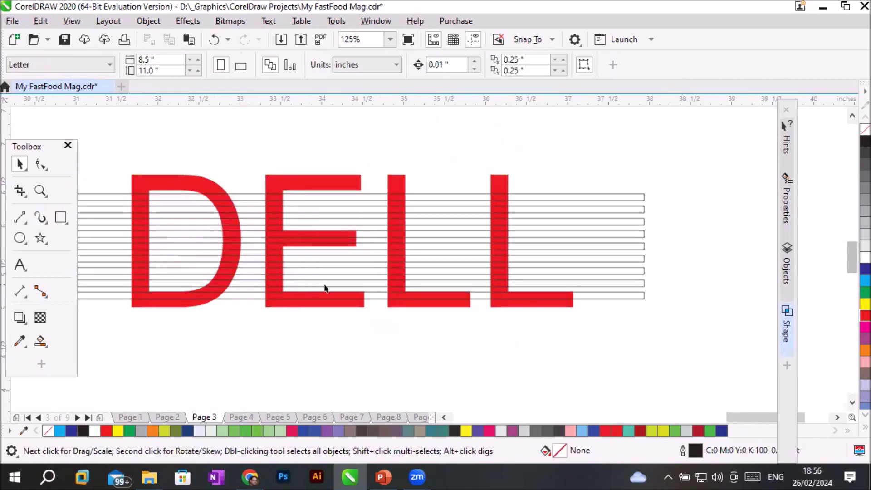
pyautogui.scroll(-2, 325, 287)
pyautogui.moveTo(141, 195); pyautogui.dragTo(529, 316)
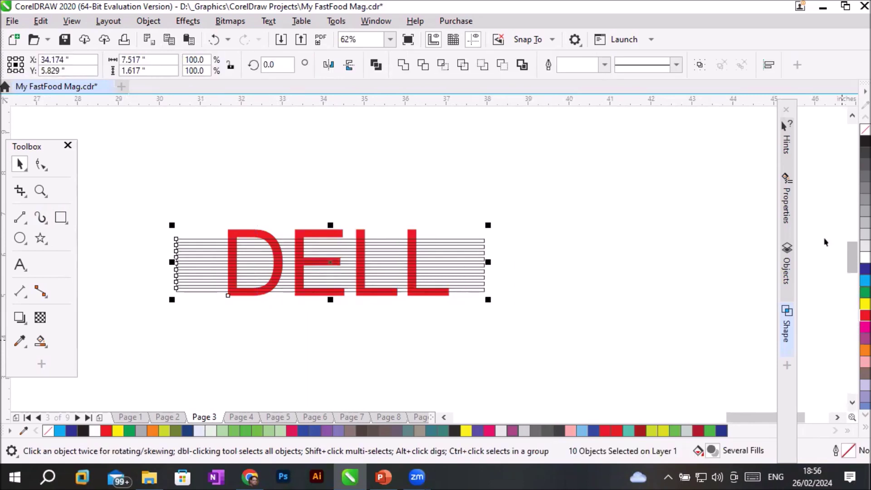
pyautogui.click(424, 58)
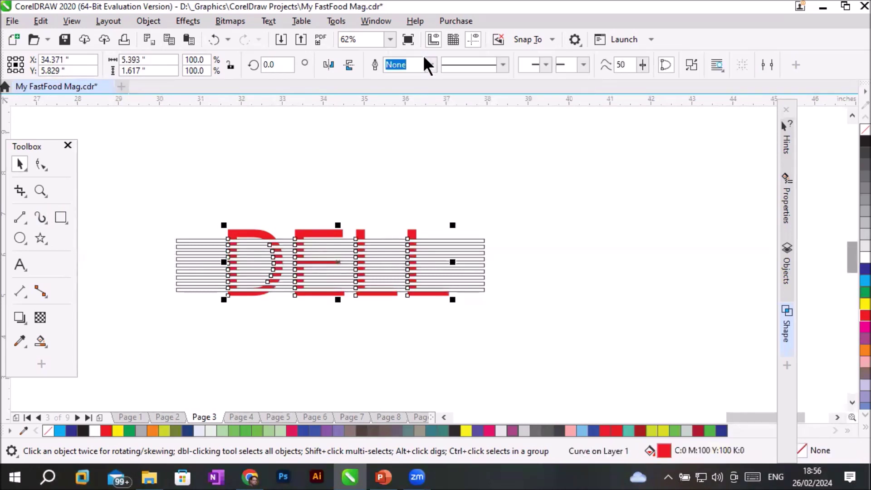
# - Move the trimmed DELL letters up and to the right, clear of the thin rectangles, and deselect them
pyautogui.click(545, 222)
pyautogui.moveTo(240, 234); pyautogui.dragTo(525, 193)
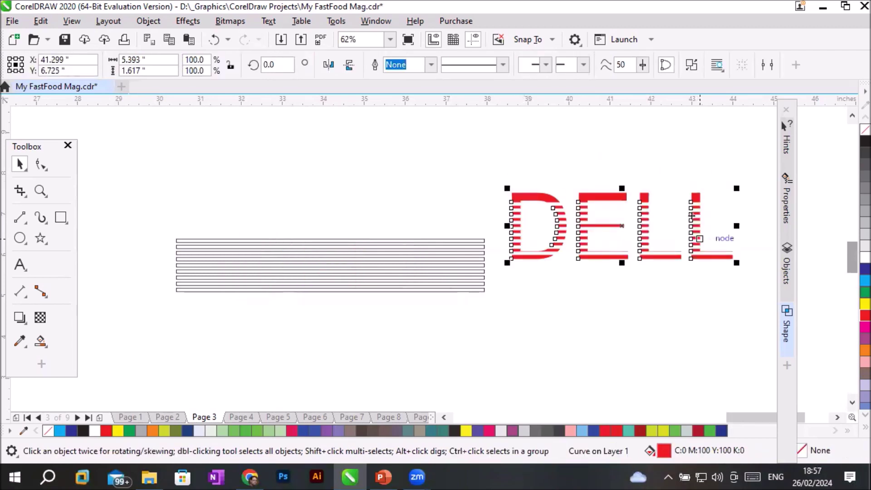
pyautogui.scroll(2, 714, 208)
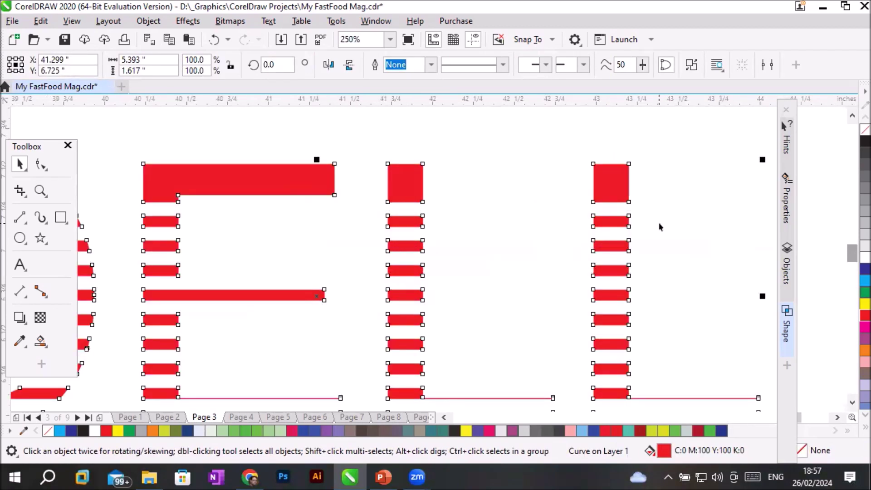
pyautogui.scroll(-2, 658, 223)
pyautogui.scroll(2, 561, 318)
pyautogui.scroll(-2, 561, 318)
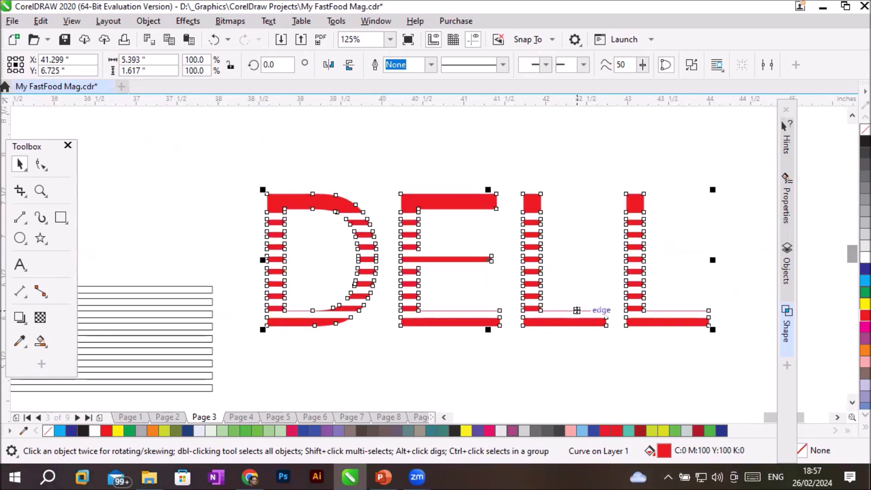
pyautogui.click(561, 363)
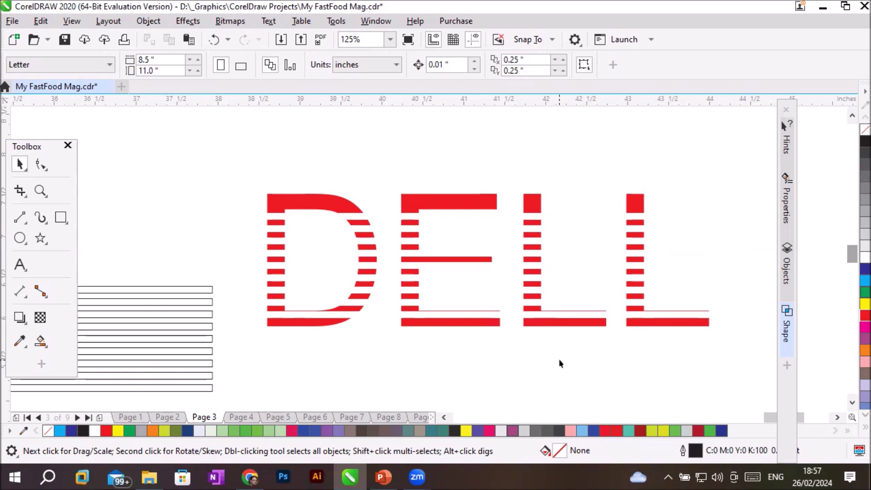
# - Draw a circle about 1.71 inches in diameter in the empty area right of the DELL letters
pyautogui.click(837, 417)
pyautogui.moveTo(837, 417); pyautogui.dragTo(831, 415)
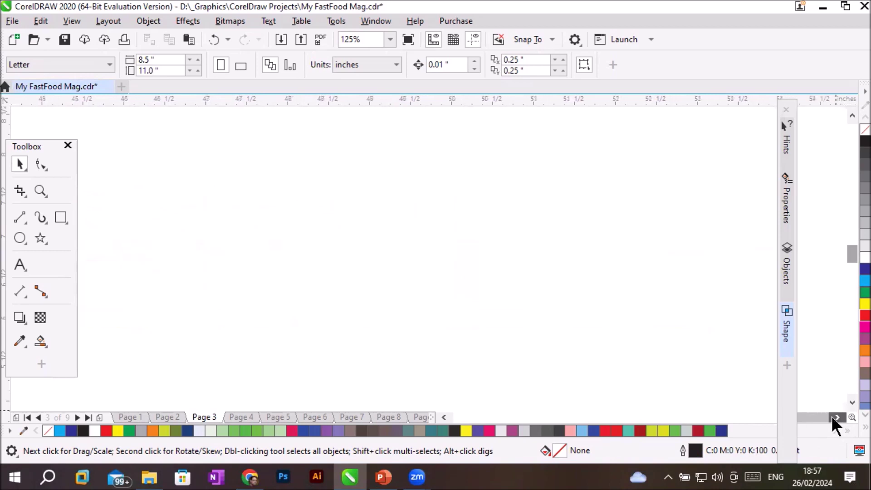
pyautogui.click(24, 242)
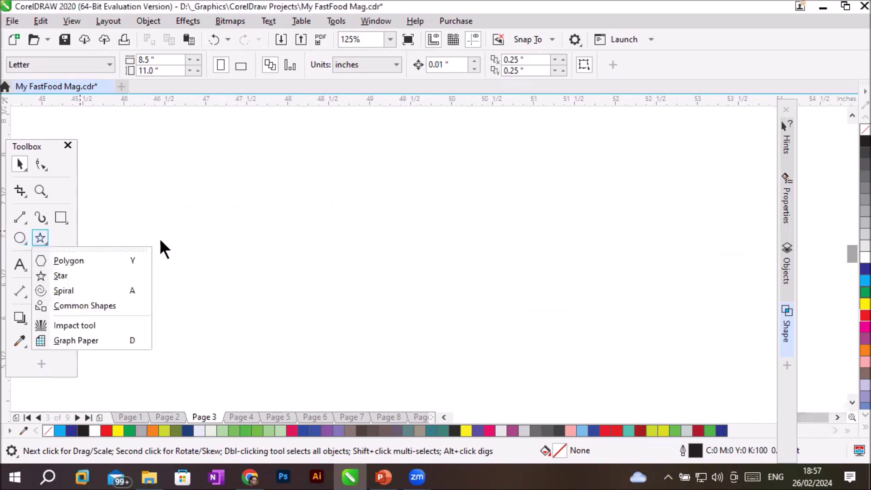
pyautogui.click(18, 234)
pyautogui.moveTo(353, 218); pyautogui.dragTo(482, 307)
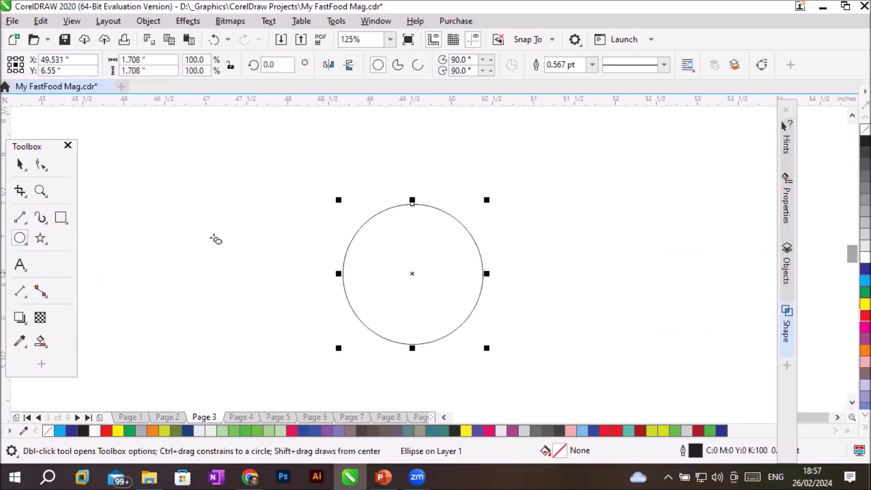
# - Draw a narrow upright rectangle about 0.14 by 0.43 inches straddling the top edge of the circle, and deselect
pyautogui.click(61, 218)
pyautogui.moveTo(397, 185); pyautogui.dragTo(419, 191)
pyautogui.click(20, 164)
pyautogui.click(408, 194)
pyautogui.click(510, 229)
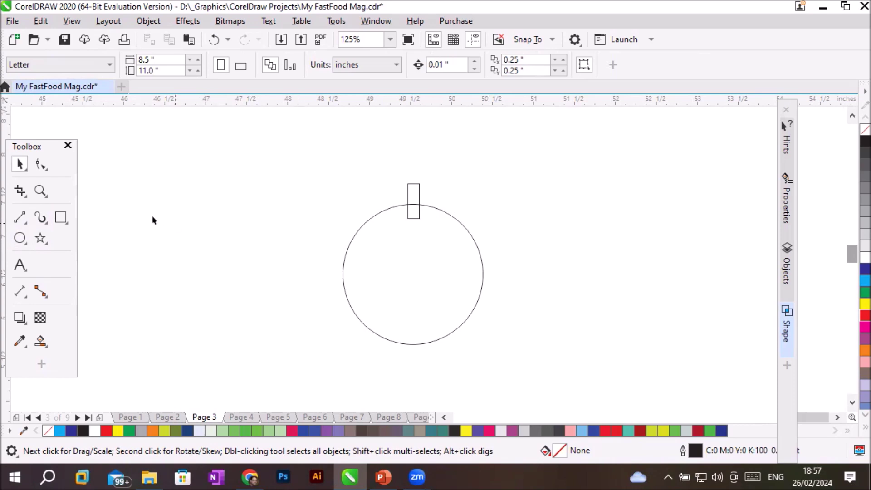
# - Round the narrow rectangle's corners fully to 0.071 inches and fill it with red
pyautogui.scroll(3, 403, 237)
pyautogui.scroll(-3, 404, 233)
pyautogui.click(38, 162)
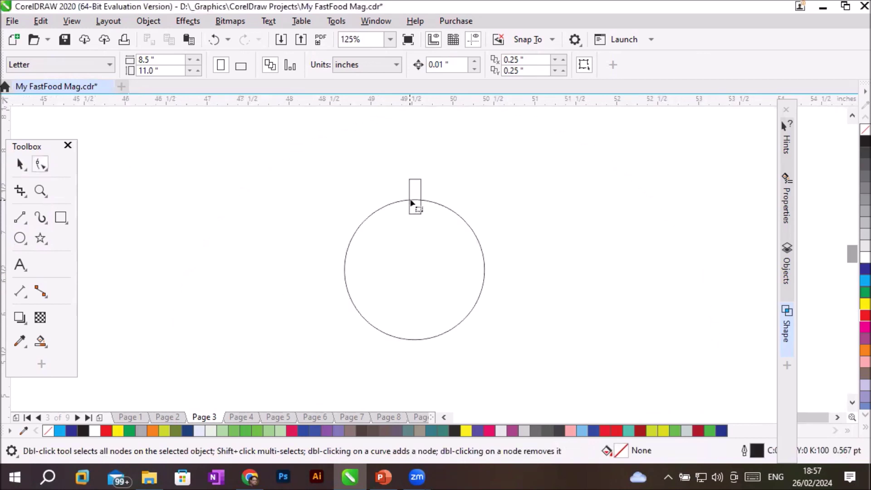
pyautogui.click(420, 189)
pyautogui.moveTo(421, 179); pyautogui.dragTo(420, 194)
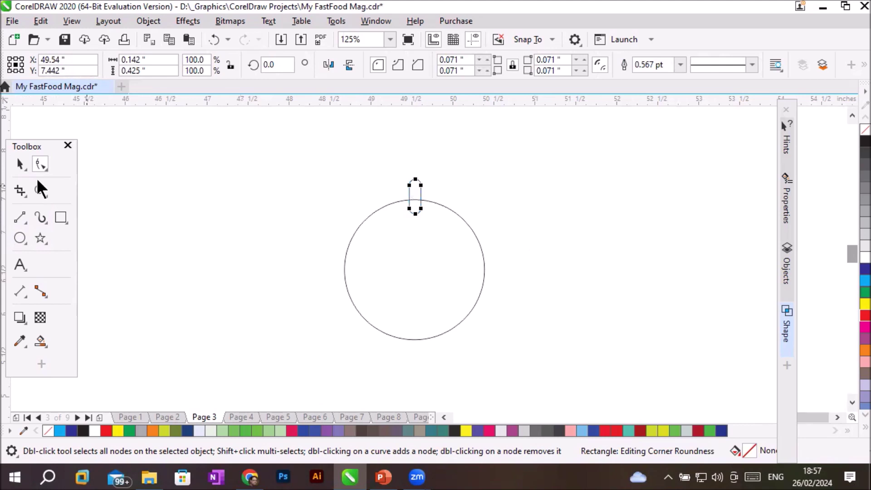
pyautogui.click(21, 163)
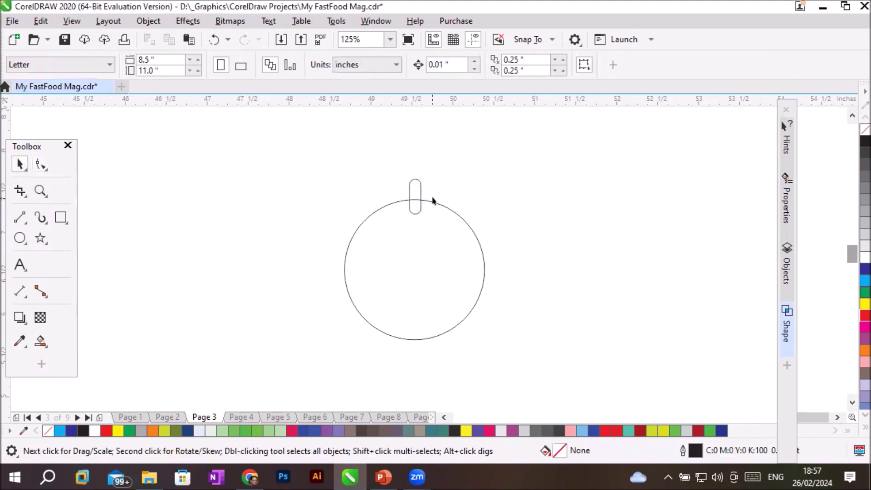
pyautogui.click(420, 189)
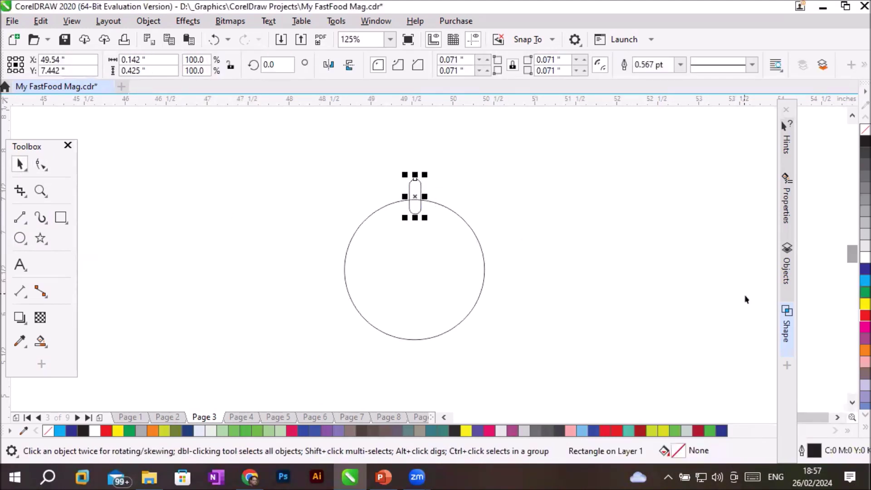
pyautogui.click(864, 315)
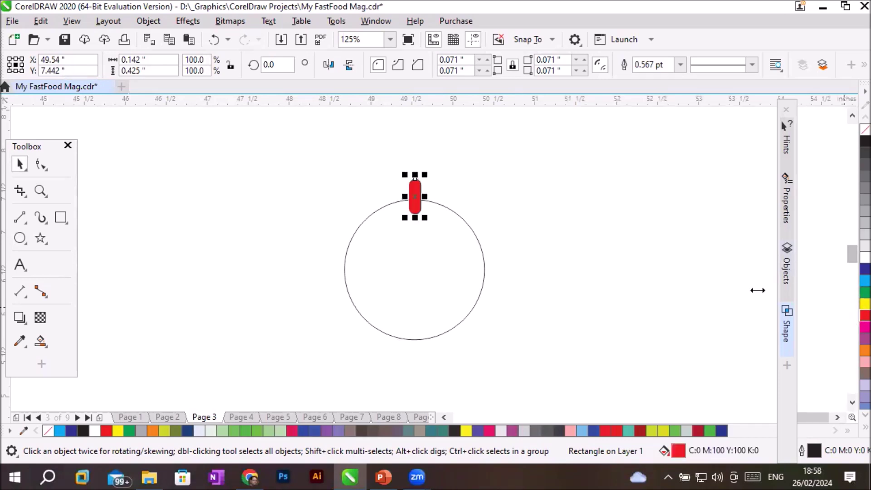
# - Move the red bar's rotation centre to the circle's centre and make a copy rotated 15° clockwise
pyautogui.click(415, 196)
pyautogui.moveTo(415, 197); pyautogui.dragTo(414, 268)
pyautogui.moveTo(428, 172); pyautogui.dragTo(451, 194)
# - Repeat the 15° rotated copy of the red bar along the circle's right half down to its lowest point
pyautogui.hotkey('ctrl', 'r')
pyautogui.hotkey('ctrl', 'r')
pyautogui.hotkey('ctrl', 'r')
pyautogui.hotkey('ctrl', 'r')
pyautogui.hotkey('ctrl', 'r')
pyautogui.hotkey('ctrl', 'r')
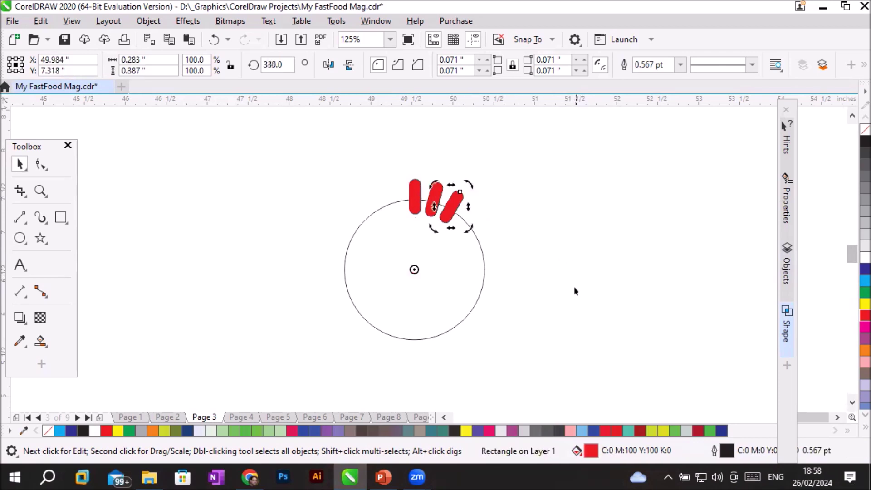
pyautogui.hotkey('ctrl', 'r')
pyautogui.hotkey('ctrl', 'r')
pyautogui.hotkey('ctrl', 'r')
pyautogui.hotkey('ctrl', 'r')
pyautogui.hotkey('ctrl', 'r')
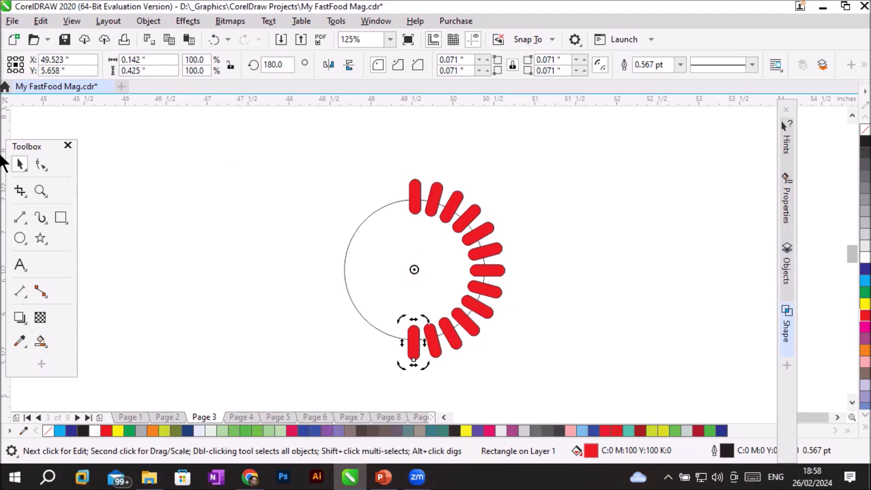
# - Select the circle together with all the red bars and trim the circle with them
pyautogui.click(313, 175)
pyautogui.moveTo(295, 140); pyautogui.dragTo(573, 389)
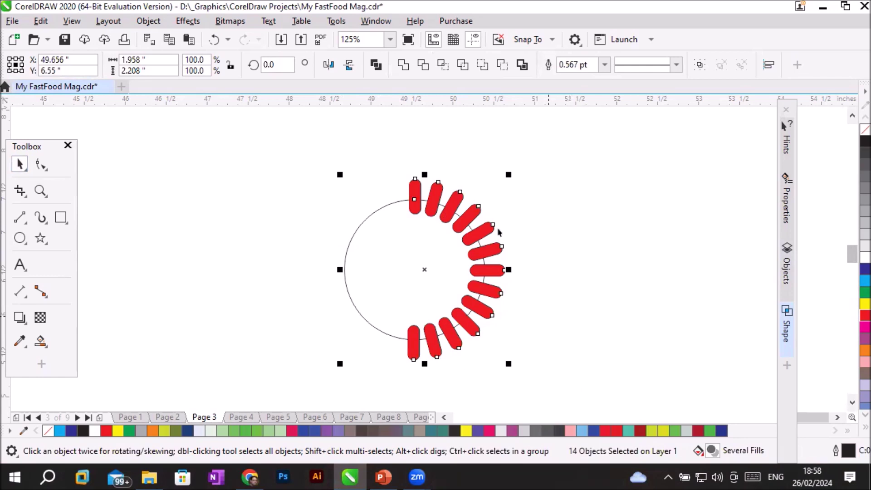
pyautogui.click(422, 65)
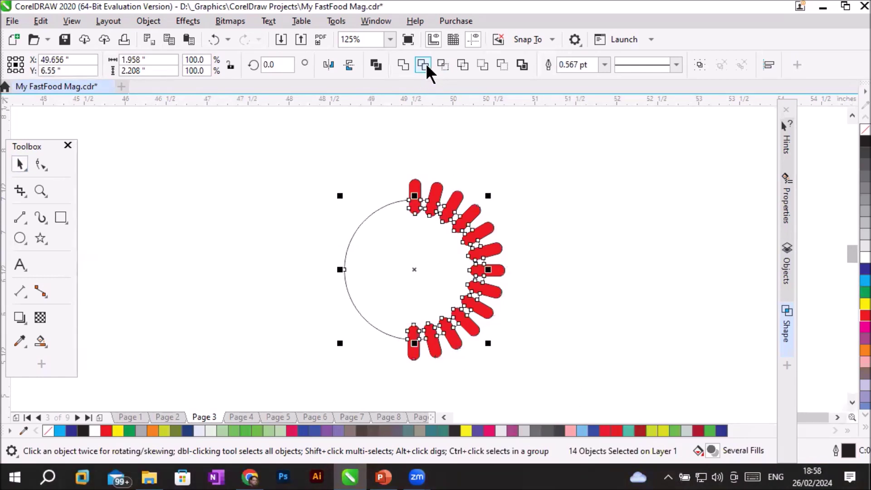
# - Move the trimmed circle to the left of the red bars, fill it with dark blue and deselect it
pyautogui.click(383, 297)
pyautogui.moveTo(357, 306); pyautogui.dragTo(260, 292)
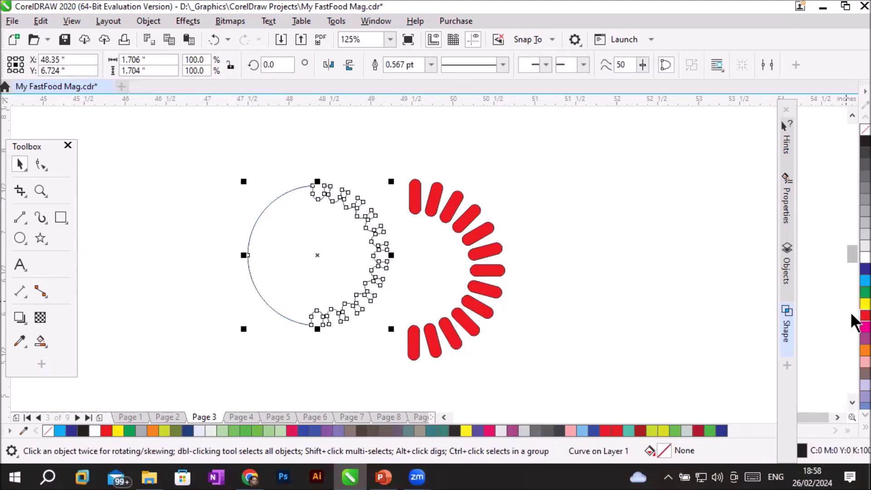
pyautogui.click(851, 266)
pyautogui.click(648, 340)
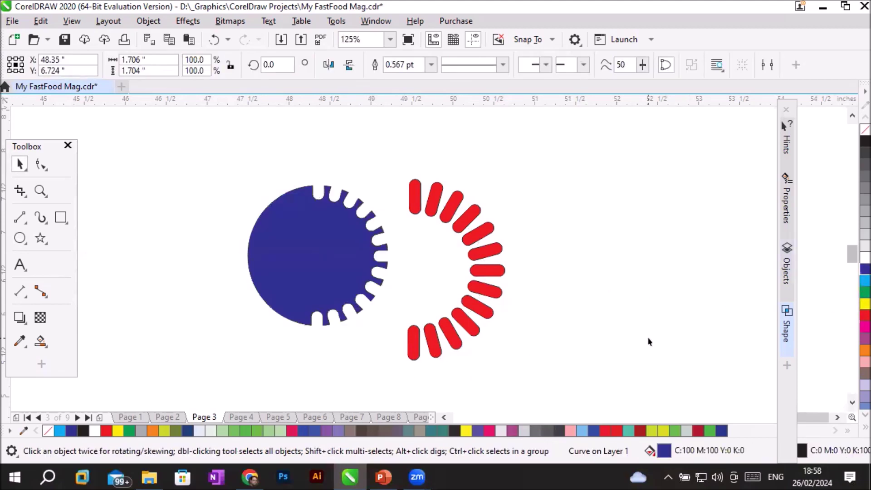
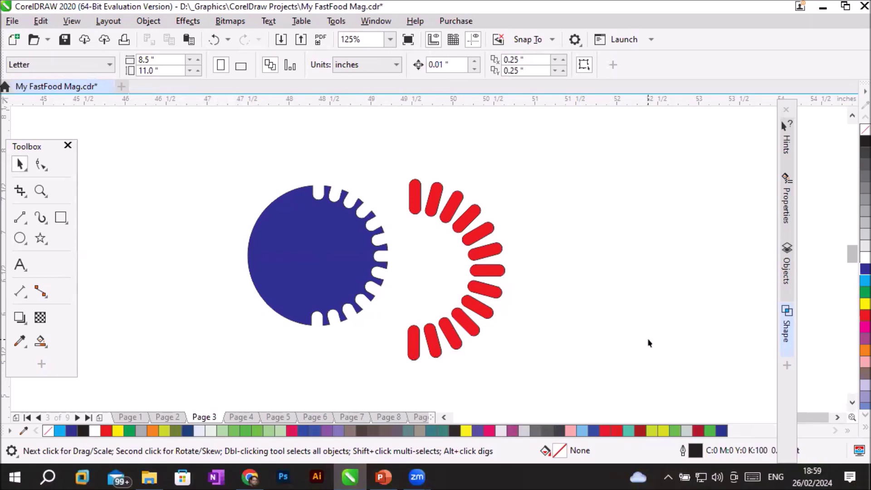
# - Stretch the two middle teeth on the dark blue circle's right edge outward by moving their end nodes together
pyautogui.click(311, 270)
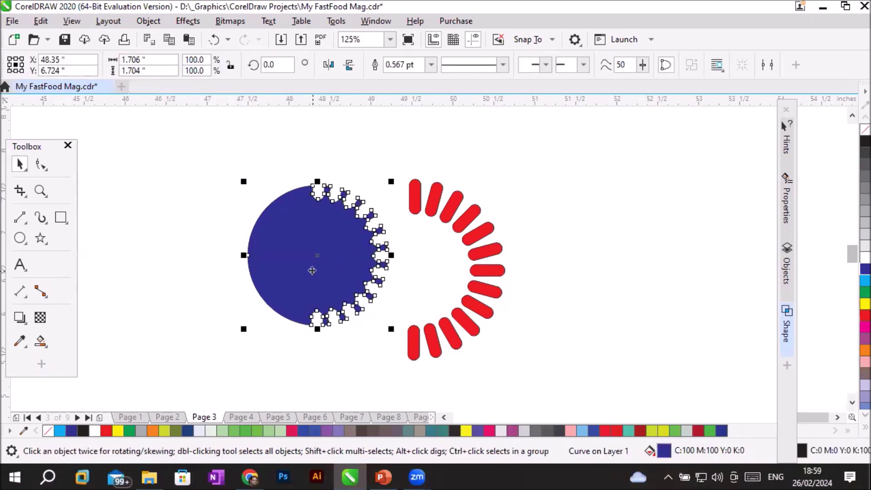
pyautogui.click(42, 164)
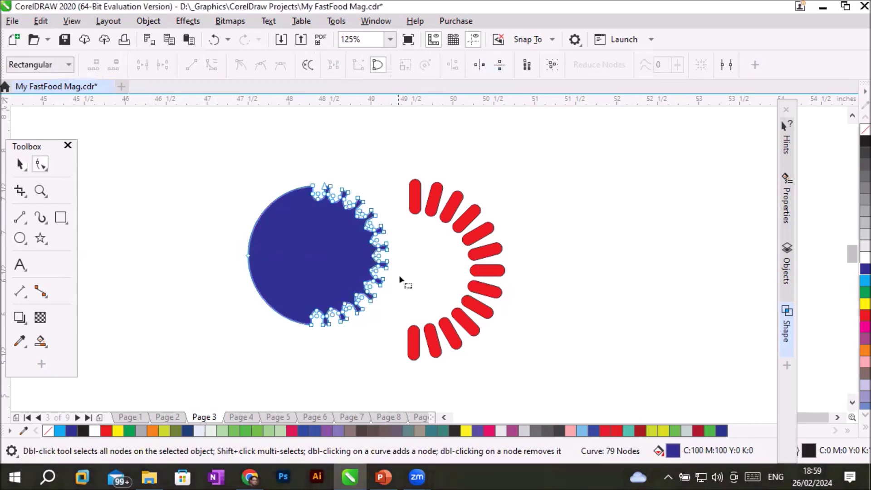
pyautogui.scroll(3, 397, 268)
pyautogui.scroll(-2, 368, 267)
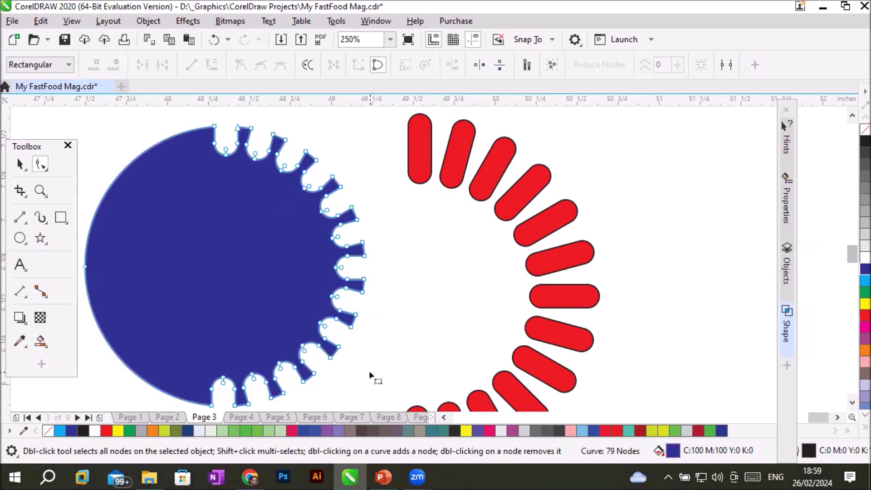
pyautogui.scroll(-2, 374, 358)
pyautogui.scroll(2, 374, 356)
pyautogui.moveTo(352, 230); pyautogui.dragTo(383, 313)
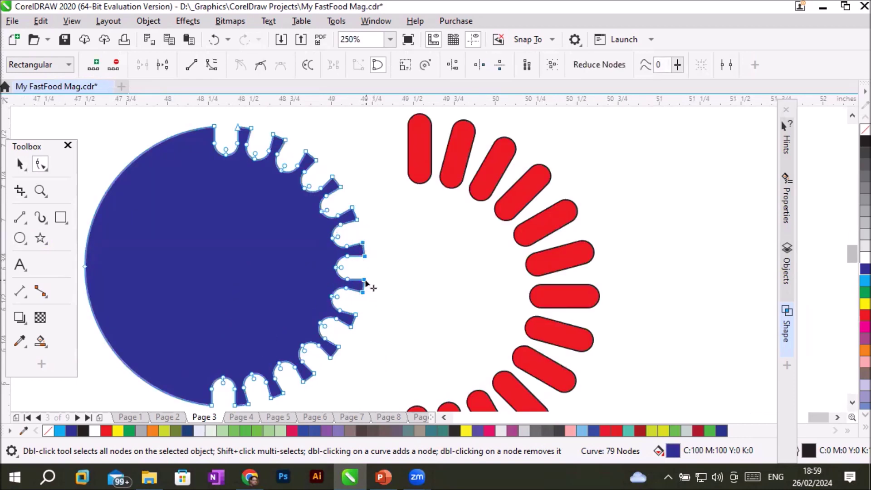
pyautogui.moveTo(365, 282); pyautogui.dragTo(430, 284)
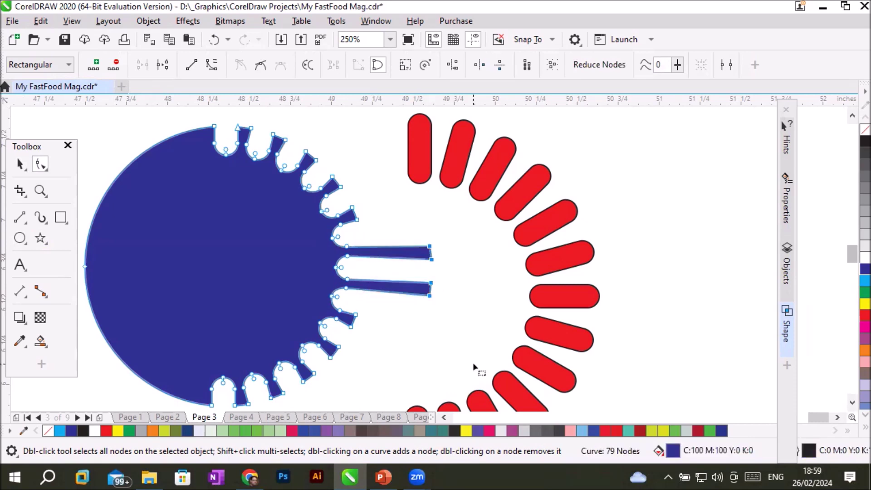
pyautogui.click(20, 164)
pyautogui.click(705, 325)
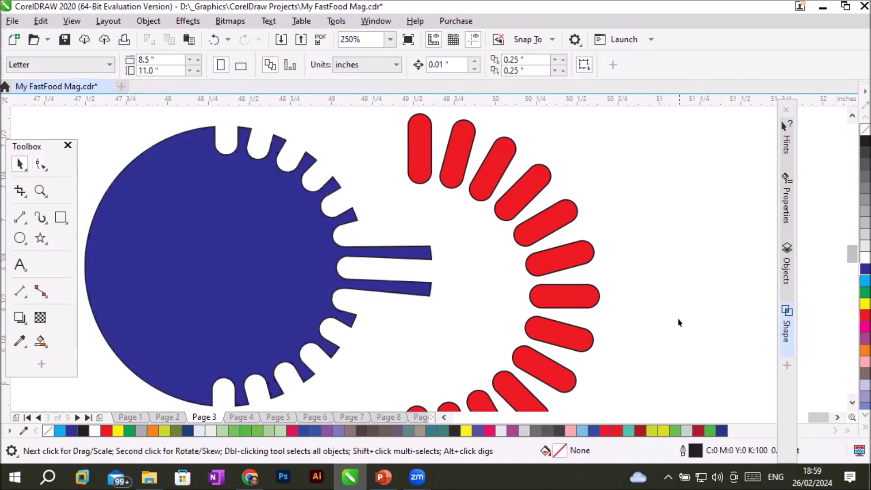
# - Remove the toothed circle's fill and give it a red 4.0 pt outline
pyautogui.scroll(-2, 681, 325)
pyautogui.scroll(2, 562, 393)
pyautogui.scroll(-2, 556, 389)
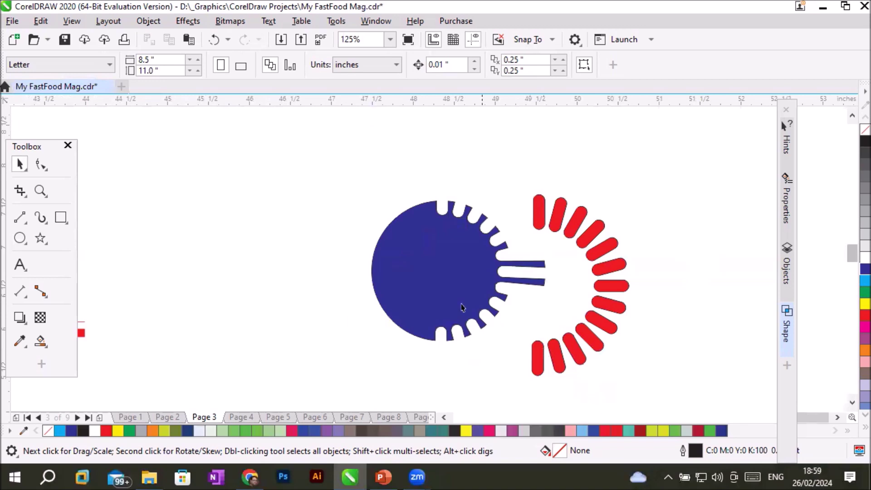
pyautogui.click(400, 257)
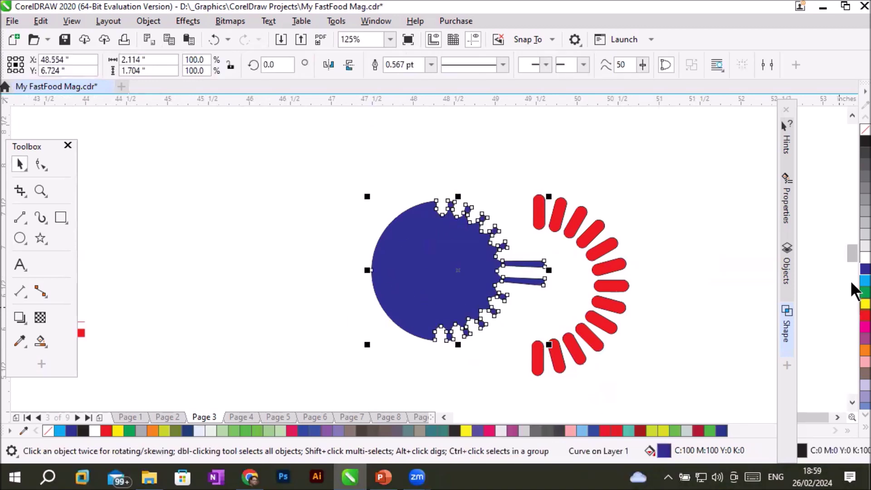
pyautogui.click(864, 130)
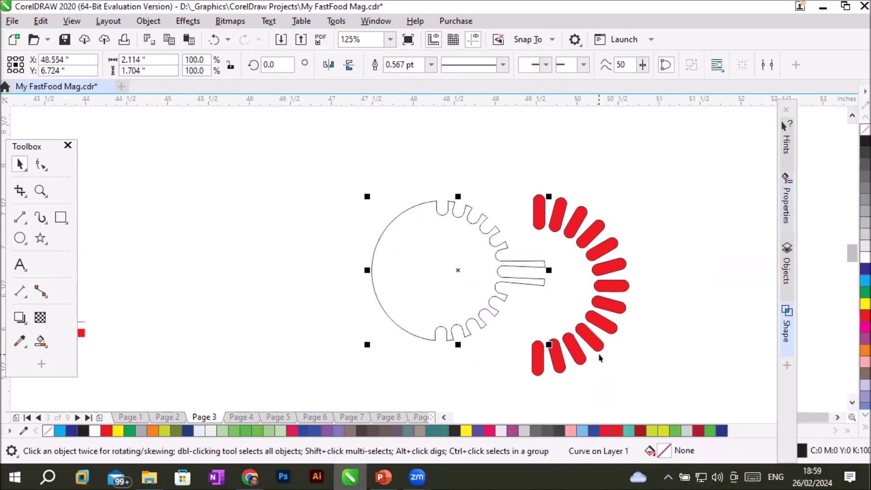
pyautogui.rightClick(853, 316)
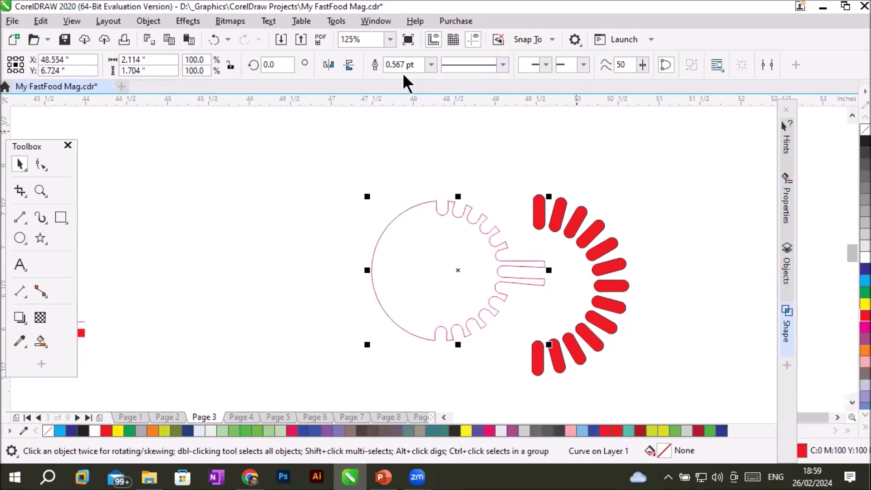
pyautogui.click(430, 64)
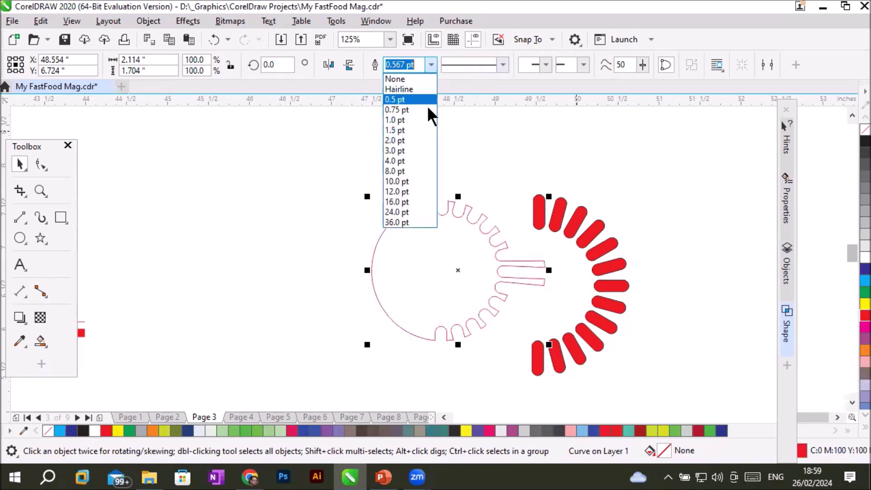
pyautogui.click(420, 161)
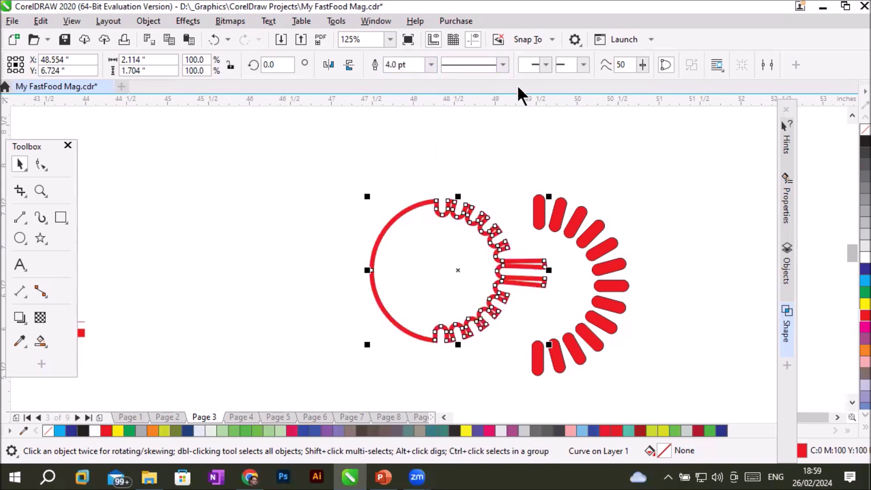
pyautogui.click(539, 125)
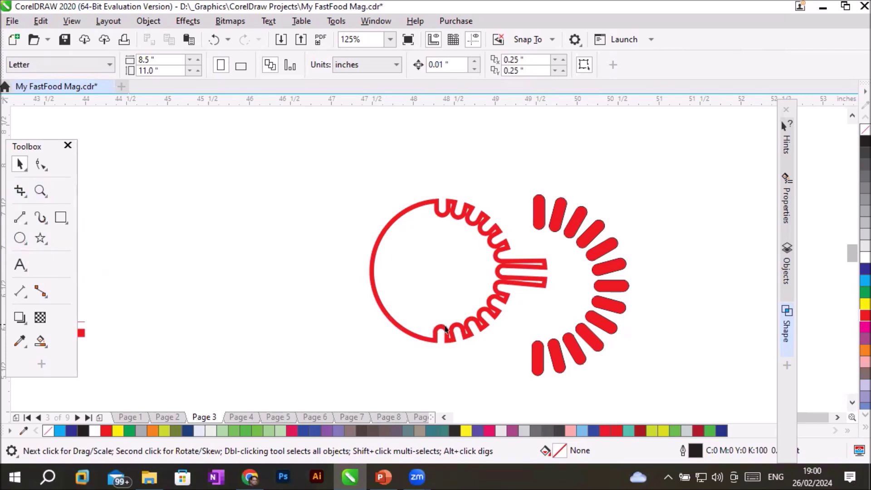
# - Create a horizontally mirrored copy of the red outlined shape directly against its left side
pyautogui.click(460, 334)
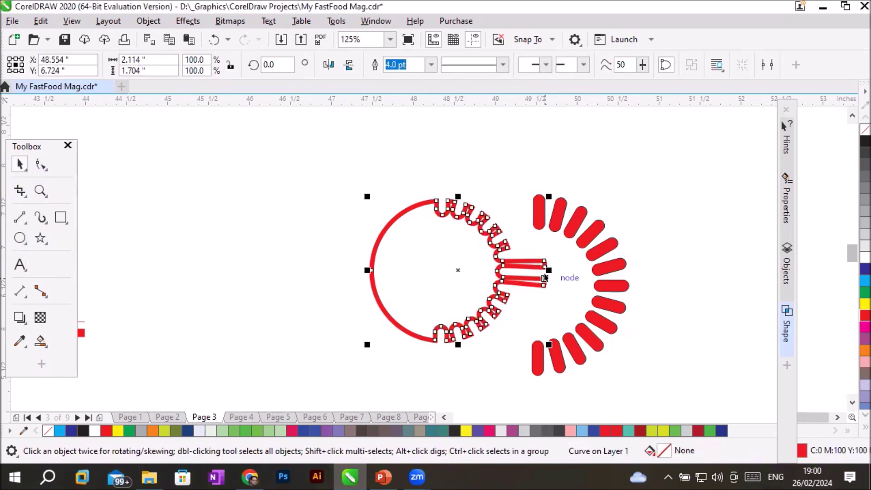
pyautogui.moveTo(544, 278); pyautogui.dragTo(193, 270)
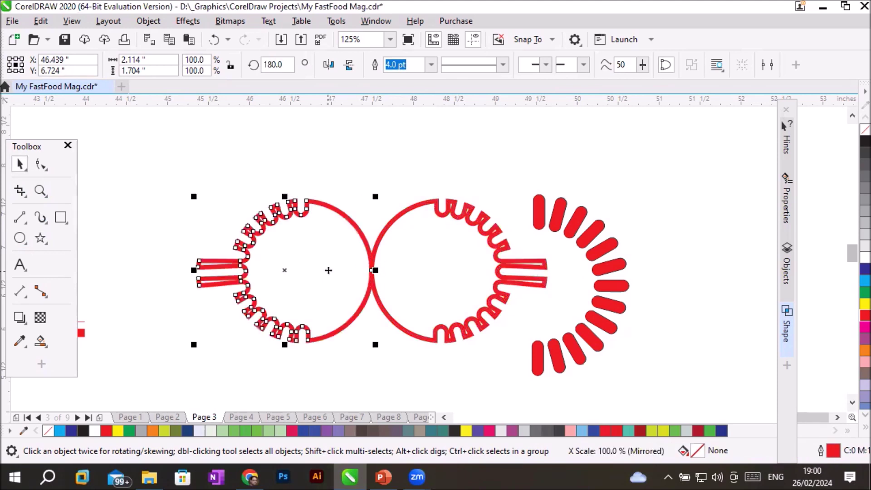
pyautogui.click(367, 371)
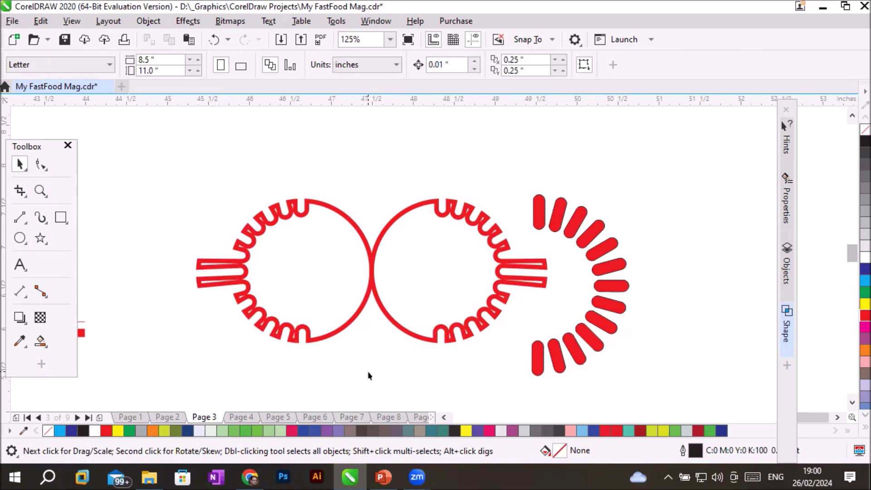
# - Draw a circle about 2.2 inches in diameter above the artwork and place a copy overlapping its right side
pyautogui.scroll(-1, 574, 364)
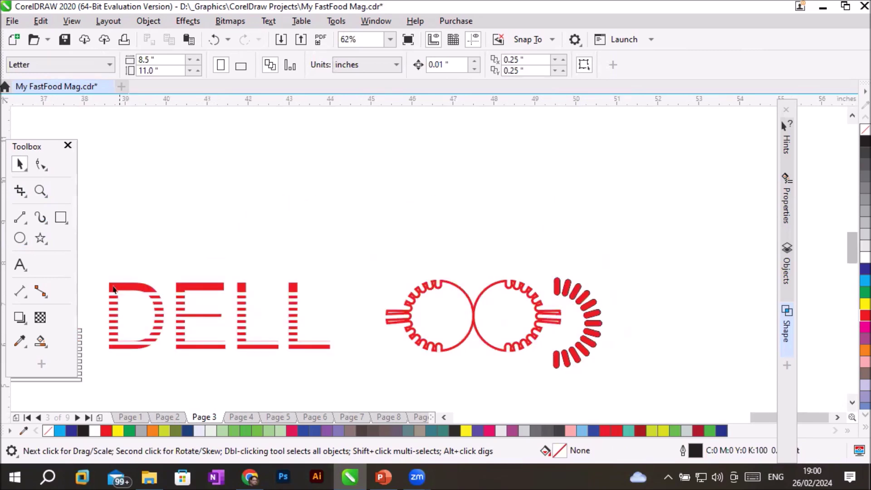
pyautogui.click(19, 237)
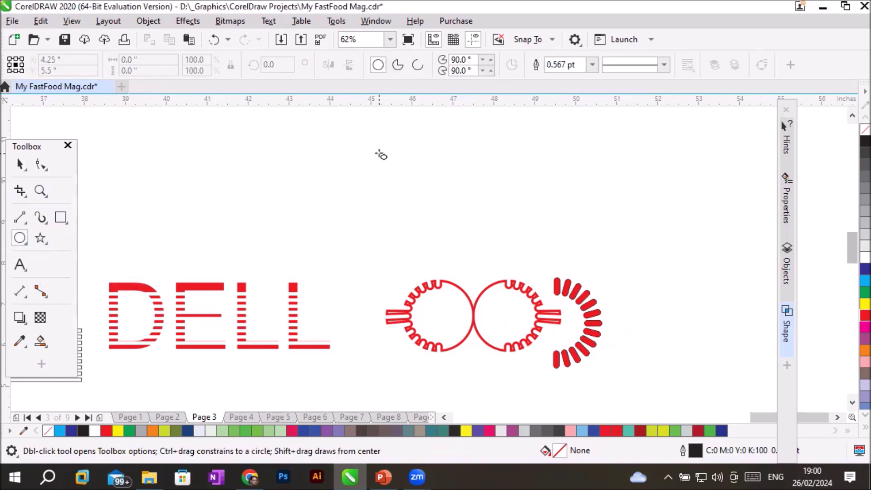
pyautogui.moveTo(357, 133); pyautogui.dragTo(446, 225)
pyautogui.click(19, 164)
pyautogui.moveTo(433, 190); pyautogui.dragTo(497, 195)
# - Combine the two overlapping circles, fill the result with dark blue and try moving it to the right
pyautogui.moveTo(349, 133); pyautogui.dragTo(538, 236)
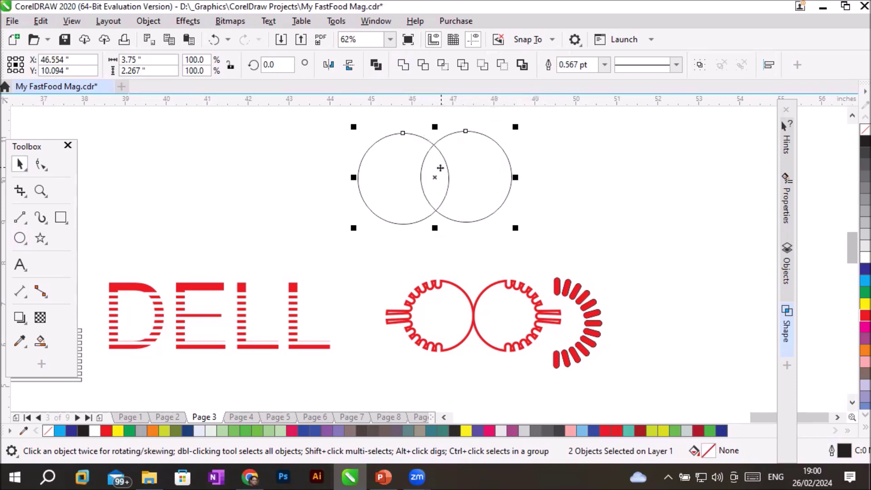
pyautogui.click(374, 66)
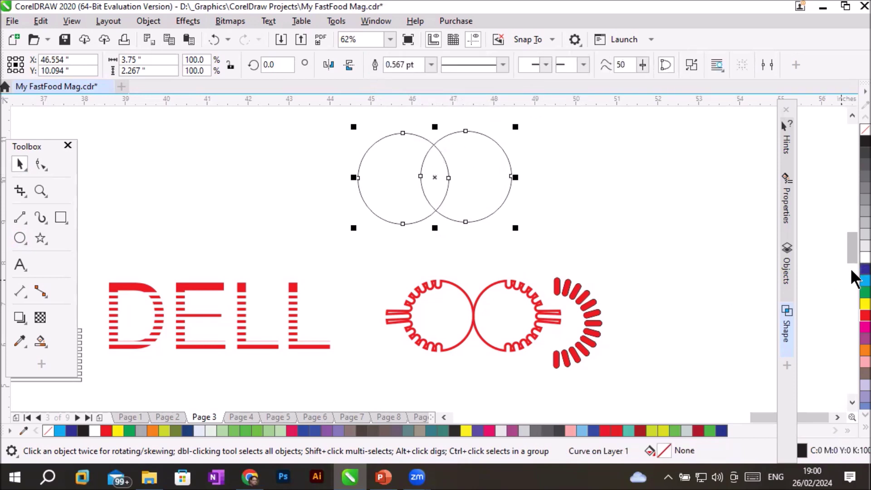
pyautogui.click(864, 270)
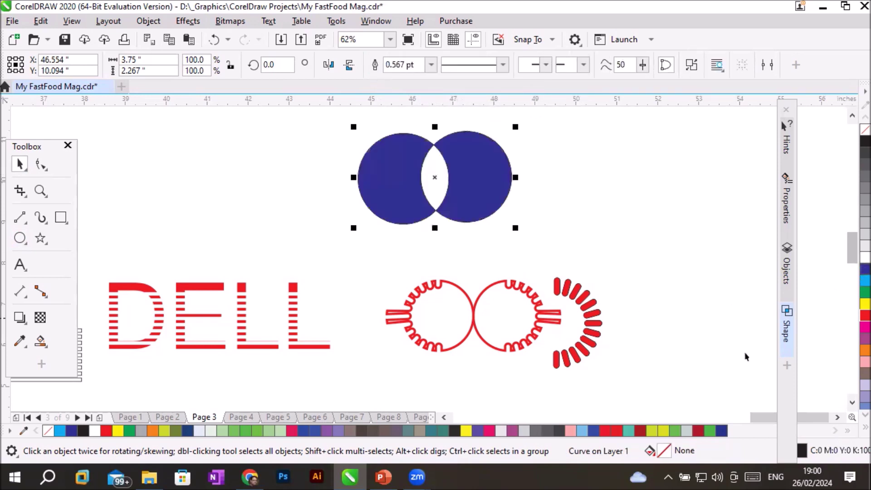
pyautogui.click(671, 307)
pyautogui.moveTo(454, 179); pyautogui.dragTo(581, 176)
# - Undo the move, the dark blue fill and the combining of the two circles, and deselect them
pyautogui.hotkey('ctrl', 'z')
pyautogui.hotkey('ctrl', 'z')
pyautogui.hotkey('ctrl', 'z')
pyautogui.hotkey('ctrl', 'z')
pyautogui.hotkey('ctrl', 'z')
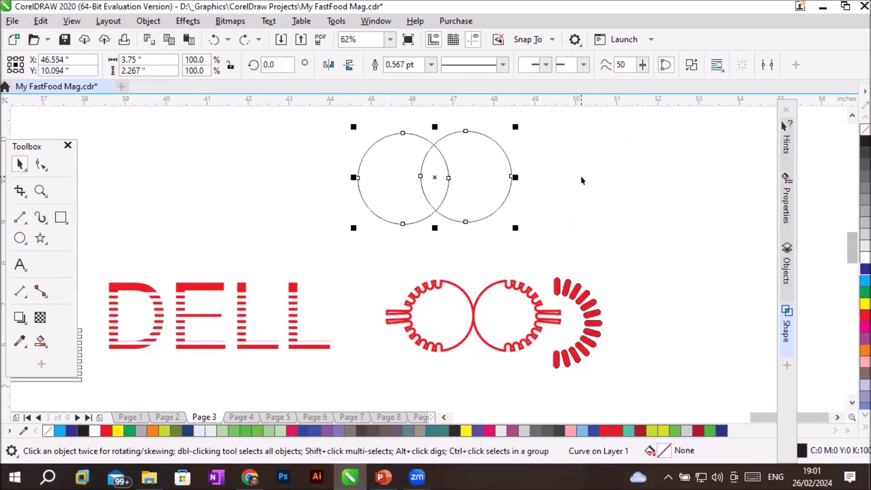
pyautogui.hotkey('ctrl', 'z')
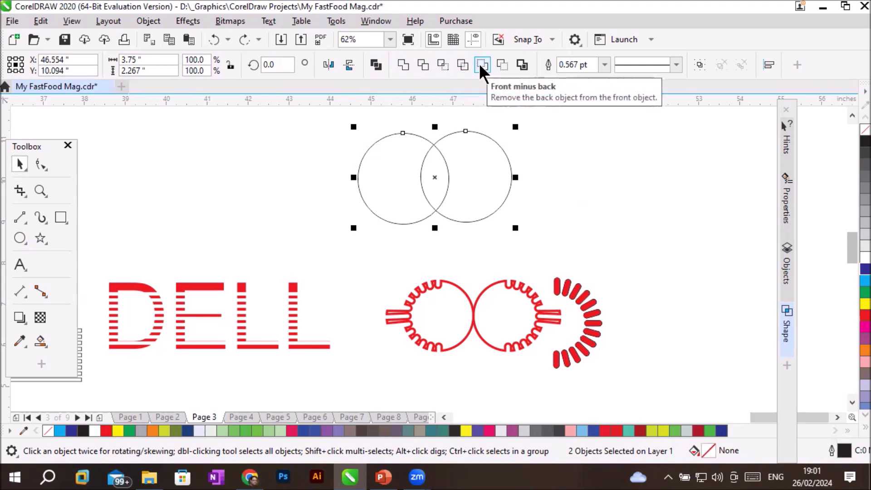
pyautogui.click(567, 198)
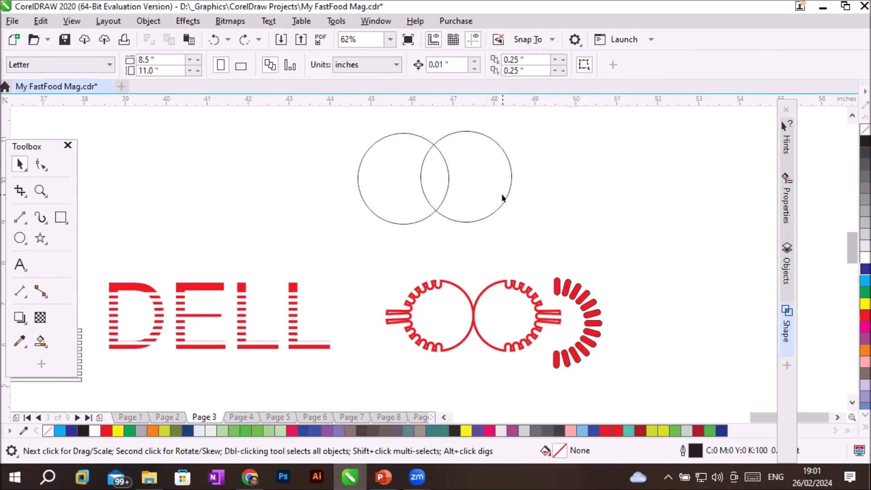
# - Move the right circle over most of the left one, filling the front circle with cyan and the back circle with red
pyautogui.moveTo(508, 200); pyautogui.dragTo(456, 189)
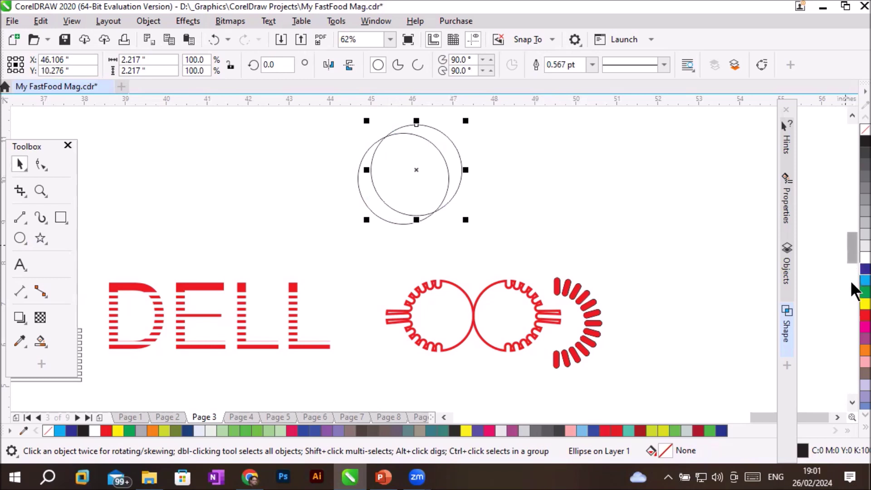
pyautogui.click(865, 280)
pyautogui.click(390, 221)
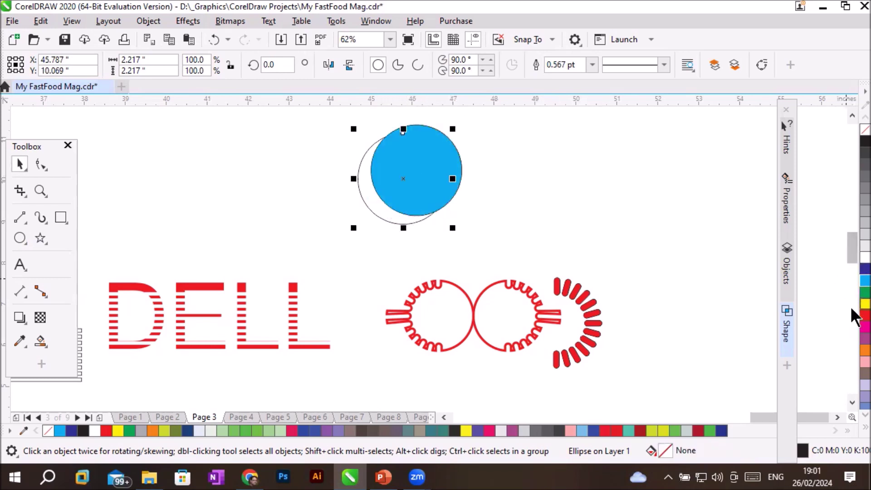
pyautogui.click(864, 315)
pyautogui.moveTo(435, 160)
pyautogui.mouseDown()
pyautogui.moveTo(450, 173)
pyautogui.moveTo(436, 180)
pyautogui.moveTo(433, 157)
pyautogui.mouseUp()
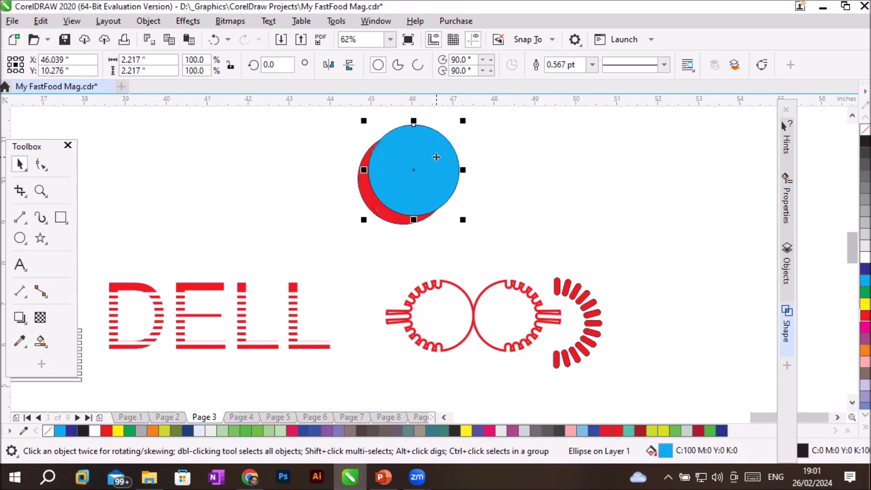
# - Subtract the cyan front circle from the red back circle with Back minus front to form a crescent
pyautogui.moveTo(314, 117); pyautogui.dragTo(479, 237)
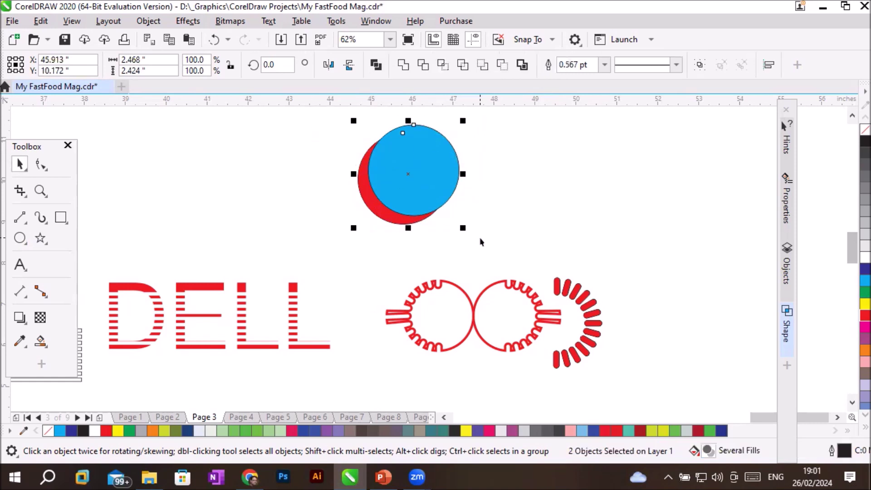
pyautogui.click(500, 65)
pyautogui.click(560, 218)
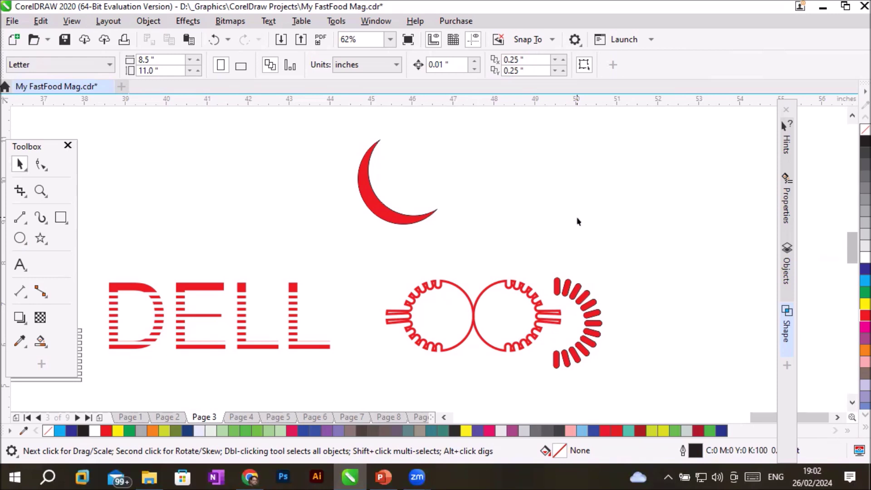
# - Draw a small ellipse about 0.1 by 0.16 inches on the crescent's left part as an eye and fill it with black
pyautogui.scroll(2, 372, 180)
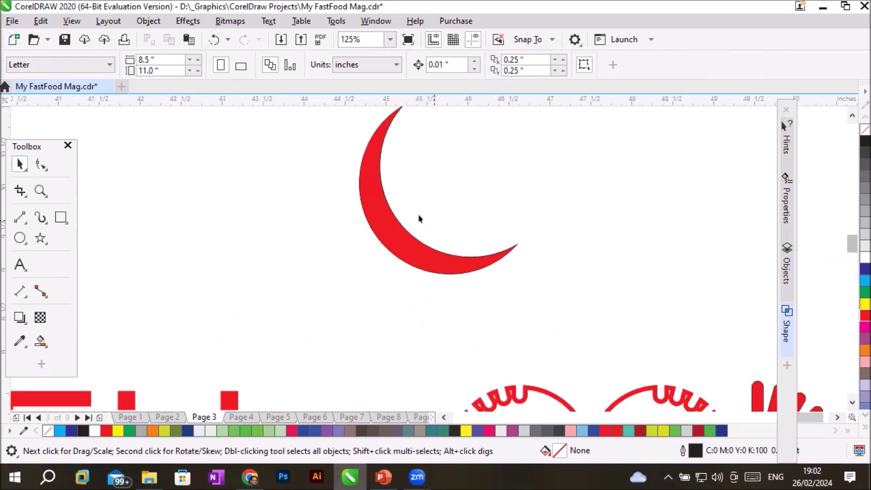
pyautogui.click(19, 237)
pyautogui.moveTo(367, 185); pyautogui.dragTo(375, 200)
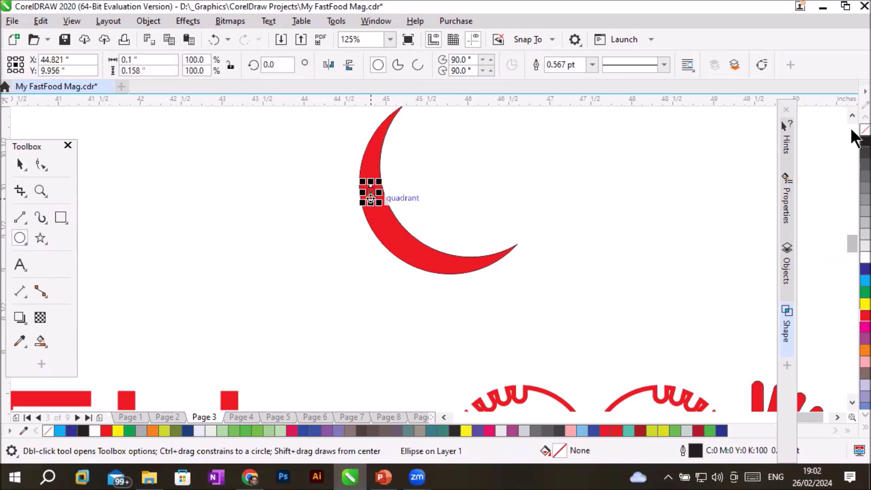
pyautogui.click(865, 141)
# - Draw a tiny ellipse inside the lower right of the black eye and fill it with white as a highlight
pyautogui.scroll(2, 443, 210)
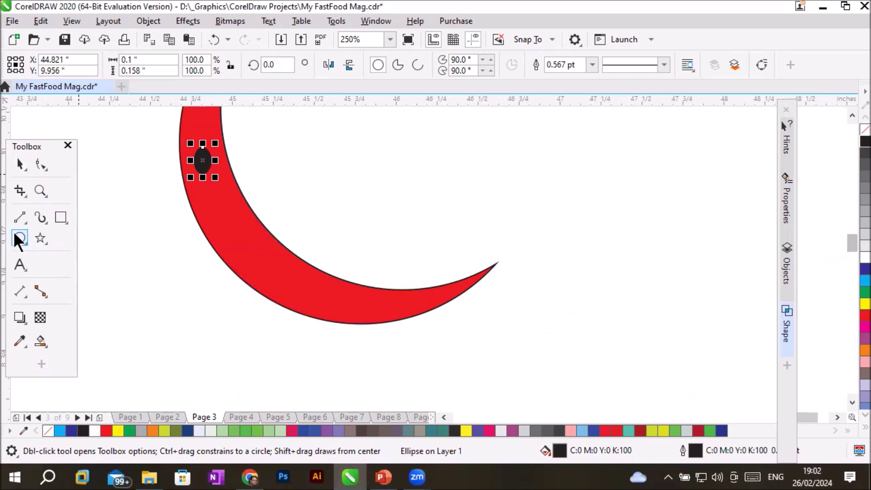
pyautogui.click(302, 179)
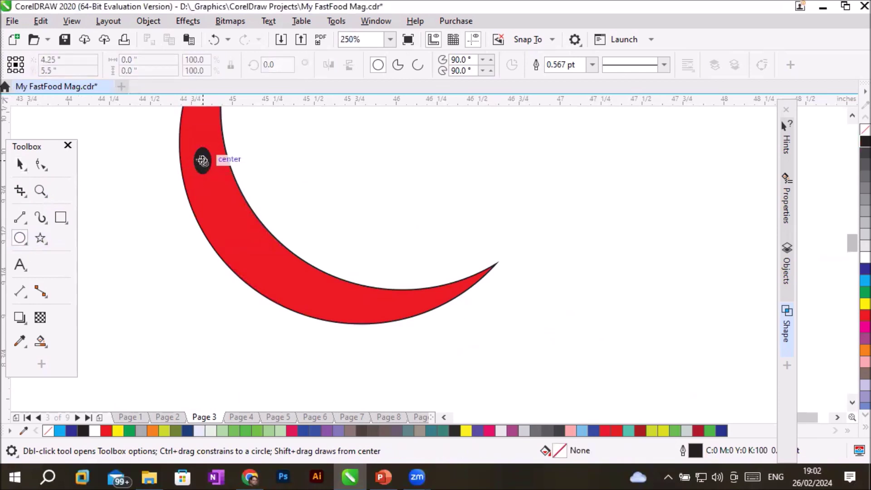
pyautogui.moveTo(202, 160); pyautogui.dragTo(209, 169)
pyautogui.click(864, 257)
pyautogui.click(350, 193)
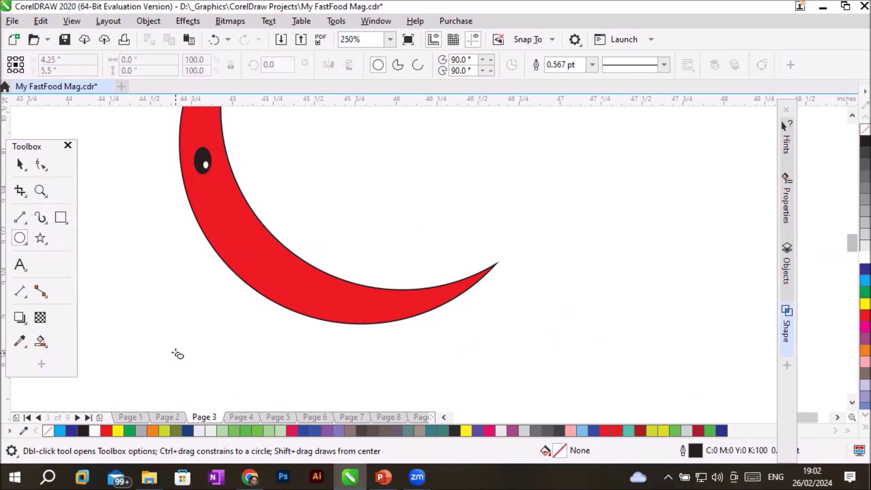
pyautogui.click(852, 116)
pyautogui.click(852, 117)
pyautogui.click(852, 117)
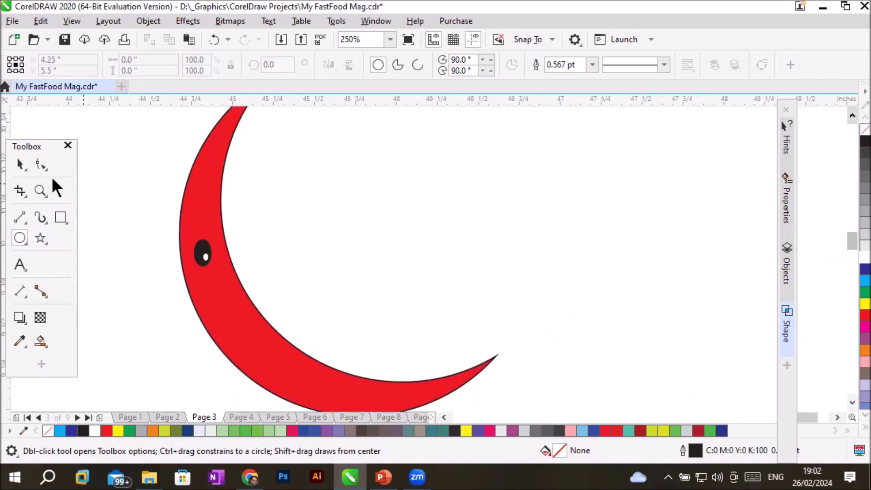
# - Change the crescent's fill to yellow
pyautogui.click(20, 164)
pyautogui.click(321, 361)
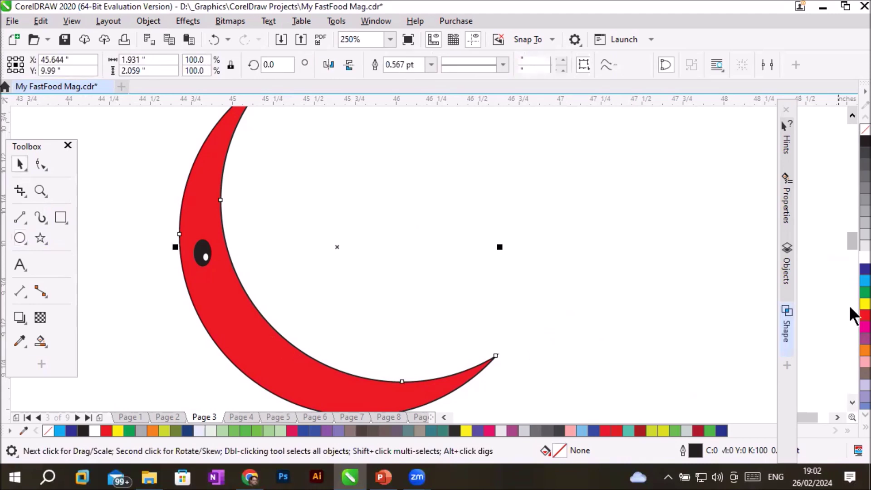
pyautogui.click(864, 302)
pyautogui.click(478, 247)
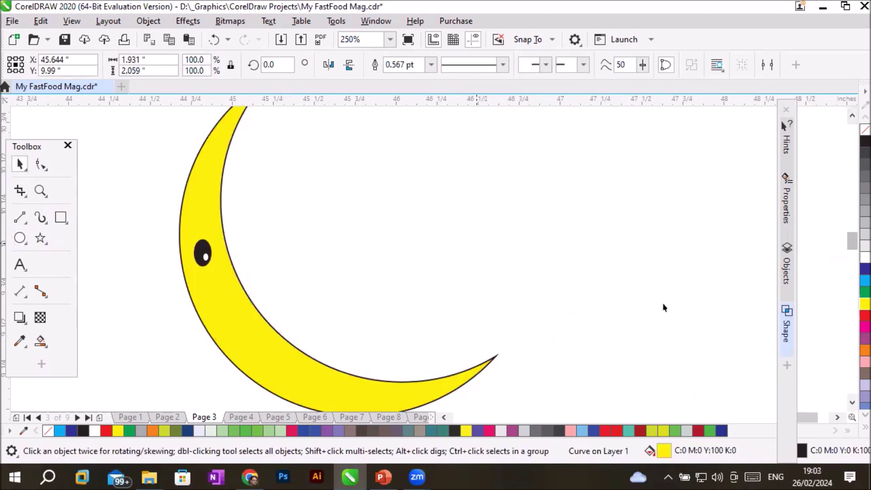
pyautogui.scroll(-2, 652, 322)
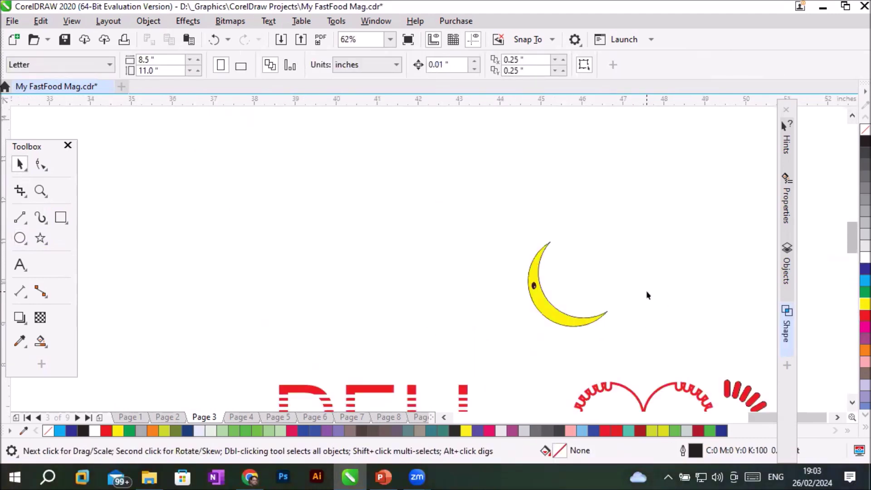
# - Draw a rectangle about 6.1 by 3.5 inches in the empty area left of the crescent
pyautogui.click(20, 237)
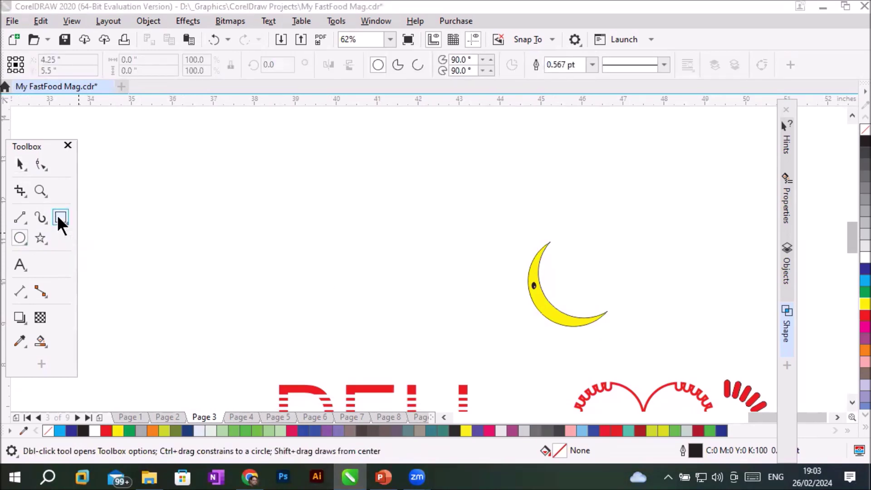
pyautogui.click(59, 219)
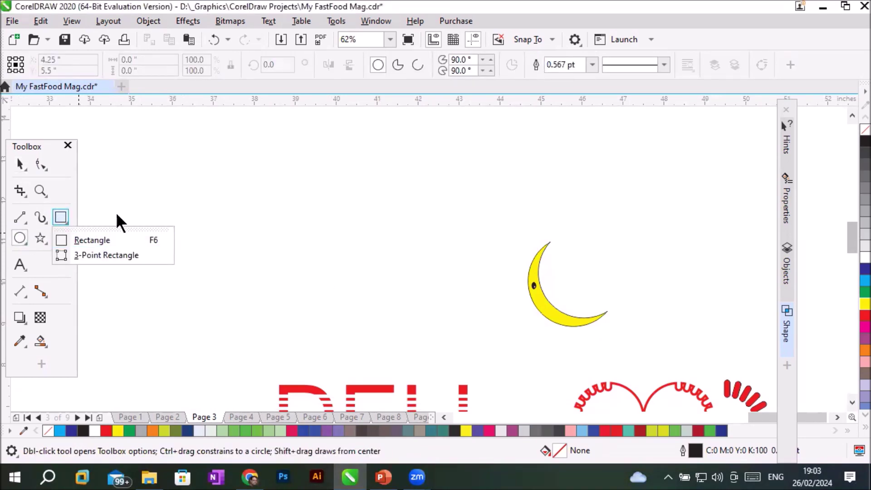
pyautogui.click(107, 239)
pyautogui.moveTo(158, 174); pyautogui.dragTo(409, 318)
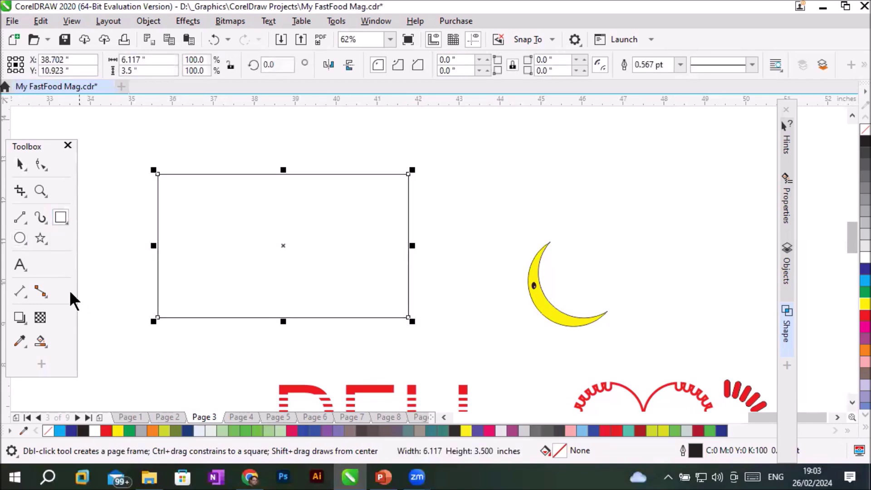
# - Draw a trapezoid common shape about 1.6 by 2 inches across the left part of the rectangle's upper edge
pyautogui.click(18, 236)
pyautogui.click(19, 237)
pyautogui.click(38, 236)
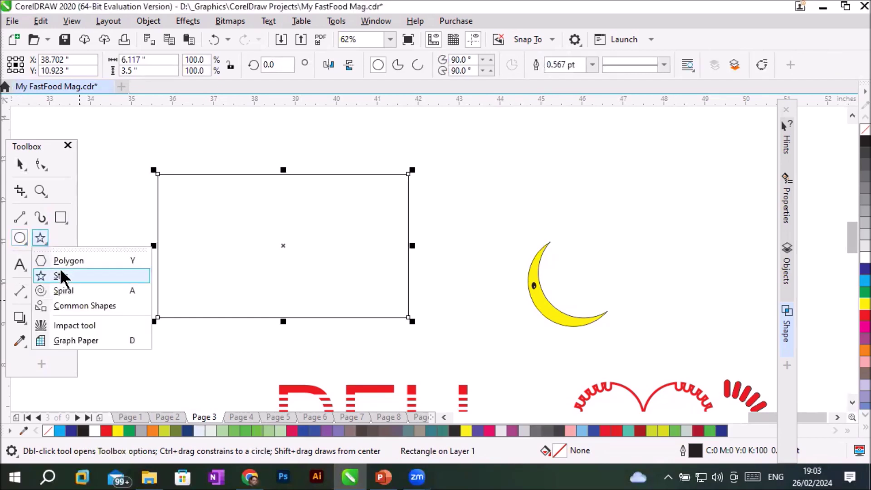
pyautogui.click(67, 305)
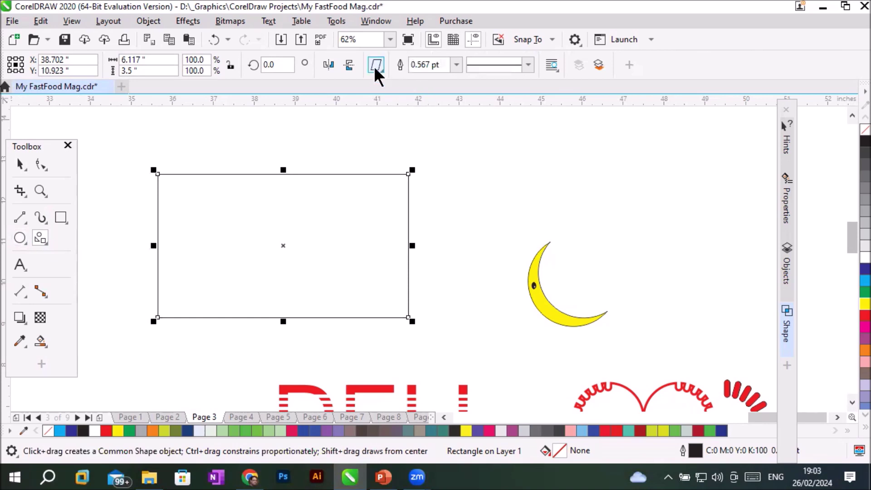
pyautogui.click(376, 64)
pyautogui.click(402, 103)
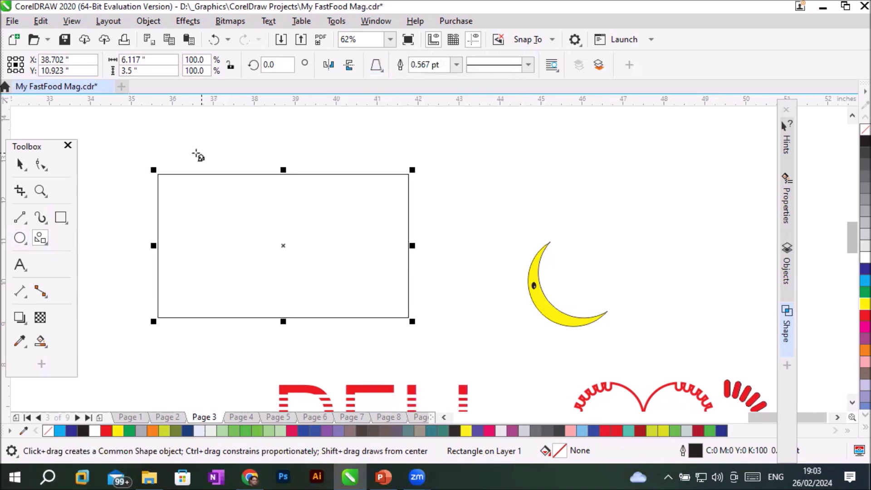
pyautogui.moveTo(189, 142); pyautogui.dragTo(254, 221)
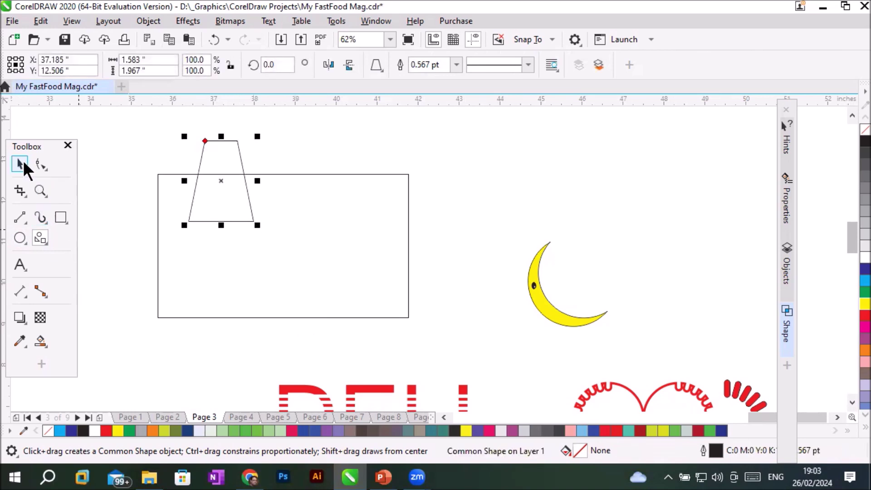
# - Place a copy of the trapezoid about 3 inches to the right, also crossing the rectangle's upper edge
pyautogui.click(21, 163)
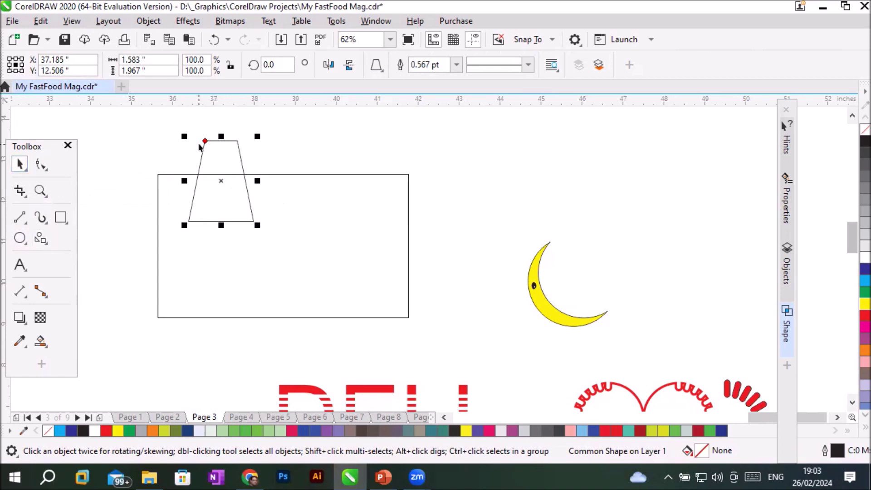
pyautogui.moveTo(212, 141); pyautogui.dragTo(326, 140)
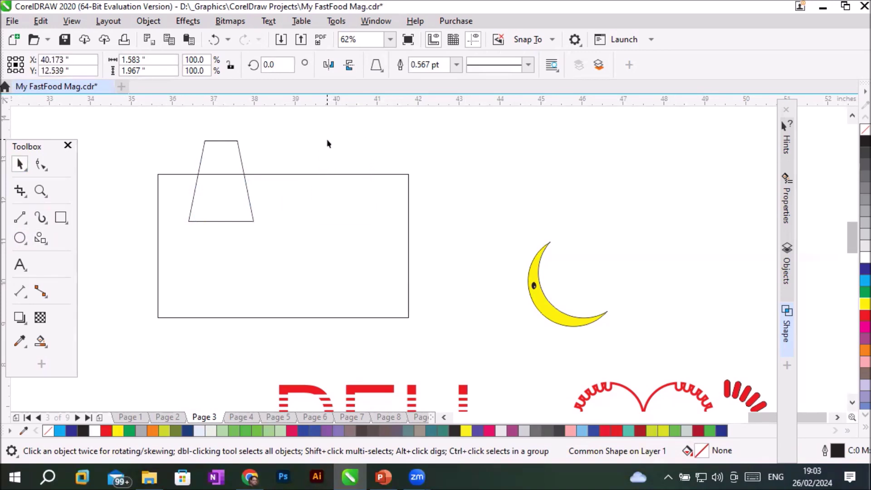
pyautogui.click(458, 213)
pyautogui.moveTo(142, 124); pyautogui.dragTo(425, 351)
pyautogui.click(468, 301)
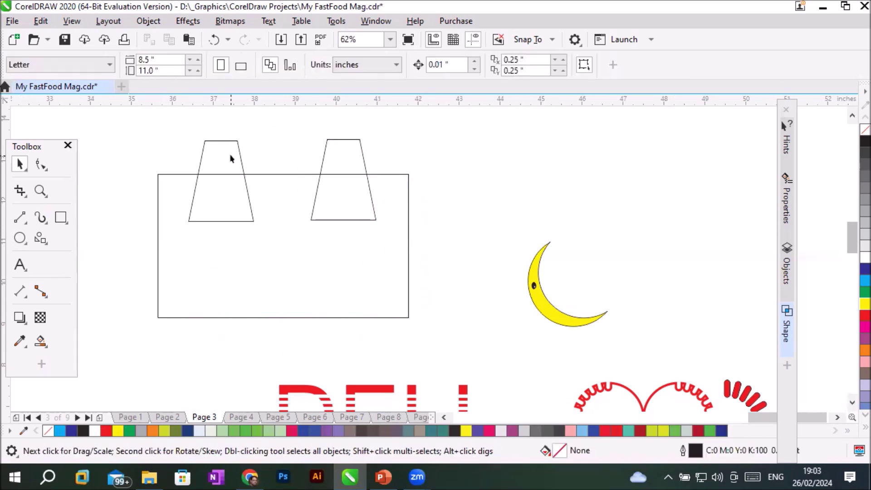
# - Group the two trapezoids
pyautogui.click(230, 154)
pyautogui.keyDown('shift'); pyautogui.click(363, 160); pyautogui.keyUp('shift')
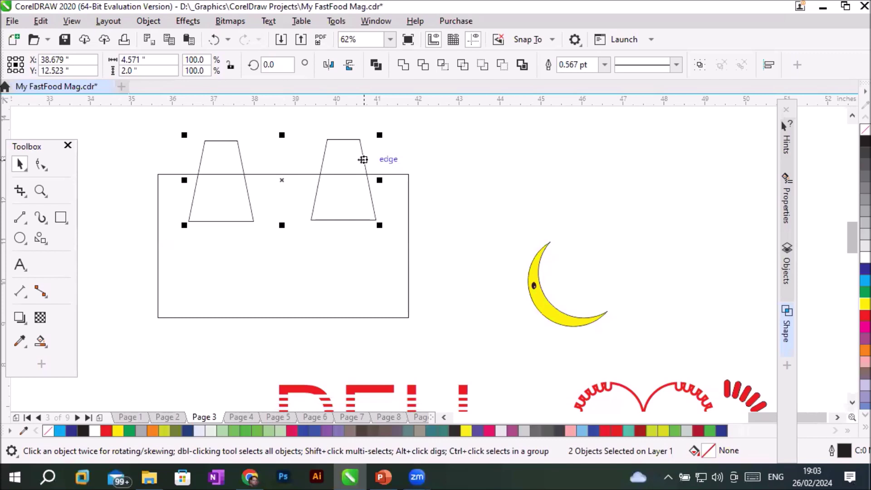
pyautogui.rightClick(361, 164)
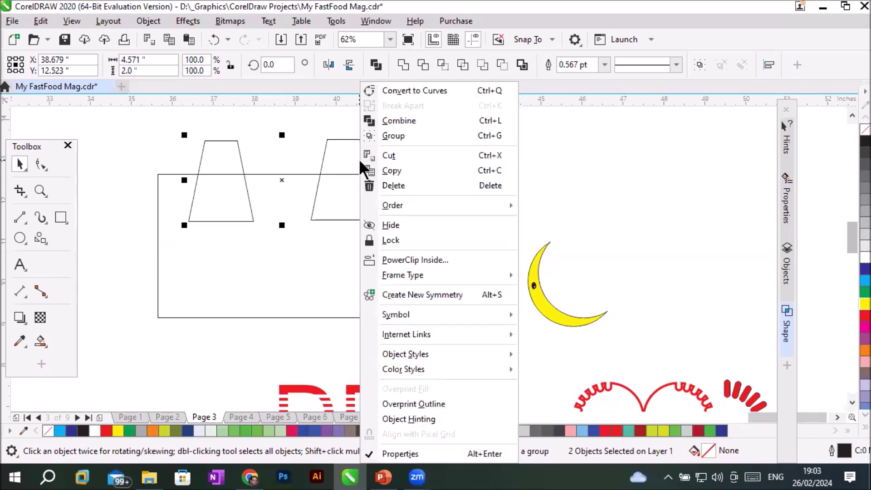
pyautogui.click(393, 141)
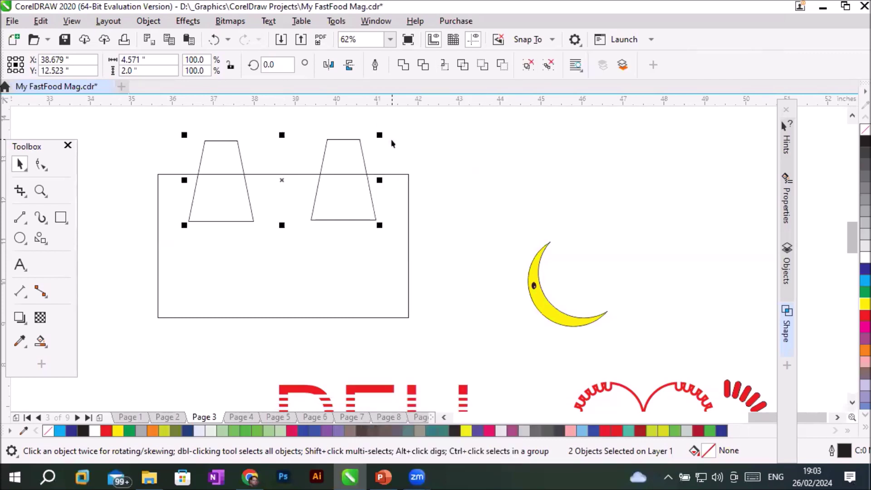
pyautogui.click(219, 185)
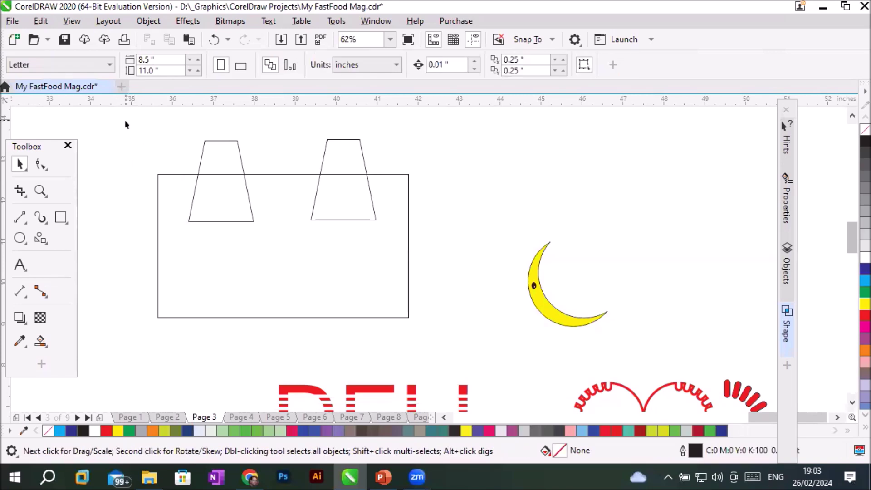
# - Fill the large rectangle with green and the grouped trapezoids with red
pyautogui.click(298, 317)
pyautogui.click(864, 291)
pyautogui.click(230, 145)
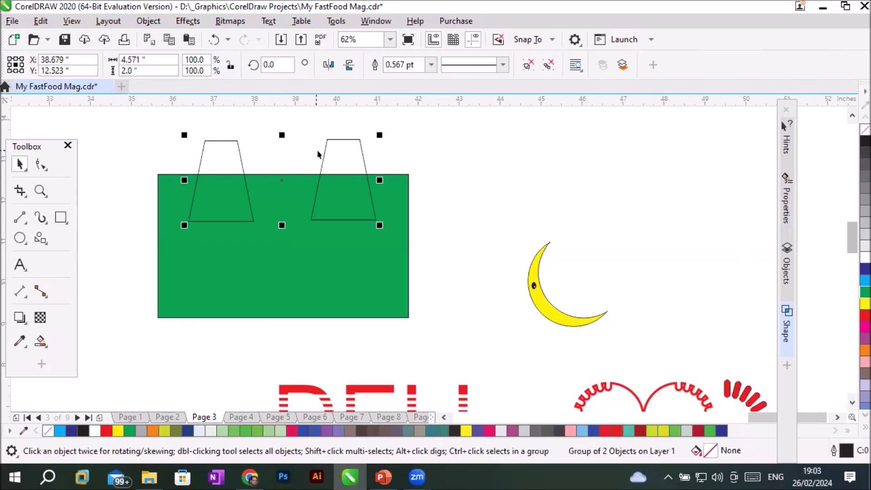
pyautogui.click(342, 147)
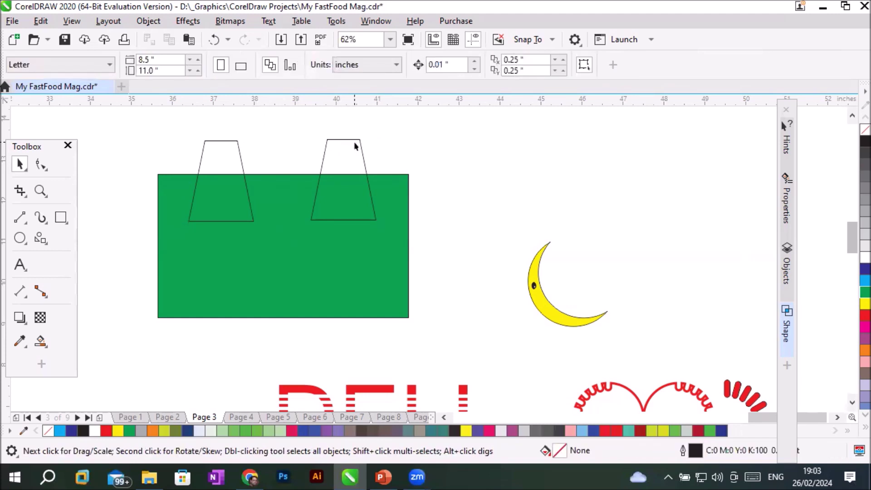
pyautogui.click(360, 142)
pyautogui.click(864, 315)
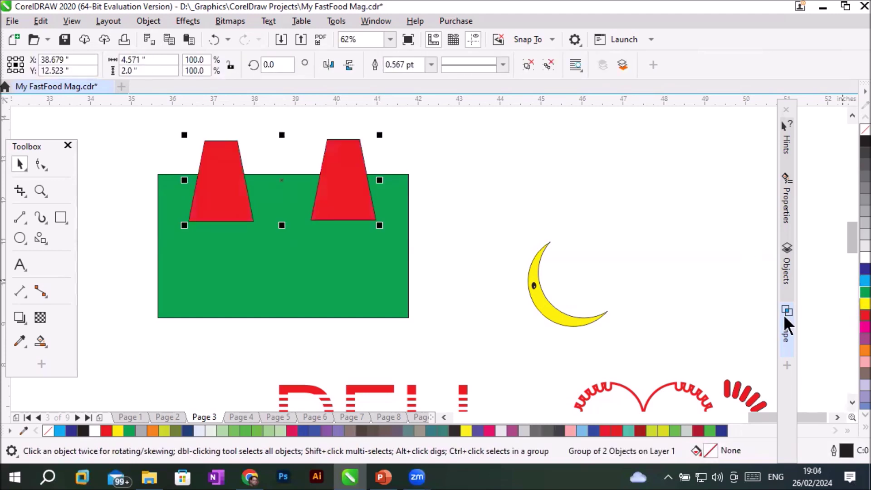
# - Try Back minus front on the green rectangle and red trapezoids, then undo it
pyautogui.moveTo(124, 121); pyautogui.dragTo(433, 349)
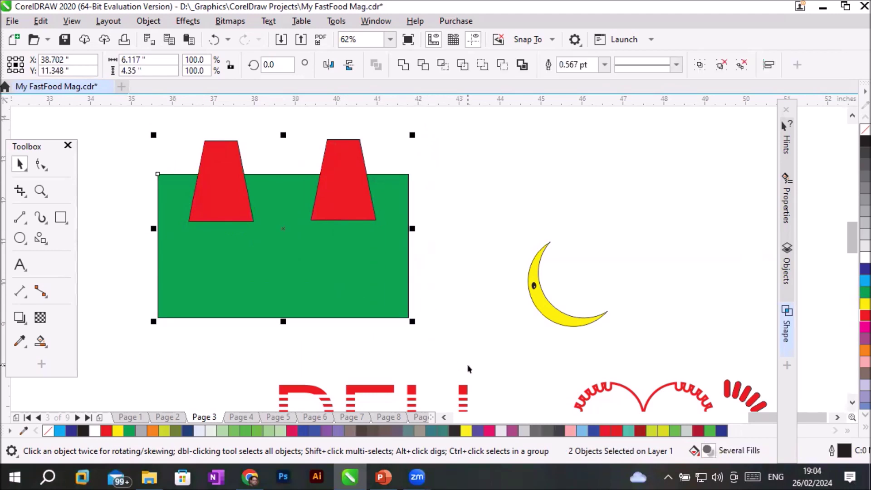
pyautogui.click(503, 65)
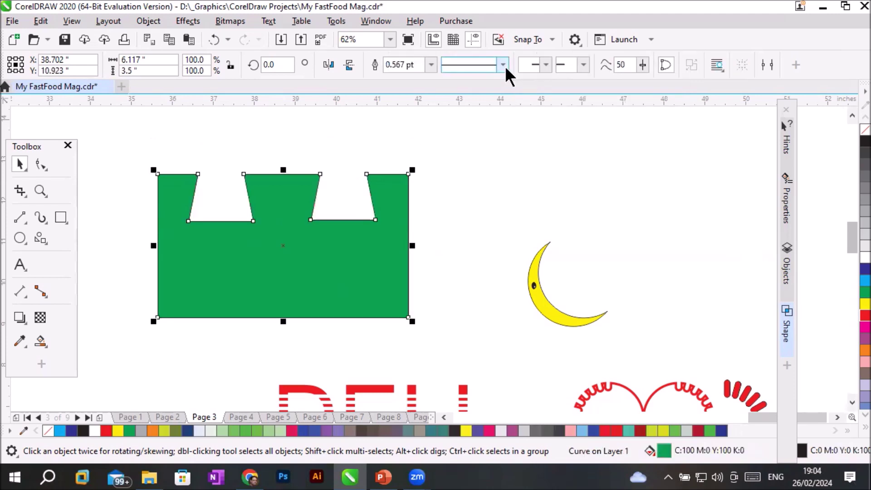
pyautogui.click(528, 208)
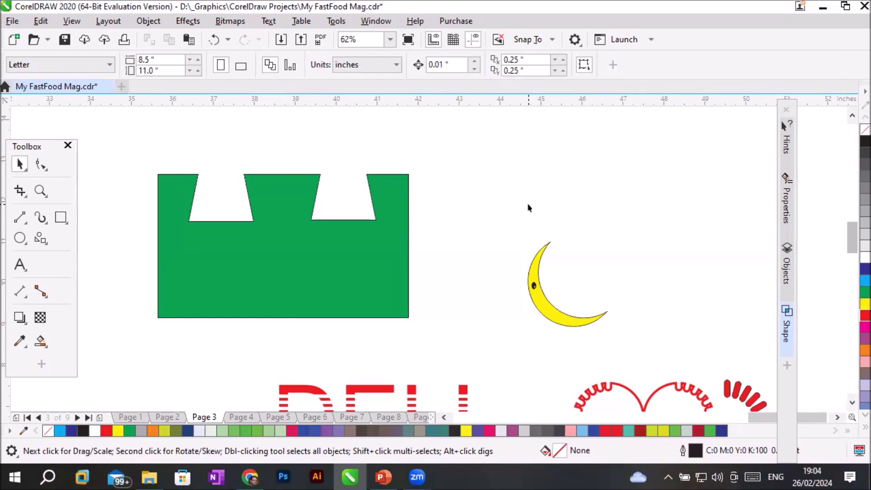
pyautogui.hotkey('ctrl', 'z')
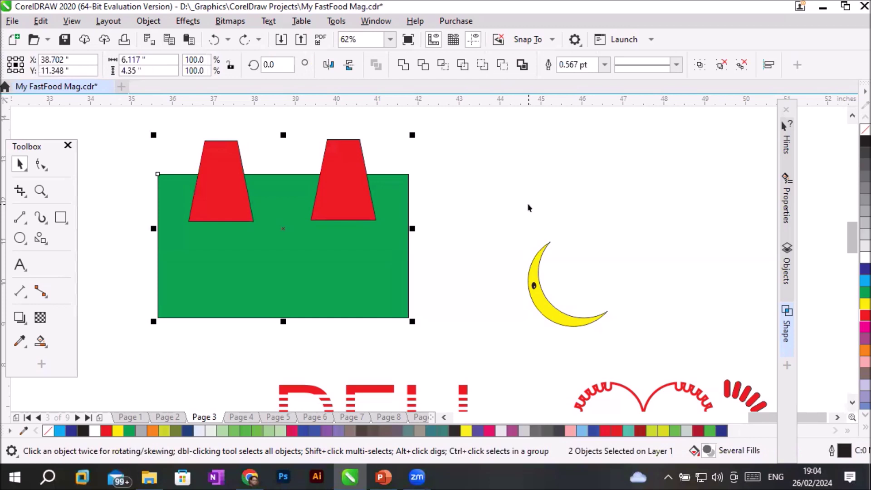
# - Try Front minus back on the trapezoids and green rectangle, then undo it
pyautogui.click(483, 65)
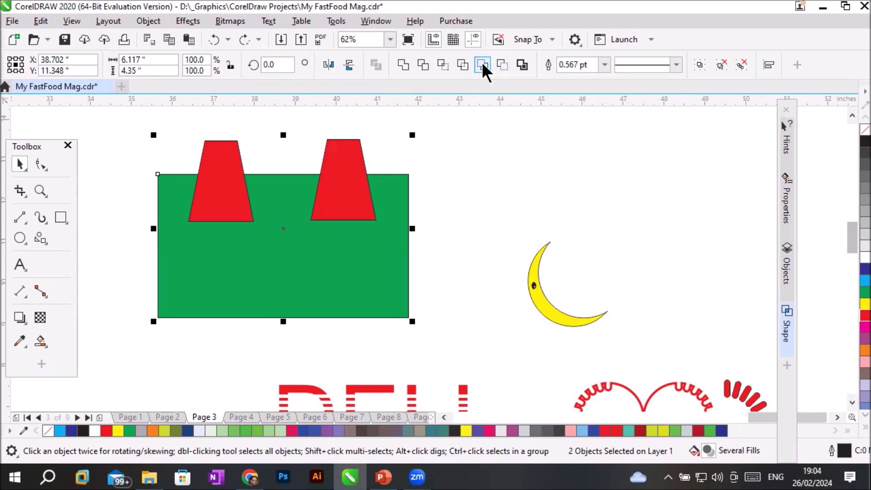
pyautogui.click(499, 203)
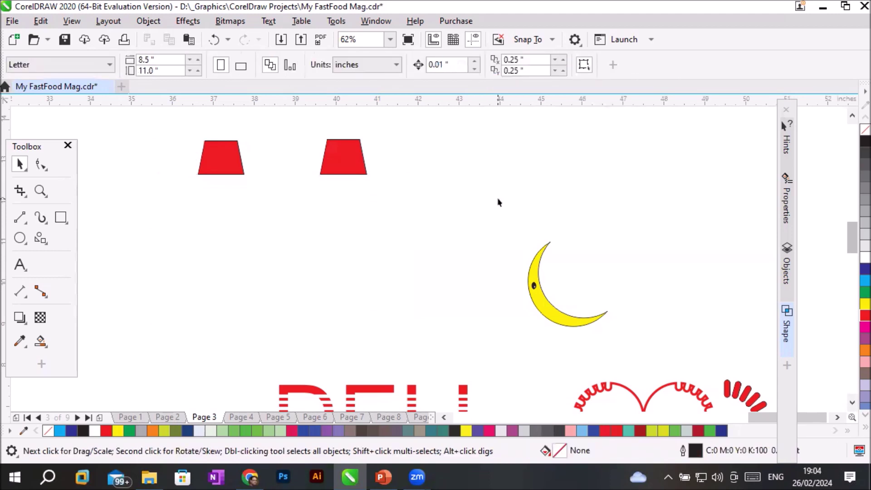
pyautogui.hotkey('ctrl', 'z')
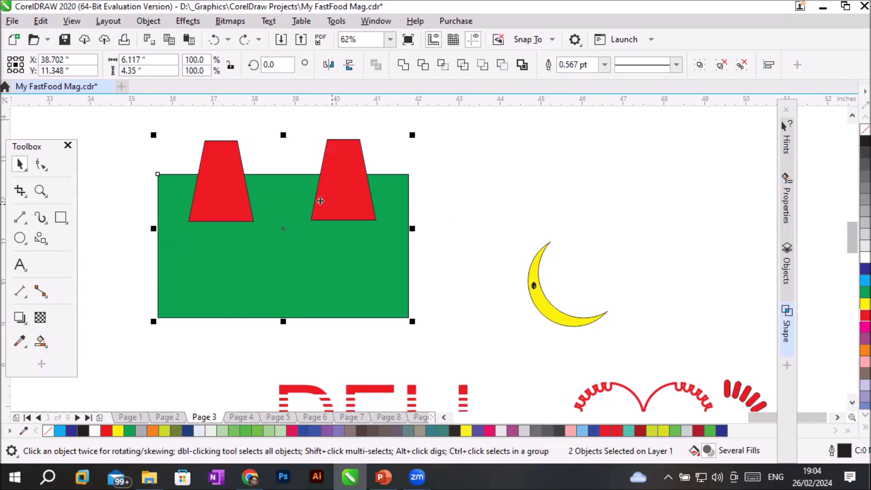
# - Draw a rectangle about 2.9 by 1.8 inches above the crescent and a bar about 2.4 by 0.27 inches across its right edge
pyautogui.click(60, 218)
pyautogui.moveTo(523, 137); pyautogui.dragTo(643, 211)
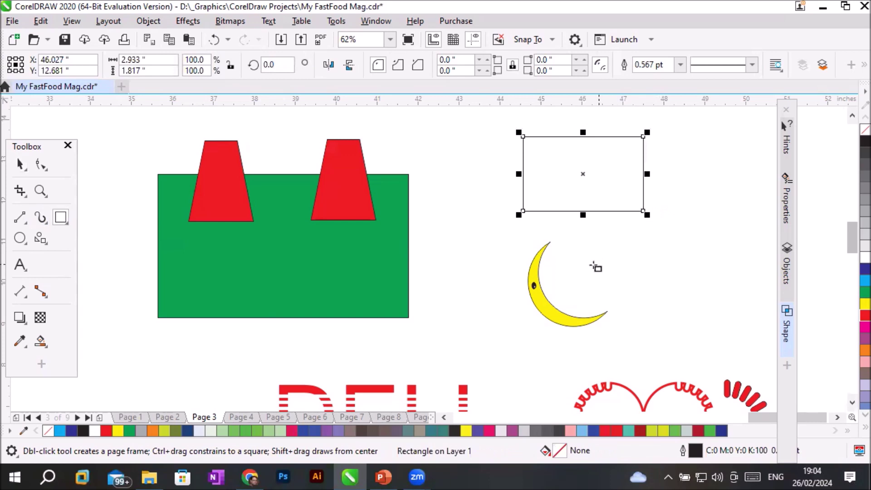
pyautogui.moveTo(593, 155); pyautogui.dragTo(691, 166)
# - Duplicate the thin bar just below itself and copy both bars across the small rectangle's left edge, slightly lower
pyautogui.click(18, 163)
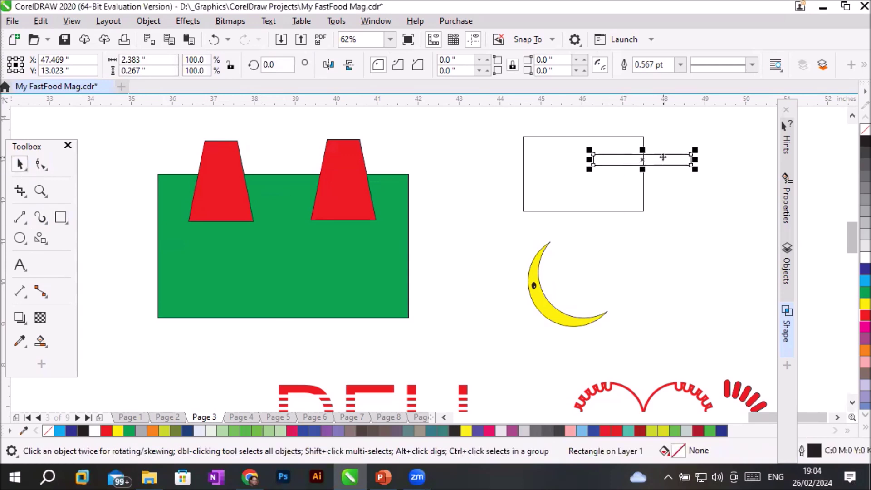
pyautogui.moveTo(662, 164); pyautogui.dragTo(663, 184)
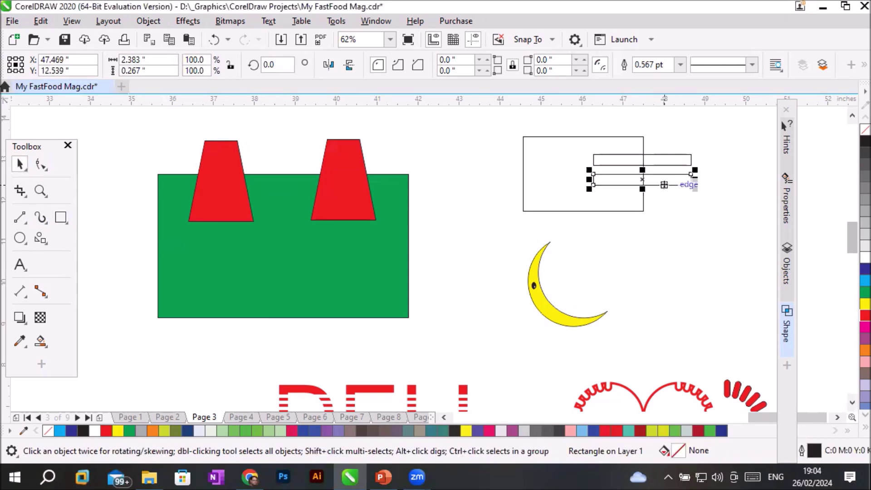
pyautogui.keyDown('shift'); pyautogui.click(677, 163); pyautogui.keyUp('shift')
pyautogui.moveTo(673, 163); pyautogui.dragTo(552, 175)
pyautogui.click(675, 235)
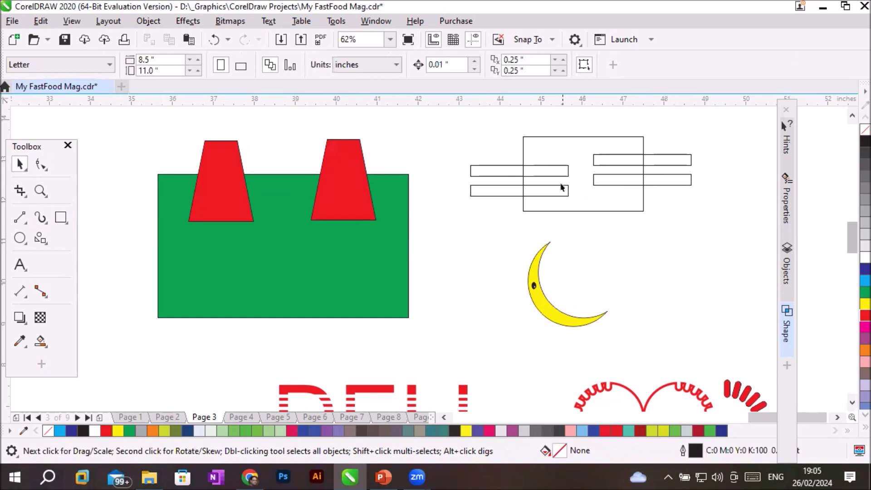
# - Group the four thin bars crossing the small rectangle's sides
pyautogui.click(476, 175)
pyautogui.keyDown('shift'); pyautogui.click(483, 194); pyautogui.keyUp('shift')
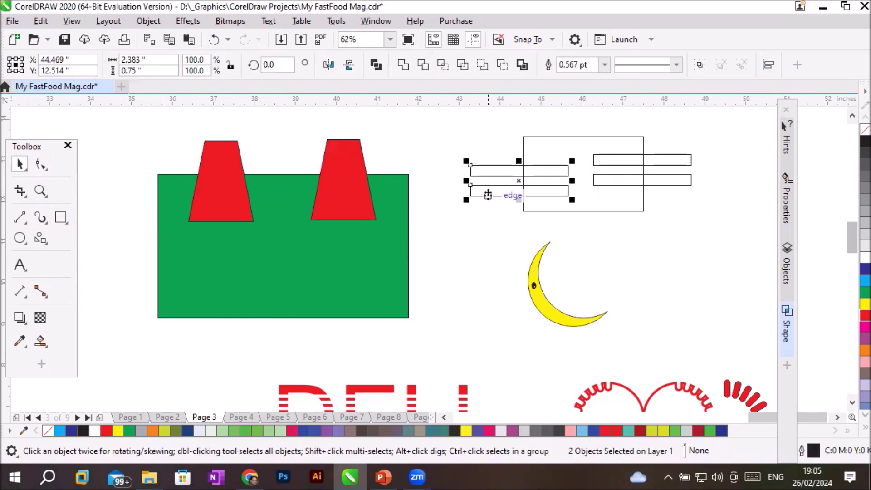
pyautogui.keyDown('shift'); pyautogui.click(685, 159); pyautogui.keyUp('shift')
pyautogui.keyDown('shift'); pyautogui.click(688, 180); pyautogui.keyUp('shift')
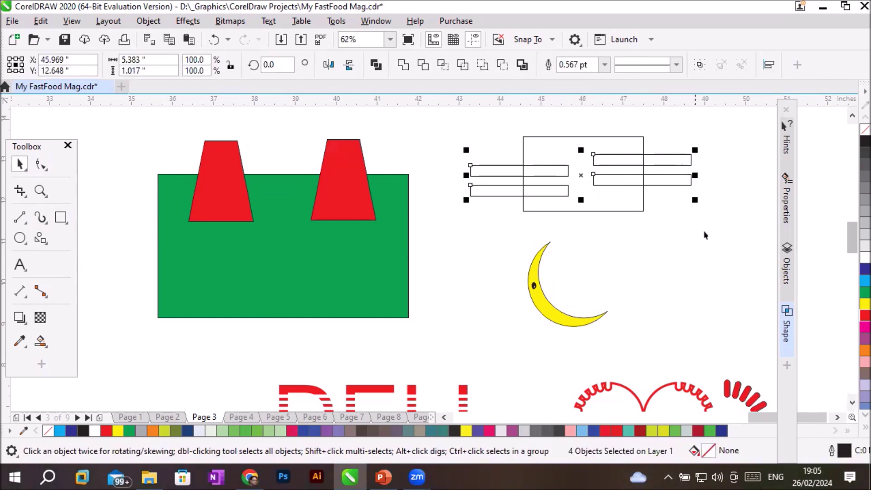
pyautogui.rightClick(688, 185)
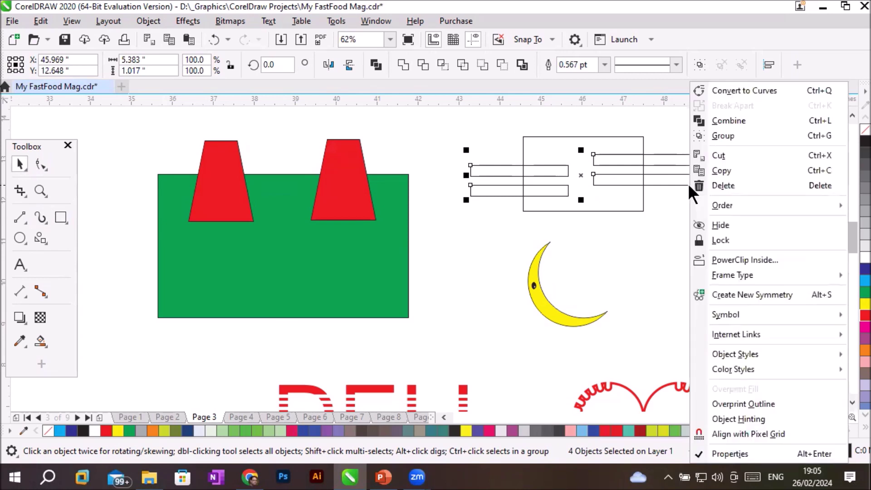
pyautogui.click(723, 136)
pyautogui.click(697, 228)
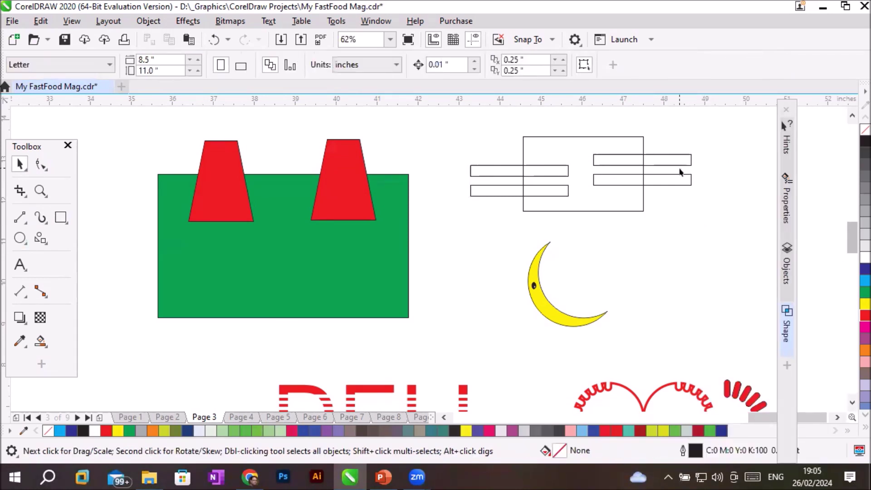
# - Fill the group of four thin bars with blue (C100 M100)
pyautogui.click(690, 164)
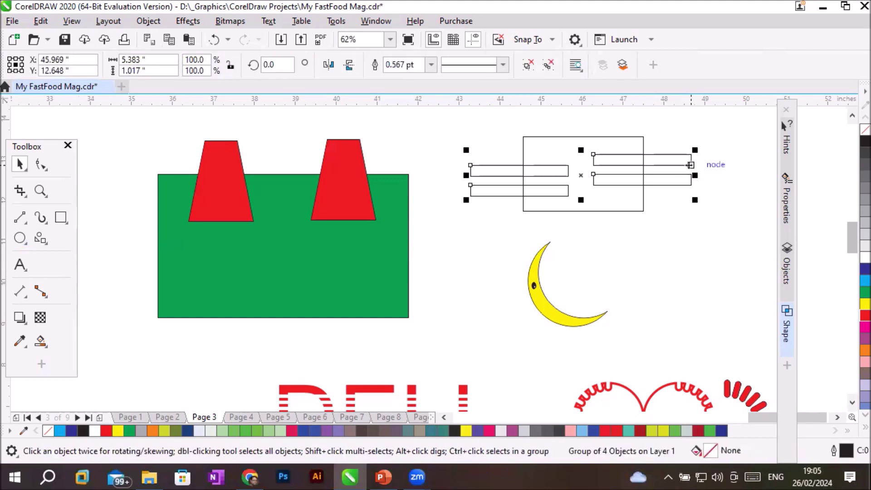
pyautogui.click(860, 268)
pyautogui.click(482, 144)
# - Try Back minus front on the blue bar group and small rectangle, undo it, and apply Front minus back instead
pyautogui.moveTo(451, 114); pyautogui.dragTo(715, 231)
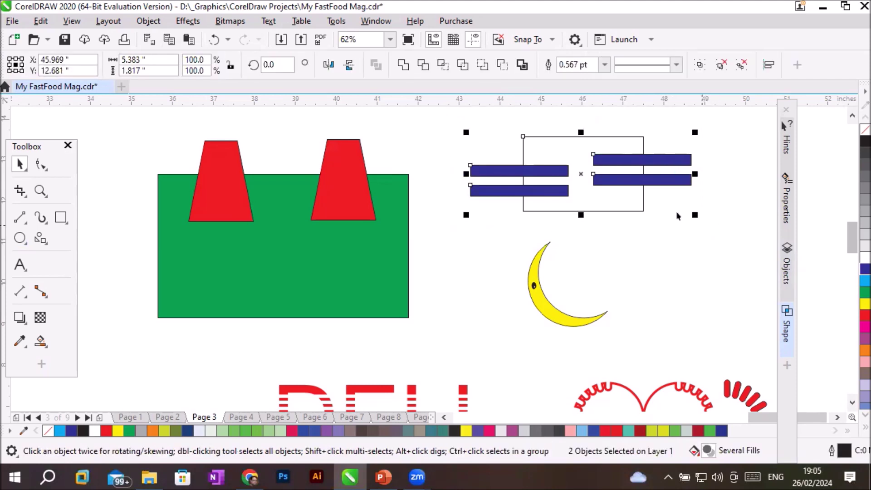
pyautogui.click(500, 65)
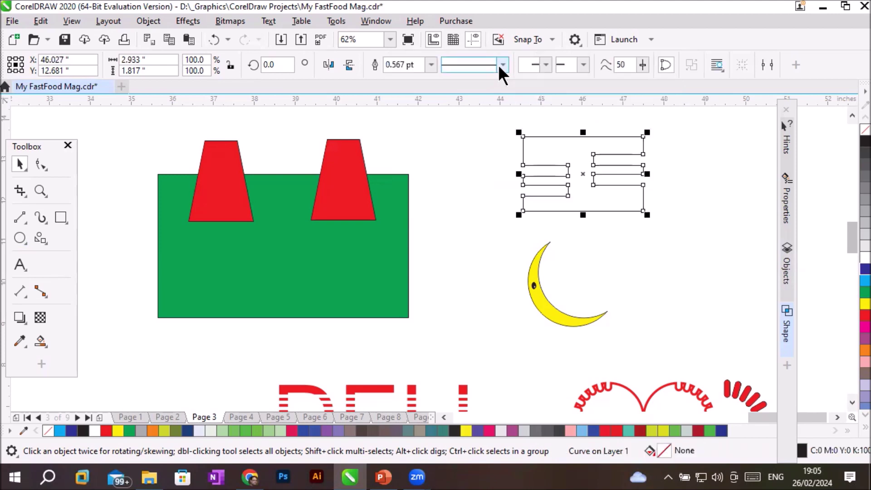
pyautogui.click(694, 256)
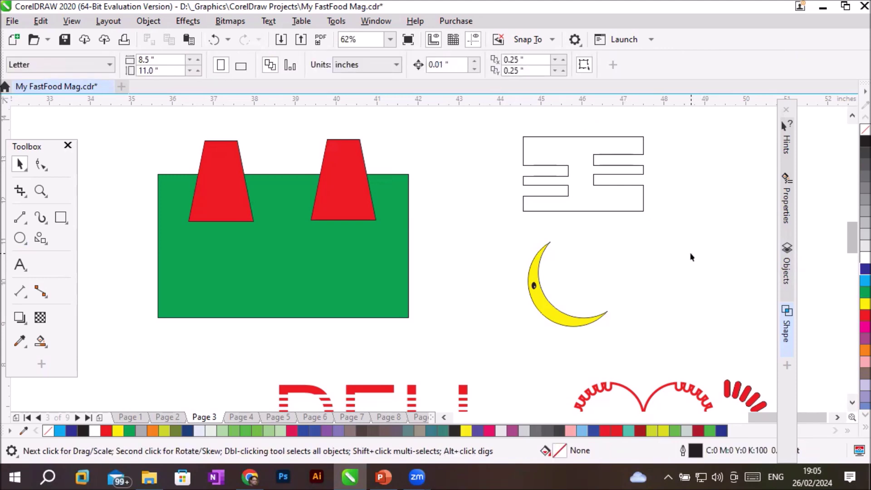
pyautogui.hotkey('ctrl', 'z')
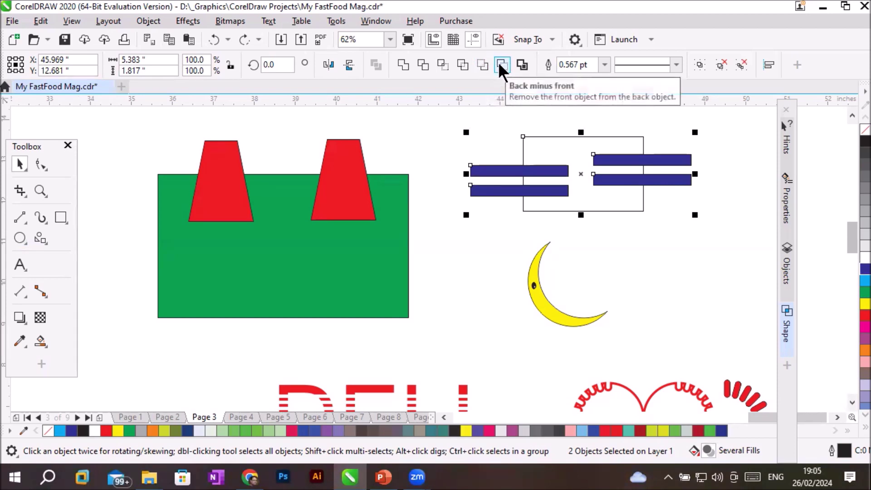
pyautogui.click(500, 65)
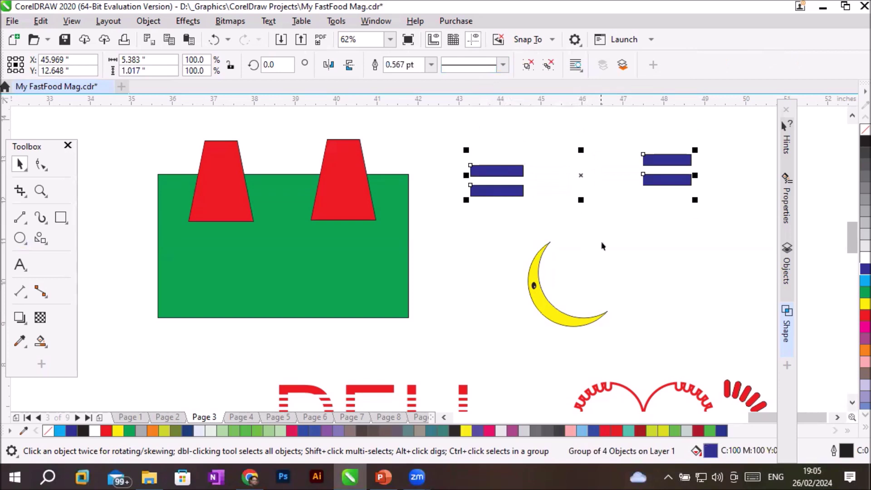
pyautogui.click(687, 252)
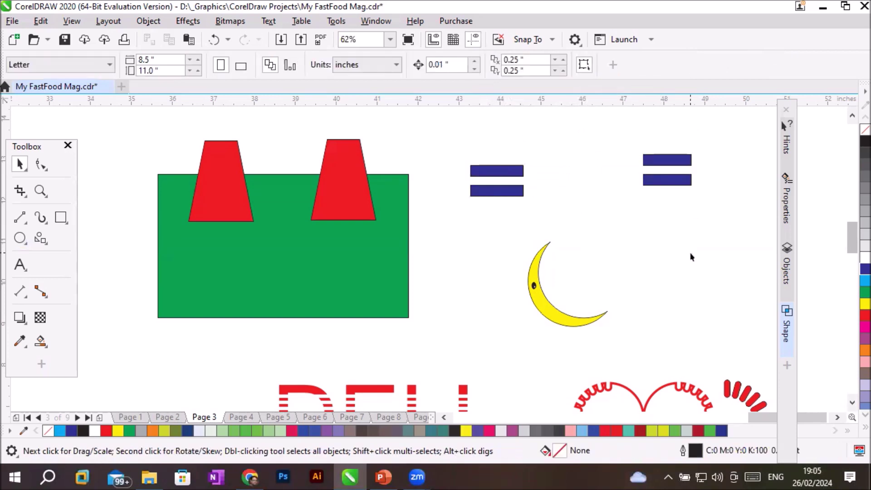
# - Move the remaining blue bar pieces up, ungroup them, and pull the two right-hand pieces apart
pyautogui.click(663, 183)
pyautogui.moveTo(660, 184); pyautogui.dragTo(661, 164)
pyautogui.rightClick(661, 165)
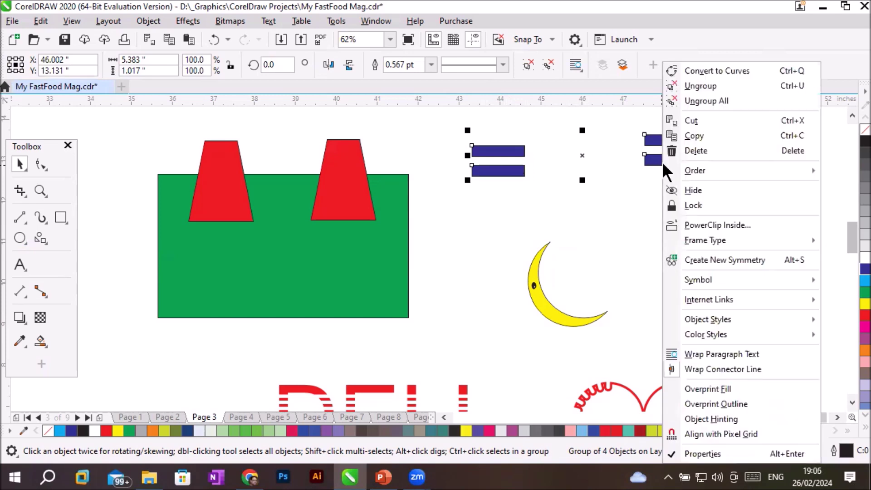
pyautogui.click(706, 87)
pyautogui.click(652, 204)
pyautogui.moveTo(669, 162); pyautogui.dragTo(640, 214)
pyautogui.moveTo(665, 142); pyautogui.dragTo(617, 155)
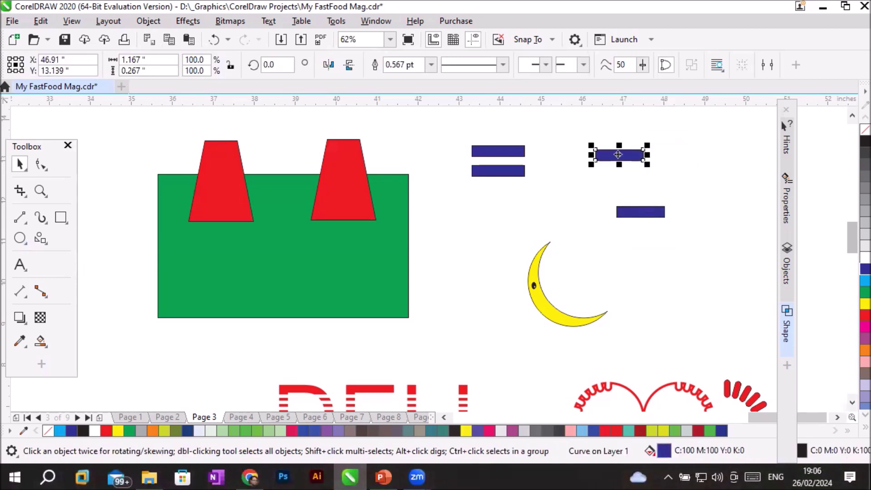
# - Undo the moves, the ungrouping, the Front minus back cut and the blue fill of the bars
pyautogui.hotkey('ctrl', 'z')
pyautogui.hotkey('ctrl', 'z')
pyautogui.hotkey('ctrl', 'z')
pyautogui.hotkey('ctrl', 'z')
pyautogui.hotkey('ctrl', 'z')
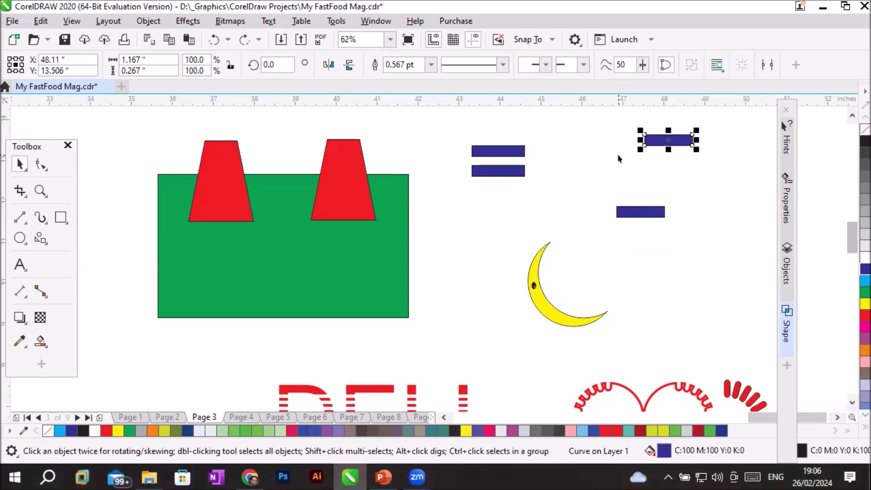
pyautogui.hotkey('ctrl', 'z')
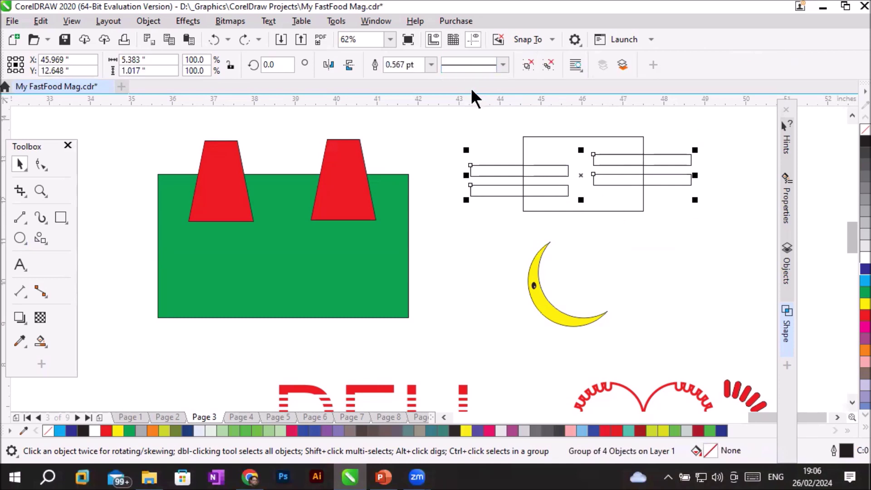
# - Delete the trapezoids, green rectangle, crossed bars, crescent, stacked lines, DELL text and red toothed circles together
pyautogui.scroll(-2, 381, 246)
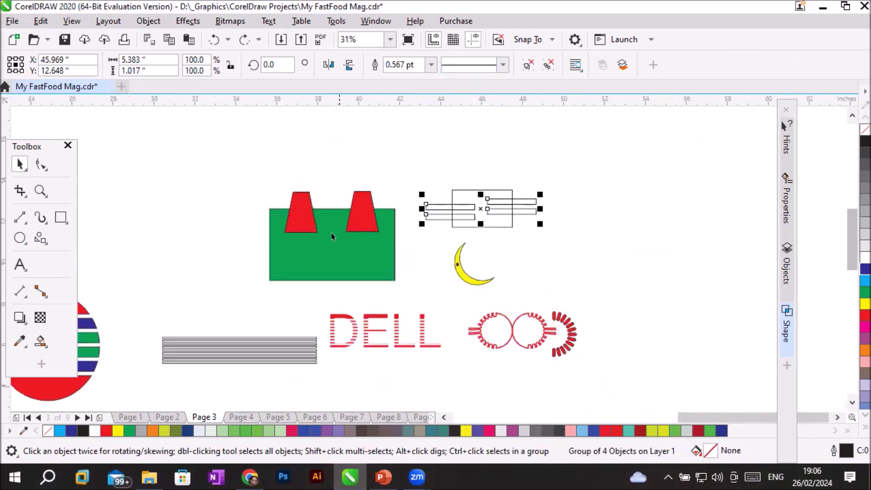
pyautogui.moveTo(143, 162); pyautogui.dragTo(589, 389)
pyautogui.press('Delete')
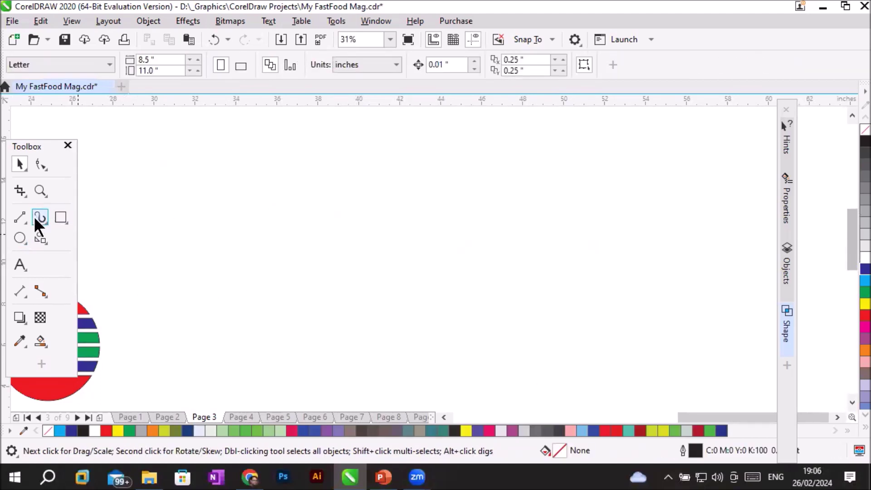
# - Draw a rectangle about 8.8 by 6.1 inches and a taller one about 4.8 by 6.8 inches overlapping its top edge
pyautogui.click(59, 218)
pyautogui.moveTo(287, 202); pyautogui.dragTo(469, 326)
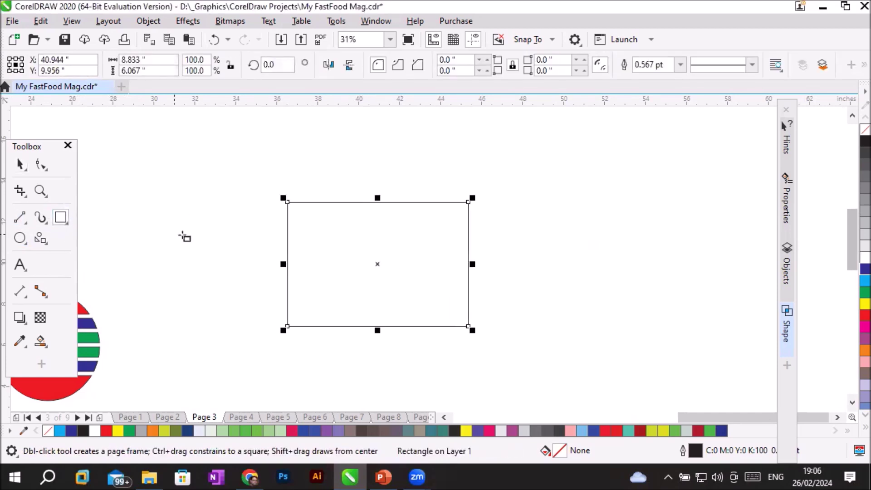
pyautogui.click(329, 160)
pyautogui.moveTo(343, 214); pyautogui.dragTo(426, 295)
pyautogui.click(20, 164)
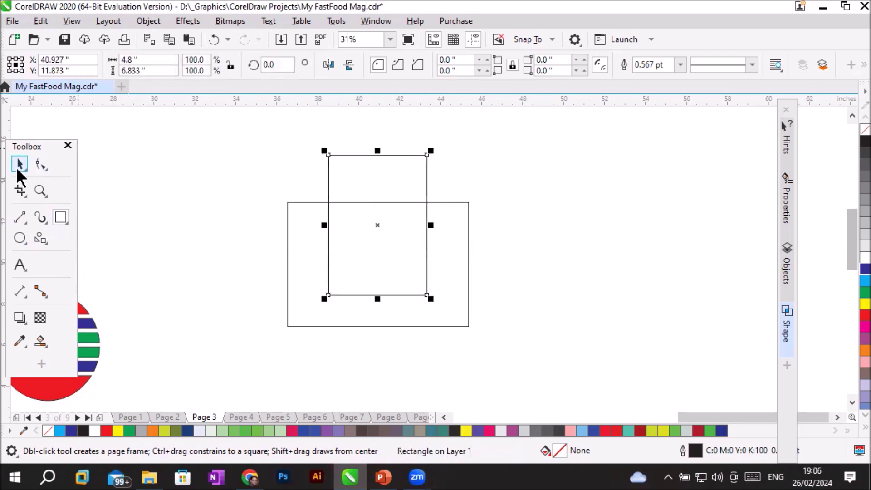
pyautogui.moveTo(228, 118); pyautogui.dragTo(531, 353)
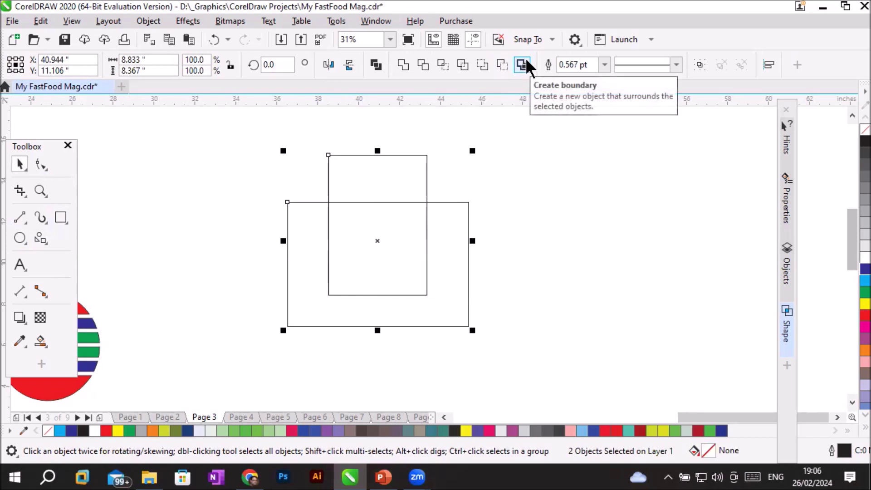
pyautogui.click(521, 303)
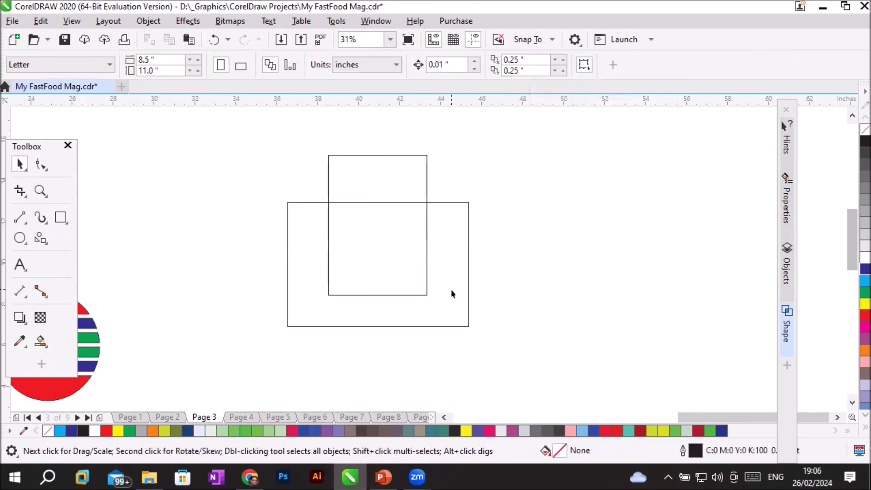
# - Move the taller rectangle clear to the right and draw a magenta ellipse about 1.5 by 3.1 inches across the wide rectangle's top edge
pyautogui.moveTo(425, 295); pyautogui.dragTo(603, 270)
pyautogui.click(19, 237)
pyautogui.moveTo(310, 175); pyautogui.dragTo(340, 239)
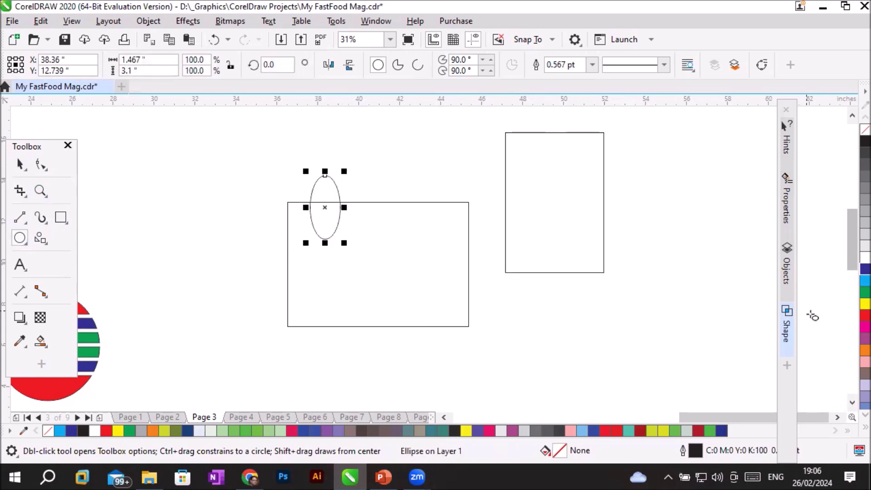
pyautogui.click(864, 326)
pyautogui.moveTo(326, 200); pyautogui.dragTo(365, 200)
pyautogui.hotkey('ctrl', 'z')
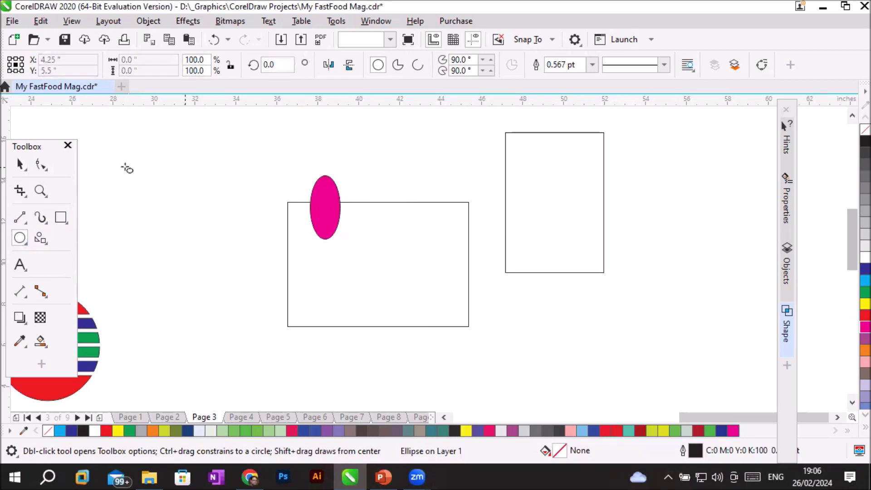
# - Duplicate the magenta ellipse into an evenly spaced row of four and copy the row onto the rectangle's bottom edge
pyautogui.click(20, 164)
pyautogui.moveTo(324, 207); pyautogui.dragTo(365, 208)
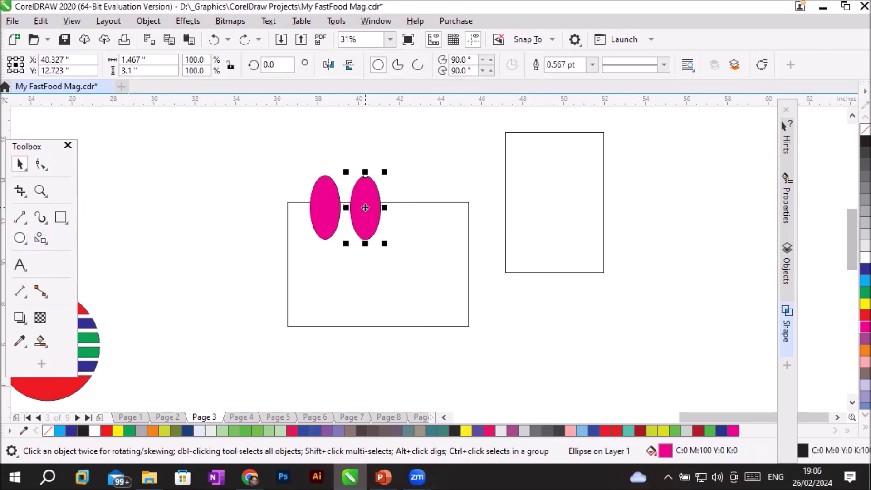
pyautogui.hotkey('ctrl', 'r')
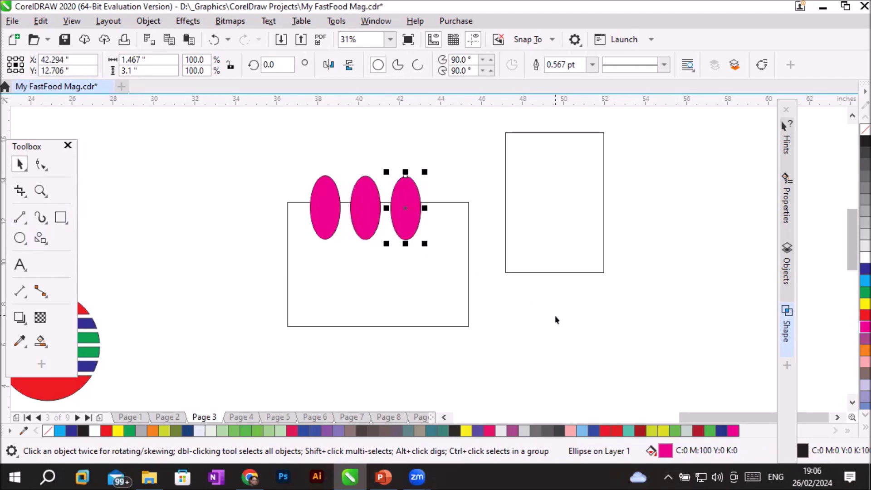
pyautogui.hotkey('ctrl', 'r')
pyautogui.moveTo(300, 170); pyautogui.dragTo(438, 362)
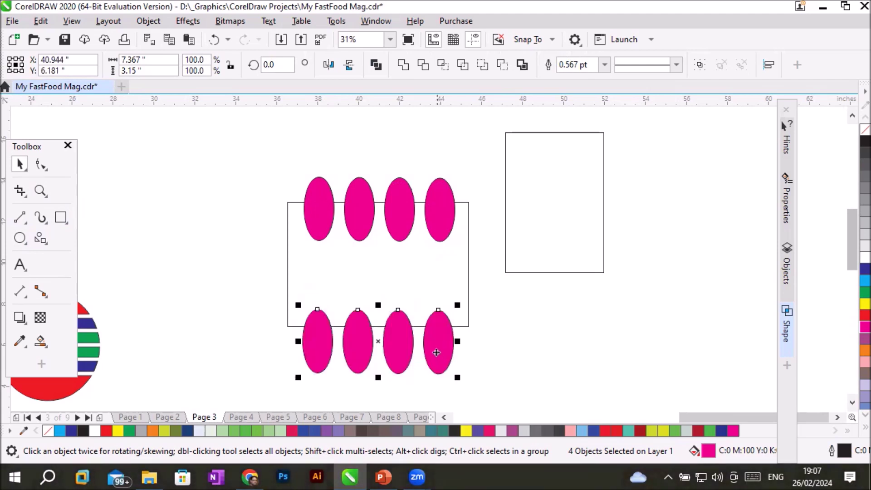
# - Create a boundary around the wide rectangle and eight ellipses, move the outline to the right and fill it blue (C100 M100)
pyautogui.moveTo(239, 142); pyautogui.dragTo(481, 382)
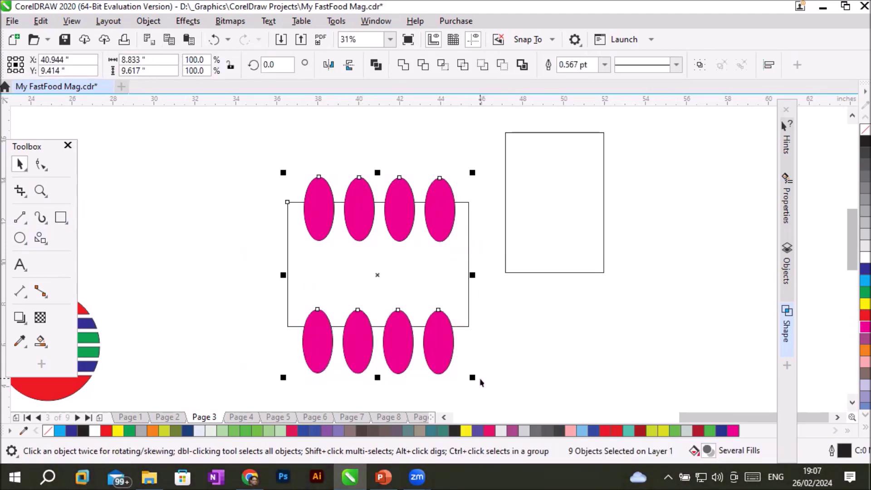
pyautogui.click(521, 65)
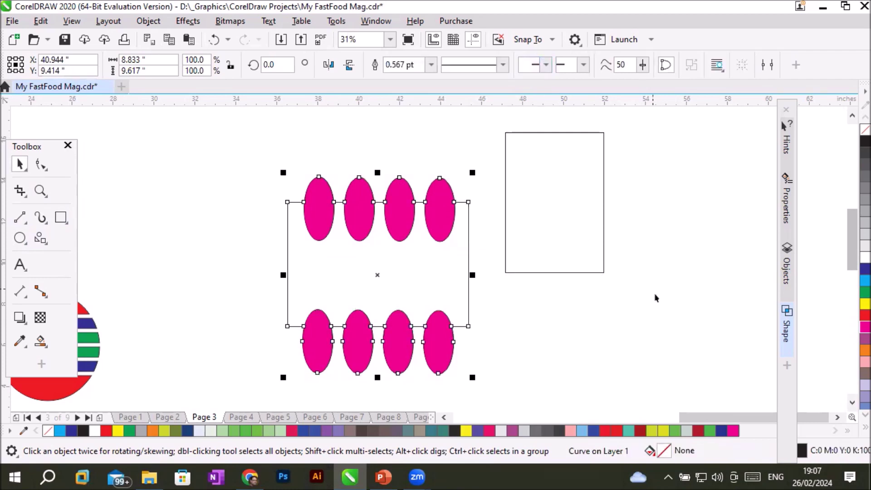
pyautogui.moveTo(398, 227); pyautogui.dragTo(709, 246)
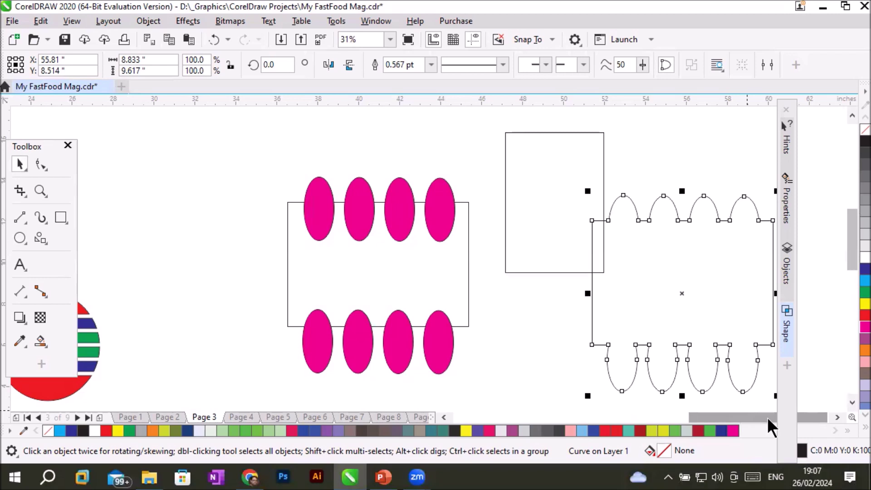
pyautogui.click(863, 269)
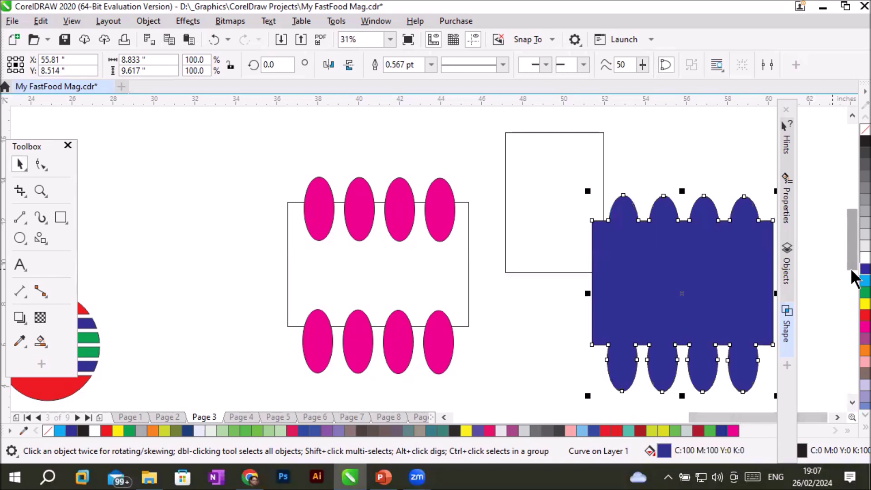
pyautogui.click(420, 155)
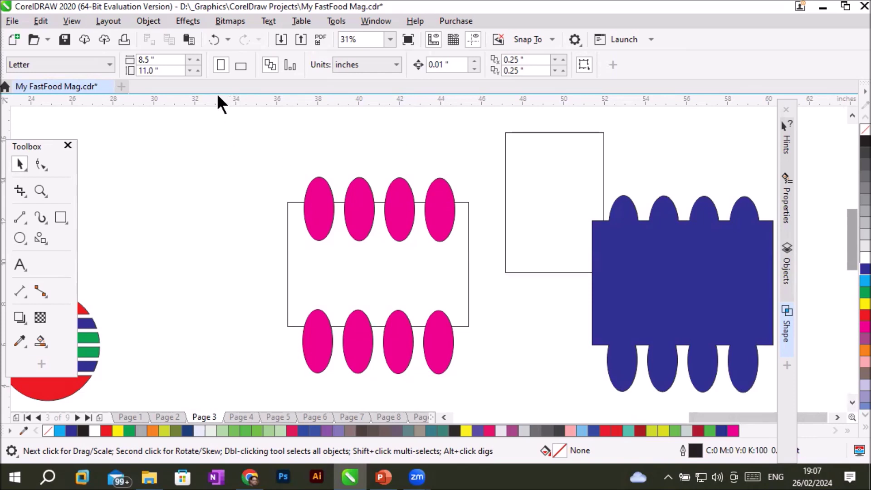
# - Delete the original rectangle with its magenta ellipses and the tall rectangle, keeping the blue boundary shape
pyautogui.moveTo(217, 93); pyautogui.dragTo(585, 123)
pyautogui.moveTo(585, 93); pyautogui.dragTo(585, 94)
pyautogui.moveTo(228, 119); pyautogui.dragTo(766, 410)
pyautogui.press('Delete')
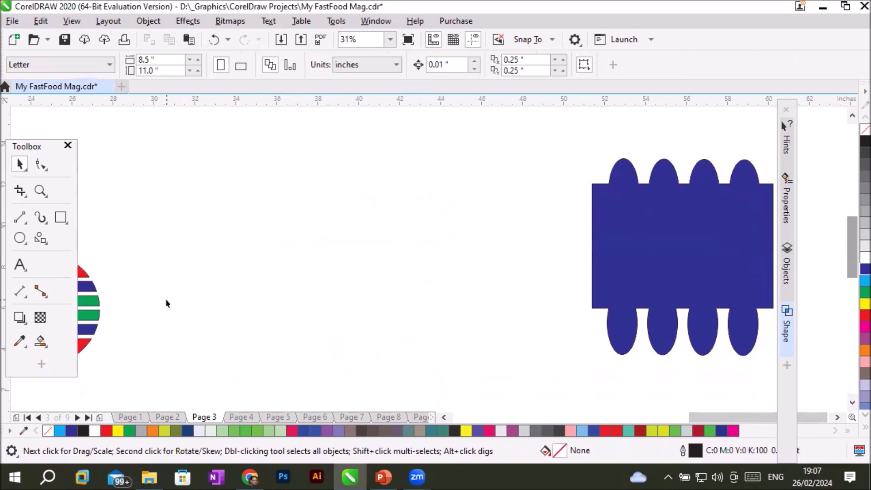
pyautogui.click(20, 238)
pyautogui.moveTo(211, 200)
pyautogui.mouseDown()
pyautogui.moveTo(389, 370)
pyautogui.moveTo(387, 362)
pyautogui.mouseUp()
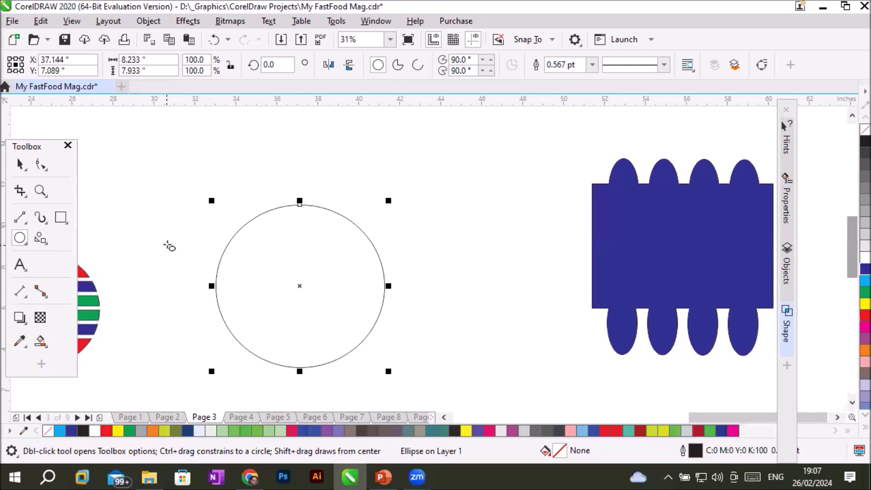
pyautogui.press('Delete')
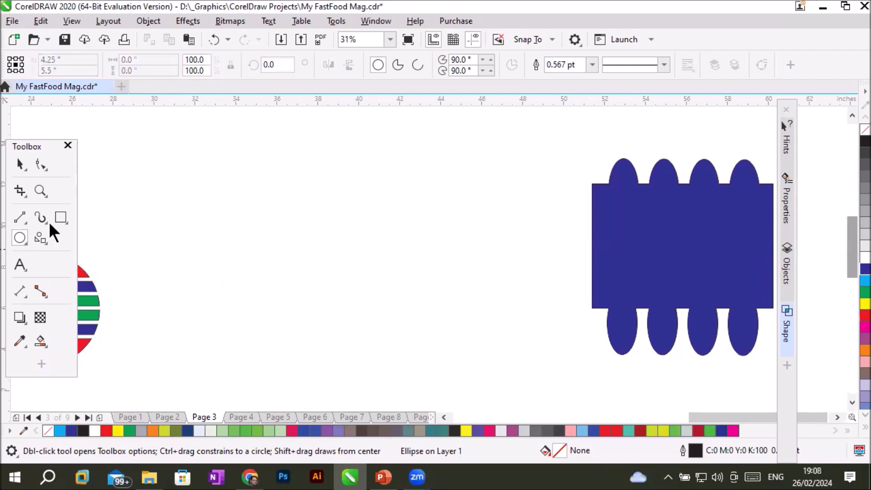
# - Draw a rectangle about 13.5 by 4.4 inches left of the blue shape and fully round its corners into a pill
pyautogui.click(57, 219)
pyautogui.moveTo(216, 180); pyautogui.dragTo(491, 271)
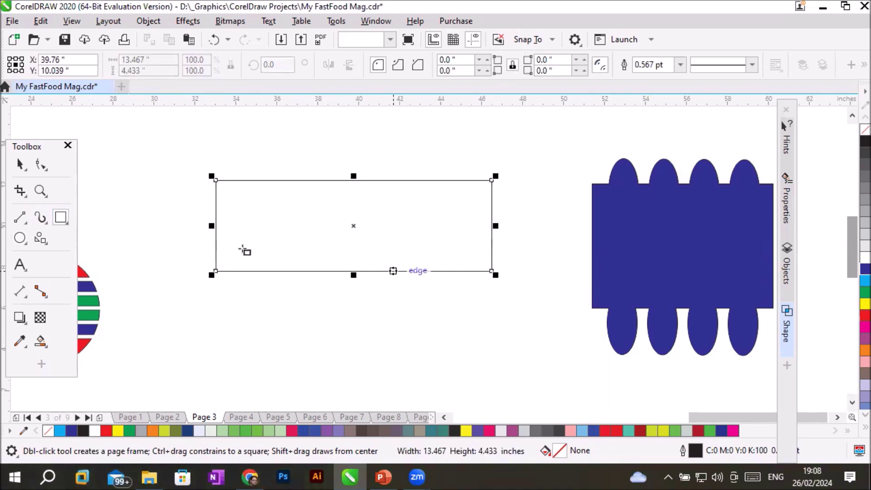
pyautogui.click(40, 165)
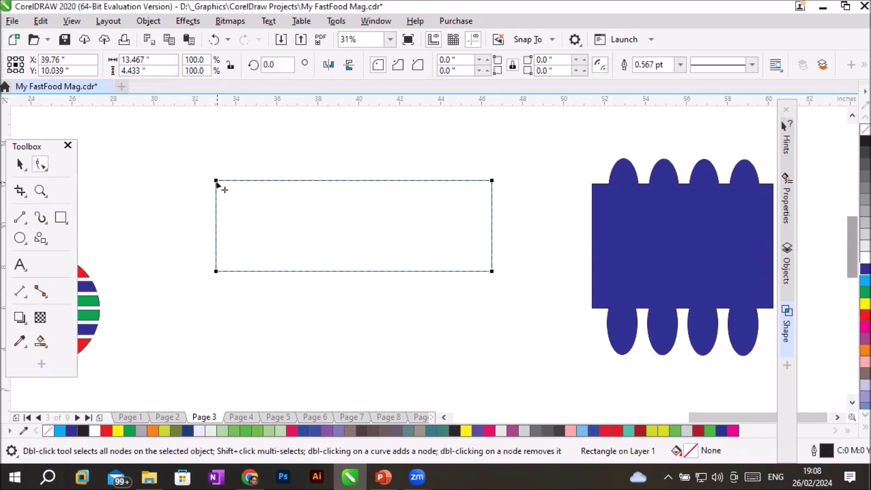
pyautogui.moveTo(221, 183); pyautogui.dragTo(299, 316)
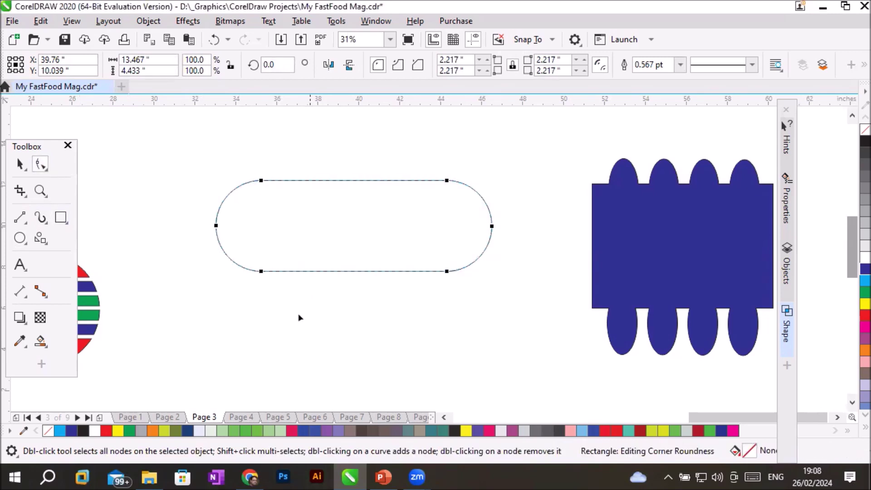
# - Draw a horizontal rectangle about 17.8 by 2.5 inches across the middle of the pill shape, extending past both ends
pyautogui.click(60, 217)
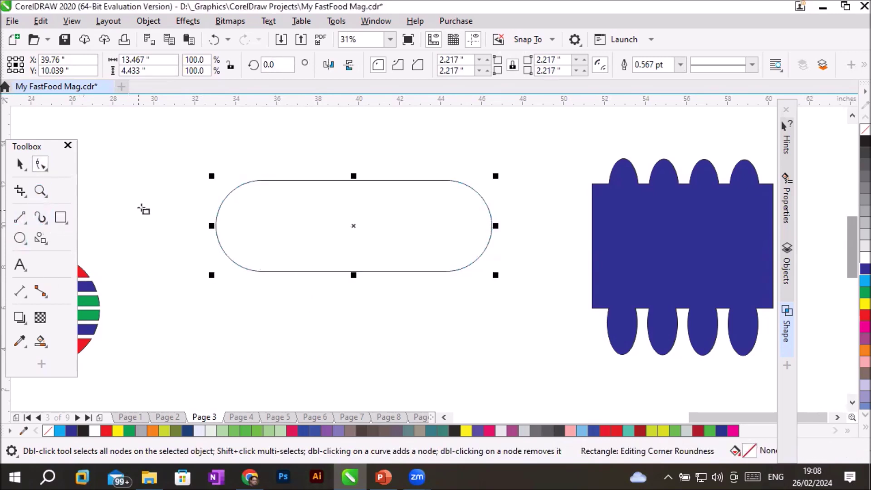
pyautogui.moveTo(171, 198); pyautogui.dragTo(536, 249)
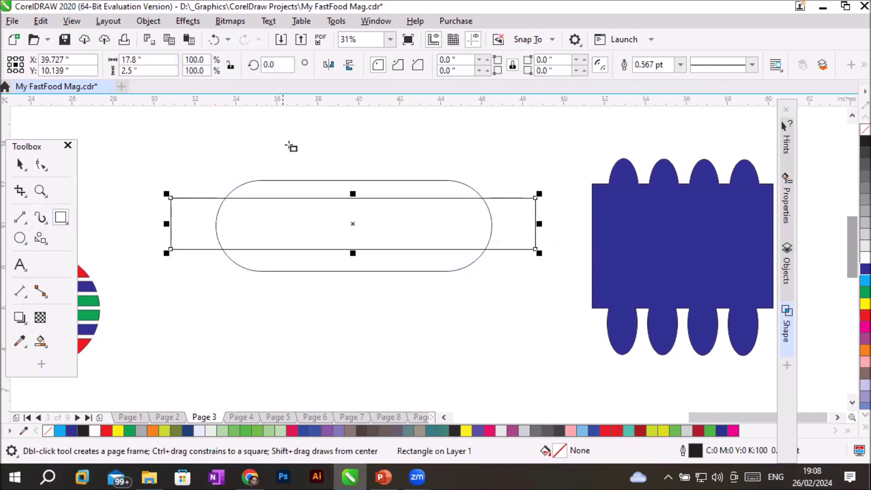
# - Draw a circle about 6.5 inches in diameter centred over the pill and the horizontal bar
pyautogui.click(19, 237)
pyautogui.moveTo(309, 143)
pyautogui.mouseDown()
pyautogui.moveTo(375, 231)
pyautogui.moveTo(395, 327)
pyautogui.moveTo(419, 298)
pyautogui.moveTo(366, 277)
pyautogui.moveTo(369, 289)
pyautogui.moveTo(359, 292)
pyautogui.moveTo(375, 277)
pyautogui.mouseUp()
pyautogui.click(19, 164)
pyautogui.moveTo(416, 157); pyautogui.dragTo(396, 172)
pyautogui.click(449, 317)
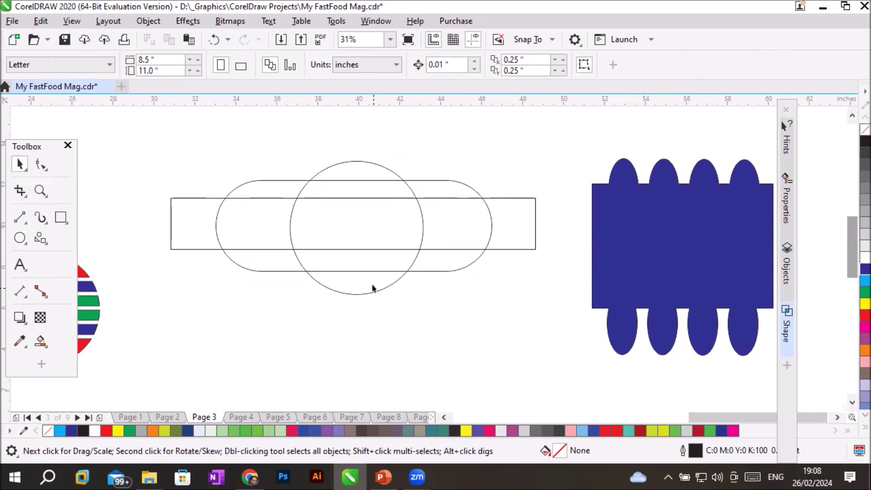
# - Try Create Boundary on the bar, pill and circle, move the outline up and to the left, and undo it
pyautogui.moveTo(141, 147); pyautogui.dragTo(539, 297)
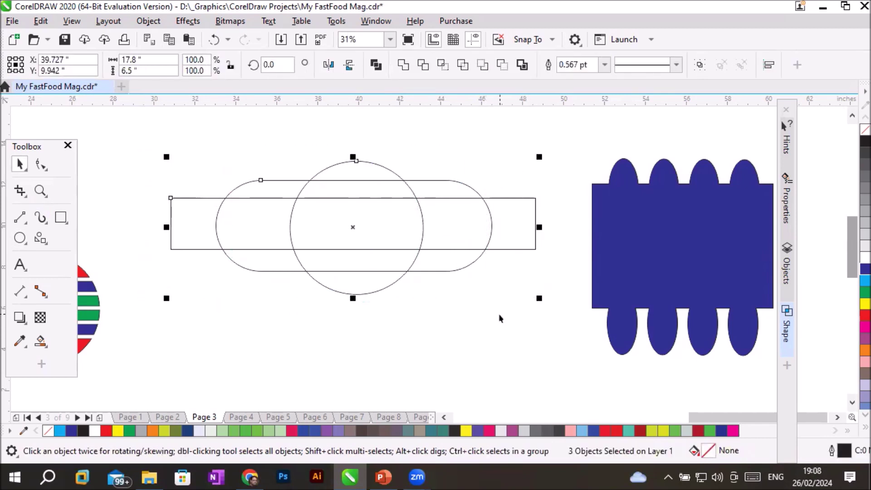
pyautogui.click(521, 64)
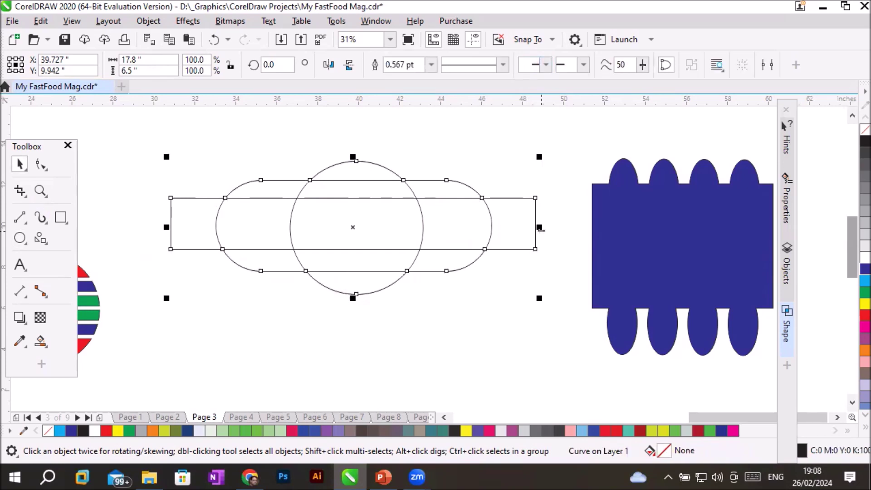
pyautogui.scroll(-2, 543, 230)
pyautogui.moveTo(443, 243); pyautogui.dragTo(270, 178)
pyautogui.click(425, 348)
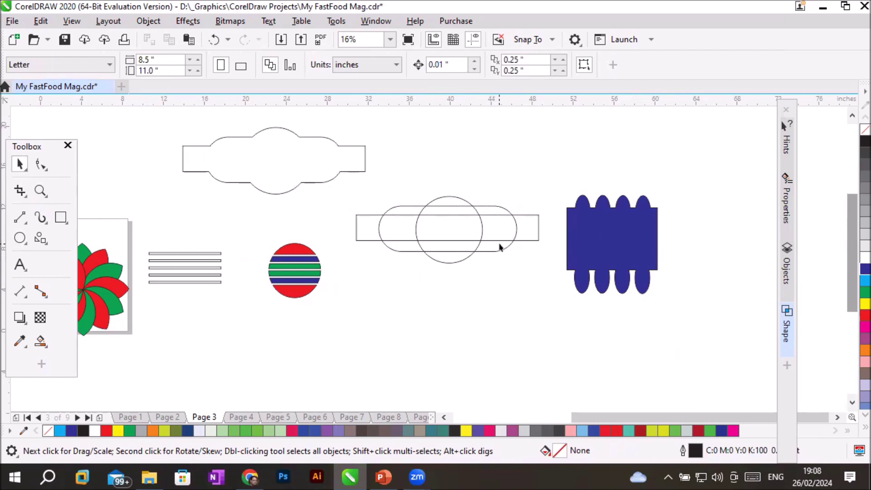
pyautogui.hotkey('ctrl', 'z')
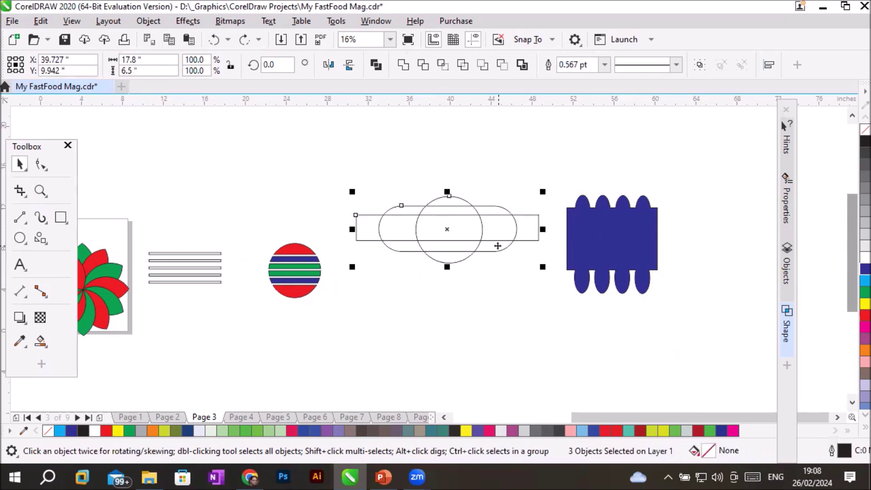
# - Try Simplify on the unfilled bar, pill and circle, pull the circle and bar away from the pill, and undo everything
pyautogui.click(463, 64)
pyautogui.click(311, 169)
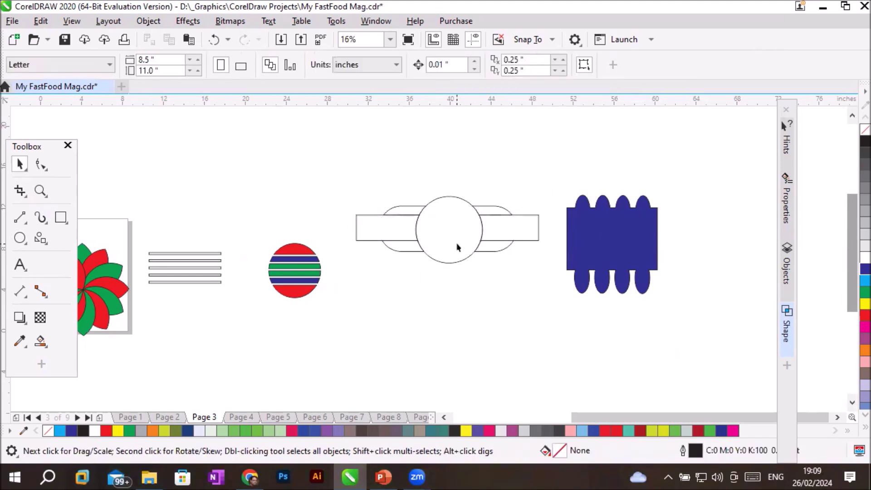
pyautogui.hotkey('ctrl', 'v')
pyautogui.moveTo(480, 355); pyautogui.dragTo(440, 358)
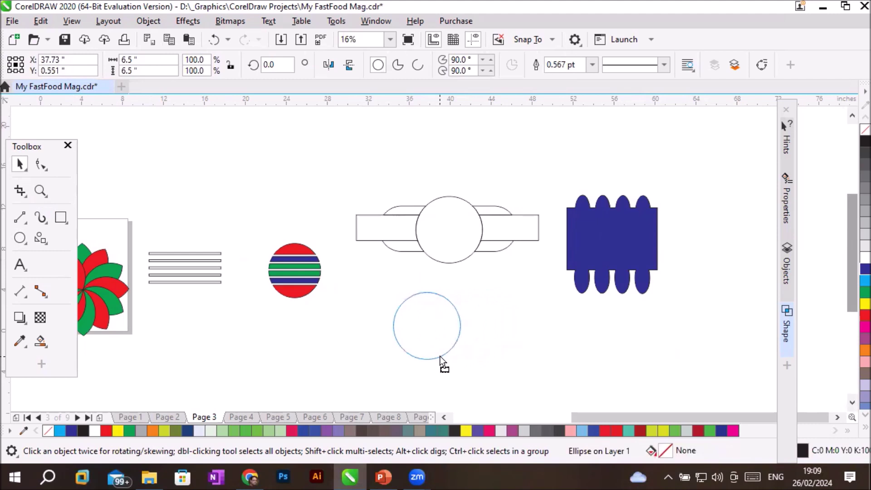
pyautogui.moveTo(367, 236); pyautogui.dragTo(332, 172)
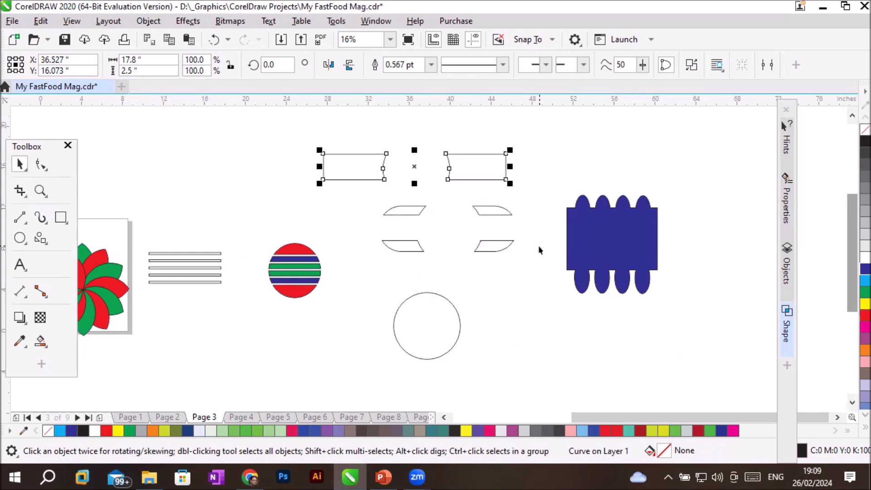
pyautogui.moveTo(507, 181); pyautogui.dragTo(540, 248)
pyautogui.hotkey('ctrl', 'z')
pyautogui.hotkey('ctrl', 'z')
pyautogui.hotkey('ctrl', 'z')
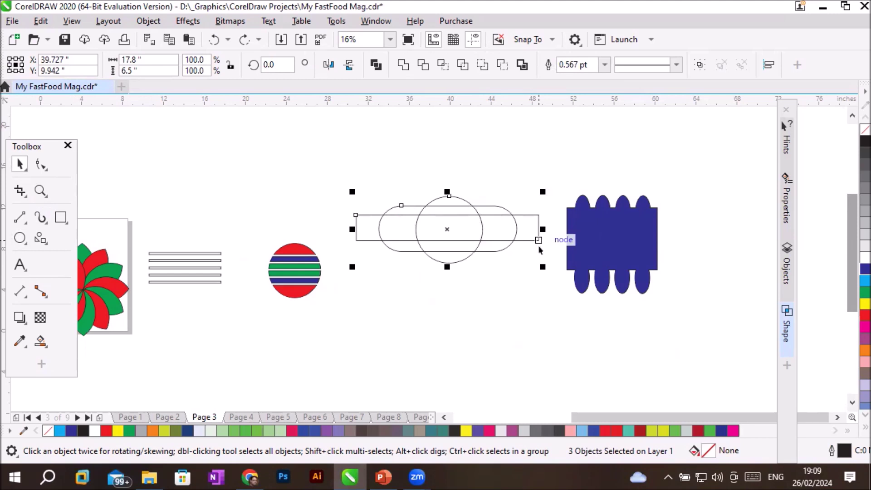
# - Fill the circle magenta (M100), the pill cyan (C100) and the horizontal bar light grey (K10)
pyautogui.click(477, 295)
pyautogui.click(463, 263)
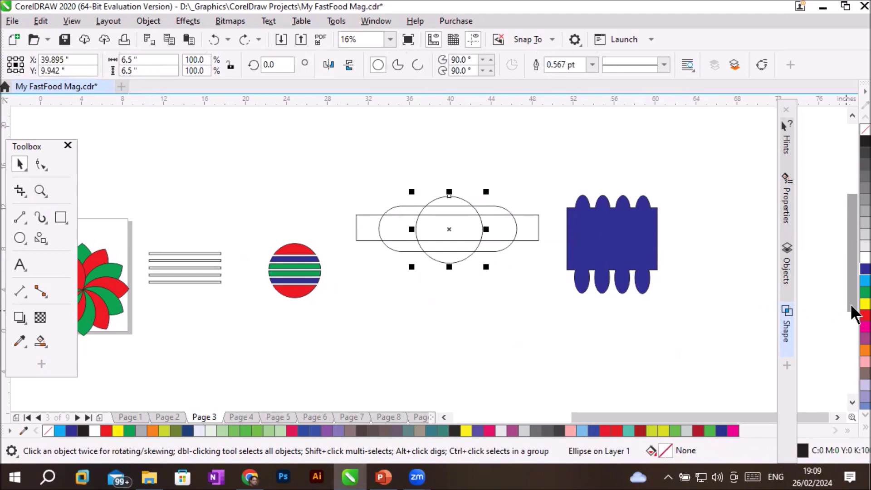
pyautogui.click(864, 325)
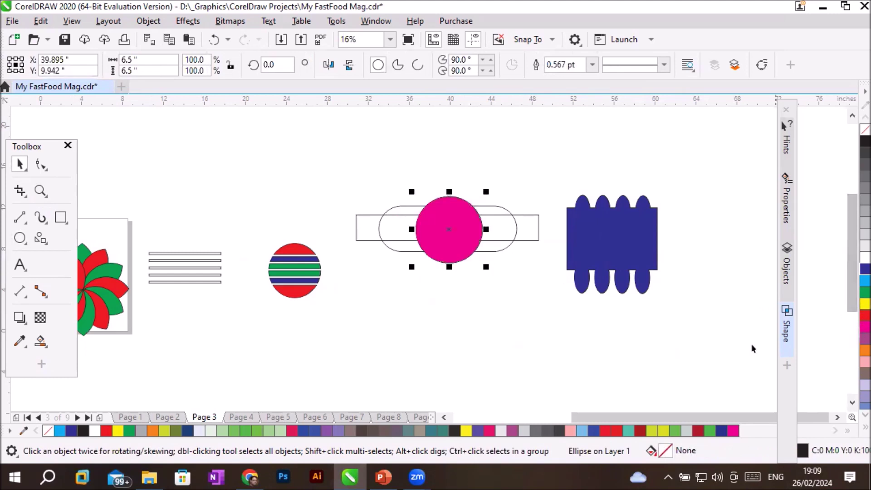
pyautogui.click(414, 252)
pyautogui.click(864, 281)
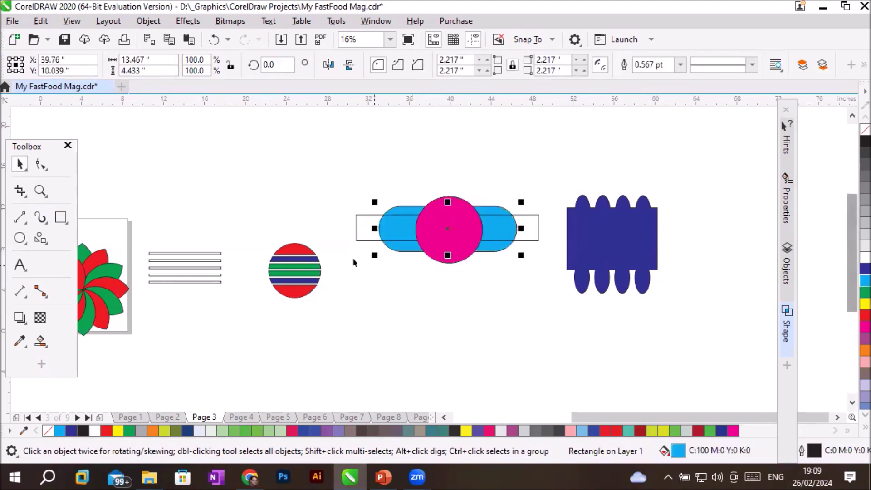
pyautogui.click(363, 237)
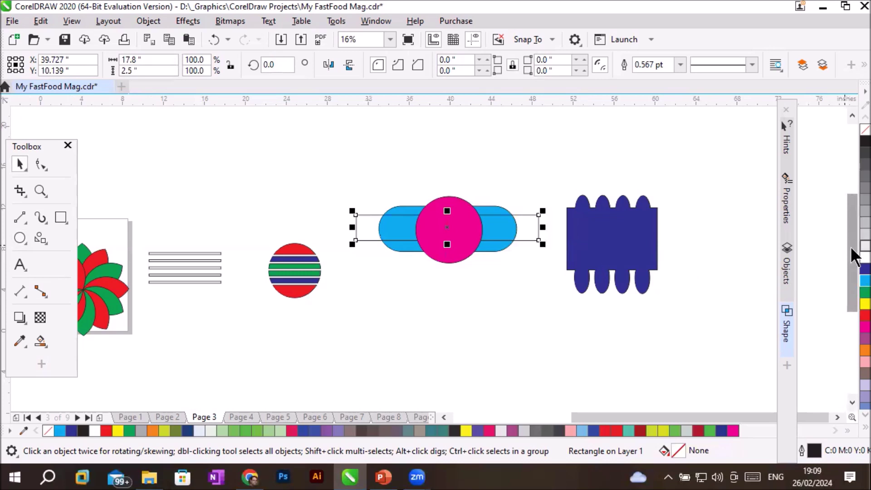
pyautogui.click(865, 245)
pyautogui.click(461, 350)
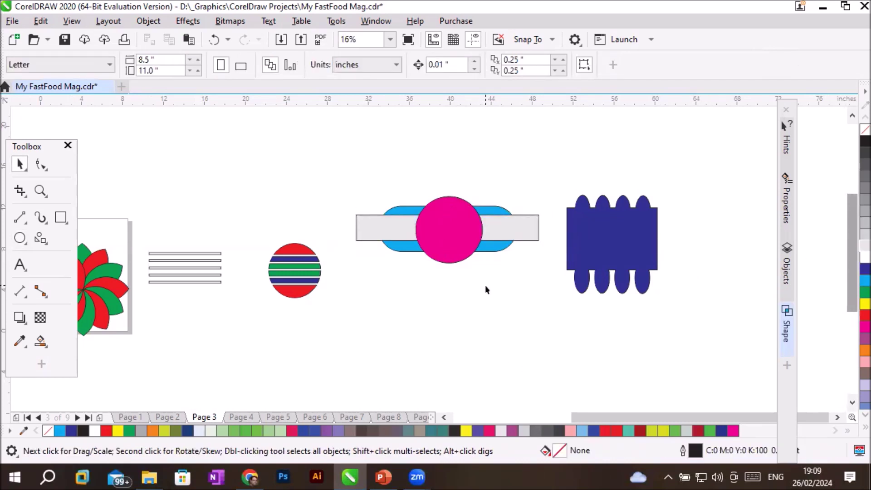
# - Simplify the magenta circle, grey bar and cyan pill together, and move the circle down below the other shapes
pyautogui.click(451, 254)
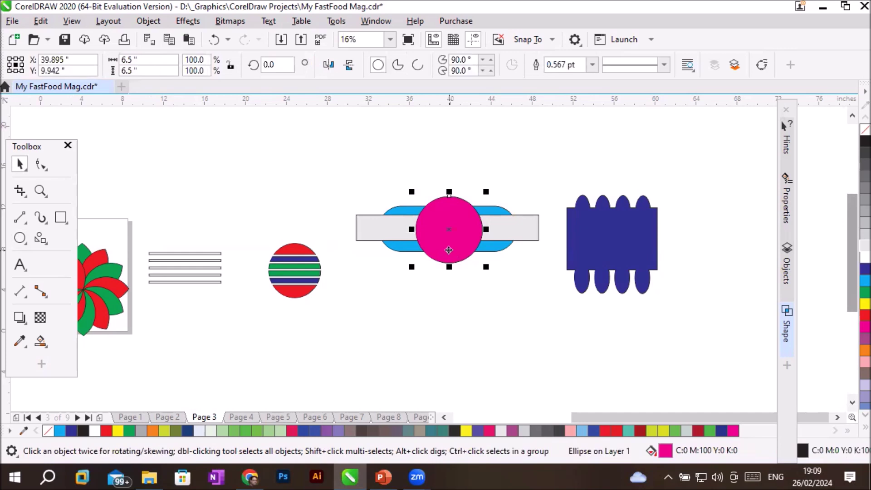
pyautogui.click(362, 232)
pyautogui.click(405, 253)
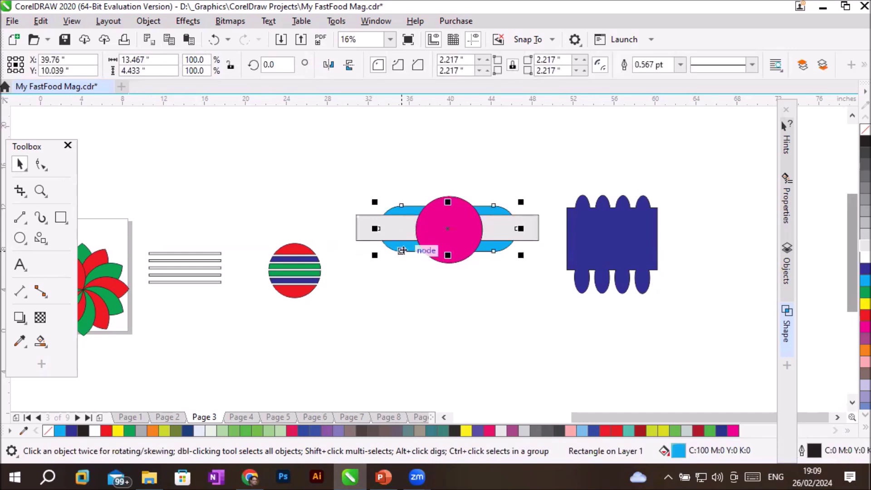
pyautogui.moveTo(333, 173); pyautogui.dragTo(549, 268)
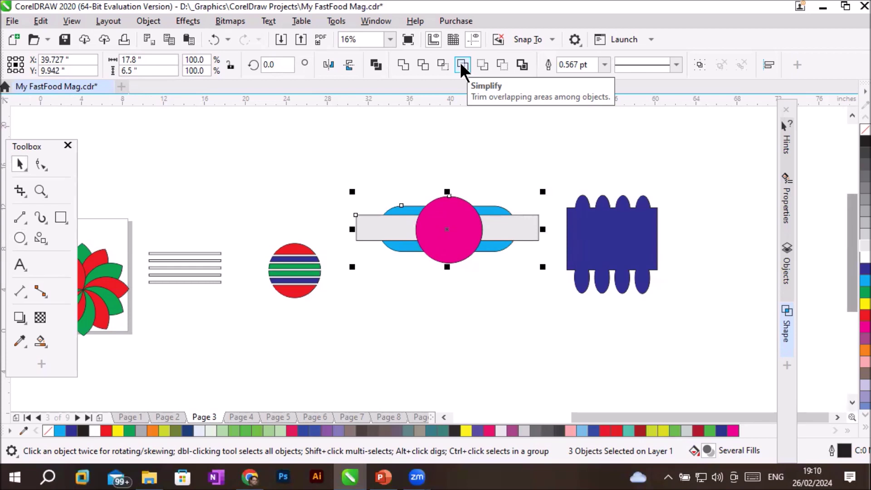
pyautogui.click(475, 303)
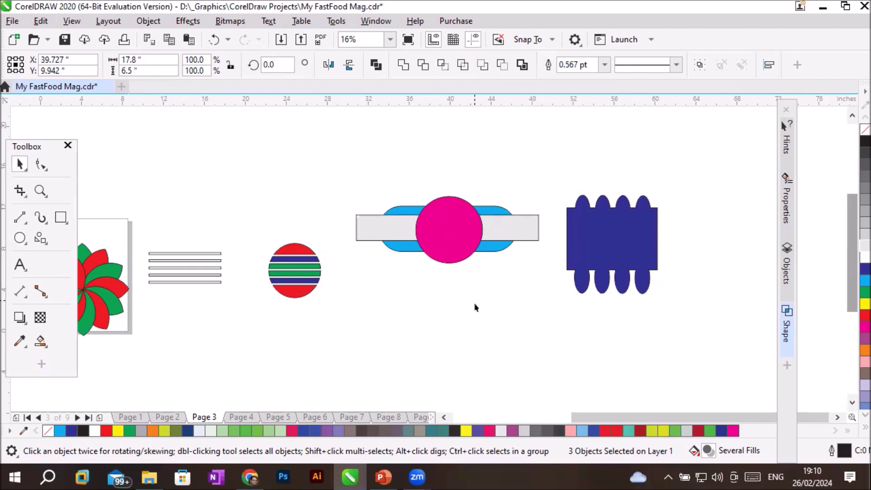
pyautogui.moveTo(452, 251); pyautogui.dragTo(453, 360)
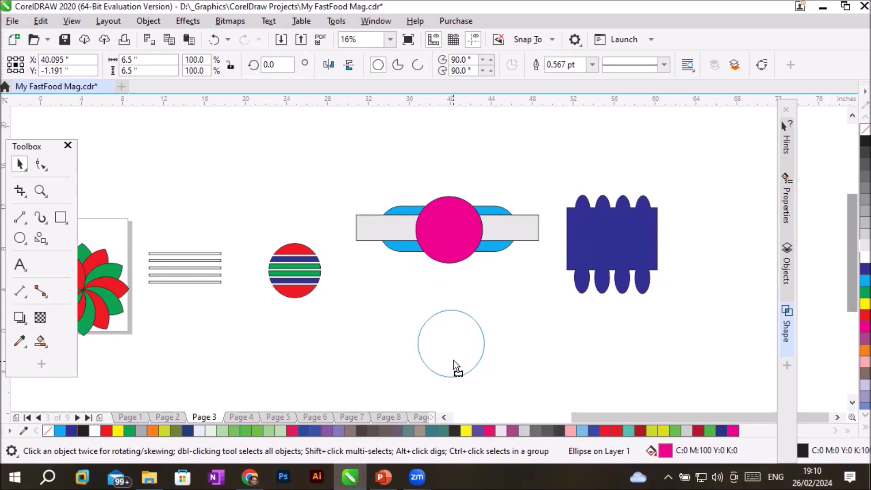
pyautogui.moveTo(454, 360); pyautogui.dragTo(454, 360)
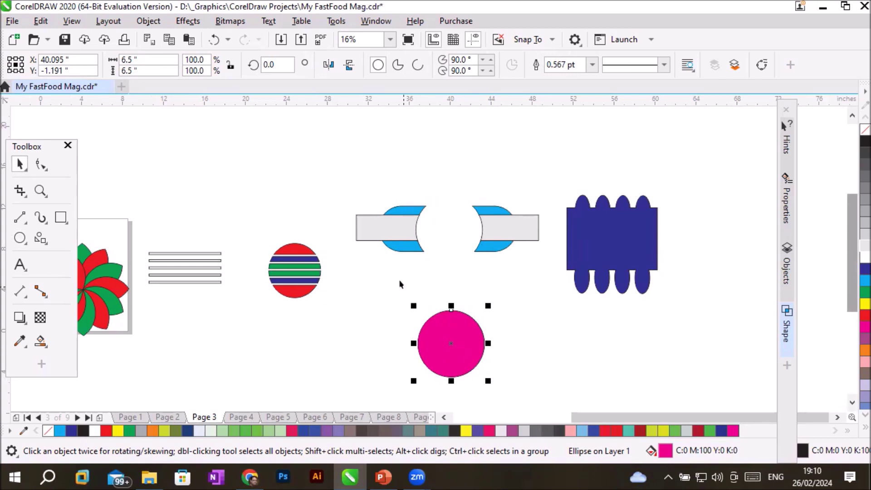
# - Move the trimmed grey bar up above the cyan pieces and shift the cyan pieces down toward the circle
pyautogui.click(356, 232)
pyautogui.moveTo(356, 233); pyautogui.dragTo(360, 154)
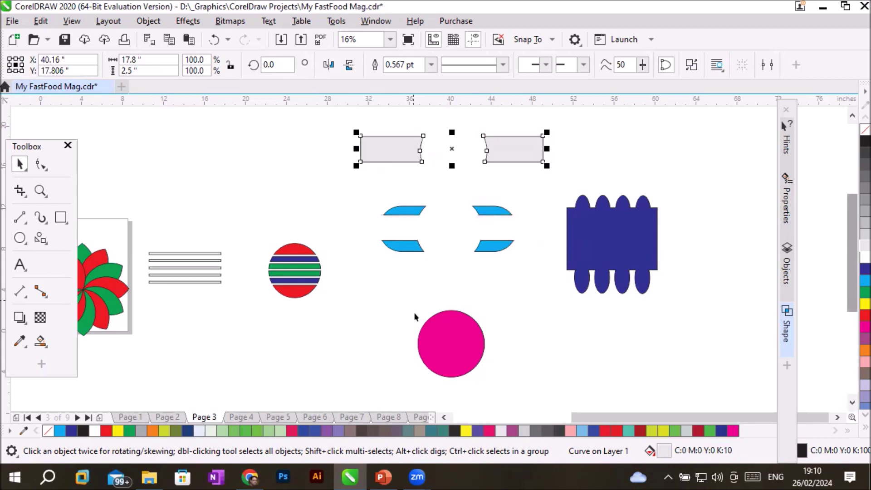
pyautogui.moveTo(417, 251); pyautogui.dragTo(419, 282)
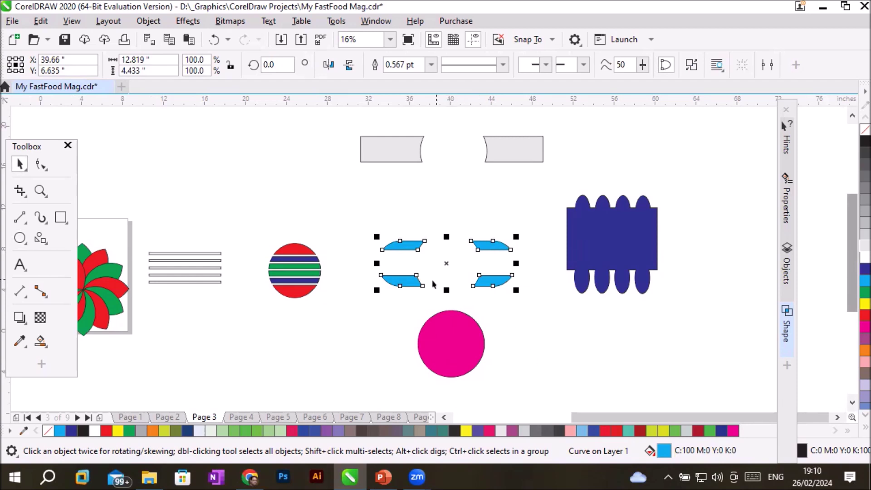
# - Break the cyan curve apart and fill its upper-left and lower-right pieces red (M100 Y100)
pyautogui.rightClick(417, 280)
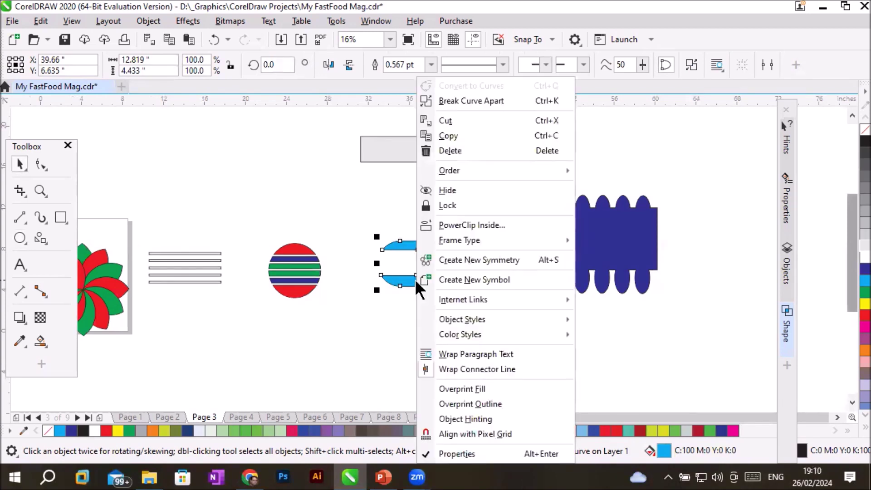
pyautogui.click(485, 101)
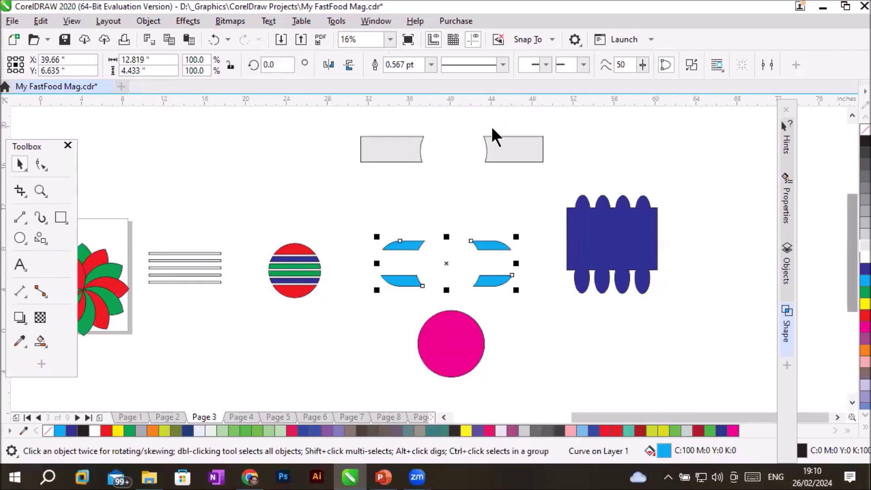
pyautogui.click(523, 316)
pyautogui.click(402, 246)
pyautogui.keyDown('shift'); pyautogui.click(488, 281); pyautogui.keyUp('shift')
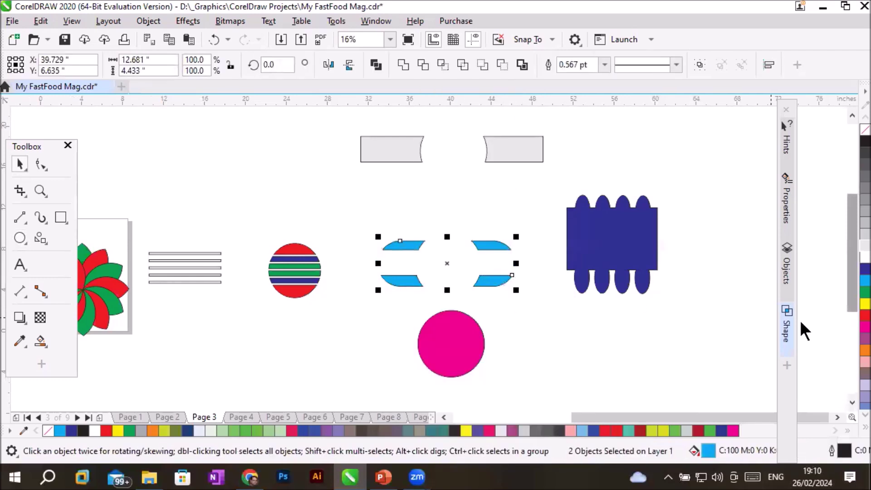
pyautogui.click(851, 316)
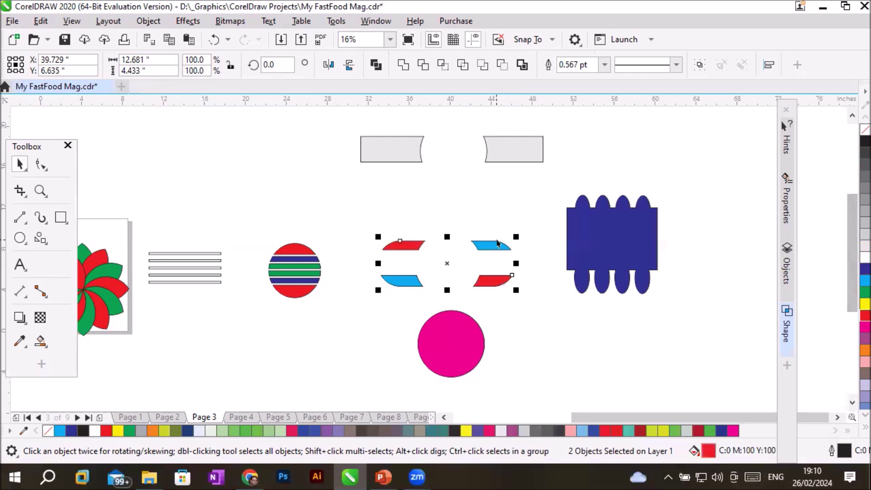
# - Fill the upper-right and lower-left cyan pieces green
pyautogui.click(494, 254)
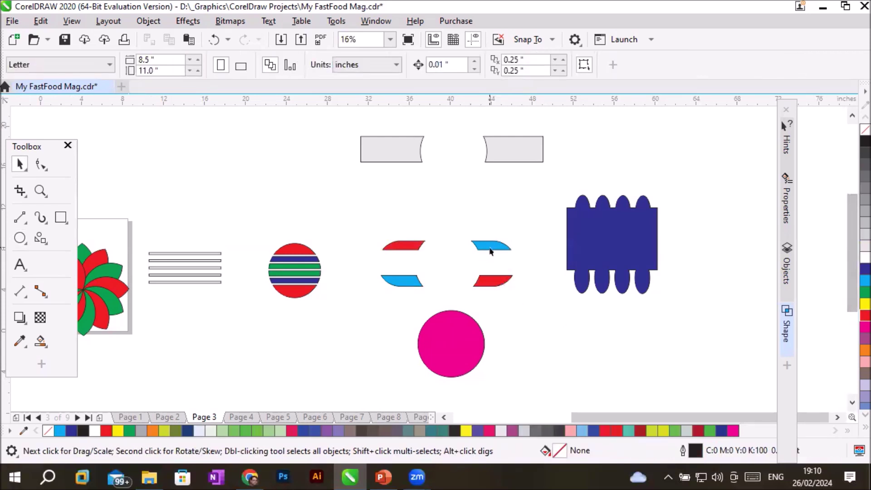
pyautogui.click(490, 246)
pyautogui.keyDown('shift'); pyautogui.click(396, 285); pyautogui.keyUp('shift')
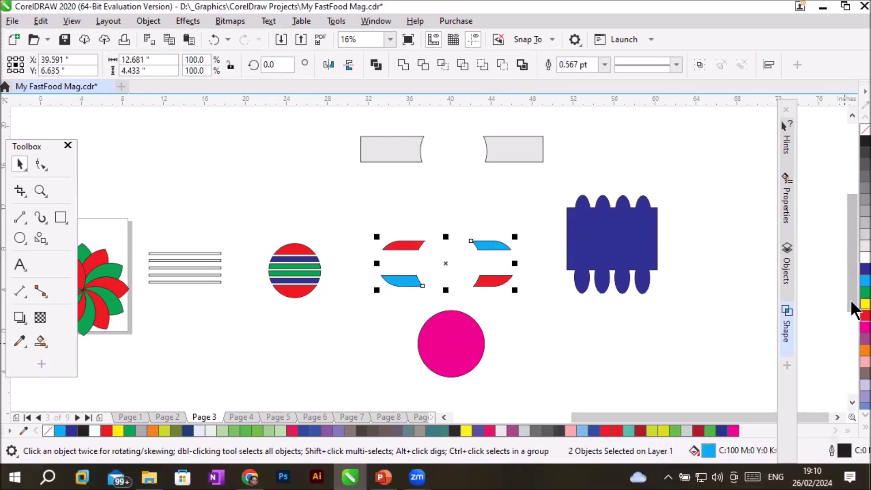
pyautogui.click(864, 293)
pyautogui.click(659, 340)
pyautogui.moveTo(492, 280); pyautogui.dragTo(510, 219)
pyautogui.hotkey('ctrl', 'z')
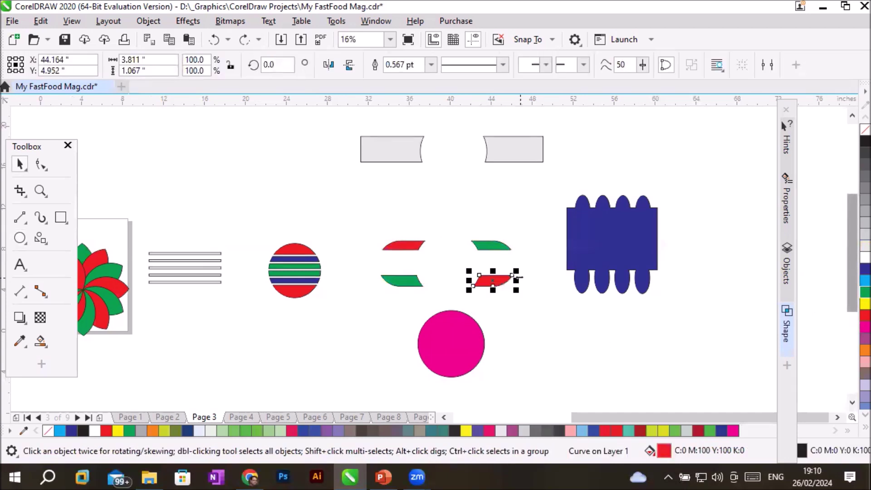
# - Move the trimmed grey bar back down between the red and green pieces
pyautogui.moveTo(373, 218); pyautogui.dragTo(509, 293)
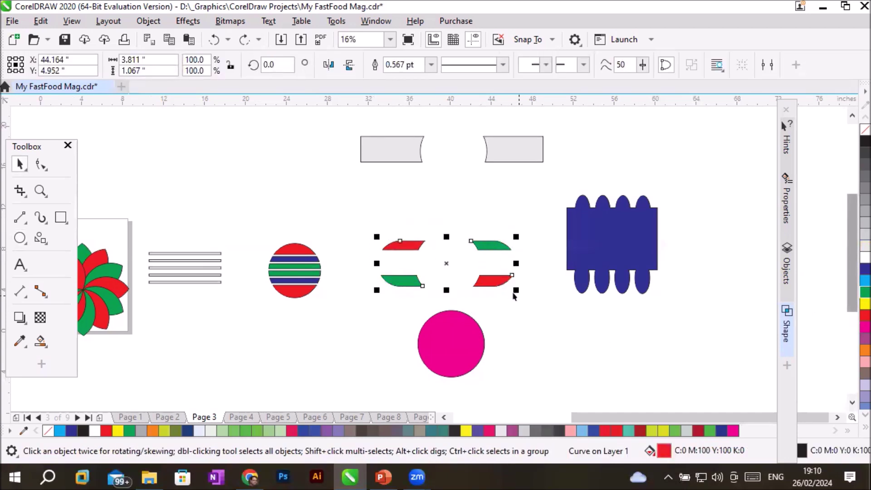
pyautogui.rightClick(498, 280)
pyautogui.click(544, 136)
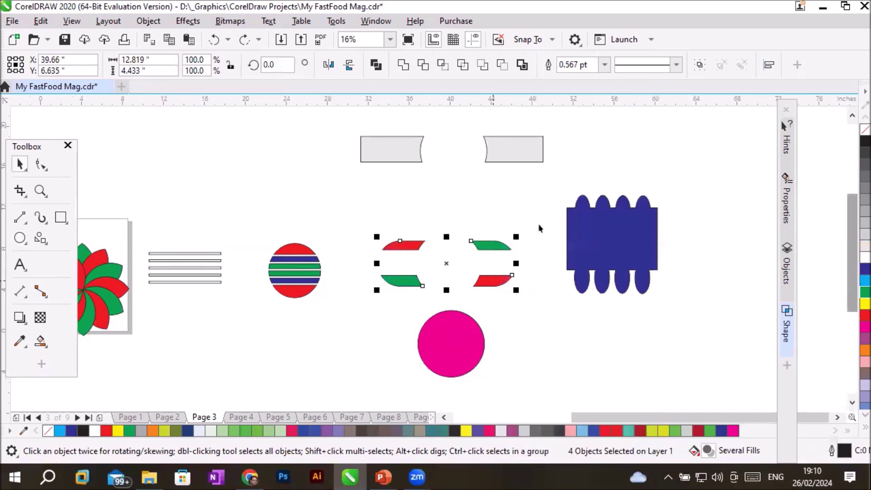
pyautogui.click(496, 204)
pyautogui.moveTo(516, 261); pyautogui.dragTo(507, 259)
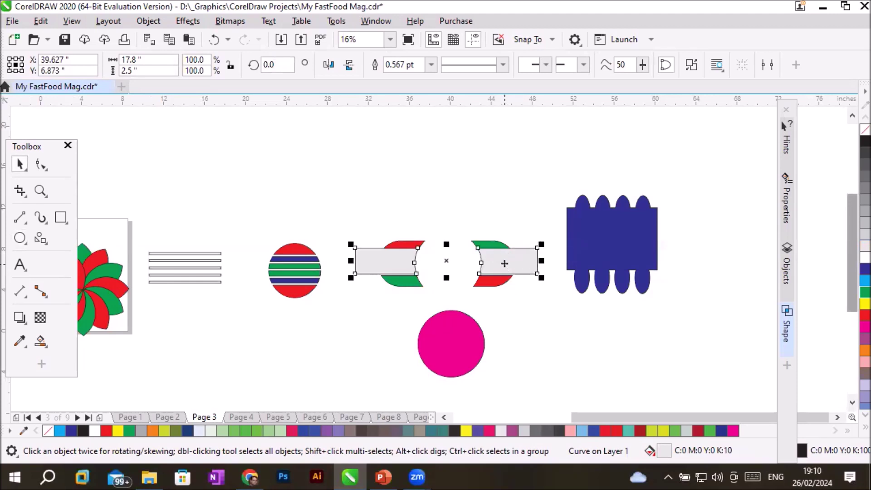
# - Break the grey bar apart and fill its right part dark blue and its left part cyan
pyautogui.rightClick(505, 263)
pyautogui.click(590, 97)
pyautogui.click(508, 261)
pyautogui.click(864, 268)
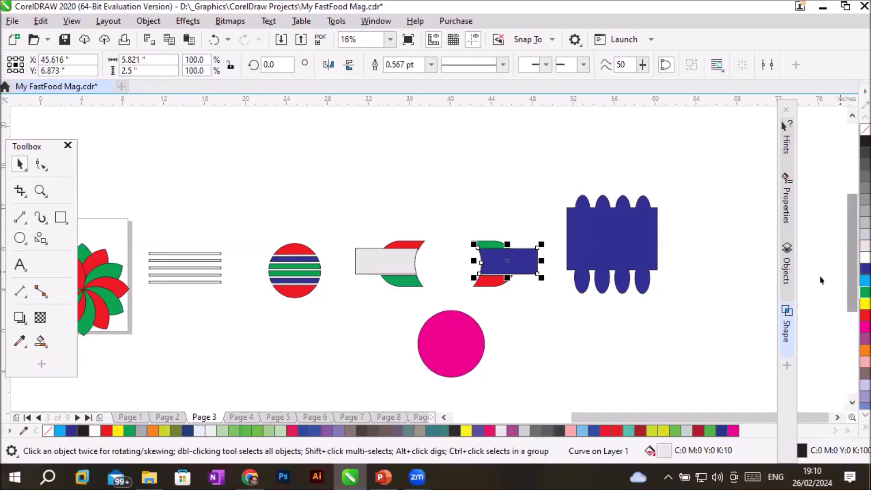
pyautogui.click(402, 262)
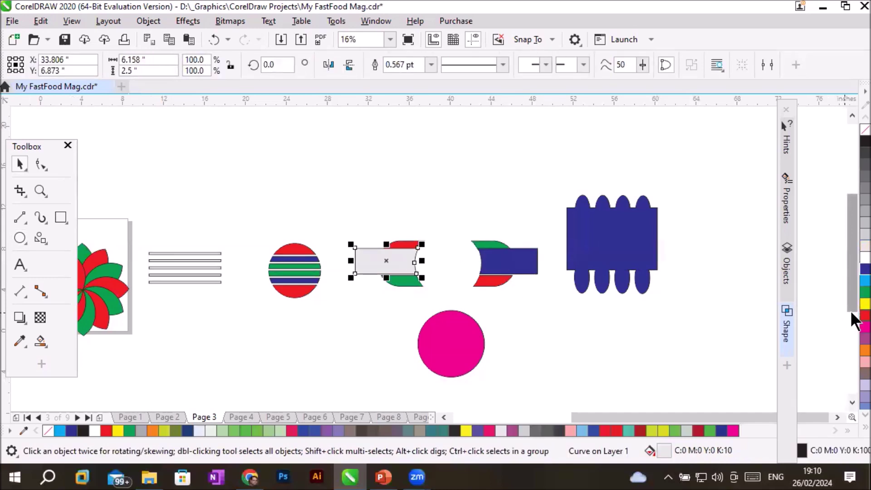
pyautogui.click(865, 280)
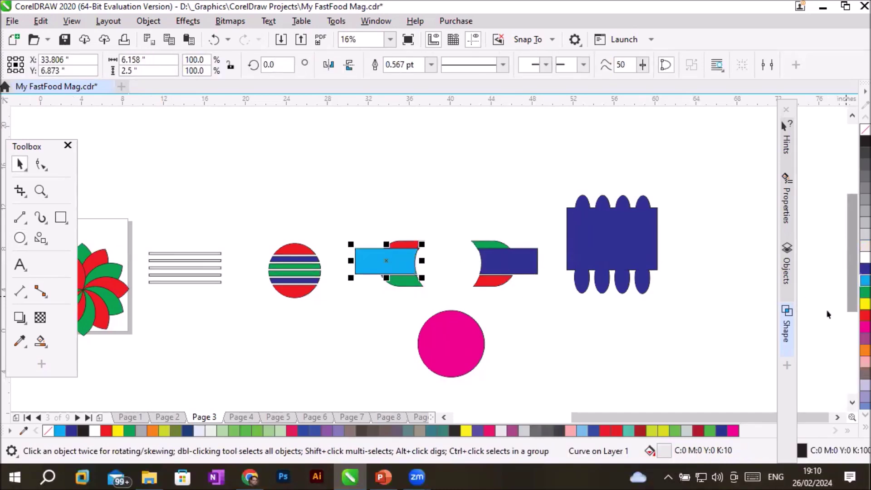
# - Group the trimmed red, green, cyan and dark blue pieces above the magenta circle
pyautogui.press('Escape')
pyautogui.click(467, 345)
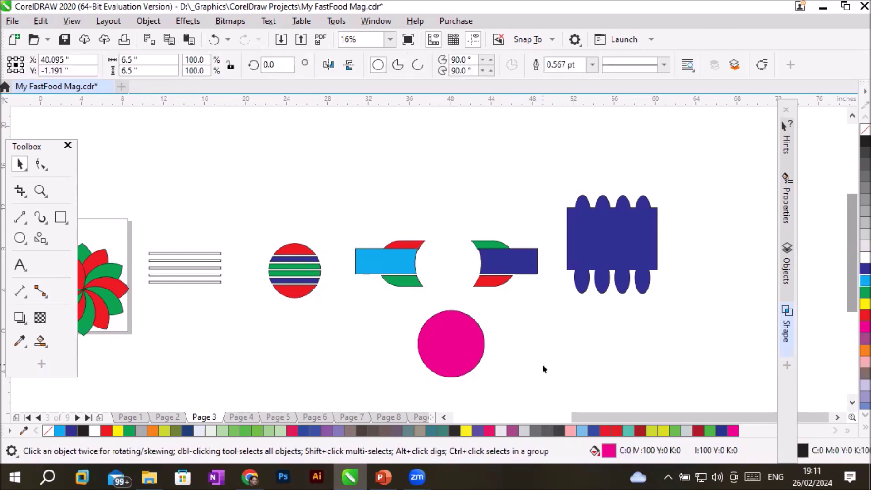
pyautogui.press('Escape')
pyautogui.moveTo(331, 212); pyautogui.dragTo(555, 298)
pyautogui.rightClick(499, 265)
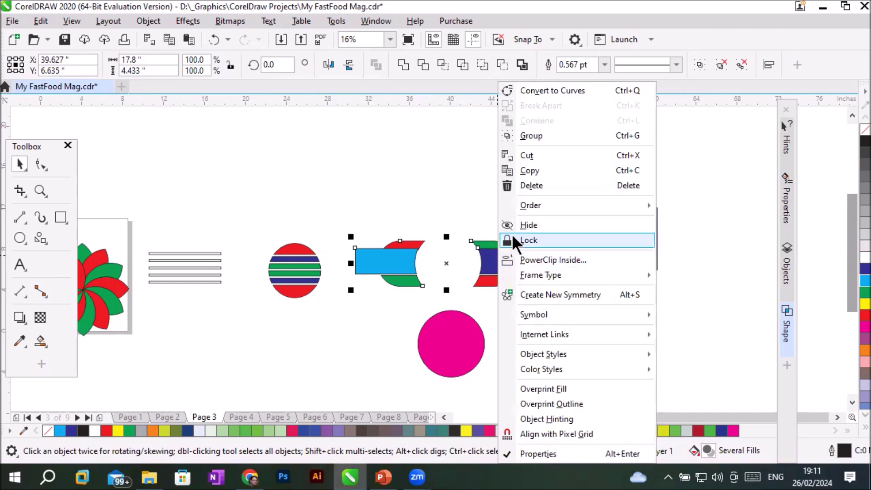
pyautogui.click(557, 135)
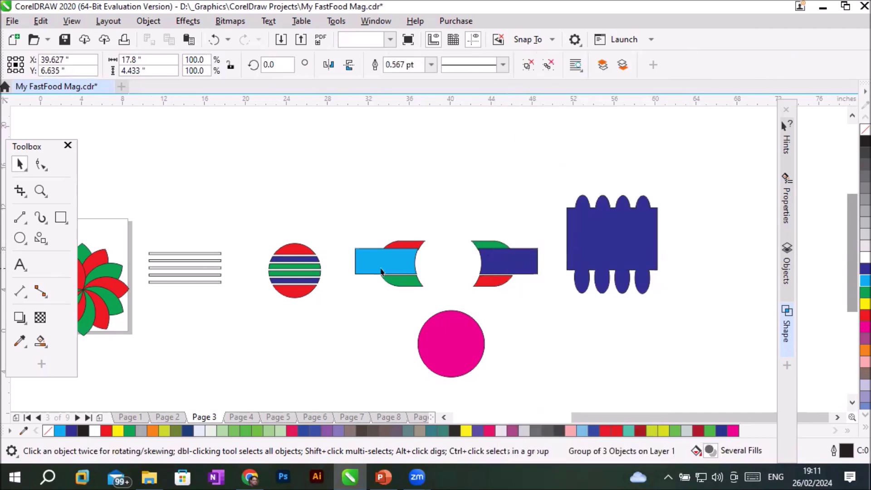
# - Add the artistic text TEXT in the gap between the coloured pieces and enlarge it to about 174 pt
pyautogui.click(431, 265)
pyautogui.click(20, 264)
pyautogui.click(430, 261)
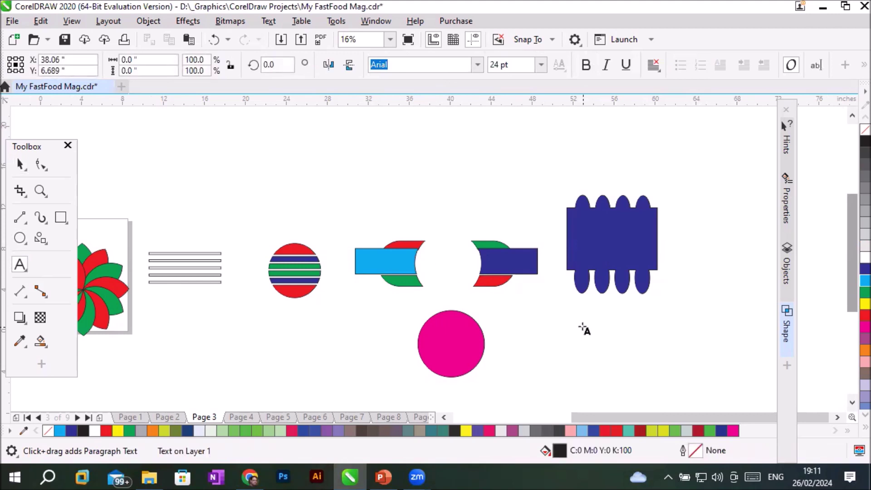
pyautogui.write('Text')
pyautogui.click(20, 164)
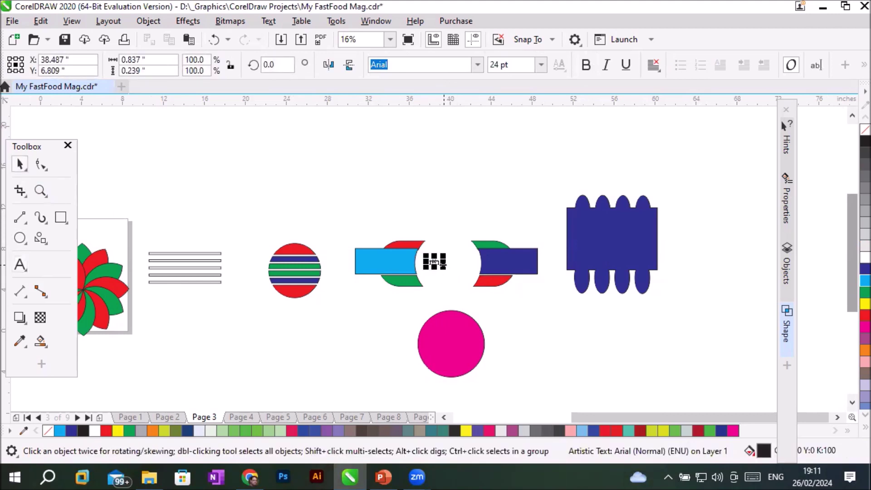
pyautogui.moveTo(446, 269)
pyautogui.mouseDown()
pyautogui.moveTo(496, 317)
pyautogui.moveTo(470, 297)
pyautogui.moveTo(467, 271)
pyautogui.moveTo(455, 270)
pyautogui.mouseUp()
pyautogui.click(448, 263)
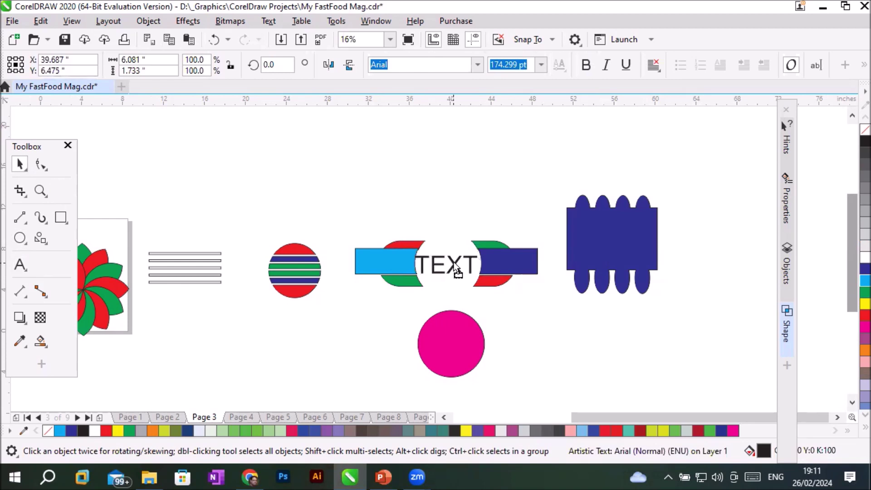
pyautogui.click(504, 311)
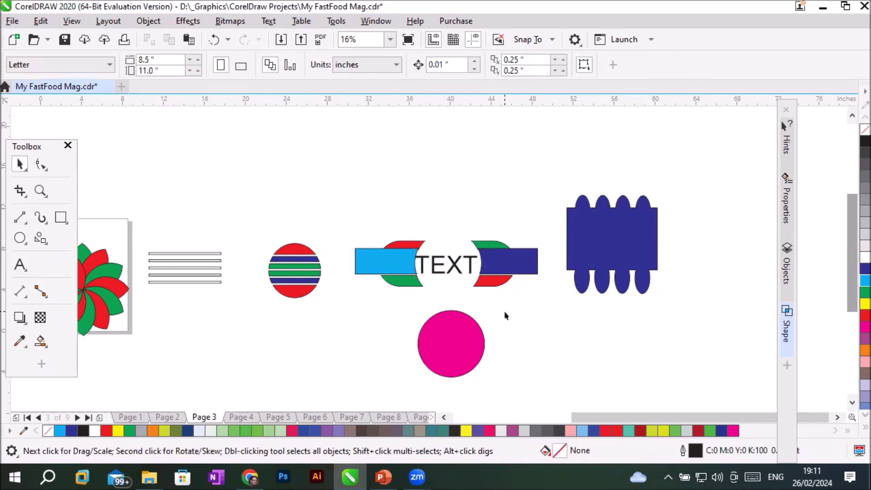
# - Draw an ellipse about 2.5 by 2.6 inches above the text design and duplicate it into a row of five overlapping ellipses
pyautogui.scroll(2, 519, 295)
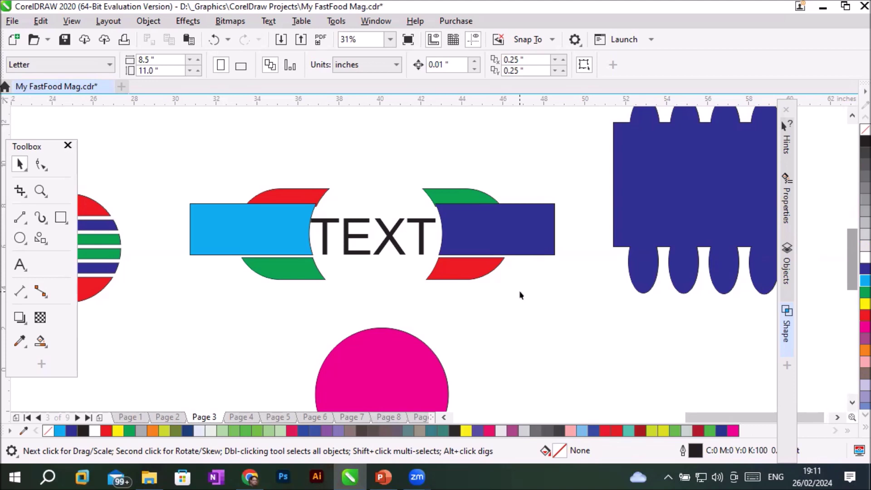
pyautogui.click(19, 238)
pyautogui.moveTo(210, 124); pyautogui.dragTo(262, 177)
pyautogui.click(20, 164)
pyautogui.moveTo(223, 142); pyautogui.dragTo(276, 141)
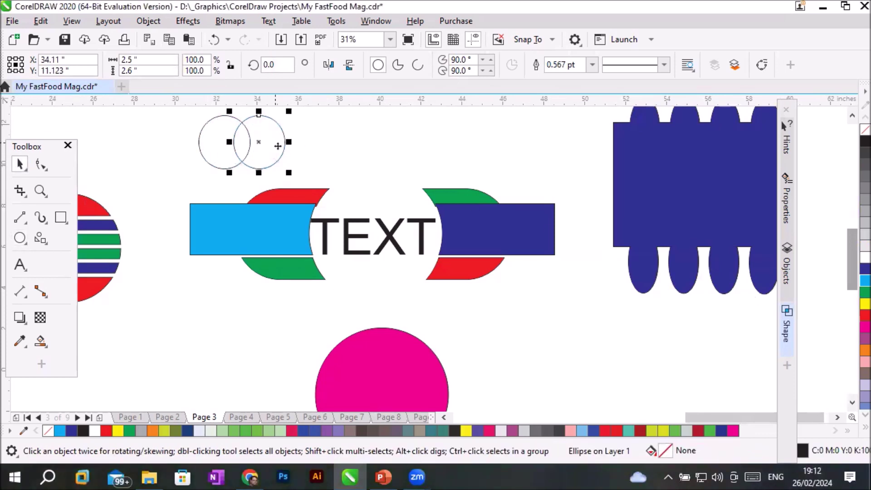
pyautogui.hotkey('ctrl', 'r')
pyautogui.hotkey('ctrl', 'r')
pyautogui.hotkey('ctrl', 'r')
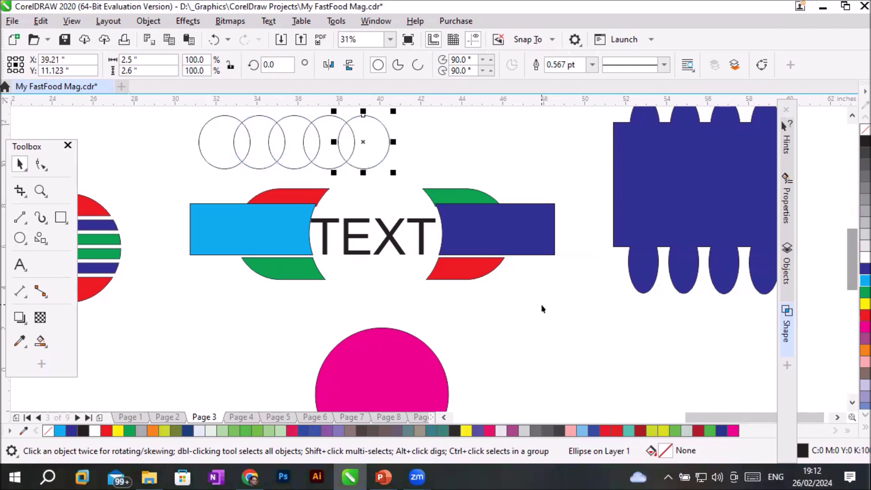
# - Simplify the five overlapping ellipses and move the resulting pieces apart
pyautogui.moveTo(177, 111); pyautogui.dragTo(401, 172)
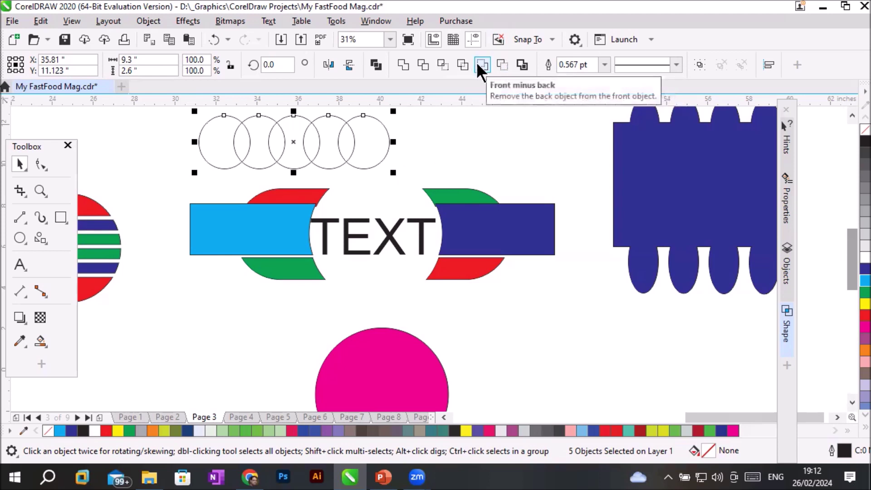
pyautogui.click(463, 64)
pyautogui.click(369, 153)
pyautogui.moveTo(368, 153); pyautogui.dragTo(401, 156)
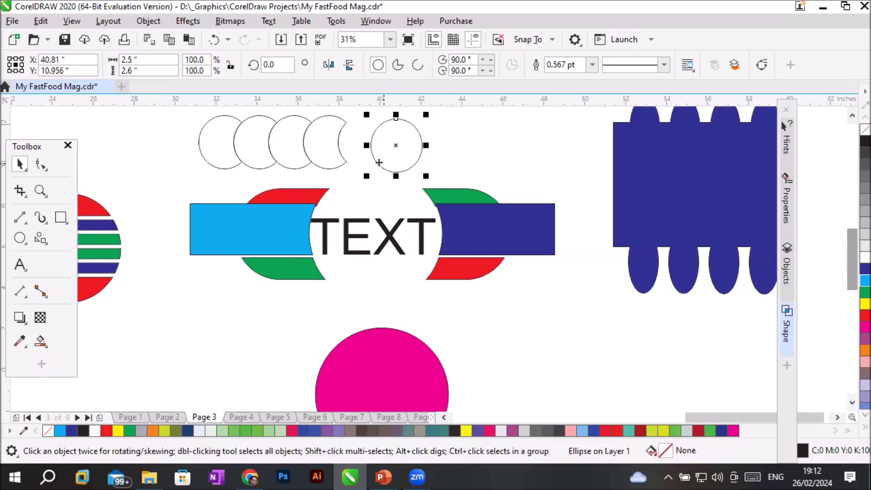
pyautogui.moveTo(343, 154); pyautogui.dragTo(223, 170)
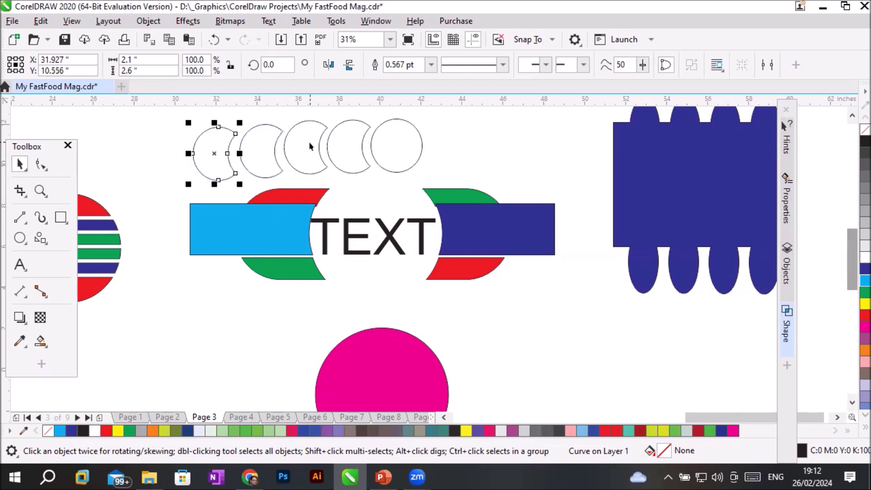
# - Fill the first, third and fifth pieces of the row dark blue
pyautogui.keyDown('shift'); pyautogui.click(303, 158); pyautogui.keyUp('shift')
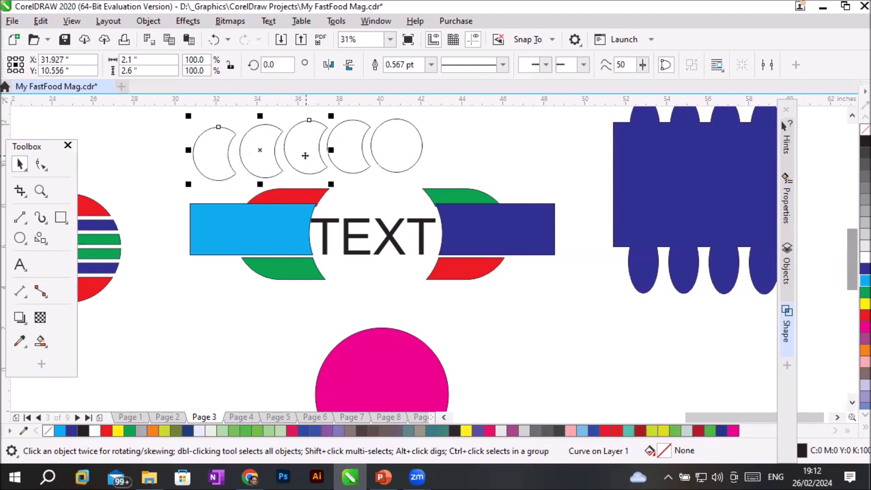
pyautogui.keyDown('shift'); pyautogui.click(401, 156); pyautogui.keyUp('shift')
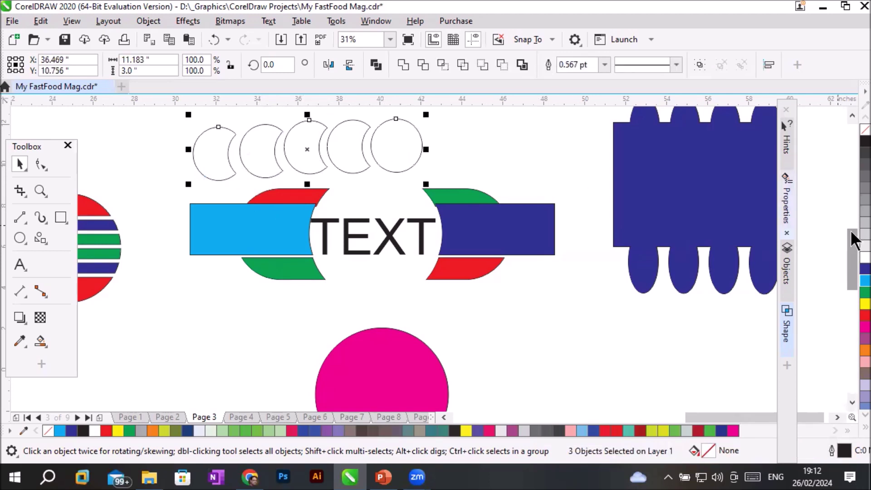
pyautogui.click(864, 269)
pyautogui.click(258, 169)
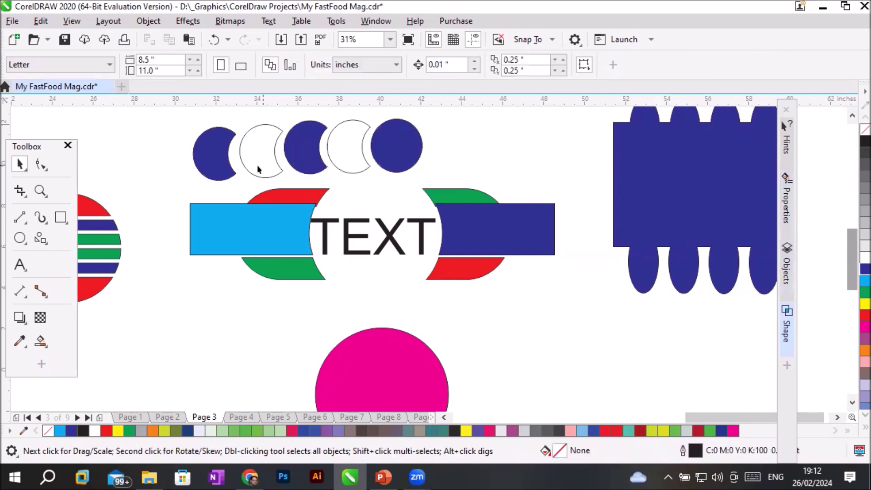
# - Fill the second and fourth crescent pieces of the row red
pyautogui.click(259, 175)
pyautogui.keyDown('shift'); pyautogui.click(334, 170); pyautogui.keyUp('shift')
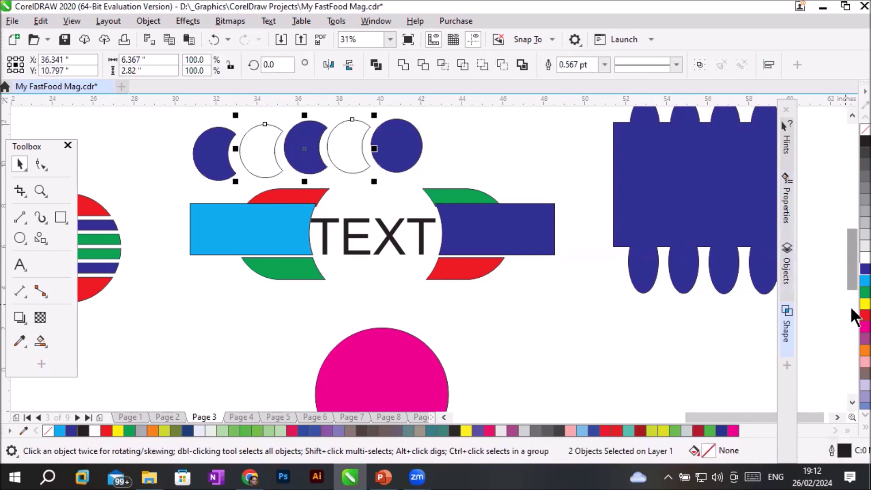
pyautogui.click(865, 314)
pyautogui.click(626, 335)
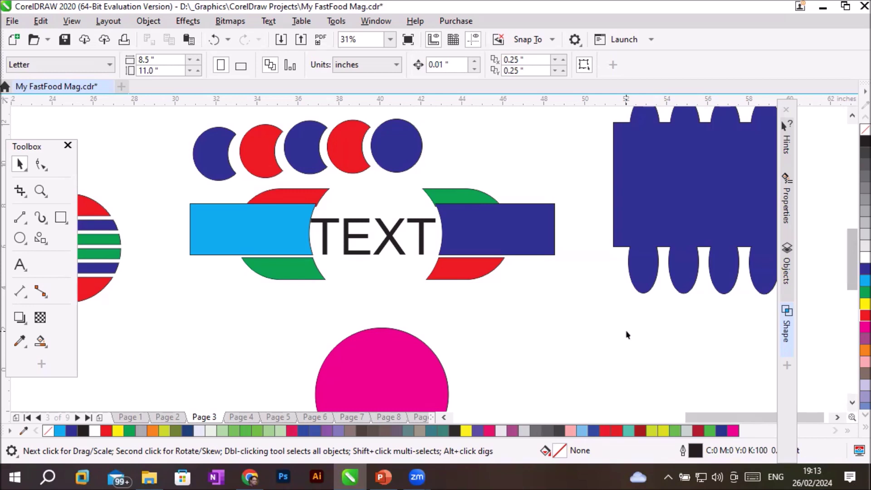
# - Open the Shape docker's list of shaping operations
pyautogui.click(787, 332)
pyautogui.click(758, 128)
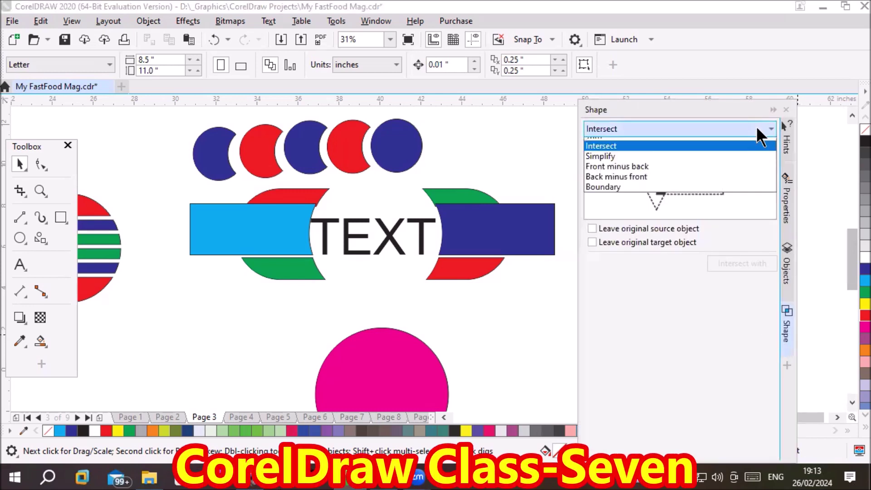